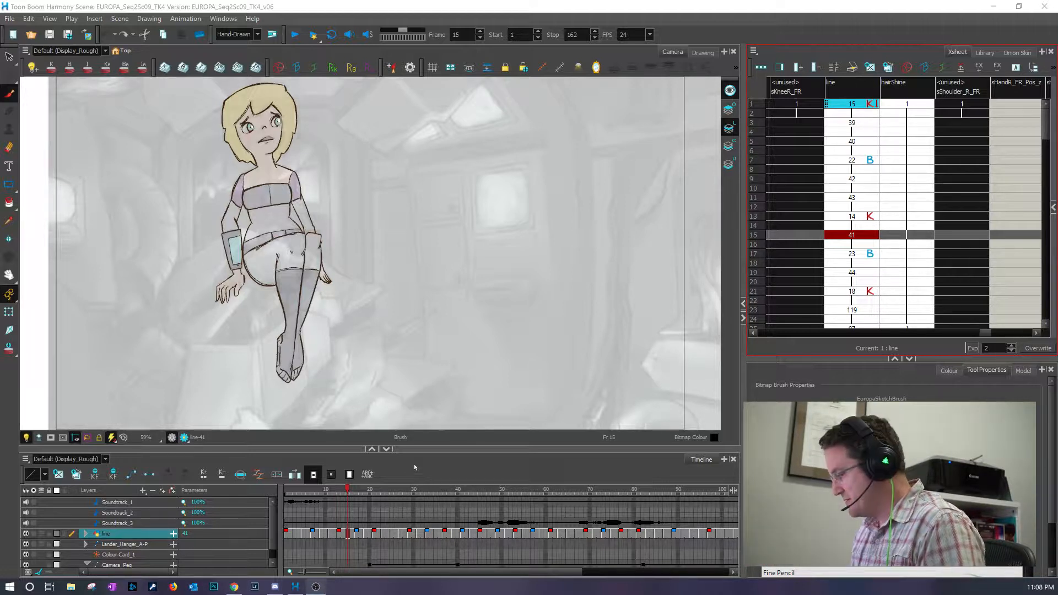
- Open the frame 27 drawing in the Drawing view and try a black brush stroke across the girl's lower leg
mouse_move(348, 489)
left_mouse_down()
mouse_move(335, 489)
mouse_move(401, 489)
left_mouse_up()
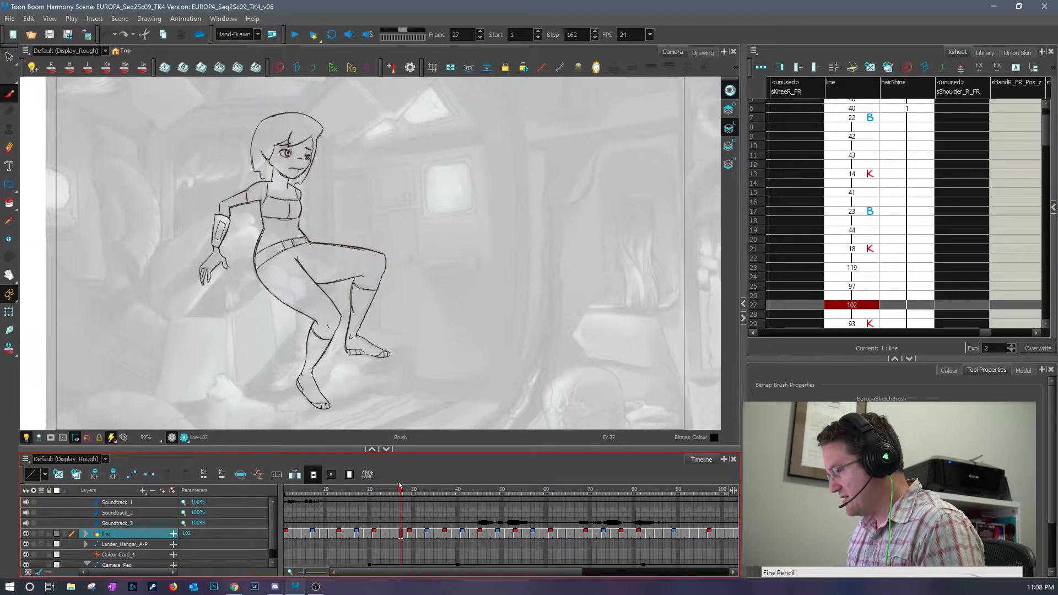
left_click(702, 52)
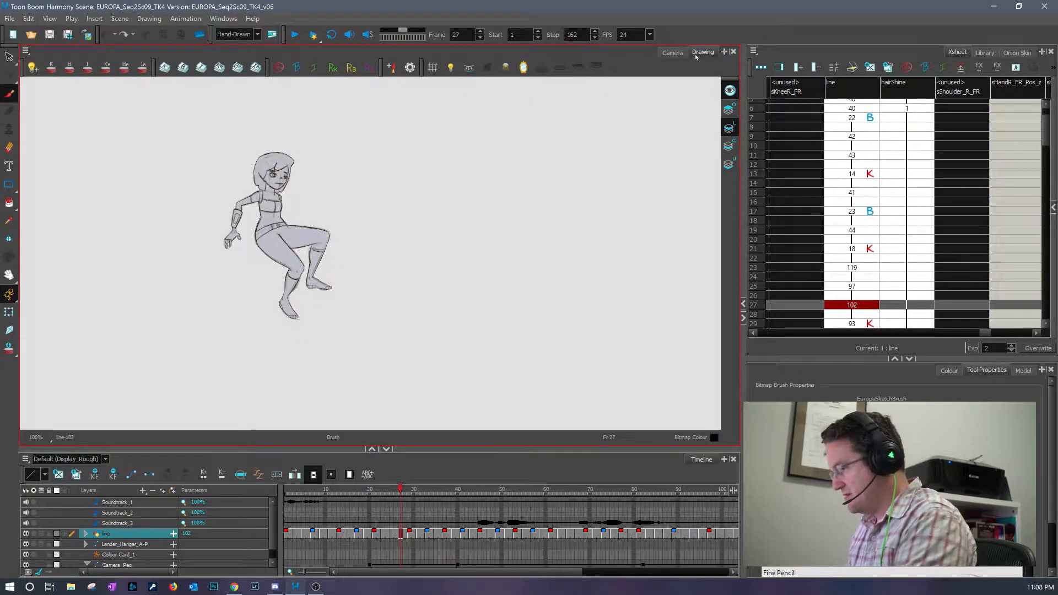
scroll(237, 200, "up", 3)
left_click_drag(341, 342, 299, 415)
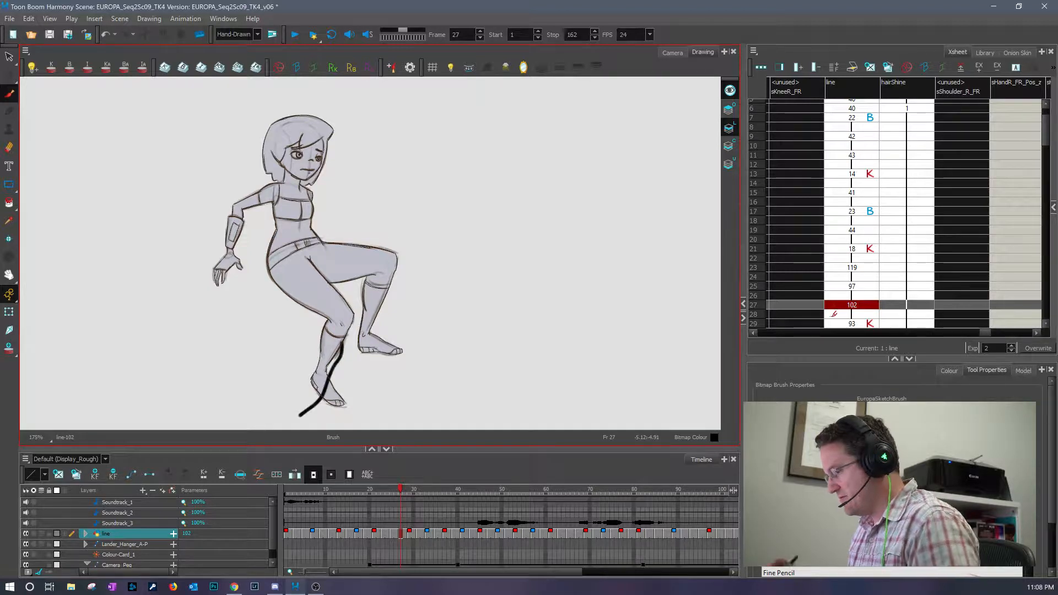
left_click(113, 34)
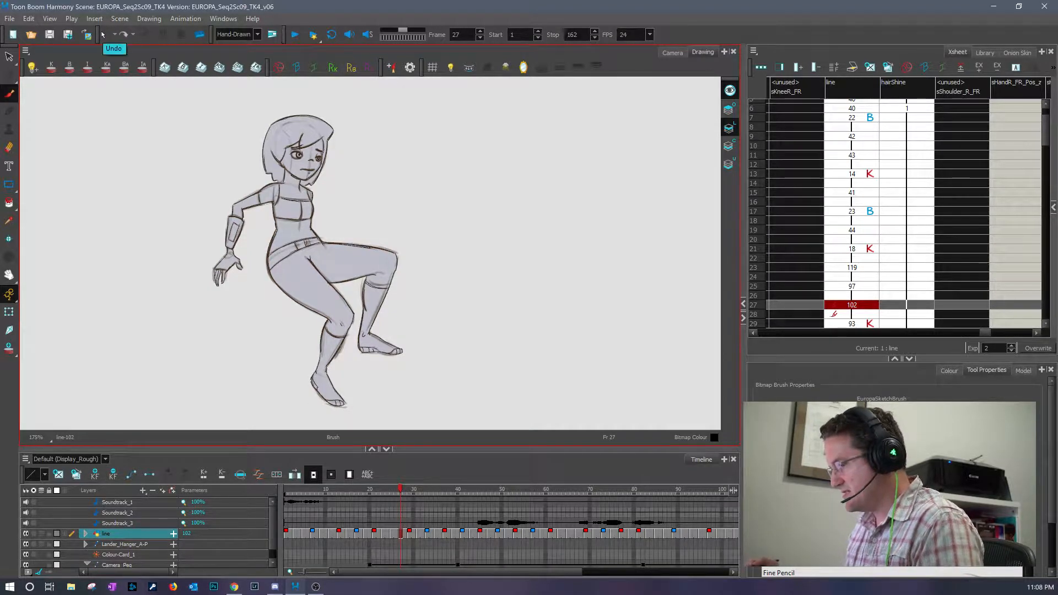
- Make the Colour Art layer of the frame 27 drawing active and hide the blue vector stroke outlines
left_click(730, 147)
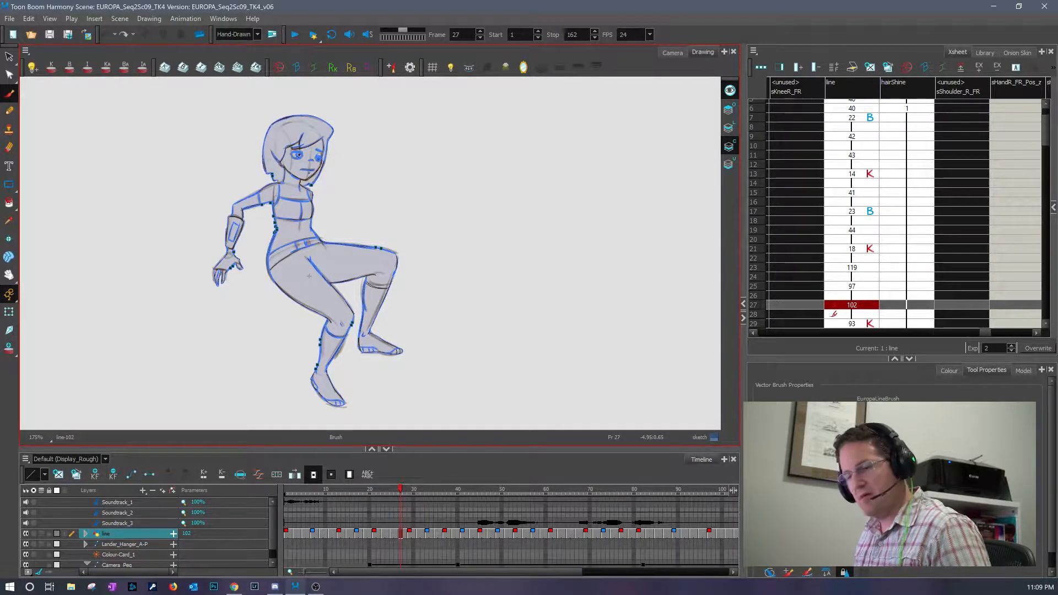
scroll(221, 232, "up", 4)
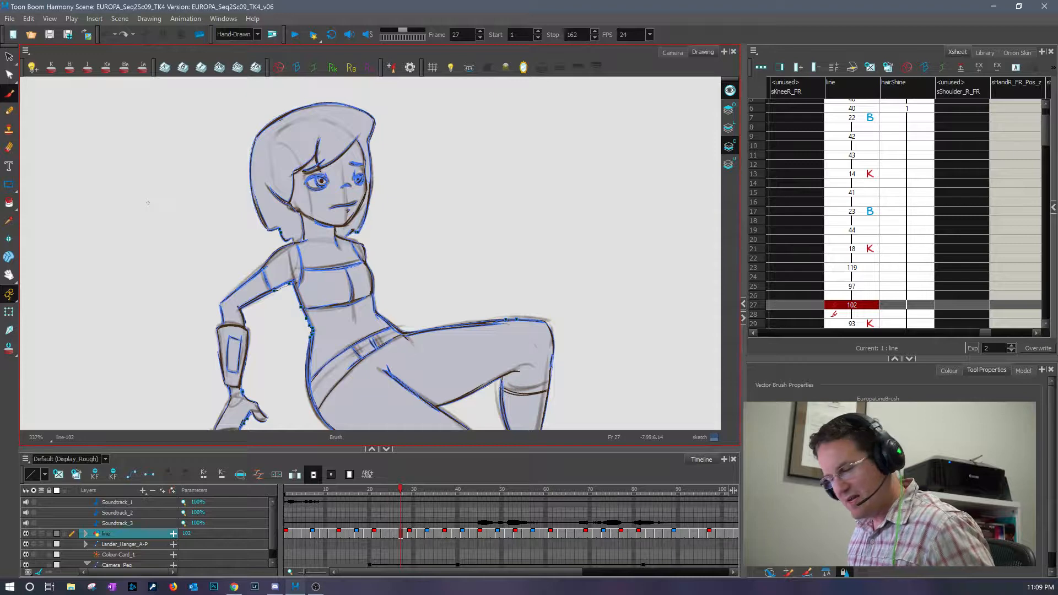
key("k")
key("k")
key("k")
key("k")
key("k")
scroll(164, 404, "up", 2)
scroll(164, 405, "up", 1)
left_click_drag(400, 493, 400, 494)
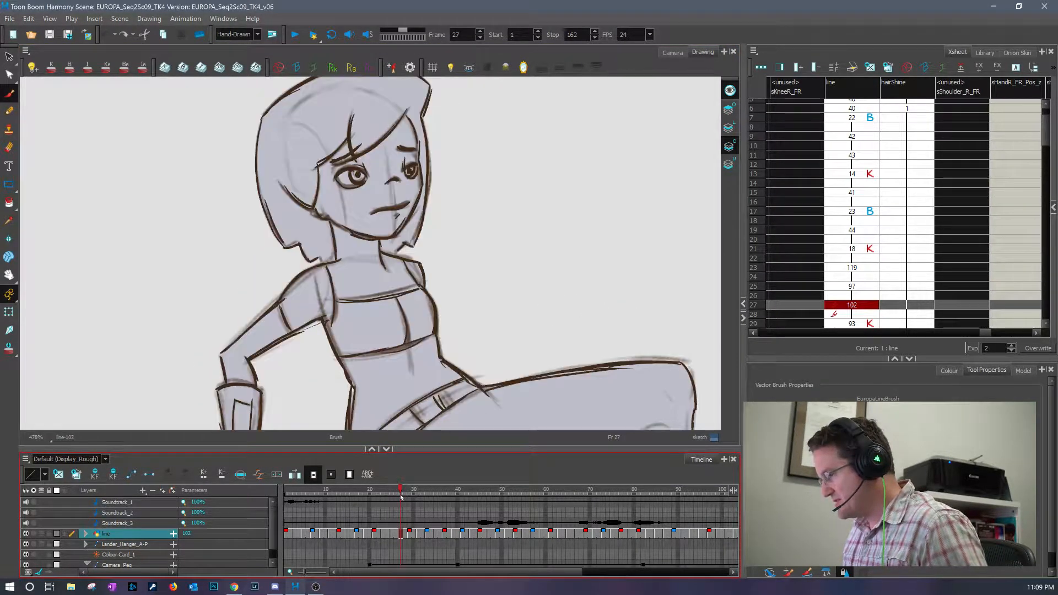
- Fill the girl's main hair area and its small leftover gap near the shoulder with the yellow hair colour
left_click(945, 369)
left_click(860, 444)
left_click(9, 202)
left_click(328, 135)
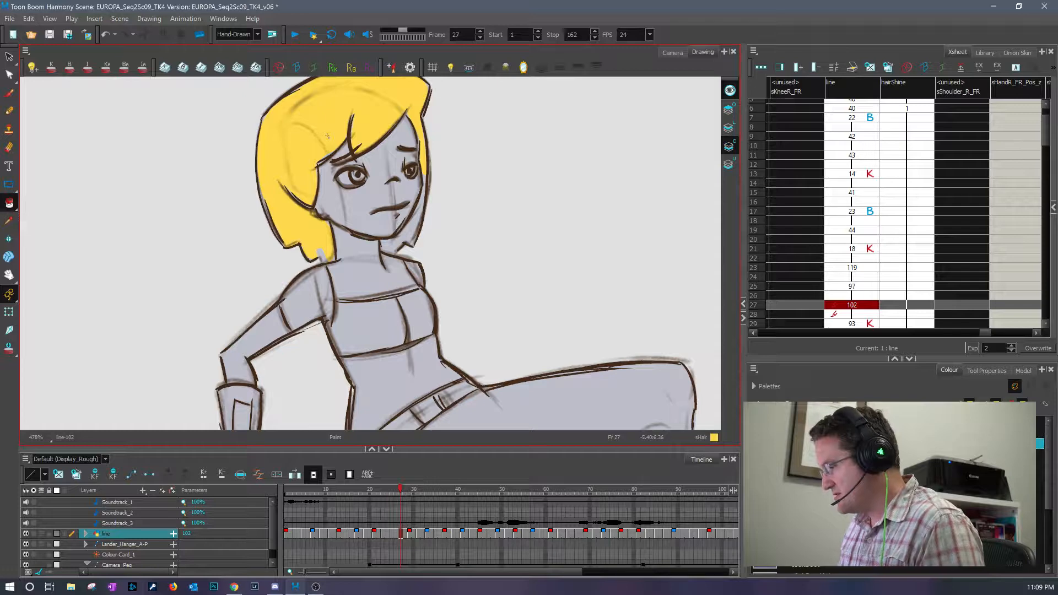
left_click(323, 255)
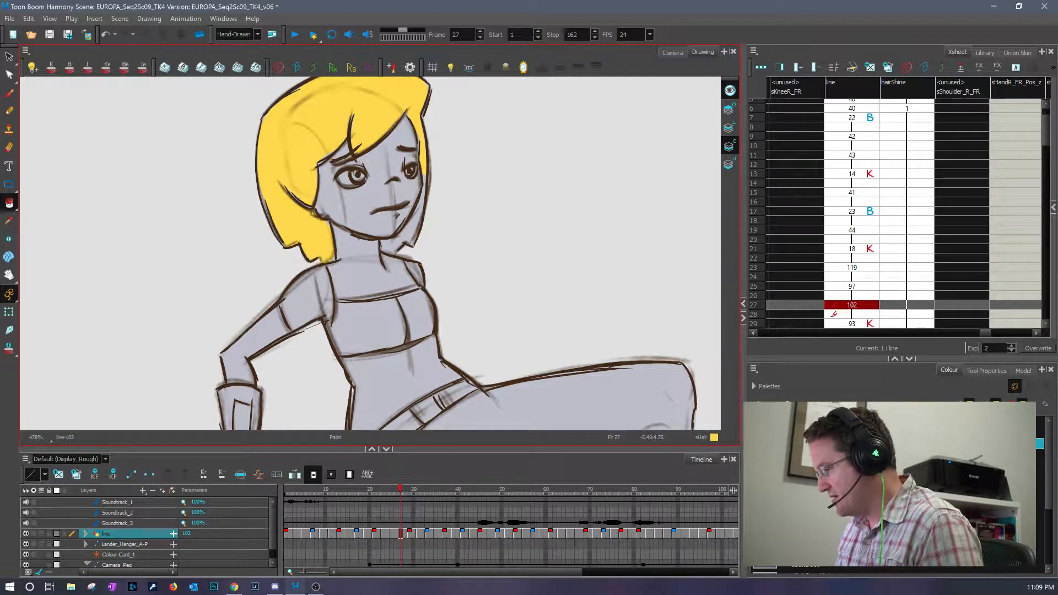
- Fill the hair section beside the far cheek and neck with yellow, undoing the fill that spills over the body
left_click(386, 264)
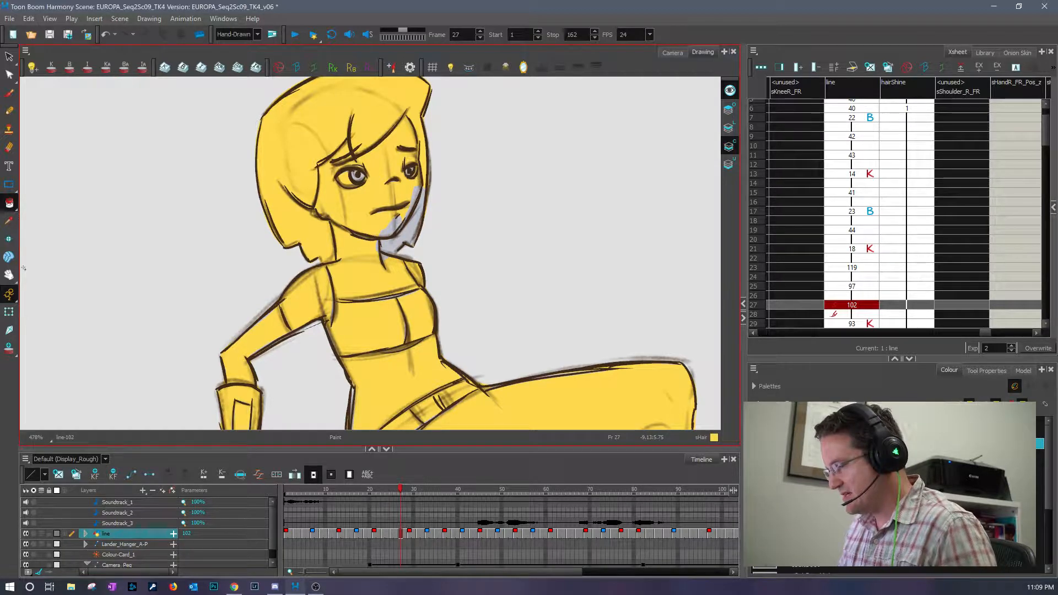
left_click(105, 34)
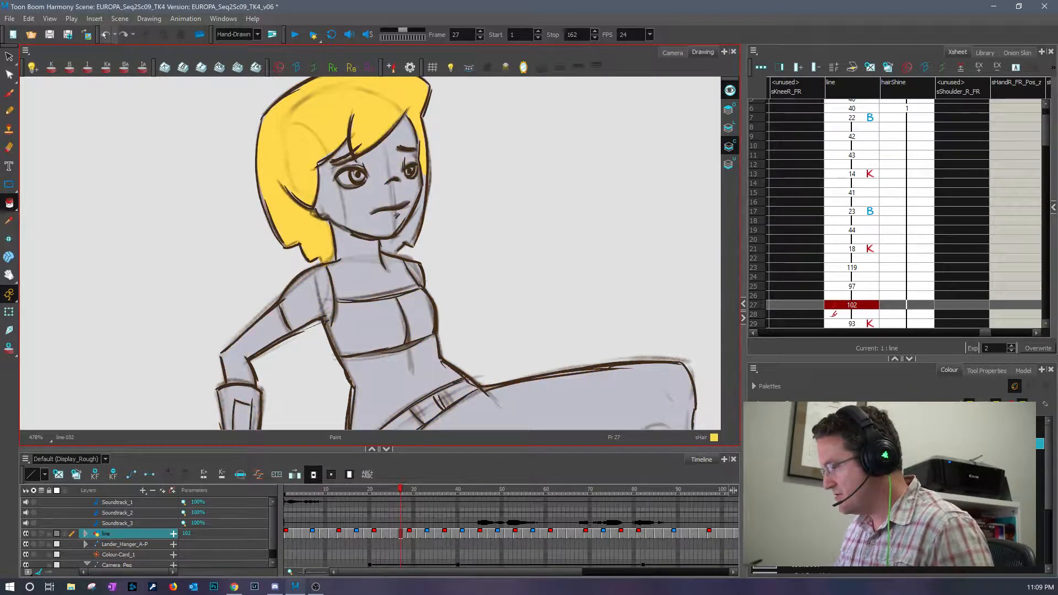
left_click(411, 230)
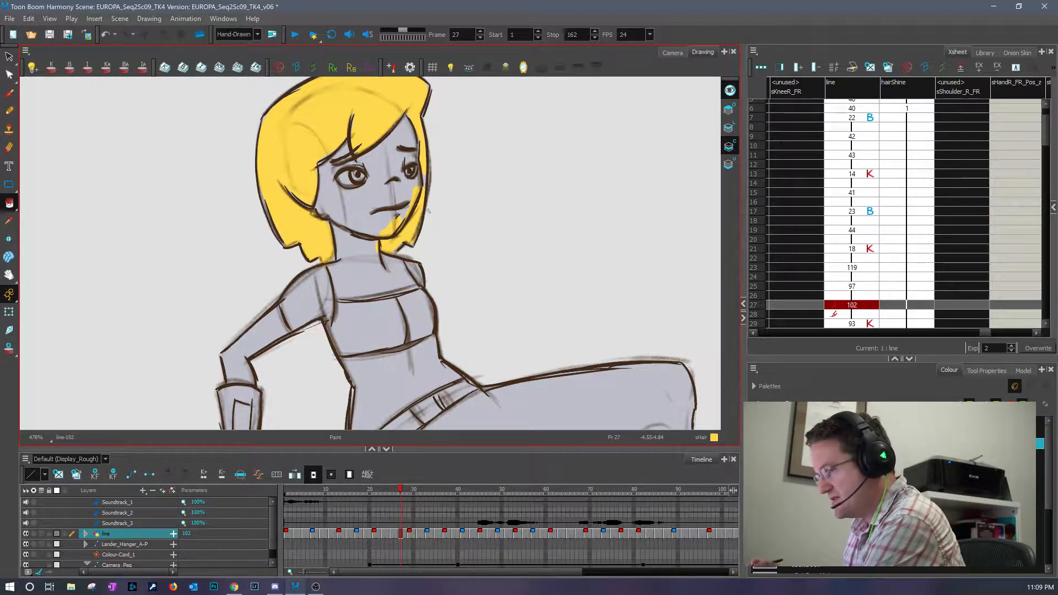
- Show the Brush tool's properties and move the Solid Brush 4 preset directly below EuropaLineBrush in the presets list
left_click(9, 94)
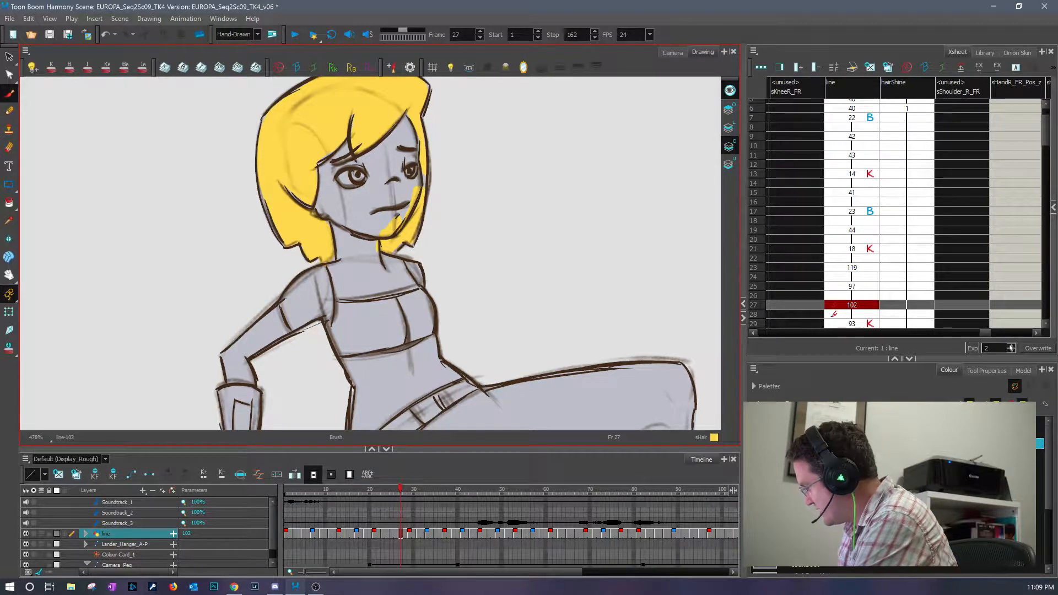
left_click(1042, 370)
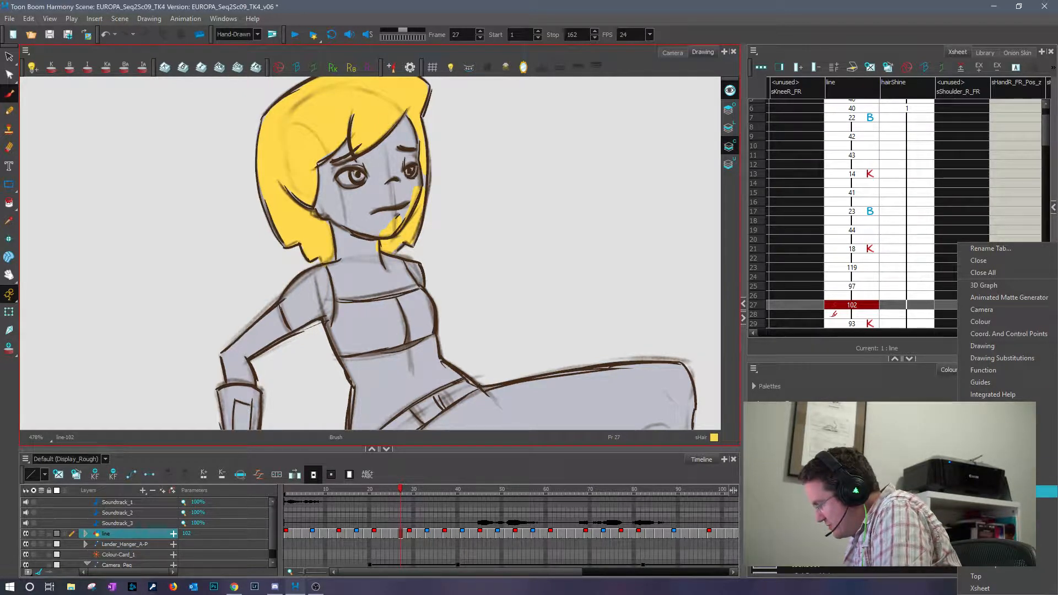
left_click(992, 552)
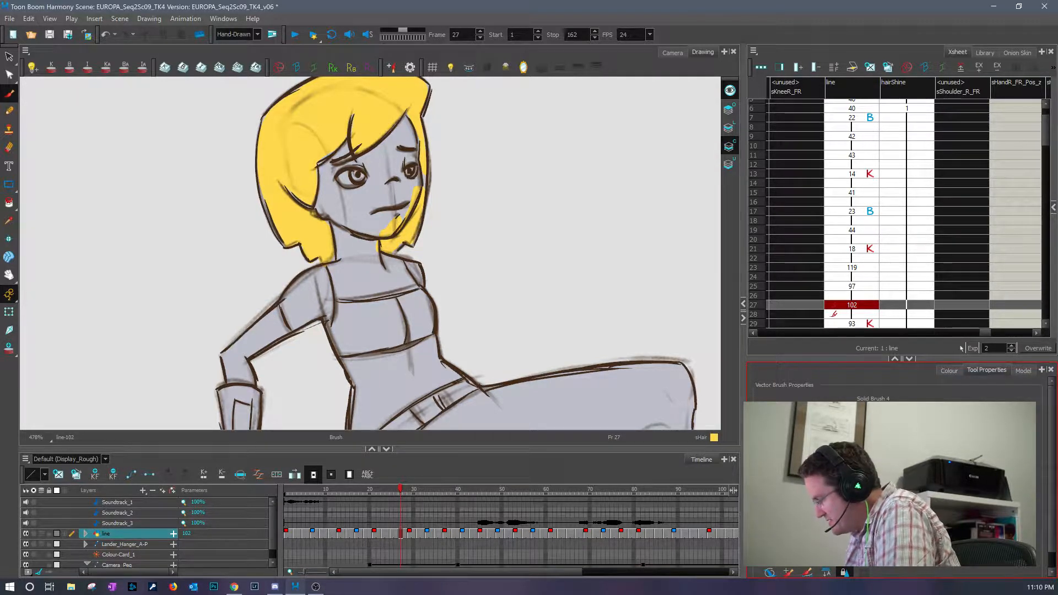
left_click(908, 359)
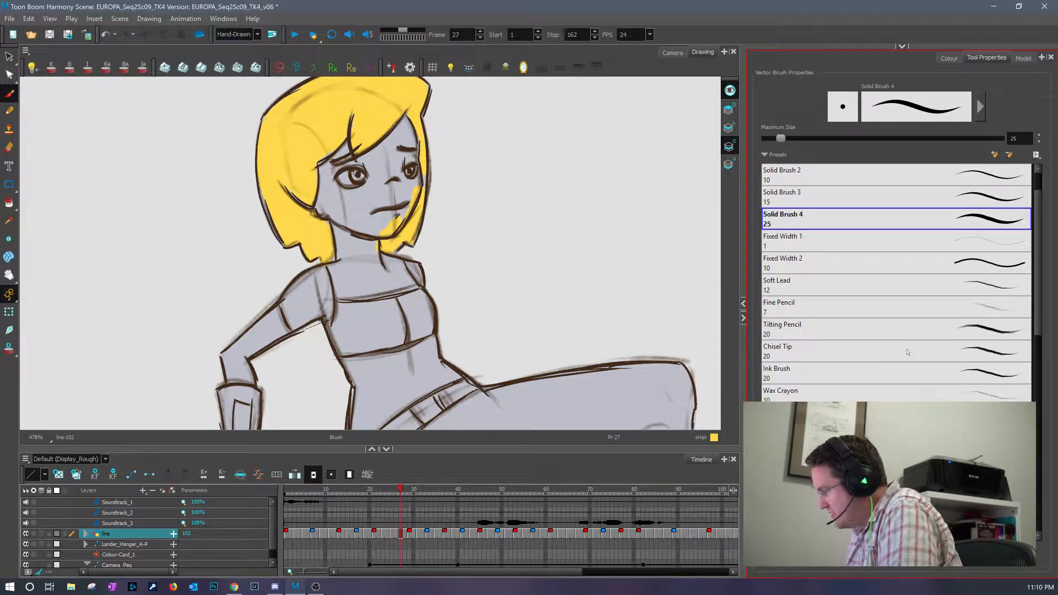
scroll(909, 352, "up", 2)
left_click_drag(857, 262, 856, 203)
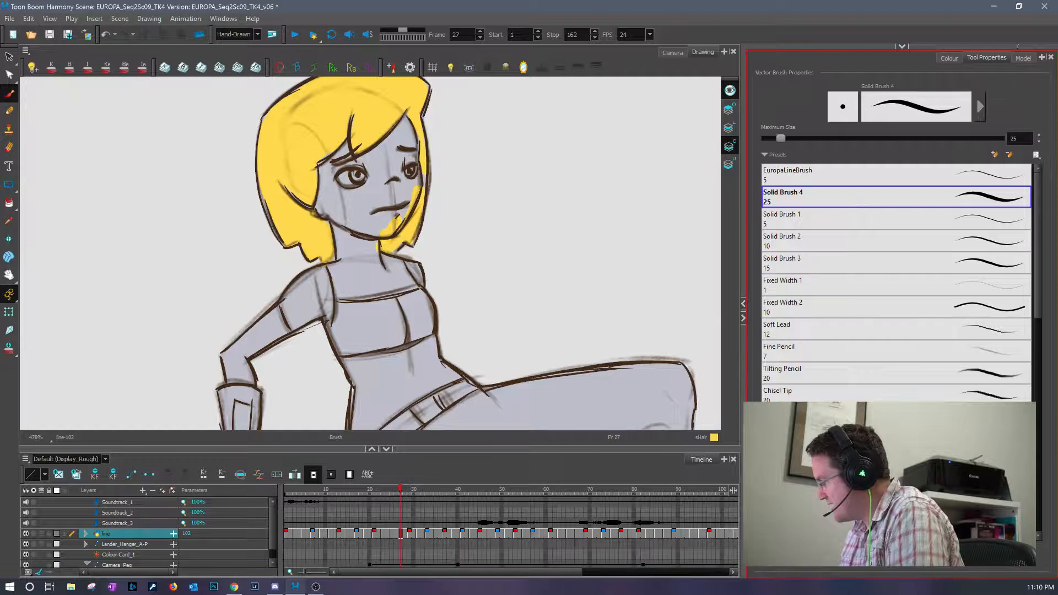
left_click(902, 46)
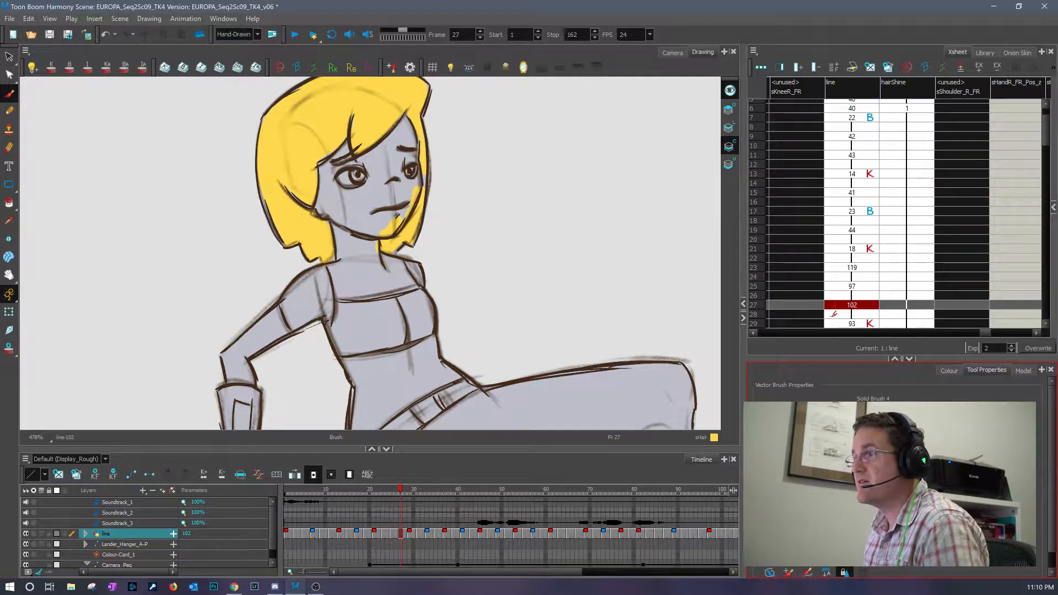
- Paint yellow with Solid Brush 4 along the hair's lower tips, fringe and far edge to cover the unfilled spots
key("alt+Tab")
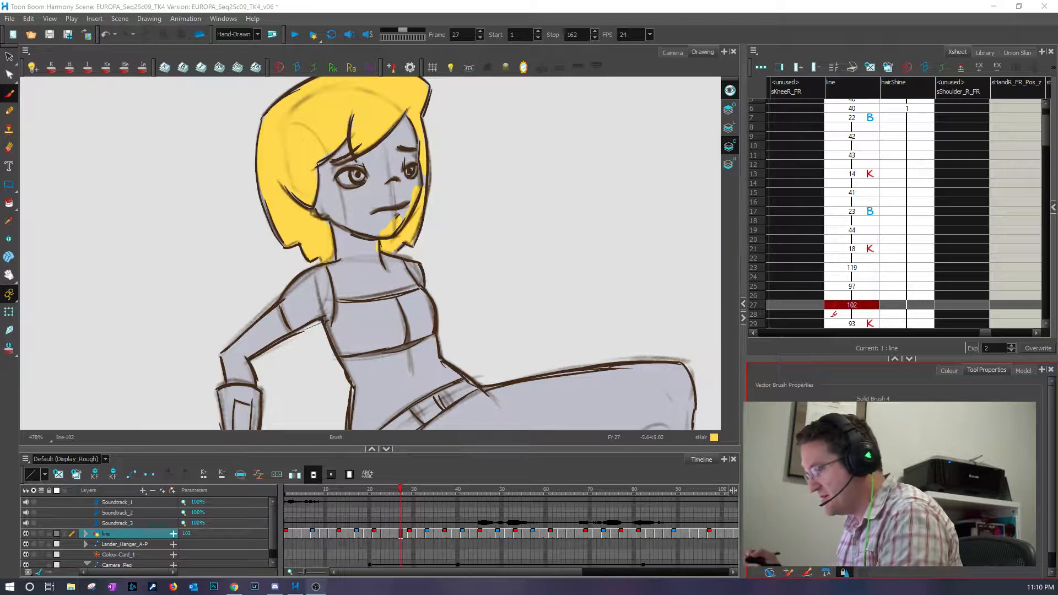
scroll(246, 364, "up", 3)
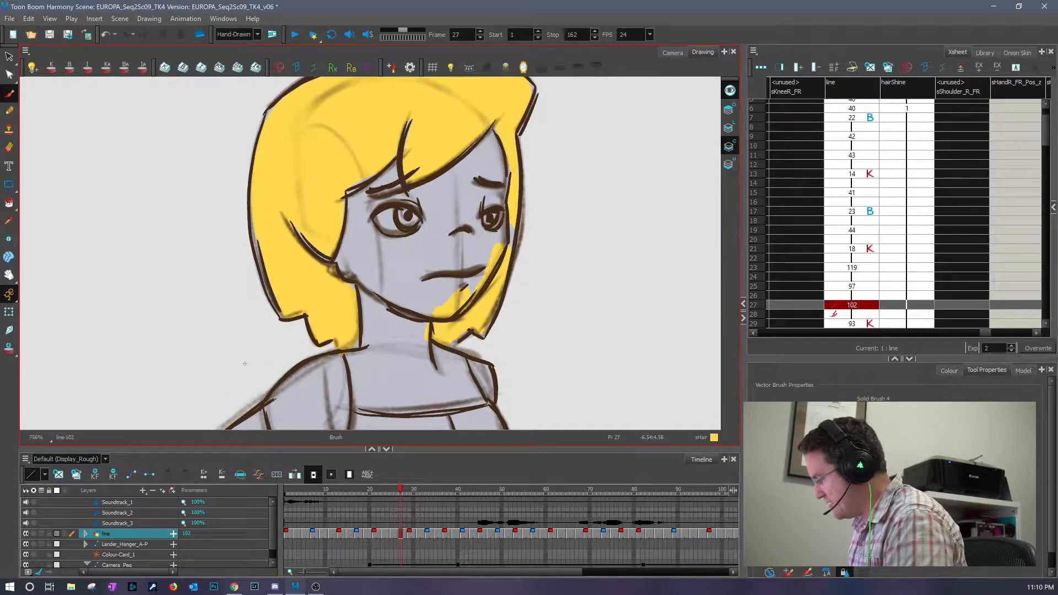
left_click_drag(879, 359, 879, 346)
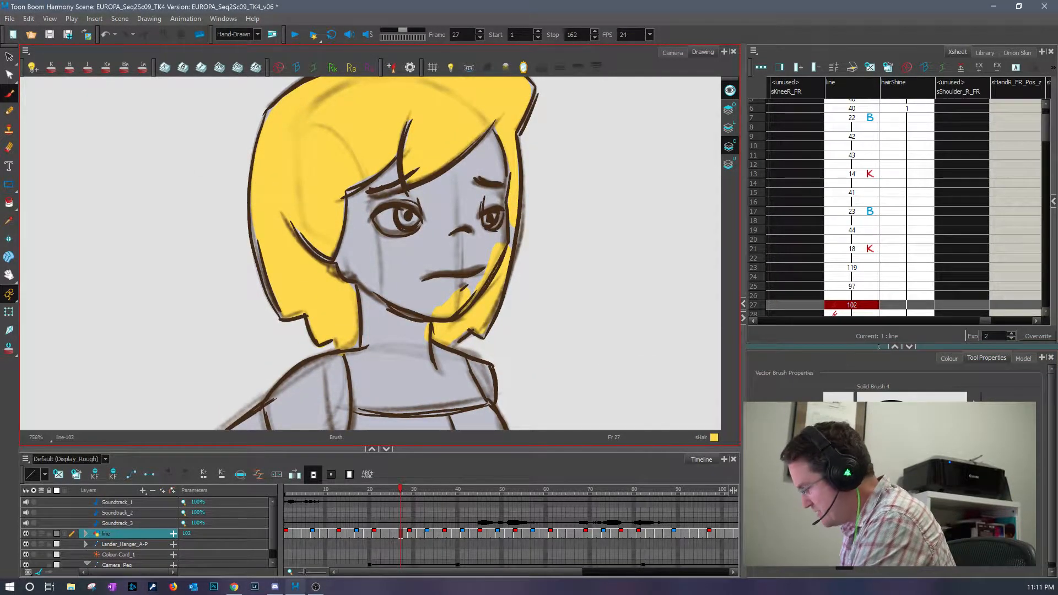
mouse_move(255, 214)
left_mouse_down()
mouse_move(267, 277)
mouse_move(255, 247)
mouse_move(285, 257)
mouse_move(326, 183)
mouse_move(300, 206)
mouse_move(298, 265)
mouse_move(302, 276)
mouse_move(319, 263)
mouse_move(352, 293)
mouse_move(352, 343)
left_mouse_up()
mouse_move(452, 320)
left_mouse_down()
mouse_move(438, 337)
mouse_move(459, 329)
left_mouse_up()
mouse_move(504, 222)
left_mouse_down()
mouse_move(481, 301)
mouse_move(509, 269)
mouse_move(505, 279)
mouse_move(503, 138)
left_mouse_up()
left_click_drag(344, 203, 406, 120)
left_click_drag(298, 86, 258, 134)
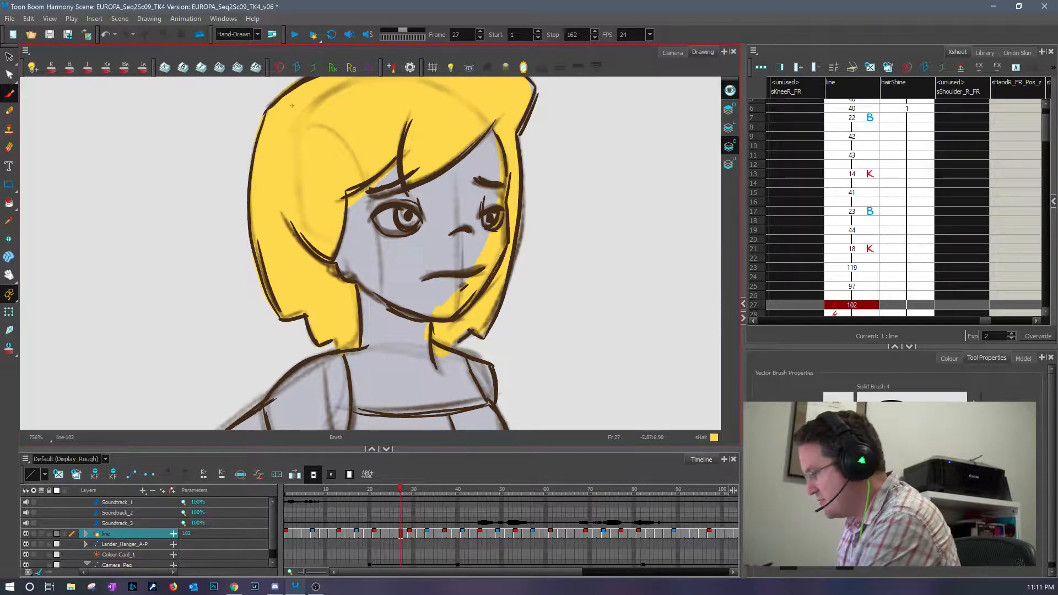
scroll(202, 370, "down", 1)
mouse_move(498, 134)
left_mouse_down()
mouse_move(257, 133)
mouse_move(516, 110)
mouse_move(495, 133)
mouse_move(492, 183)
left_mouse_up()
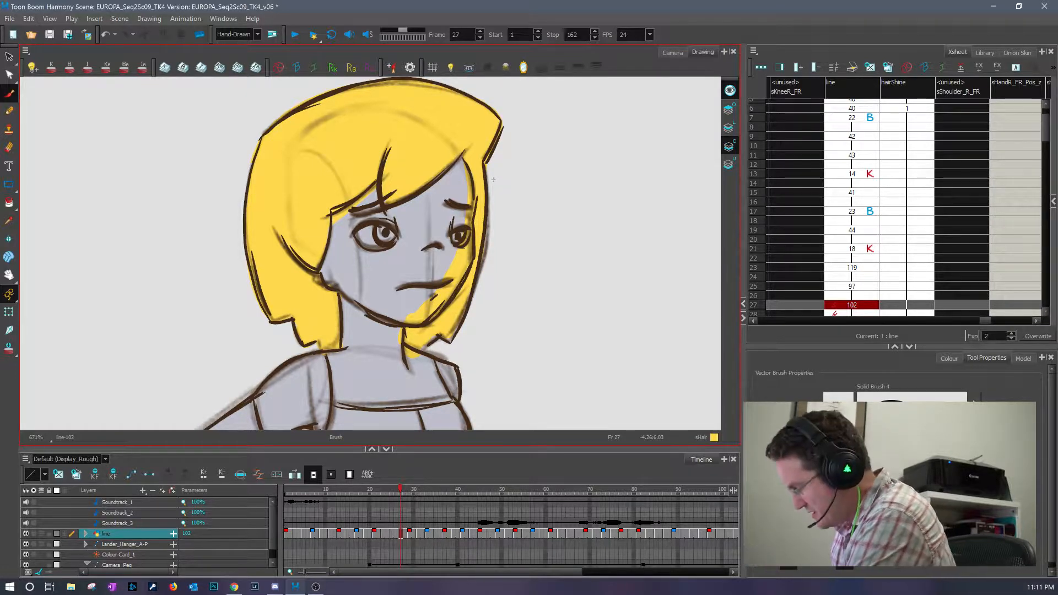
- Check the partly coloured frame 27 drawing in the Camera view, and return to the Drawing view
left_click_drag(401, 491, 398, 490)
left_click_drag(381, 235, 395, 256)
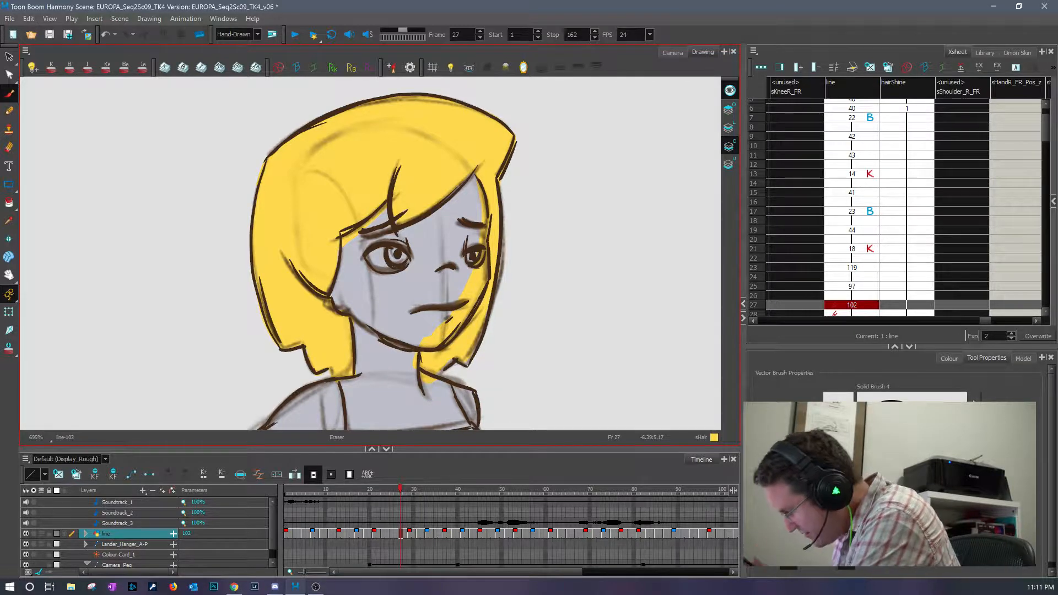
left_click(672, 53)
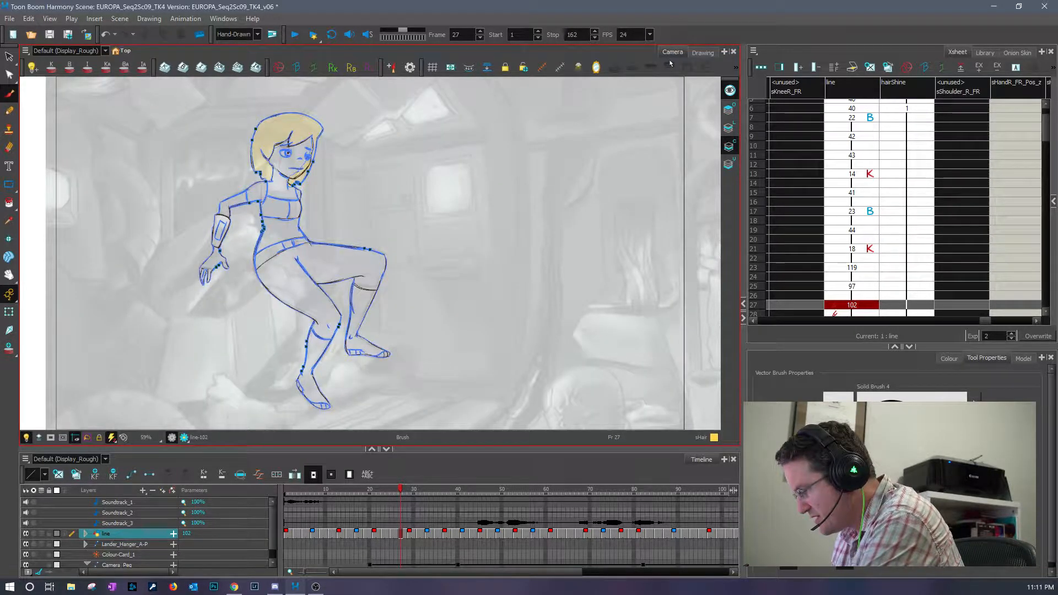
left_click(703, 54)
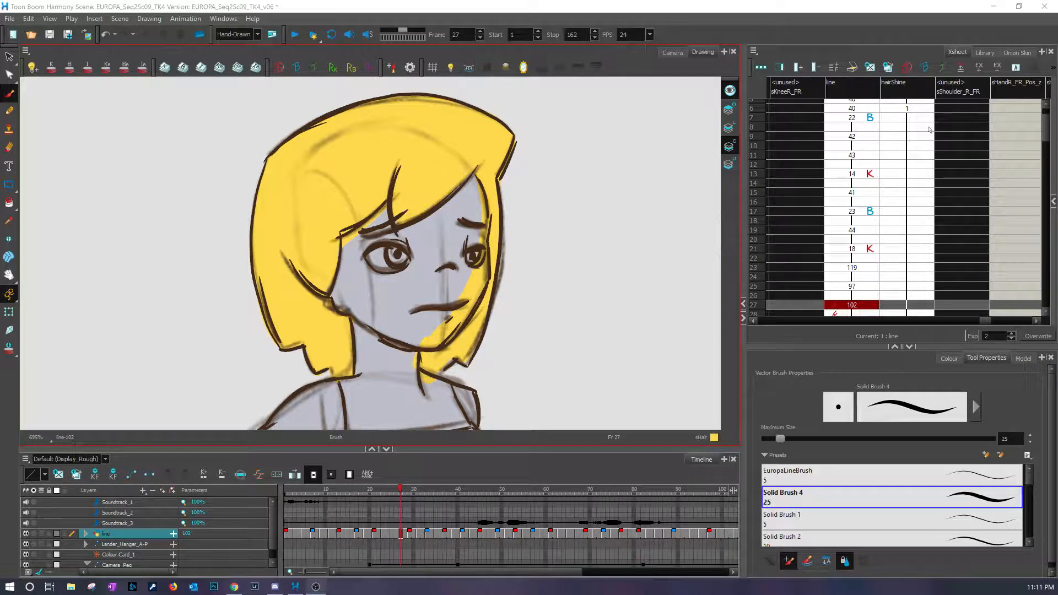
- On frame 29, paint a yellow stroke with Solid Brush 4 across the lower hair opening beside the neck
left_click(895, 347)
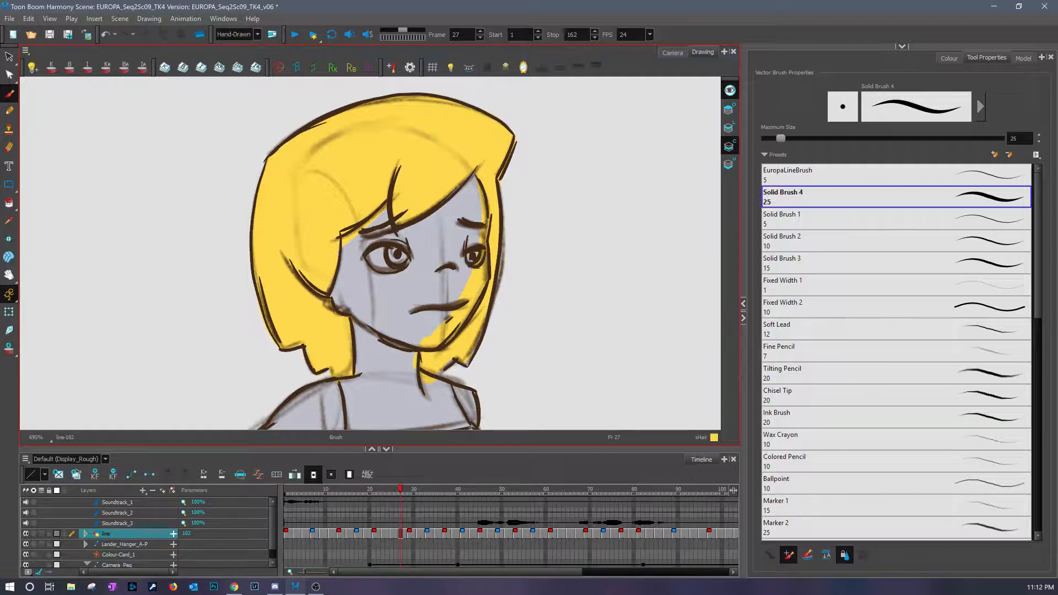
key("alt+Tab")
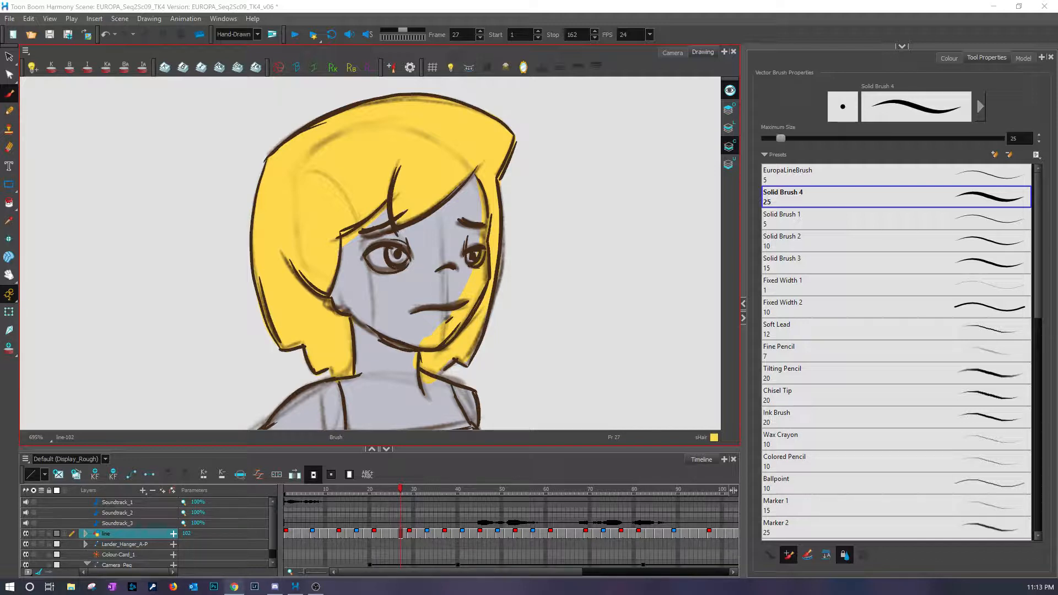
mouse_move(402, 490)
left_mouse_down()
mouse_move(392, 492)
mouse_move(409, 490)
left_mouse_up()
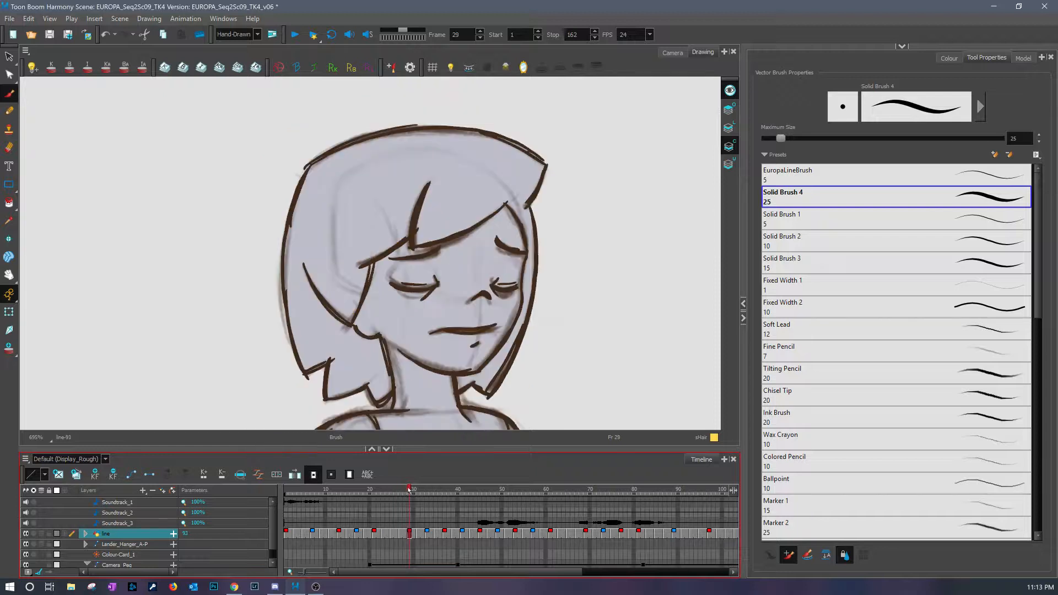
mouse_move(358, 401)
left_mouse_down()
mouse_move(512, 391)
mouse_move(371, 398)
mouse_move(466, 395)
mouse_move(405, 390)
left_mouse_up()
- On frame 31, paint a yellow band across the neck that closes off the lower hair openings on both sides
left_click(417, 491)
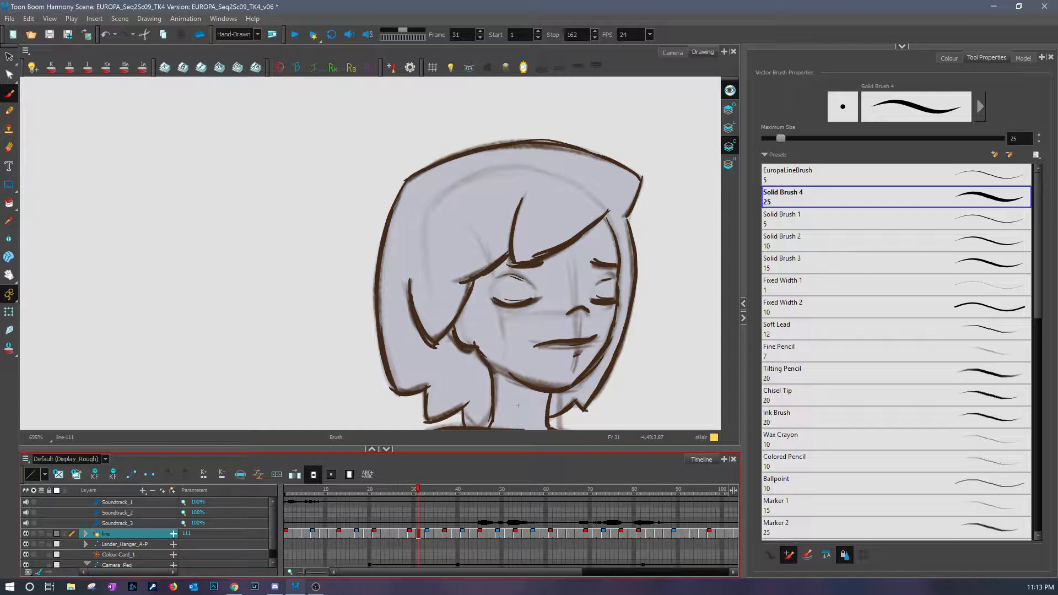
key("space")
left_click_drag(518, 406, 518, 294)
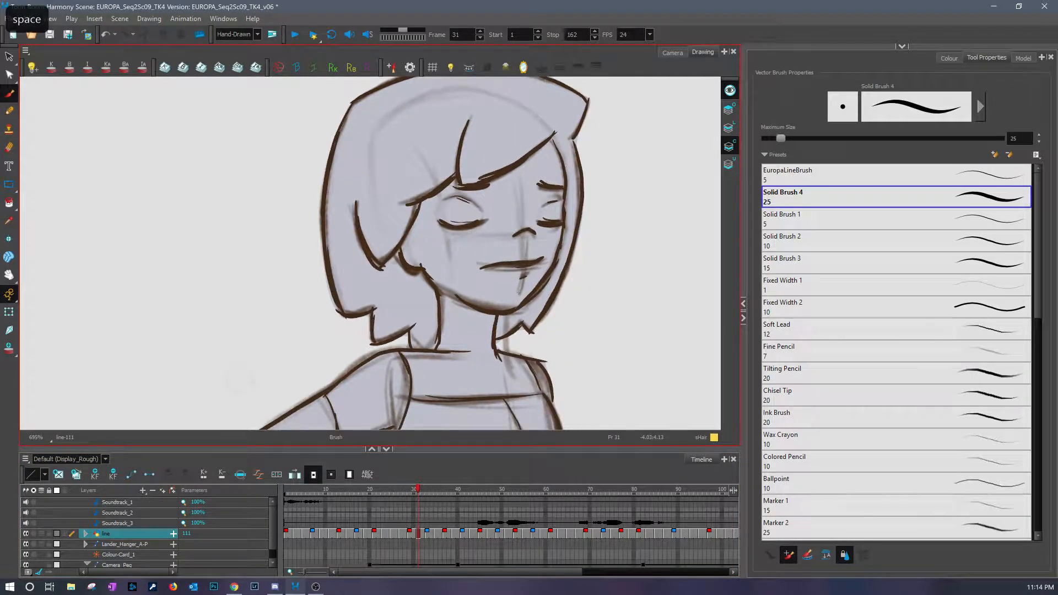
left_click_drag(248, 390, 133, 217)
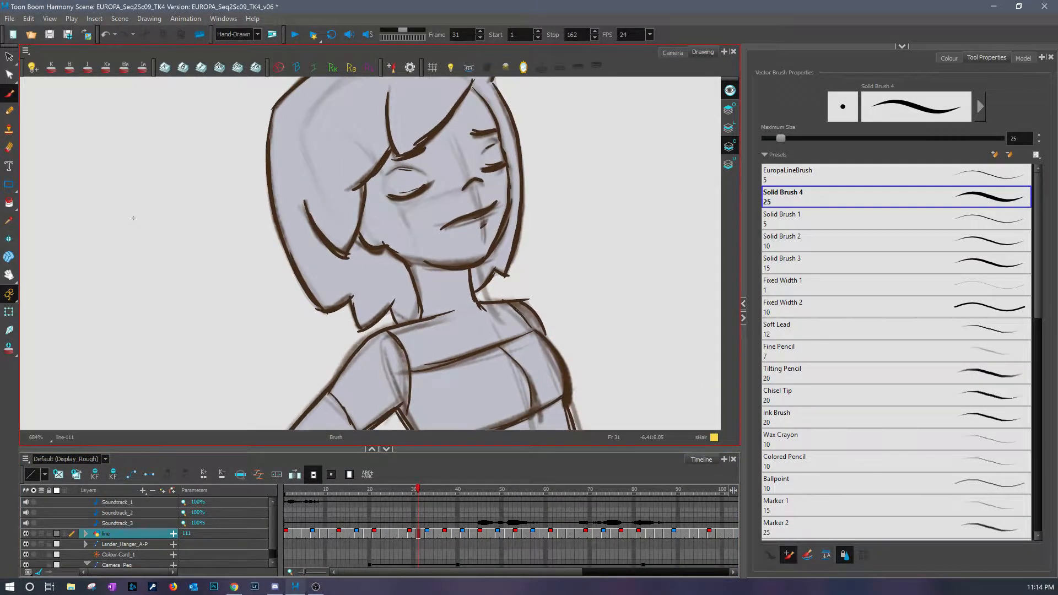
mouse_move(379, 321)
left_mouse_down()
mouse_move(513, 284)
mouse_move(429, 300)
left_mouse_up()
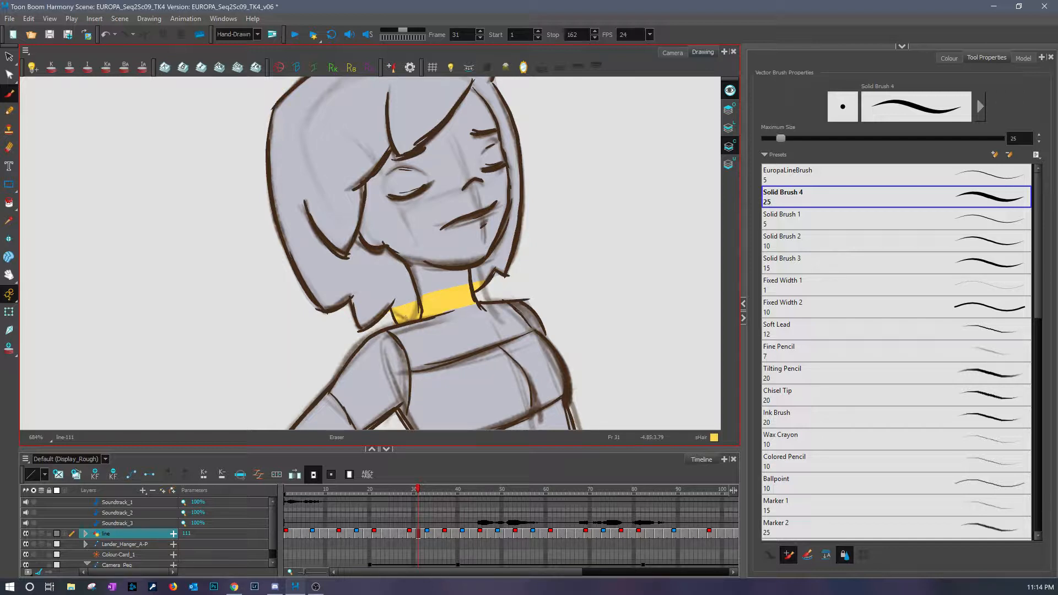
- On frame 33, paint a yellow band from the lower hair tip across the shoulder line and neck
left_click(427, 489)
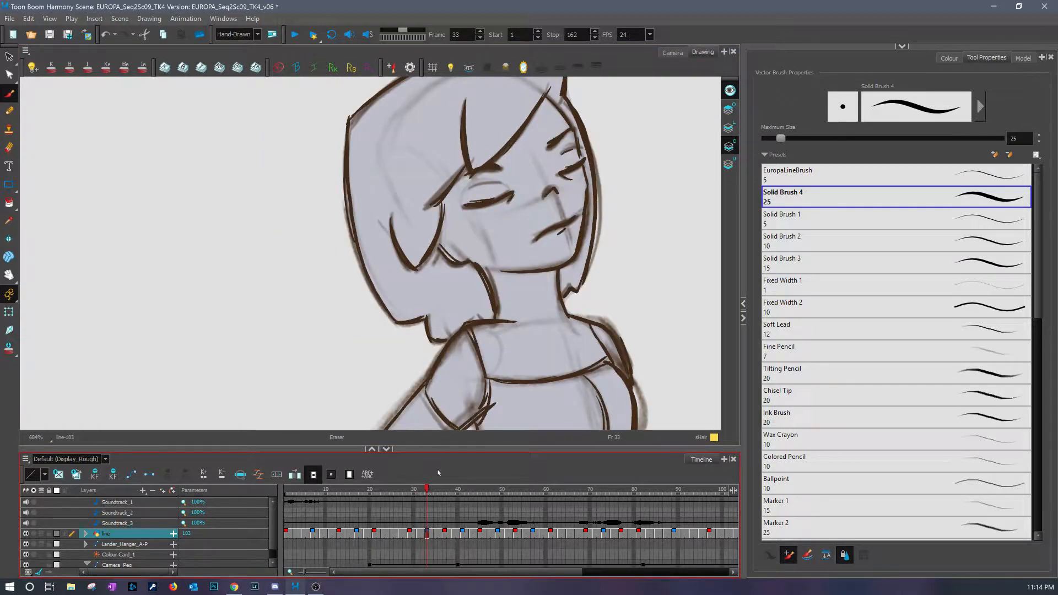
mouse_move(435, 344)
left_mouse_down()
mouse_move(471, 308)
mouse_move(438, 332)
mouse_move(476, 312)
mouse_move(561, 303)
left_mouse_up()
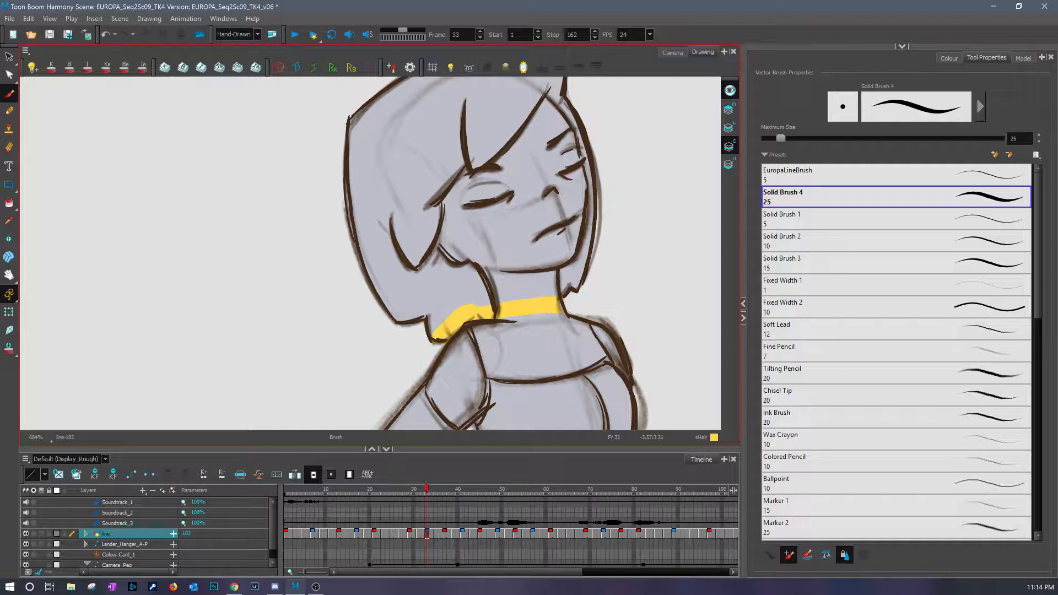
- Erase the excess yellow beside the neck on frame 33, and paint a yellow band across the neck on frame 35
left_click(104, 35)
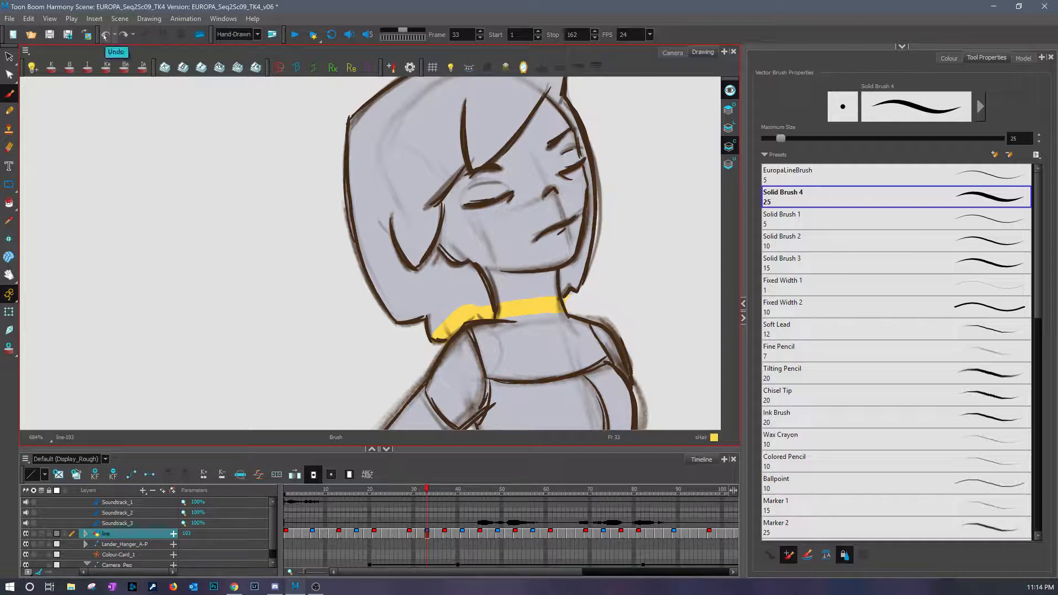
left_click_drag(571, 295, 567, 300)
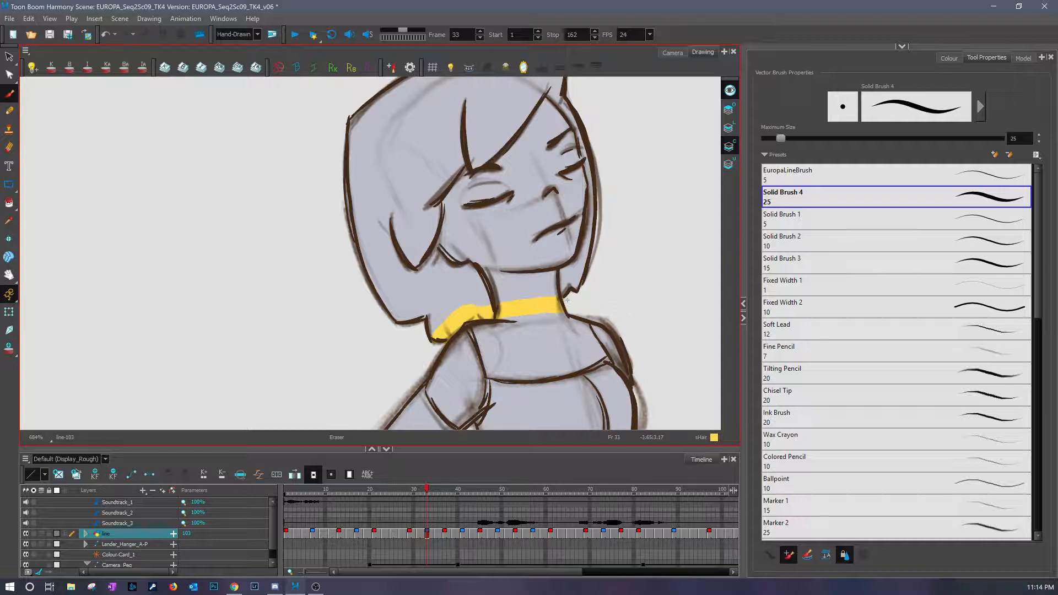
left_click_drag(430, 494, 436, 493)
mouse_move(484, 376)
left_mouse_down()
mouse_move(525, 348)
mouse_move(639, 339)
left_mouse_up()
- On frame 37, paint a yellow band from the lower hair tip across the shoulder line and neck
left_click_drag(436, 494, 445, 494)
left_click_drag(345, 373, 226, 332)
left_click(386, 449)
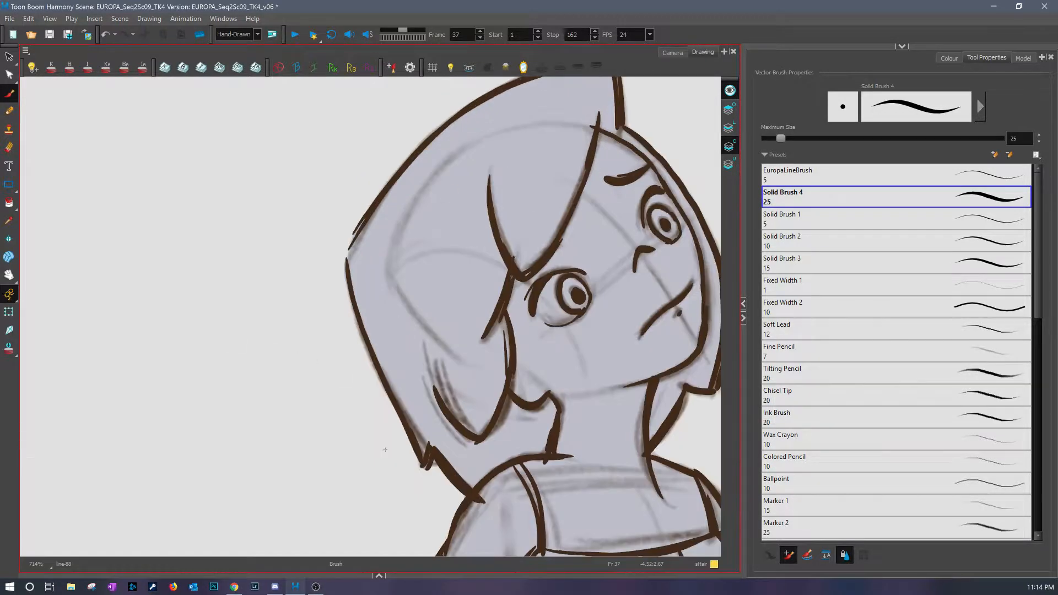
left_click_drag(300, 436, 151, 435)
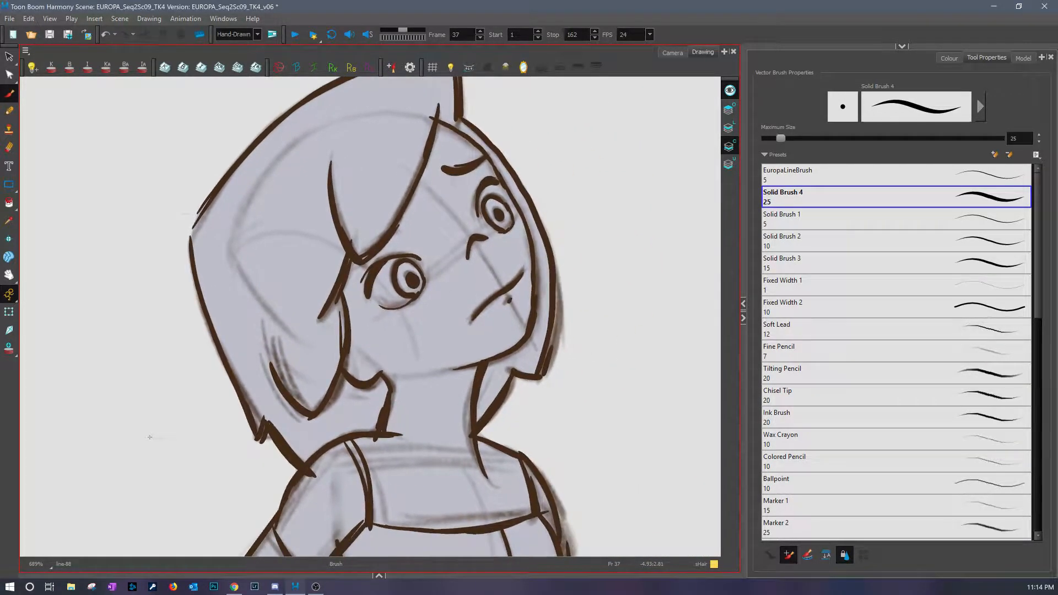
left_click(902, 47)
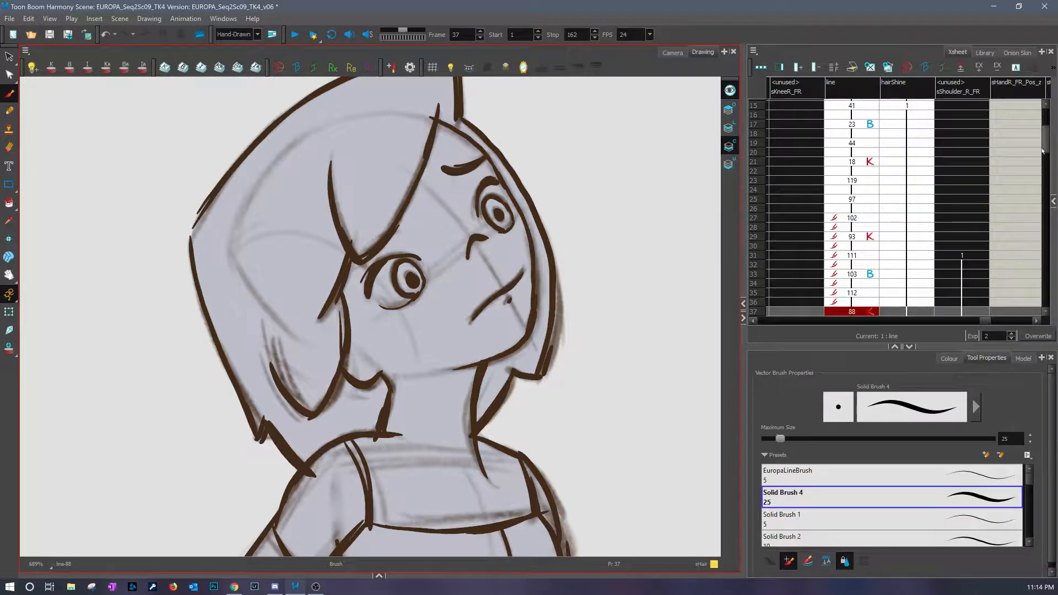
scroll(904, 212, "down", 3)
mouse_move(306, 438)
left_mouse_down()
mouse_move(293, 459)
mouse_move(338, 430)
mouse_move(389, 419)
mouse_move(492, 421)
left_mouse_up()
- On frame 39, paint a yellow band closing the lower hair openings across the neck, and trim its outer end
key("period")
key("period")
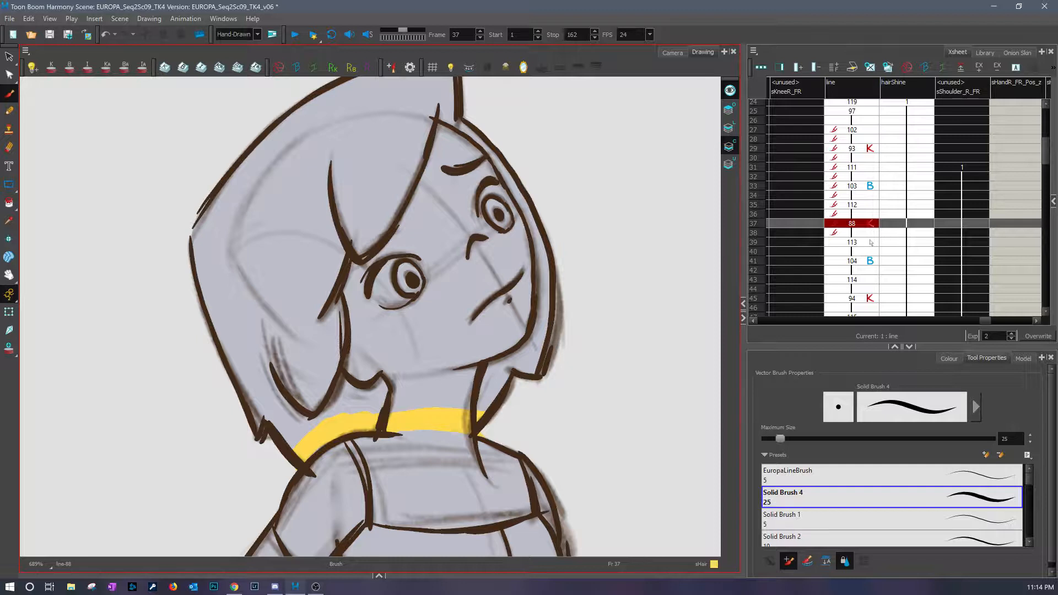
mouse_move(343, 487)
left_mouse_down()
mouse_move(479, 445)
mouse_move(570, 458)
left_mouse_up()
left_click_drag(340, 472, 340, 490)
- On frame 41, paint a yellow band from the lower hair edge across the neck to the far hair tip
left_click(863, 258)
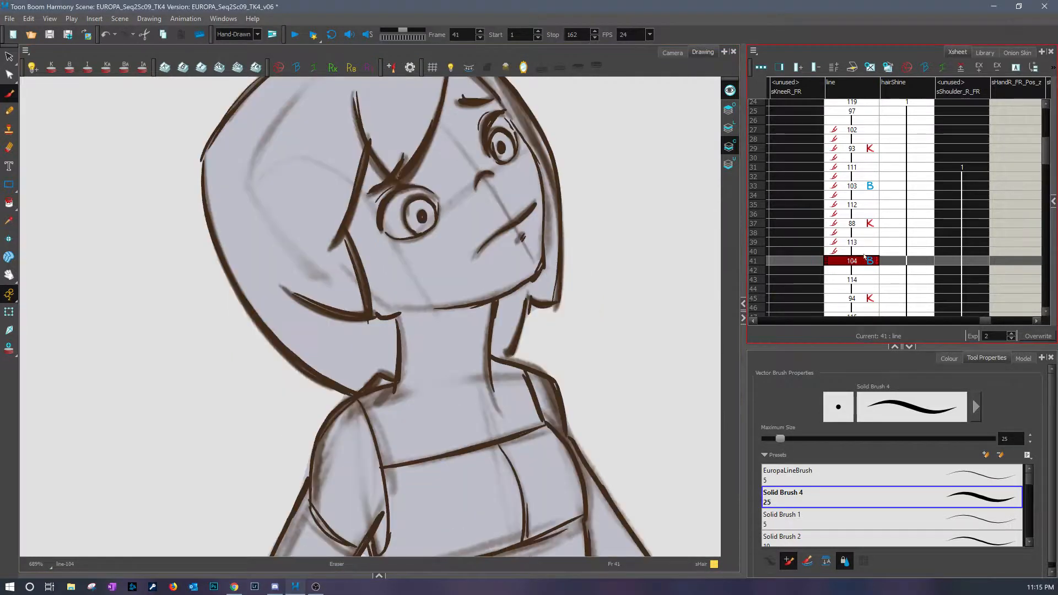
mouse_move(329, 398)
left_mouse_down()
mouse_move(368, 374)
mouse_move(338, 387)
mouse_move(517, 343)
left_mouse_up()
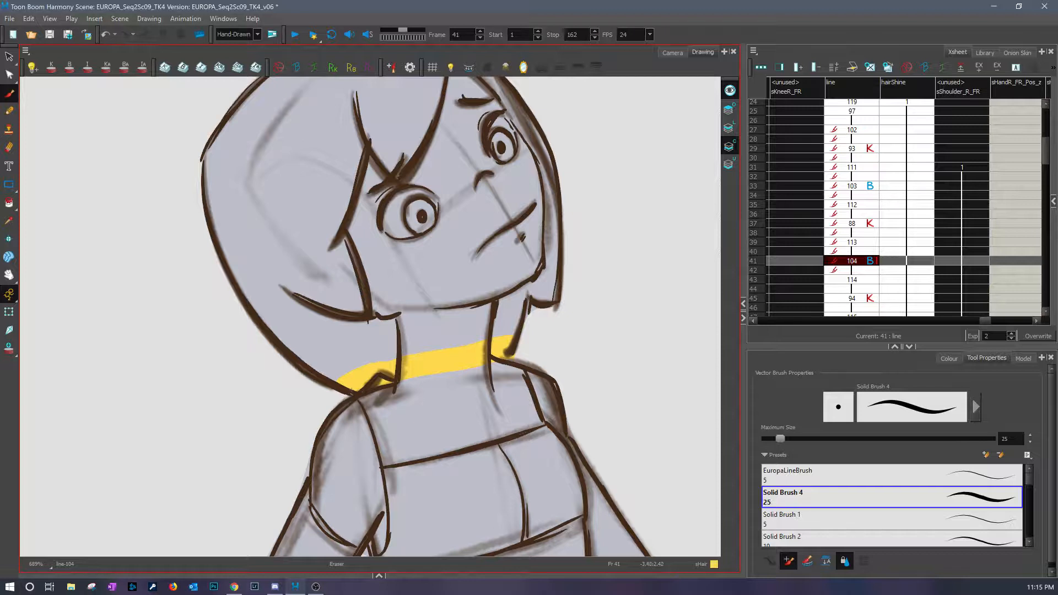
mouse_move(380, 384)
left_mouse_down()
mouse_move(372, 389)
mouse_move(385, 383)
left_mouse_up()
key("ctrl+z")
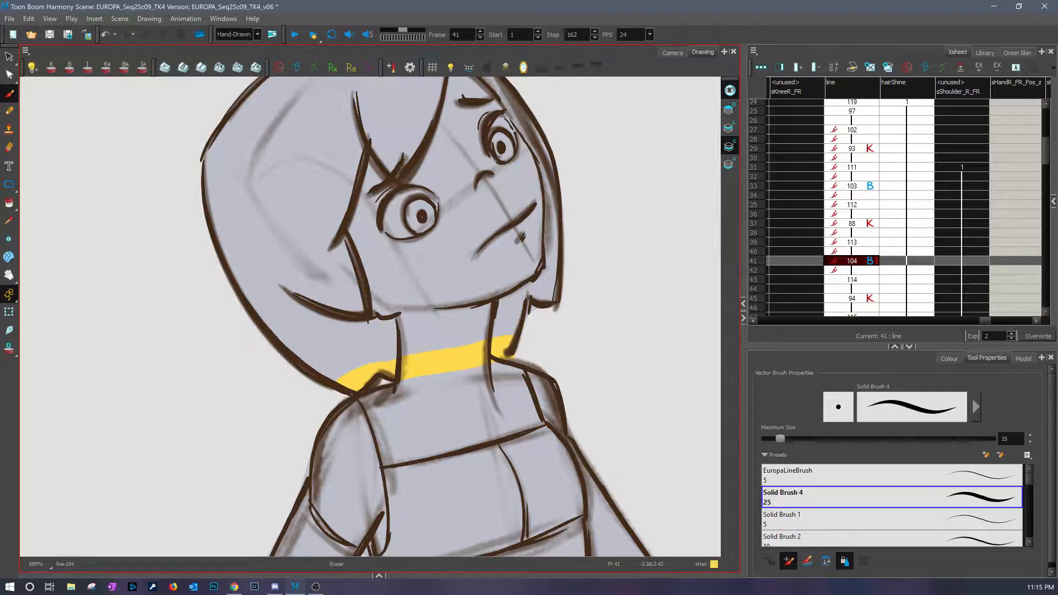
- With the Paint tool, fill the hair, face and neck areas above the band yellow on frame 41
left_click(9, 202)
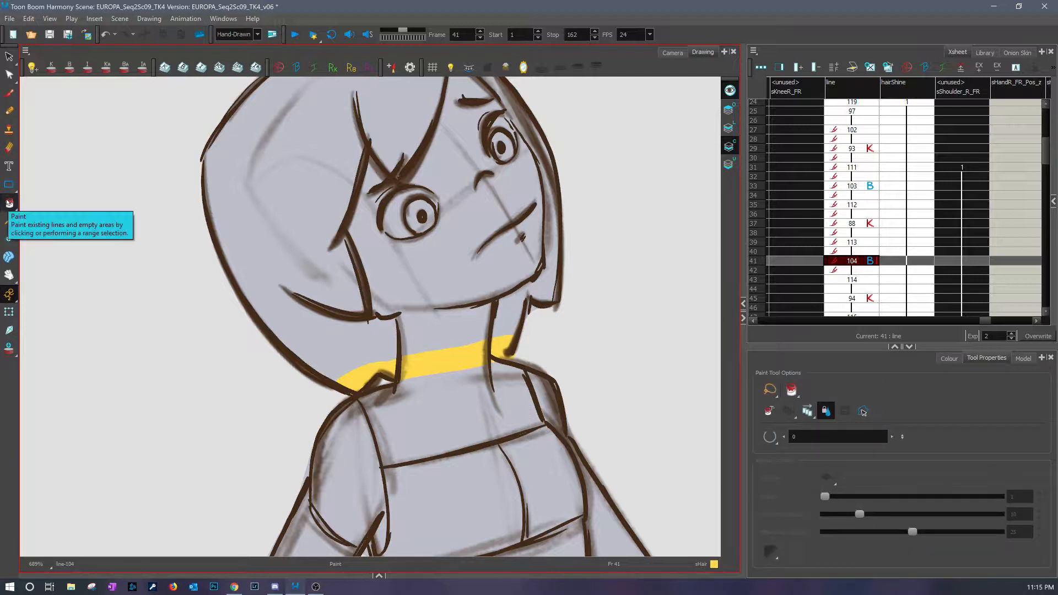
scroll(192, 513, "down", 2)
mouse_move(518, 158)
left_mouse_down()
mouse_move(144, 325)
mouse_move(569, 199)
mouse_move(484, 129)
left_mouse_up()
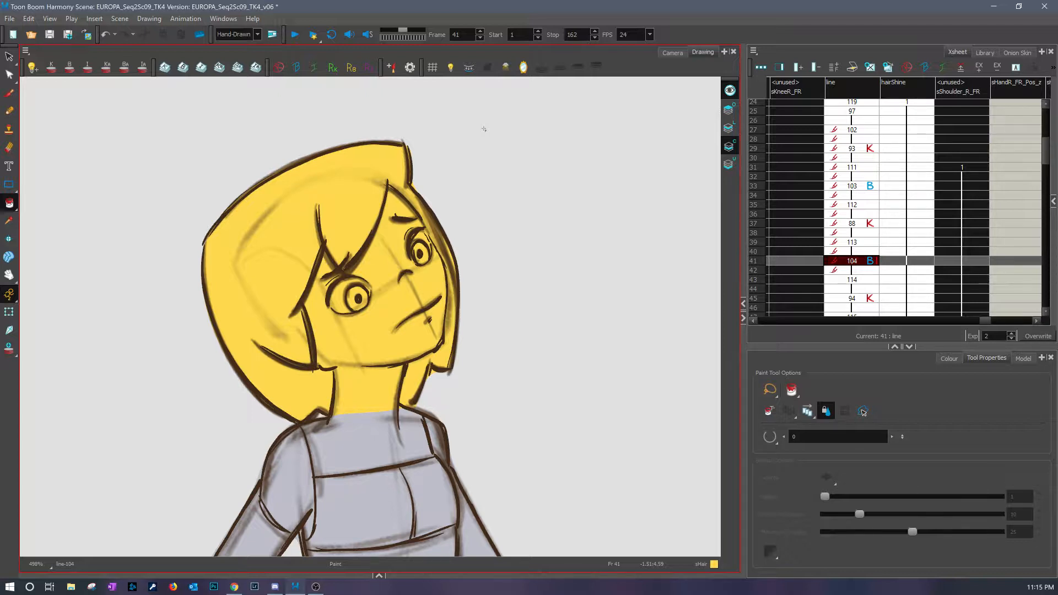
- Fill the head areas above the neck band with yellow on frames 39, 37 and 35
left_click(869, 243)
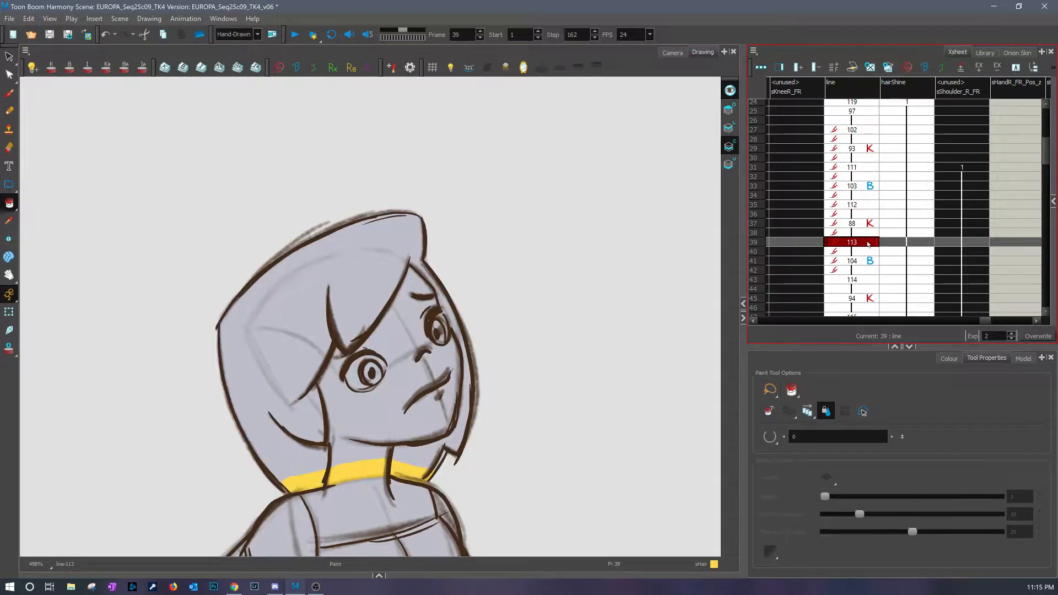
mouse_move(425, 466)
left_mouse_down()
mouse_move(190, 367)
mouse_move(524, 424)
left_mouse_up()
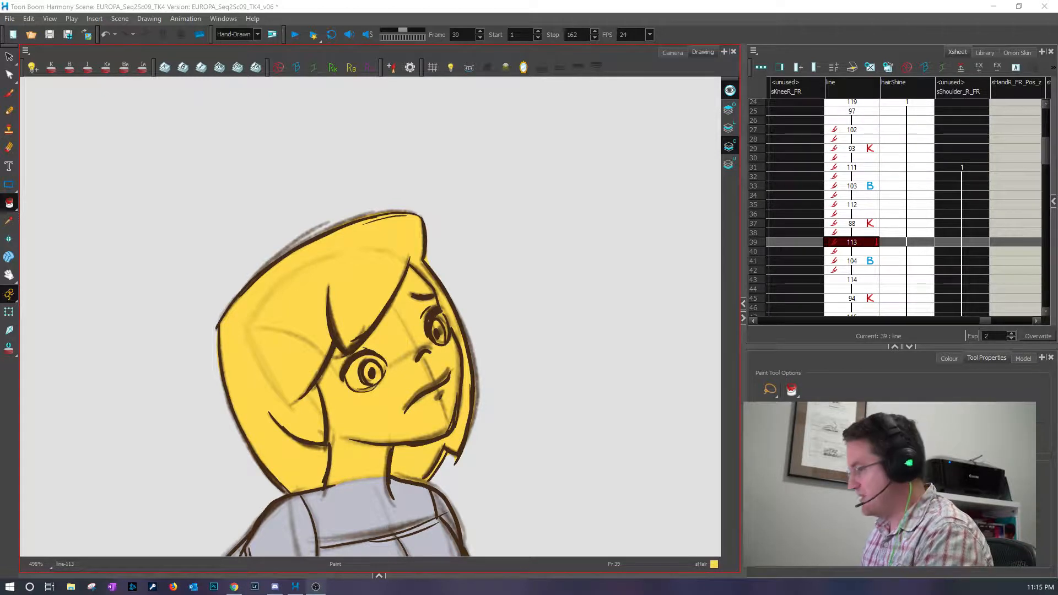
left_click(867, 225)
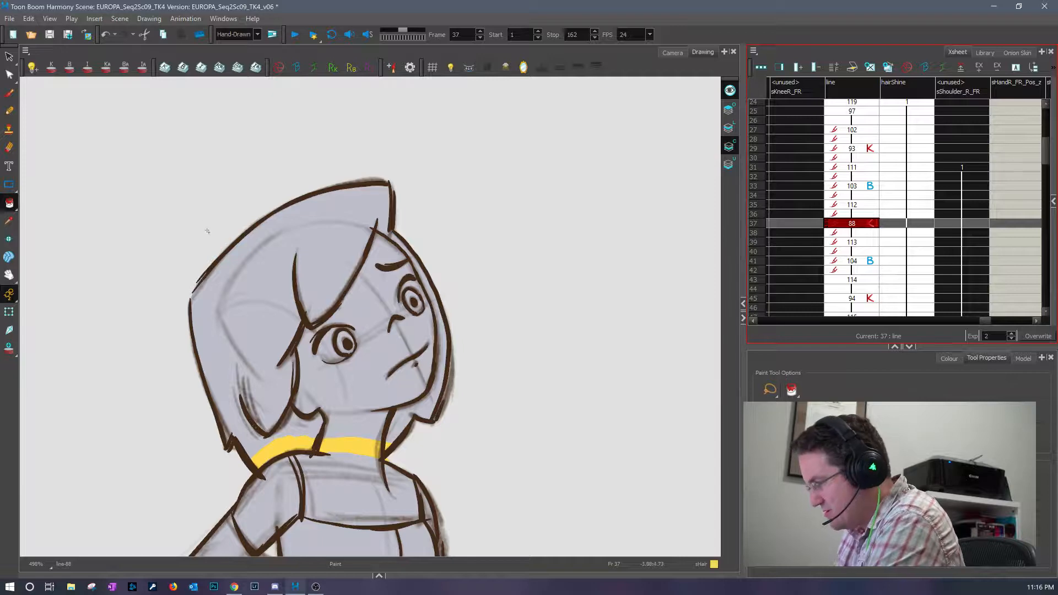
mouse_move(360, 141)
left_mouse_down()
mouse_move(193, 422)
mouse_move(252, 441)
mouse_move(429, 436)
mouse_move(485, 210)
mouse_move(286, 116)
mouse_move(111, 239)
mouse_move(156, 389)
mouse_move(209, 401)
mouse_move(413, 374)
mouse_move(390, 99)
left_mouse_up()
key("f")
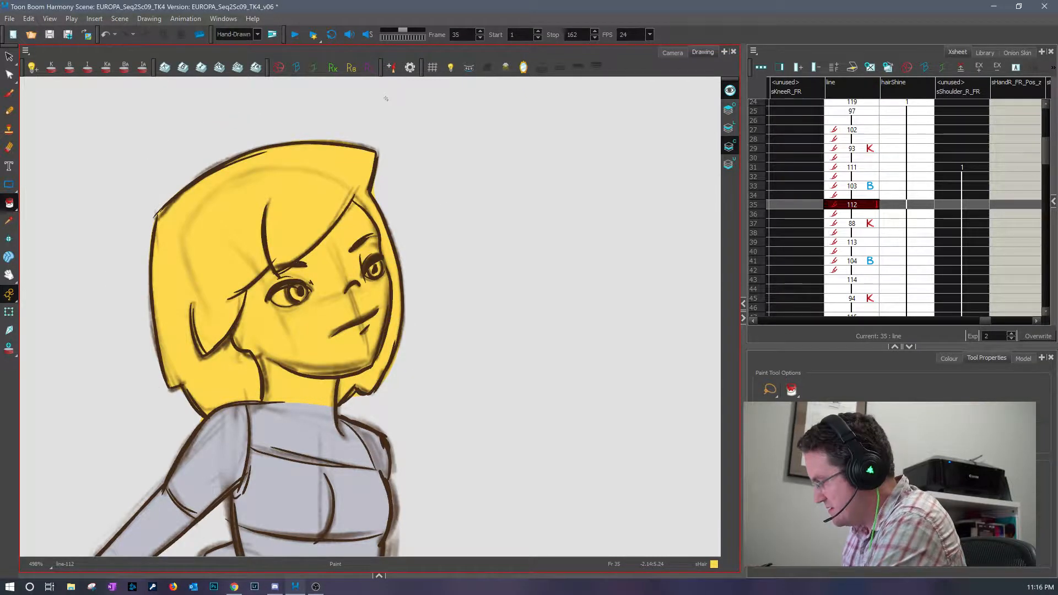
- Fill the whole head above the neck band with yellow on frames 33 and 31
left_click(863, 186)
mouse_move(364, 136)
left_mouse_down()
mouse_move(151, 98)
mouse_move(43, 268)
mouse_move(133, 373)
mouse_move(313, 351)
mouse_move(364, 137)
left_mouse_up()
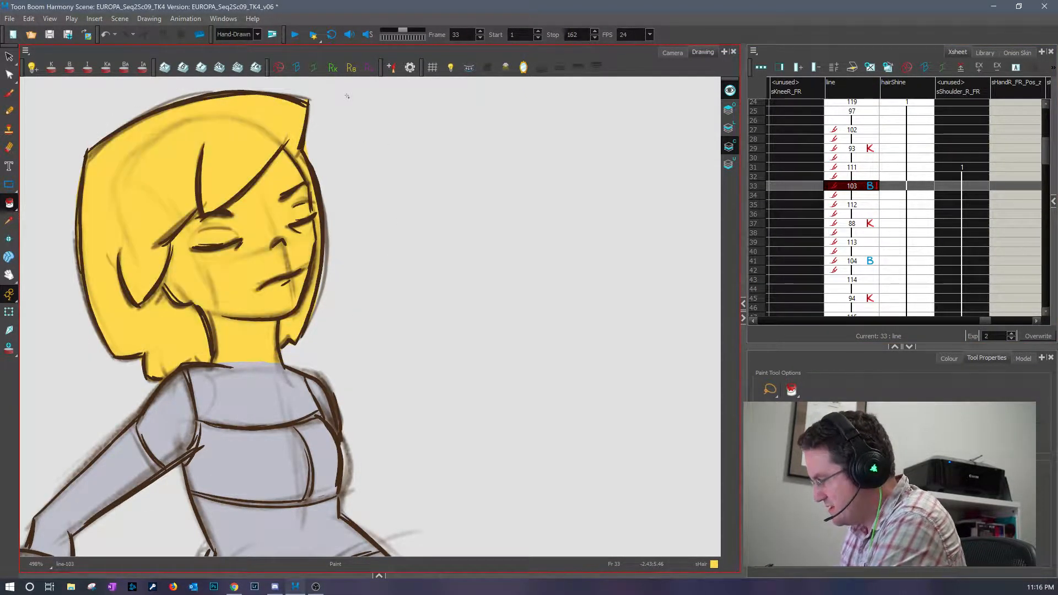
left_click(854, 168)
key("space")
left_click_drag(374, 288, 472, 304)
mouse_move(331, 337)
left_mouse_down()
mouse_move(190, 375)
mouse_move(49, 165)
mouse_move(395, 301)
left_mouse_up()
- Fill the hair, face and neck areas above the band with yellow on frame 29
left_click(854, 148)
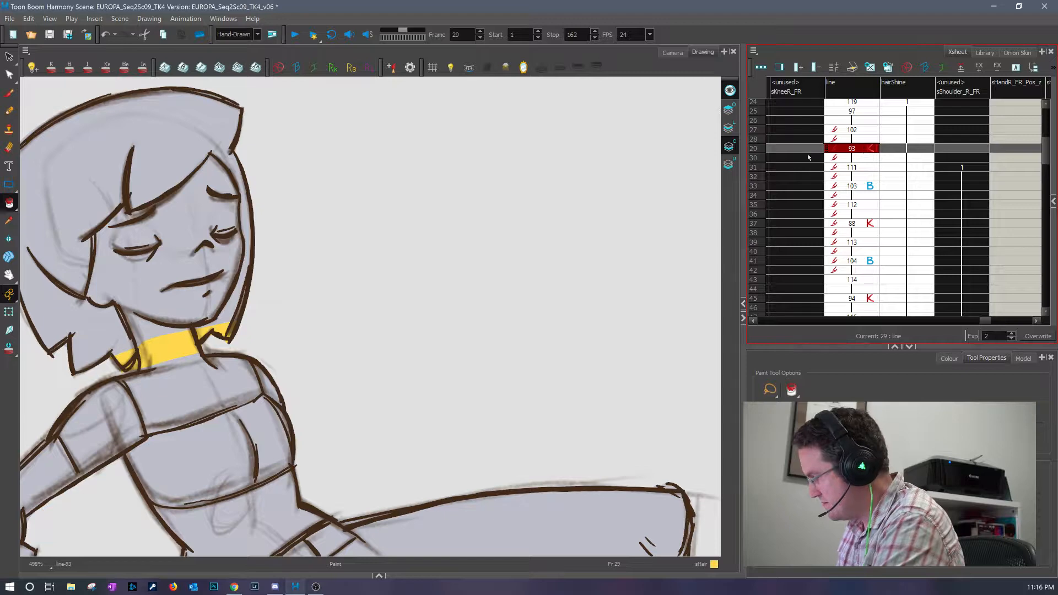
key("space")
left_click_drag(355, 329, 541, 340)
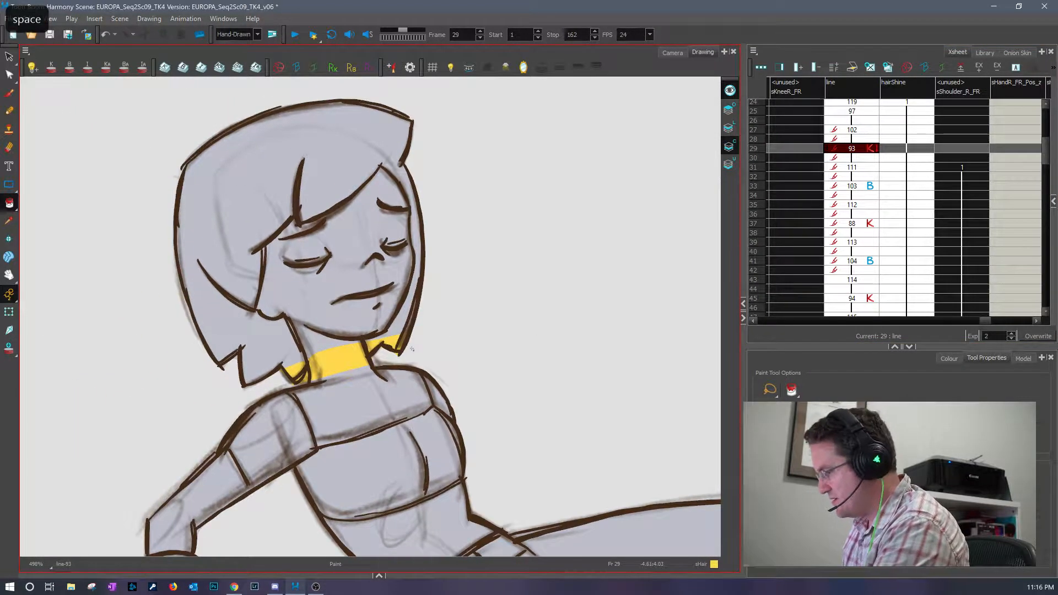
mouse_move(352, 359)
left_mouse_down()
mouse_move(165, 379)
mouse_move(514, 248)
mouse_move(484, 303)
left_mouse_up()
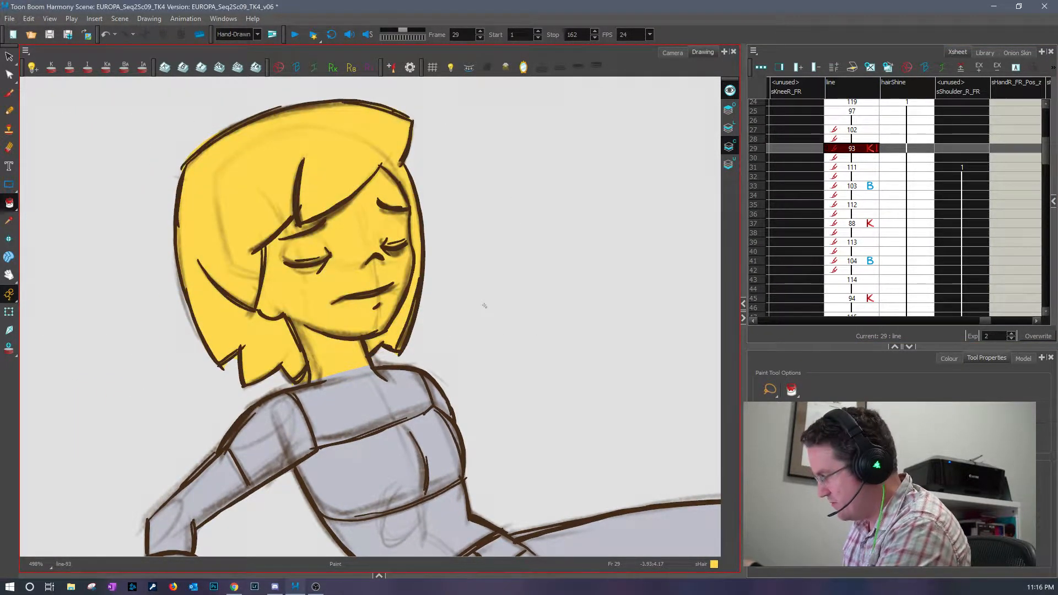
- Compare frame 29 with frame 27, and erase the stray yellow below the hair tip on frame 29
left_click(860, 131)
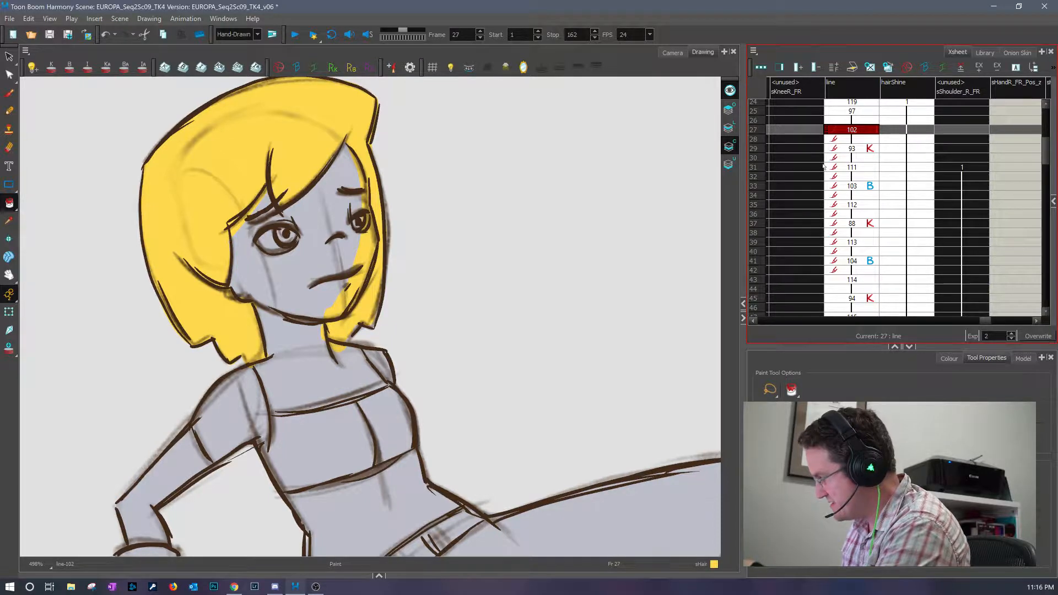
left_click(867, 149)
key("e")
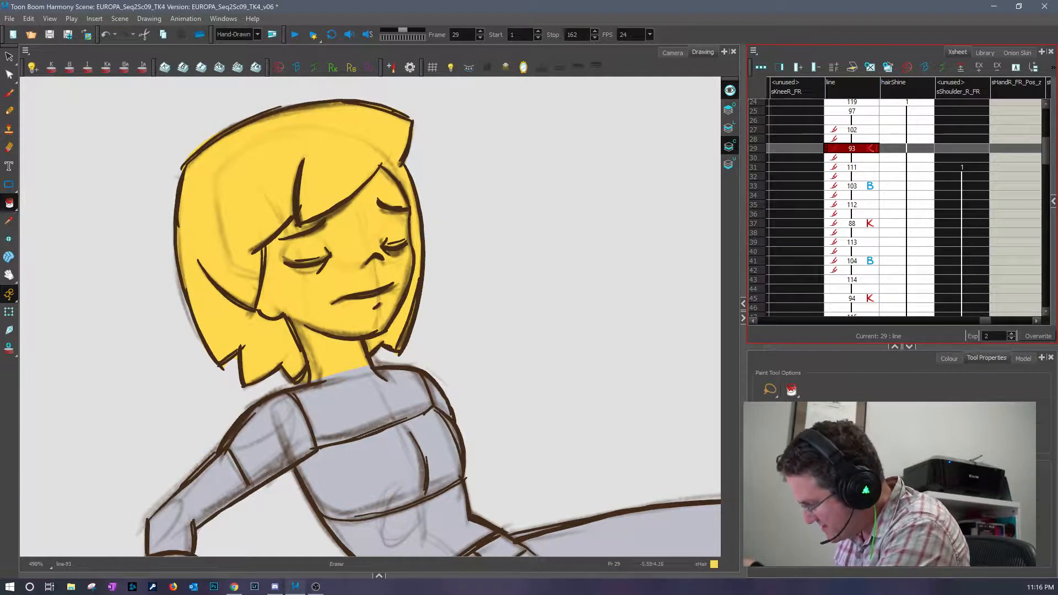
left_click(292, 384)
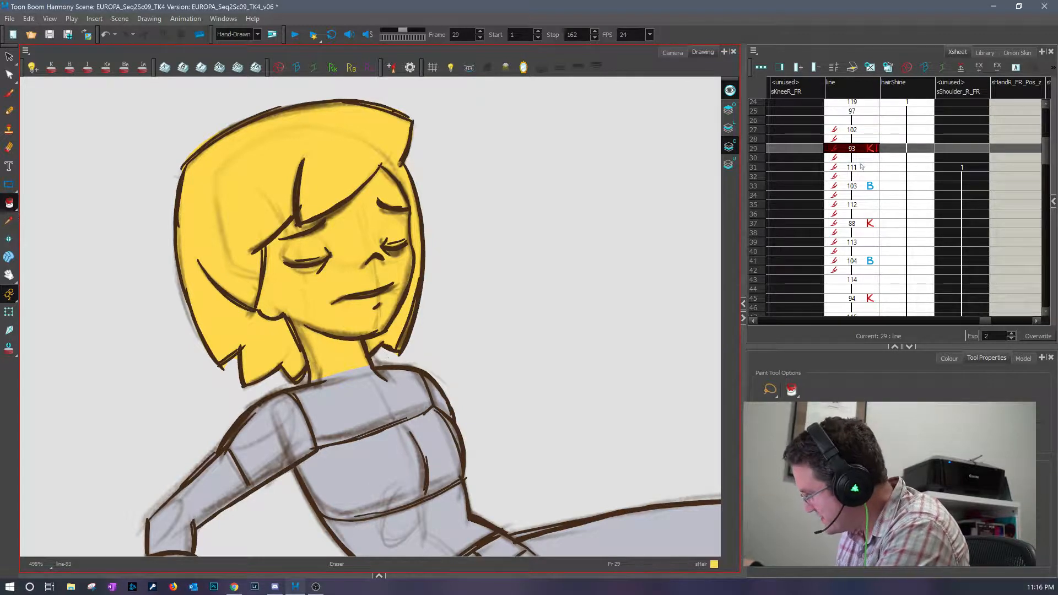
- Flip through the drawings between frames 29 and 37 to check the yellow head fills for spills and gaps
key("period")
key("period")
key("period")
key("period")
key("period")
key("period")
key("comma")
key("comma")
key("comma")
key("comma")
key("comma")
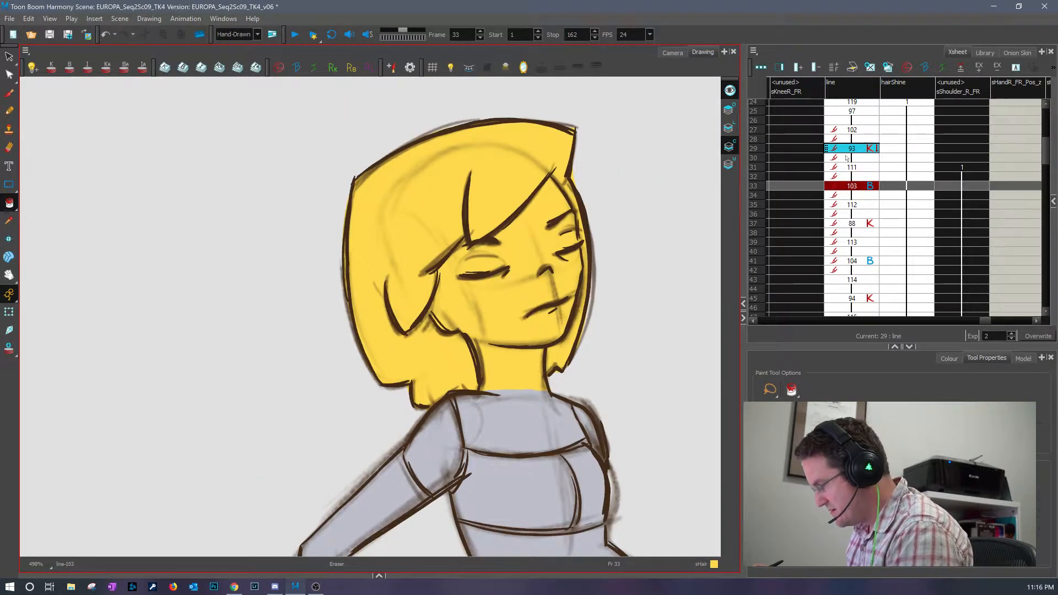
key("period")
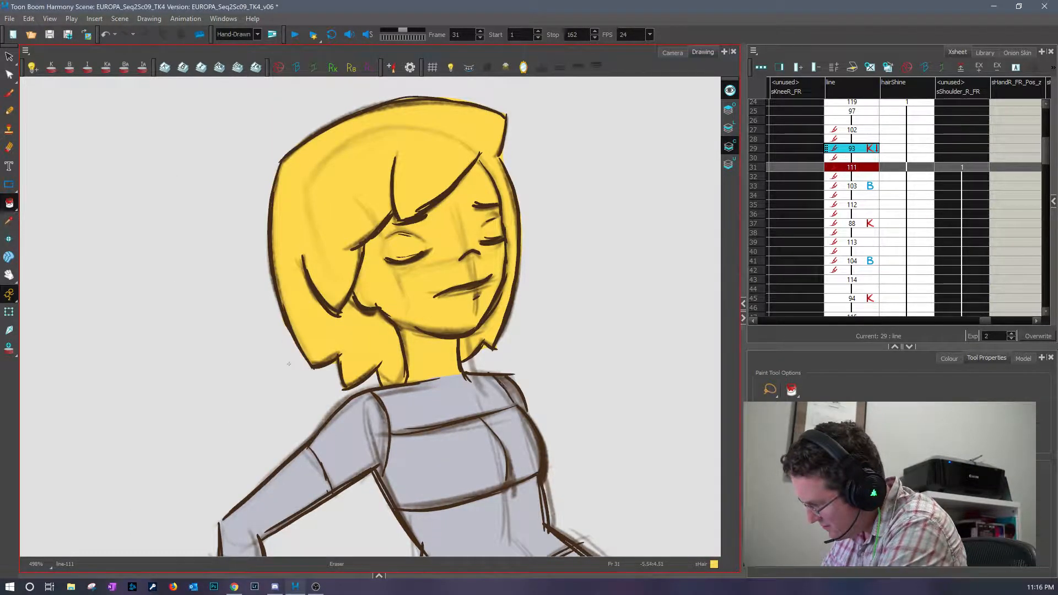
left_click(851, 185)
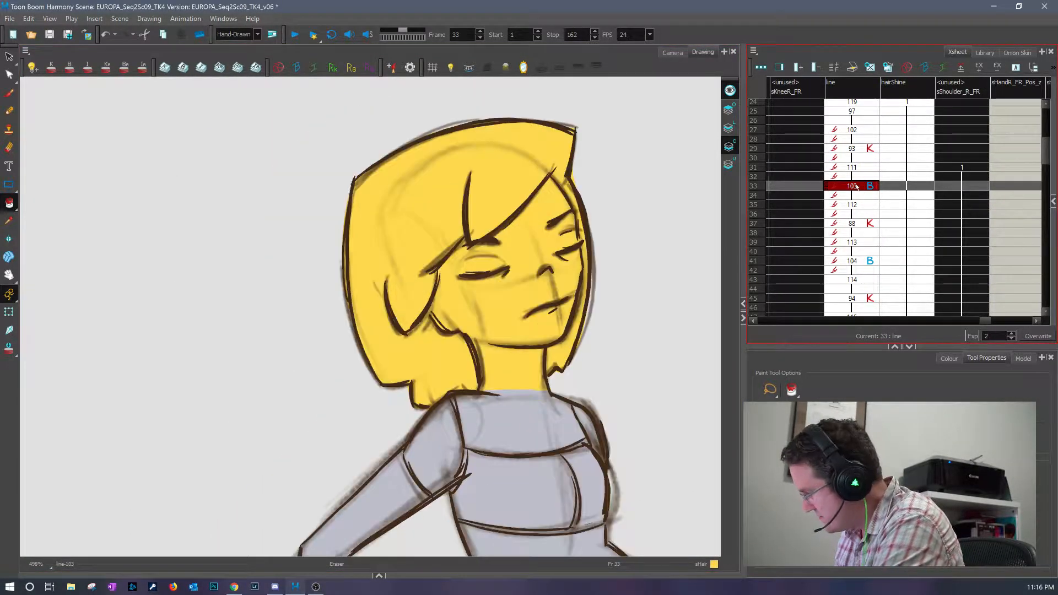
left_click(851, 205)
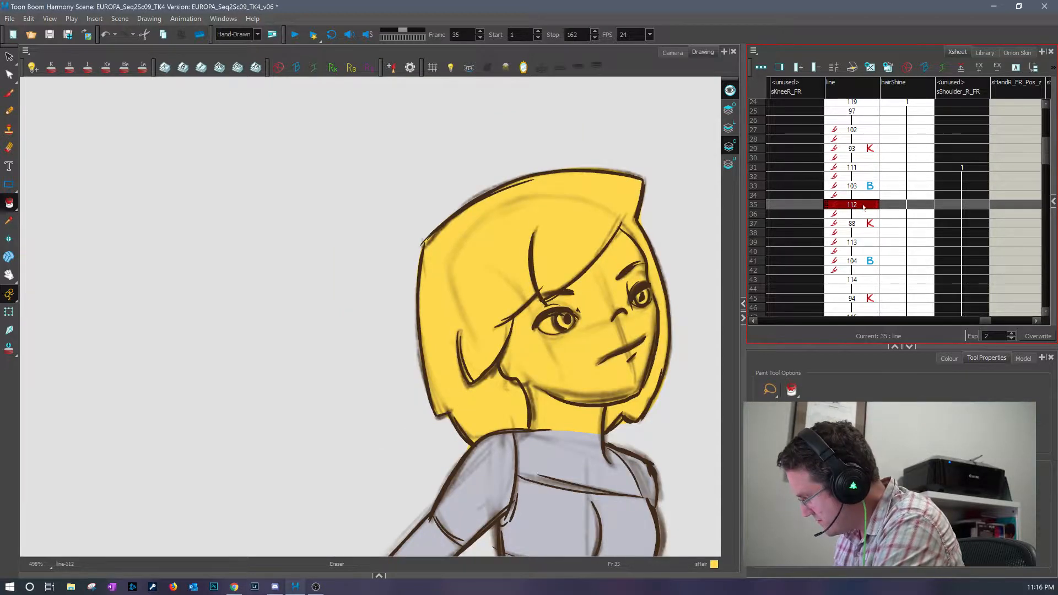
left_click(869, 223)
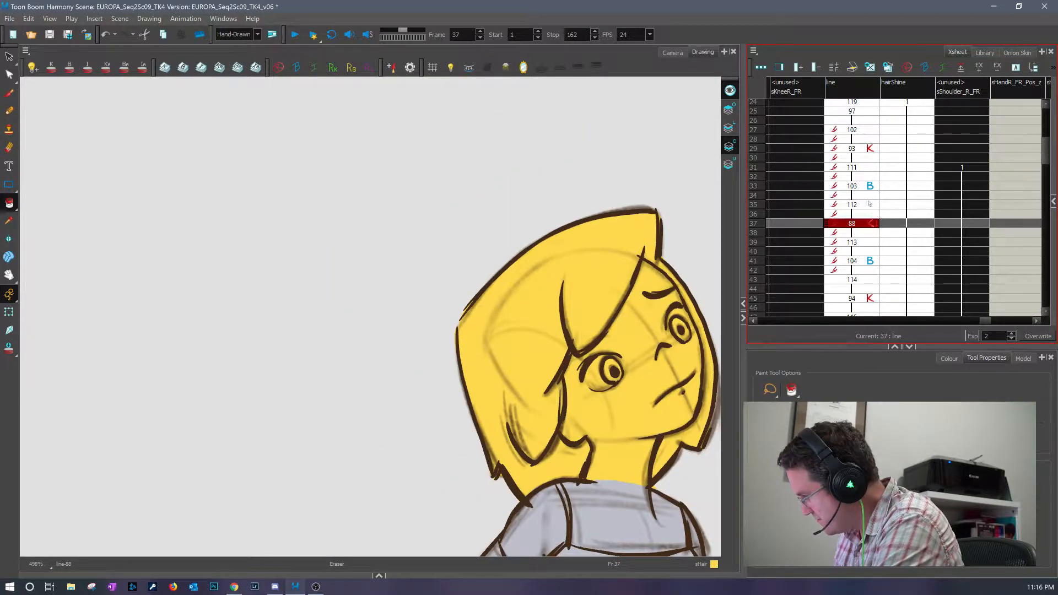
- Step back to frame 31 and erase the yellow spill along the top outline of the hair
left_click(864, 205)
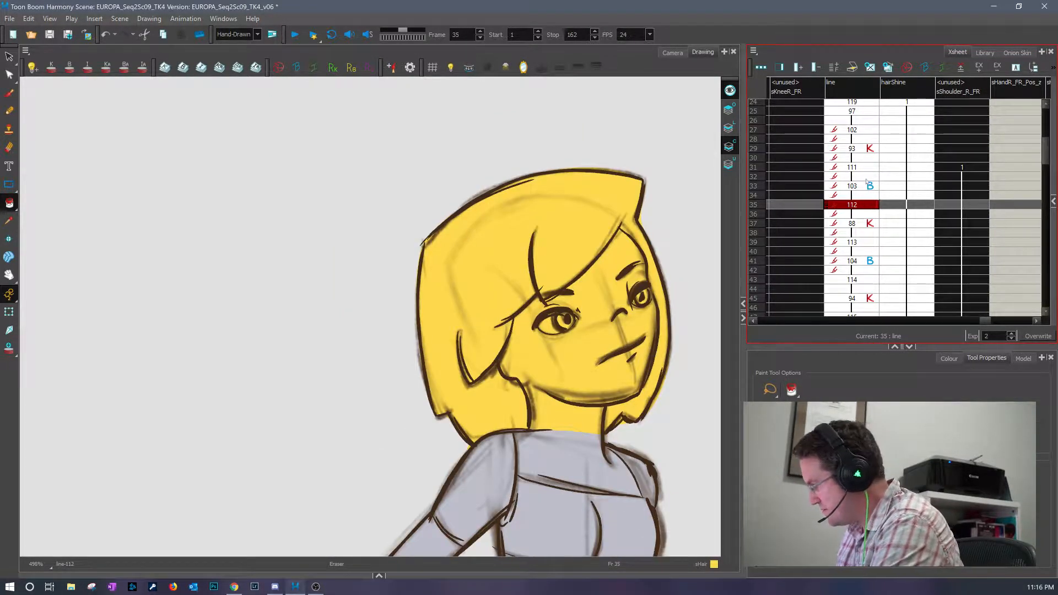
left_click(867, 185)
left_click(866, 168)
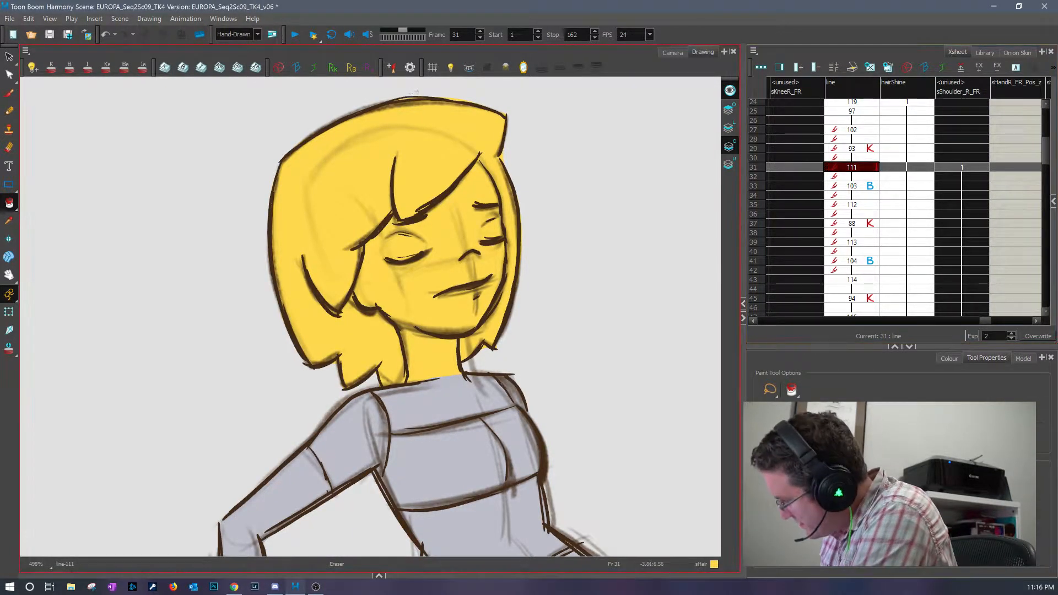
left_click_drag(446, 93, 468, 97)
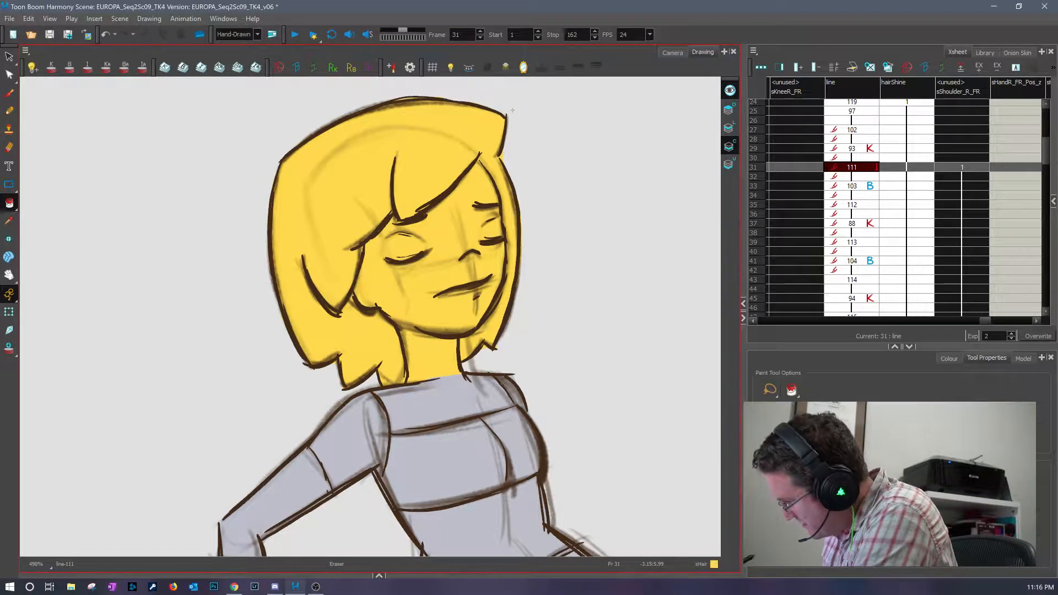
- Try a brush stroke in the empty area beside the head on frame 29, and undo it
left_click(854, 149)
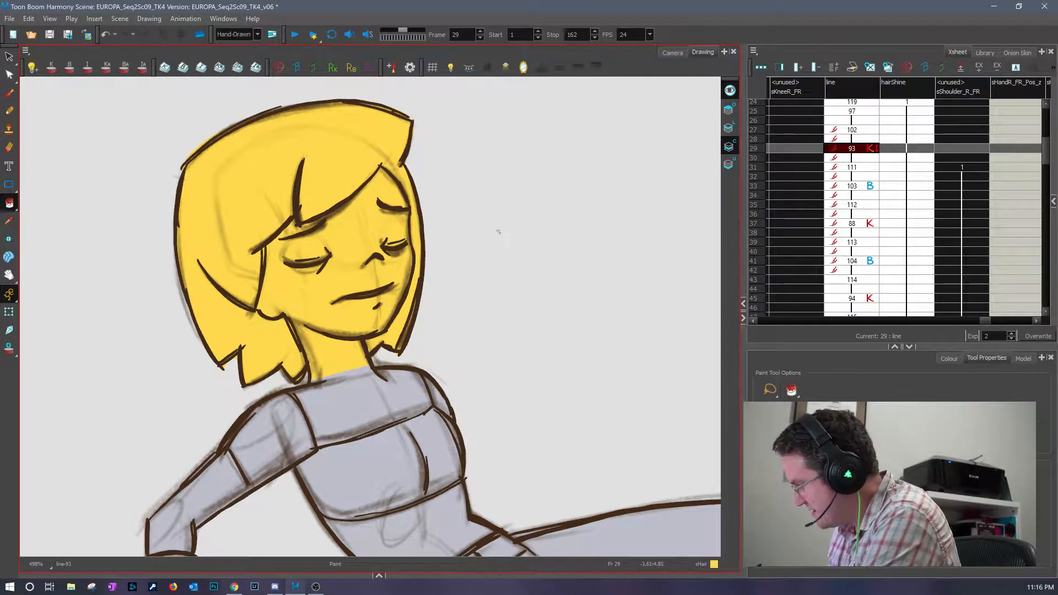
left_click(10, 94)
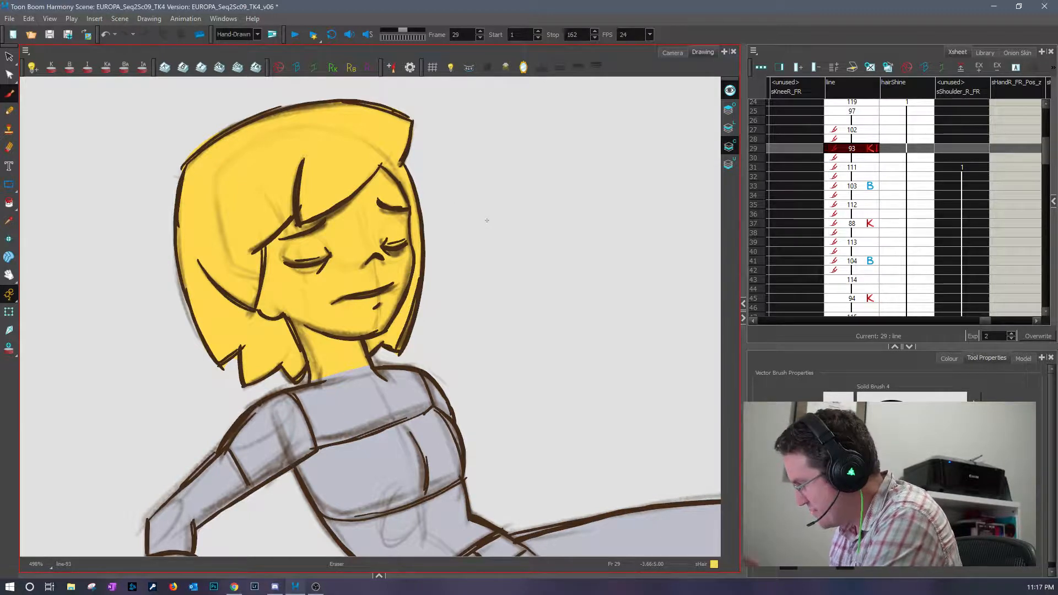
left_click_drag(478, 207, 464, 236)
key("ctrl+z")
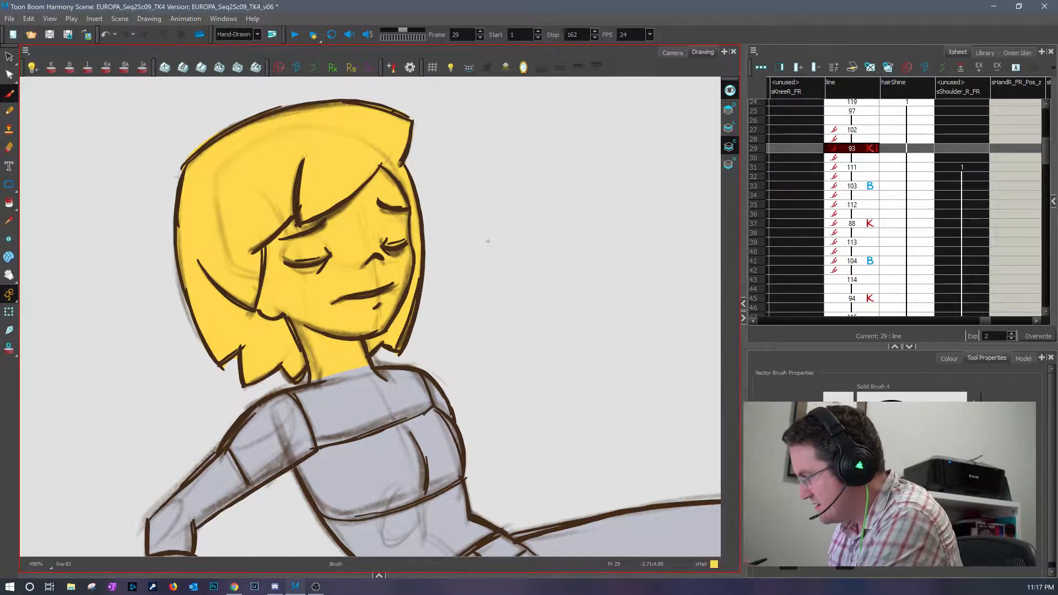
- Open the Preferences and search the Advanced, Render, OpenGL, Template, Timeline, Drawing and Camera settings for the brush cursor display option
left_click(30, 19)
left_click(91, 327)
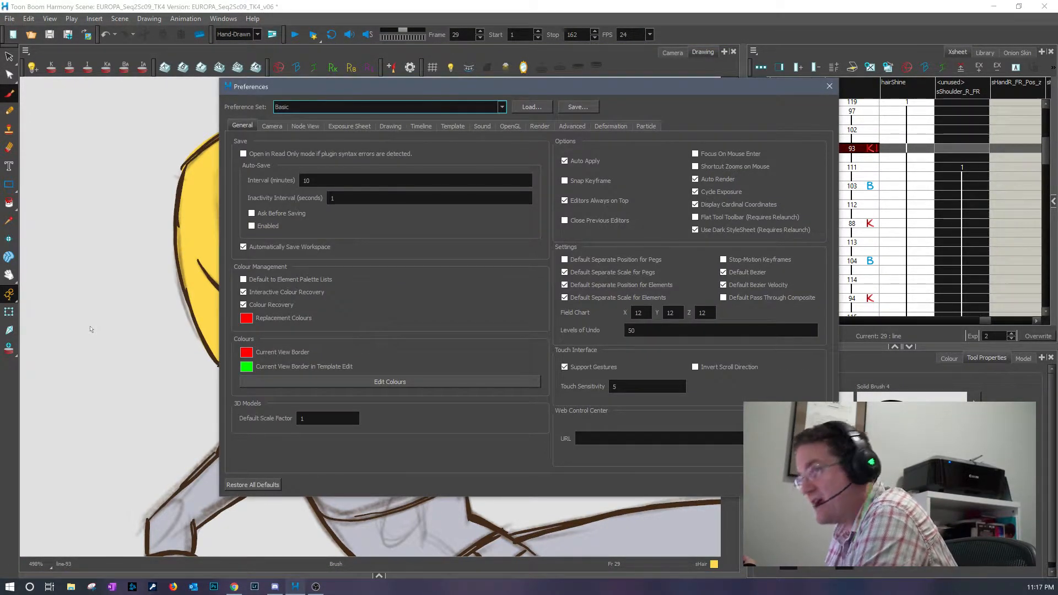
left_click_drag(611, 87, 488, 71)
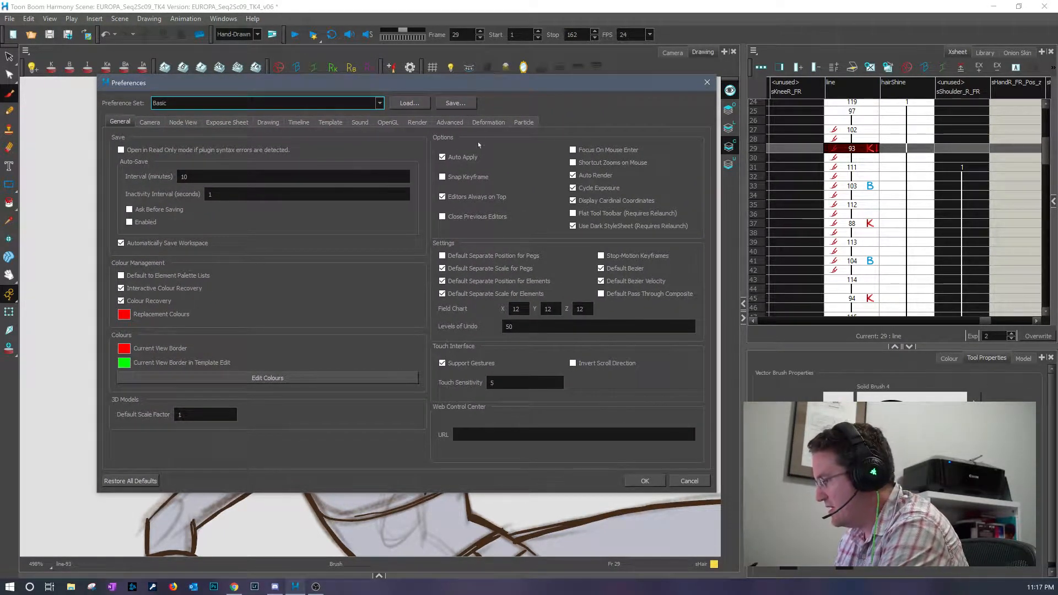
left_click(450, 122)
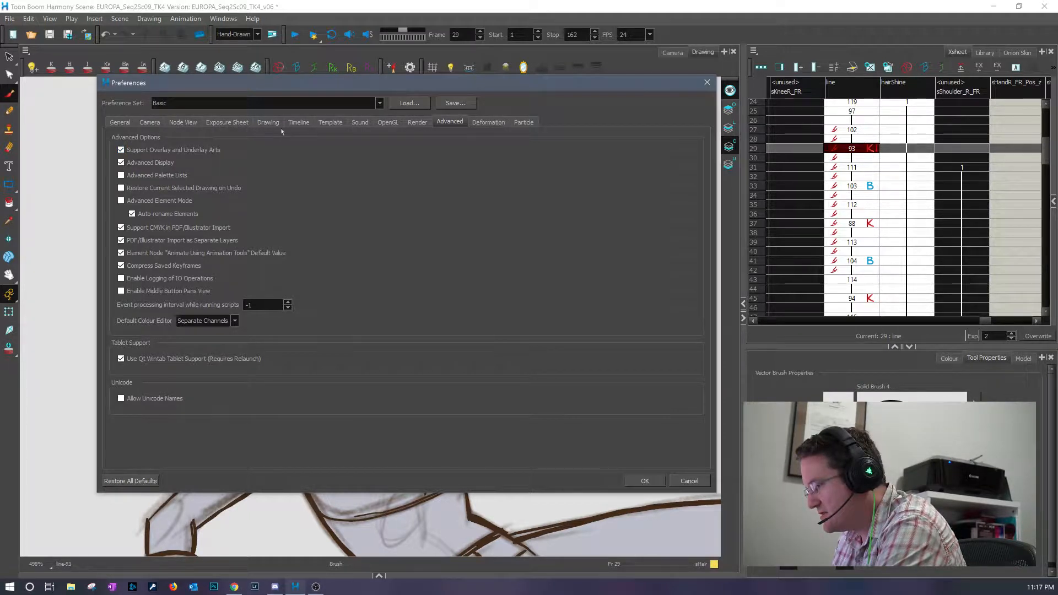
left_click(419, 122)
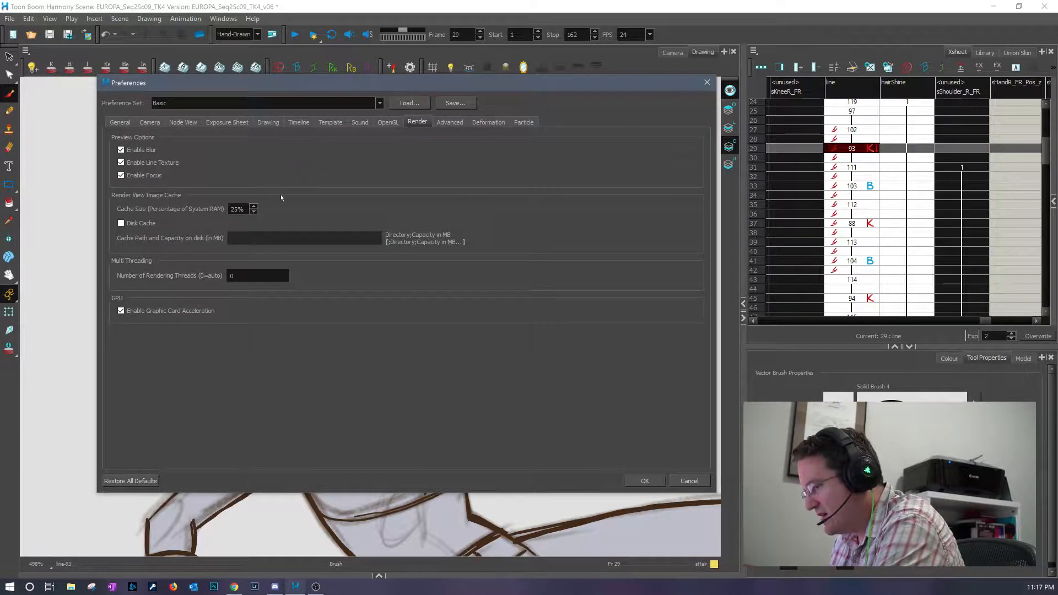
left_click(243, 276)
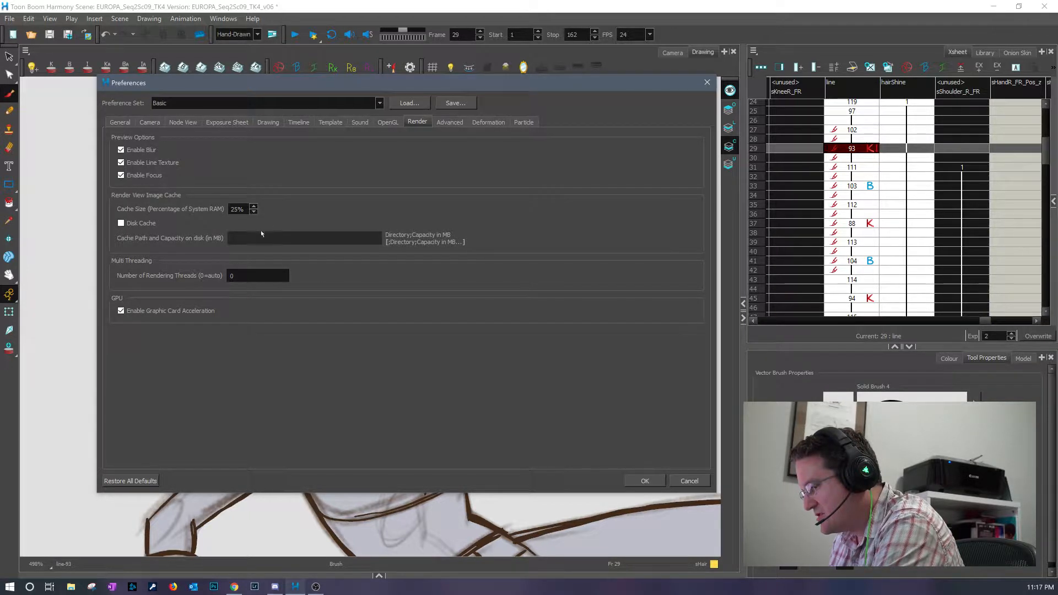
left_click(387, 122)
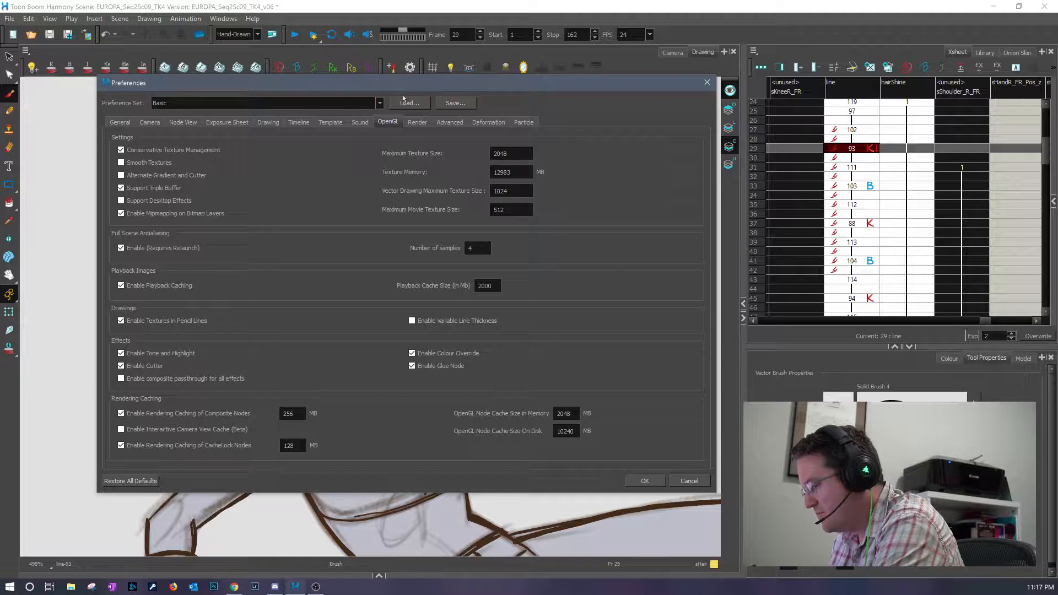
left_click(330, 123)
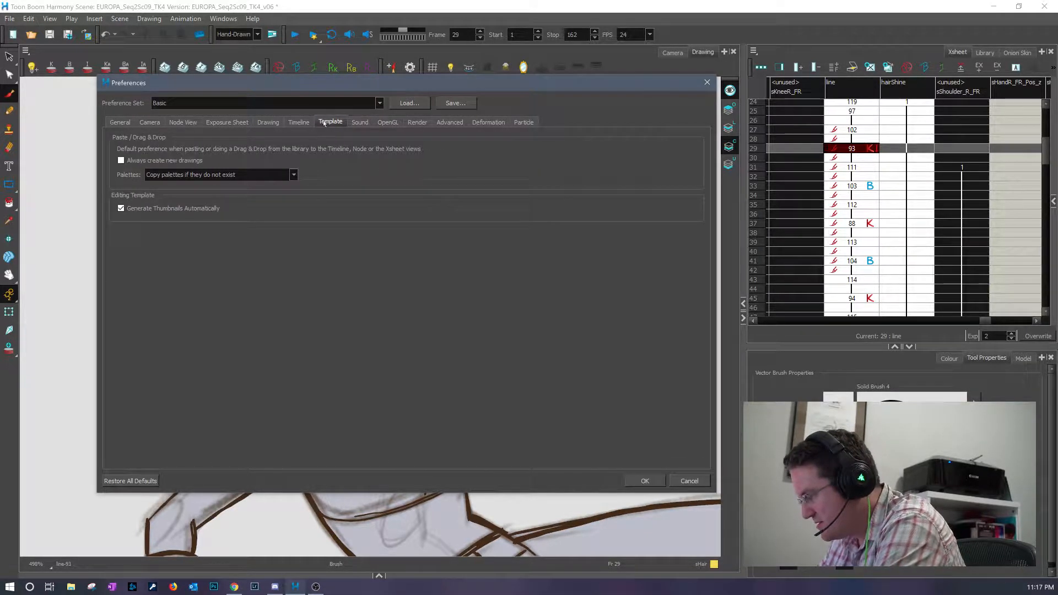
left_click(293, 123)
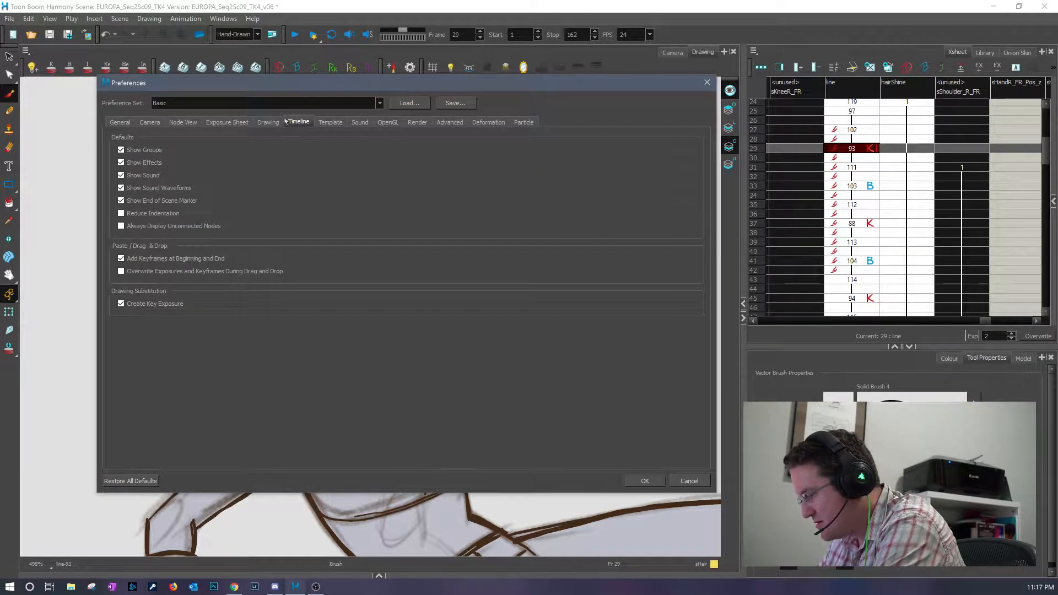
left_click(268, 122)
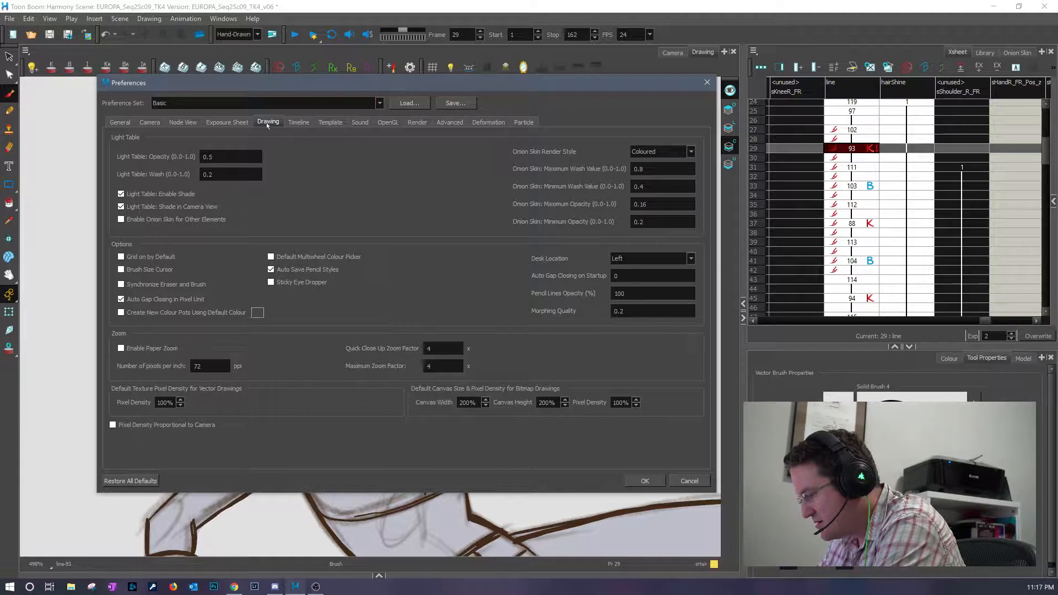
left_click(223, 122)
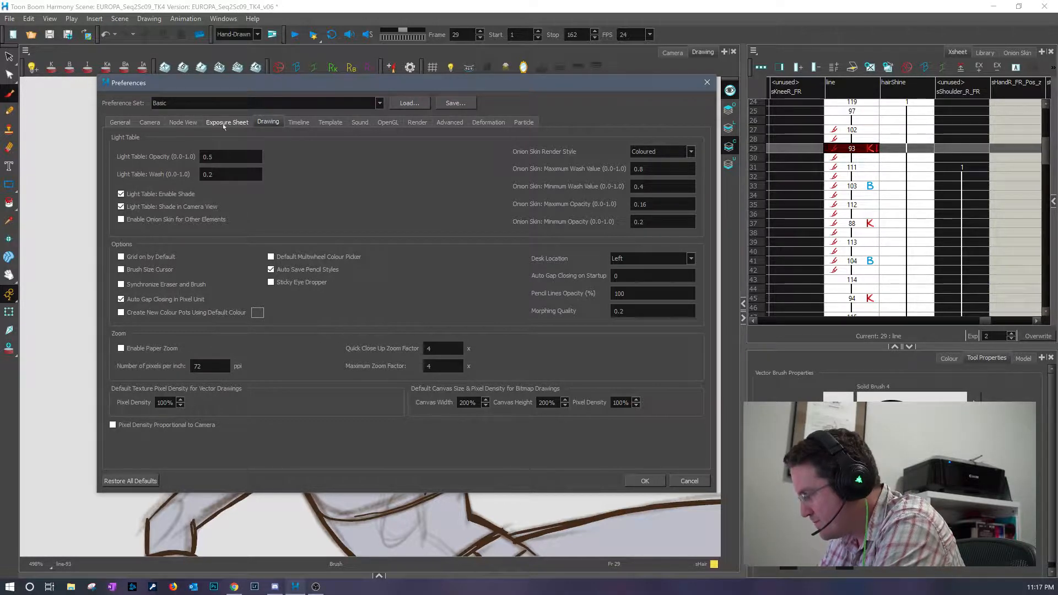
left_click(182, 123)
left_click(150, 122)
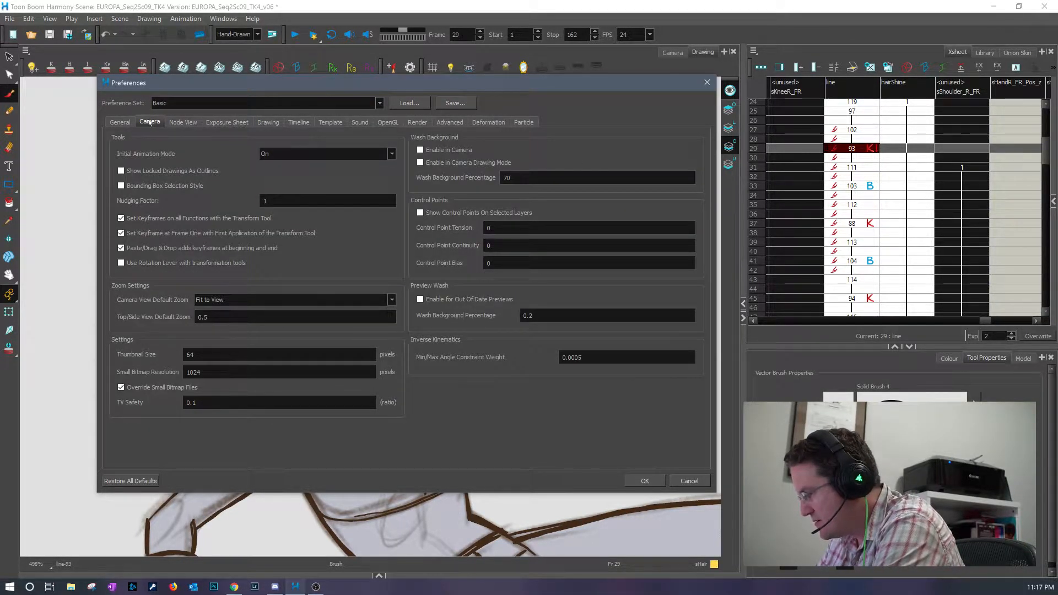
- Continue the search through the General, Advanced, Render, Timeline, Drawing, Exposure Sheet, Node View and Particle preferences
left_click(121, 122)
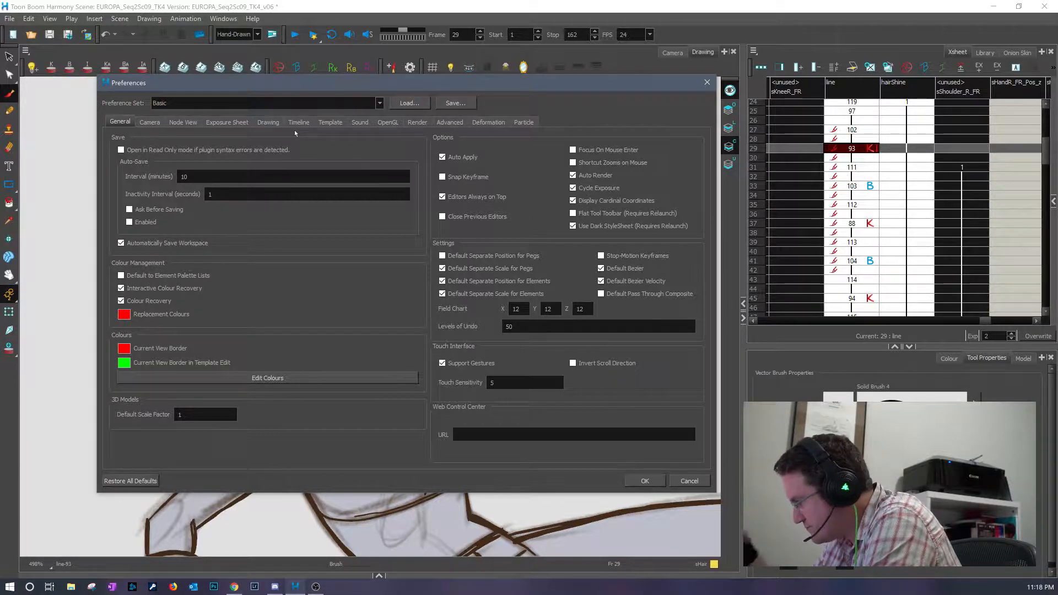
left_click(447, 124)
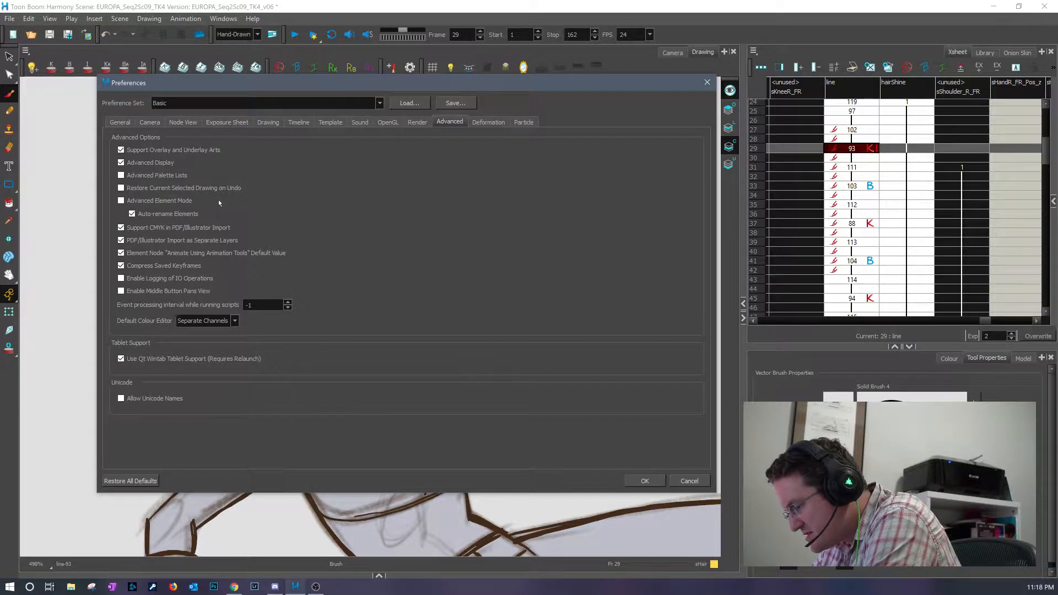
left_click(417, 122)
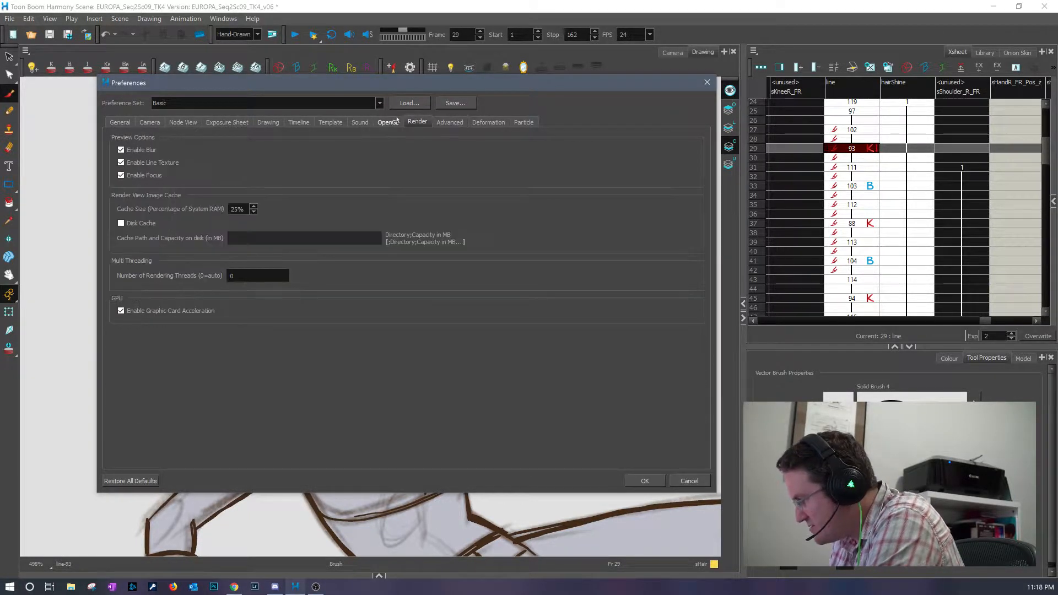
left_click(298, 122)
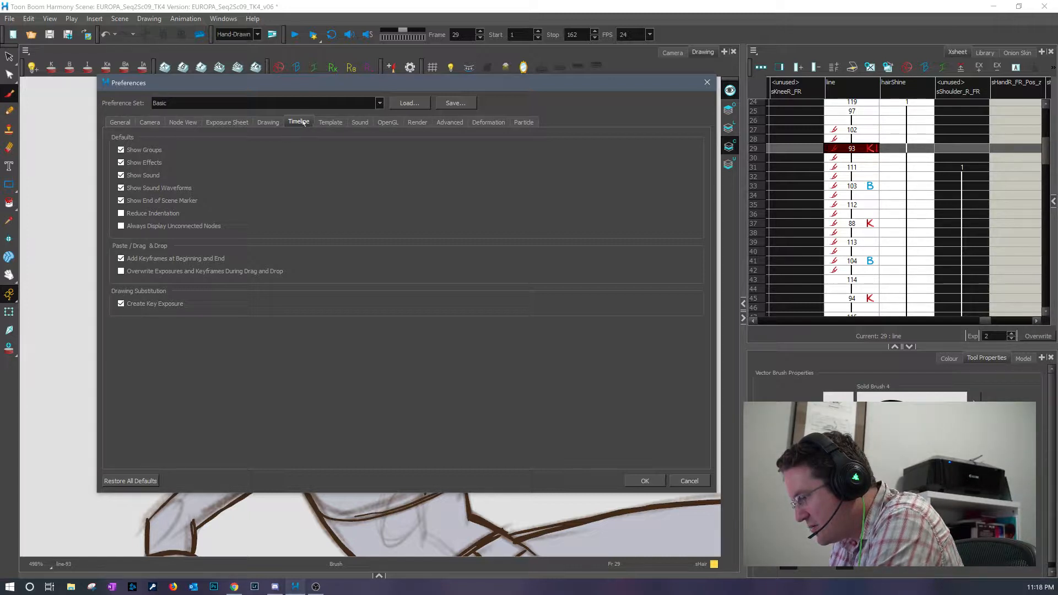
left_click(268, 122)
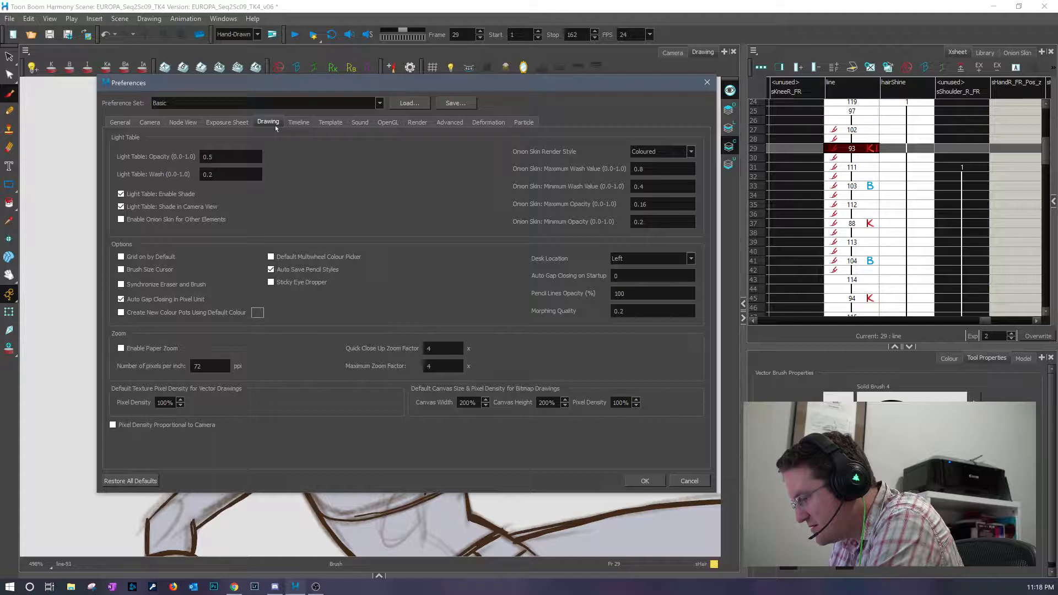
left_click(241, 121)
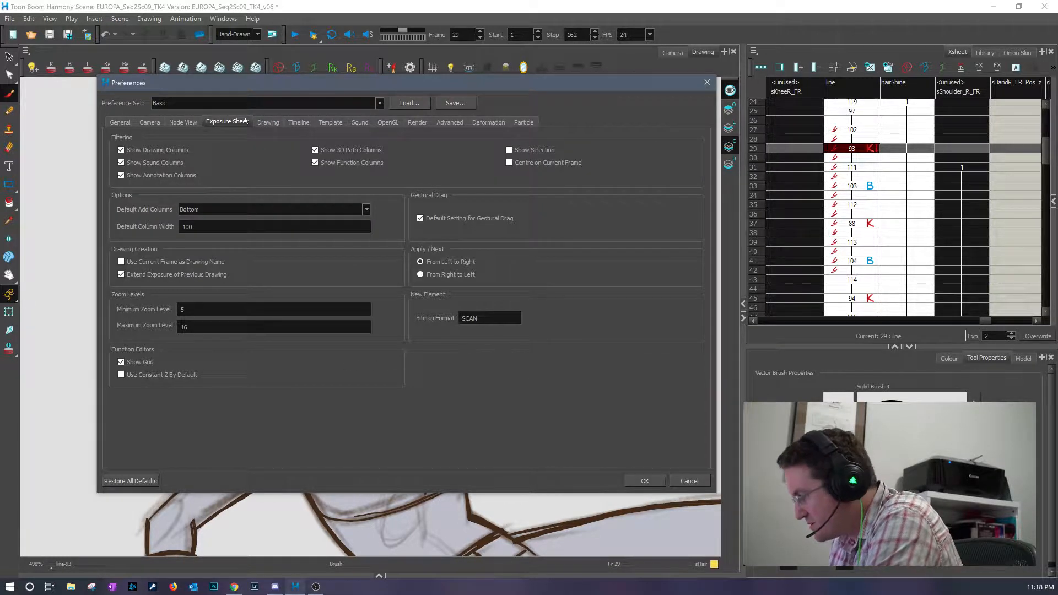
left_click(182, 122)
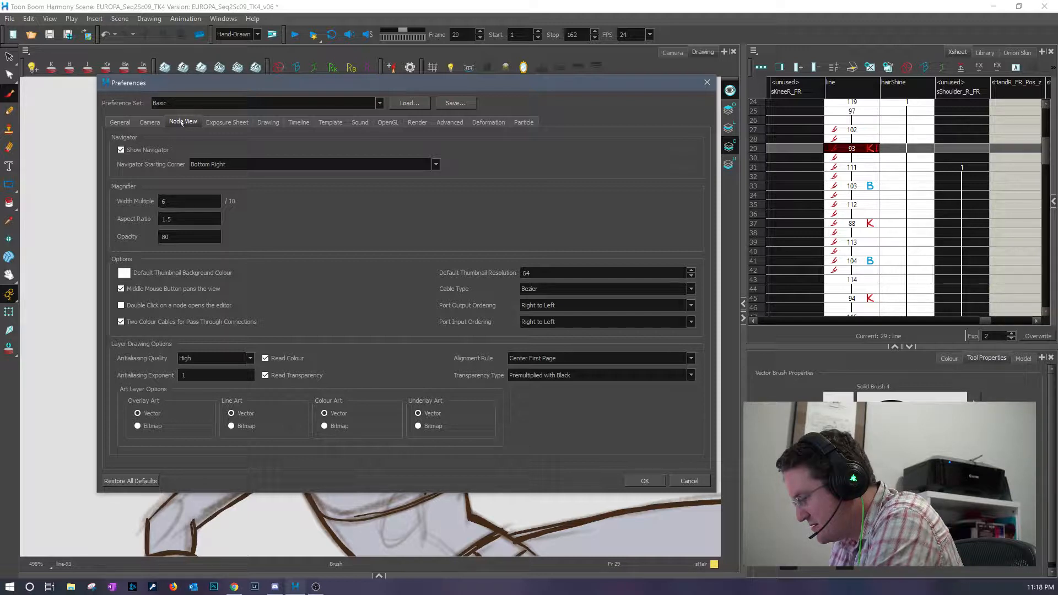
left_click(522, 121)
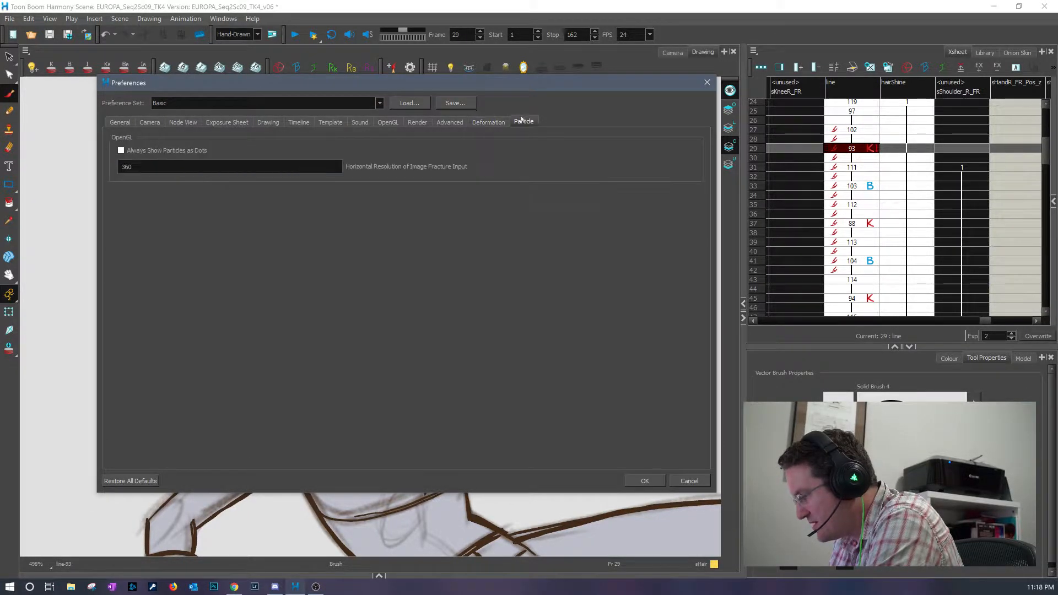
left_click(450, 122)
left_click(417, 122)
left_click(117, 122)
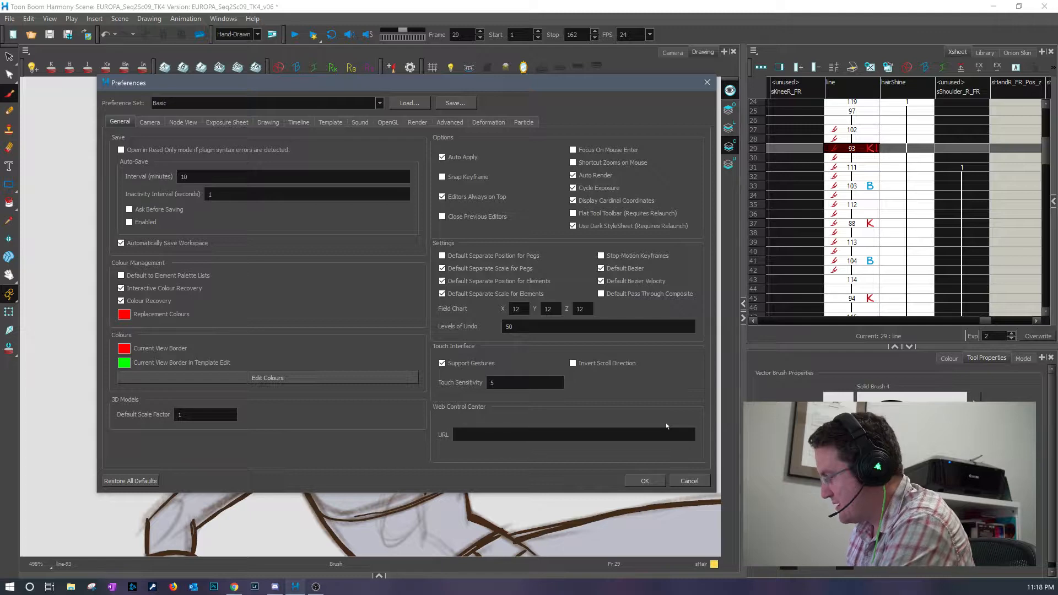
- Enable Brush Size Cursor in the Drawing preferences and accept the change
left_click(273, 124)
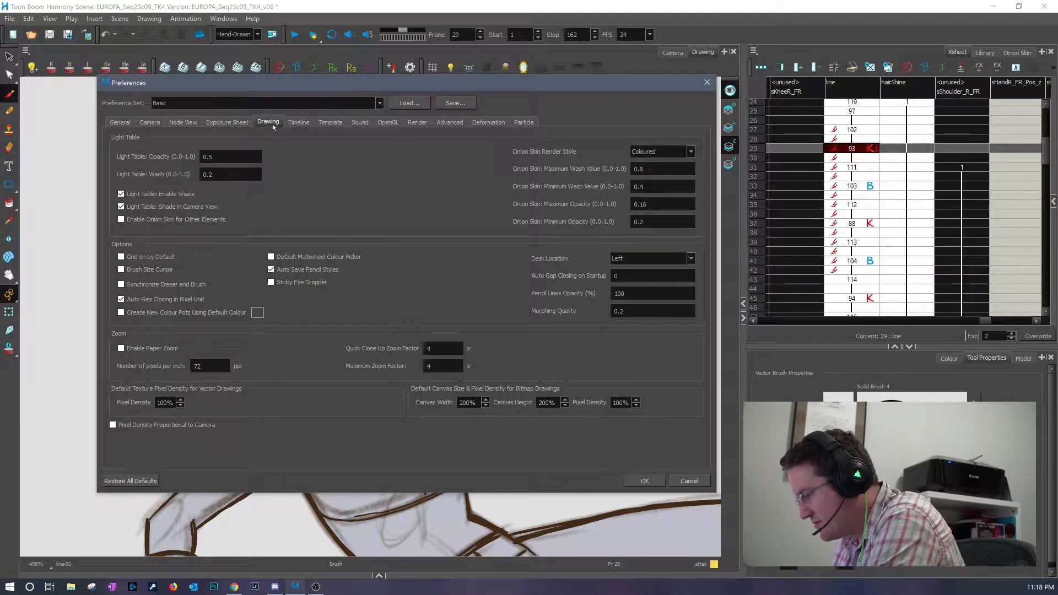
left_click(172, 271)
left_click(645, 482)
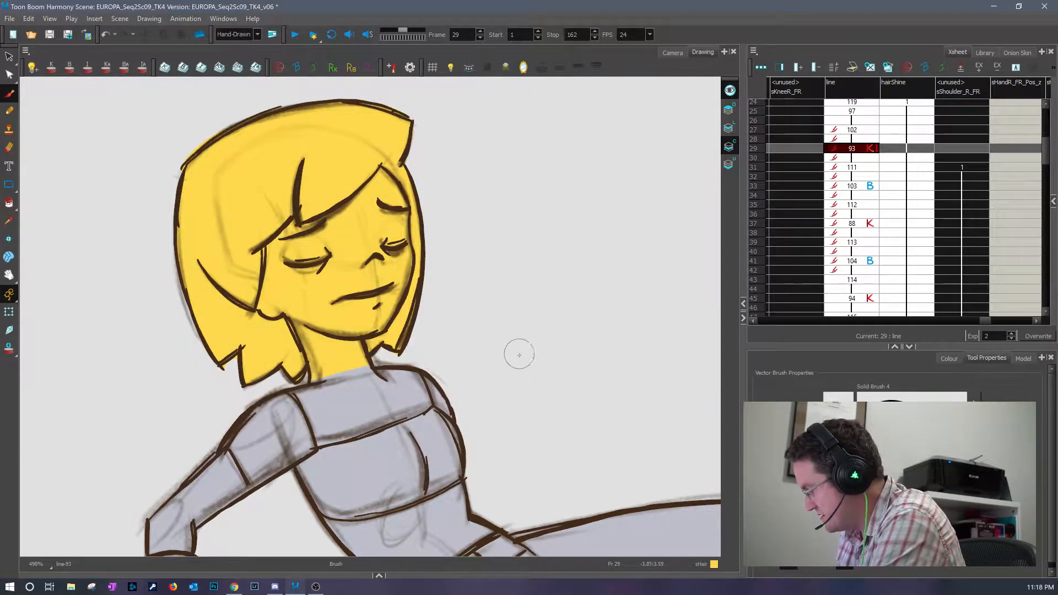
- Test the brush and eraser cursors in the empty area beside the head on frame 29, undoing the trial brush strokes
left_click_drag(516, 307, 503, 342)
key("ctrl+z")
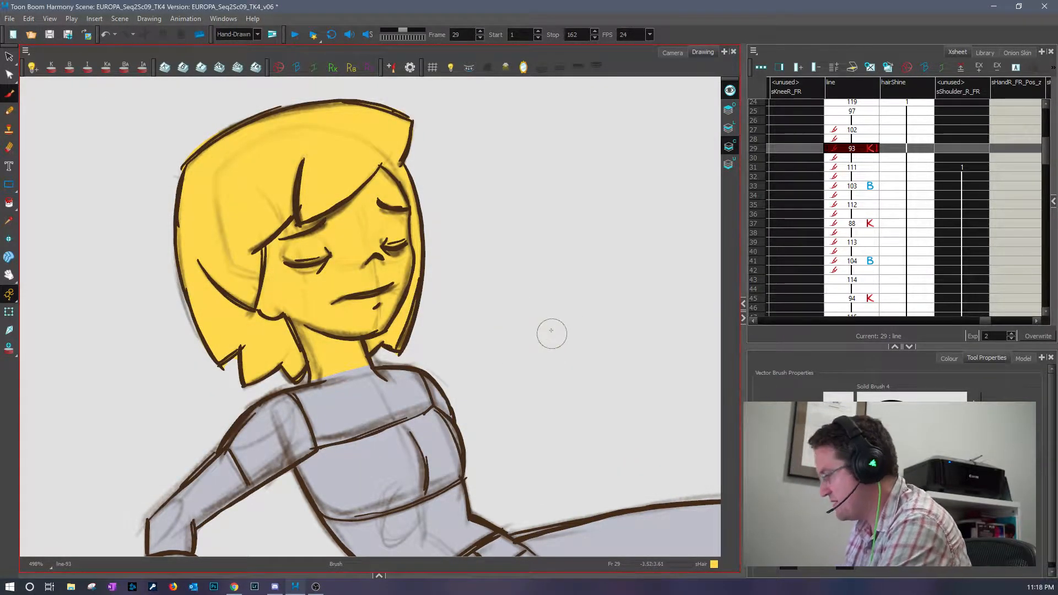
key("alt+e")
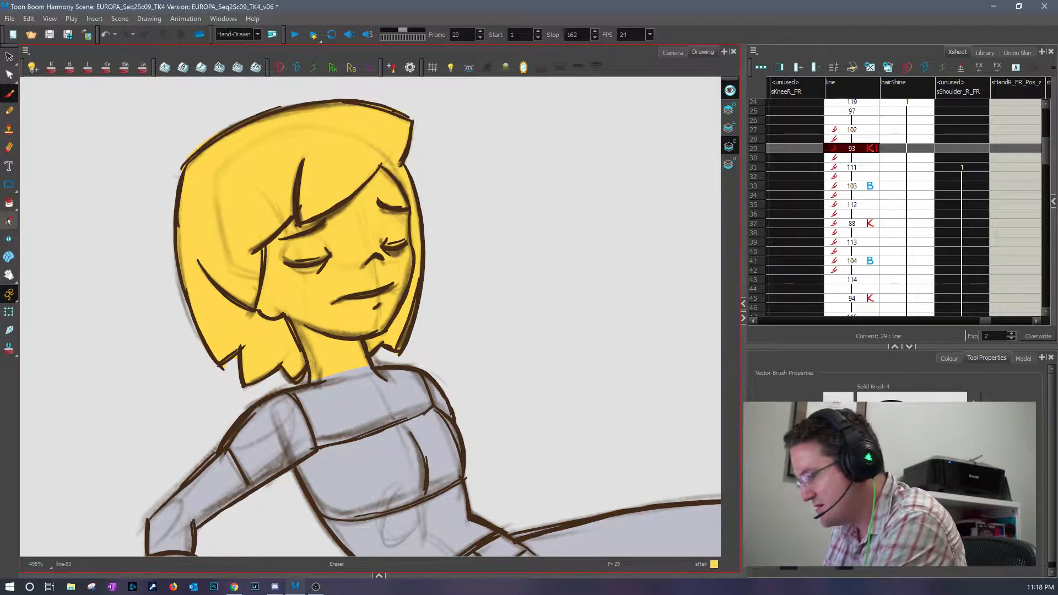
key("alt+b")
left_click(9, 147)
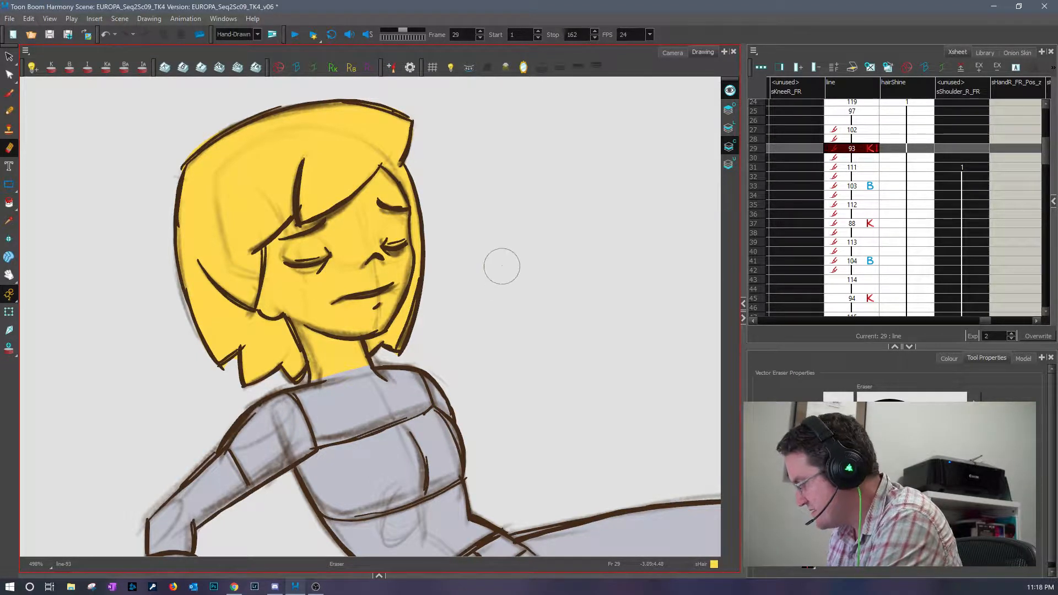
key("alt+b")
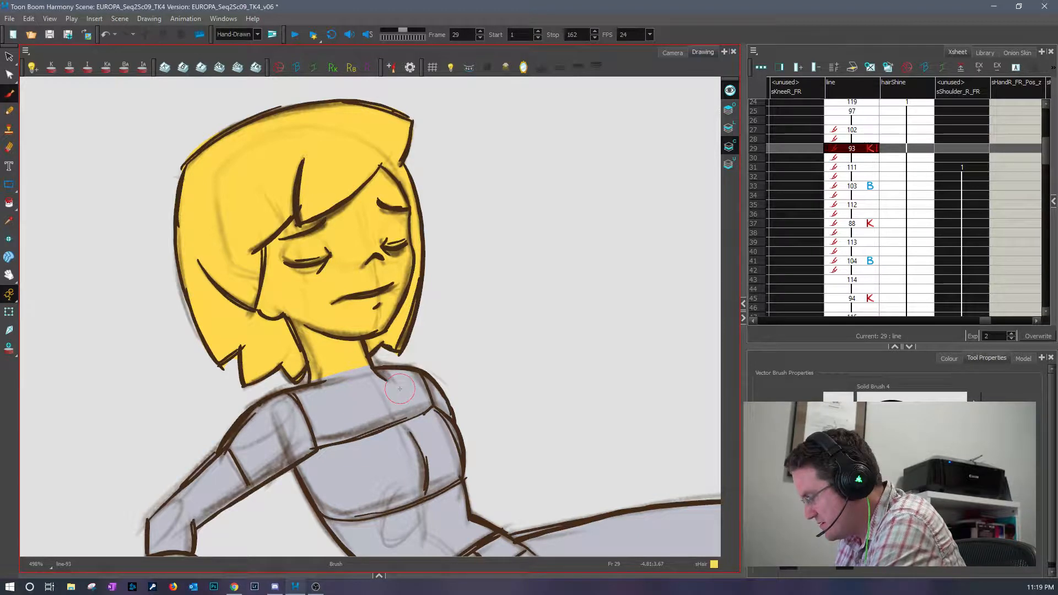
left_click(498, 304)
left_click_drag(498, 304, 497, 302)
key("ctrl+z")
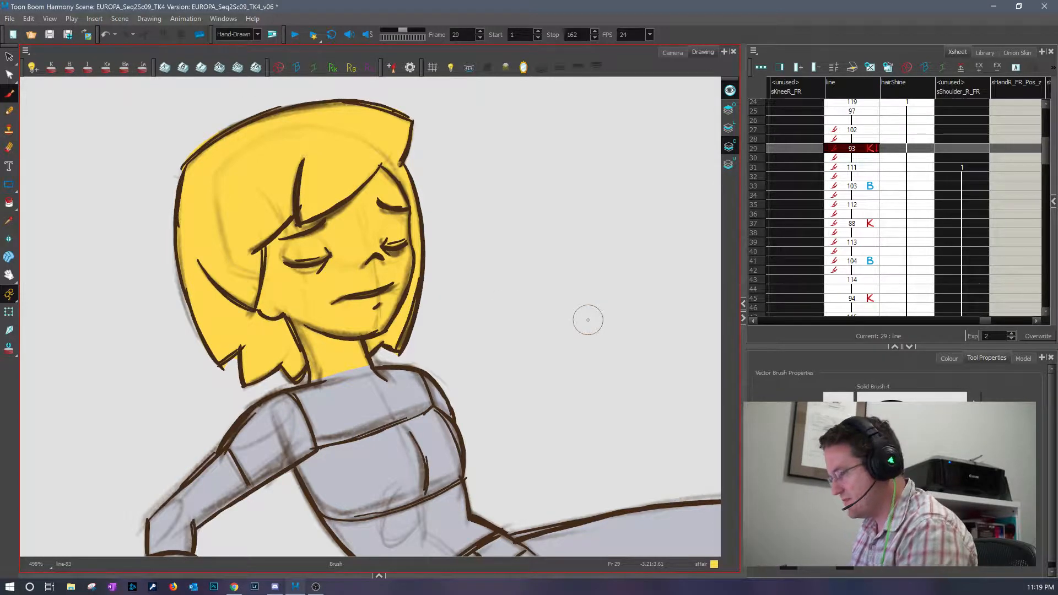
- Flip through the drawings from frame 29 to frame 37 to check the yellow head fills
key("g")
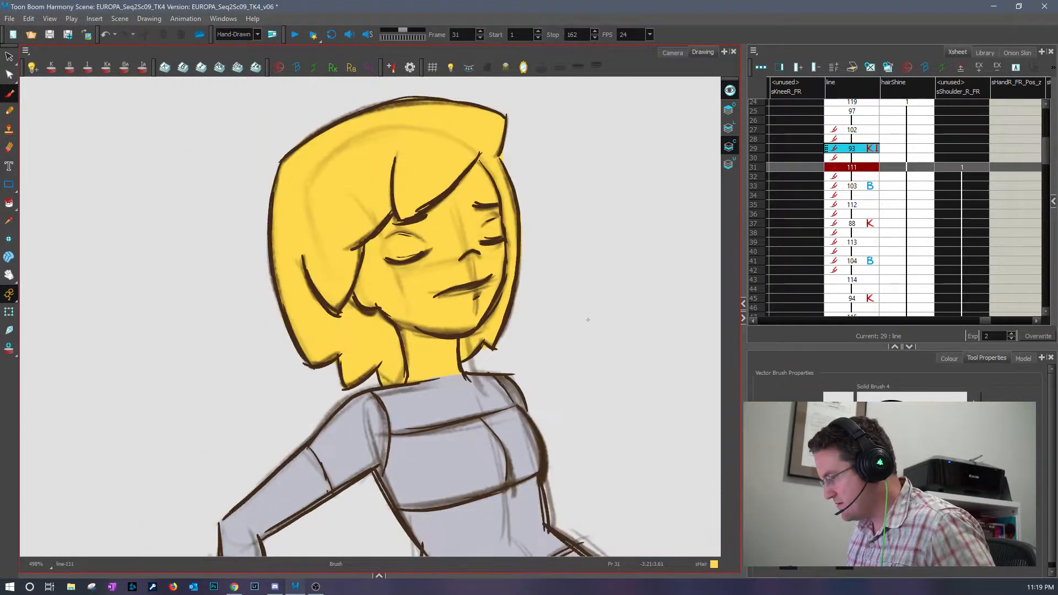
key("comma")
key("period")
key("period")
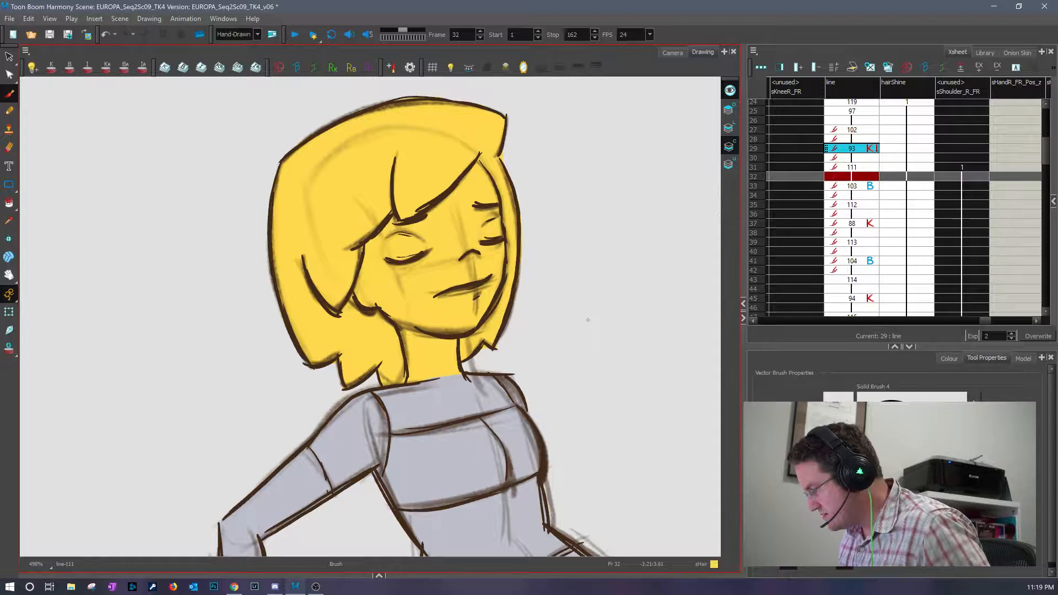
key("period")
key("period")
key("period")
key("period")
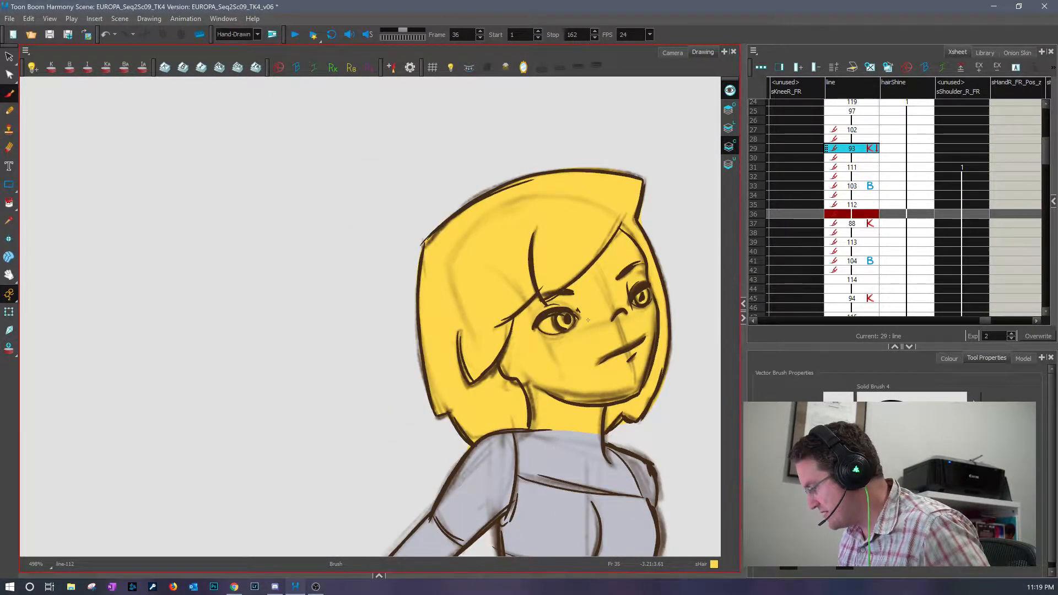
key("period")
- Advance to frame 43 and brush a yellow band across the neck between the two lower hair tips
left_click_drag(644, 441, 403, 327)
key("period")
key("period")
key("period")
key("period")
key("period")
key("period")
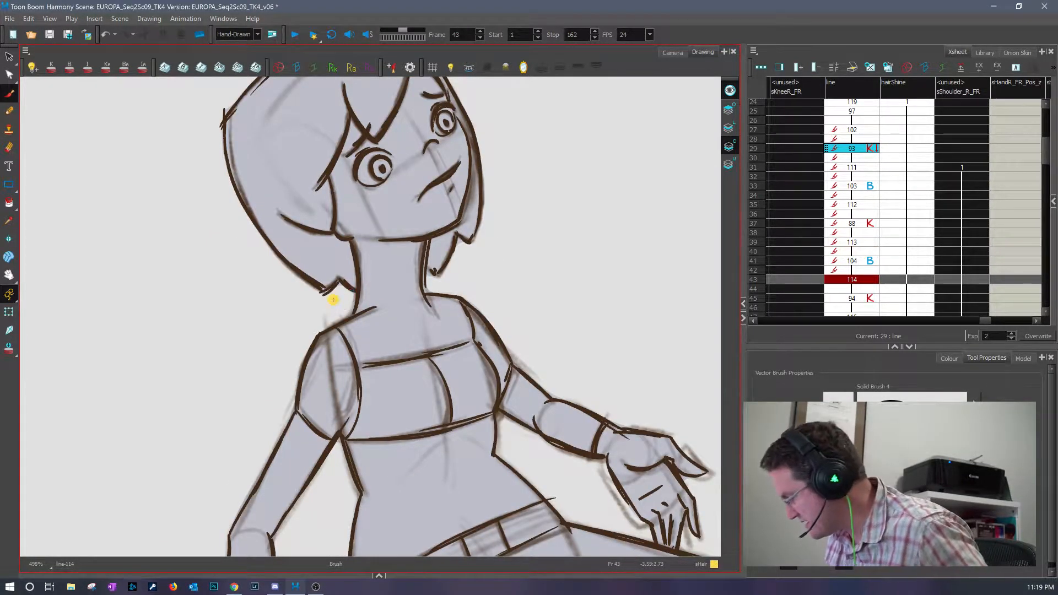
left_click_drag(355, 295, 434, 273)
- Brush matching yellow bands across the neck between the hair tips on frames 45 and 47
key("period")
key("period")
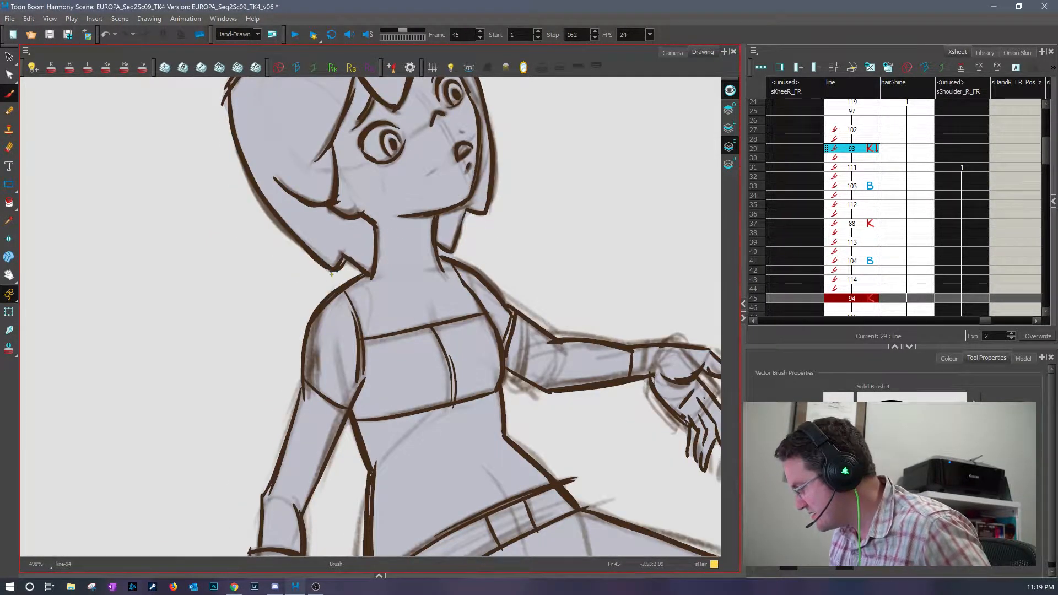
left_click_drag(339, 267, 454, 241)
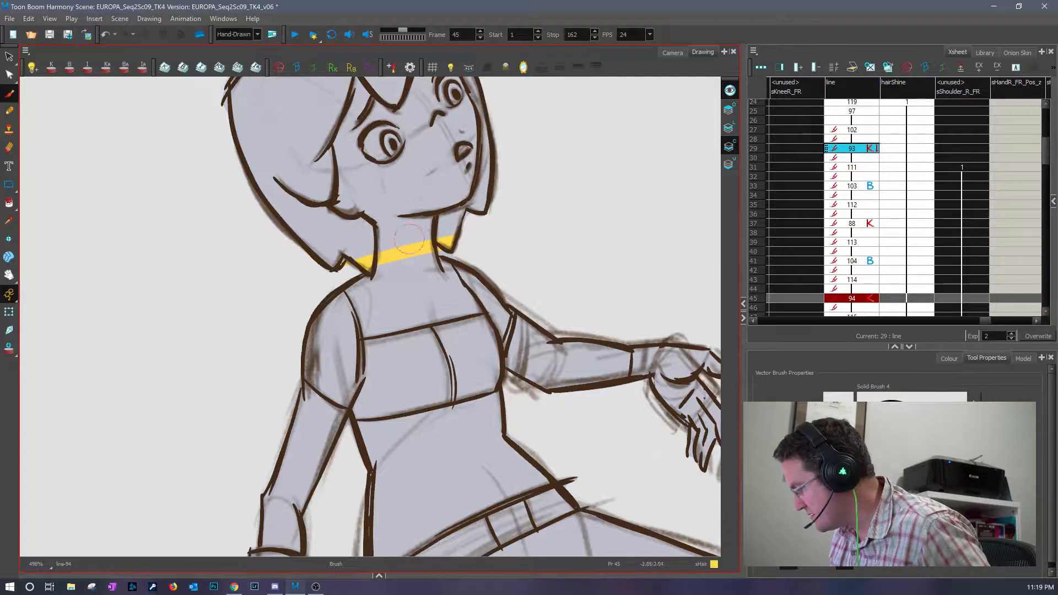
key("period")
key("period")
left_click_drag(340, 218, 454, 194)
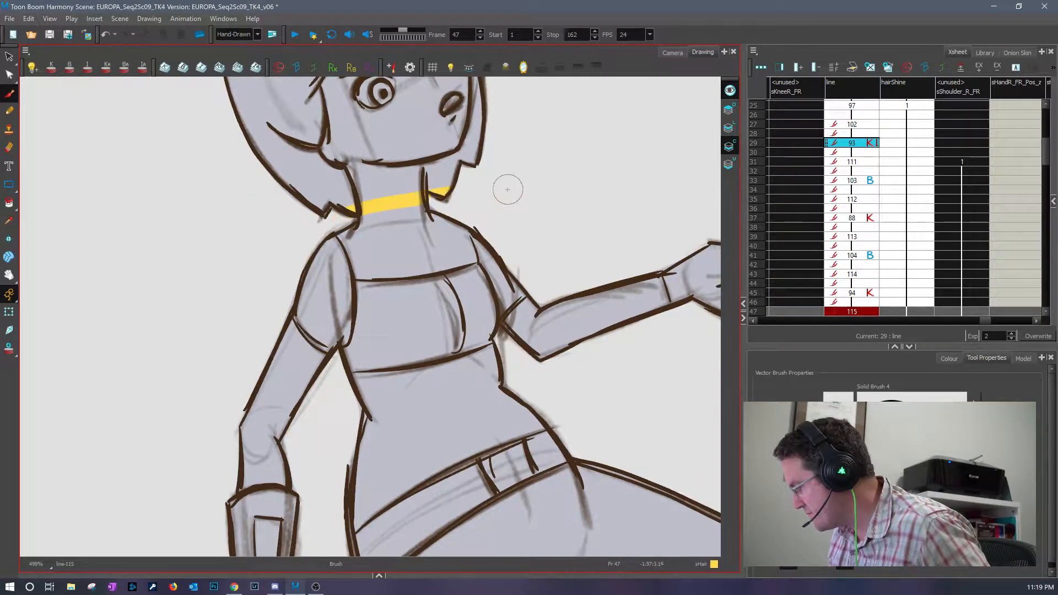
- Go back to the drawing on frame 43 and fill the girl's head and neck yellow with the Paint tool
key("comma")
key("comma")
key("comma")
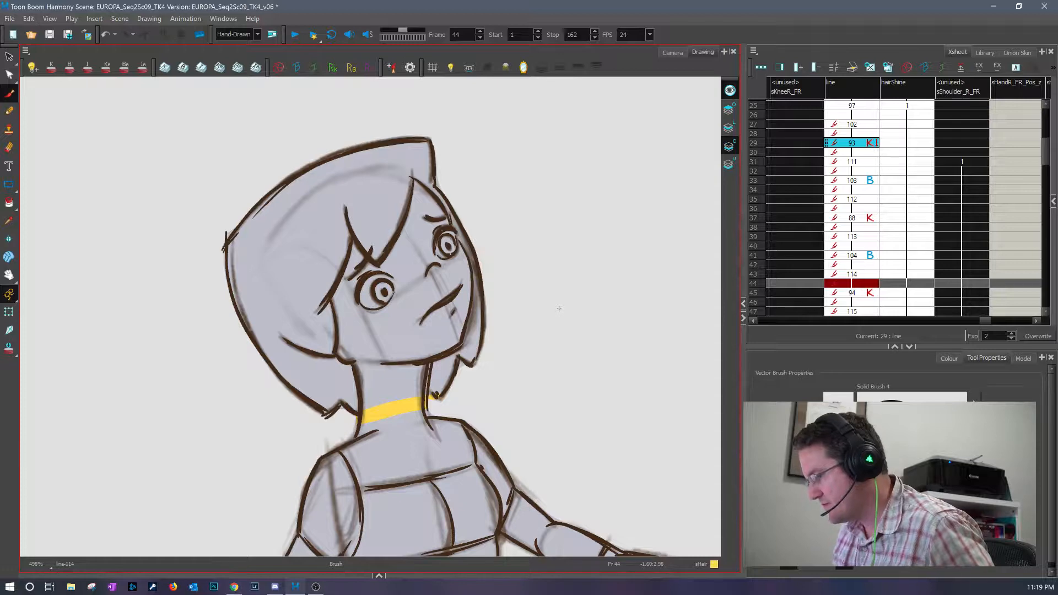
left_click(9, 203)
key("comma")
key("comma")
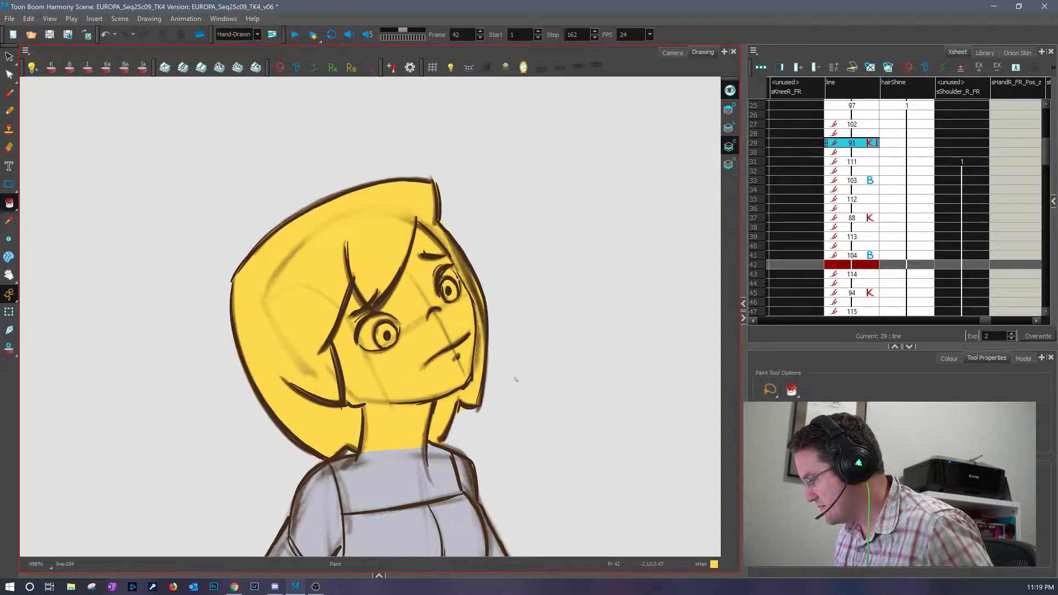
key("period")
mouse_move(531, 351)
left_mouse_down()
mouse_move(165, 296)
mouse_move(622, 284)
left_mouse_up()
key("period")
key("period")
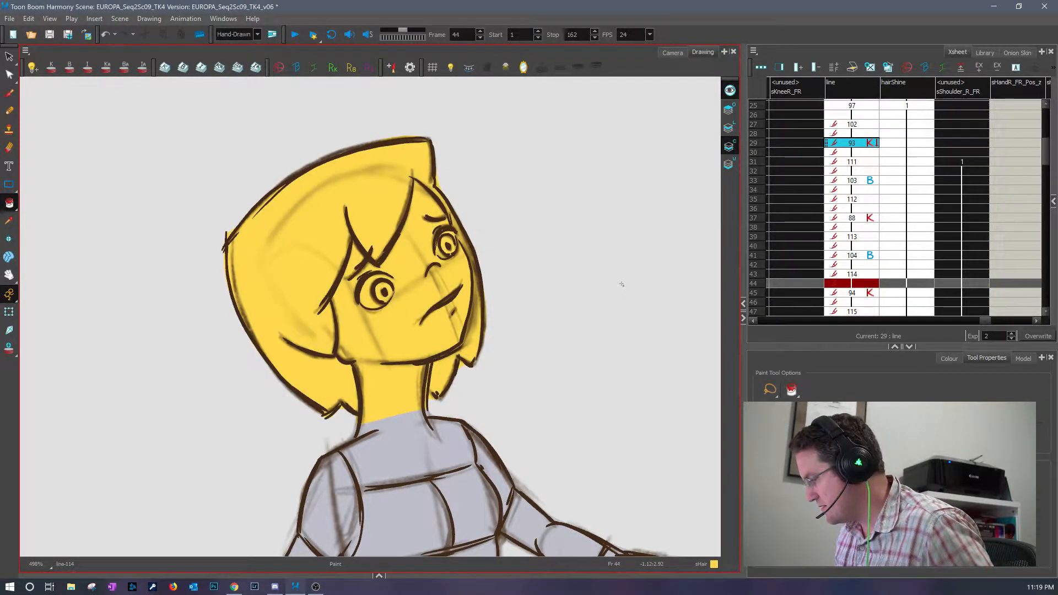
- Fill the girl's head and neck yellow on the drawings at frames 45 and 47
mouse_move(523, 199)
left_mouse_down()
mouse_move(190, 242)
mouse_move(485, 353)
left_mouse_up()
key("period")
key("period")
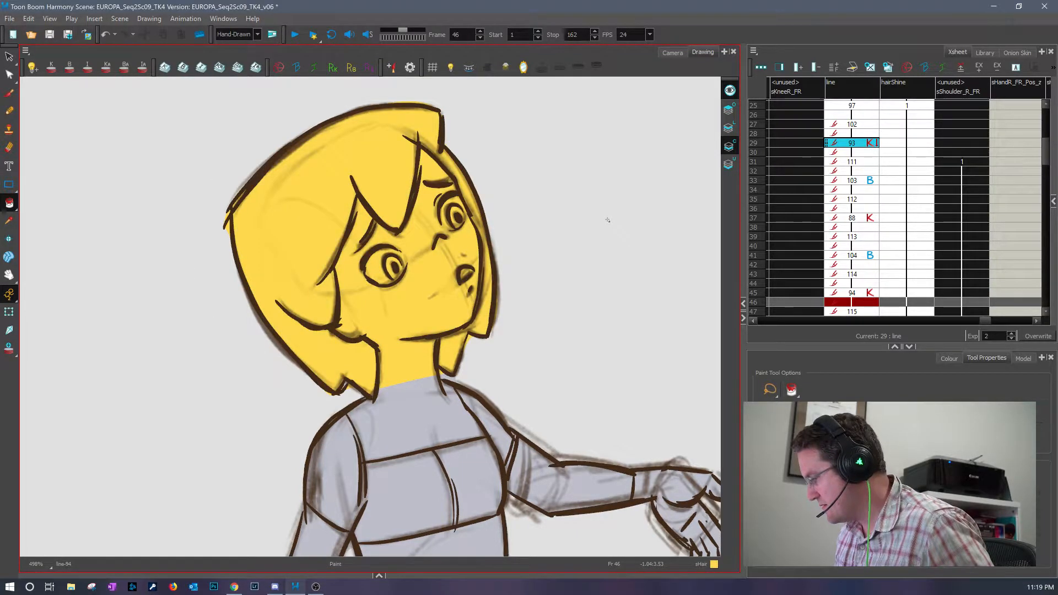
mouse_move(538, 250)
left_mouse_down()
mouse_move(193, 166)
mouse_move(610, 234)
left_mouse_up()
key("period")
key("period")
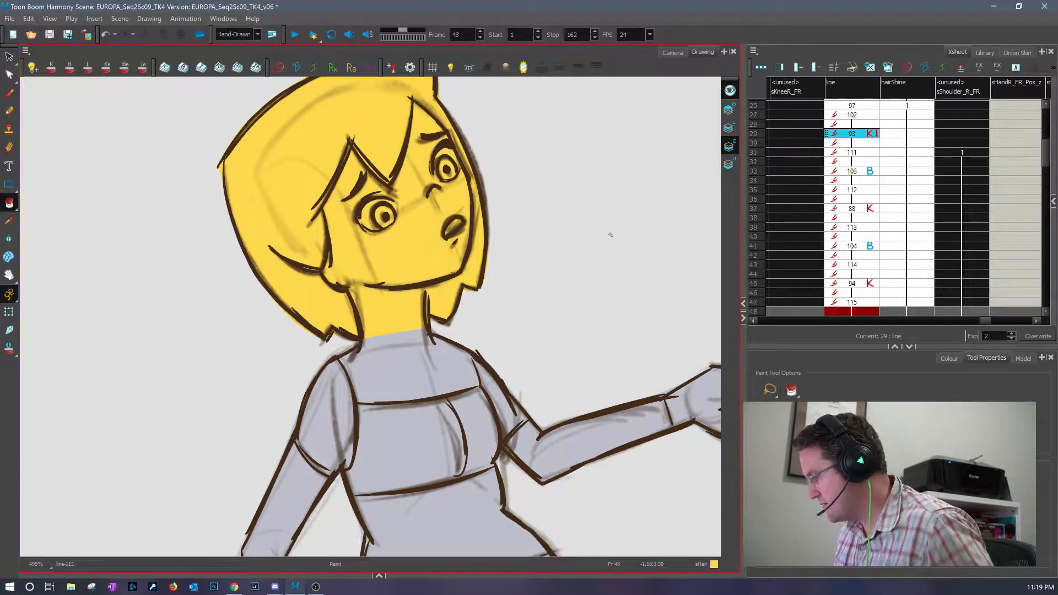
- Compare the neighbouring filled drawings and try erasing the yellow spill around the upper front hair corner on frame 47
key("comma")
key("comma")
key("comma")
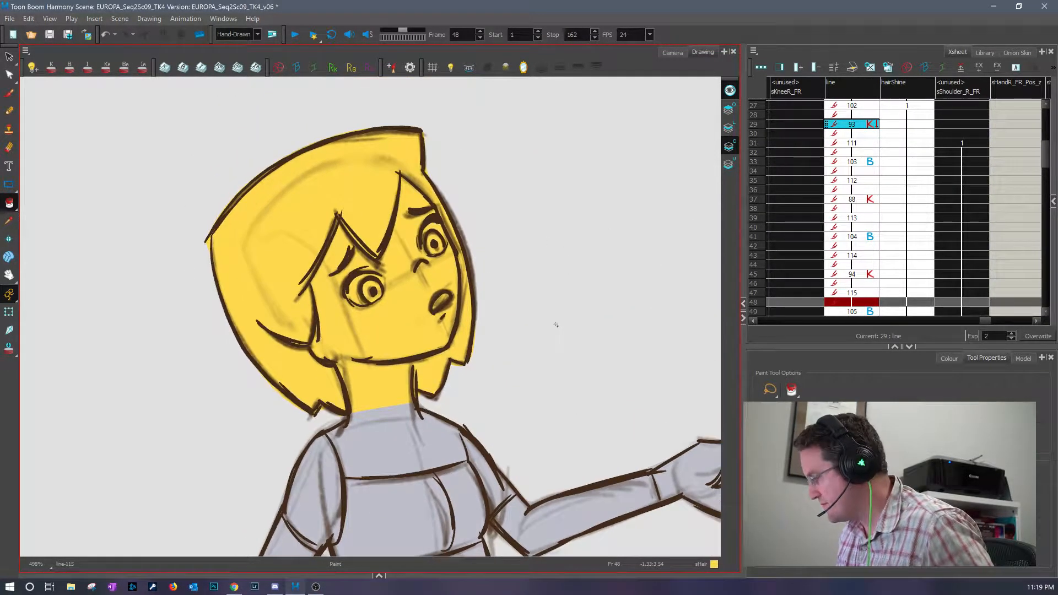
key("period")
key("comma")
key("alt+e")
key("period")
left_click_drag(422, 147, 437, 130)
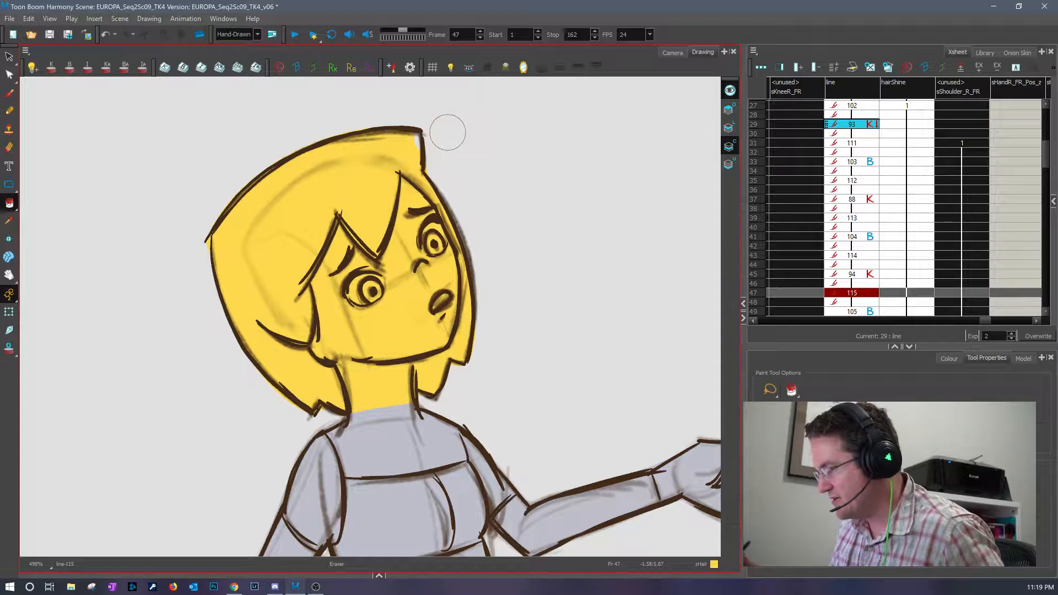
- Turn off the Brush Size Cursor option in the drawing preferences and apply the change
left_click(26, 21)
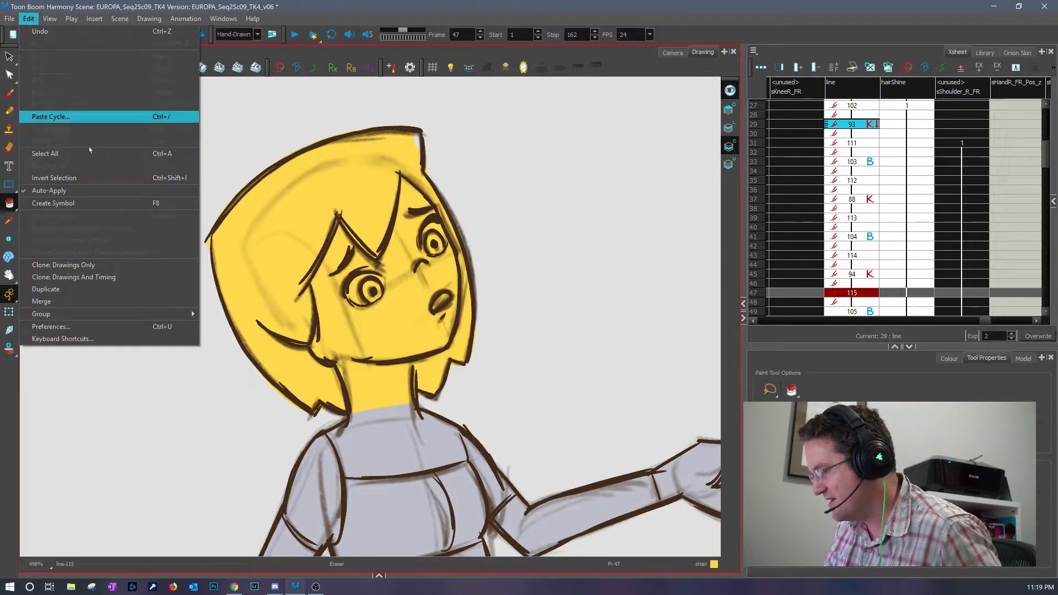
left_click(150, 328)
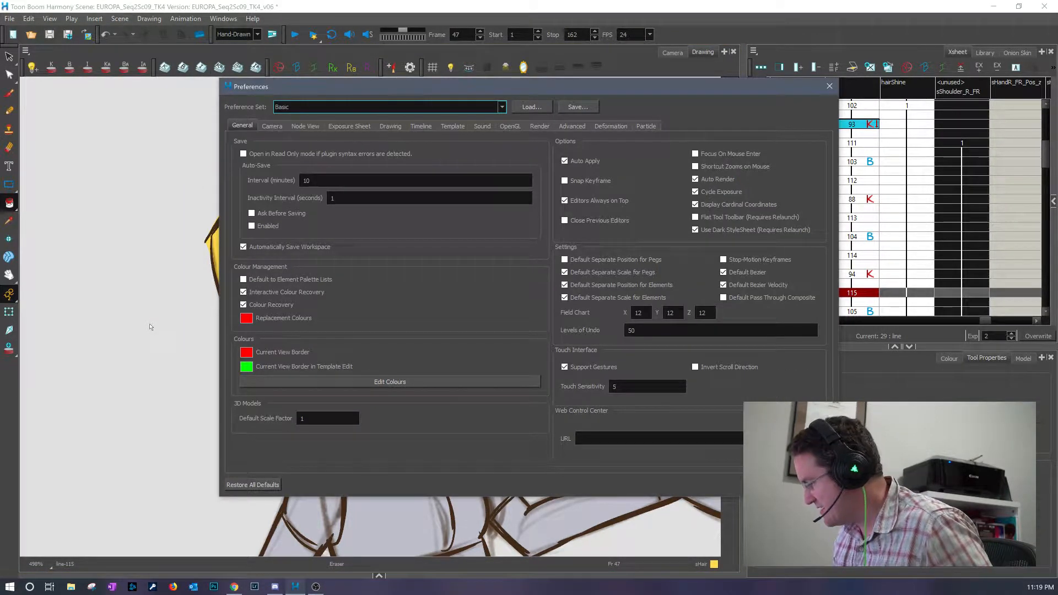
left_click(391, 126)
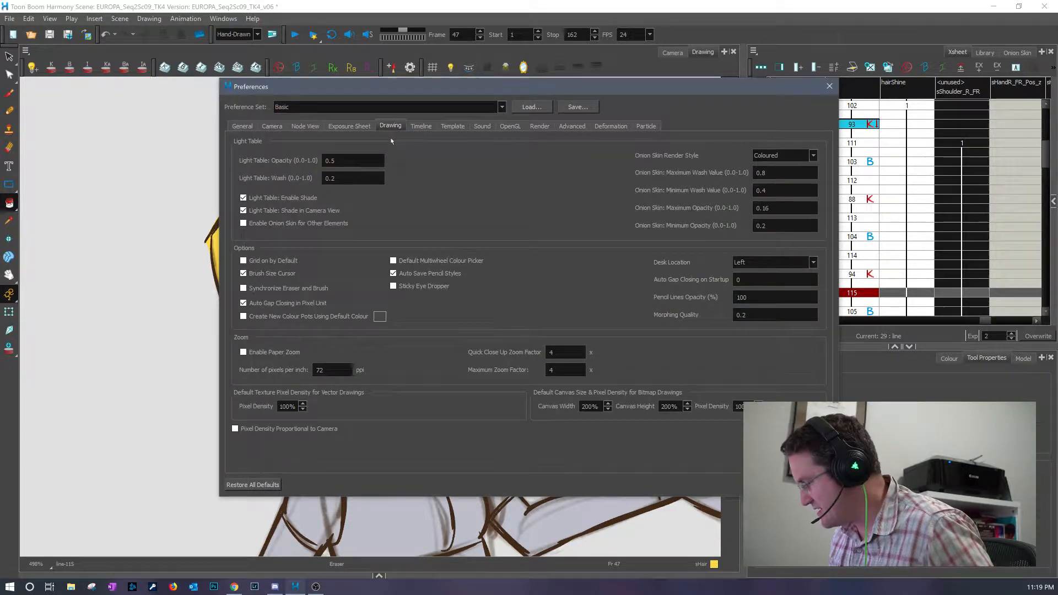
left_click(244, 273)
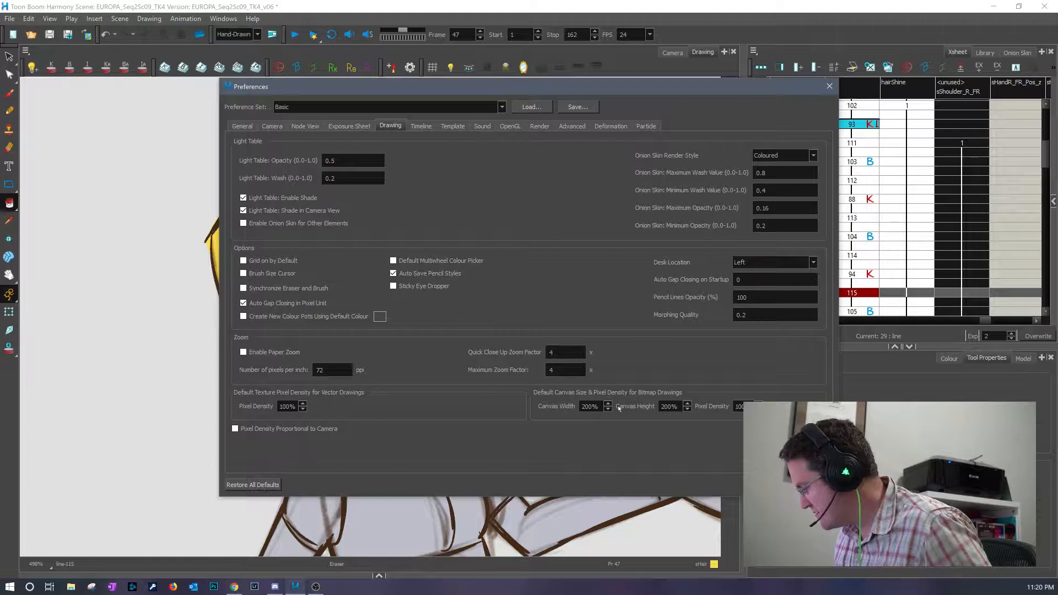
left_click(282, 288)
left_click(770, 485)
left_click(413, 131)
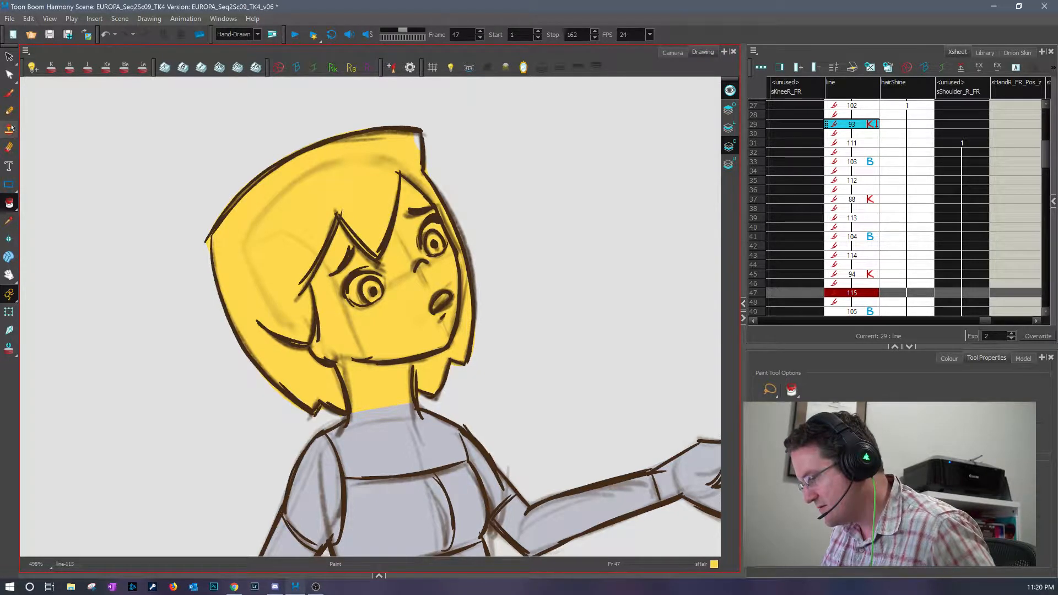
- Undo the erasure at the upper front hair corner on frame 47, then retry the eraser there and undo that stroke too
key("alt+b")
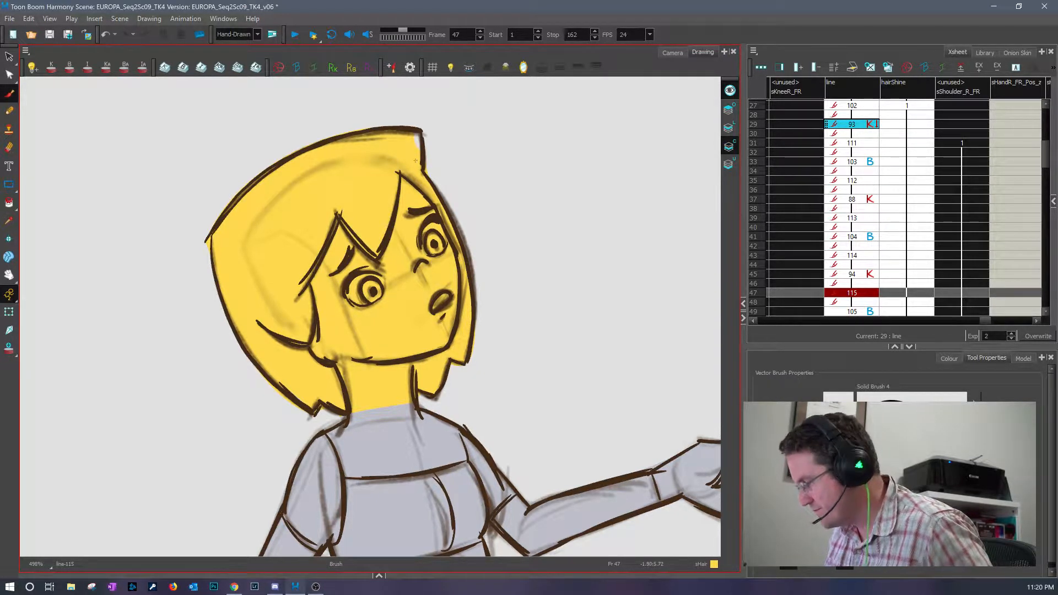
left_click(105, 35)
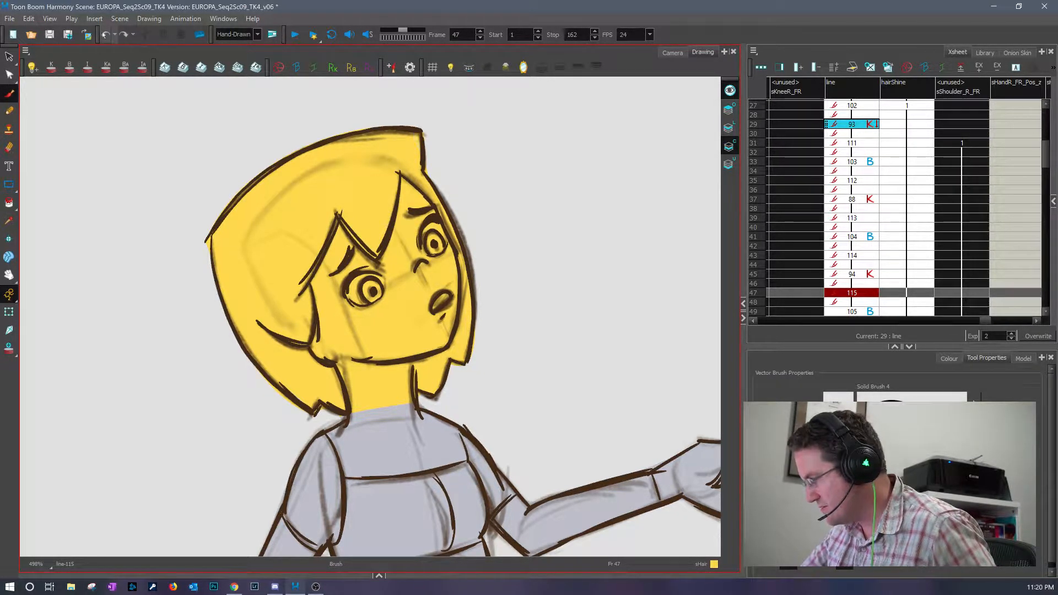
key("e")
left_click_drag(419, 132, 422, 149)
left_click(105, 34)
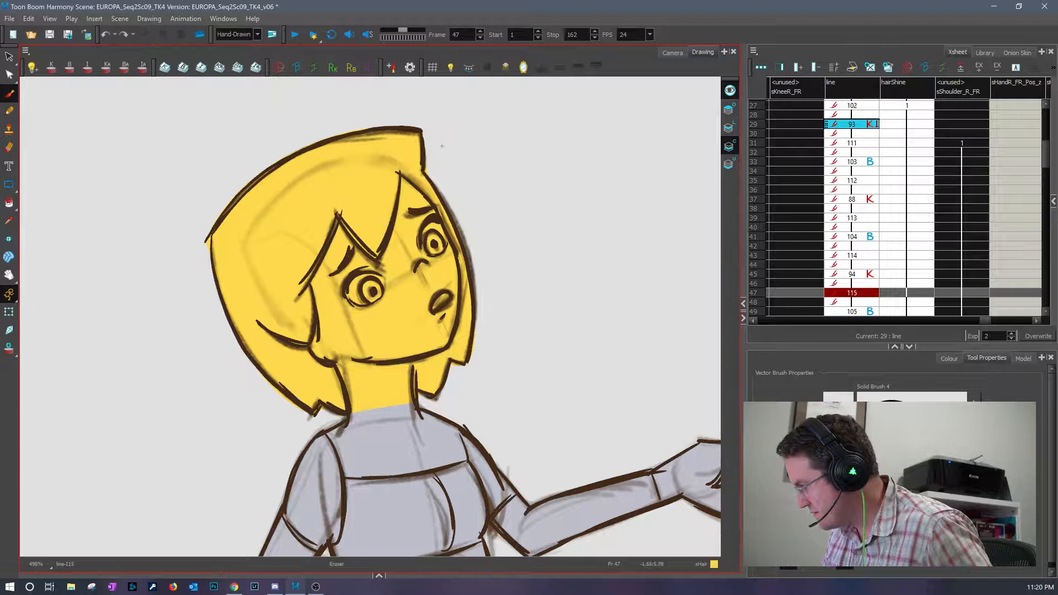
- Erase the yellow spill outside the lower back edge of the hair on frame 47, undoing the stroke made beside the face
left_click_drag(442, 166, 443, 169)
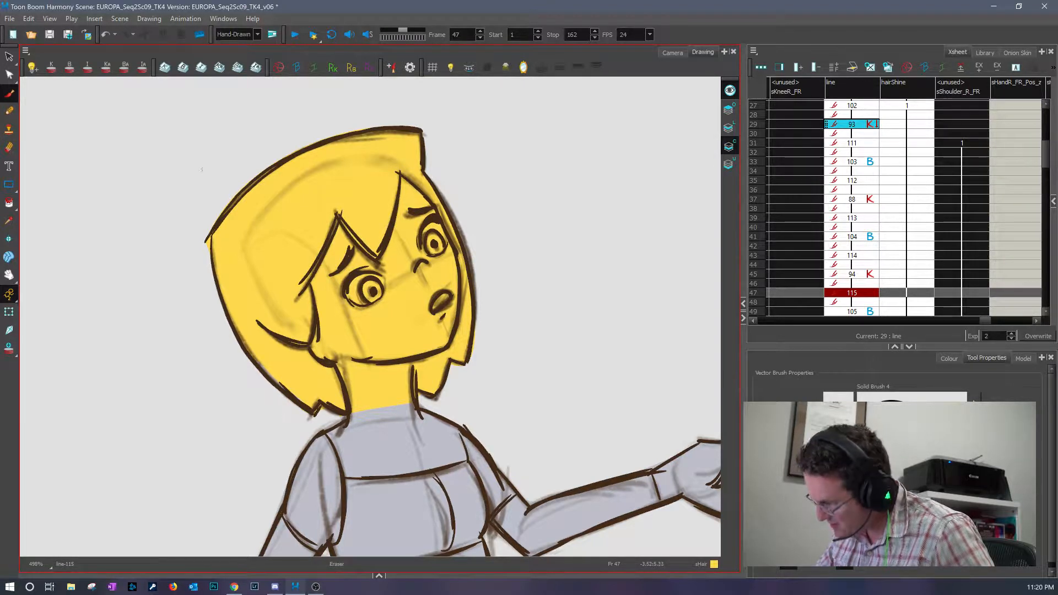
left_click(106, 34)
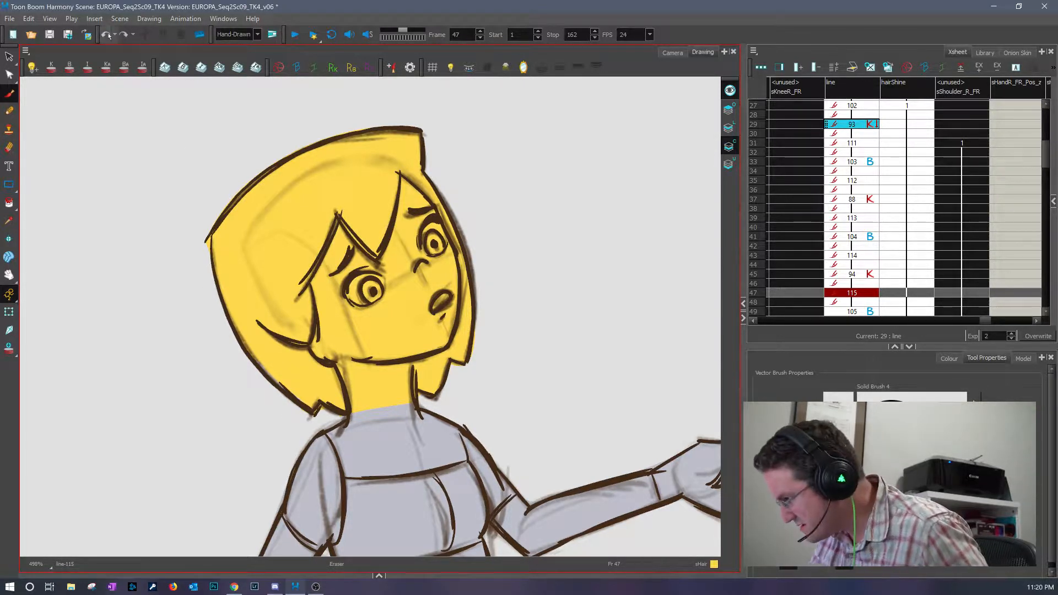
left_click_drag(248, 391, 252, 385)
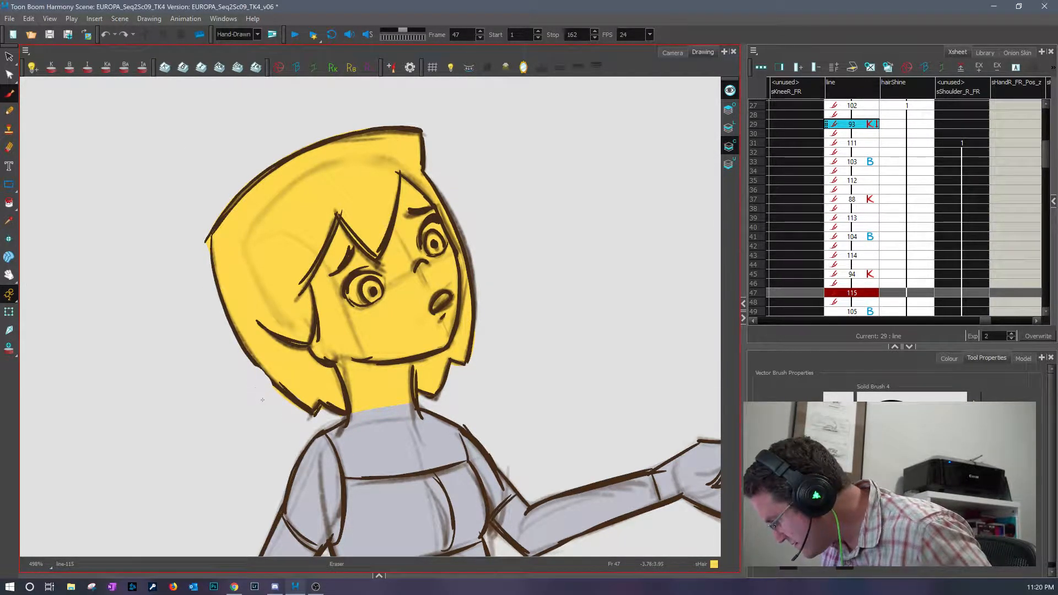
left_click_drag(291, 424, 297, 425)
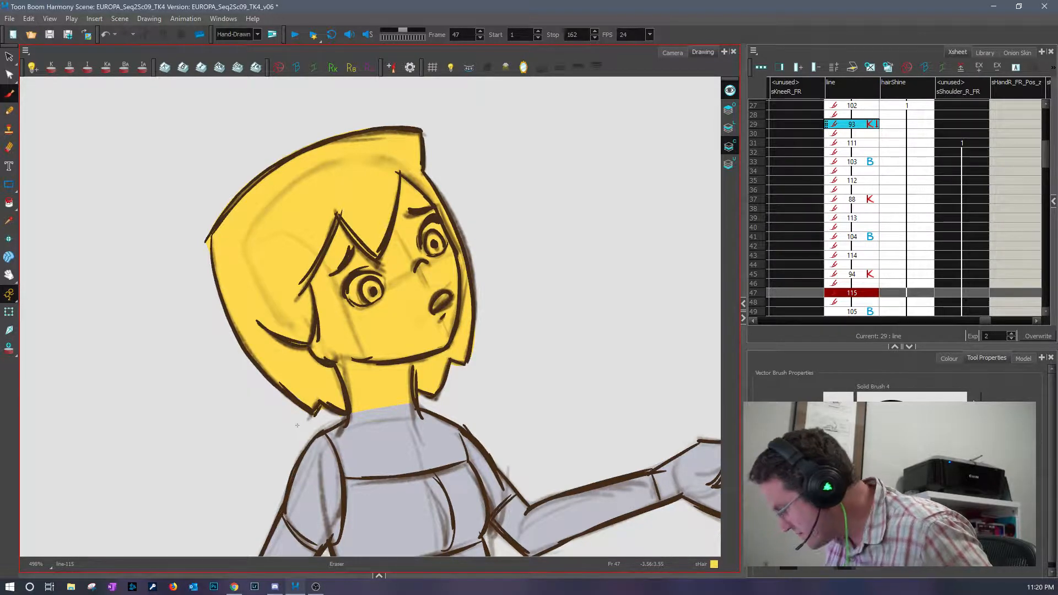
- Go back to frame 44 and erase the yellow spill outside the rear corner and top edge of the hair
key("period")
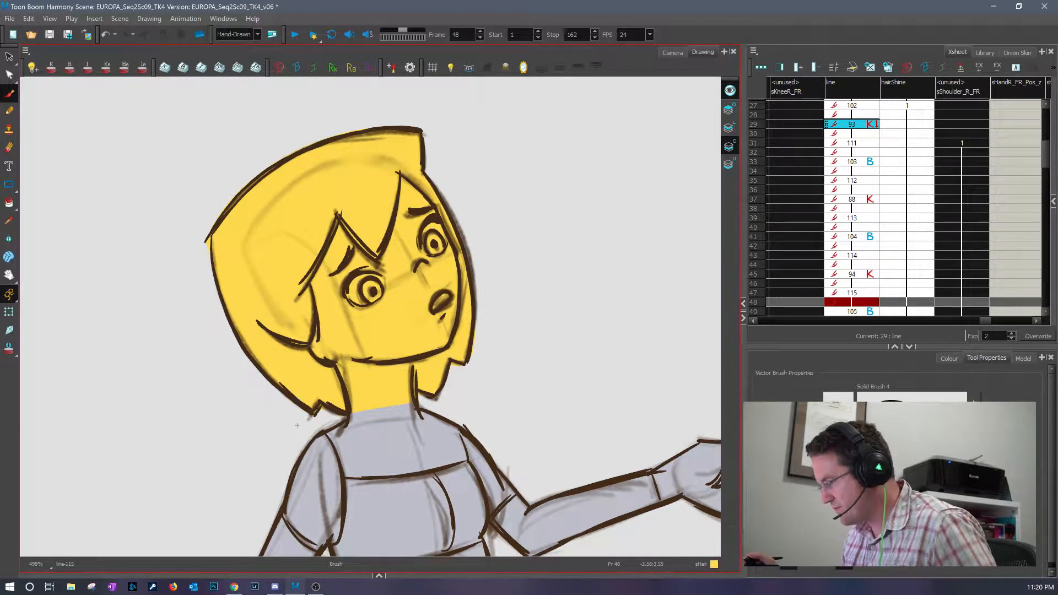
key("comma")
key("comma")
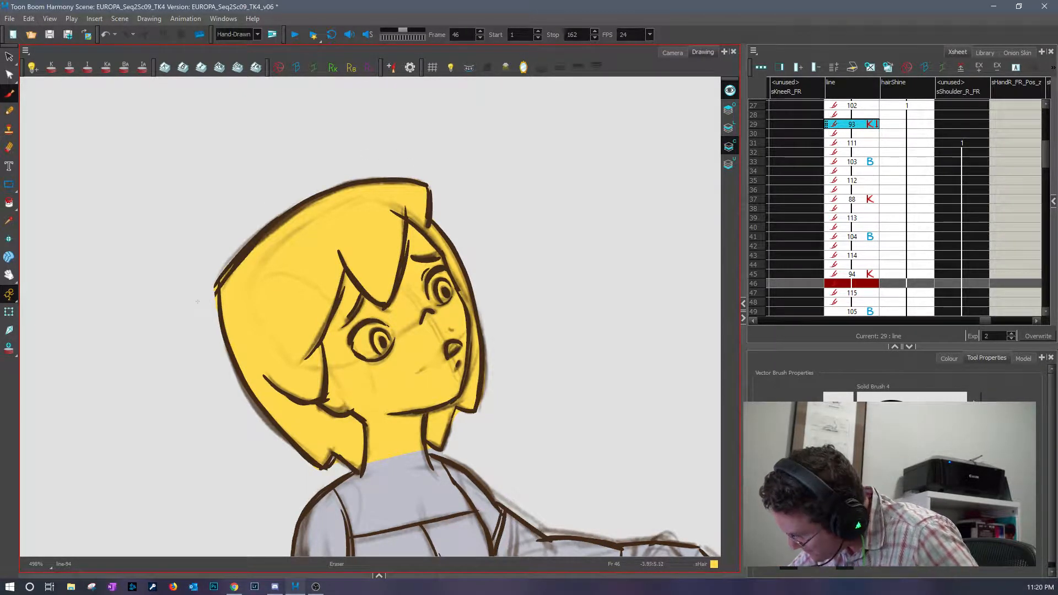
key("comma")
key("comma")
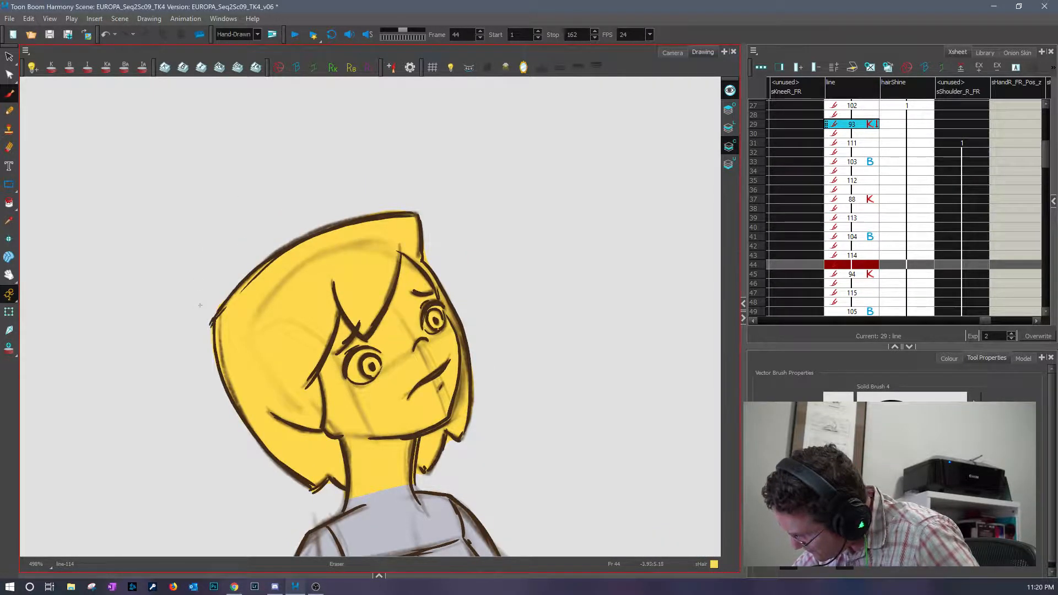
left_click_drag(194, 329, 198, 322)
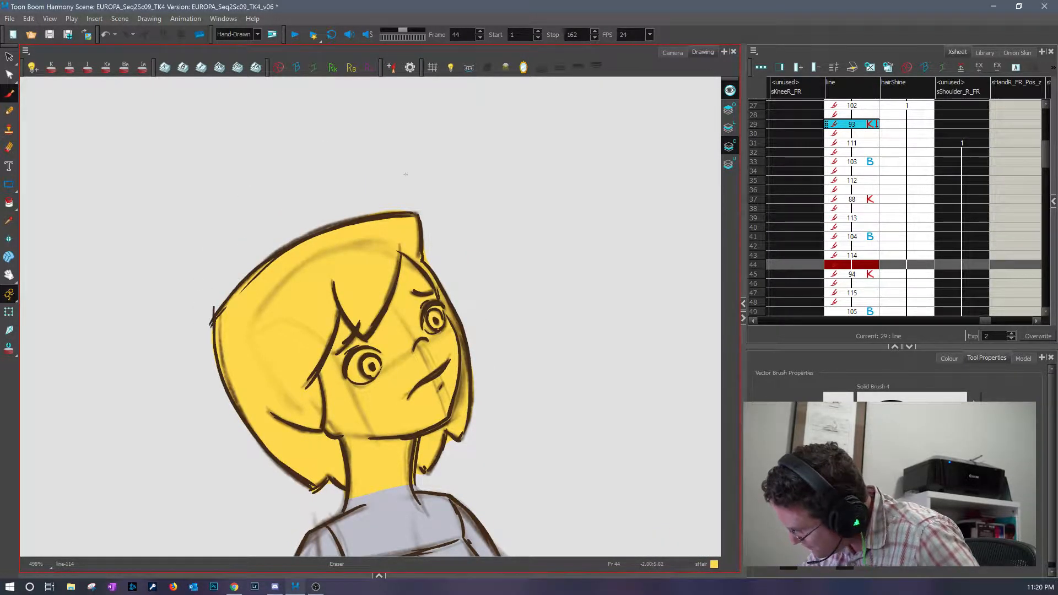
left_click_drag(385, 196, 401, 191)
- Show the stroke outlines, erase the spill at the front hair notch on frame 44, and undo the erasure at the lower hair tip
key("k")
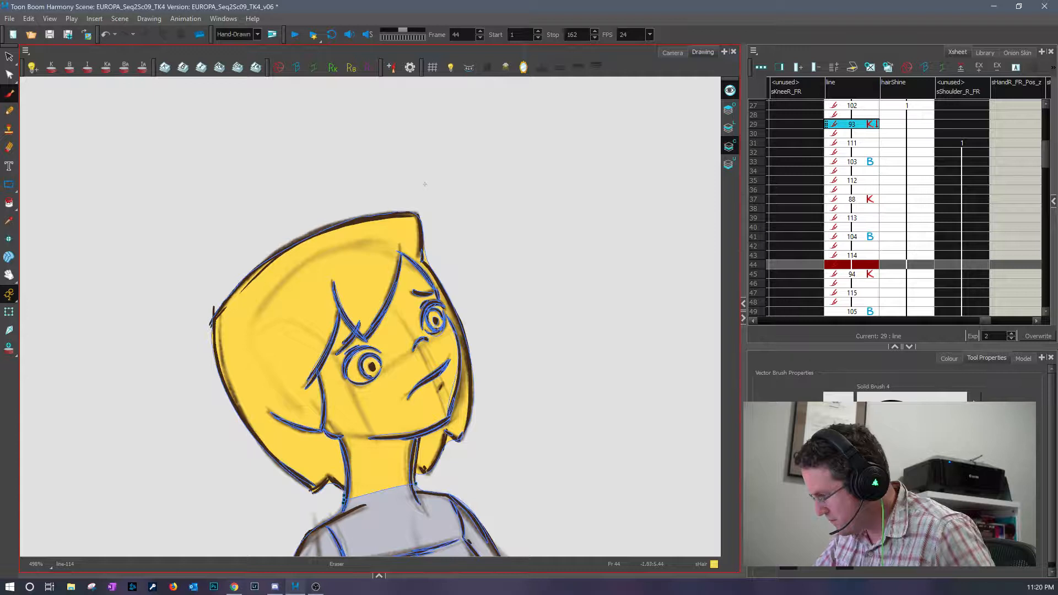
left_click_drag(426, 246, 425, 263)
left_click(452, 447)
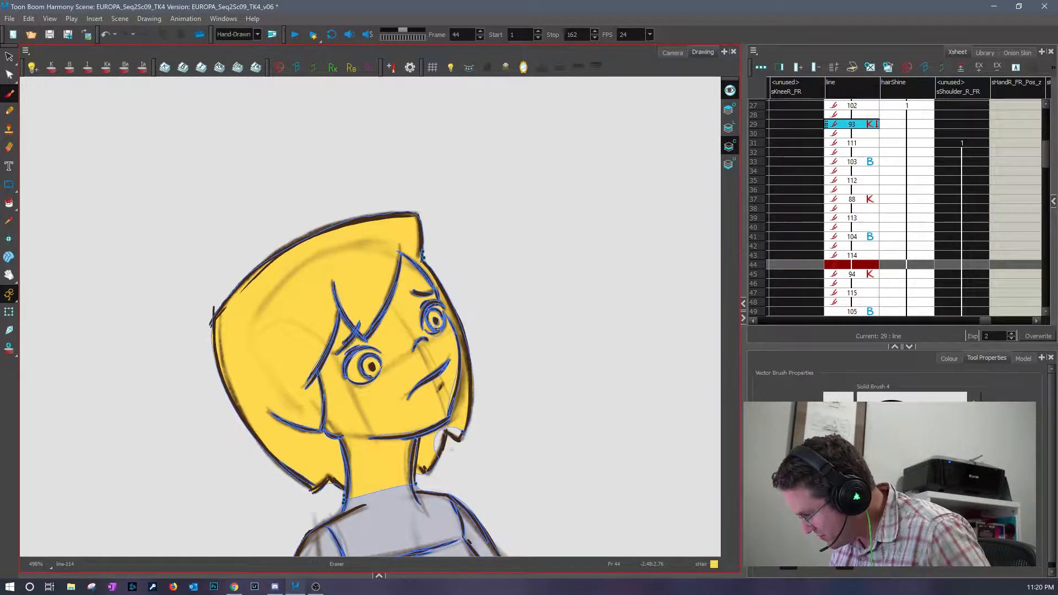
key("ctrl+z")
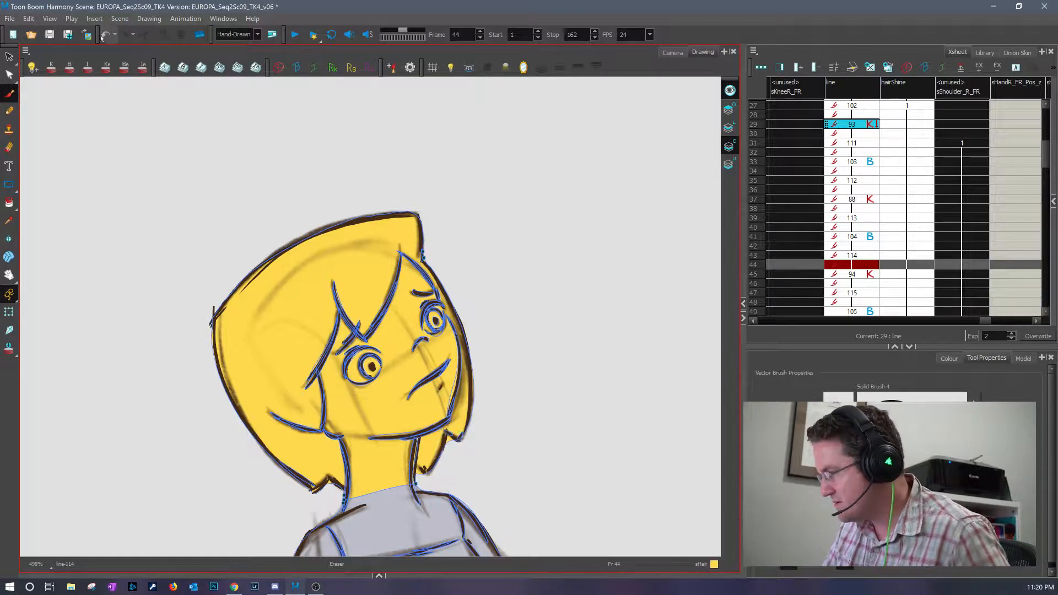
- Set the vector eraser's minimum size to 10% and its maximum size to 20
left_click(9, 148)
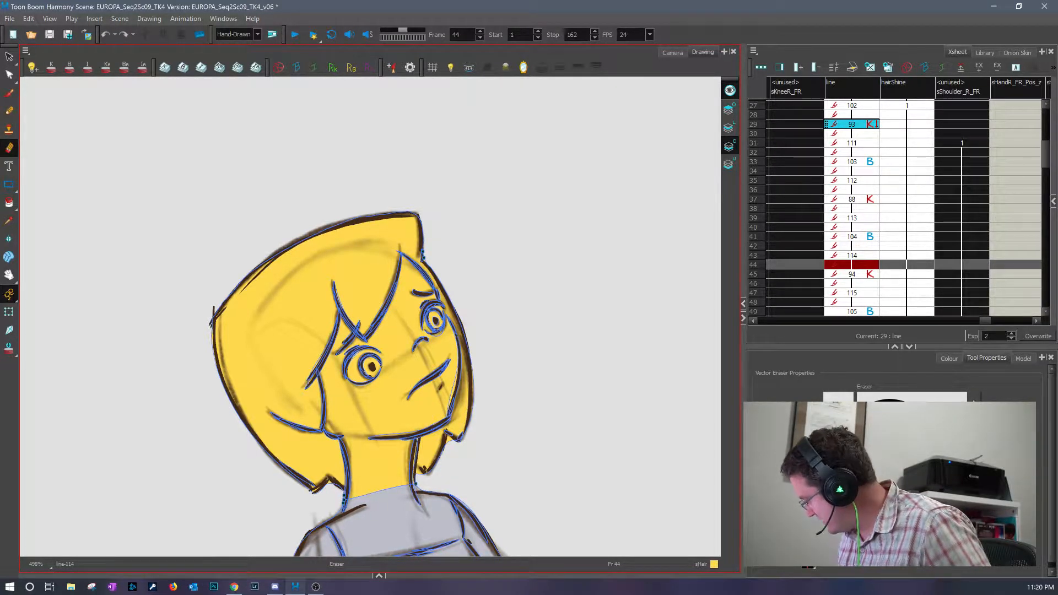
left_click(1035, 491)
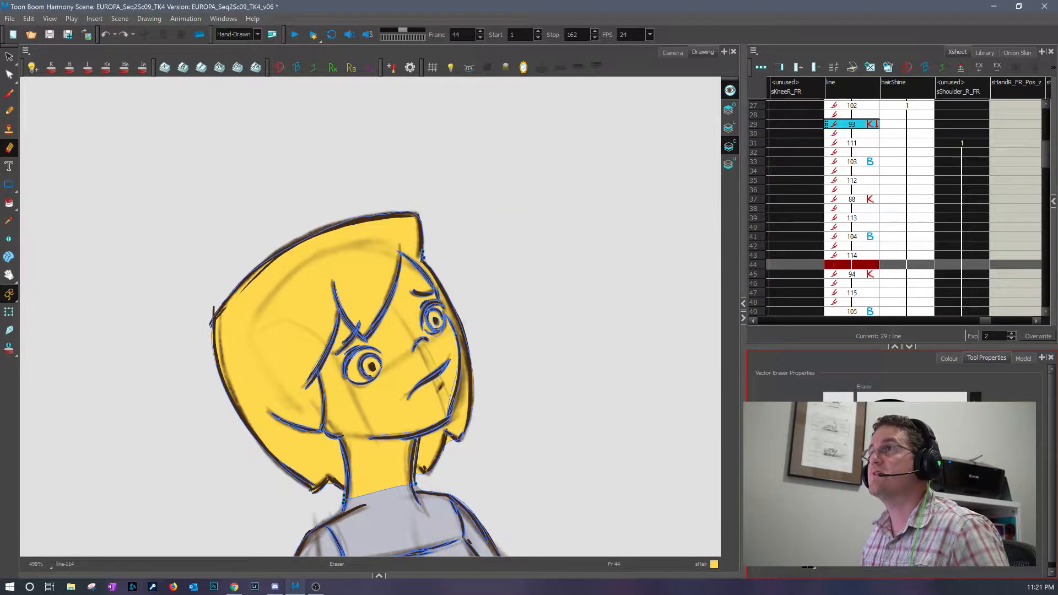
left_click(975, 397)
mouse_move(519, 6)
left_mouse_down()
mouse_move(423, 114)
mouse_move(417, 106)
left_mouse_up()
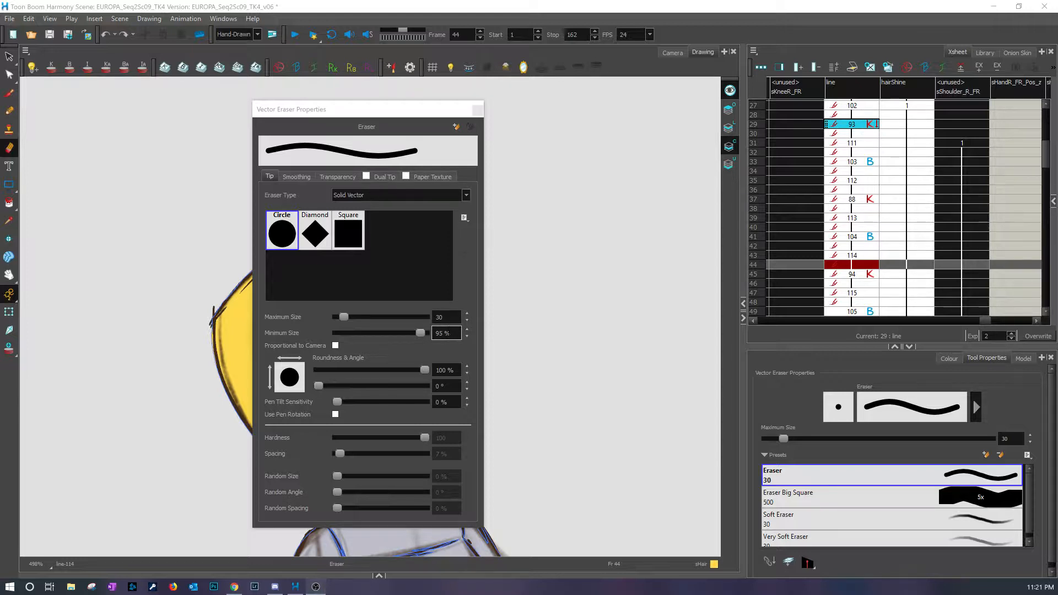
left_click_drag(421, 334, 346, 339)
left_click_drag(451, 334, 420, 341)
key("shift+Tab")
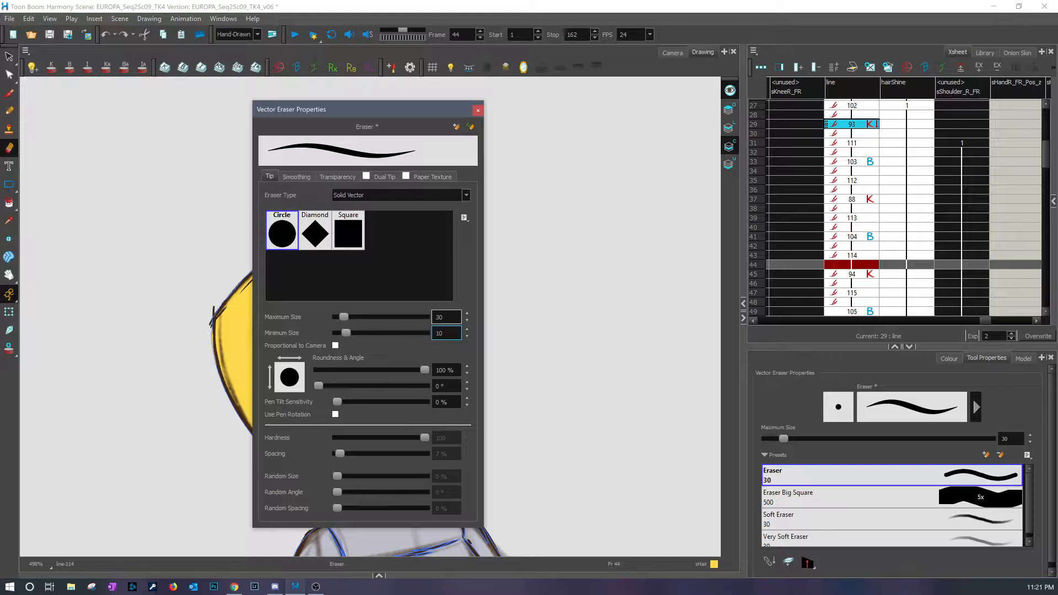
key("Return")
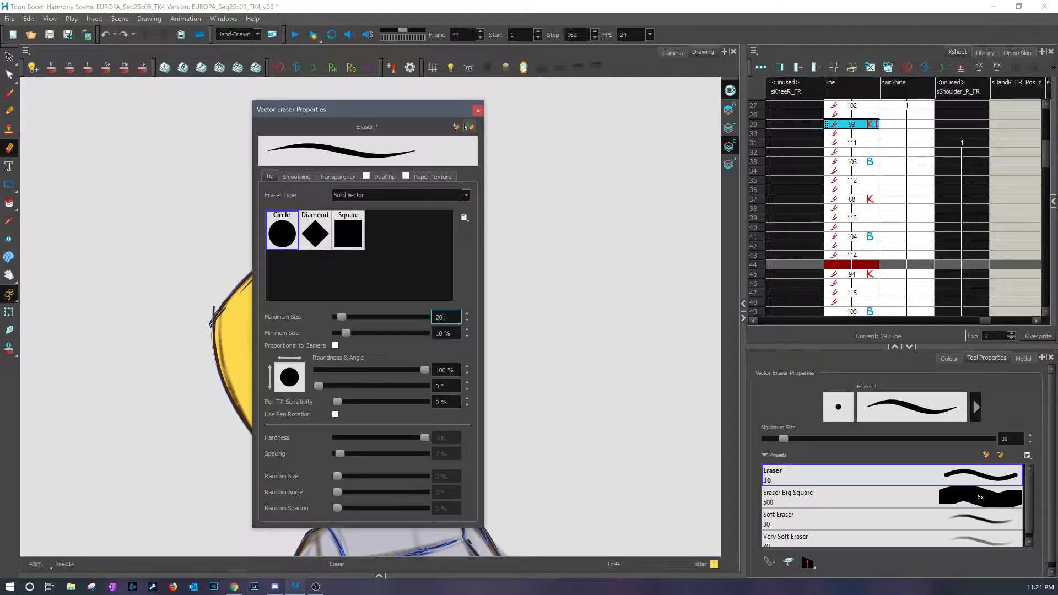
left_click(477, 111)
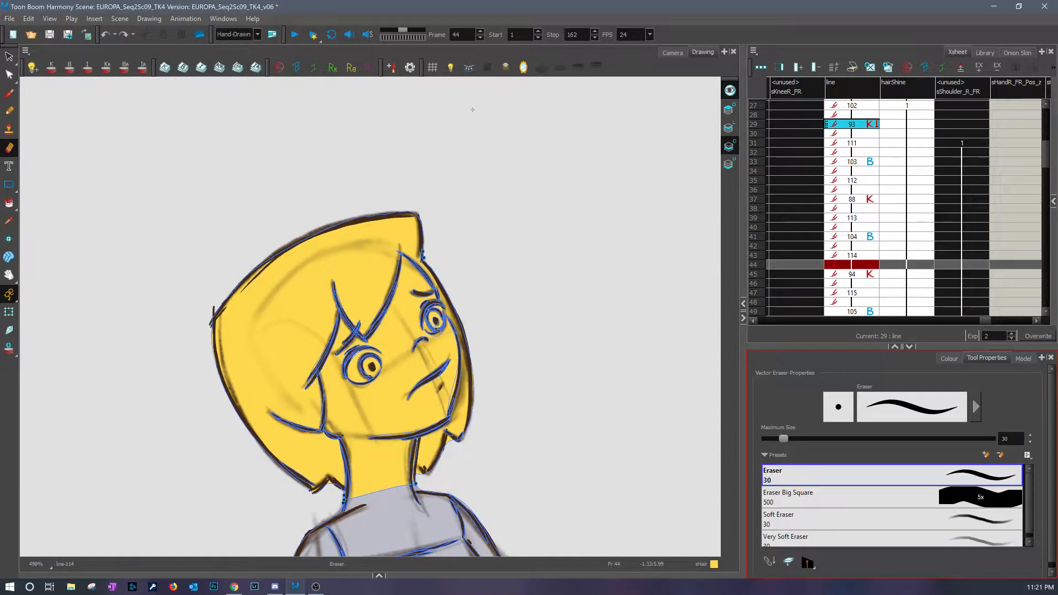
- Erase the yellow spill beside the front hair notch and below the lower front hair tip on frame 44
left_click(445, 242)
left_click_drag(424, 262, 424, 239)
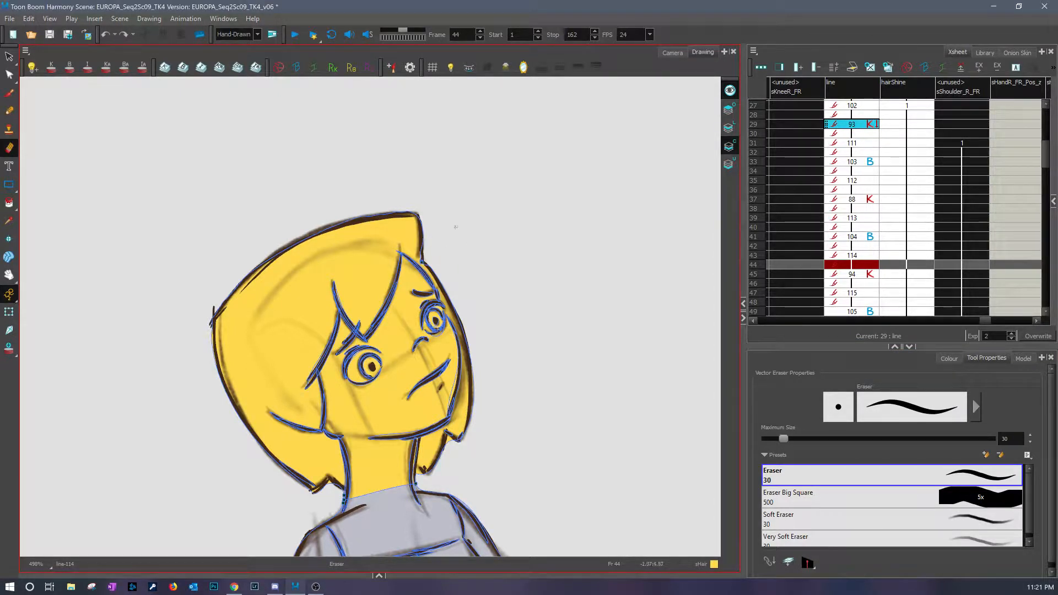
key("ctrl+z")
left_click_drag(421, 483, 419, 474)
- Erase the yellow spill around the lower front hair tips on the drawings at frames 42 and 40
key("comma")
key("comma")
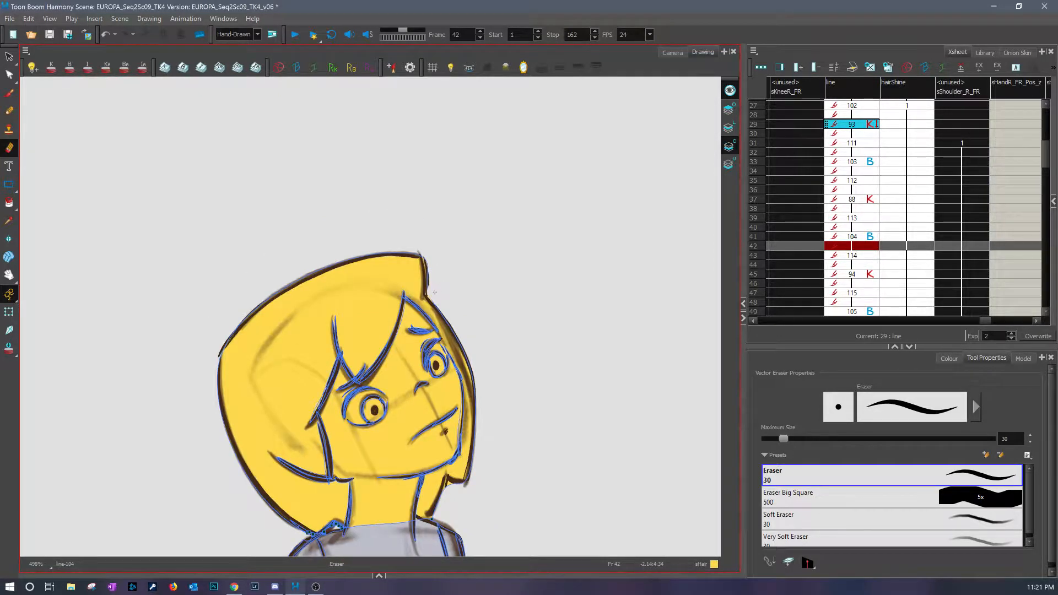
left_click_drag(451, 489, 450, 491)
key("comma")
key("comma")
mouse_move(568, 402)
left_mouse_down()
mouse_move(557, 310)
mouse_move(513, 231)
left_mouse_up()
left_click_drag(414, 351, 423, 348)
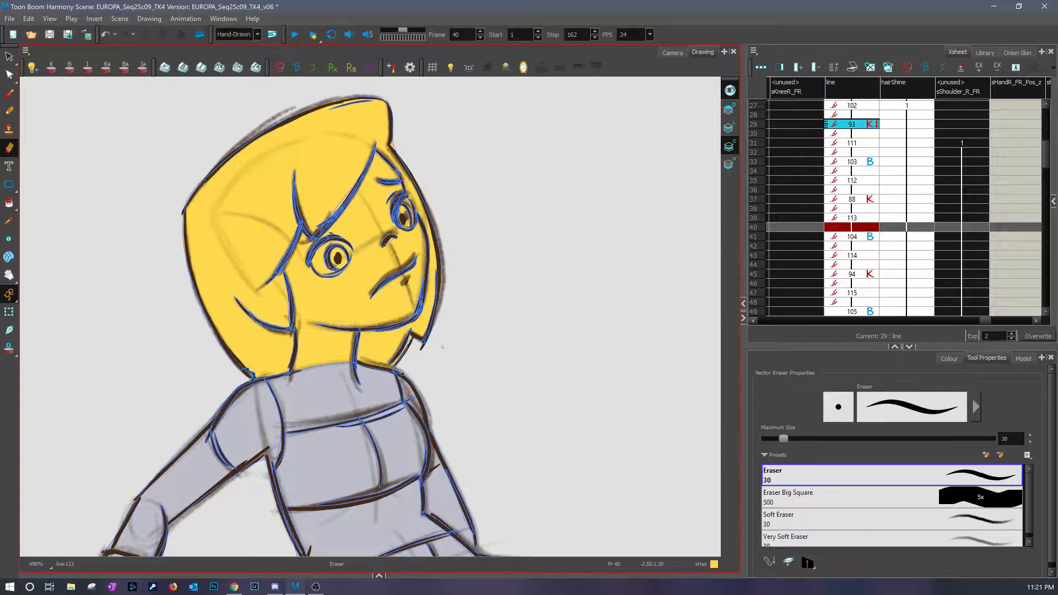
- Check the yellow hair fill for spill outside the outlines on each drawing from frame 38 back to frame 27
key("comma")
key("comma")
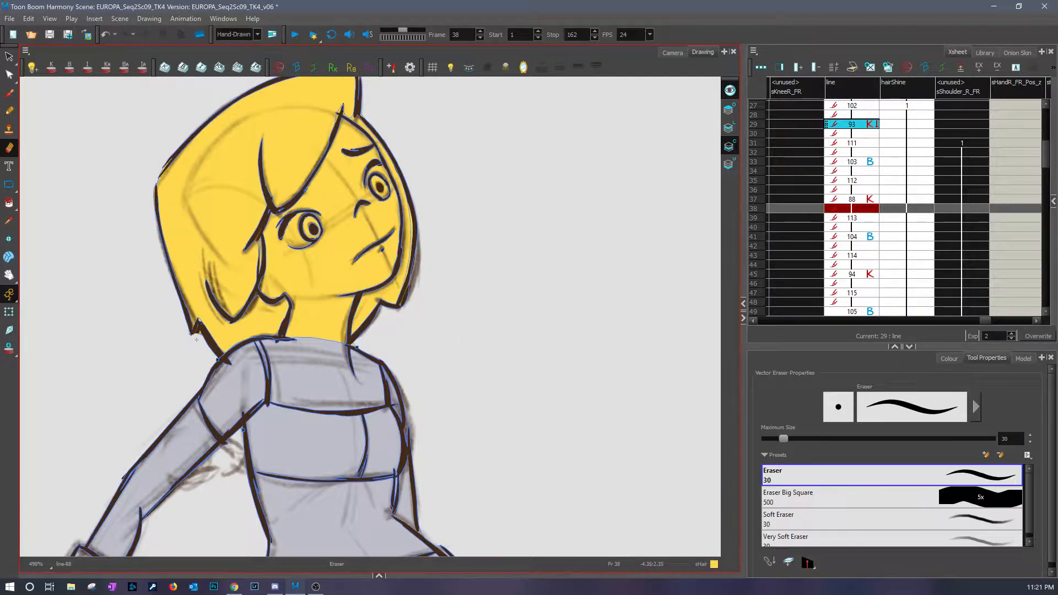
key("comma")
key("comma")
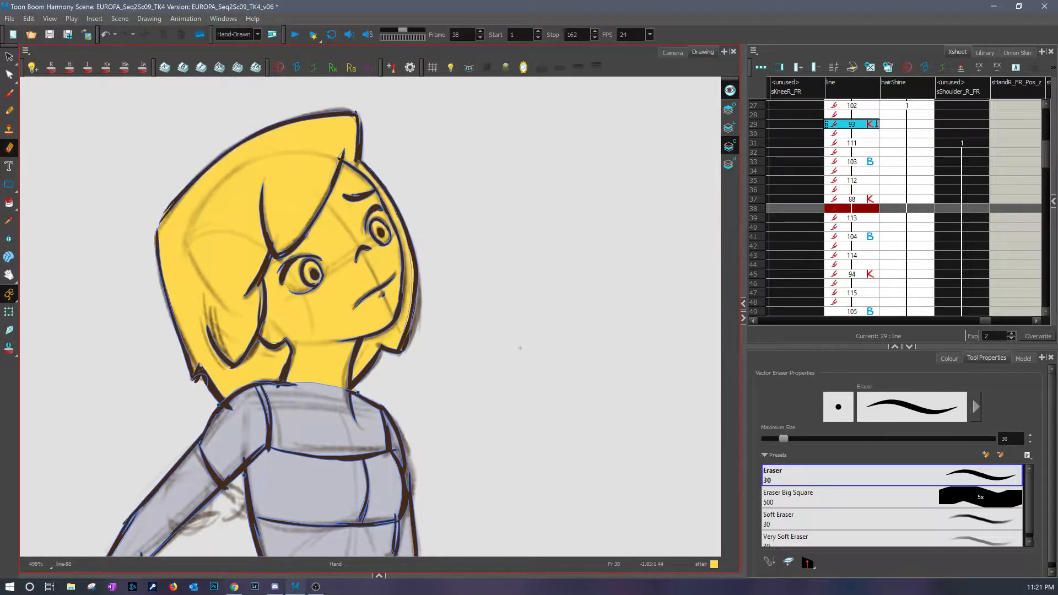
left_click_drag(531, 360, 550, 390)
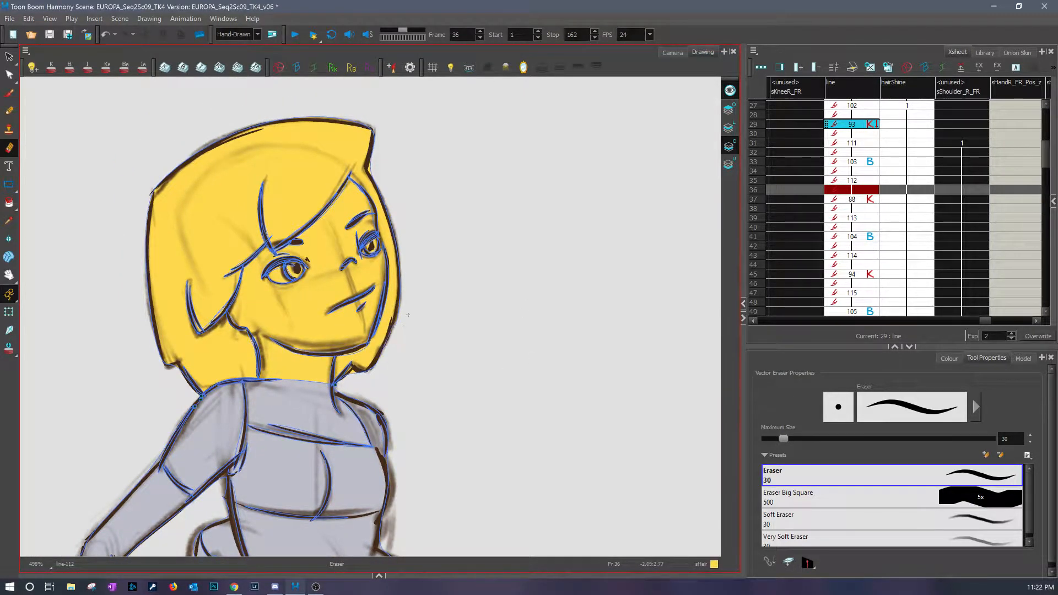
key("comma")
key("comma")
key("space")
left_click_drag(442, 349, 465, 414)
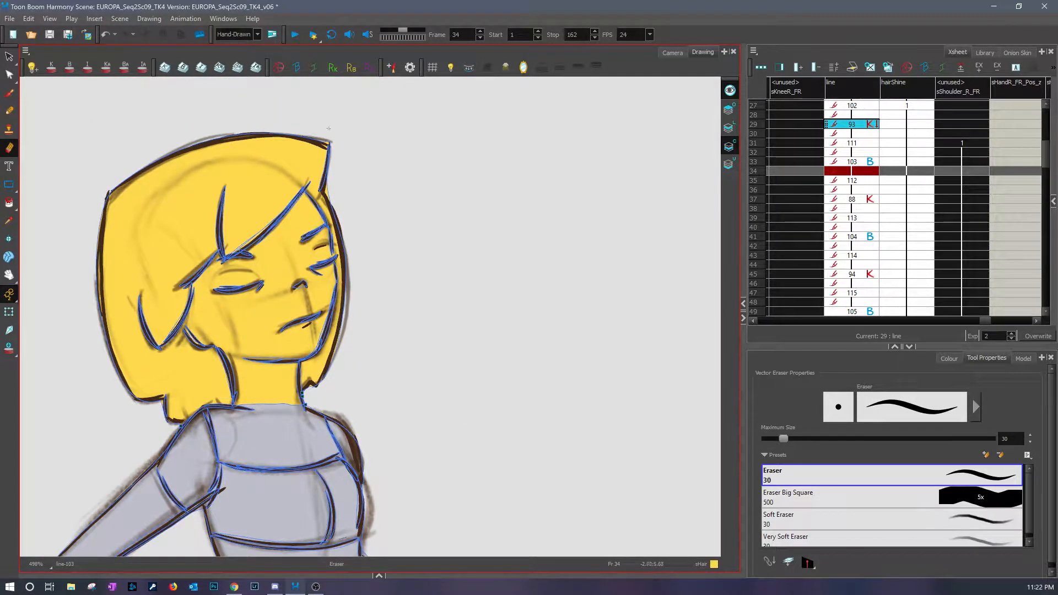
key("comma")
key("comma")
key("space")
left_click_drag(433, 229, 575, 277)
key("comma")
key("comma")
key("period")
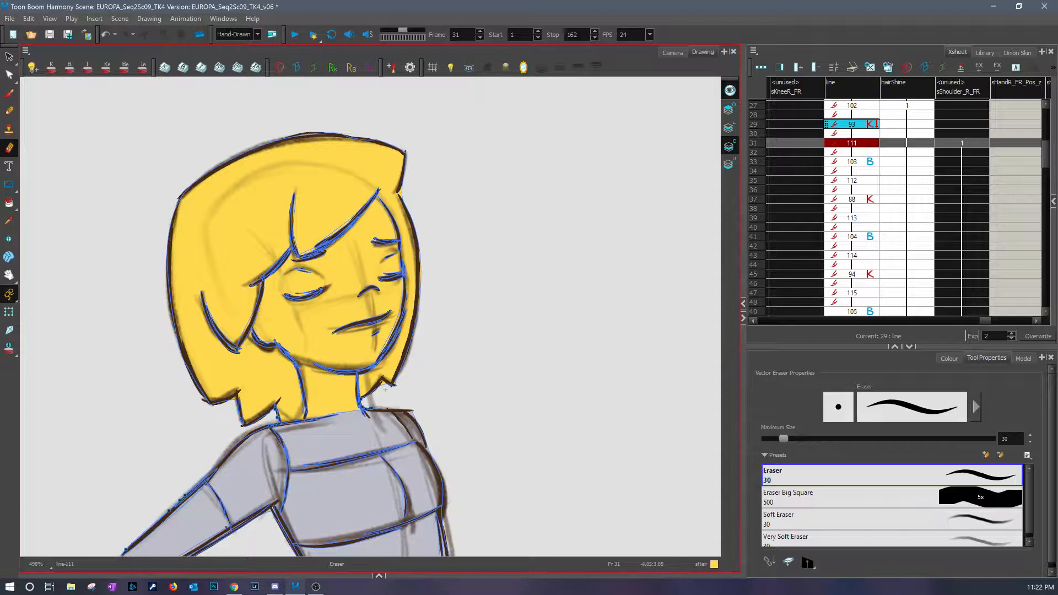
key("comma")
key("comma")
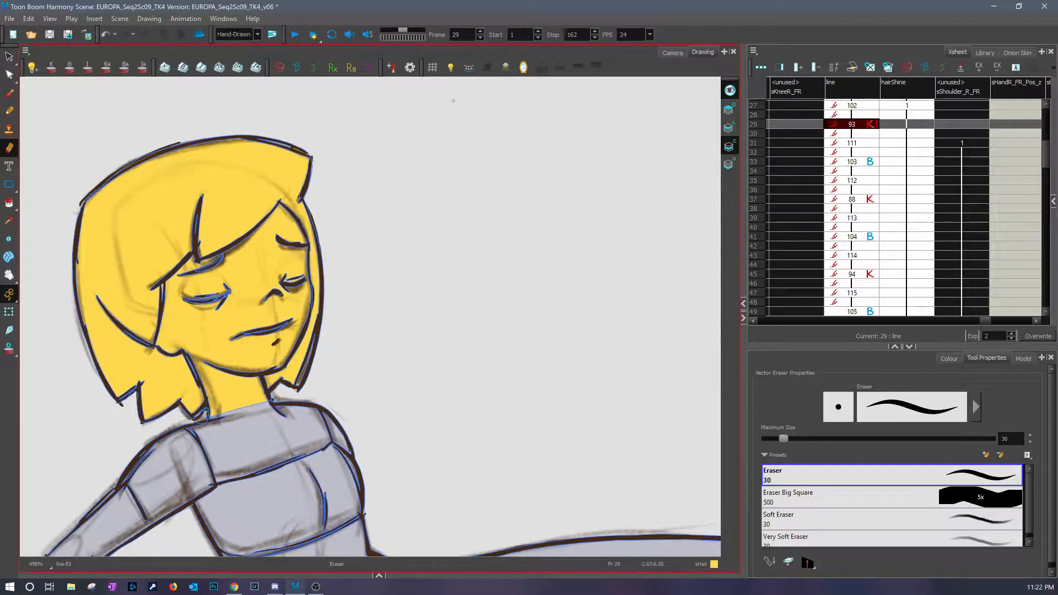
key("comma")
key("comma")
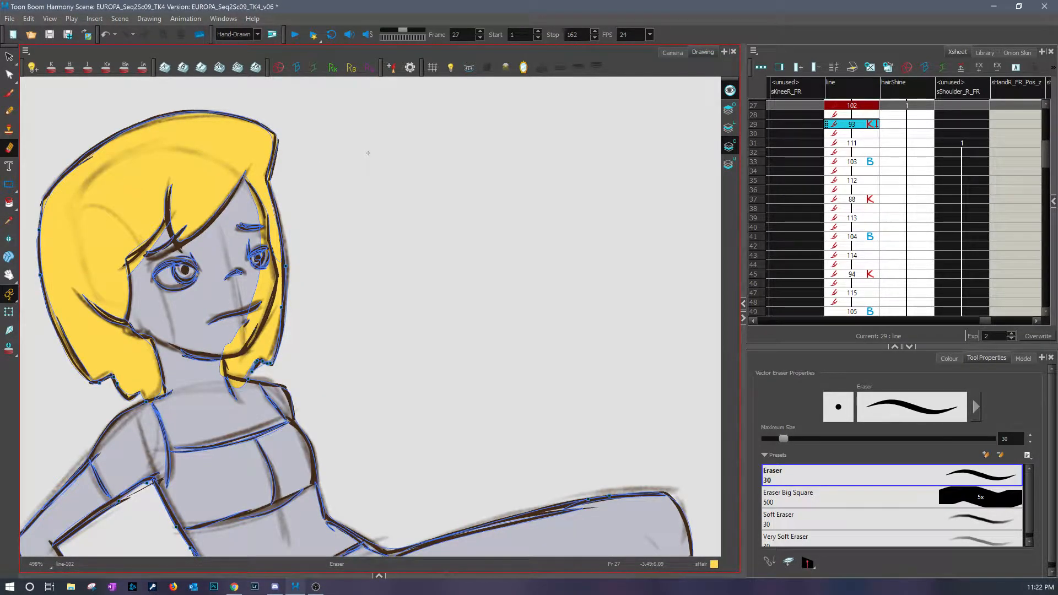
key("comma")
key("period")
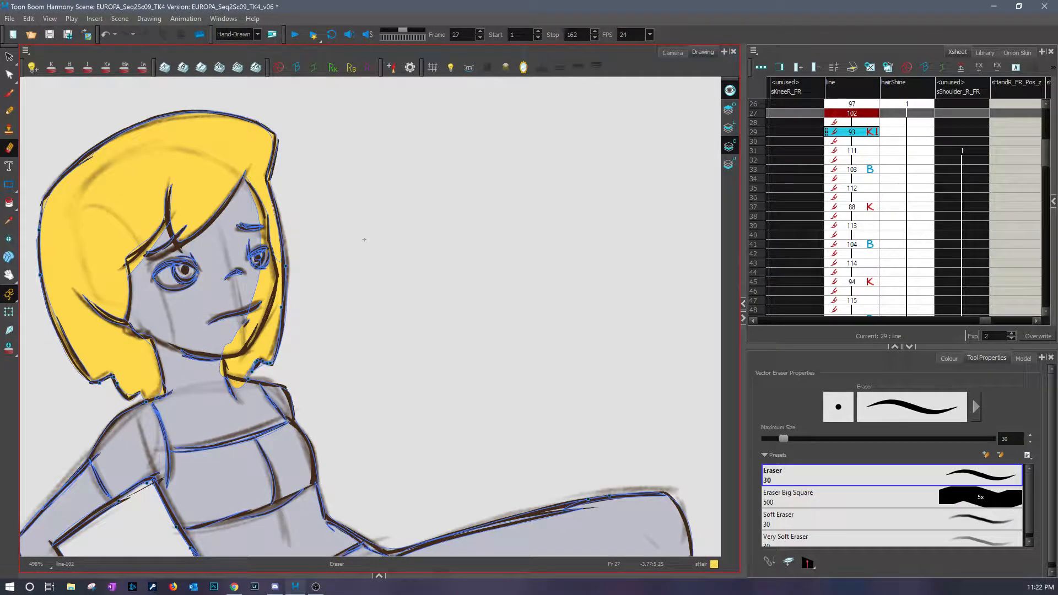
- Choose the sSkin colour and brush a first skin stroke under the fringe beside the near eye on frame 27
left_click(949, 358)
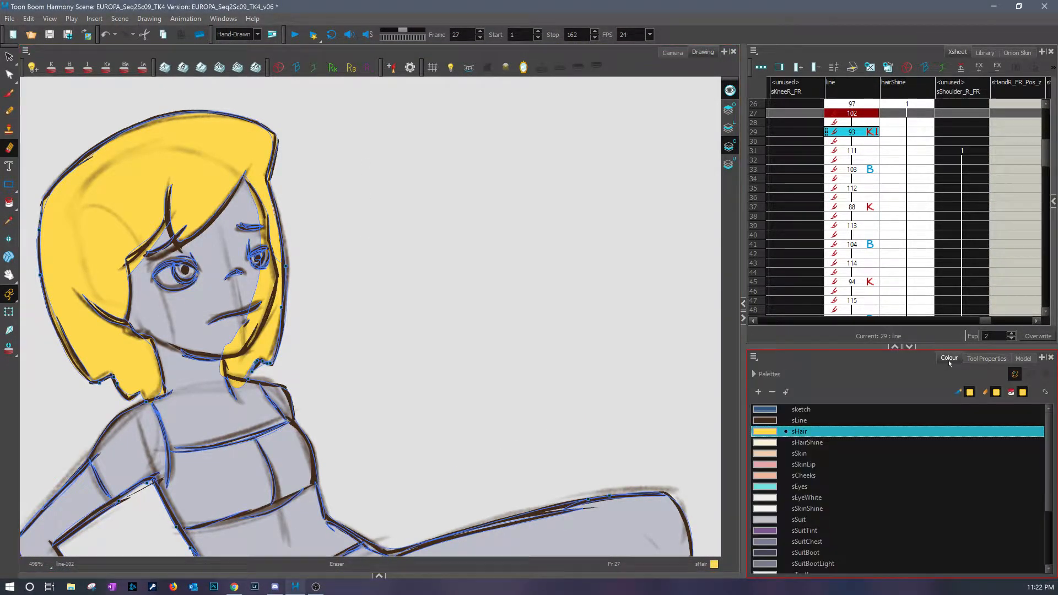
left_click(770, 455)
left_click_drag(367, 289, 549, 361)
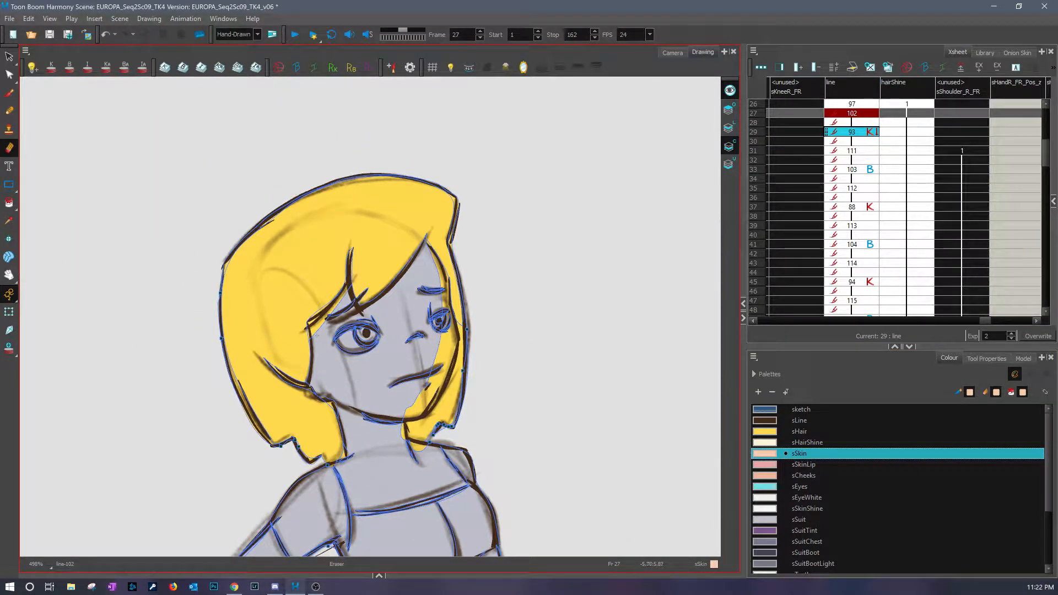
left_click_drag(330, 314, 319, 327)
left_click(9, 95)
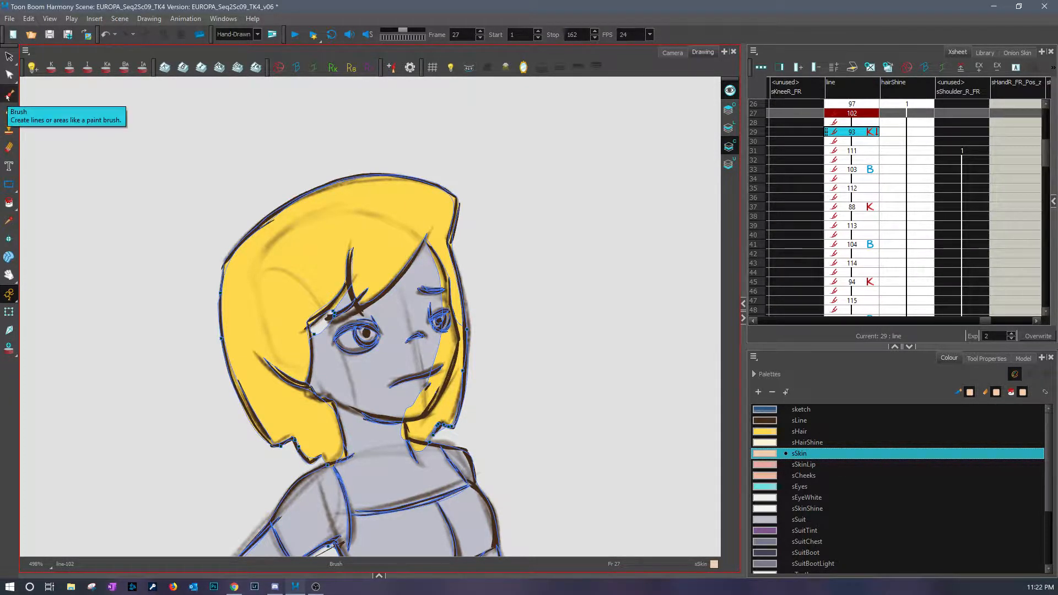
left_click(104, 36)
mouse_move(330, 314)
left_mouse_down()
mouse_move(317, 329)
mouse_move(319, 348)
left_mouse_up()
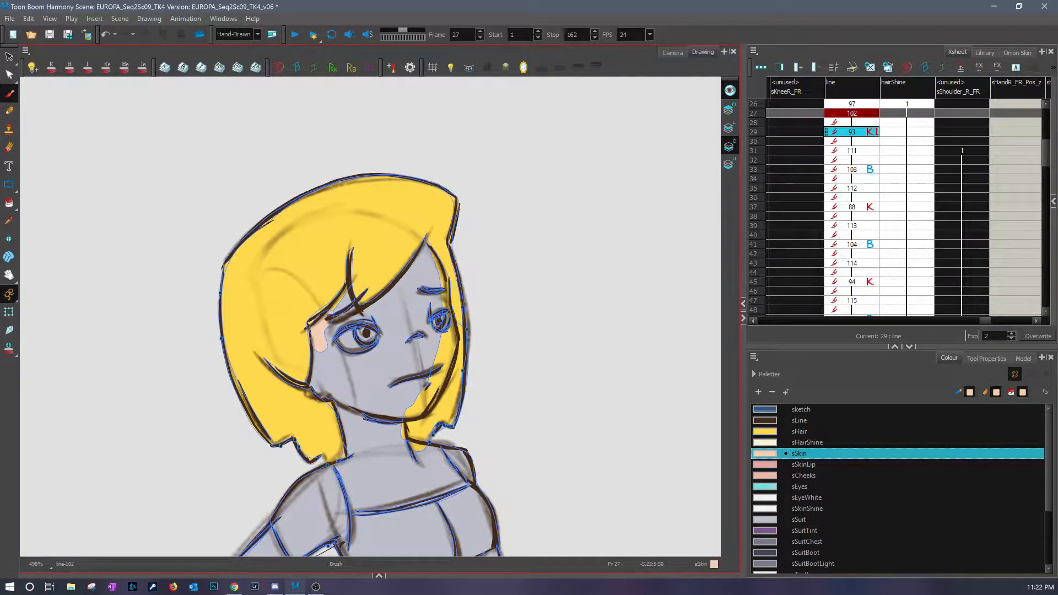
- Set the Solid Brush 4 preset's maximum size to 20 and save the preset
left_click(992, 359)
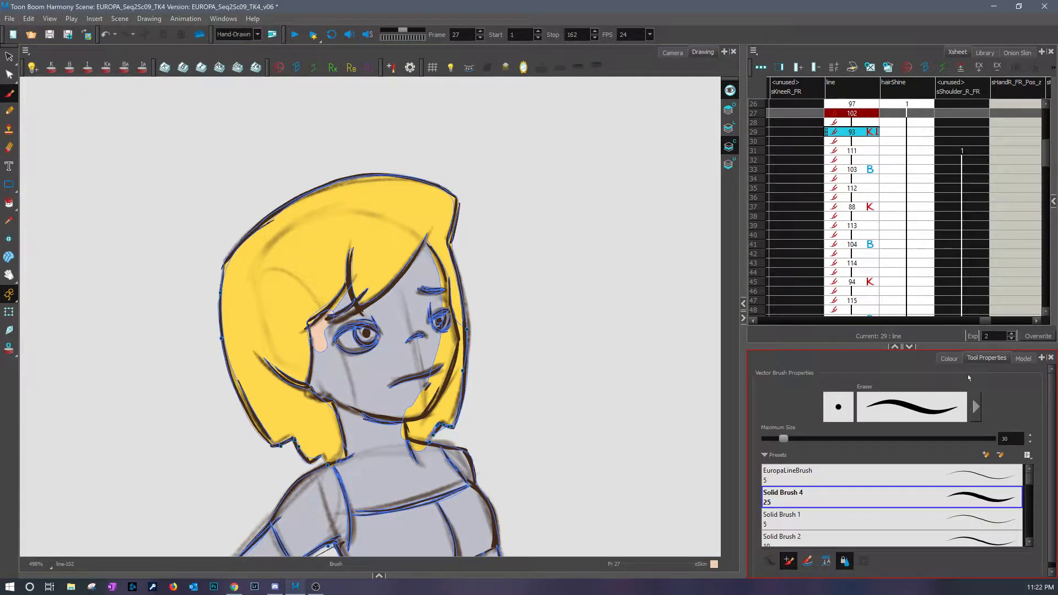
left_click(984, 496)
left_click(976, 407)
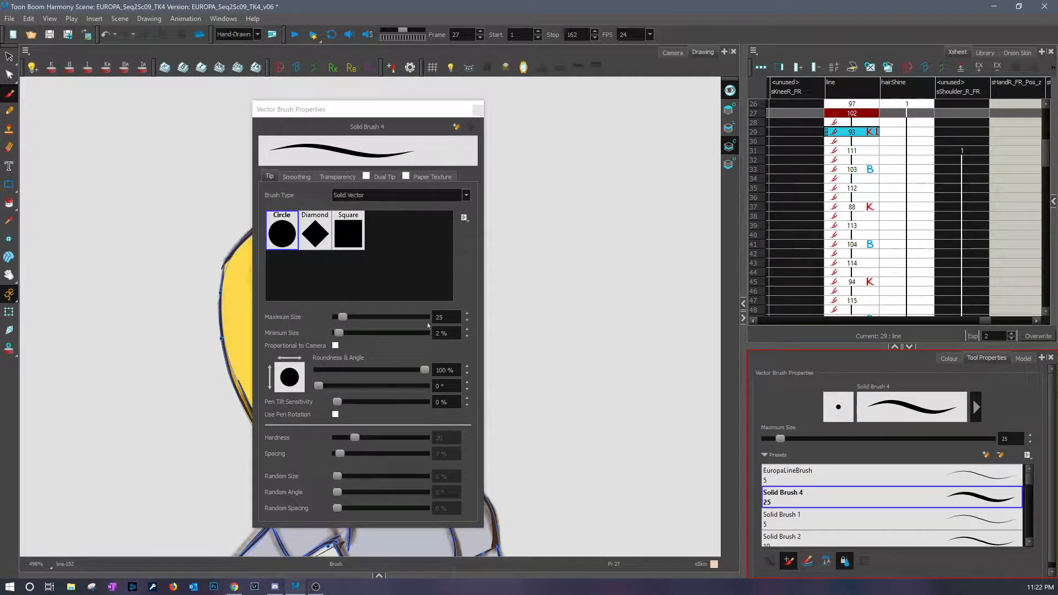
left_click(468, 324)
left_click(468, 325)
left_click(468, 324)
left_click(468, 325)
left_click(468, 324)
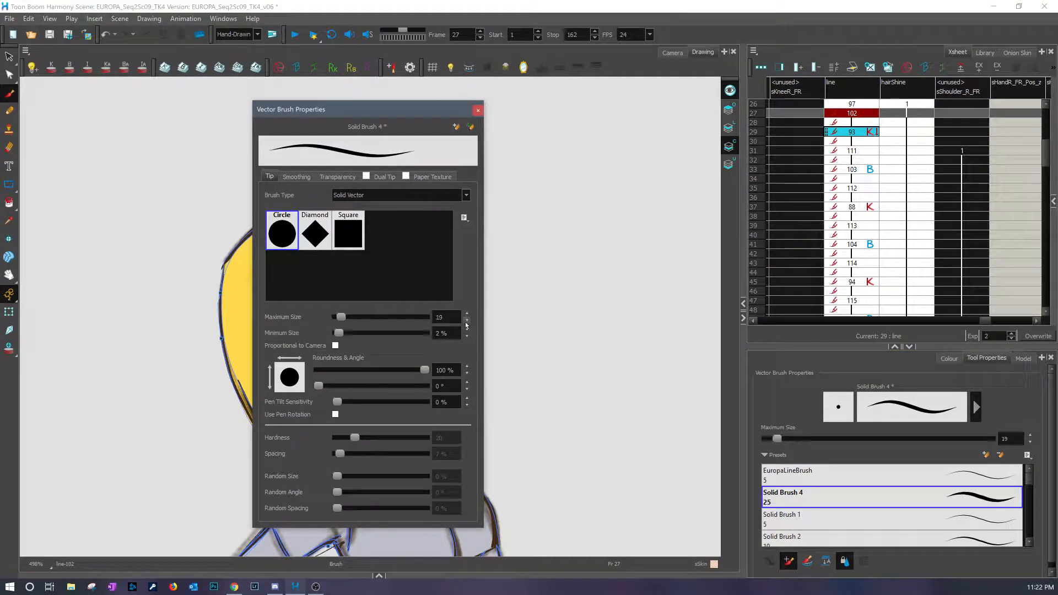
left_click(468, 320)
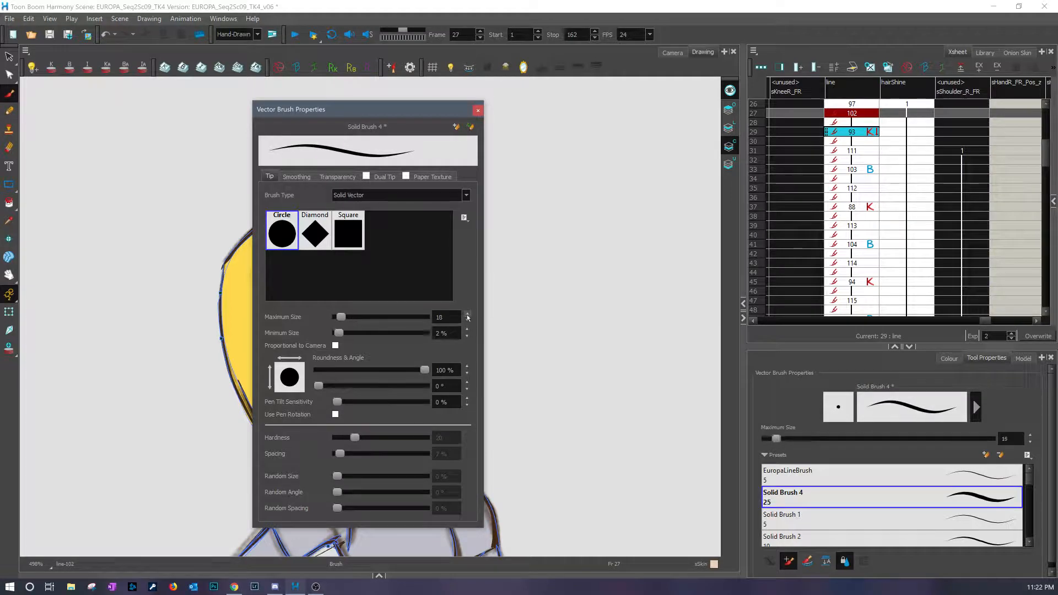
left_click(467, 314)
left_click(468, 315)
left_click(470, 126)
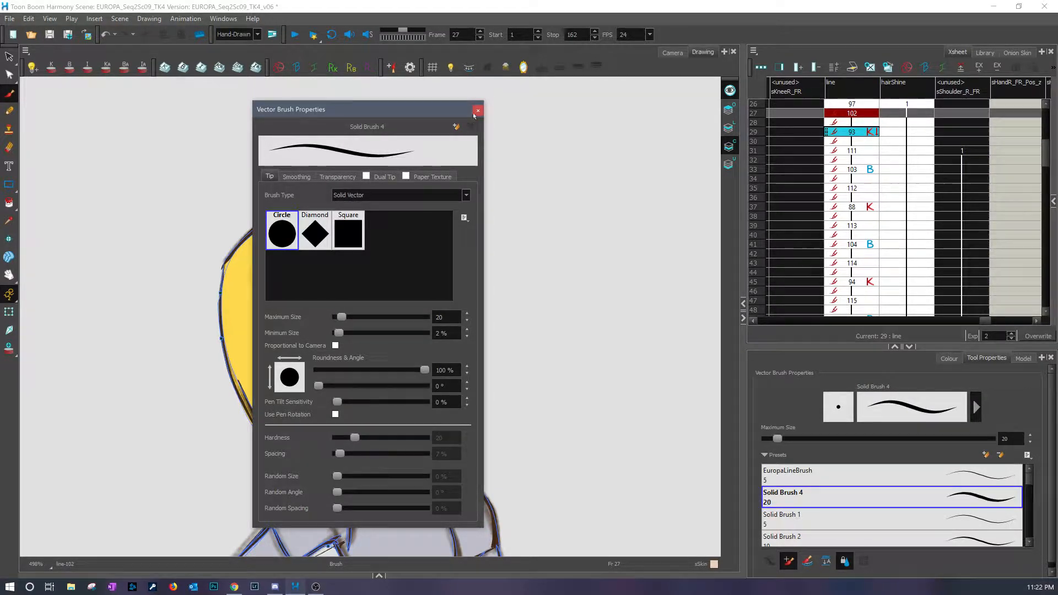
left_click(478, 110)
- Brush sSkin between the fringe and the near eye on frame 27
mouse_move(324, 319)
left_mouse_down()
mouse_move(347, 287)
mouse_move(355, 318)
mouse_move(330, 326)
mouse_move(347, 347)
left_mouse_up()
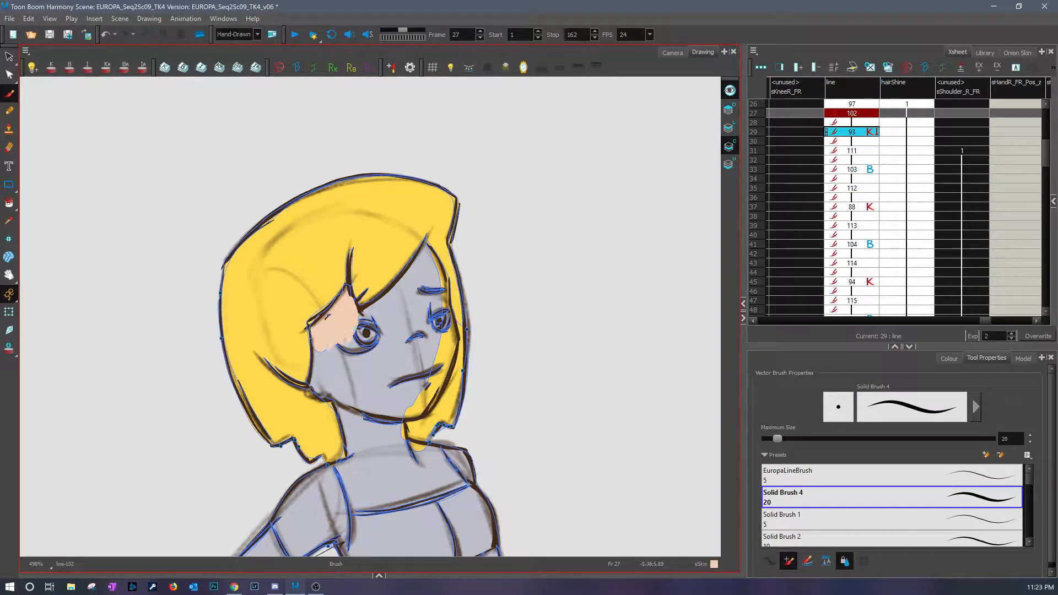
left_click(50, 18)
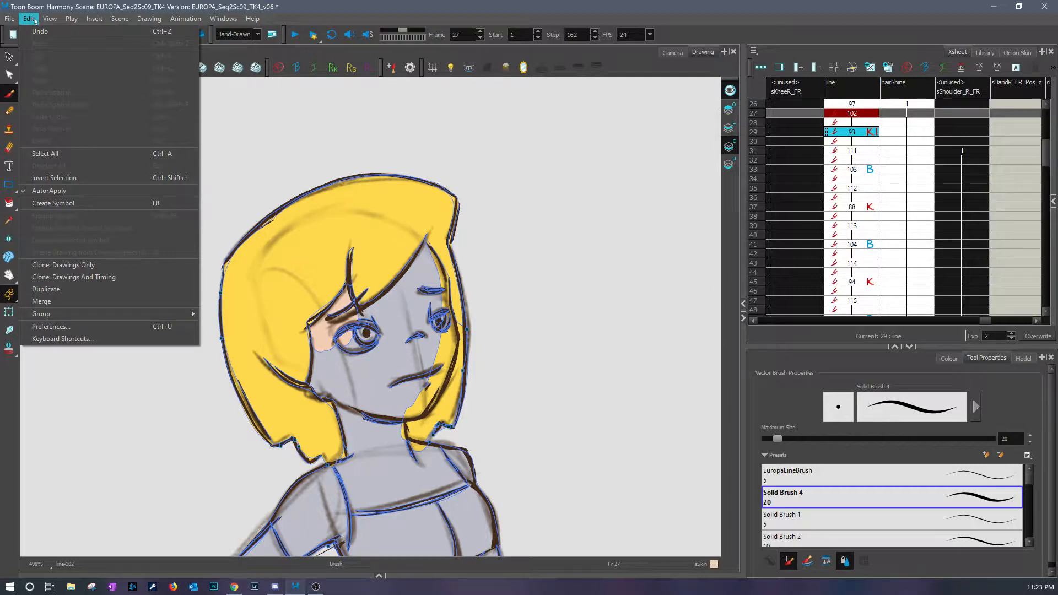
left_click(35, 20)
left_click(71, 20)
mouse_move(140, 22)
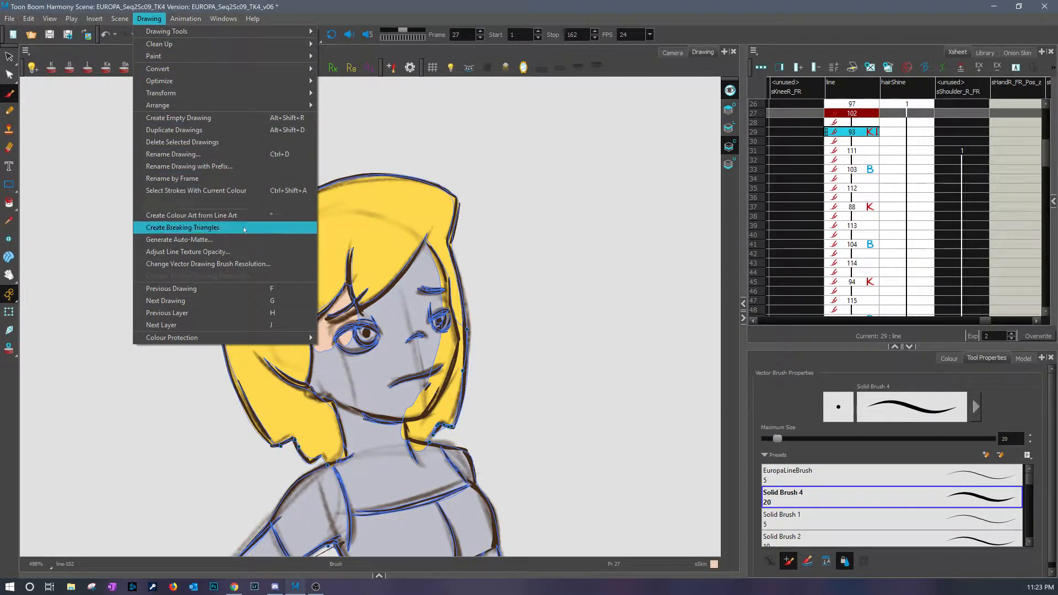
mouse_move(253, 36)
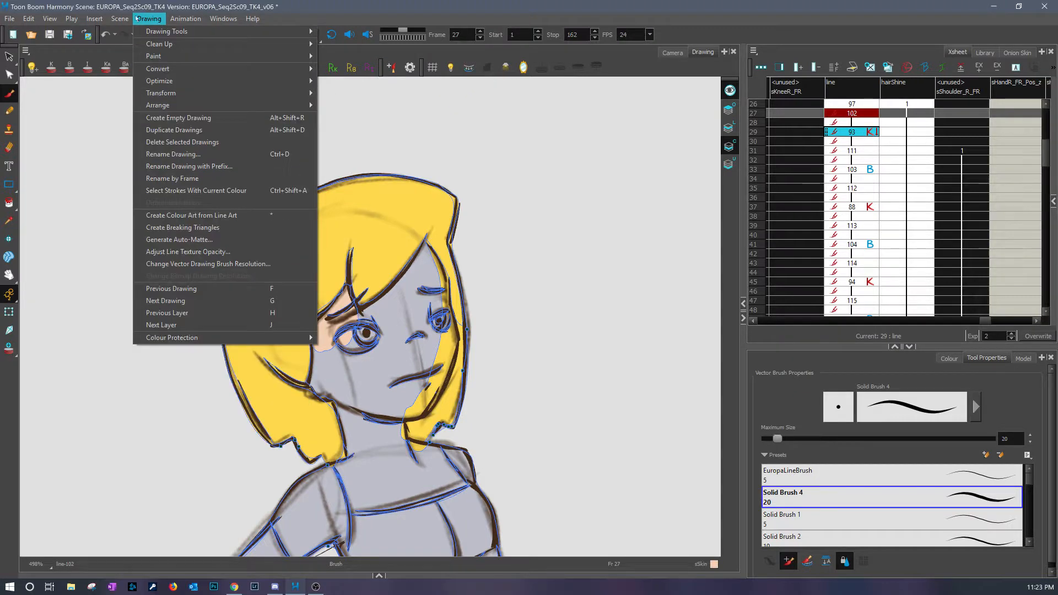
mouse_move(94, 15)
mouse_move(38, 20)
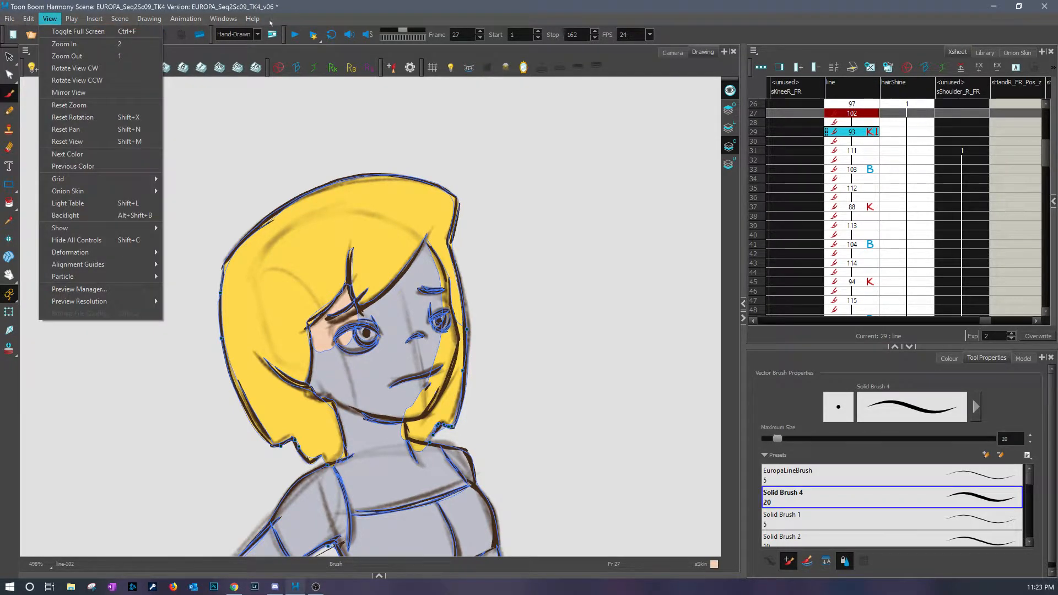
mouse_move(226, 20)
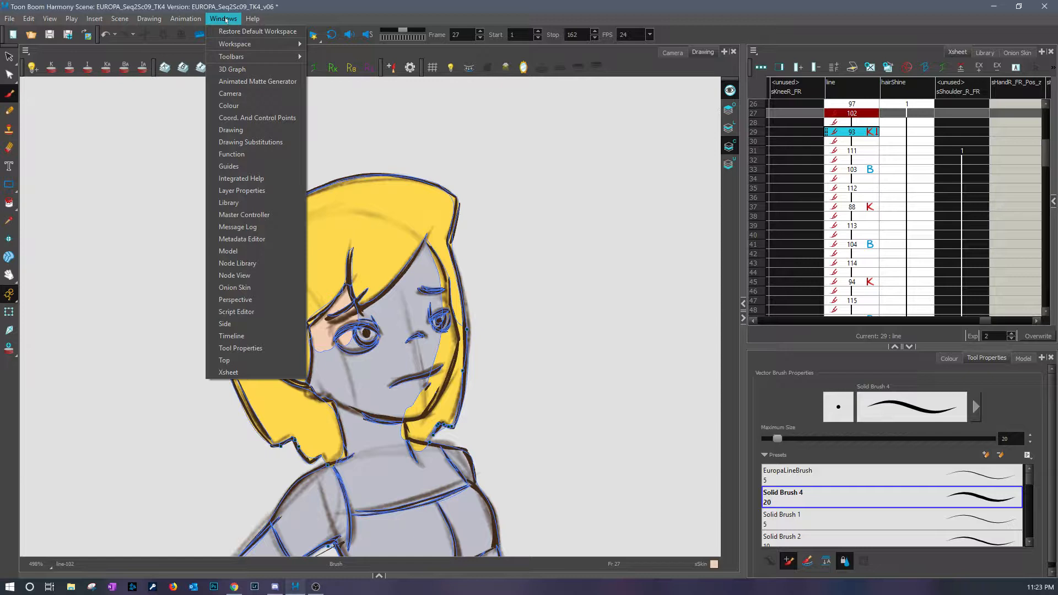
mouse_move(183, 15)
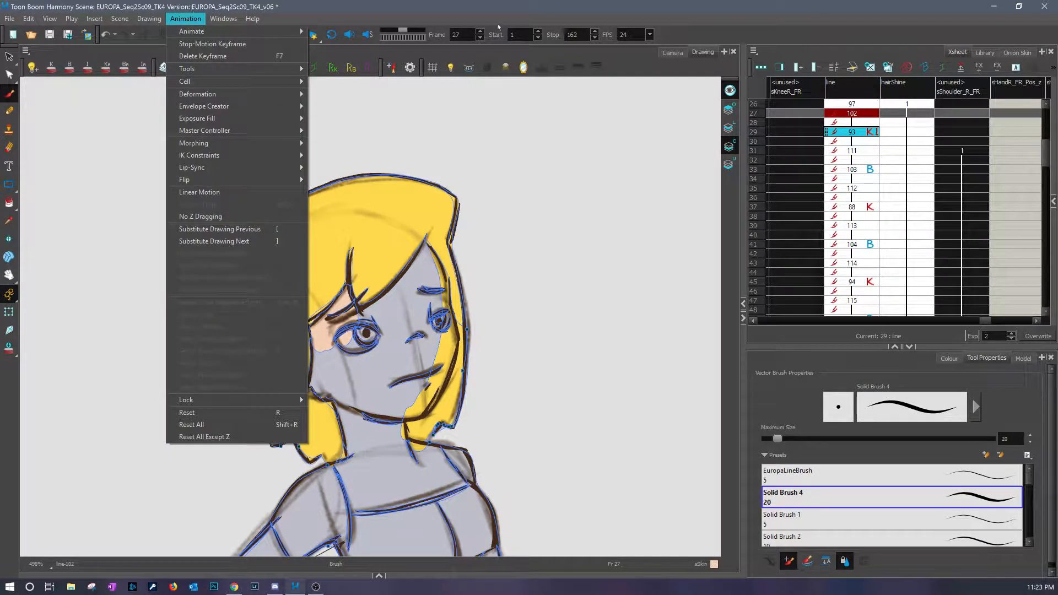
left_click(573, 46)
- Brush sSkin borders along the forehead, far cheek, neck and neckline on frame 27, redoing the cheek stroke
mouse_move(377, 310)
left_mouse_down()
mouse_move(355, 316)
mouse_move(373, 306)
left_mouse_up()
left_click_drag(343, 465, 347, 462)
left_click_drag(397, 409, 402, 456)
mouse_move(398, 410)
left_mouse_down()
mouse_move(417, 410)
mouse_move(423, 390)
mouse_move(427, 405)
mouse_move(449, 353)
mouse_move(447, 319)
left_mouse_up()
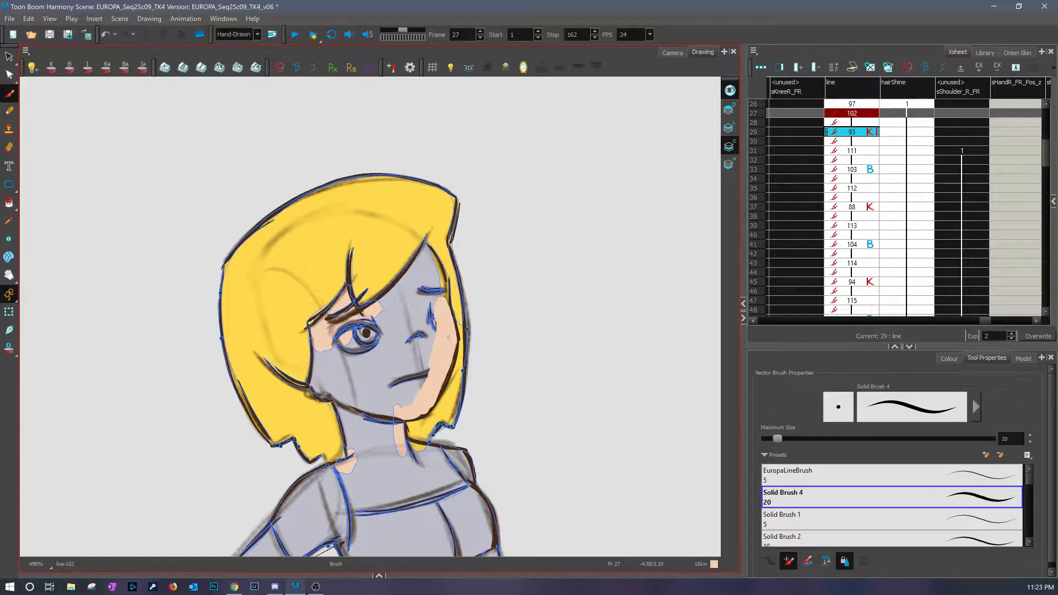
key("ctrl+z")
left_click_drag(434, 260, 442, 310)
left_click_drag(404, 457, 394, 345)
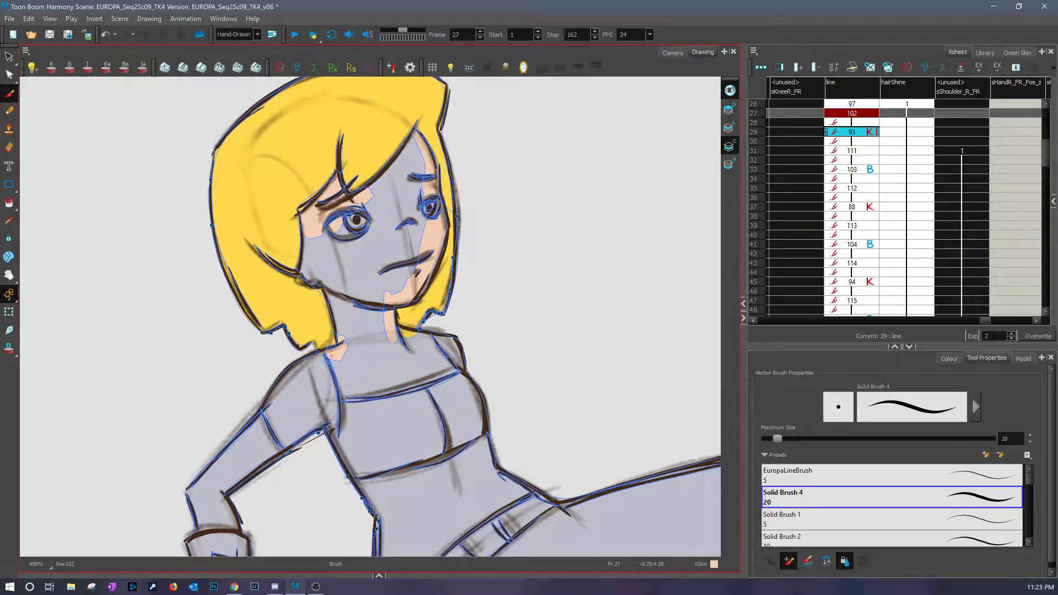
mouse_move(338, 367)
left_mouse_down()
mouse_move(325, 357)
mouse_move(340, 402)
mouse_move(457, 372)
mouse_move(427, 338)
mouse_move(390, 329)
mouse_move(424, 336)
left_mouse_up()
- Fill the face, neck and upper chest on frame 27 with sSkin
key("alt+i")
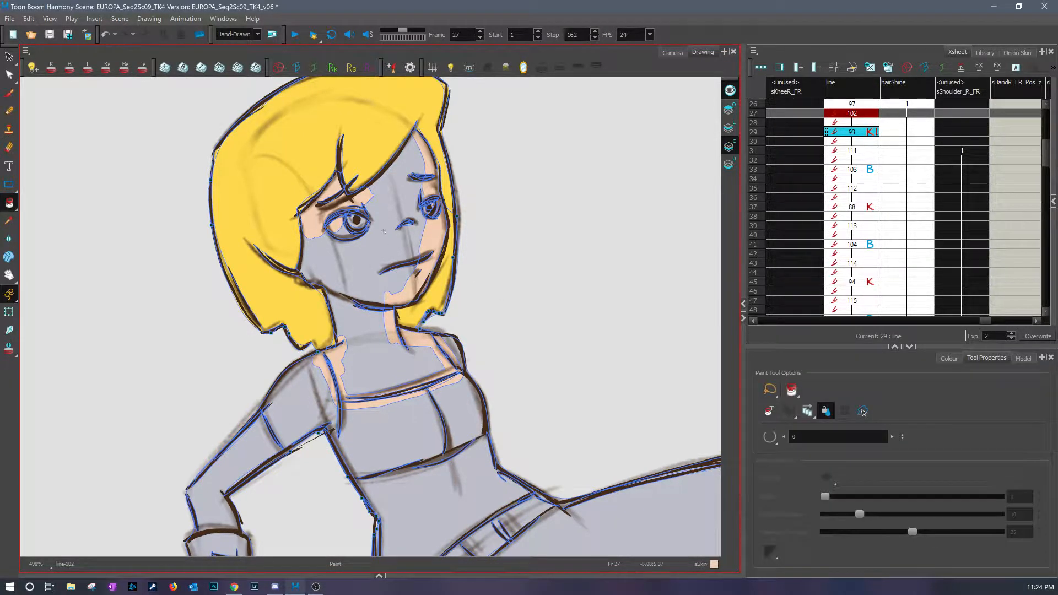
left_click(404, 360)
left_click(356, 220)
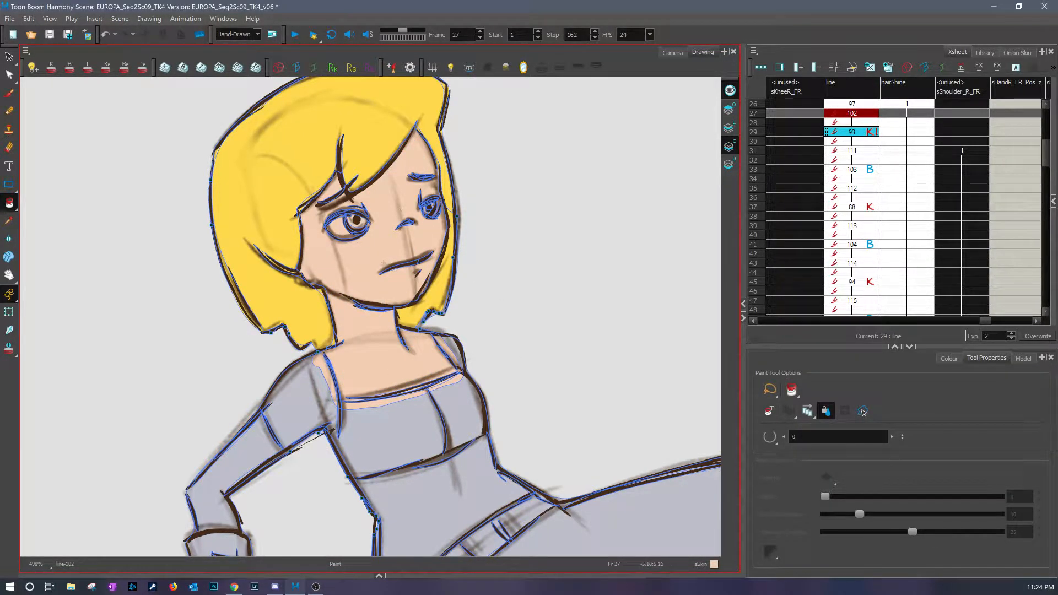
mouse_move(403, 230)
left_mouse_down()
mouse_move(374, 331)
mouse_move(411, 259)
left_mouse_up()
- Brush sSkin around the lowered hand and wrist on frame 27, fill the hand and touch up its edges
left_click(10, 93)
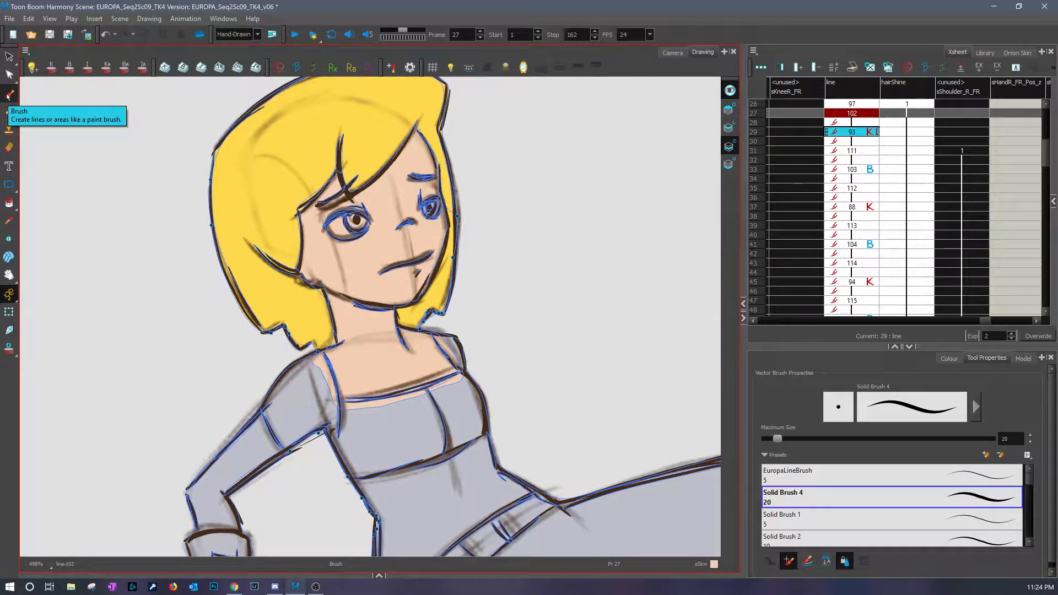
key("space")
left_click_drag(540, 469, 506, 321)
mouse_move(510, 476)
left_mouse_down()
mouse_move(500, 392)
mouse_move(541, 313)
left_mouse_up()
mouse_move(206, 347)
left_mouse_down()
mouse_move(287, 319)
mouse_move(206, 472)
left_mouse_up()
key("alt+i")
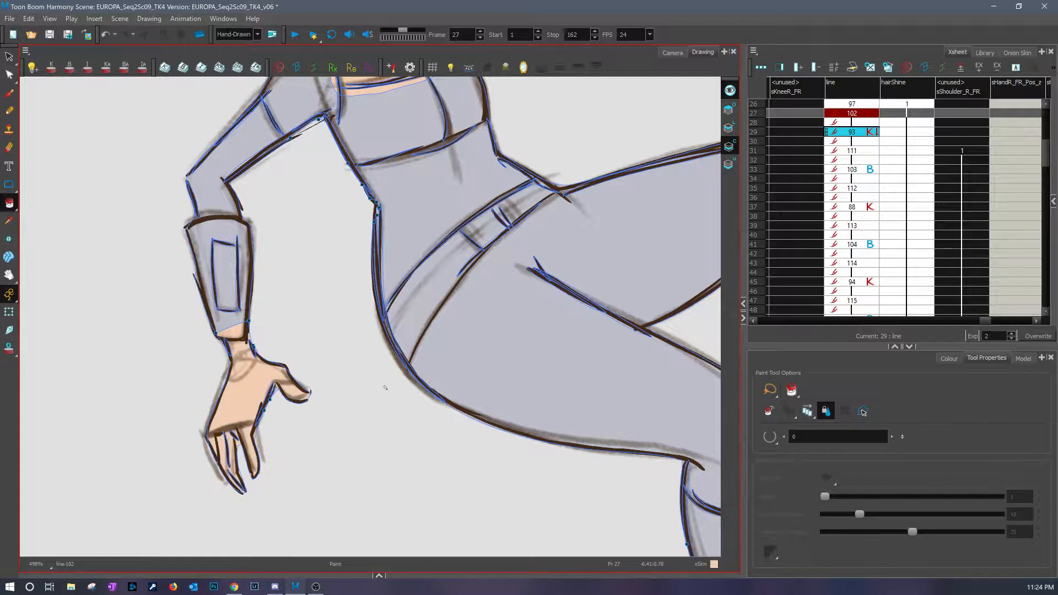
left_click(10, 93)
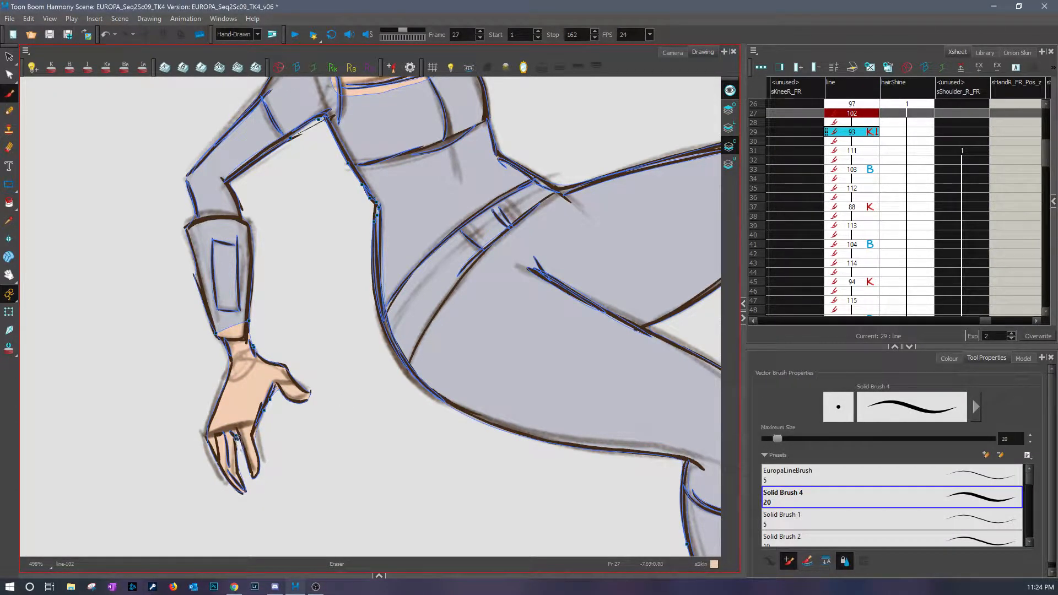
left_click_drag(278, 393, 277, 390)
left_click_drag(260, 334, 250, 349)
- Brush sSkin borders around the face, neck and neckline on frame 29 and fill those areas with sSkin
mouse_move(651, 292)
left_mouse_down()
mouse_move(479, 358)
mouse_move(330, 353)
left_mouse_up()
left_click_drag(611, 415, 623, 357)
left_click_drag(587, 255, 798, 524)
key("period")
key("period")
mouse_move(248, 228)
left_mouse_down()
mouse_move(231, 178)
mouse_move(216, 189)
mouse_move(215, 213)
mouse_move(250, 227)
mouse_move(271, 287)
mouse_move(238, 309)
mouse_move(251, 329)
mouse_move(369, 352)
mouse_move(385, 307)
mouse_move(365, 278)
mouse_move(320, 282)
mouse_move(303, 242)
mouse_move(334, 234)
mouse_move(353, 194)
mouse_move(354, 113)
mouse_move(338, 87)
mouse_move(221, 160)
left_mouse_up()
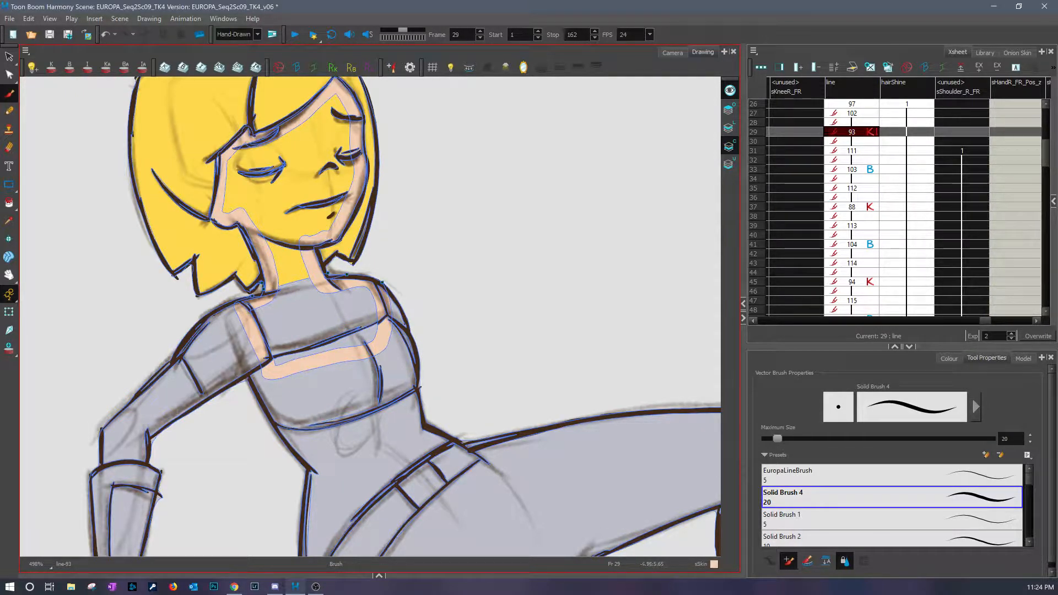
left_click(9, 203)
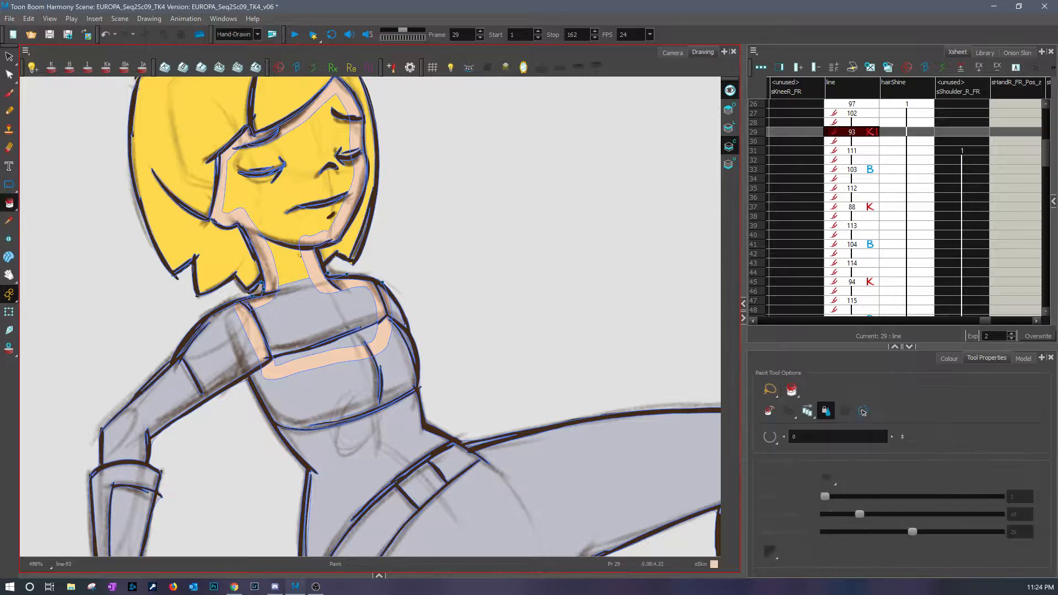
left_click(318, 318)
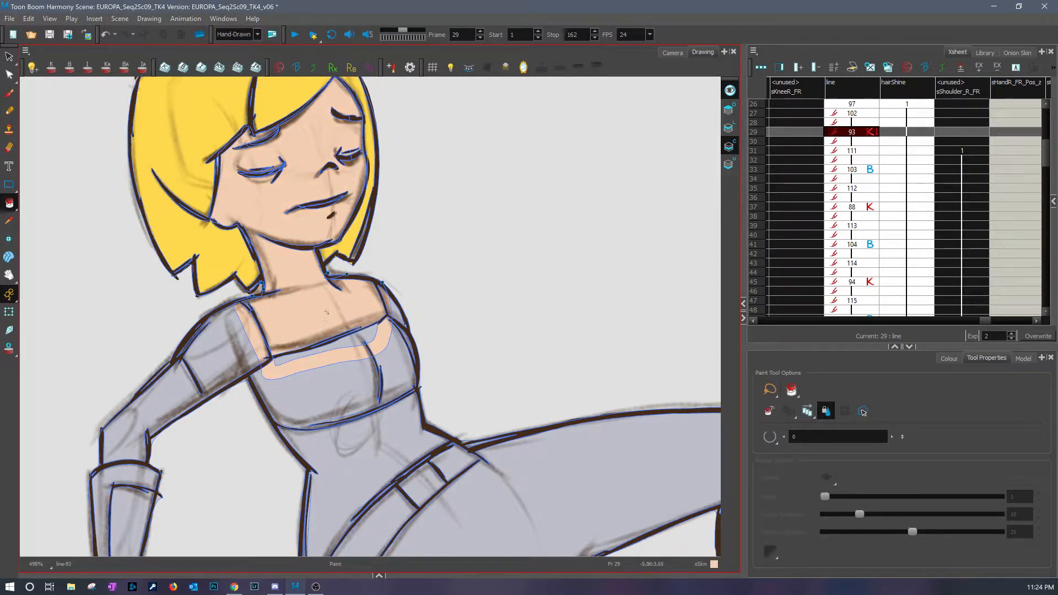
- Brush an sSkin border across the lowered wrist on frame 29, then fill the hand and the gap below the neckline
key("alt+b")
left_click_drag(366, 353, 443, 121)
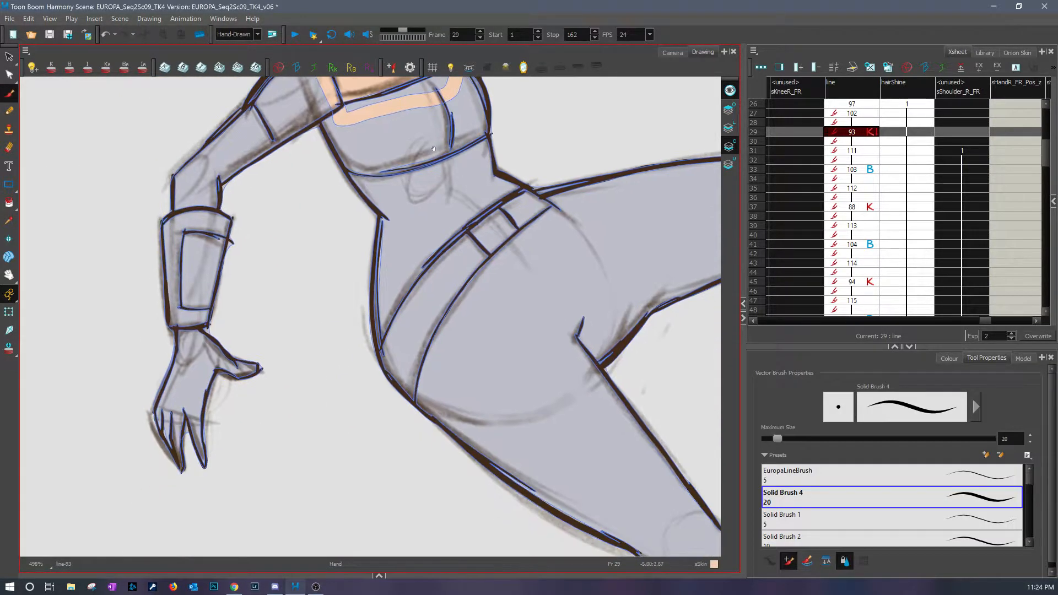
left_click_drag(166, 330, 234, 325)
left_click(9, 203)
left_click(212, 375)
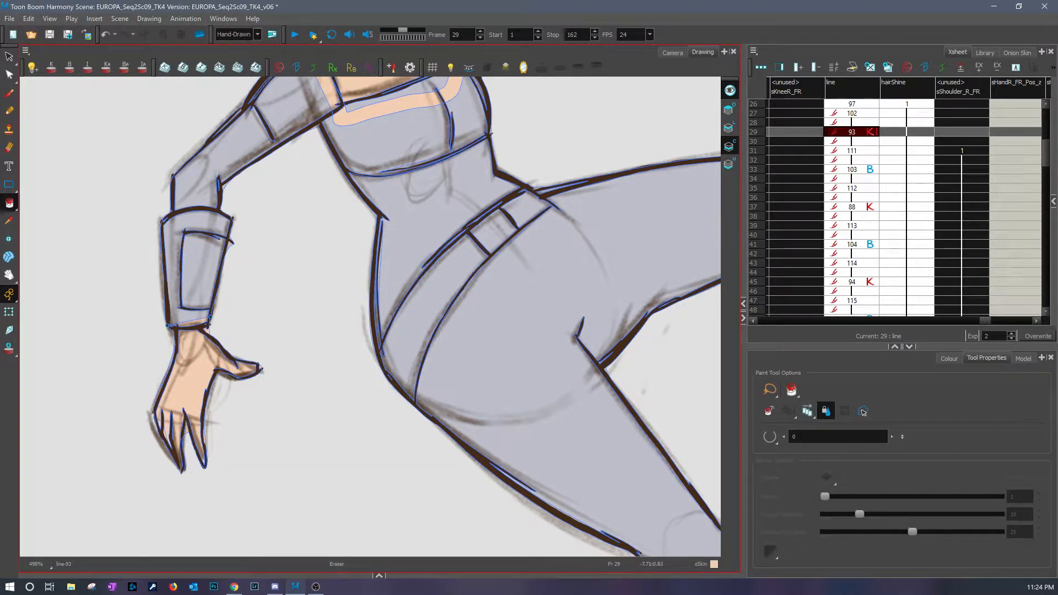
left_click_drag(530, 224, 398, 400)
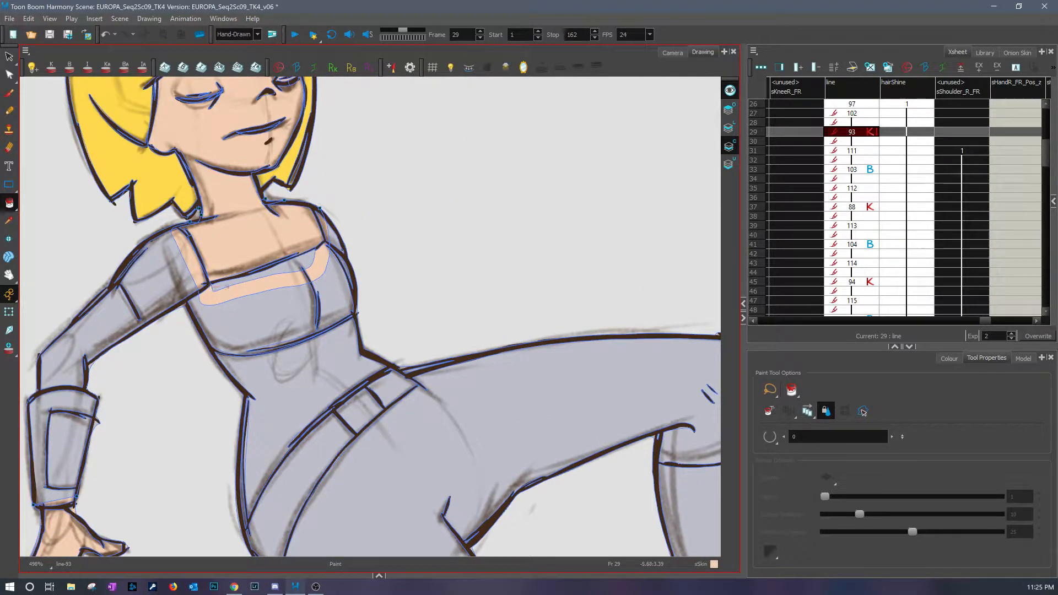
left_click(259, 280)
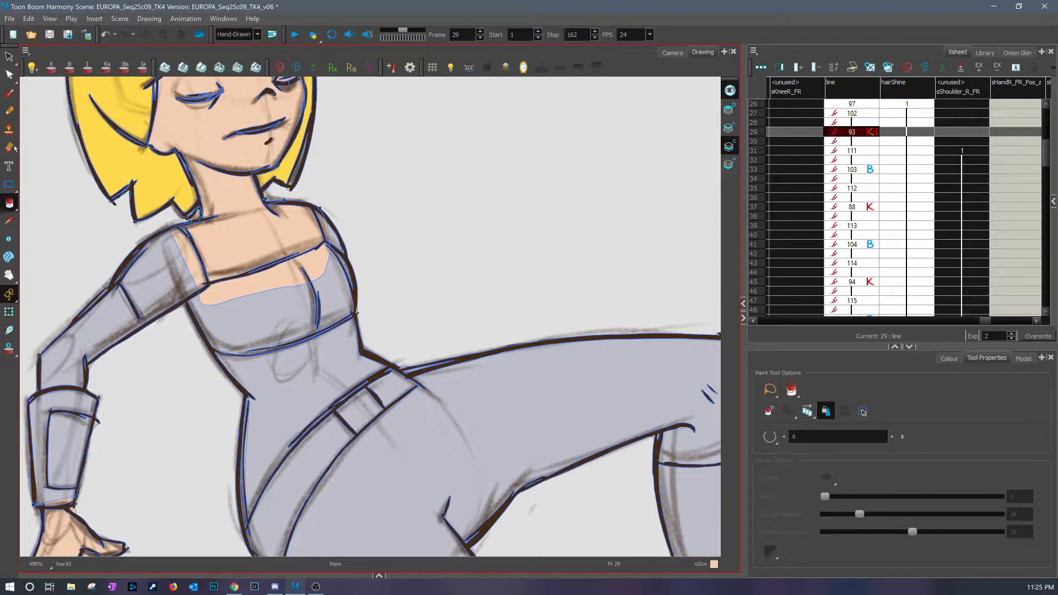
- Brush sSkin borders around the face, neck, shoulder and neckline on frame 31
left_click(9, 94)
key("g")
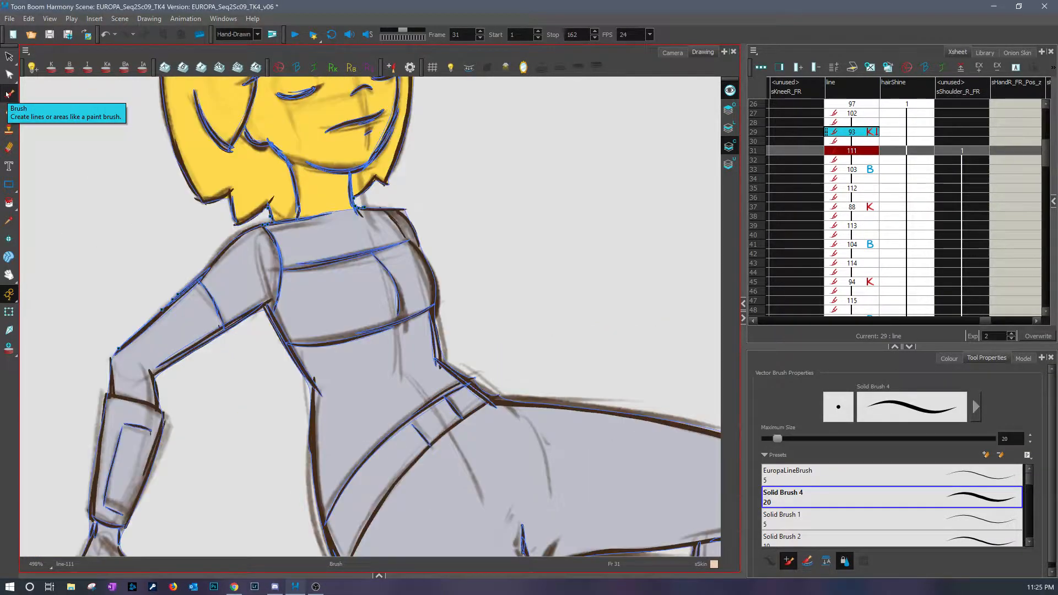
left_click_drag(468, 237, 429, 393)
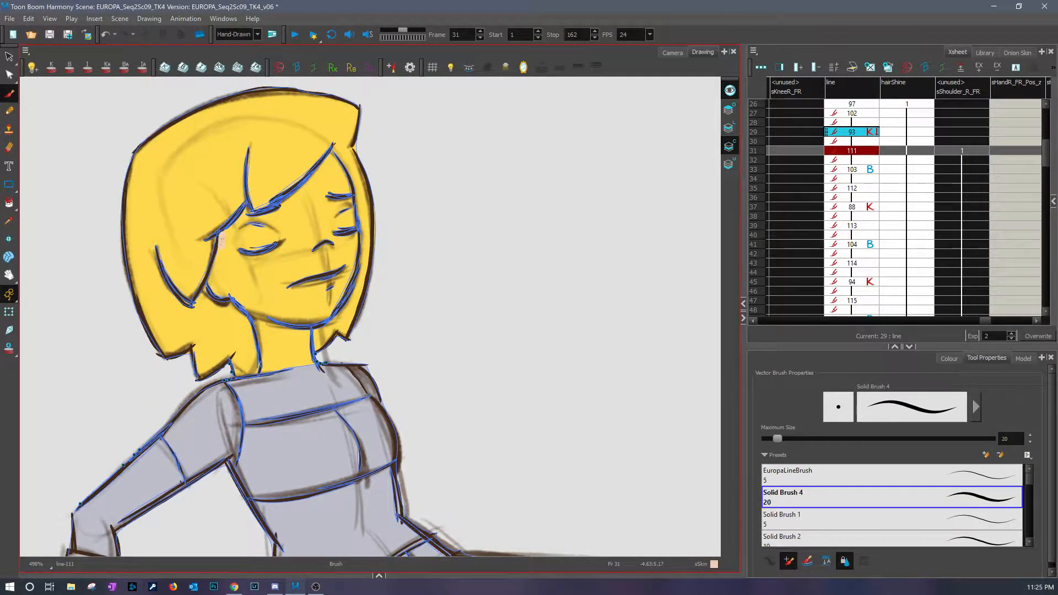
mouse_move(217, 267)
left_mouse_down()
mouse_move(212, 288)
mouse_move(254, 315)
mouse_move(265, 344)
left_mouse_up()
mouse_move(267, 373)
left_mouse_down()
mouse_move(219, 389)
mouse_move(232, 464)
mouse_move(376, 421)
mouse_move(363, 365)
mouse_move(307, 370)
mouse_move(302, 312)
mouse_move(306, 324)
mouse_move(324, 317)
mouse_move(352, 251)
mouse_move(345, 187)
mouse_move(327, 157)
mouse_move(265, 212)
mouse_move(219, 236)
left_mouse_up()
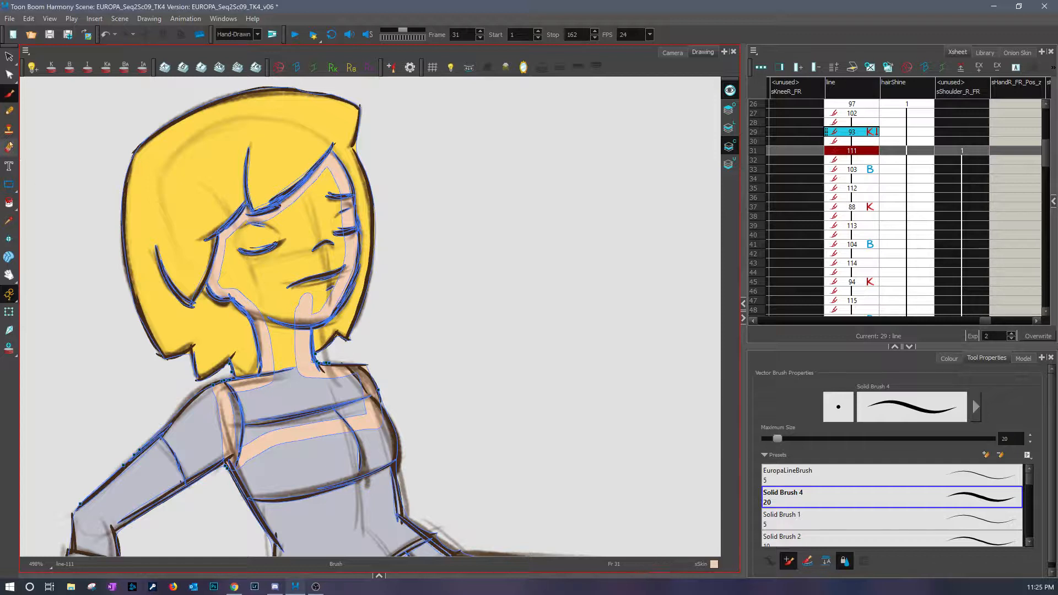
- Fill the face, neck and upper chest on frame 31 with sSkin, undoing the fill that covers the hair
left_click(9, 203)
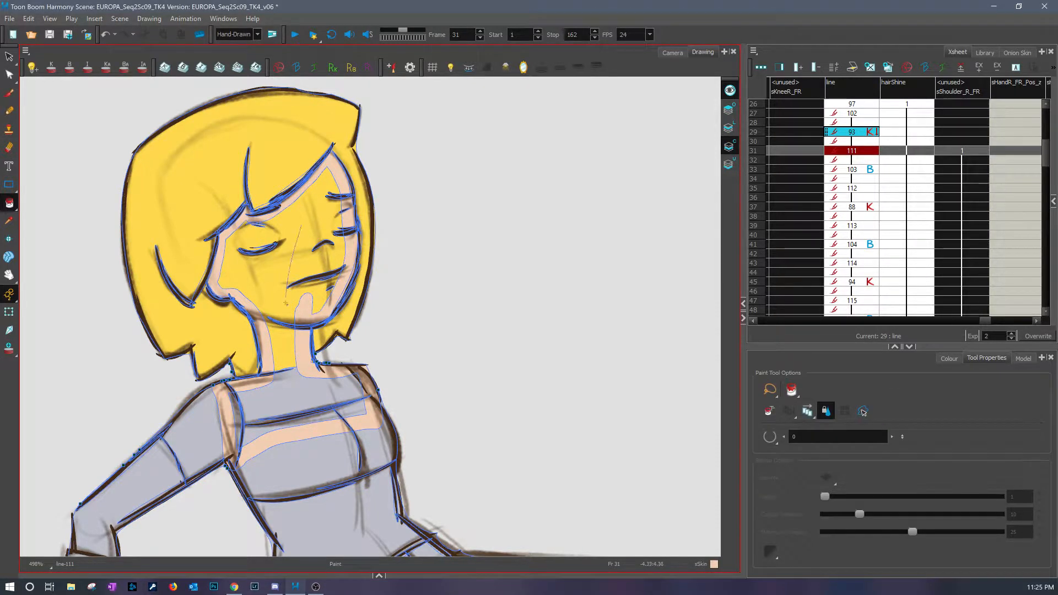
left_click(863, 412)
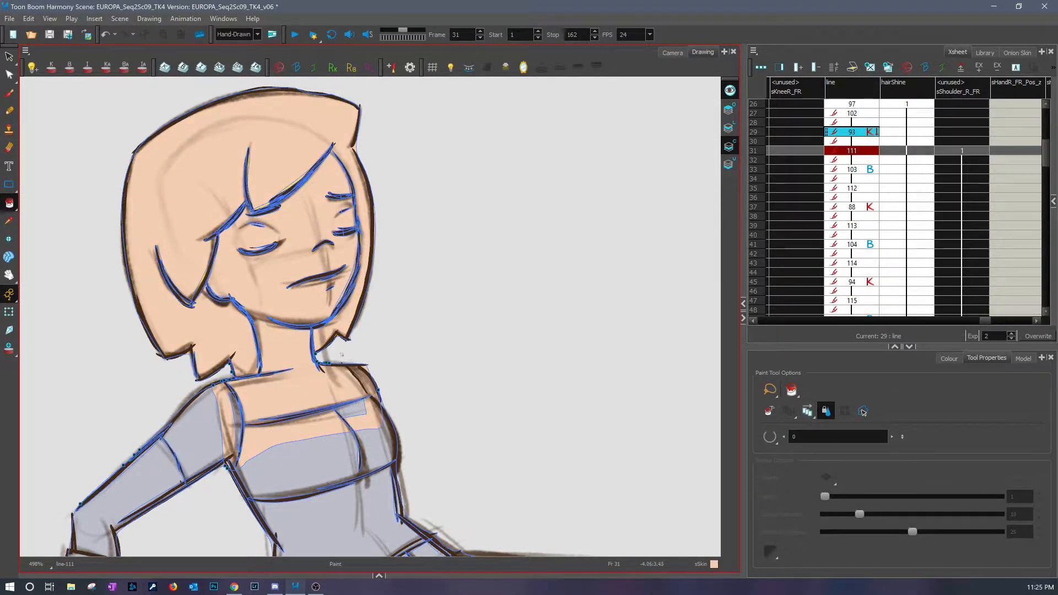
left_click(105, 34)
left_click(291, 387)
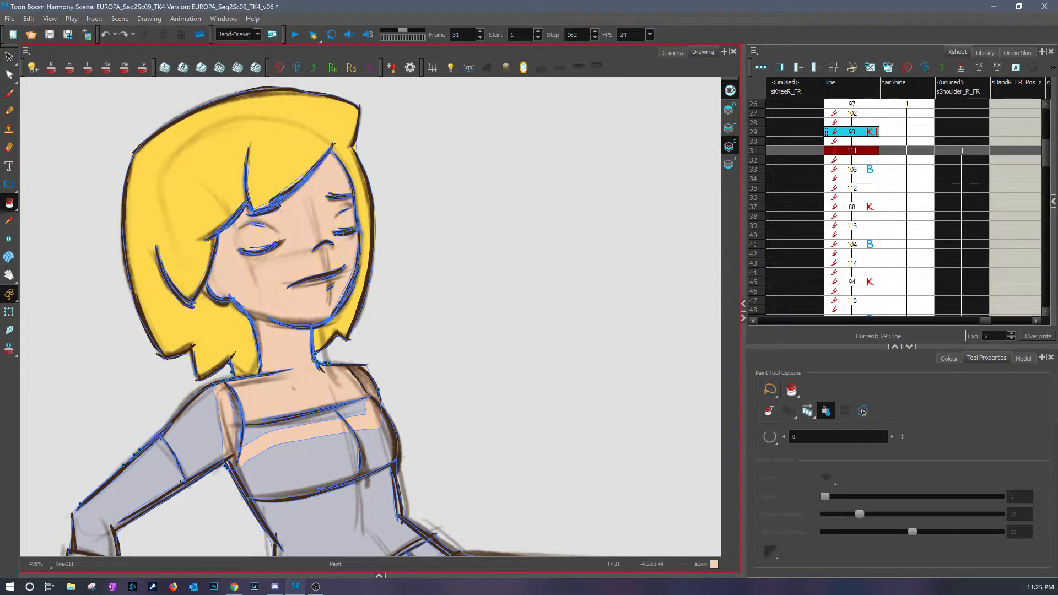
left_click(364, 405)
left_click_drag(511, 430, 506, 393)
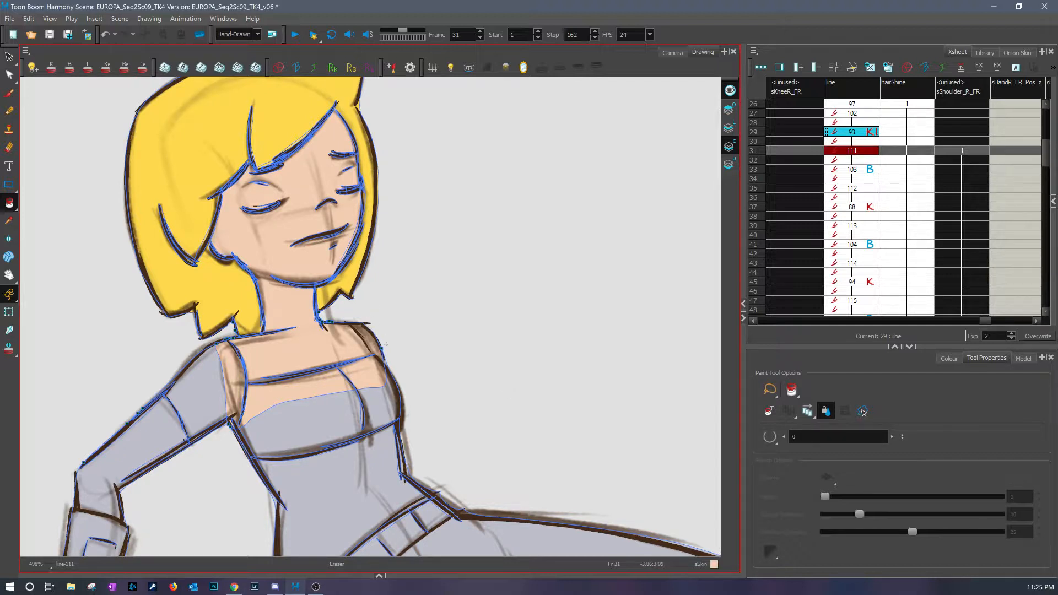
mouse_move(435, 389)
left_mouse_down()
mouse_move(474, 323)
mouse_move(483, 327)
left_mouse_up()
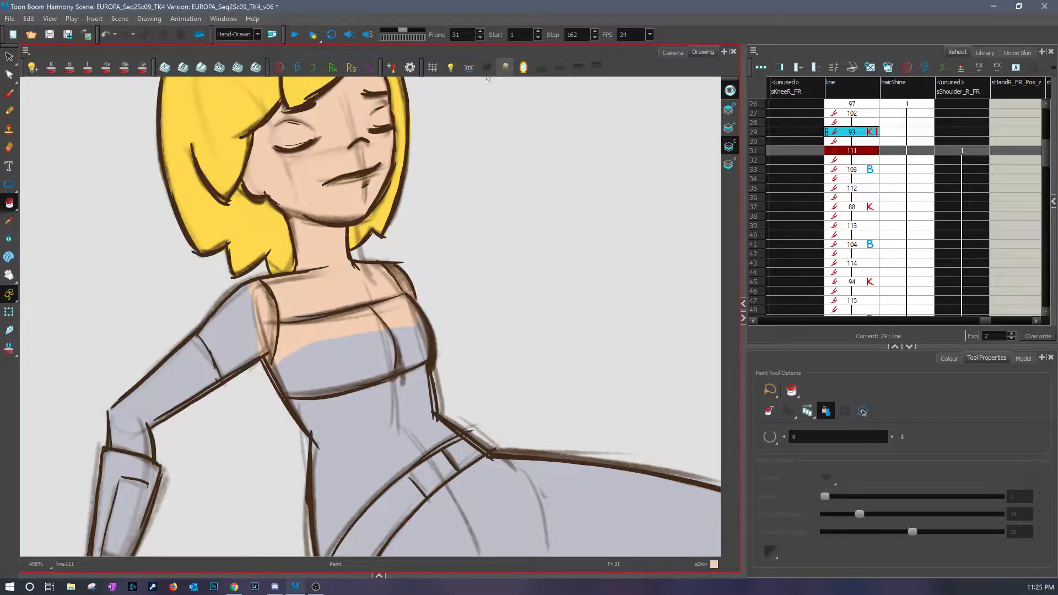
left_click(523, 67)
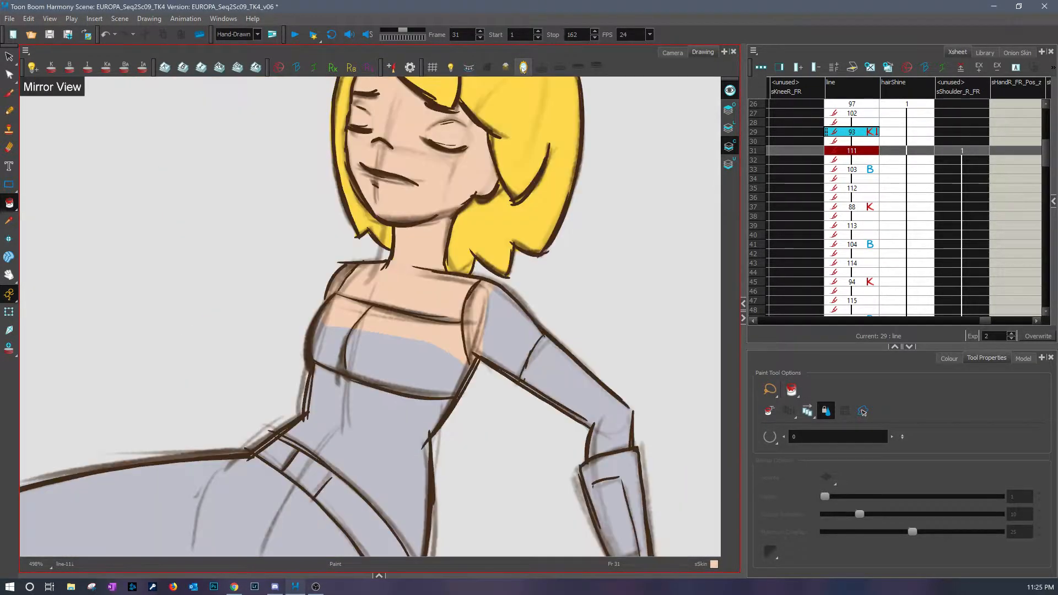
left_click(523, 67)
left_click(523, 67)
left_click(523, 67)
left_click(505, 68)
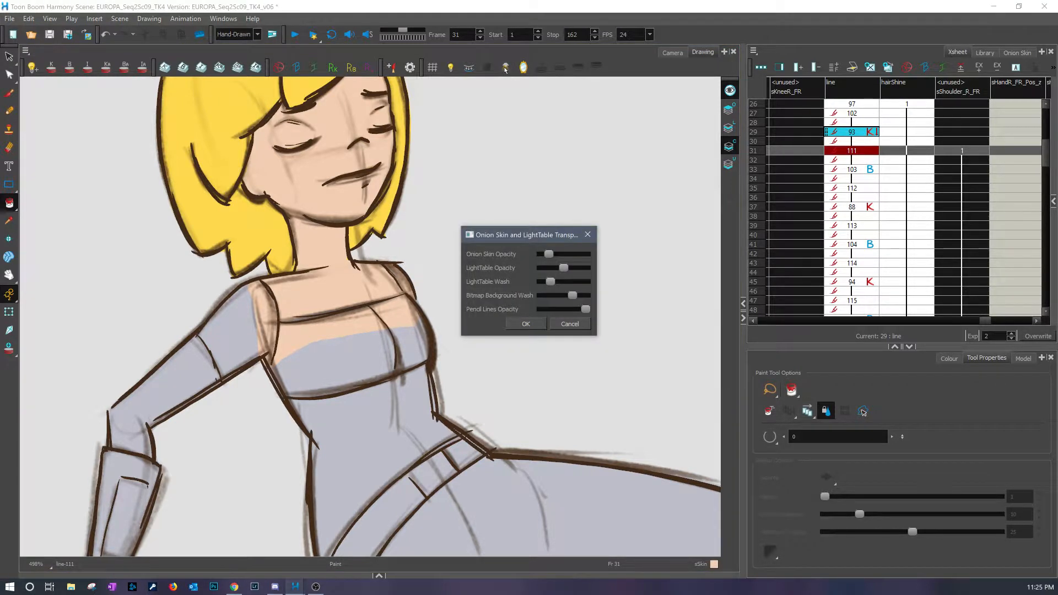
left_click(525, 324)
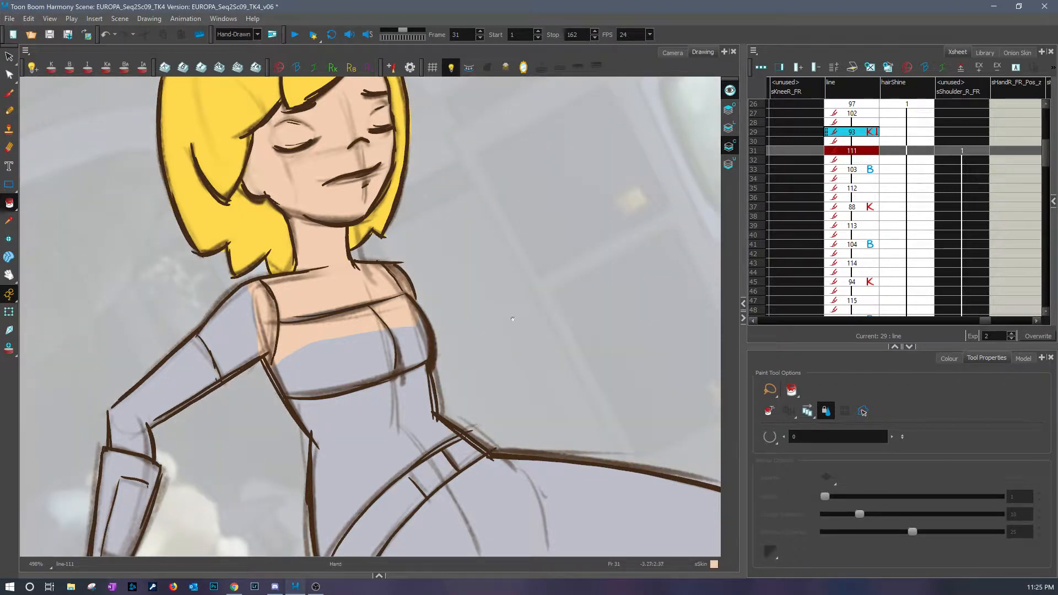
- Brush an sSkin border across the lowered wrist on frame 31, fill the hand and show the stroke outlines again
scroll(513, 318, "down", 5)
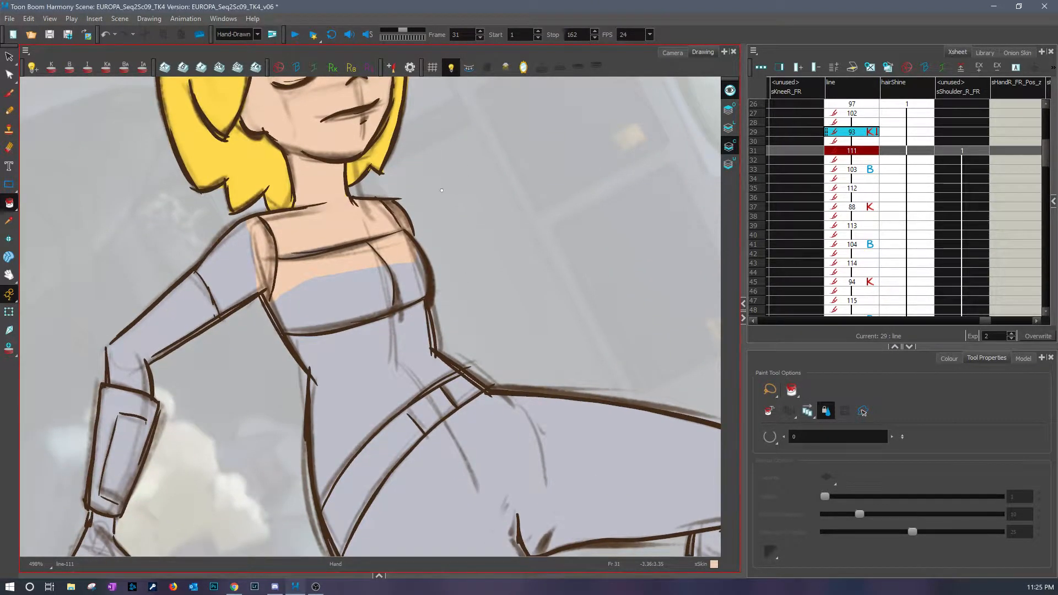
left_click_drag(451, 194, 433, 210)
left_click(9, 95)
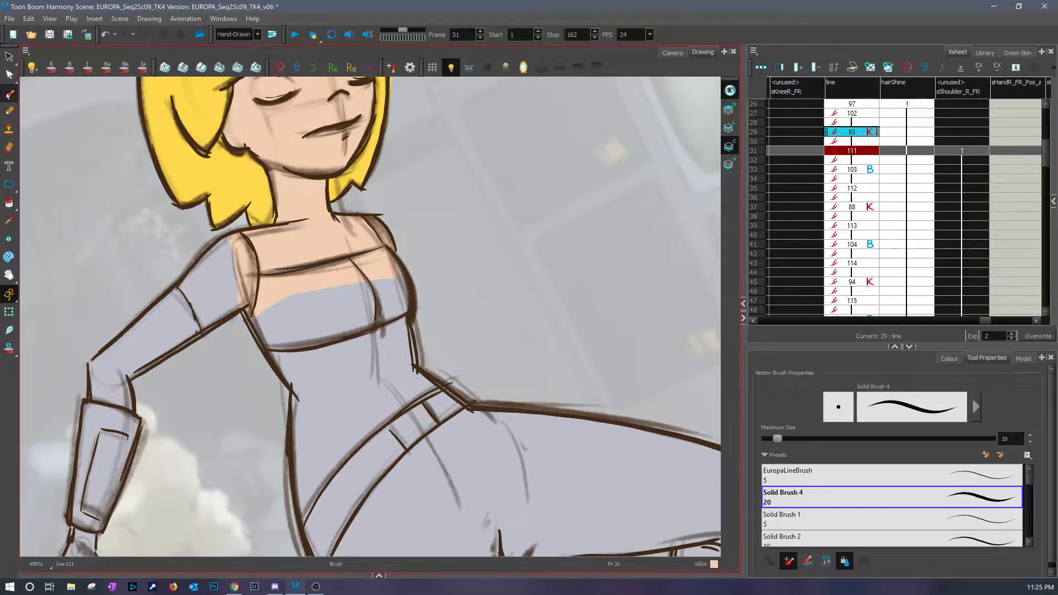
key("e")
left_click_drag(529, 380, 634, 206)
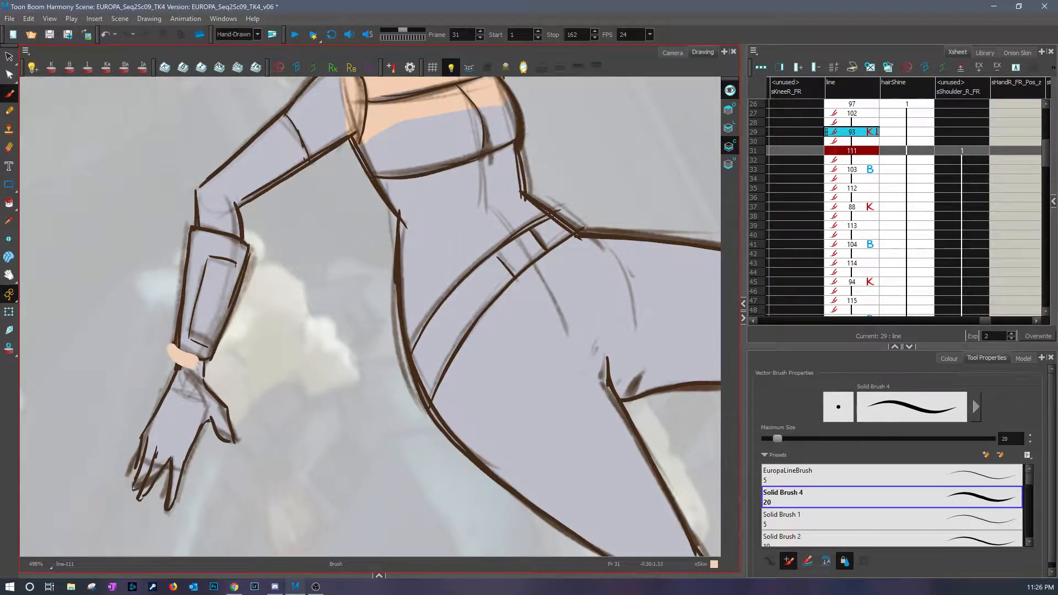
left_click(9, 203)
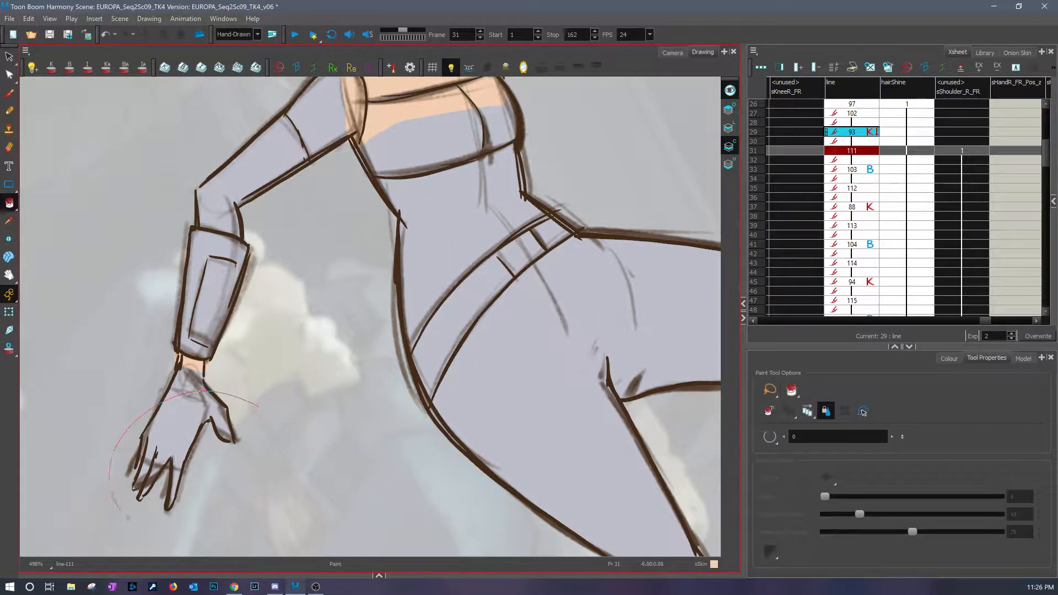
left_click(182, 425)
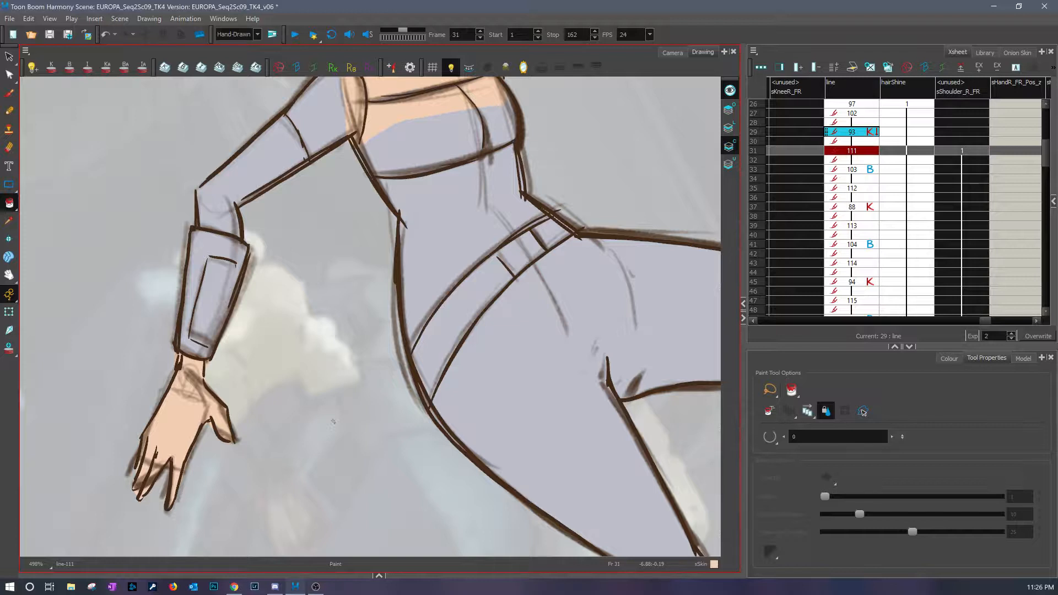
key("k")
- Advance to frame 33 with the Brush tool active and turn off the light table
left_click_drag(497, 344, 410, 374)
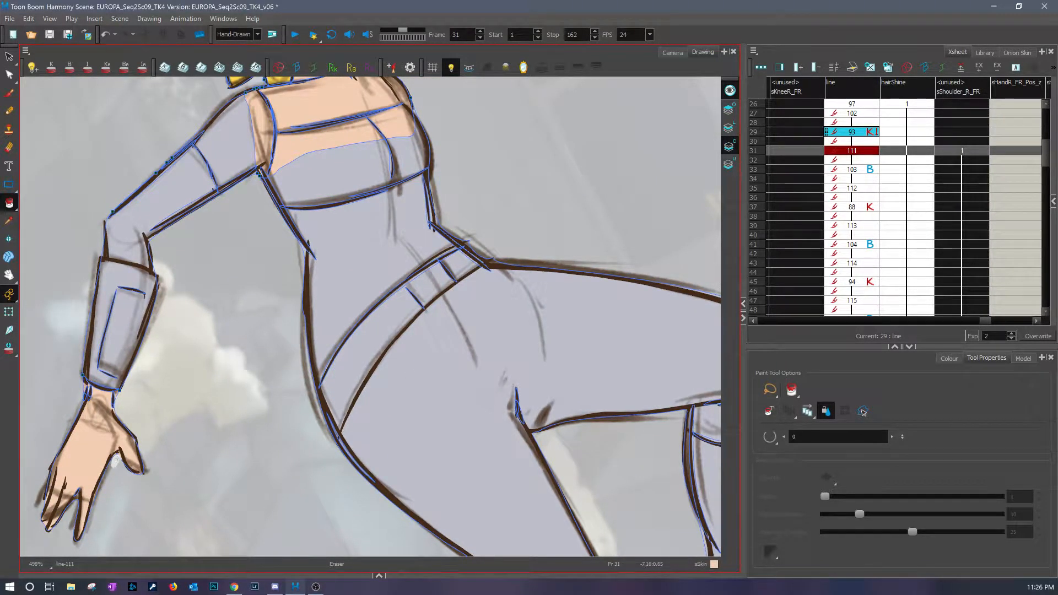
left_click_drag(473, 355, 404, 433)
key("period")
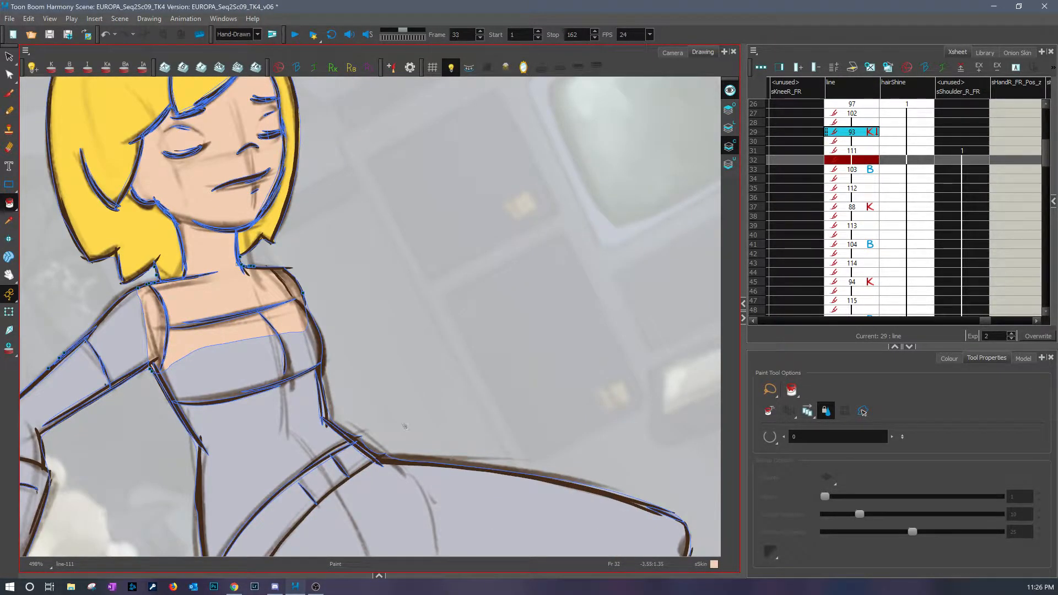
key("period")
left_click_drag(482, 361, 506, 414)
key("alt+b")
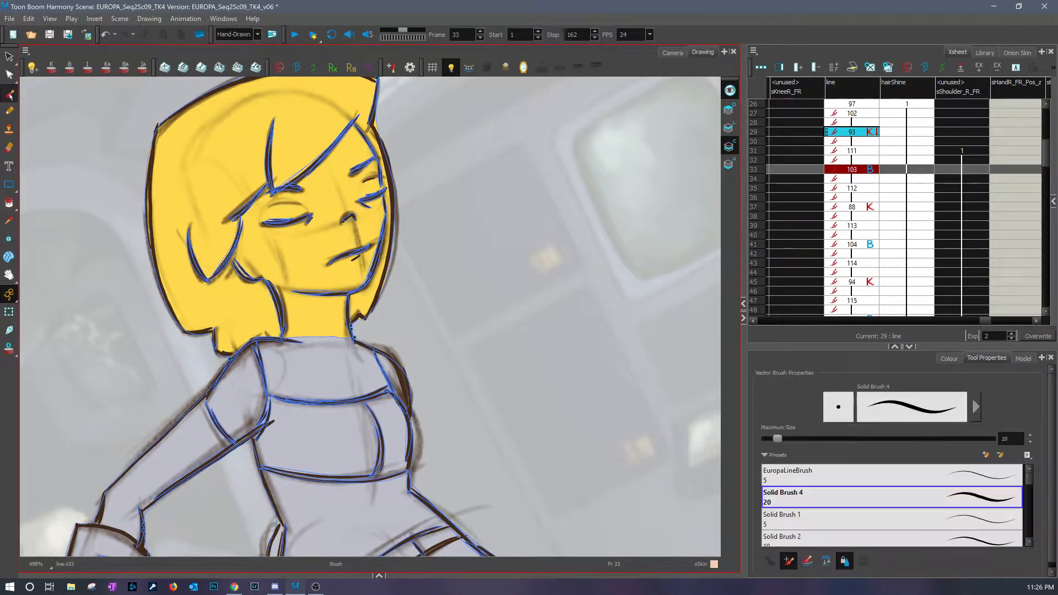
left_click(447, 70)
- Brush sSkin borders along the neck, neckline, far cheek and hairline on frame 33
left_click_drag(448, 261, 484, 291)
mouse_move(277, 242)
left_mouse_down()
mouse_move(270, 286)
mouse_move(277, 301)
mouse_move(304, 302)
mouse_move(326, 369)
mouse_move(288, 380)
mouse_move(283, 440)
mouse_move(414, 442)
mouse_move(396, 373)
mouse_move(371, 355)
mouse_move(373, 318)
mouse_move(384, 365)
left_mouse_up()
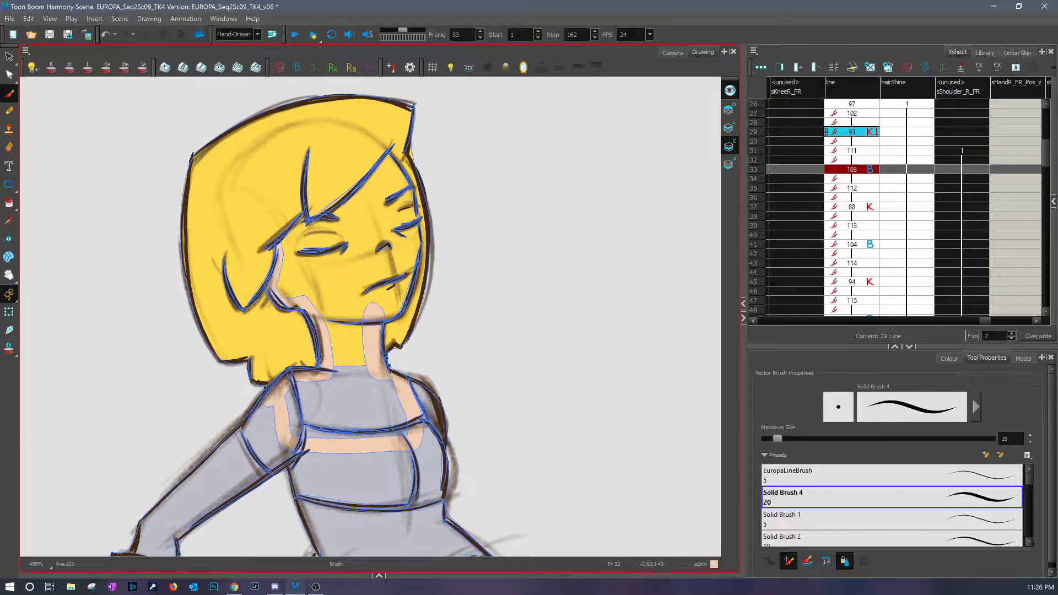
left_click_drag(388, 312, 408, 270)
mouse_move(412, 231)
left_mouse_down()
mouse_move(387, 158)
mouse_move(336, 209)
mouse_move(277, 246)
left_mouse_up()
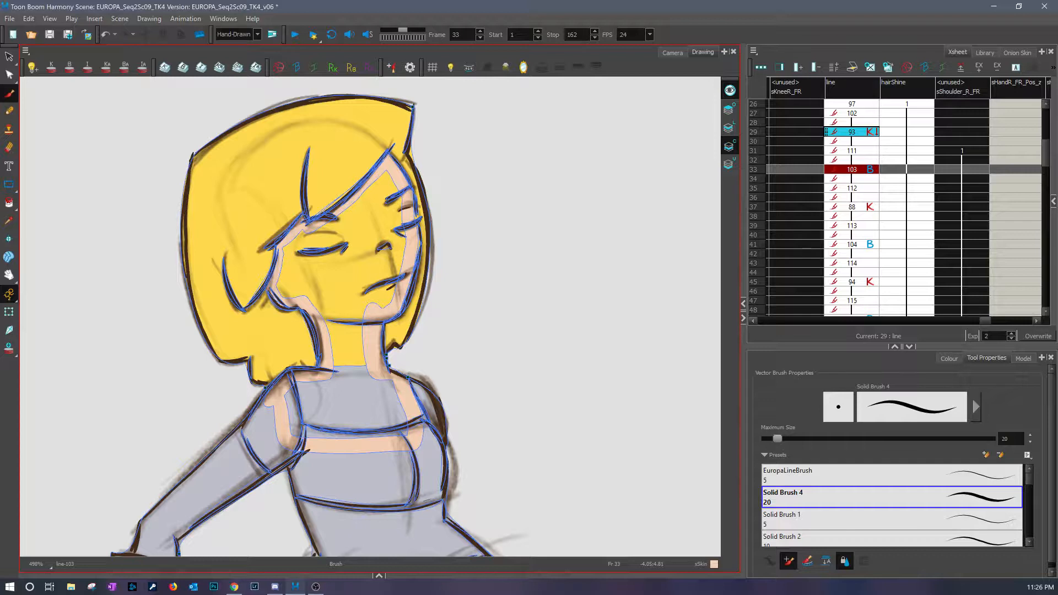
- Fill the face, neck and upper chest on frame 33 with sSkin
left_click(9, 203)
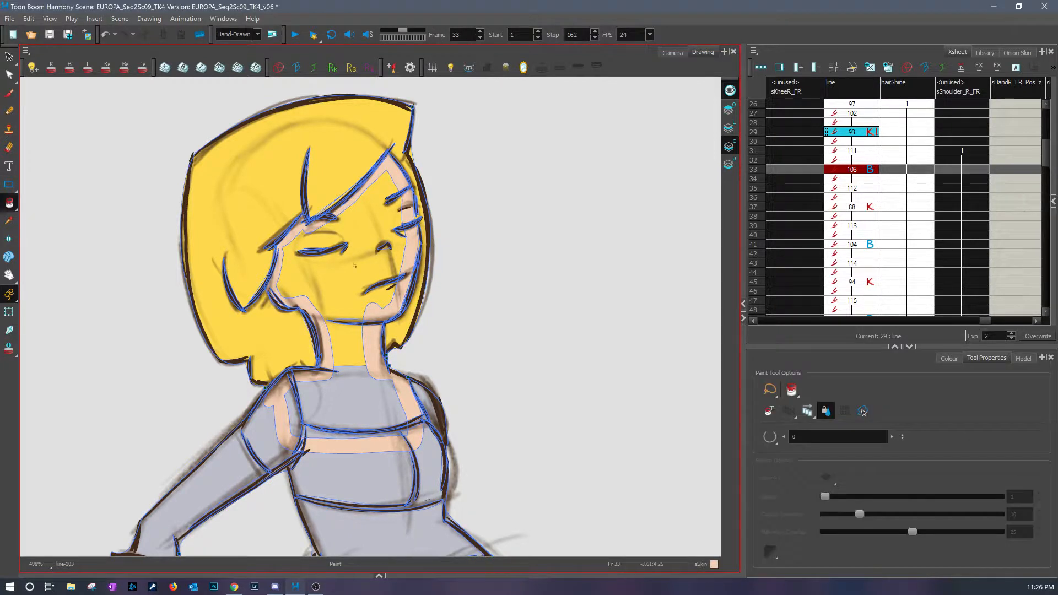
left_click(351, 409)
left_click(292, 422)
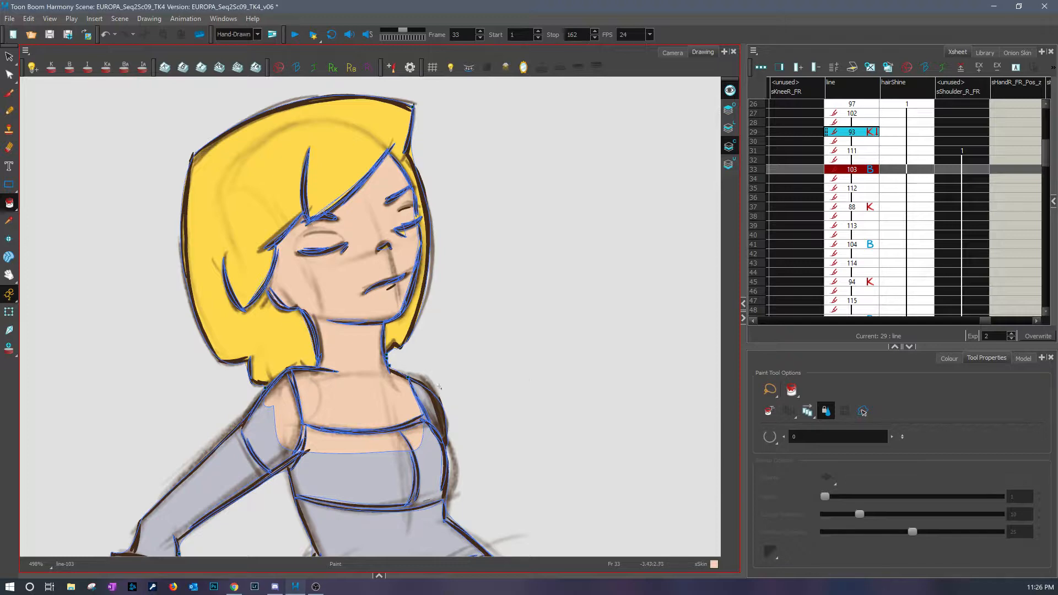
- Brush an sSkin border across the lowered wrist on frame 33 and fill the hand
left_click(8, 93)
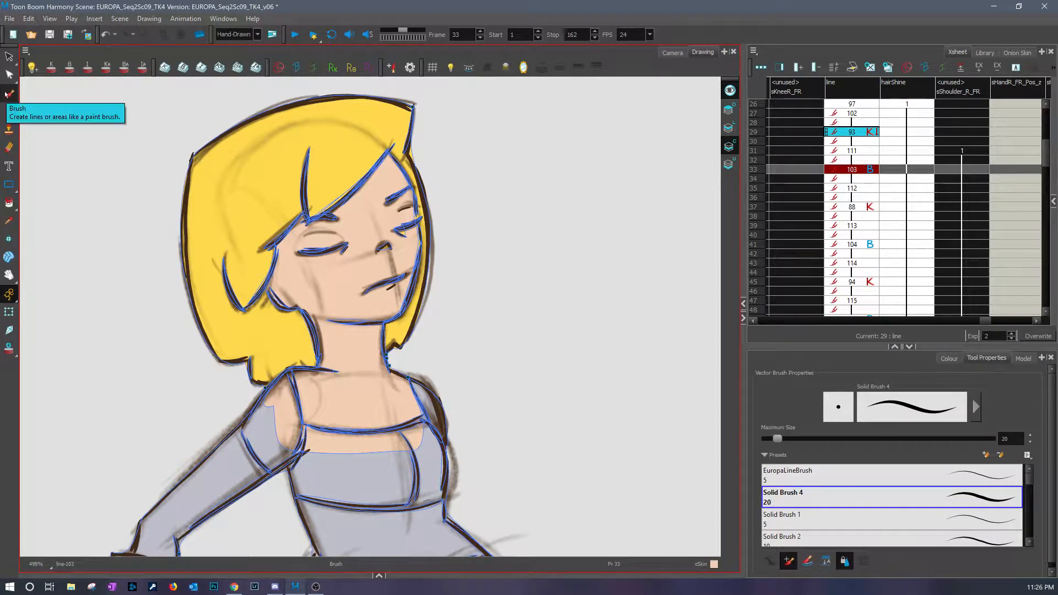
mouse_move(503, 387)
left_mouse_down()
mouse_move(560, 218)
mouse_move(628, 96)
left_mouse_up()
left_click_drag(204, 394, 251, 414)
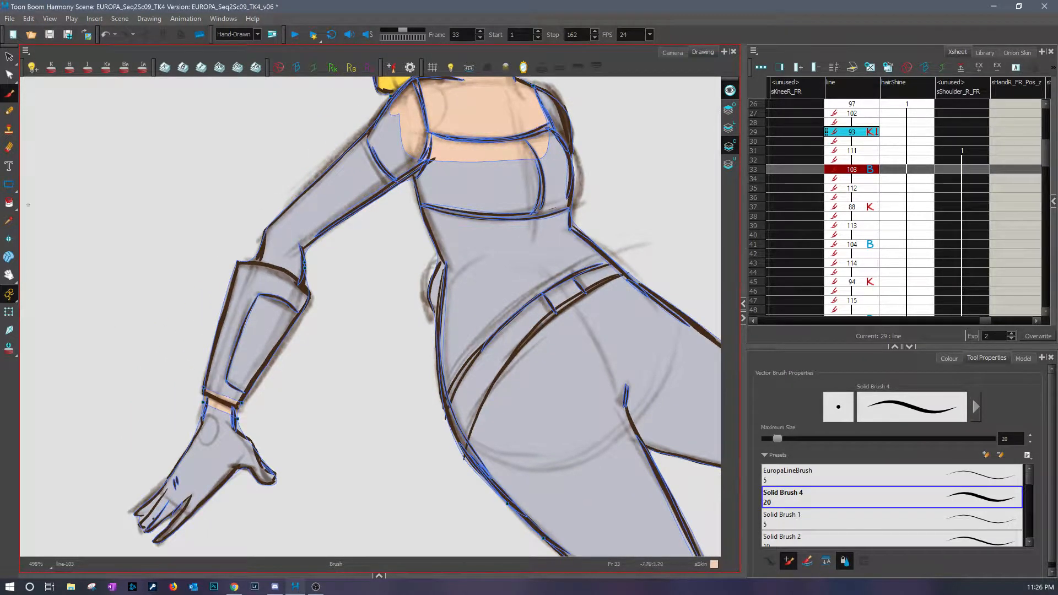
left_click(9, 203)
left_click(193, 467)
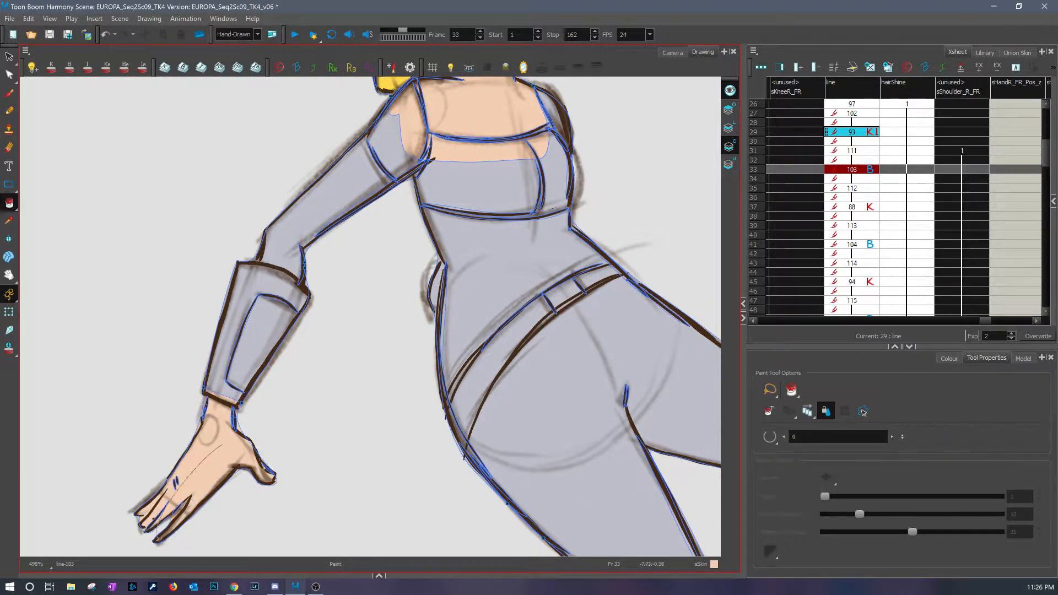
- Touch up the lowered hand's fingers and wrist edges with sSkin on frame 33, and paint the other hand showing behind the waist
left_click(9, 94)
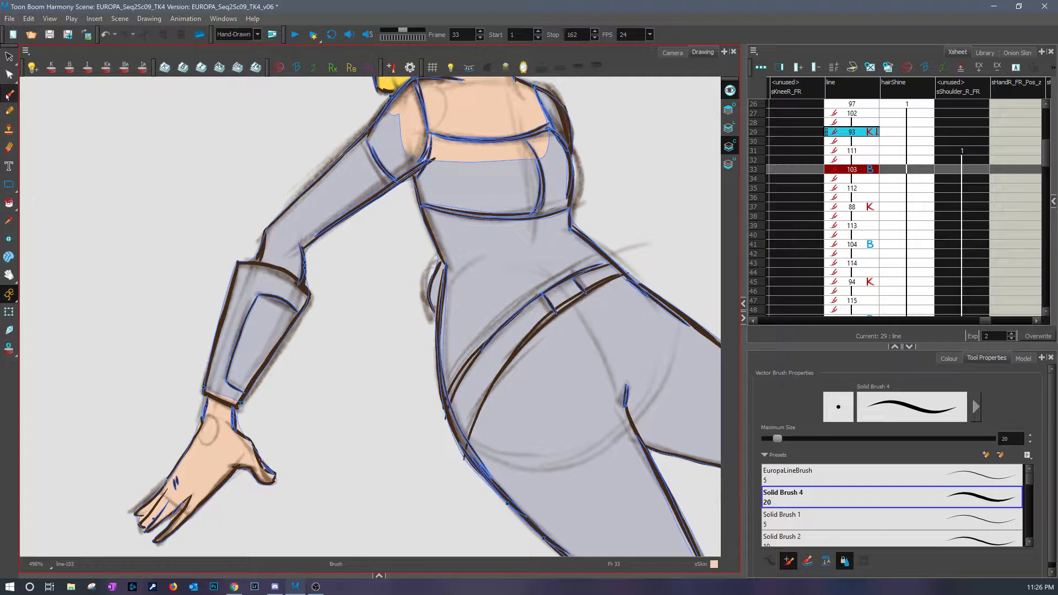
left_click_drag(166, 525, 187, 504)
left_click_drag(241, 411, 238, 433)
left_click_drag(201, 398, 197, 428)
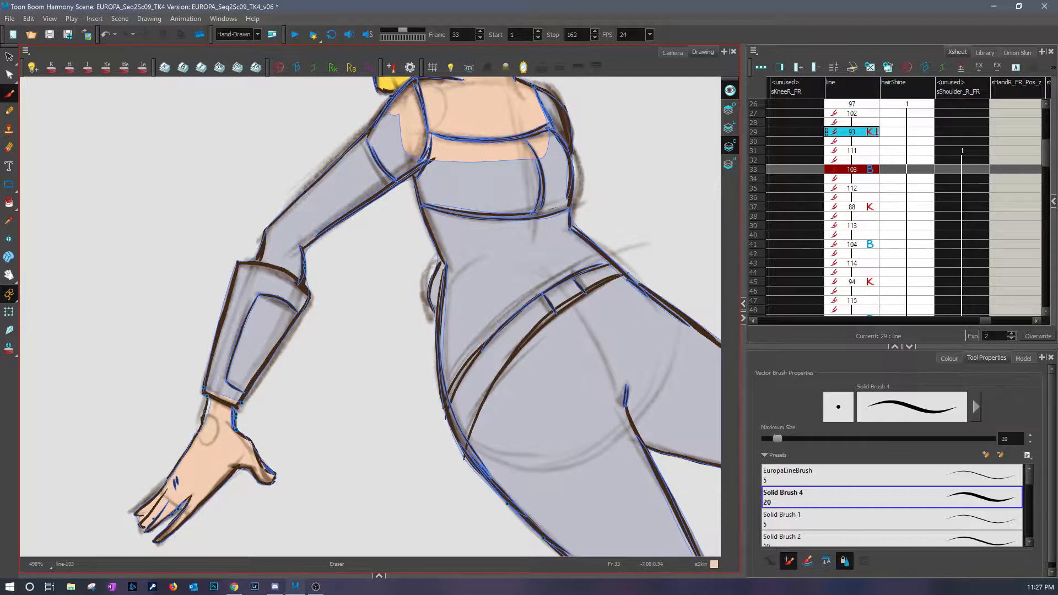
left_click(103, 32)
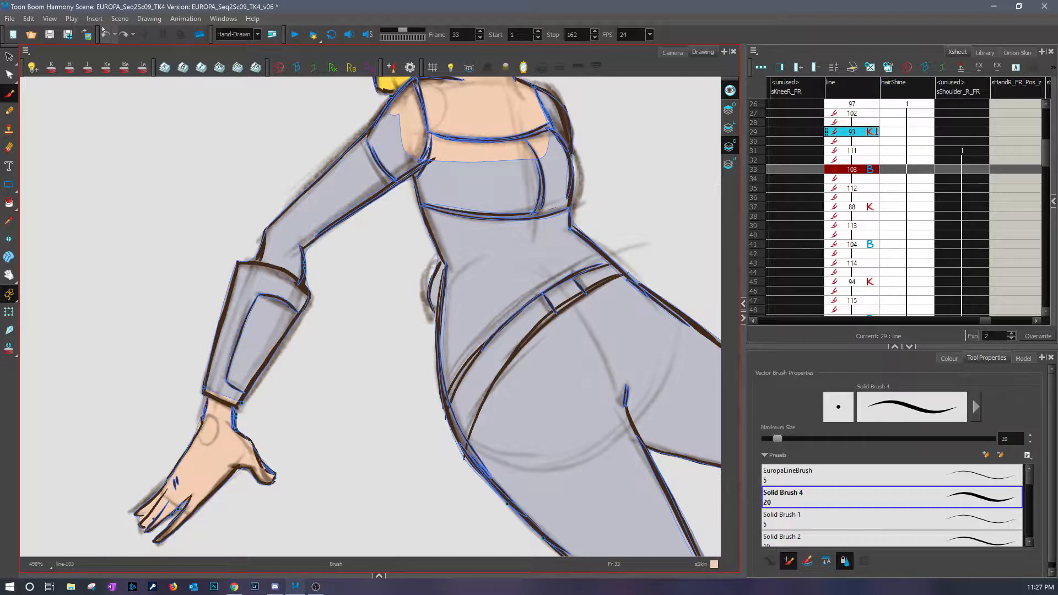
left_click_drag(202, 400, 196, 430)
left_click_drag(211, 378, 42, 522)
left_click_drag(269, 407, 267, 446)
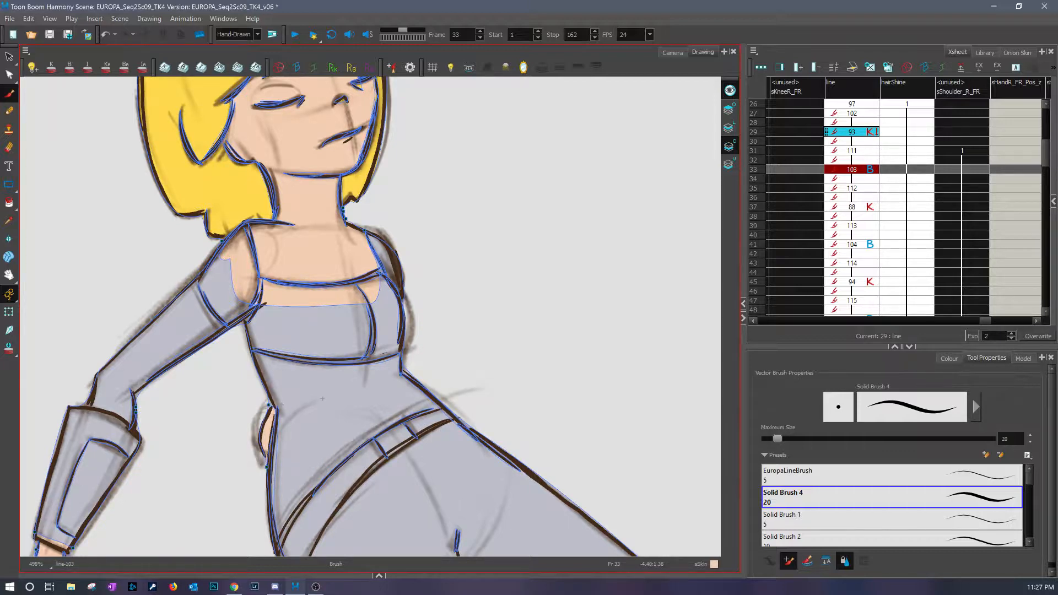
- Go to frame 35 and brush sSkin over the hand showing behind the waist
key("period")
key("period")
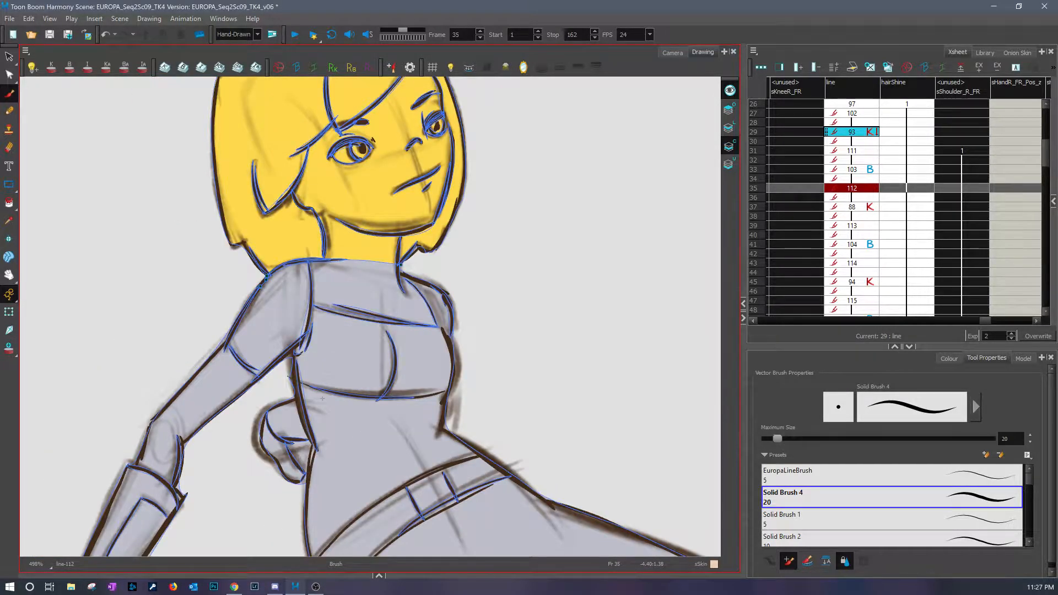
key("comma")
key("period")
key("comma")
key("period")
mouse_move(263, 409)
left_mouse_down()
mouse_move(295, 477)
mouse_move(284, 474)
mouse_move(294, 475)
left_mouse_up()
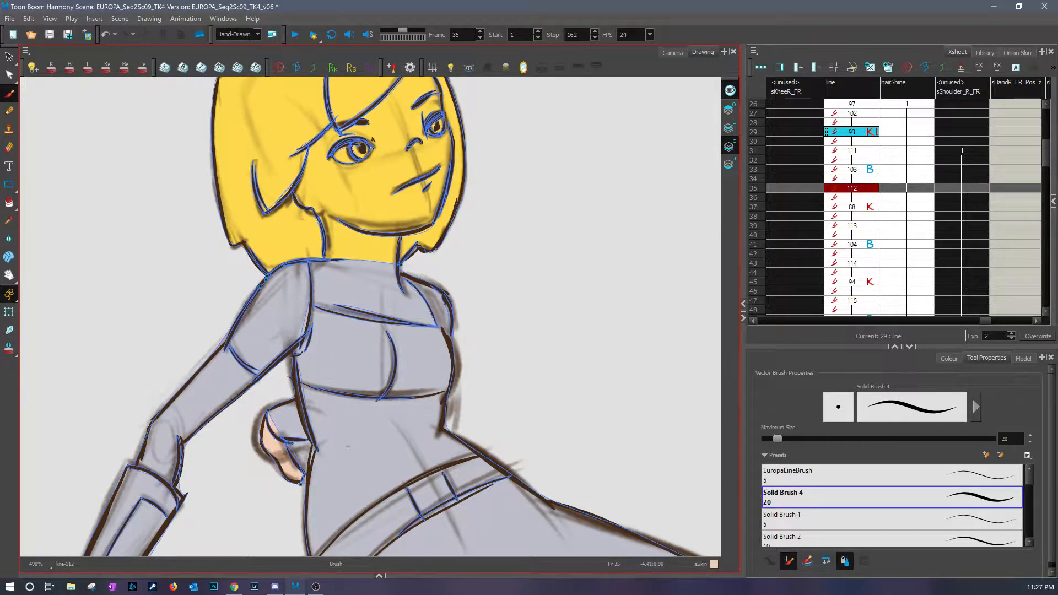
- Brush an sSkin border across the lowered wrist on frame 35 and fill the hand
mouse_move(289, 444)
left_mouse_down()
mouse_move(303, 464)
mouse_move(419, 255)
left_mouse_up()
left_click(9, 203)
left_click(182, 424)
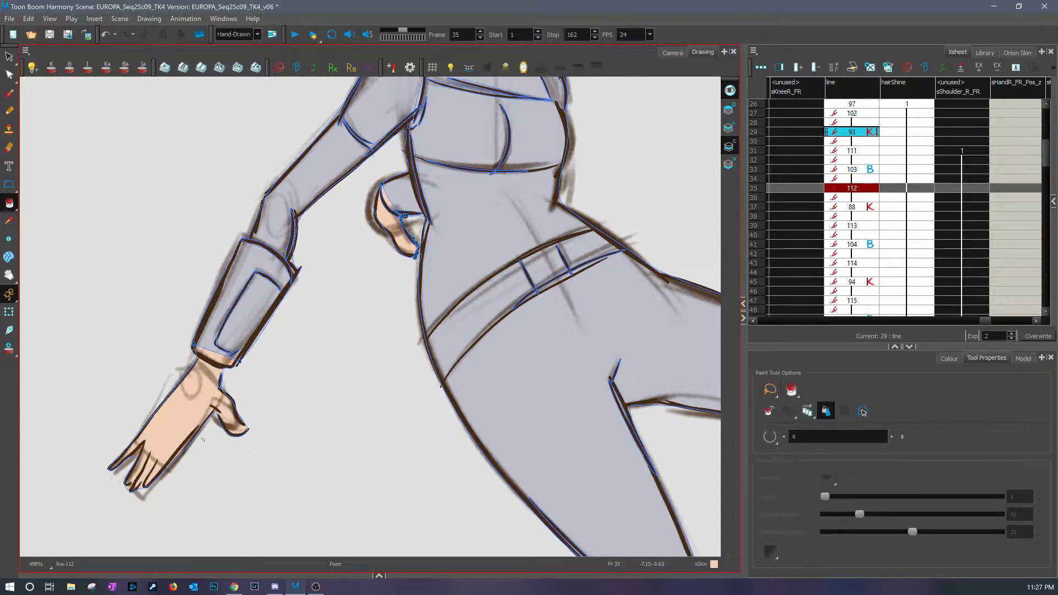
left_click(8, 93)
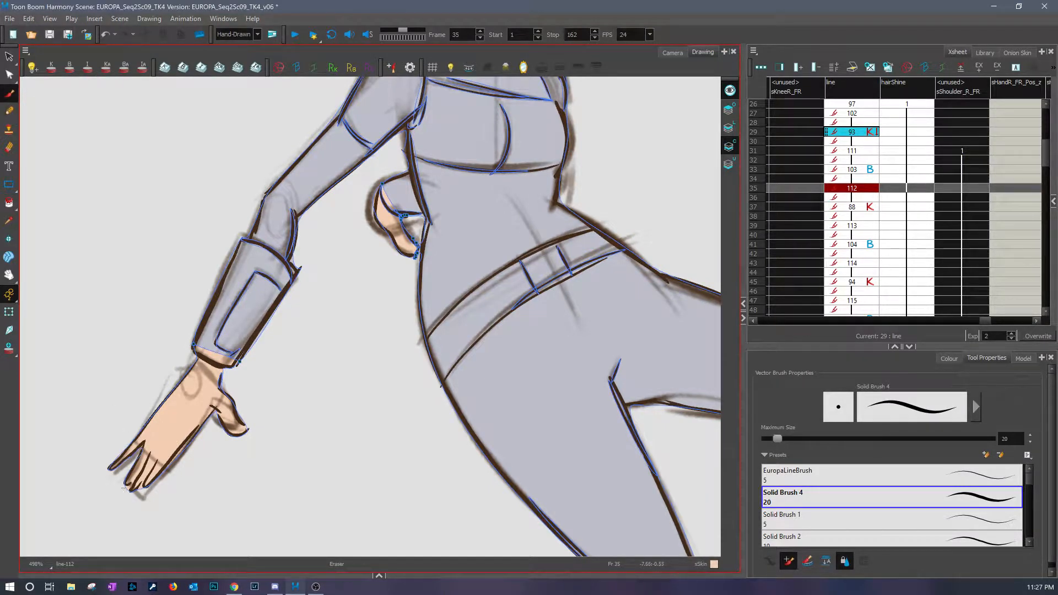
- Brush sSkin borders along the hairline, far cheek, neck, shoulder and upper chest on frame 35
left_click_drag(496, 149, 319, 380)
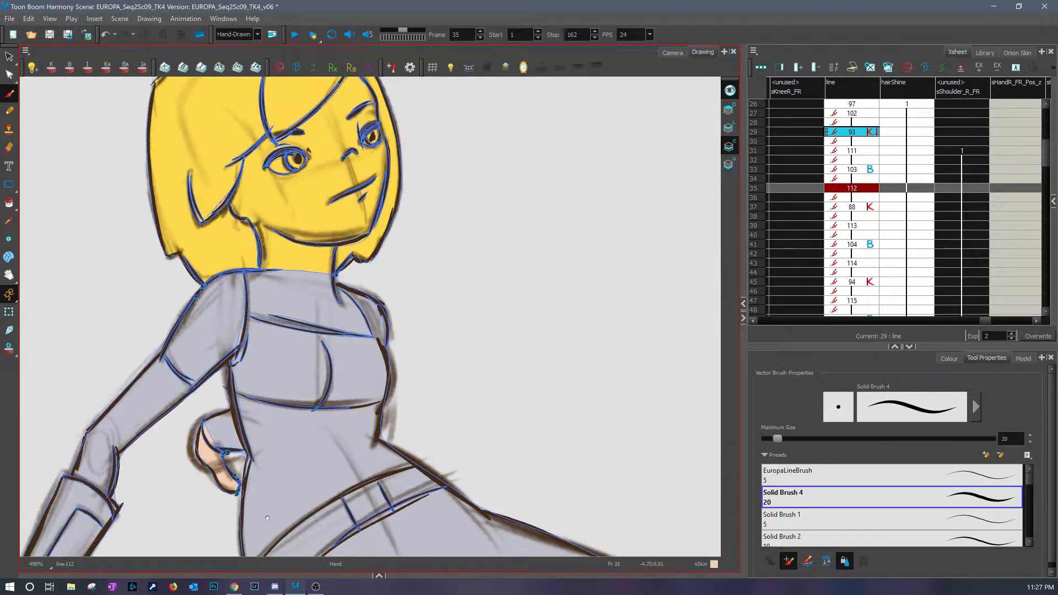
left_click_drag(442, 201, 404, 381)
left_click_drag(261, 393, 285, 301)
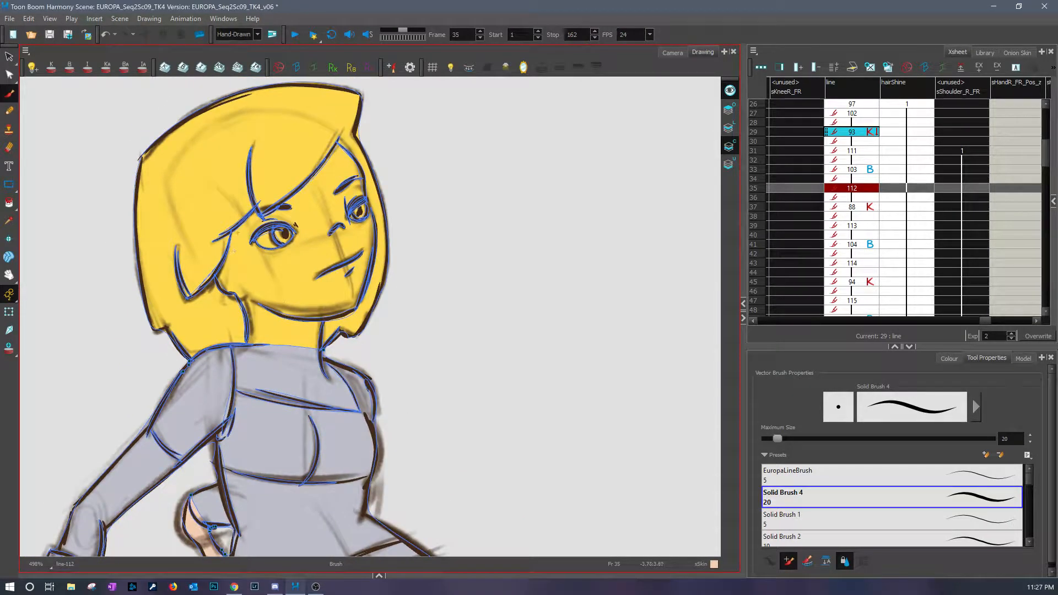
mouse_move(232, 230)
left_mouse_down()
mouse_move(220, 281)
mouse_move(247, 304)
mouse_move(255, 331)
mouse_move(244, 350)
mouse_move(228, 351)
mouse_move(212, 417)
mouse_move(236, 432)
mouse_move(362, 432)
mouse_move(374, 421)
mouse_move(368, 362)
mouse_move(314, 365)
mouse_move(318, 298)
mouse_move(347, 296)
mouse_move(330, 308)
mouse_move(352, 297)
mouse_move(365, 241)
mouse_move(354, 172)
mouse_move(331, 157)
mouse_move(288, 205)
mouse_move(230, 233)
left_mouse_up()
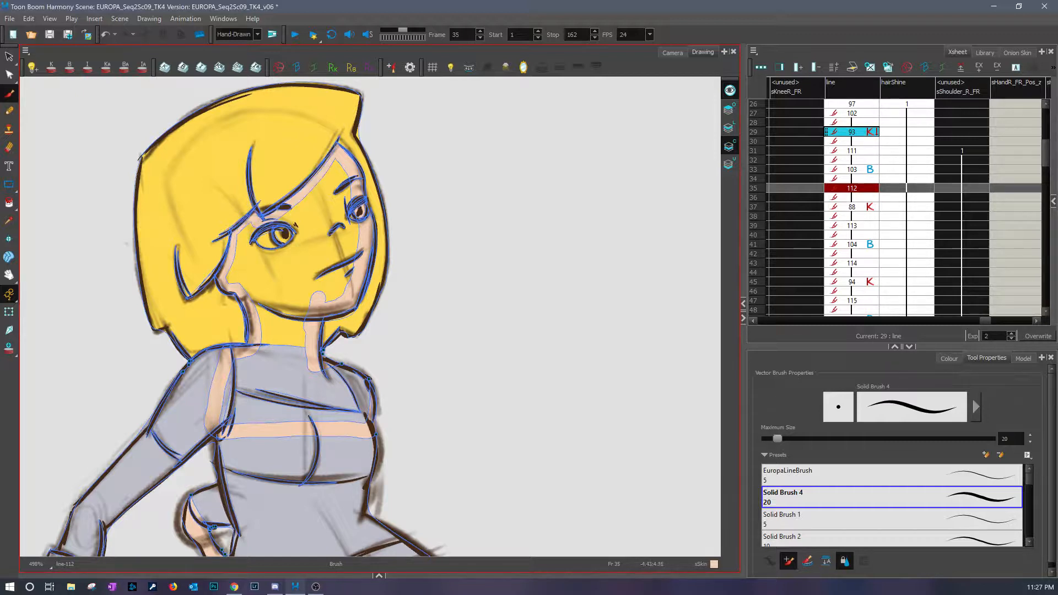
- Fill the face, neck, shoulder and upper chest on frame 35 with sSkin
key("alt+i")
mouse_move(328, 185)
left_mouse_down()
mouse_move(268, 344)
mouse_move(315, 256)
mouse_move(336, 300)
left_mouse_up()
left_click_drag(220, 406, 218, 410)
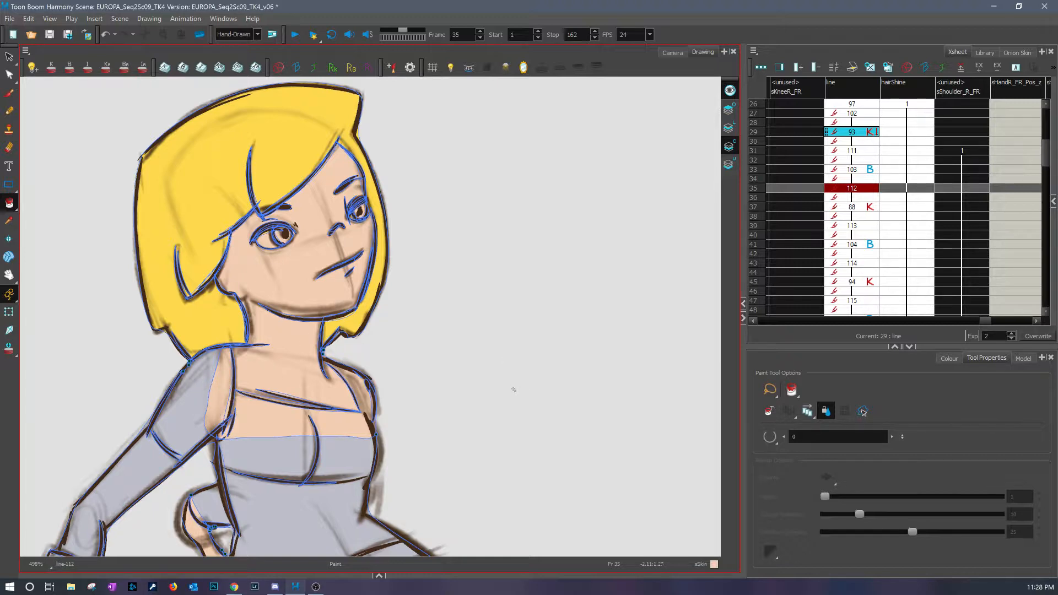
mouse_move(503, 397)
left_mouse_down()
mouse_move(518, 259)
mouse_move(574, 202)
mouse_move(529, 265)
mouse_move(505, 407)
left_mouse_up()
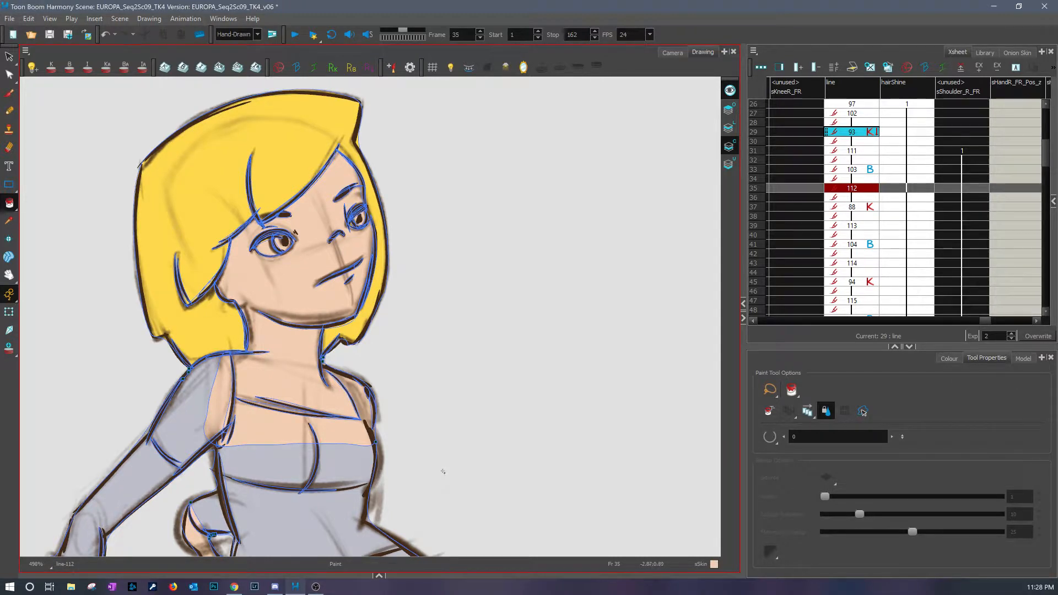
- Go to frame 37 and brush sSkin borders along the neck, jaw, hairline, far cheek, shoulder and upper chest
key("period")
key("period")
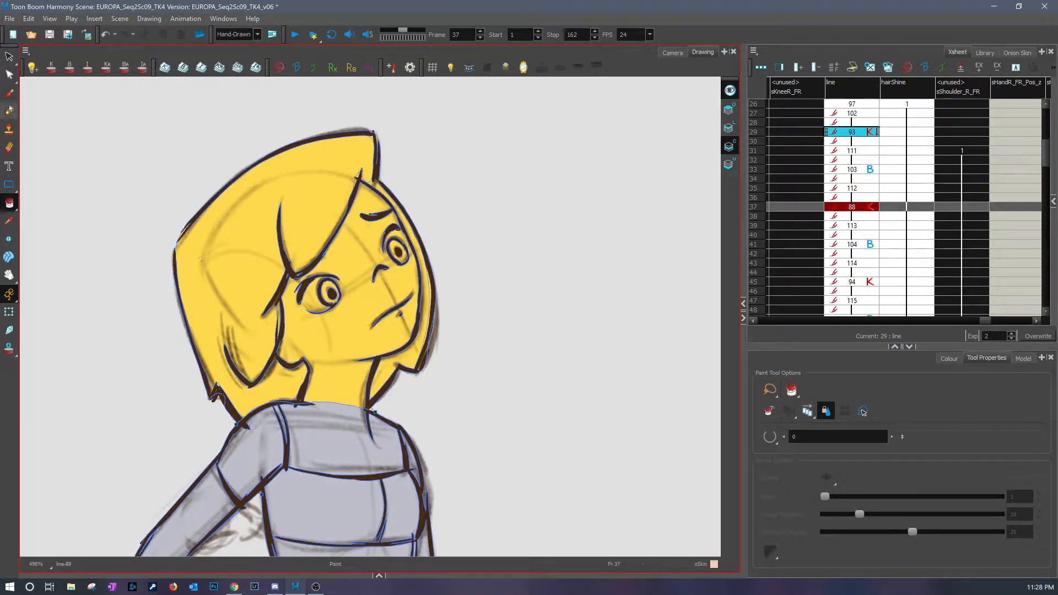
key("alt+b")
mouse_move(288, 336)
left_mouse_down()
mouse_move(281, 356)
mouse_move(304, 353)
mouse_move(316, 370)
mouse_move(305, 415)
left_mouse_up()
mouse_move(372, 356)
left_mouse_down()
mouse_move(360, 428)
mouse_move(373, 354)
mouse_move(398, 340)
mouse_move(414, 302)
mouse_move(394, 225)
mouse_move(364, 187)
mouse_move(331, 251)
mouse_move(283, 297)
mouse_move(289, 346)
left_mouse_up()
mouse_move(270, 424)
left_mouse_down()
mouse_move(296, 311)
mouse_move(287, 350)
mouse_move(423, 377)
mouse_move(422, 306)
mouse_move(402, 302)
left_mouse_up()
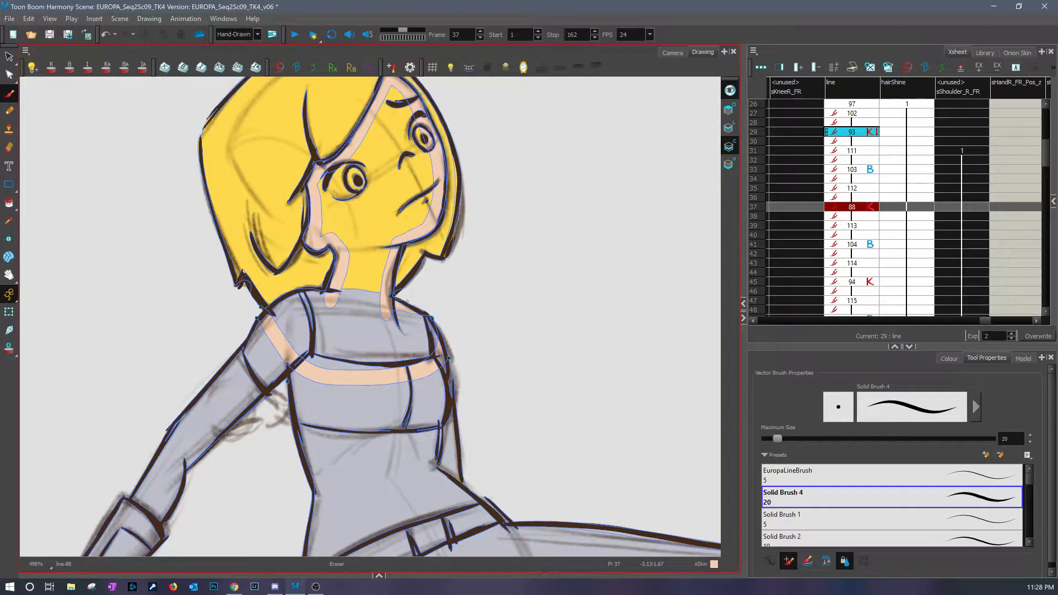
- Fill the face, neck, shoulder and upper chest on frame 37 with sSkin
left_click(9, 203)
left_click_drag(362, 329, 378, 184)
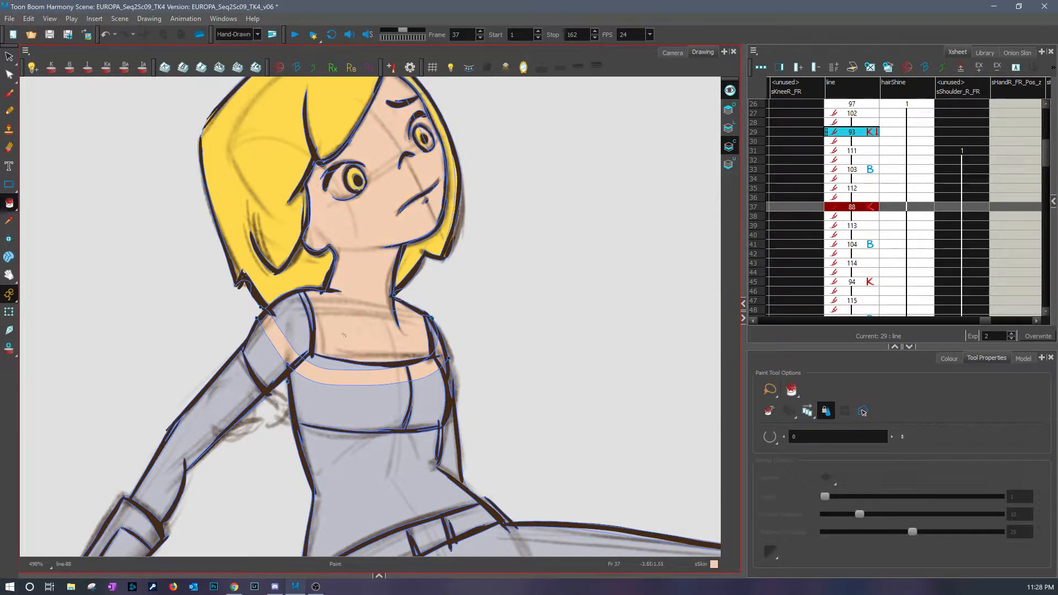
left_click(291, 330)
mouse_move(368, 148)
left_mouse_down()
mouse_move(429, 149)
mouse_move(421, 131)
left_mouse_up()
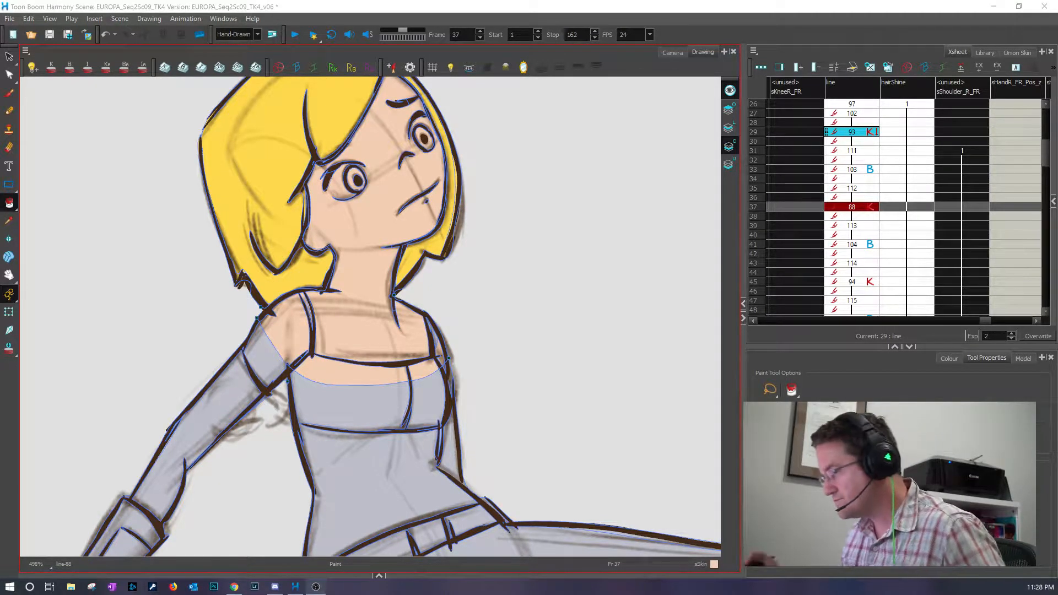
- Flip between frame 37 and its neighbouring frames to compare the drawings
left_click(9, 94)
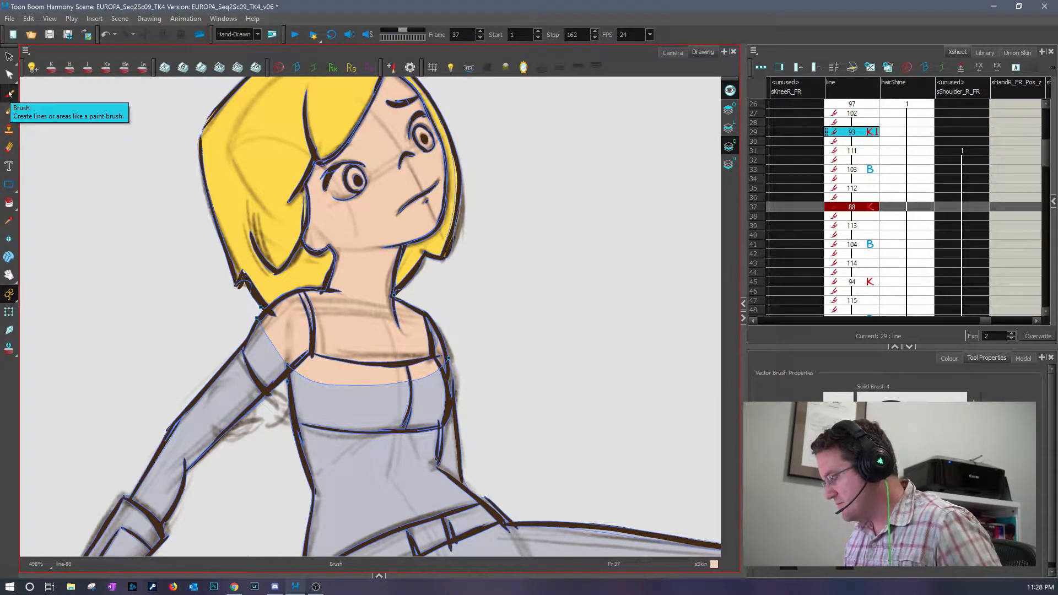
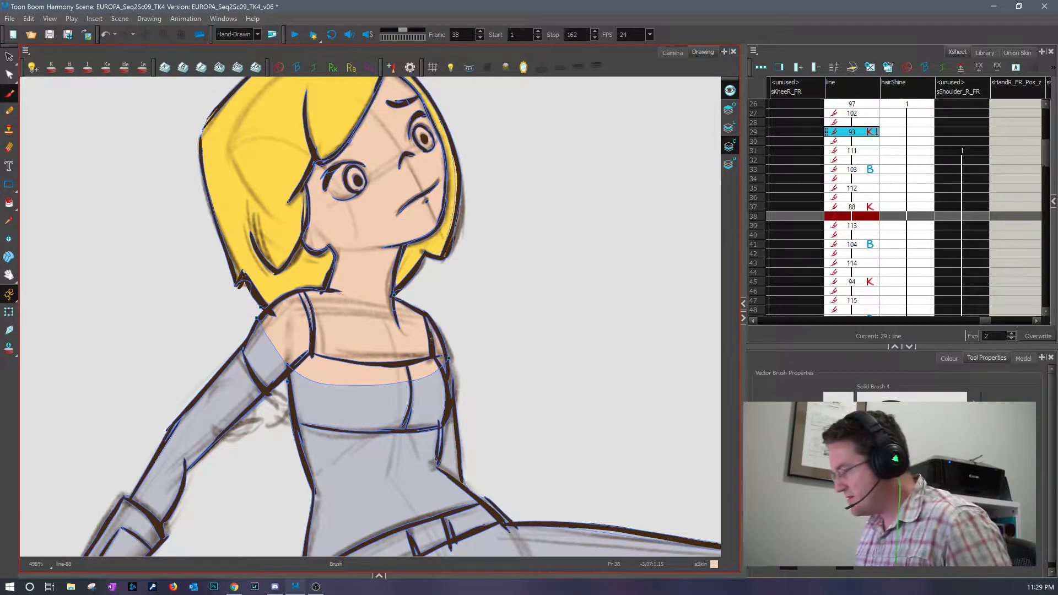
mouse_move(431, 338)
left_mouse_down()
mouse_move(505, 106)
mouse_move(508, 134)
left_mouse_up()
key("period")
key("period")
key("comma")
key("comma")
key("comma")
key("comma")
key("period")
key("period")
- Brush an sSkin border across the lowered wrist on frame 37 and fill the hand
left_click_drag(476, 393, 606, 295)
left_click_drag(264, 287, 316, 323)
left_click(9, 203)
left_click(260, 364)
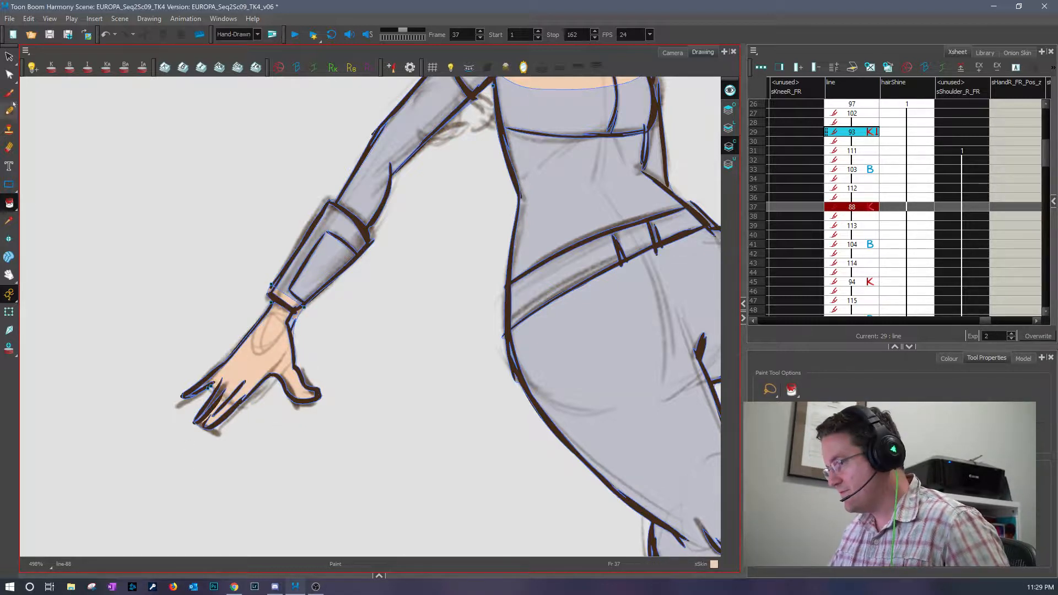
- Touch up the lowered hand's fingers and wrist edge on frame 37 with the Brush and Eraser
key("alt+b")
left_click_drag(431, 364, 396, 382)
key("alt+e")
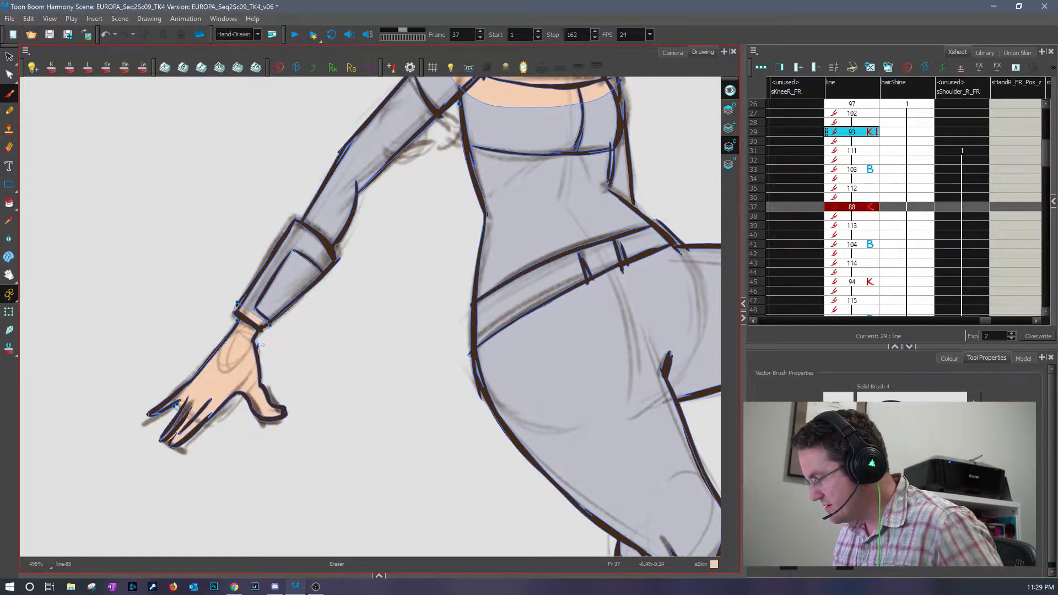
left_click_drag(272, 367, 400, 444)
- Go to frame 39 and brush sSkin borders along the neck, neckline, shoulder, hairline and far cheek
left_click_drag(442, 396, 454, 446)
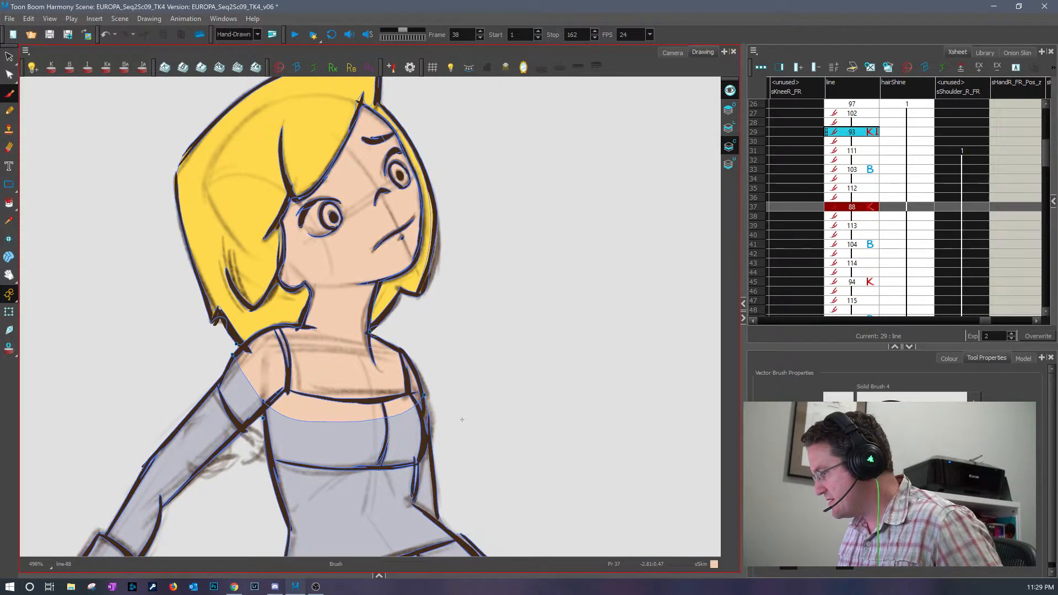
key("period")
key("period")
mouse_move(323, 219)
left_mouse_down()
mouse_move(305, 255)
mouse_move(319, 357)
mouse_move(313, 372)
mouse_move(318, 359)
mouse_move(269, 374)
mouse_move(309, 364)
left_mouse_up()
mouse_move(373, 304)
left_mouse_down()
mouse_move(370, 363)
mouse_move(431, 368)
mouse_move(425, 396)
mouse_move(346, 422)
mouse_move(283, 408)
mouse_move(273, 370)
left_mouse_up()
mouse_move(322, 225)
left_mouse_down()
mouse_move(361, 208)
mouse_move(397, 144)
mouse_move(436, 213)
mouse_move(442, 256)
mouse_move(431, 300)
mouse_move(376, 311)
left_mouse_up()
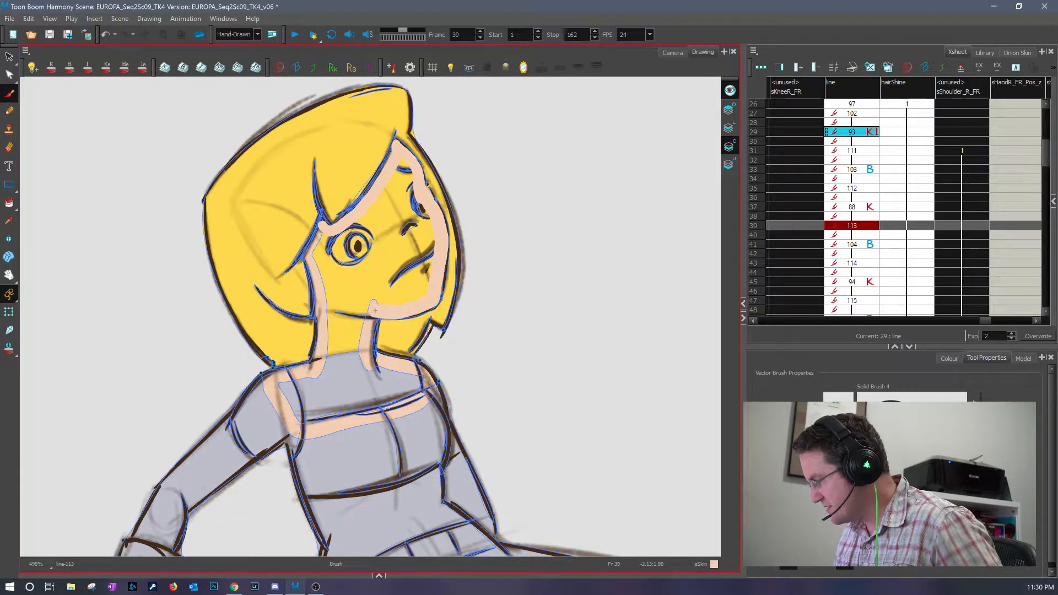
- Brush an sSkin border across the lowered wrist on frame 39
left_click_drag(309, 457, 467, 151)
left_click_drag(233, 350, 316, 378)
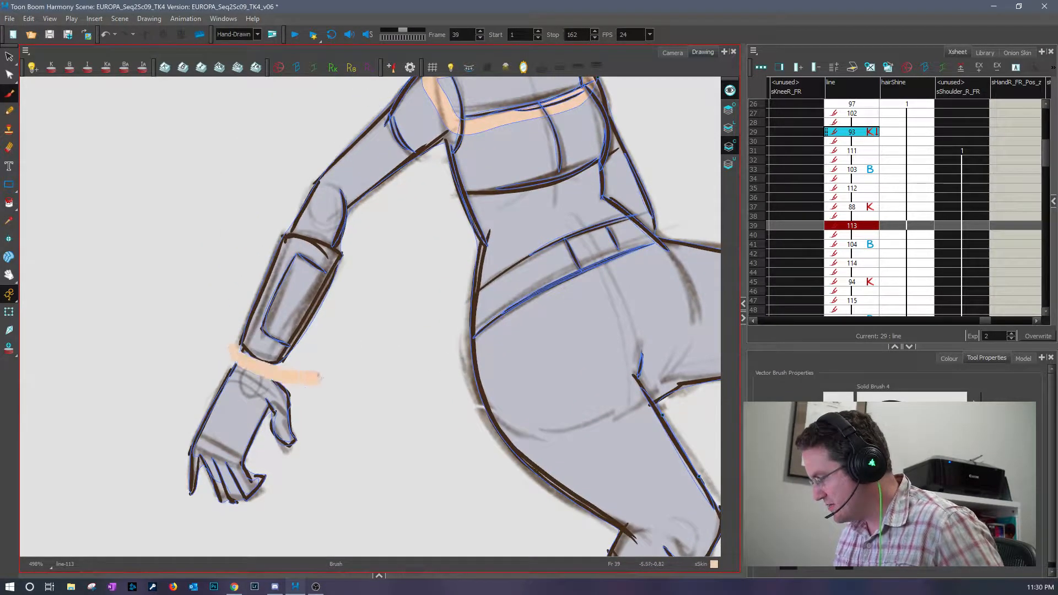
mouse_move(571, 304)
left_mouse_down()
mouse_move(290, 351)
mouse_move(505, 343)
mouse_move(550, 378)
left_mouse_up()
- Fill the face, neck, shoulder and upper chest on frame 39 with sSkin
left_click(9, 203)
left_click_drag(509, 162, 397, 330)
mouse_move(397, 231)
left_mouse_down()
mouse_move(361, 329)
mouse_move(420, 207)
mouse_move(433, 147)
mouse_move(389, 229)
left_mouse_up()
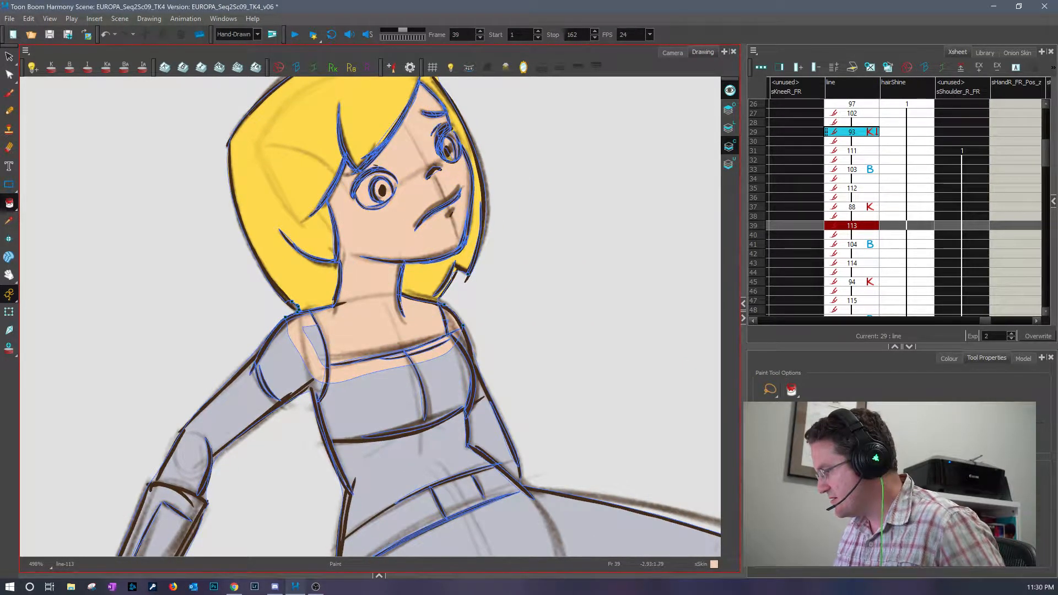
left_click(320, 343)
left_click_drag(407, 351, 430, 343)
- Fill the lowered hand on frame 39 with sSkin and clean up around its fingers
left_click_drag(531, 358, 631, 156)
mouse_move(259, 412)
left_mouse_down()
mouse_move(278, 425)
mouse_move(251, 411)
left_mouse_up()
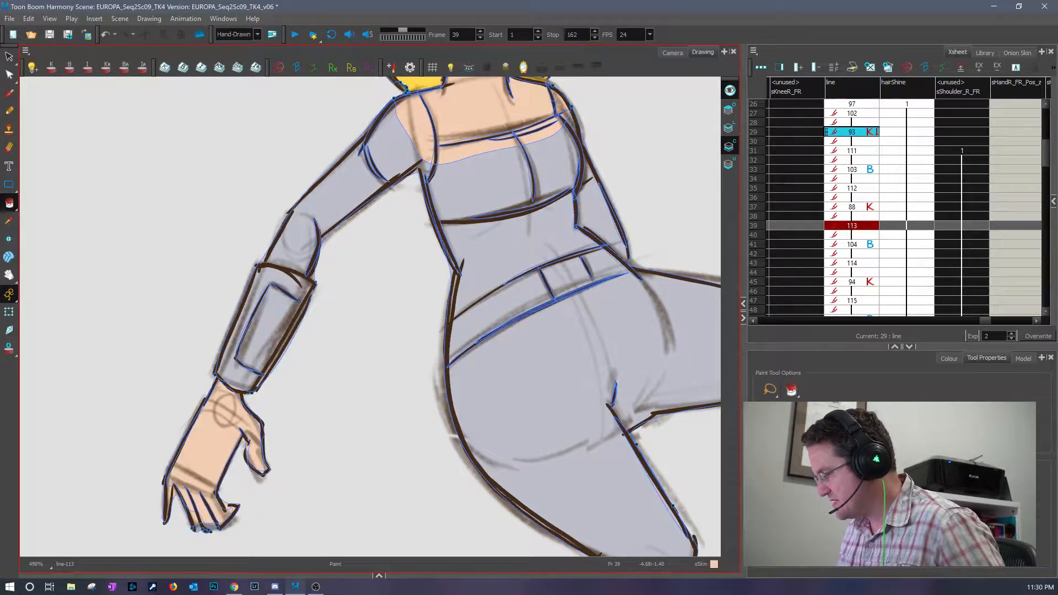
left_click(9, 93)
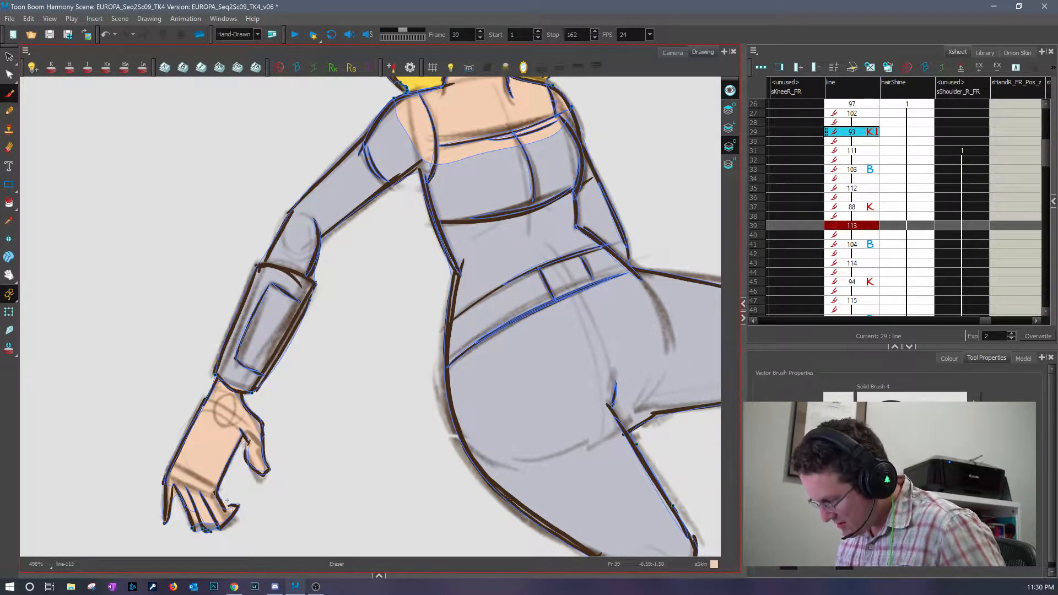
left_click_drag(246, 470, 260, 483)
mouse_move(423, 358)
left_mouse_down()
mouse_move(325, 422)
mouse_move(354, 403)
mouse_move(375, 345)
left_mouse_up()
- Go to frame 41 and brush sSkin borders at the lowered wrist and along the forward hand's wrist and thigh edge
key("period")
key("period")
left_click_drag(220, 380, 265, 373)
left_click_drag(541, 294, 343, 382)
mouse_move(423, 267)
left_mouse_down()
mouse_move(416, 308)
mouse_move(444, 250)
left_mouse_up()
mouse_move(410, 304)
left_mouse_down()
mouse_move(441, 322)
mouse_move(550, 331)
left_mouse_up()
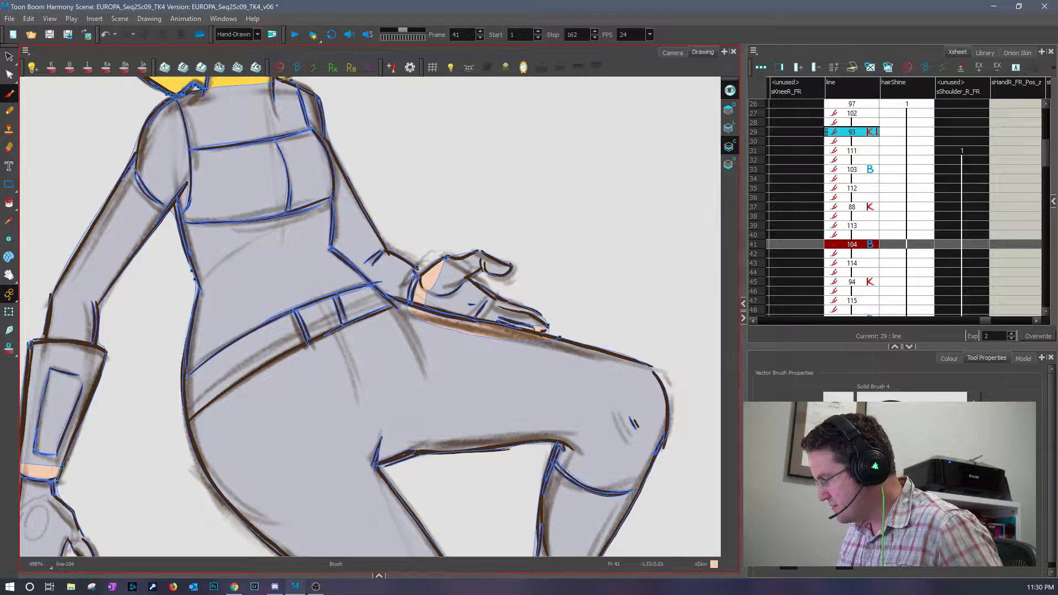
- Fill the lowered hand and the forward hand on frame 41 with sSkin
left_click(9, 202)
left_click_drag(102, 502, 272, 381)
left_click(180, 479)
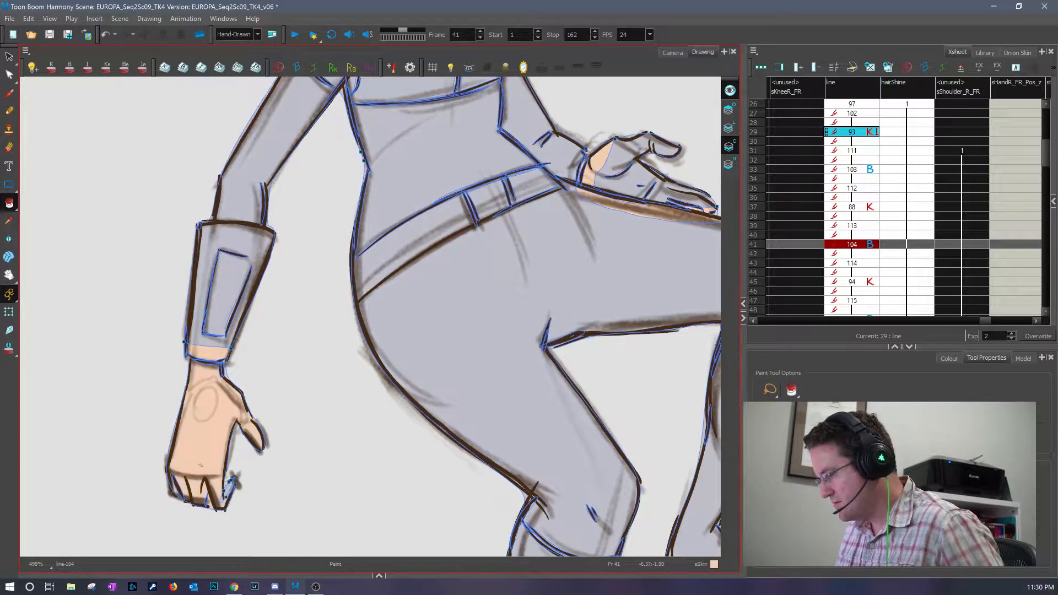
left_click_drag(259, 439, 260, 478)
left_click_drag(496, 265, 351, 354)
mouse_move(557, 203)
left_mouse_down()
mouse_move(538, 202)
mouse_move(598, 234)
left_mouse_up()
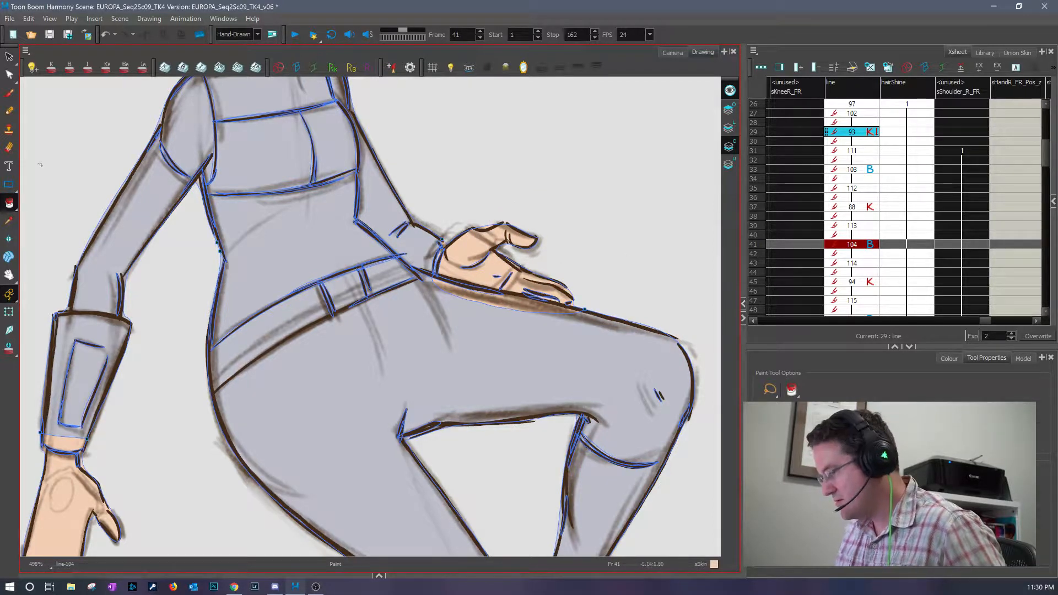
- Clean up the edge of the lowered wrist on frame 41 with the Eraser
left_click(9, 94)
left_click_drag(276, 369, 347, 245)
key("e")
left_click_drag(157, 340, 158, 343)
key("space")
- Brush sSkin borders along the neckline, neck, hairline, cheeks and jaw on frame 41
mouse_move(478, 286)
left_mouse_down()
mouse_move(458, 553)
mouse_move(465, 384)
left_mouse_up()
mouse_move(271, 366)
left_mouse_down()
mouse_move(266, 426)
mouse_move(236, 445)
mouse_move(356, 478)
mouse_move(375, 427)
mouse_move(326, 417)
mouse_move(338, 356)
left_mouse_up()
mouse_move(320, 187)
left_mouse_down()
mouse_move(298, 259)
mouse_move(273, 284)
mouse_move(256, 264)
mouse_move(236, 304)
mouse_move(255, 365)
mouse_move(275, 364)
left_mouse_up()
mouse_move(322, 198)
left_mouse_down()
mouse_move(355, 239)
mouse_move(370, 284)
left_mouse_up()
mouse_move(368, 324)
left_mouse_down()
mouse_move(372, 294)
mouse_move(347, 350)
left_mouse_up()
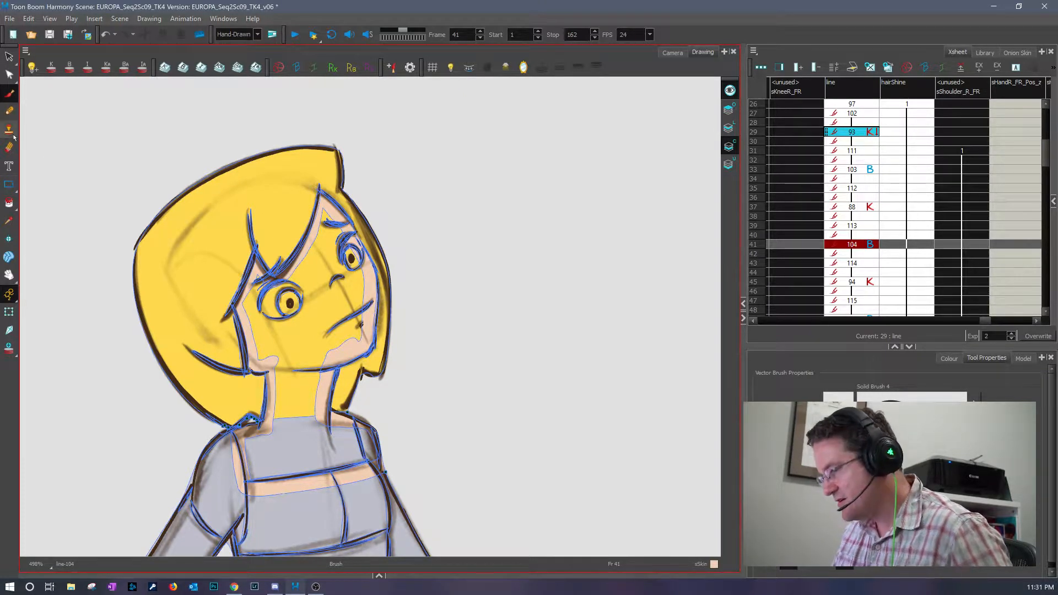
- Fill the face, neck and upper chest on frame 41 with sSkin
left_click(8, 202)
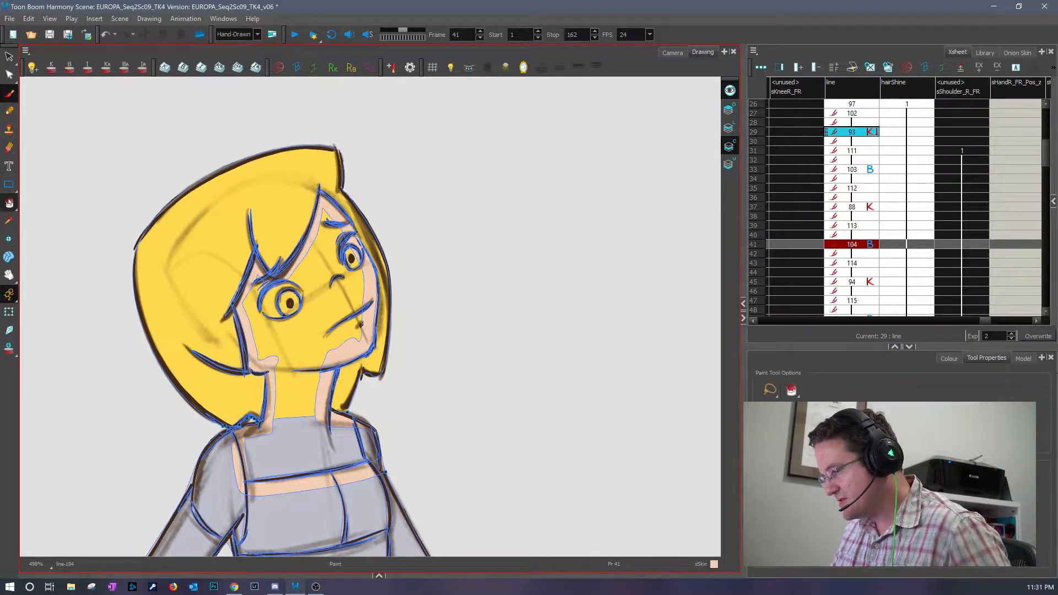
left_click_drag(309, 324, 284, 465)
mouse_move(275, 283)
left_mouse_down()
mouse_move(325, 309)
mouse_move(348, 284)
left_mouse_up()
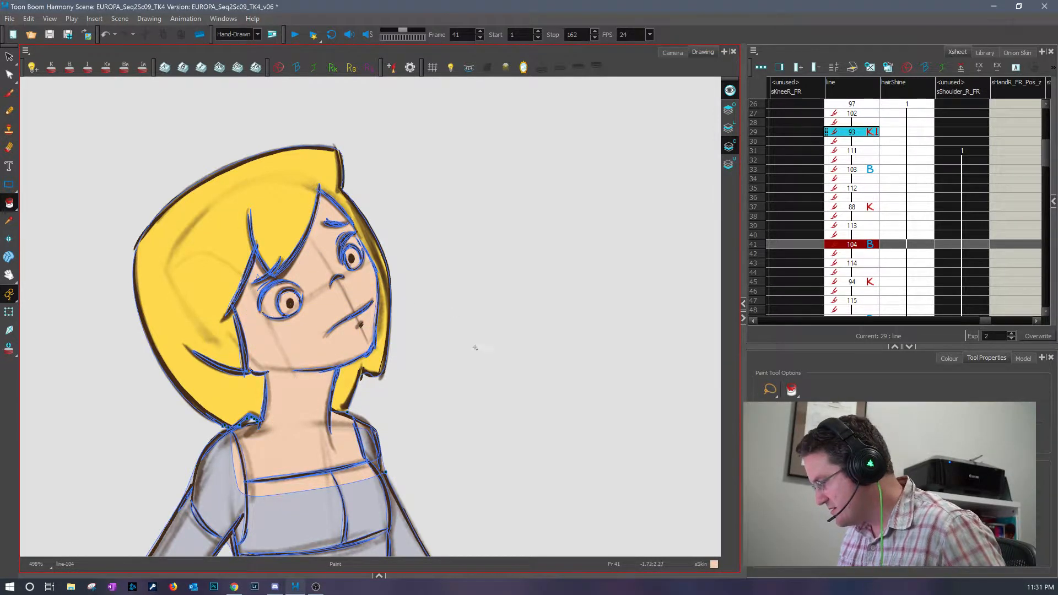
- Step ahead through the frames to frame 47 to examine the upcoming drawings, and return to frame 42
scroll(471, 344, "down", 3)
key("period")
key("period")
key("period")
key("period")
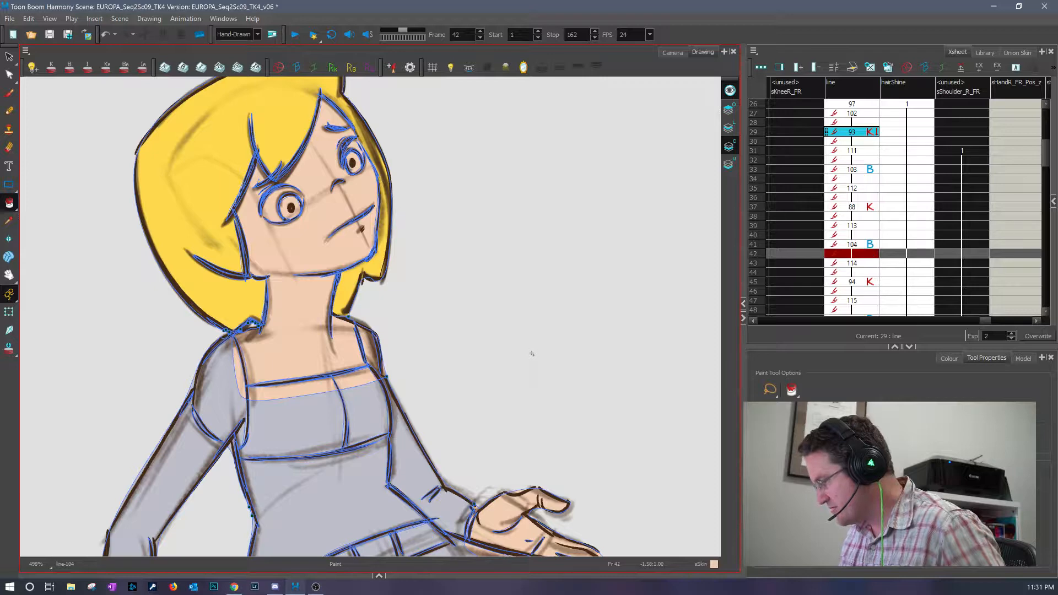
key("period")
key("period")
key("period")
key("period")
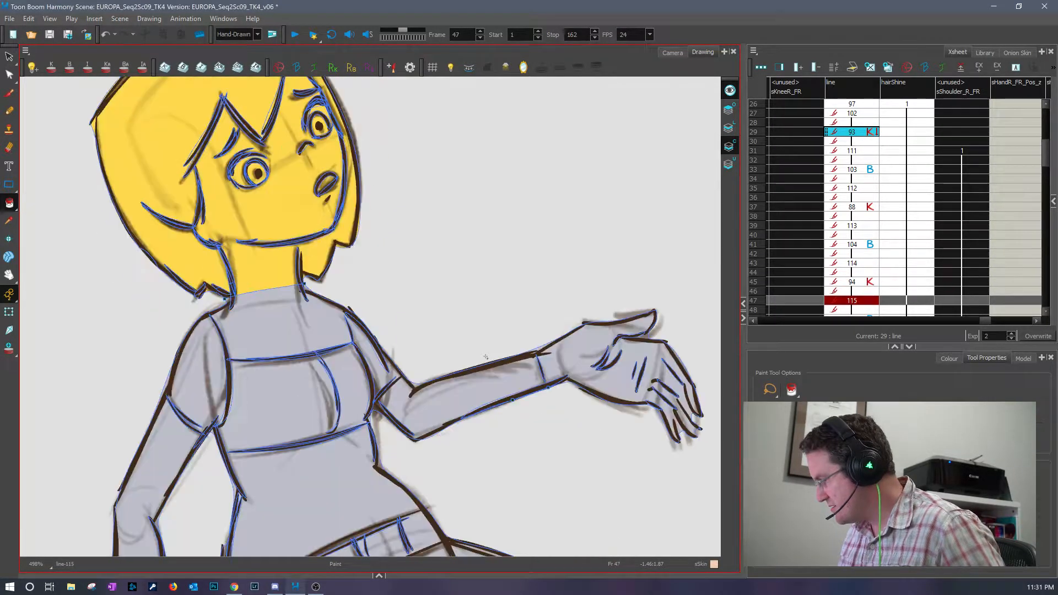
key("comma")
key("comma")
key("comma")
key("comma")
key("comma")
key("comma")
key("comma")
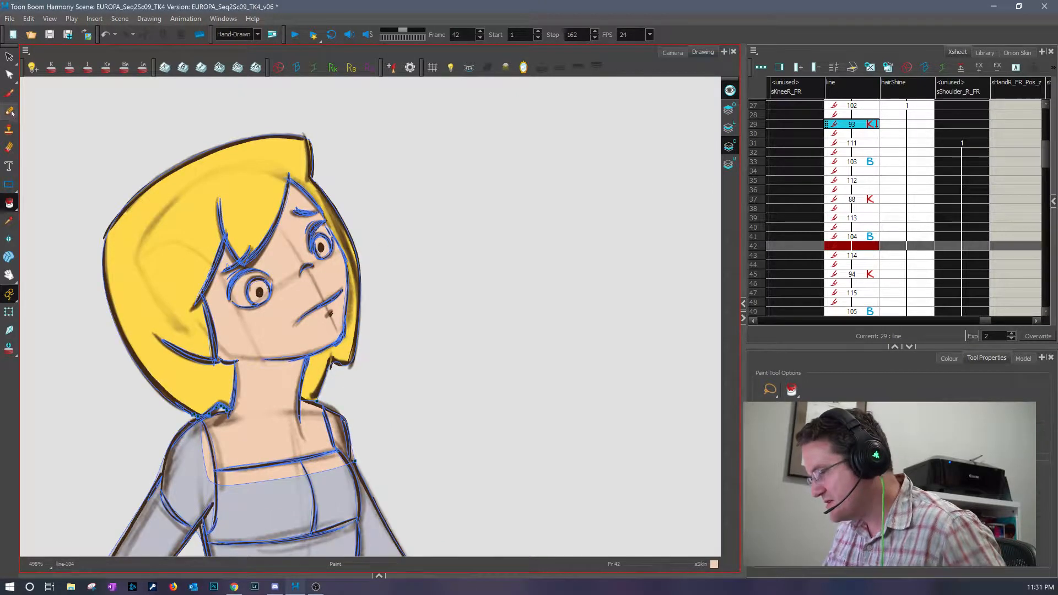
- Go to frame 43 and brush sSkin borders along the neck, neckline, shoulders, hairline, cheeks and jaw
key("alt+b")
key("period")
mouse_move(224, 203)
left_mouse_down()
mouse_move(208, 257)
mouse_move(213, 311)
mouse_move(229, 318)
mouse_move(240, 368)
mouse_move(237, 389)
mouse_move(209, 405)
mouse_move(220, 436)
mouse_move(259, 455)
mouse_move(351, 435)
mouse_move(357, 403)
mouse_move(331, 376)
mouse_move(286, 381)
left_mouse_up()
mouse_move(296, 311)
left_mouse_down()
mouse_move(292, 385)
mouse_move(304, 295)
mouse_move(296, 307)
mouse_move(325, 298)
mouse_move(340, 246)
mouse_move(316, 174)
mouse_move(288, 140)
mouse_move(263, 215)
mouse_move(251, 228)
mouse_move(229, 205)
left_mouse_up()
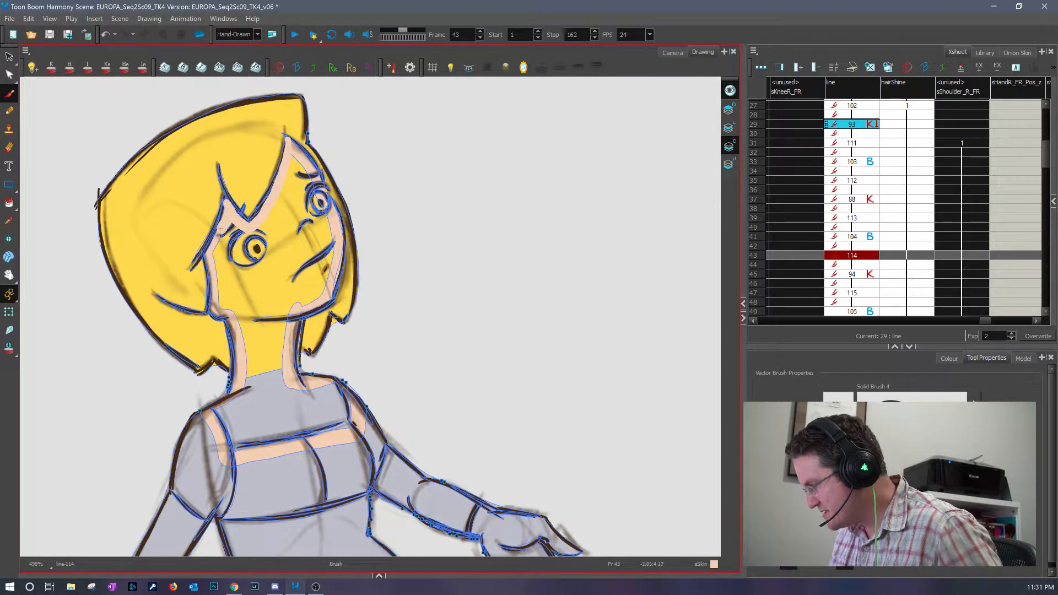
- Brush sSkin borders across the forward hand's wrist and between its fingertips on frame 43
mouse_move(505, 456)
left_mouse_down()
mouse_move(480, 304)
mouse_move(462, 265)
left_mouse_up()
left_click_drag(444, 309, 427, 345)
mouse_move(475, 414)
left_mouse_down()
mouse_move(512, 429)
mouse_move(485, 434)
mouse_move(516, 427)
mouse_move(521, 438)
left_mouse_up()
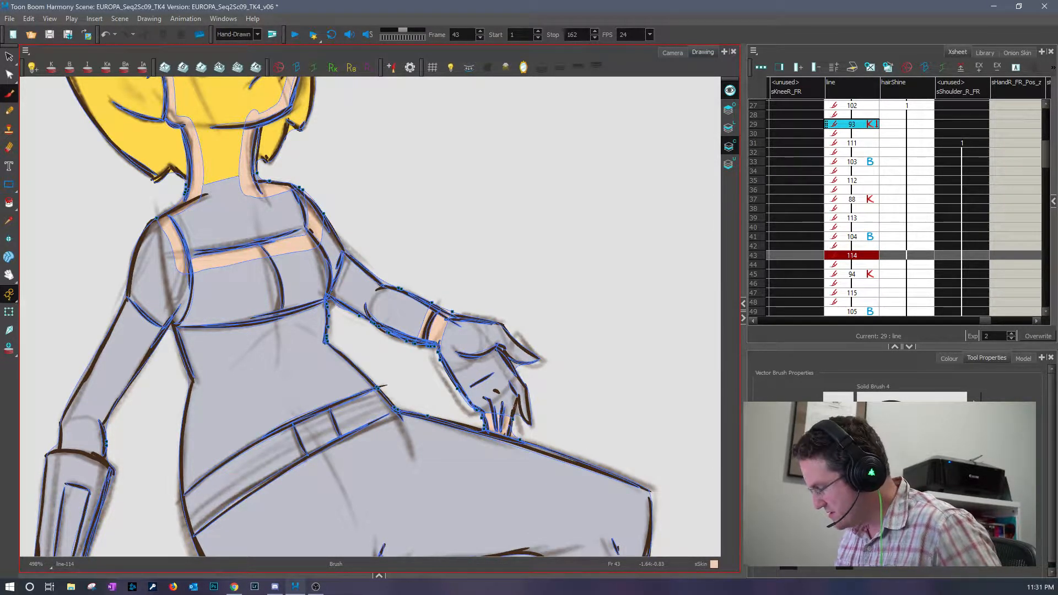
key("e")
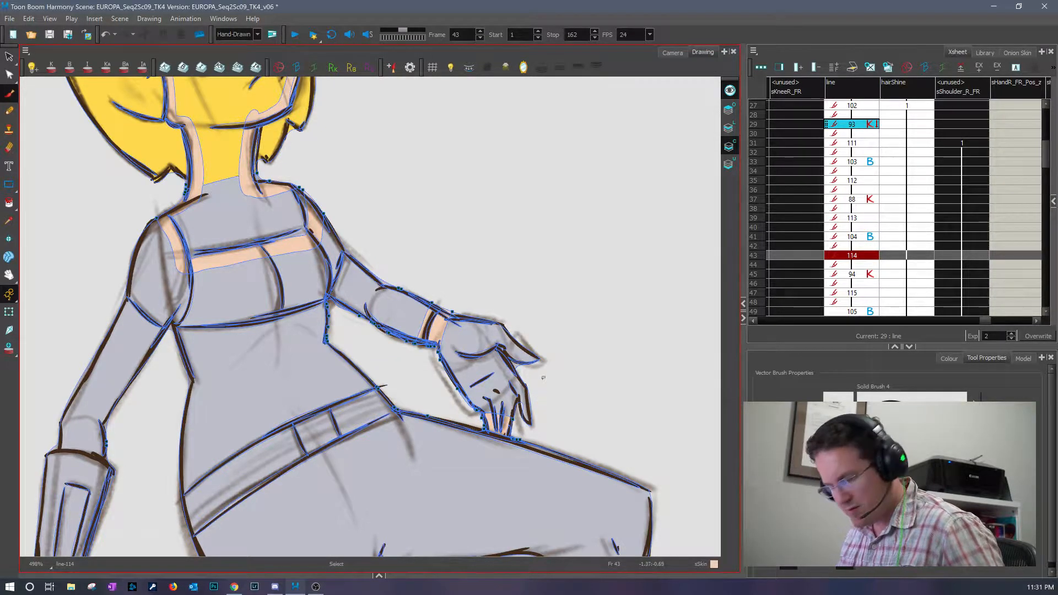
- Clean up the sSkin border at the forward hand's fingertips on frame 43 and brush one across the lowered hand's wrist
key("ctrl+z")
mouse_move(519, 422)
left_mouse_down()
mouse_move(518, 405)
mouse_move(514, 434)
left_mouse_up()
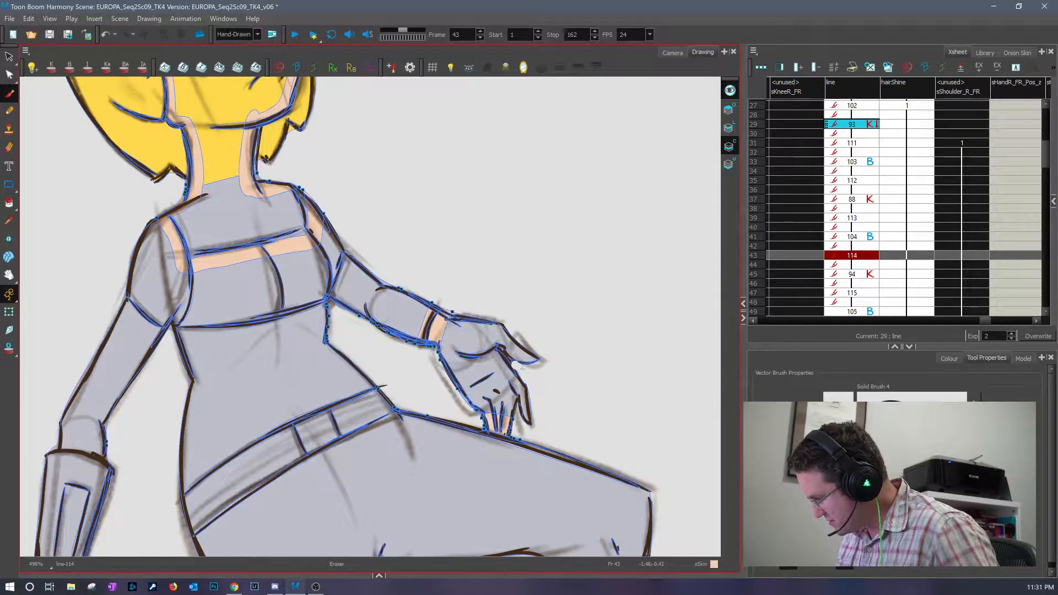
left_click_drag(537, 376, 526, 200)
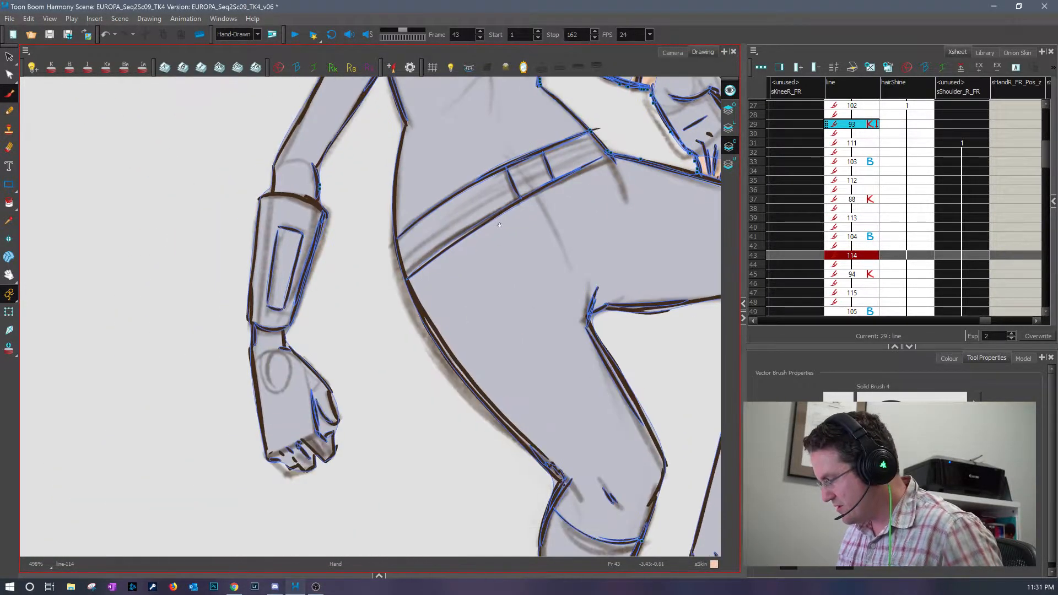
left_click_drag(245, 326, 303, 325)
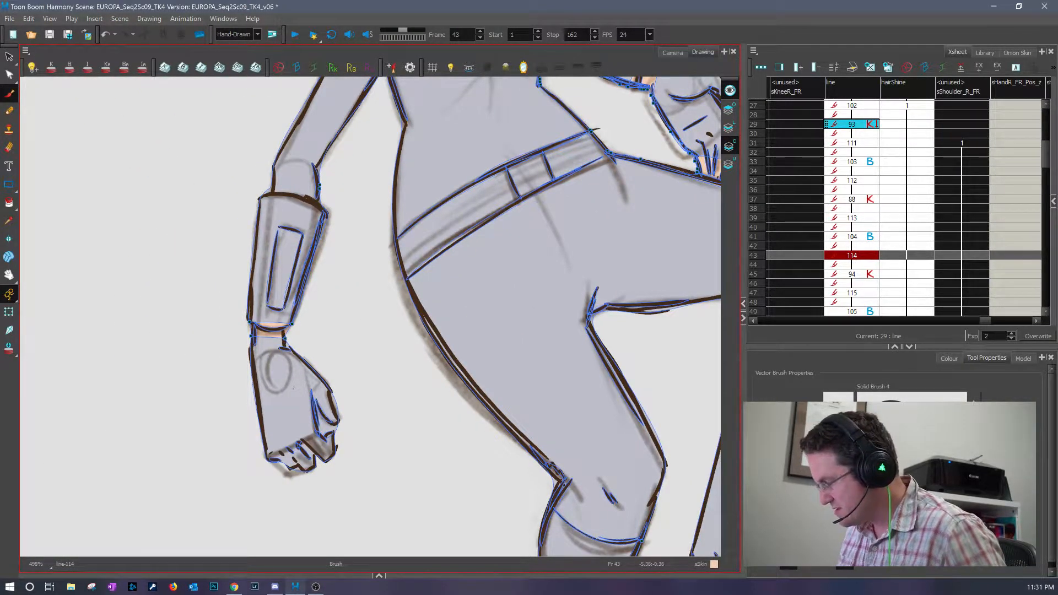
- Fill the lowered hand and the forward hand with sSkin on frame 43
key("alt+i")
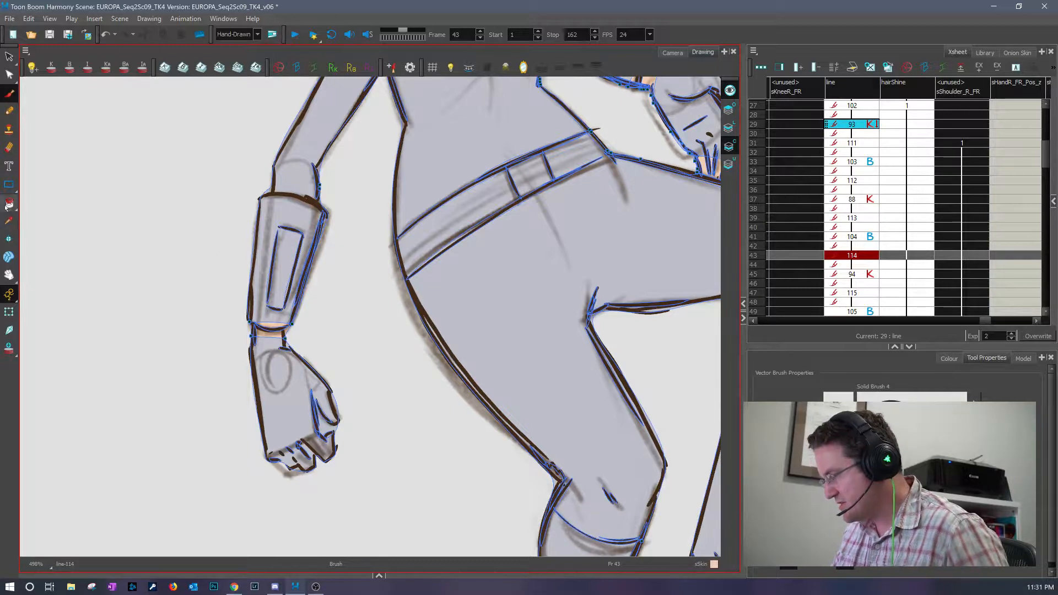
left_click(295, 386)
left_click_drag(295, 386, 80, 477)
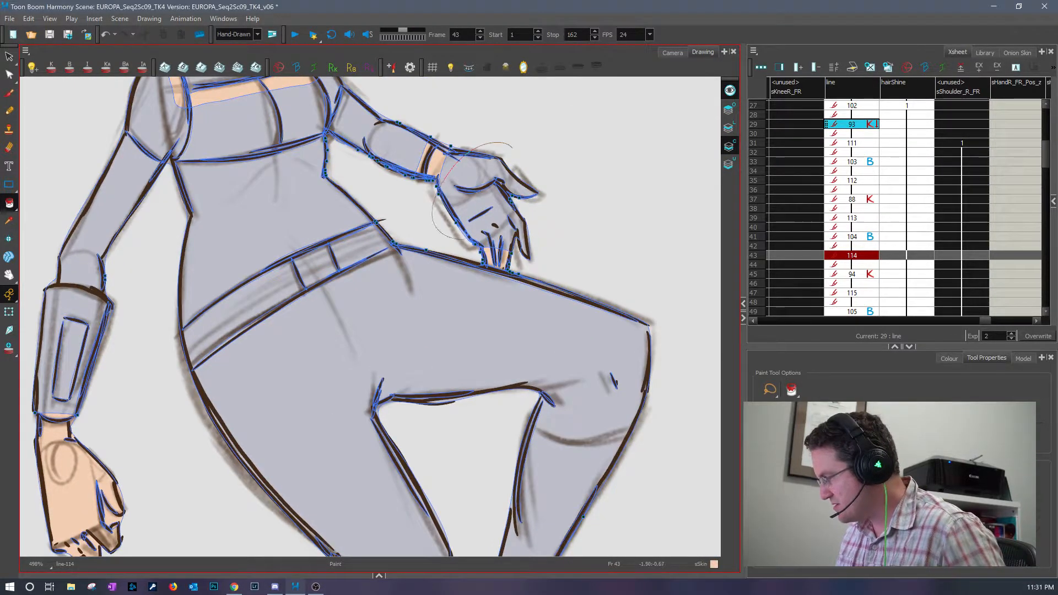
left_click(474, 185)
key("ctrl+z")
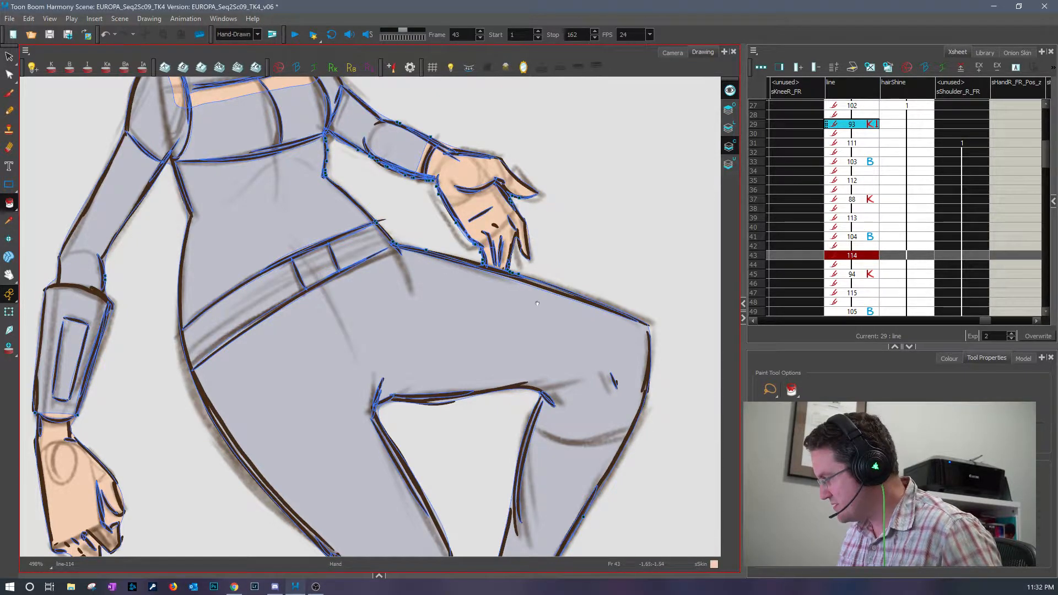
- Fill the face, neck and upper chest with sSkin on frame 43
left_click_drag(533, 302, 621, 254)
mouse_move(570, 94)
left_mouse_down()
mouse_move(553, 408)
mouse_move(560, 467)
left_mouse_up()
mouse_move(266, 242)
left_mouse_down()
mouse_move(313, 220)
mouse_move(358, 231)
mouse_move(358, 245)
left_mouse_up()
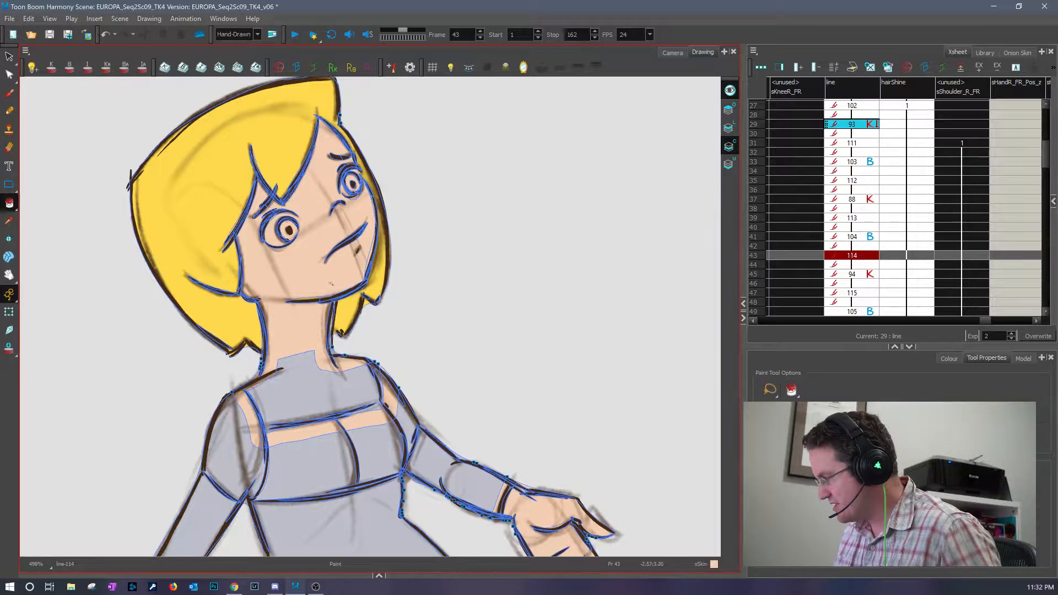
left_click_drag(305, 348, 385, 392)
- Erase the excess paint between the thumb and fingers of the lowered hand on frame 43
mouse_move(454, 518)
left_mouse_down()
mouse_move(504, 309)
mouse_move(498, 334)
mouse_move(440, 284)
mouse_move(457, 91)
left_mouse_up()
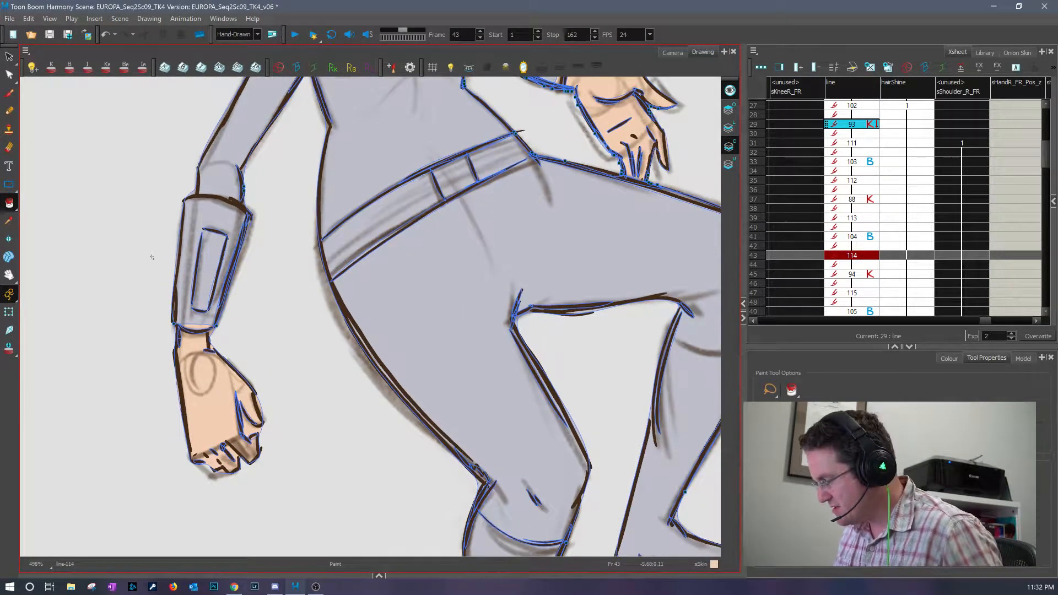
key("alt+e")
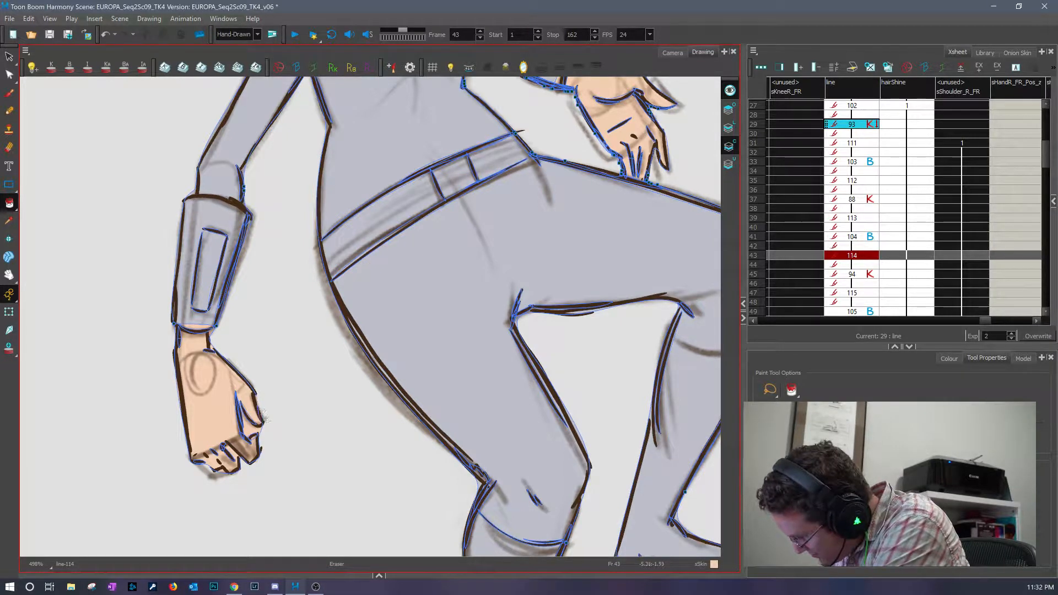
left_click_drag(244, 408, 260, 436)
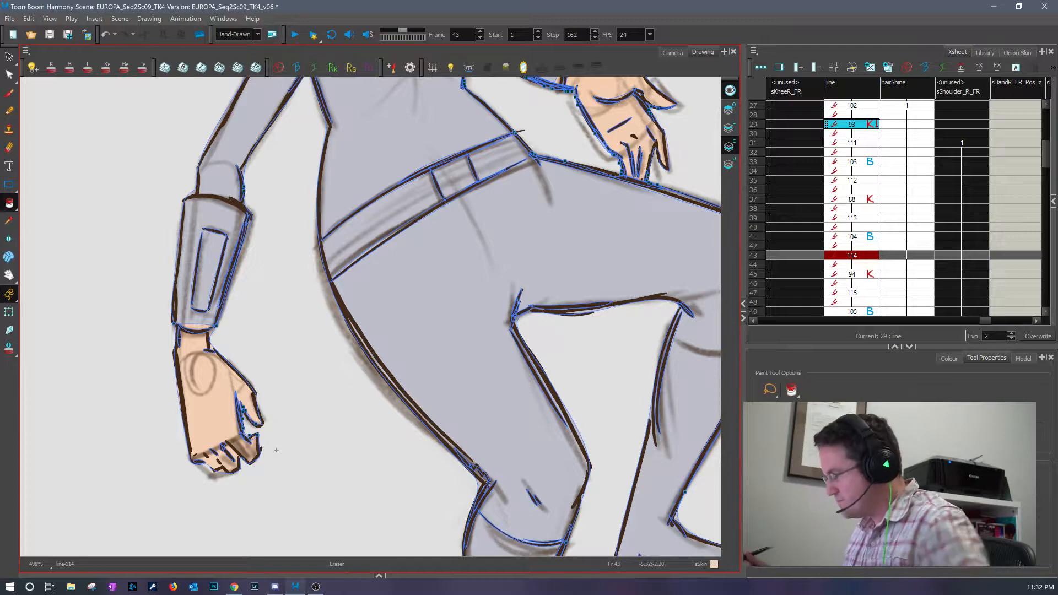
left_click_drag(497, 293, 511, 445)
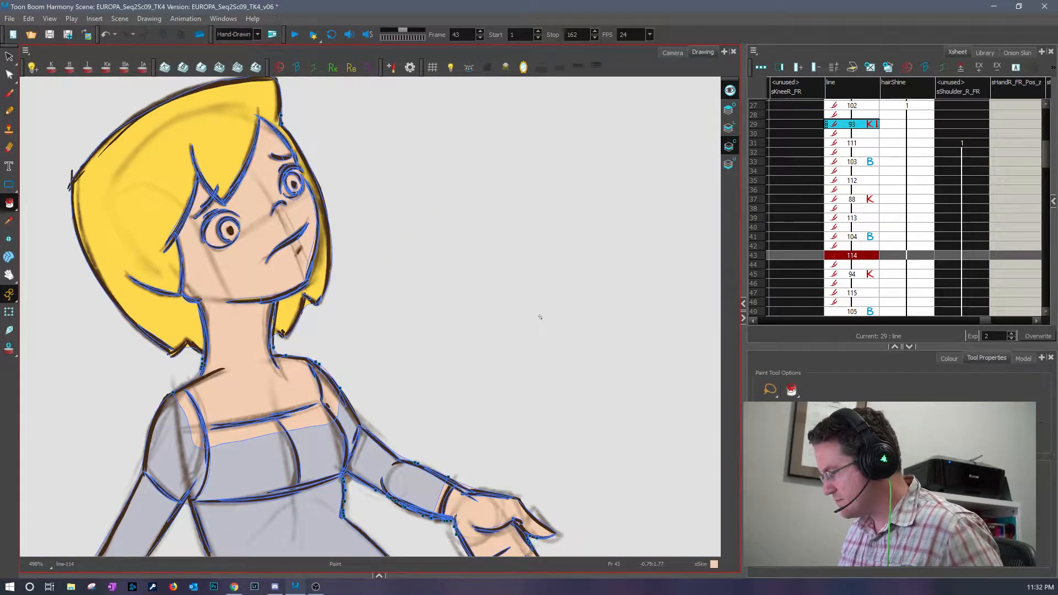
- Go to frame 45 and brush sSkin borders along the hairline, cheeks, jaw, neck, neckline and both wrists
key("period")
key("period")
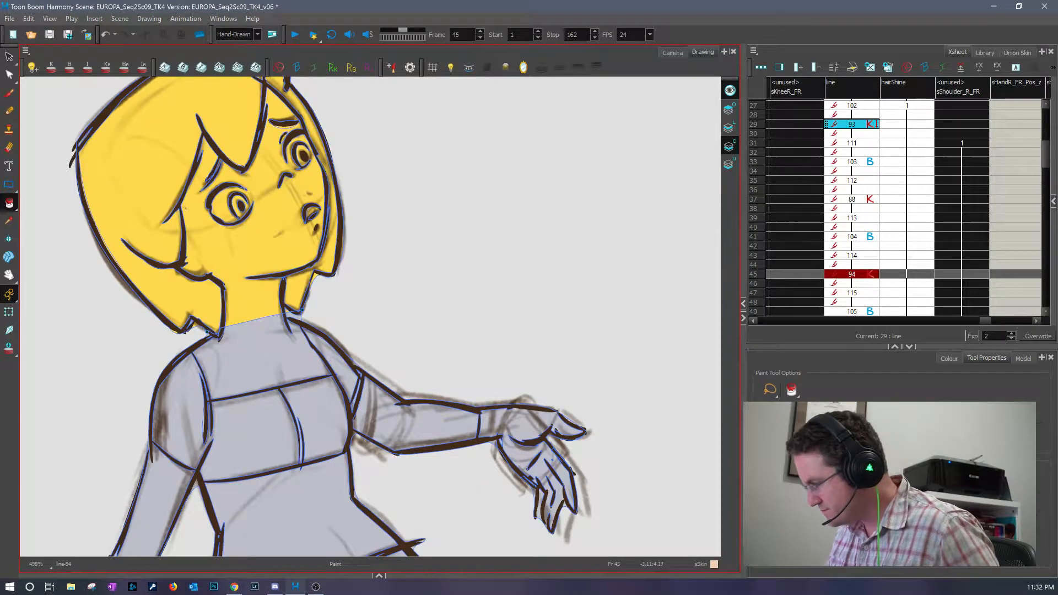
left_click(182, 210)
left_click(105, 34)
left_click(9, 93)
mouse_move(181, 202)
left_mouse_down()
mouse_move(186, 265)
mouse_move(217, 273)
mouse_move(230, 303)
mouse_move(228, 336)
mouse_move(190, 348)
mouse_move(196, 405)
mouse_move(277, 405)
mouse_move(318, 392)
mouse_move(328, 368)
mouse_move(279, 316)
mouse_move(273, 285)
mouse_move(311, 251)
mouse_move(316, 170)
mouse_move(268, 93)
mouse_move(247, 174)
mouse_move(204, 140)
mouse_move(182, 205)
left_mouse_up()
mouse_move(449, 326)
left_mouse_down()
mouse_move(449, 207)
mouse_move(392, 129)
left_mouse_up()
left_click_drag(427, 202, 420, 247)
left_click_drag(242, 435, 413, 237)
left_click_drag(267, 349, 202, 356)
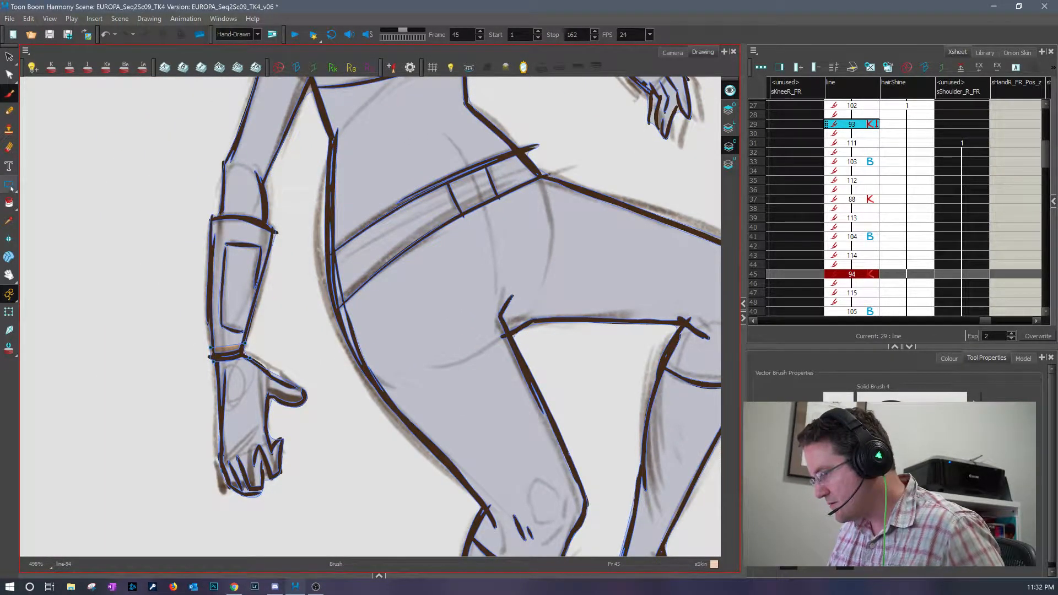
- Fill both hands with sSkin on frame 45 and erase the excess paint between the lowered hand's fingers
left_click(8, 203)
mouse_move(291, 356)
left_mouse_down()
mouse_move(202, 469)
mouse_move(331, 397)
left_mouse_up()
mouse_move(433, 345)
left_mouse_down()
mouse_move(398, 347)
mouse_move(269, 447)
left_mouse_up()
mouse_move(478, 272)
left_mouse_down()
mouse_move(485, 232)
mouse_move(503, 217)
left_mouse_up()
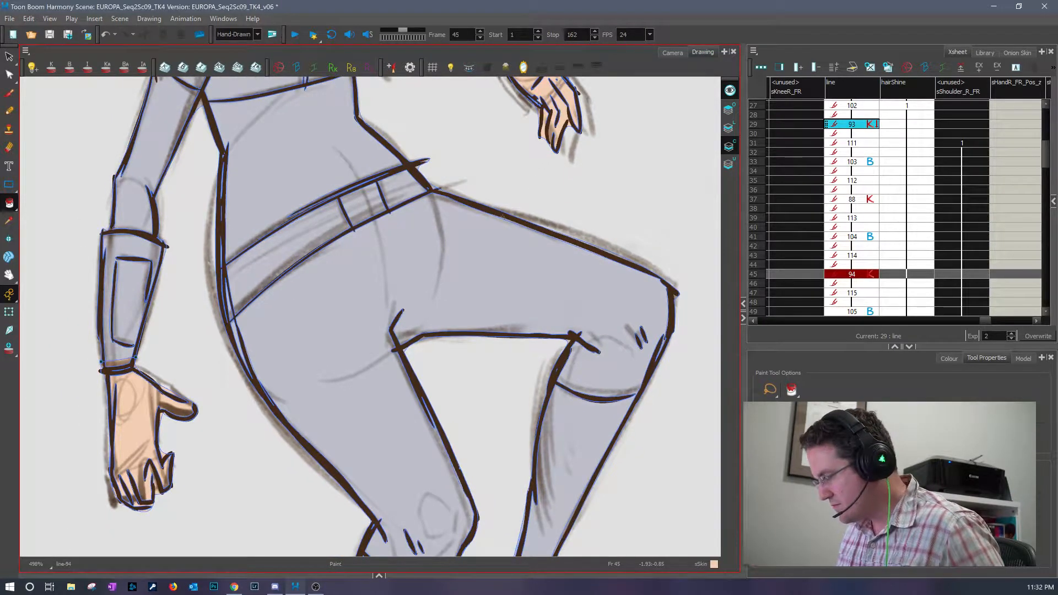
key("e")
left_click_drag(155, 478, 160, 505)
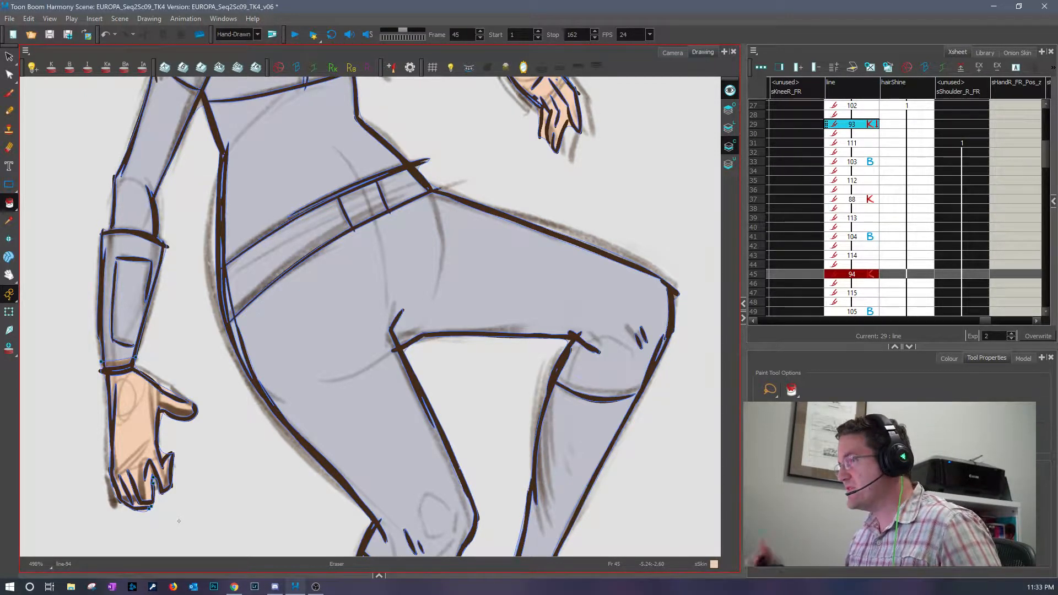
- Fill the face, neck and upper chest with sSkin on frame 45
scroll(481, 274, "up", 10)
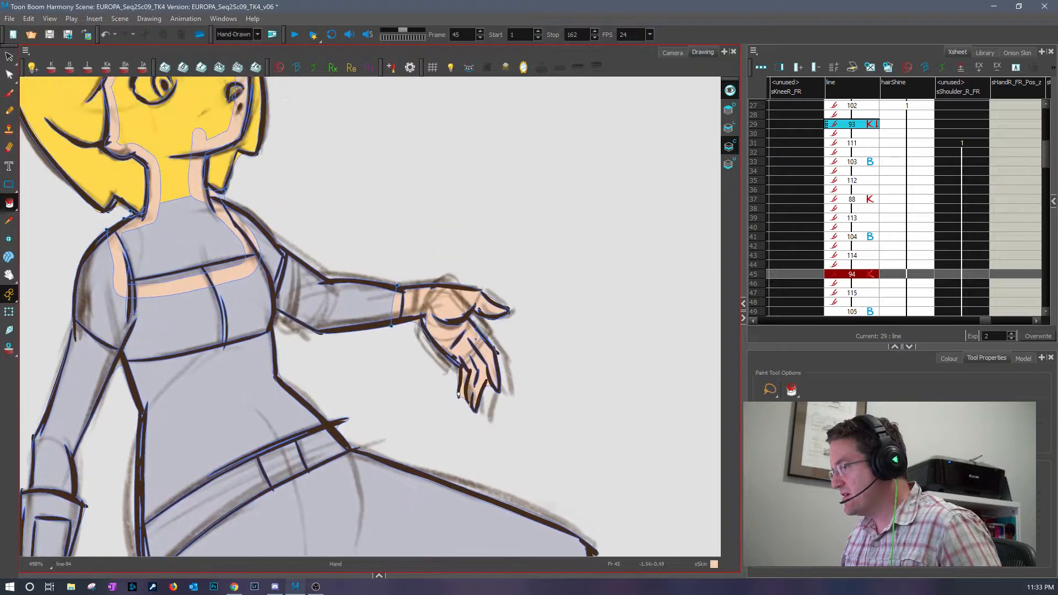
left_click_drag(476, 327, 501, 380)
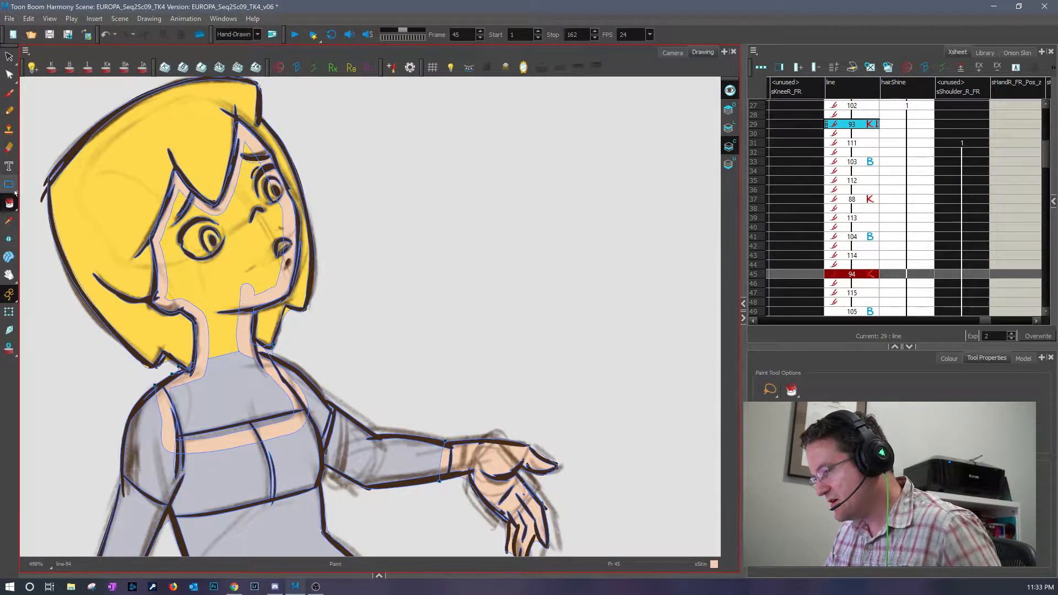
mouse_move(207, 221)
left_mouse_down()
mouse_move(226, 421)
mouse_move(267, 216)
mouse_move(291, 217)
left_mouse_up()
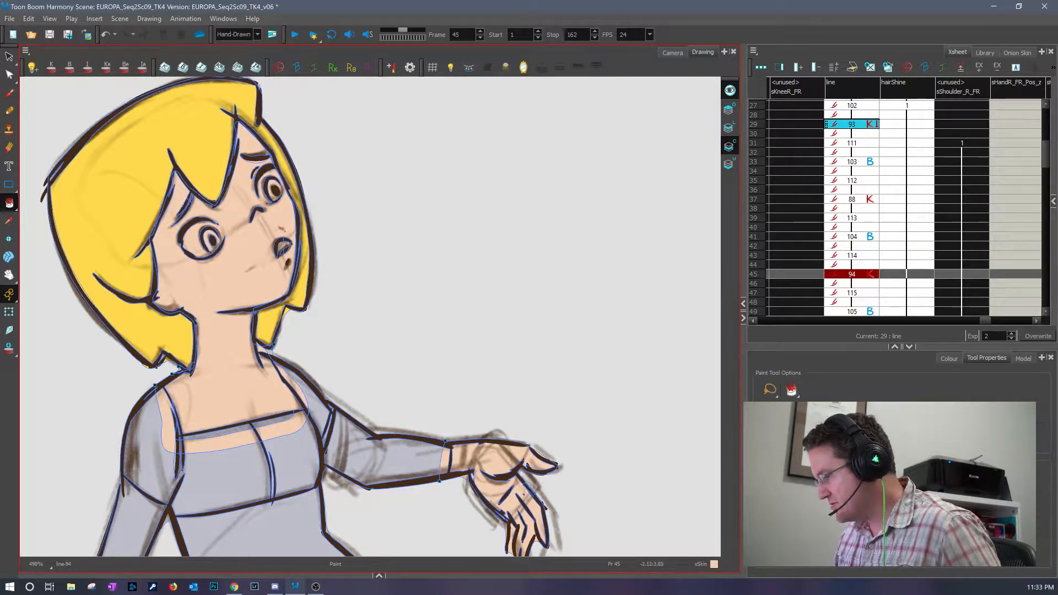
mouse_move(232, 422)
left_mouse_down()
mouse_move(251, 437)
mouse_move(251, 425)
left_mouse_up()
- Inspect both hands on frame 45 and erase stray paint around the fingers
key("space")
left_click_drag(549, 419, 519, 301)
mouse_move(531, 433)
left_mouse_down()
mouse_move(541, 348)
mouse_move(604, 243)
mouse_move(641, 135)
mouse_move(631, 154)
left_mouse_up()
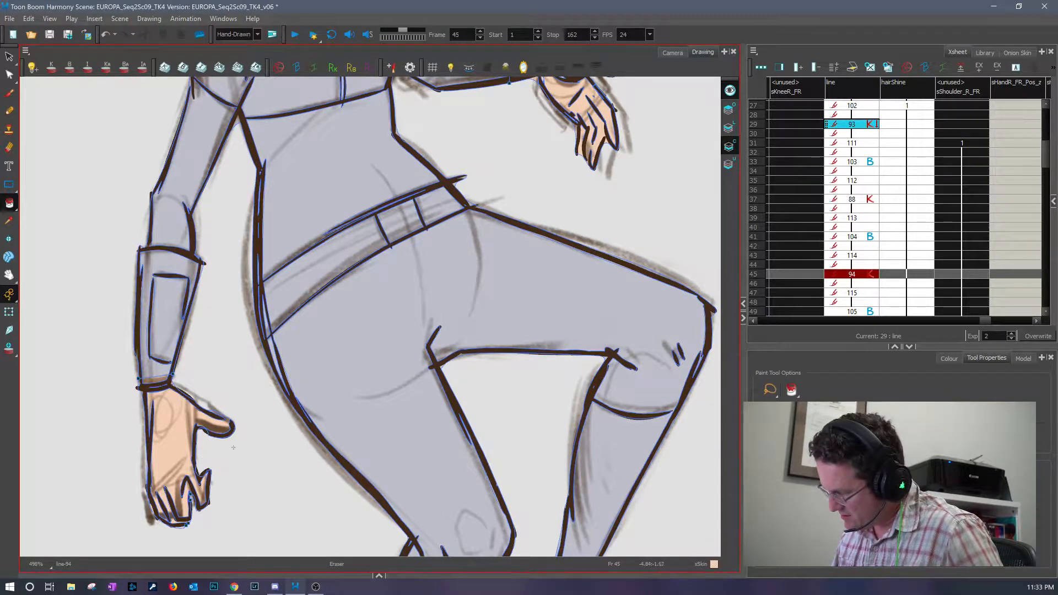
left_click_drag(528, 214, 402, 411)
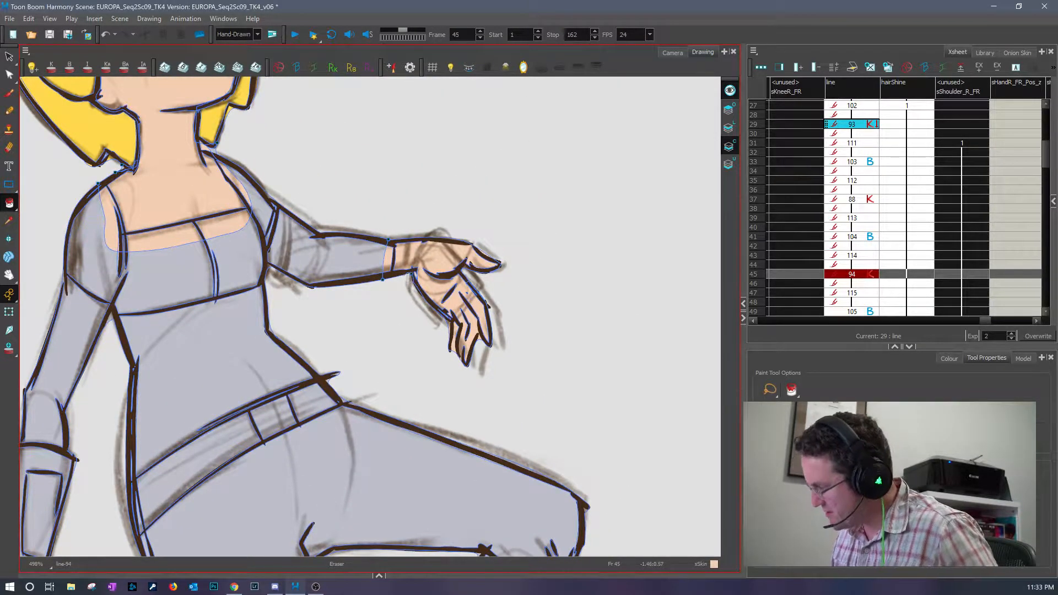
mouse_move(462, 329)
left_mouse_down()
mouse_move(515, 372)
mouse_move(511, 424)
left_mouse_up()
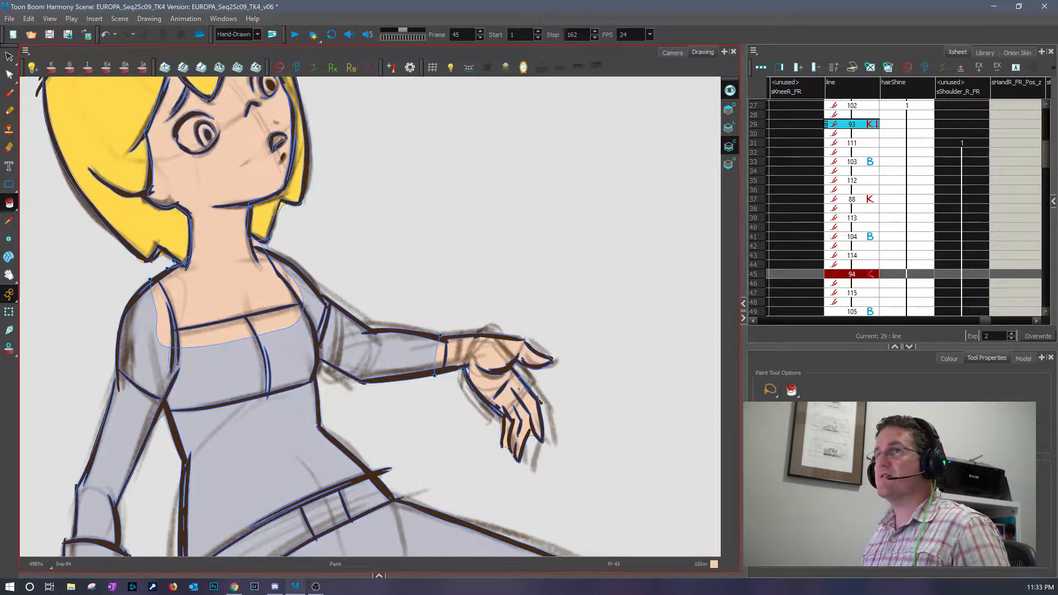
- Touch up the paint at the hair tip beside the neck on frame 45 and check the lowered hand
key("alt+Tab")
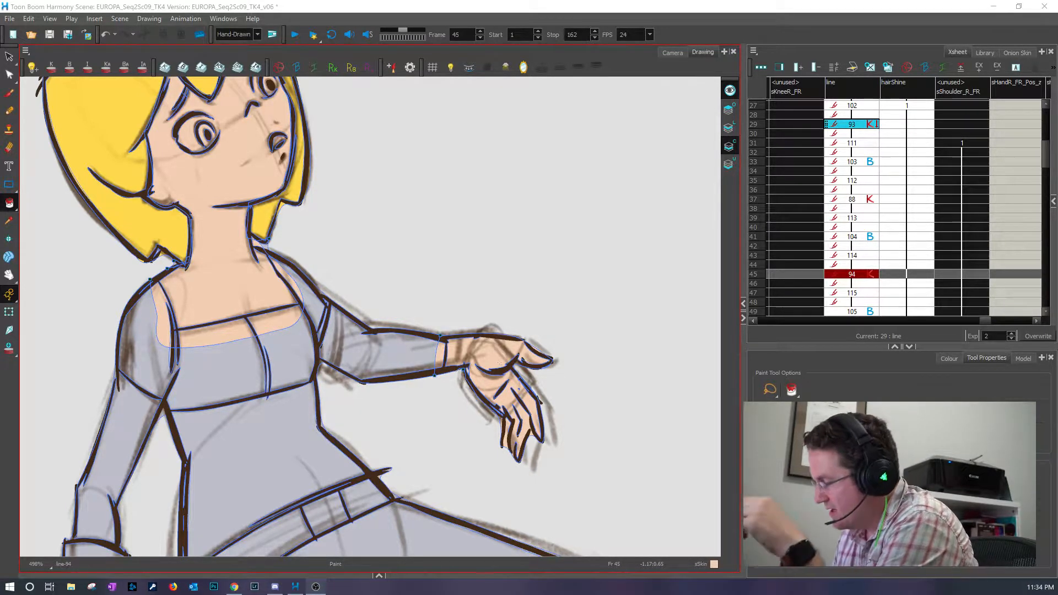
left_click(254, 242)
key("alt+e")
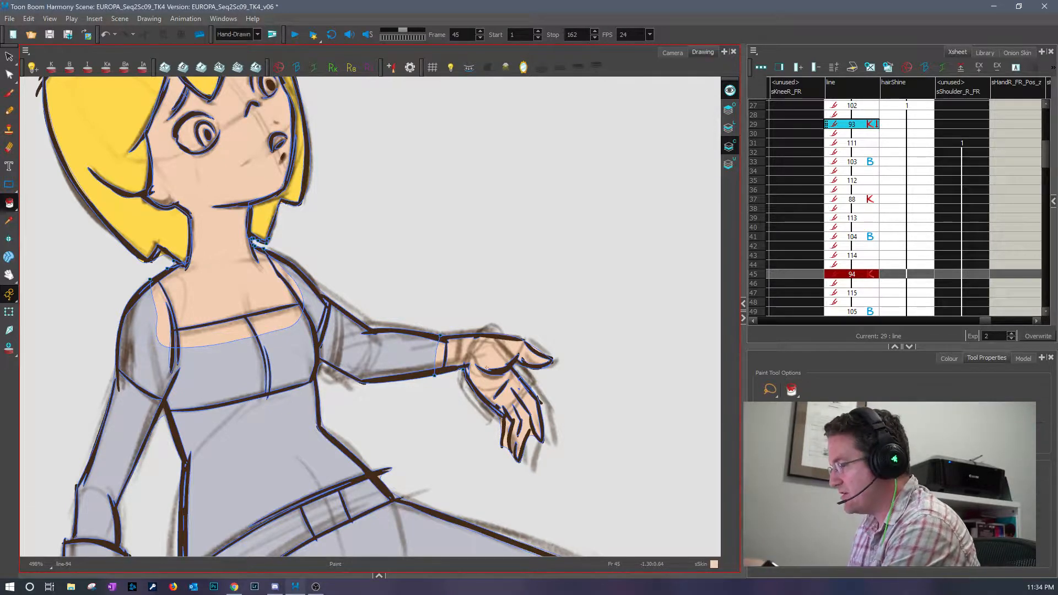
key("space")
mouse_move(457, 491)
left_mouse_down()
mouse_move(467, 423)
mouse_move(533, 315)
left_mouse_up()
left_click_drag(521, 490, 536, 348)
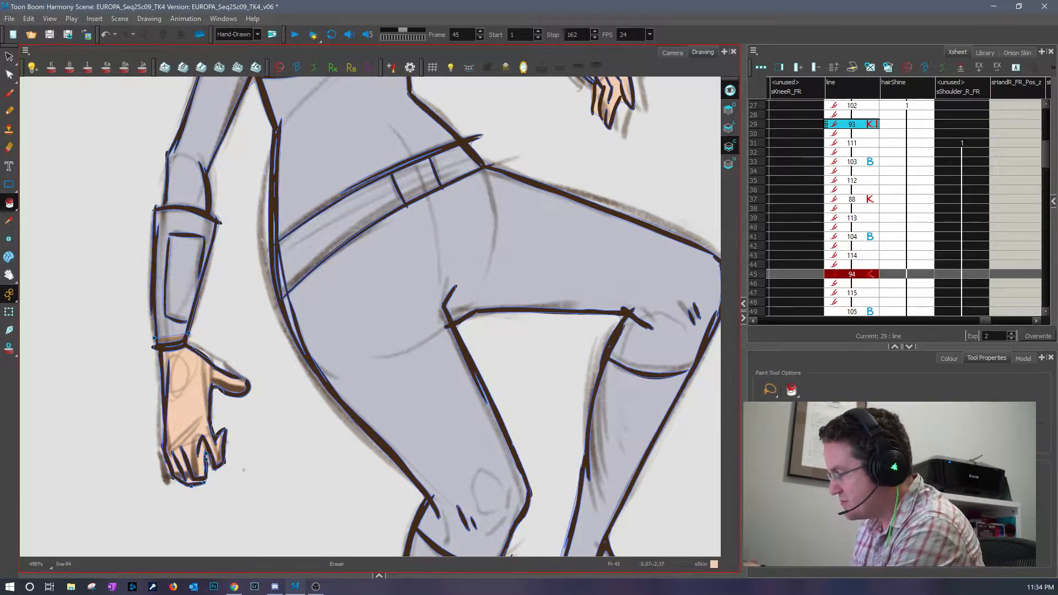
key("space")
mouse_move(554, 232)
left_mouse_down()
mouse_move(475, 394)
mouse_move(505, 476)
mouse_move(543, 333)
mouse_move(553, 426)
left_mouse_up()
- Go to frame 47, brush an sSkin border across the outstretched arm's wrist and fill the hand with sSkin
left_click(862, 257)
left_click(864, 276)
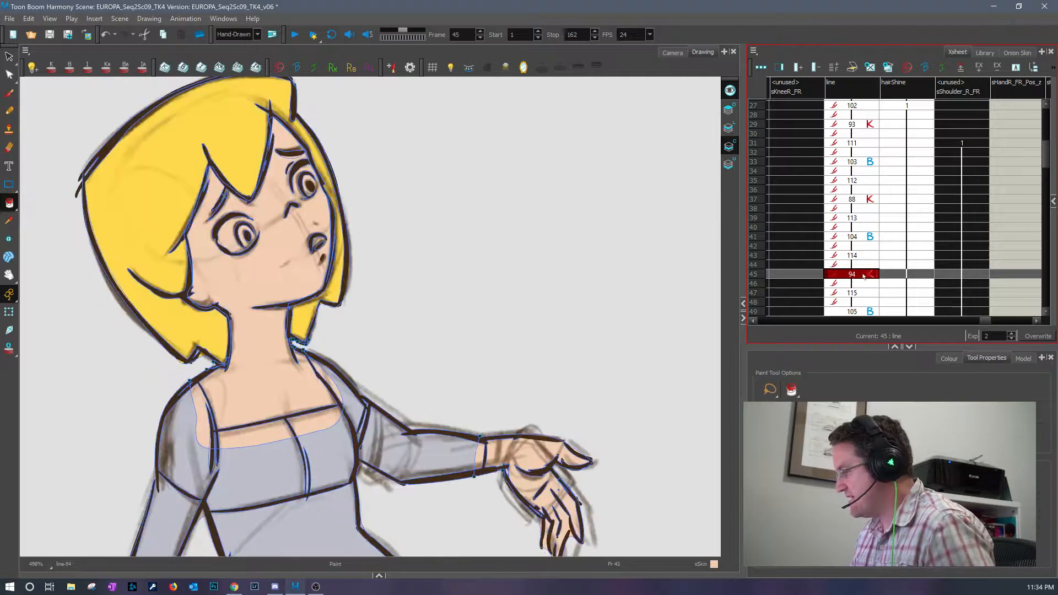
left_click(864, 294)
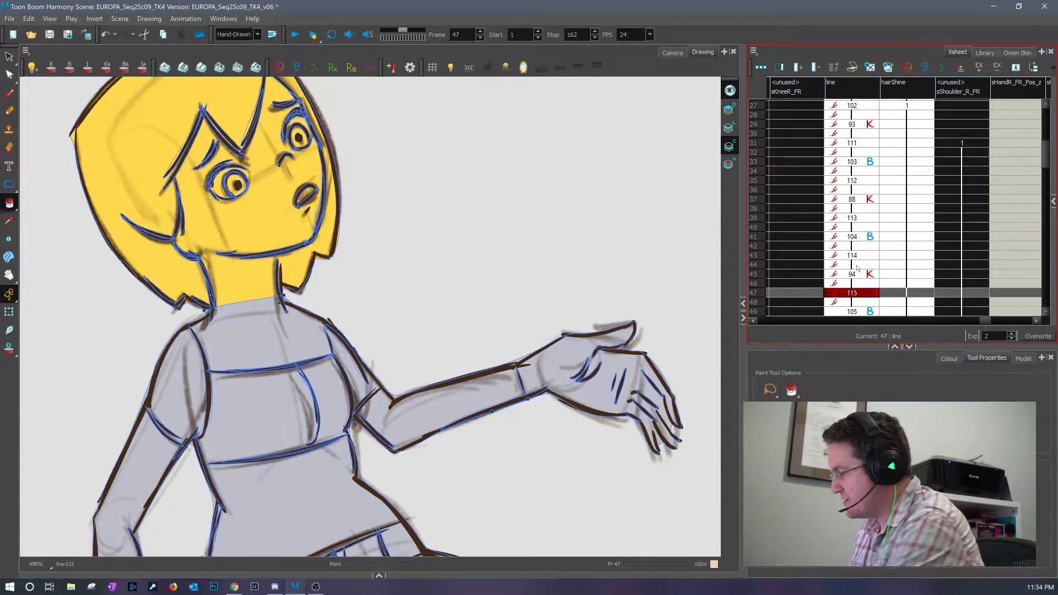
left_click(525, 375)
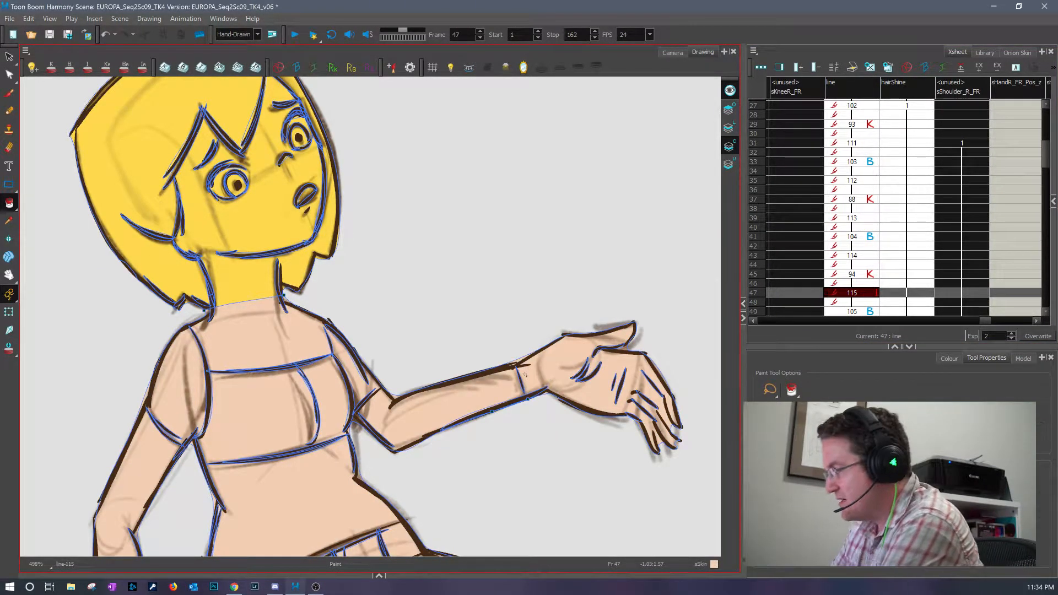
key("ctrl+z")
key("alt+b")
left_click_drag(513, 360, 520, 391)
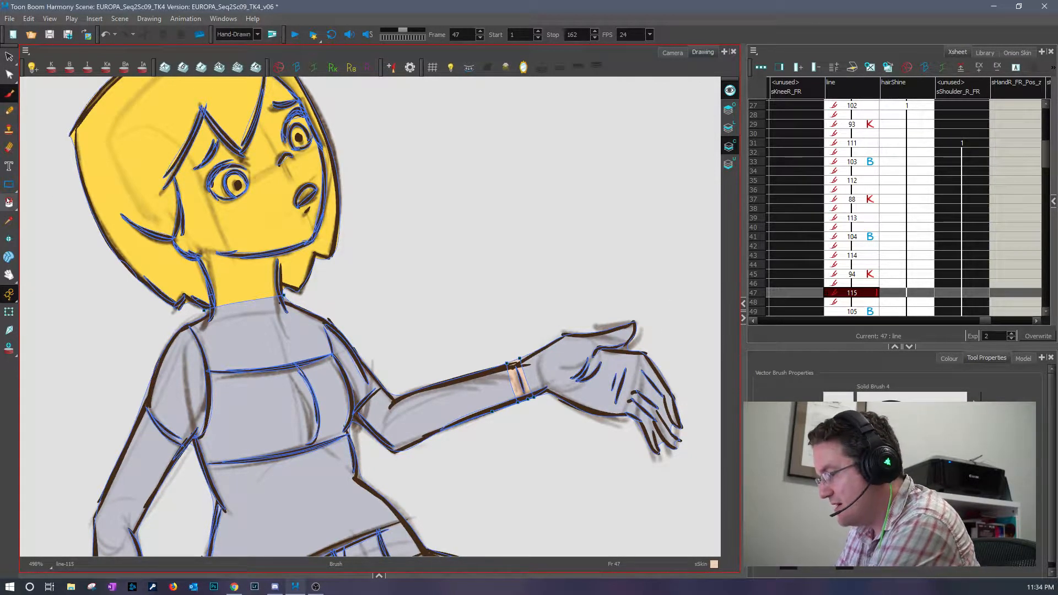
left_click(9, 203)
mouse_move(615, 291)
left_mouse_down()
mouse_move(540, 350)
mouse_move(661, 305)
mouse_move(665, 358)
left_mouse_up()
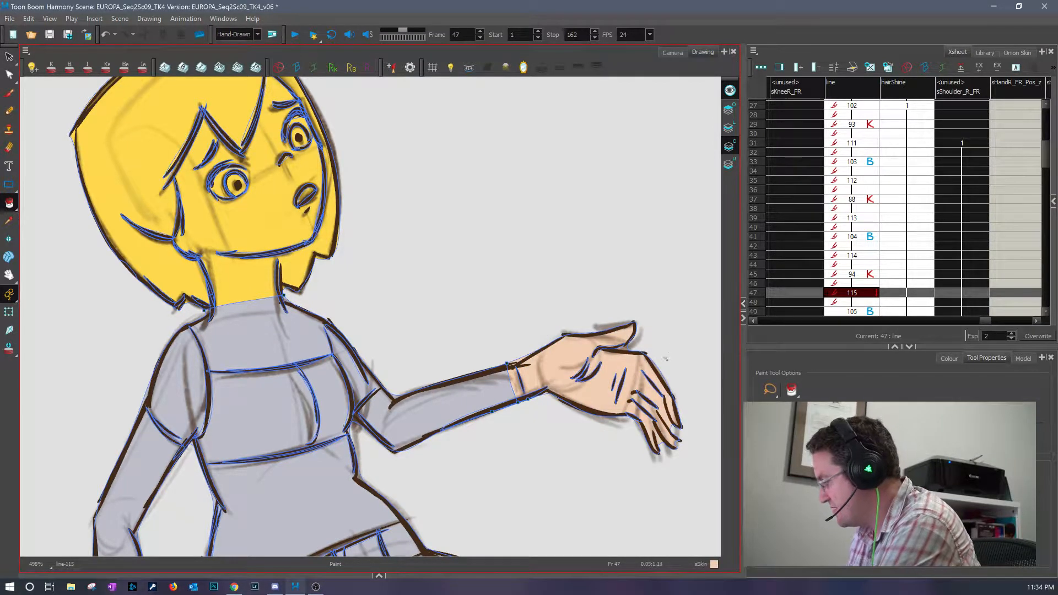
key("e")
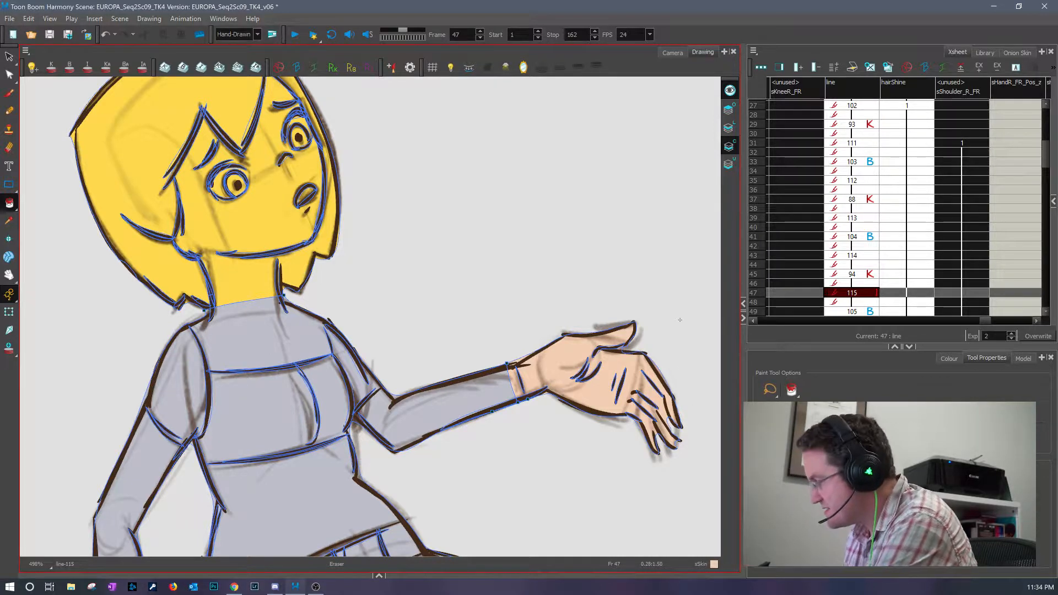
- Brush sSkin borders along the near cheek, both sides of the neck, the shoulders and the neckline on frame 47
key("alt+i")
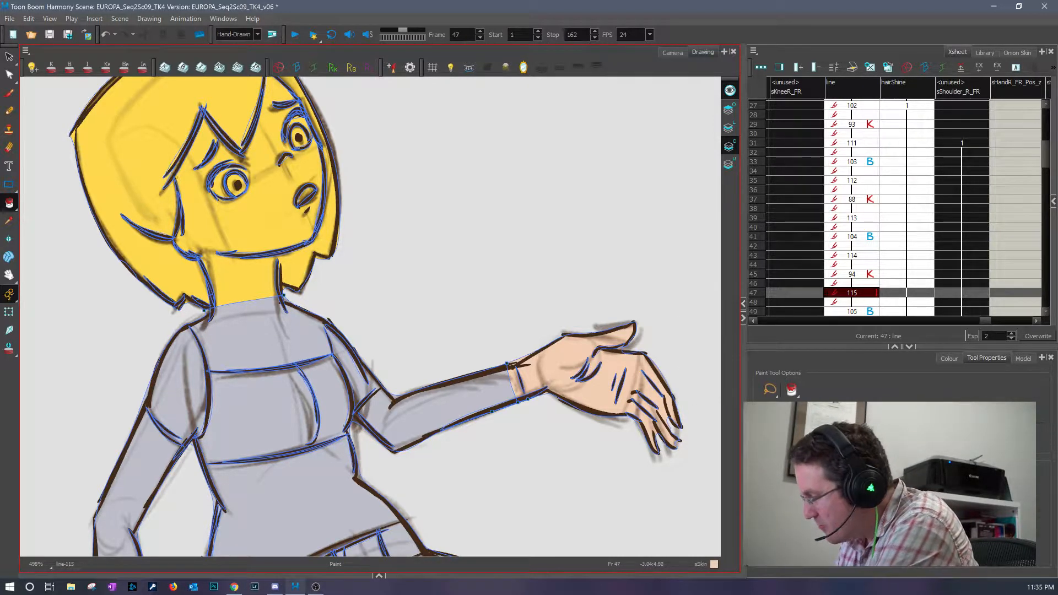
key("ctrl+z")
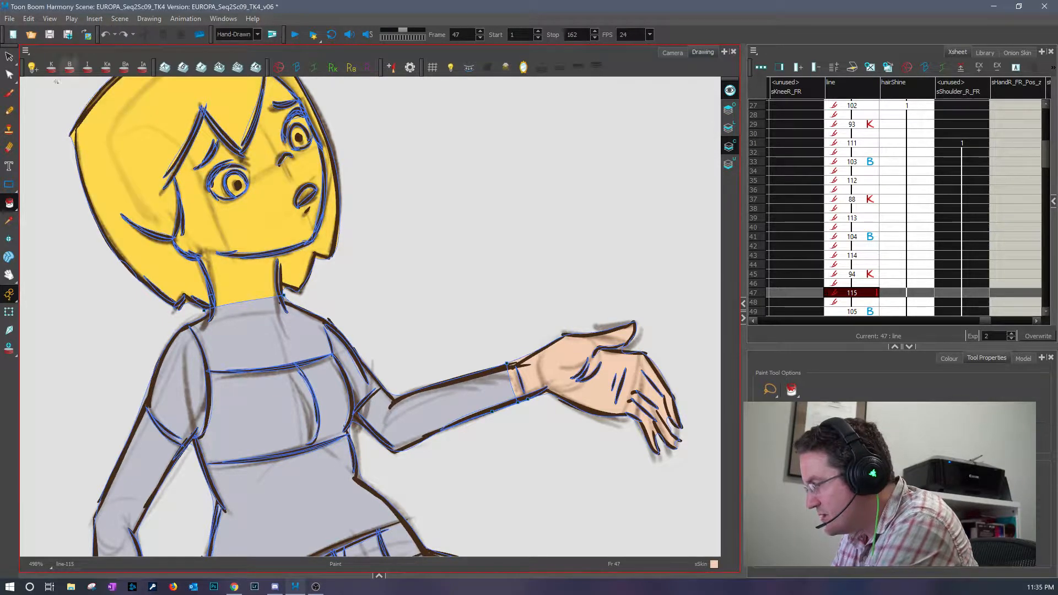
key("alt+b")
left_click_drag(177, 178, 184, 242)
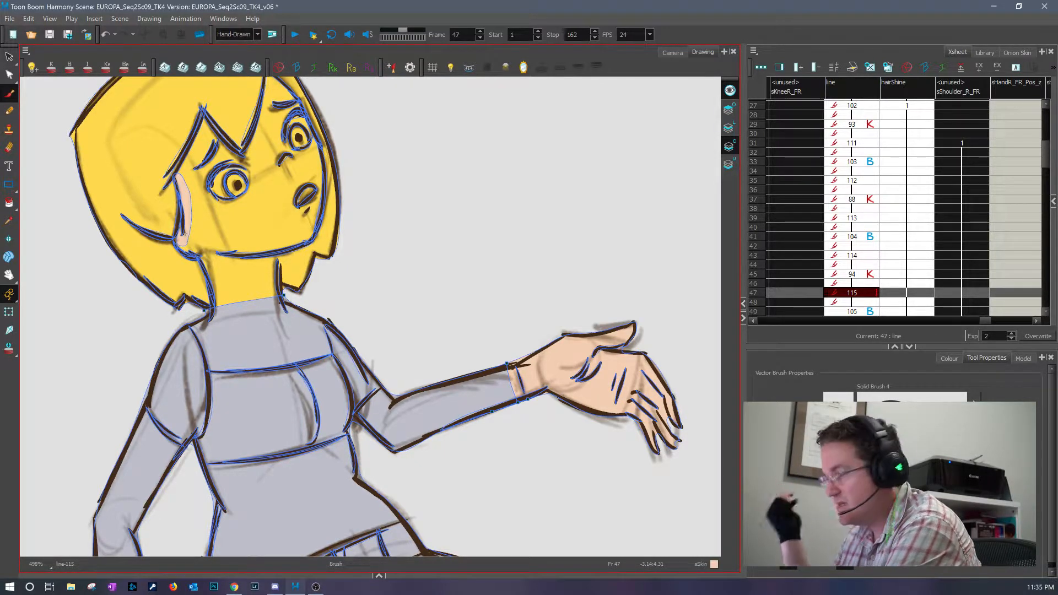
left_click_drag(181, 244, 210, 270)
mouse_move(219, 302)
left_mouse_down()
mouse_move(189, 331)
mouse_move(201, 361)
mouse_move(230, 374)
mouse_move(330, 354)
mouse_move(322, 307)
mouse_move(270, 294)
mouse_move(270, 245)
left_mouse_up()
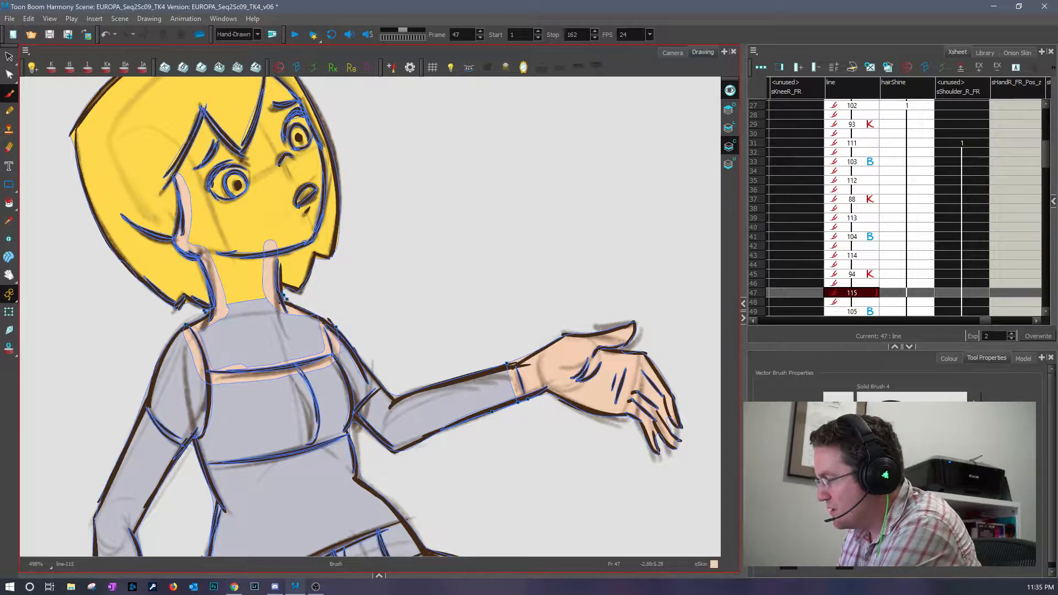
- Brush sSkin borders along the underside of the fringe and the far edge of the face on frame 47
left_click_drag(206, 115, 177, 175)
left_click_drag(203, 116, 249, 164)
key("space")
left_click_drag(269, 118, 261, 203)
left_click_drag(258, 155, 236, 249)
mouse_move(260, 158)
left_mouse_down()
mouse_move(308, 248)
mouse_move(305, 236)
mouse_move(300, 315)
mouse_move(270, 326)
mouse_move(287, 271)
mouse_move(269, 330)
mouse_move(305, 301)
left_mouse_up()
key("ctrl+z")
- Fill the face, neck and chest on frame 47 with sSkin
left_click(9, 130)
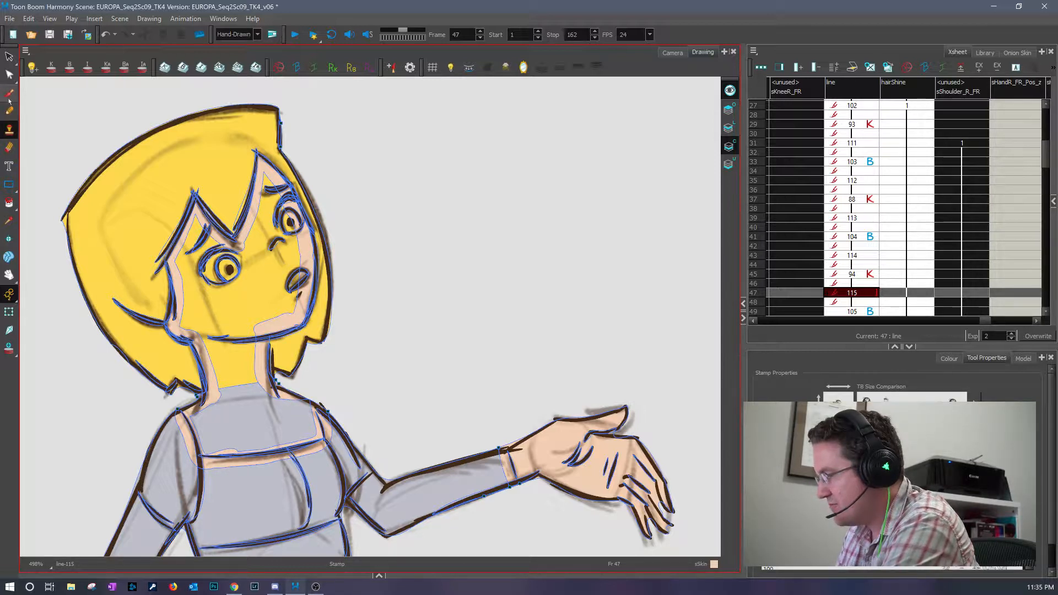
left_click(9, 203)
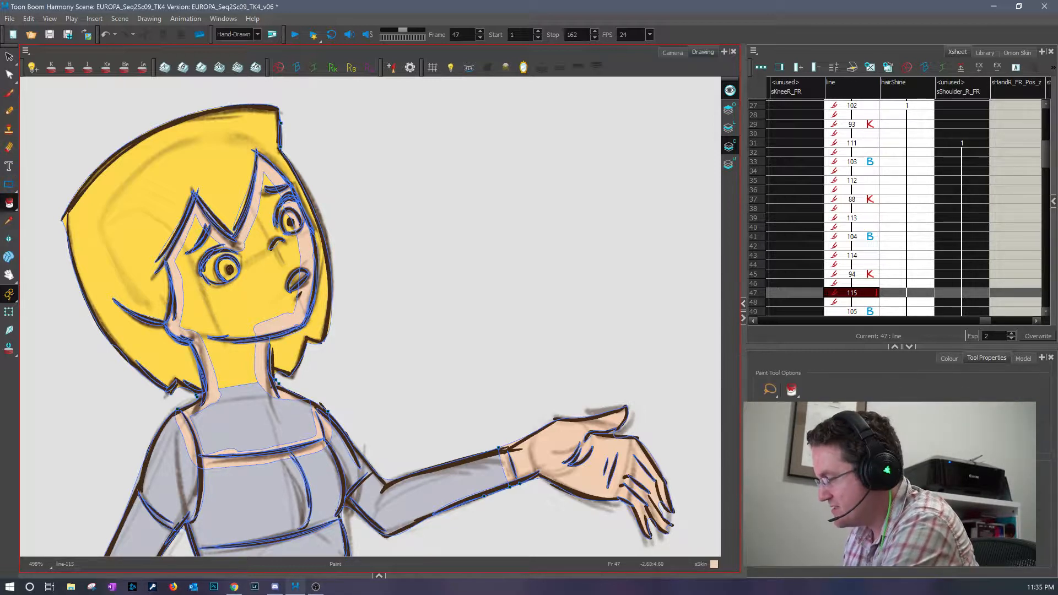
mouse_move(204, 248)
left_mouse_down()
mouse_move(229, 419)
mouse_move(299, 236)
left_mouse_up()
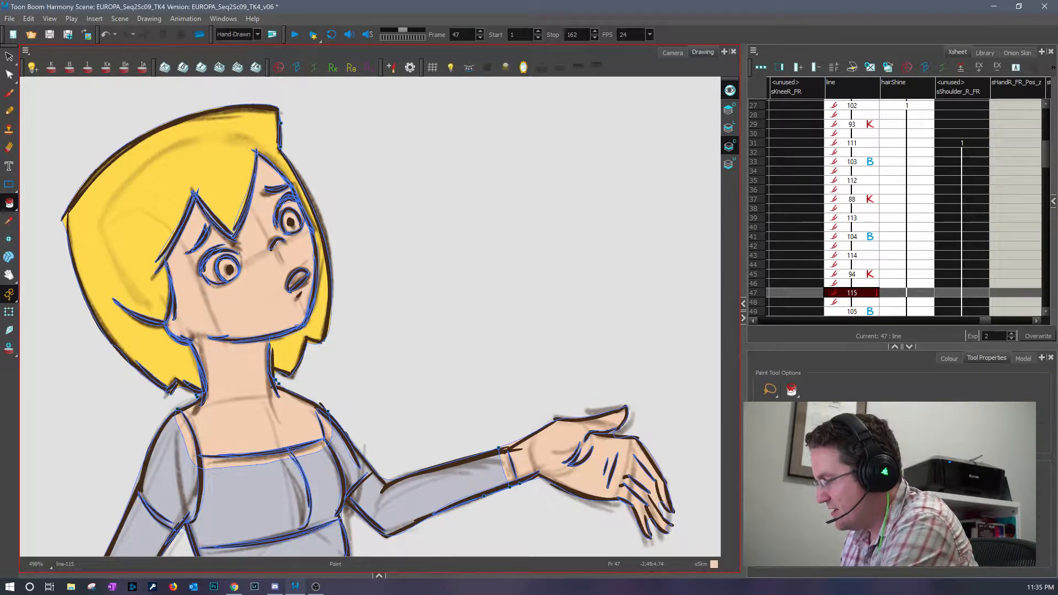
- Brush an sSkin border across the lowered arm's wrist on frame 47 and fill the hand with sSkin
left_click(9, 93)
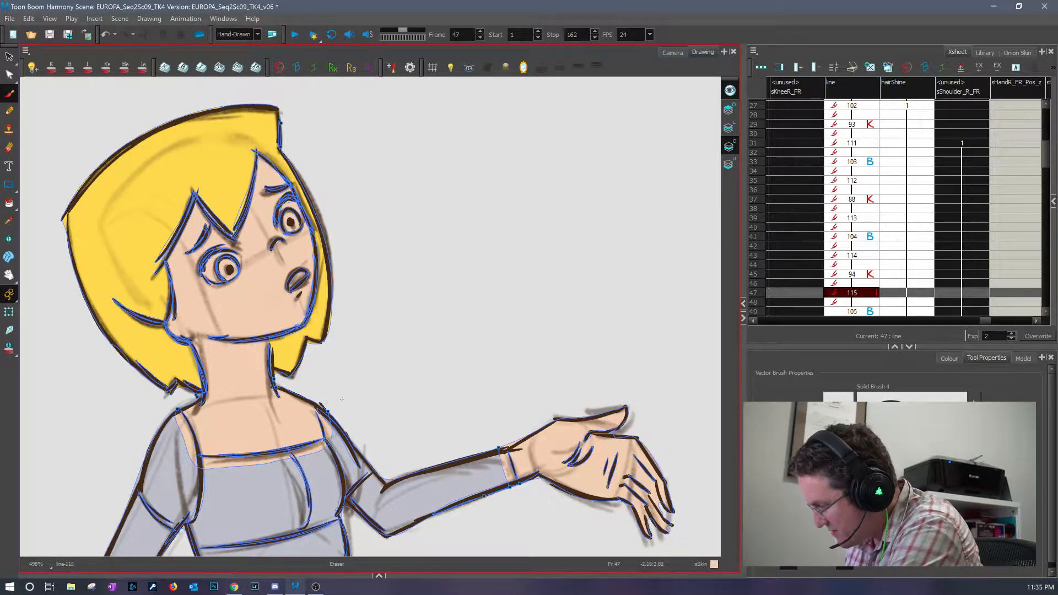
key("space")
mouse_move(461, 549)
left_mouse_down()
mouse_move(516, 247)
mouse_move(560, 109)
left_mouse_up()
left_click_drag(166, 376, 253, 363)
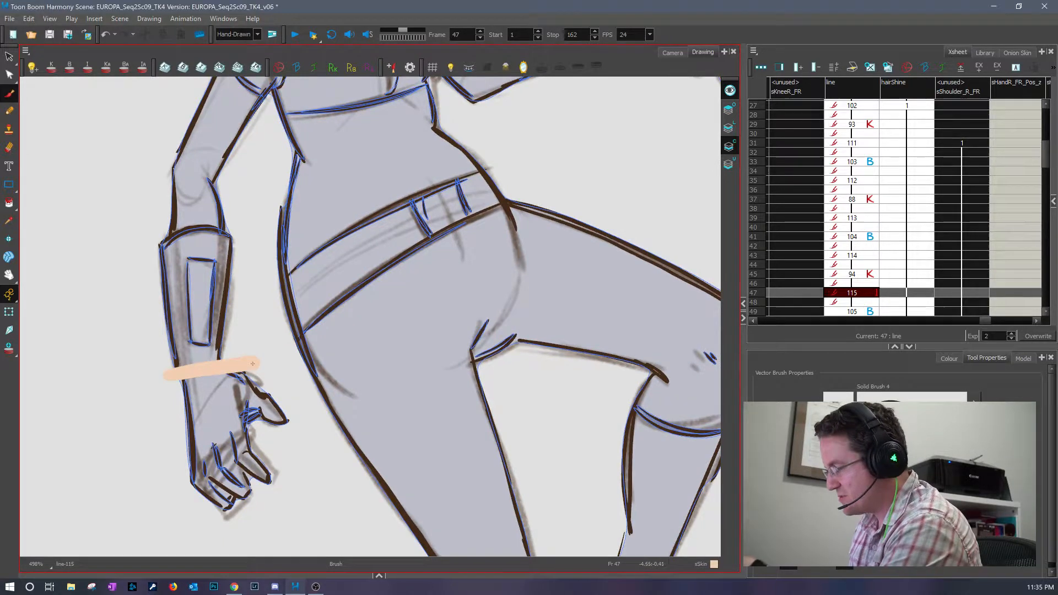
left_click(9, 203)
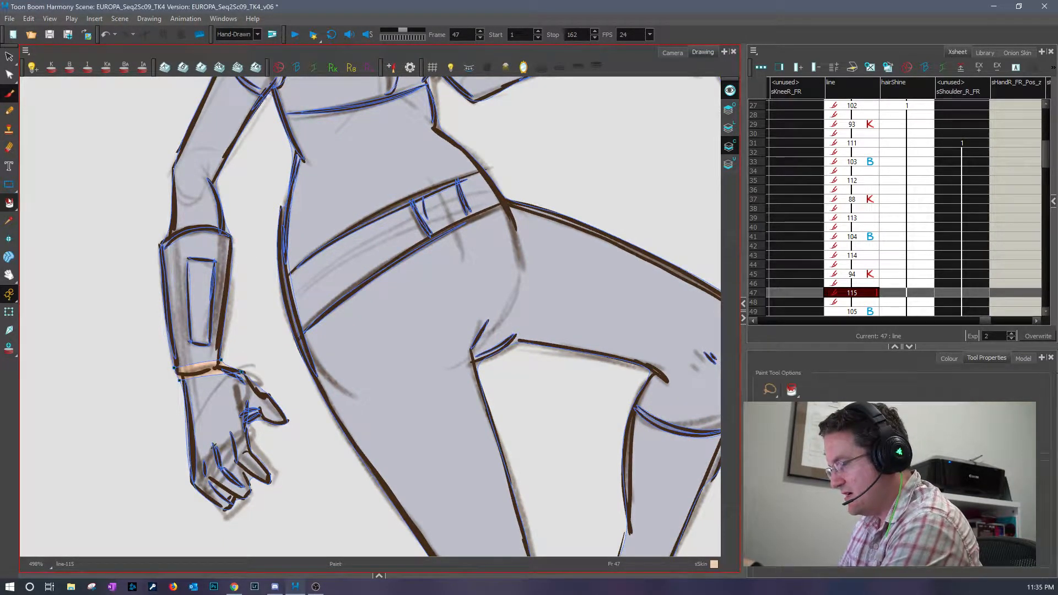
left_click(220, 424)
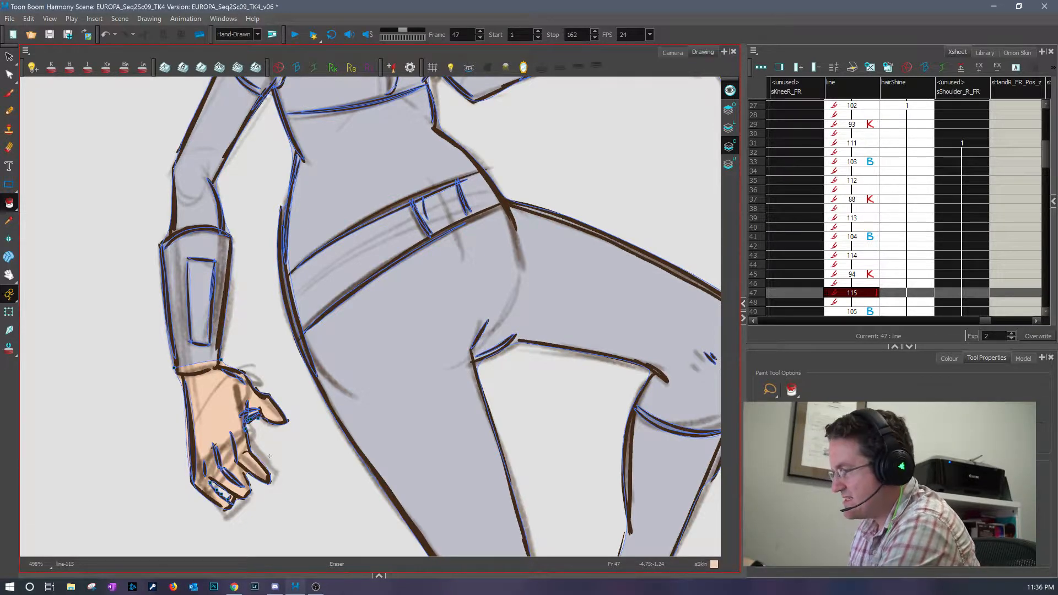
- Check the hair outline, face, neckline and outstretched hand on frame 47 for stray paint and compare with frame 49
key("space")
left_click_drag(526, 296, 466, 460)
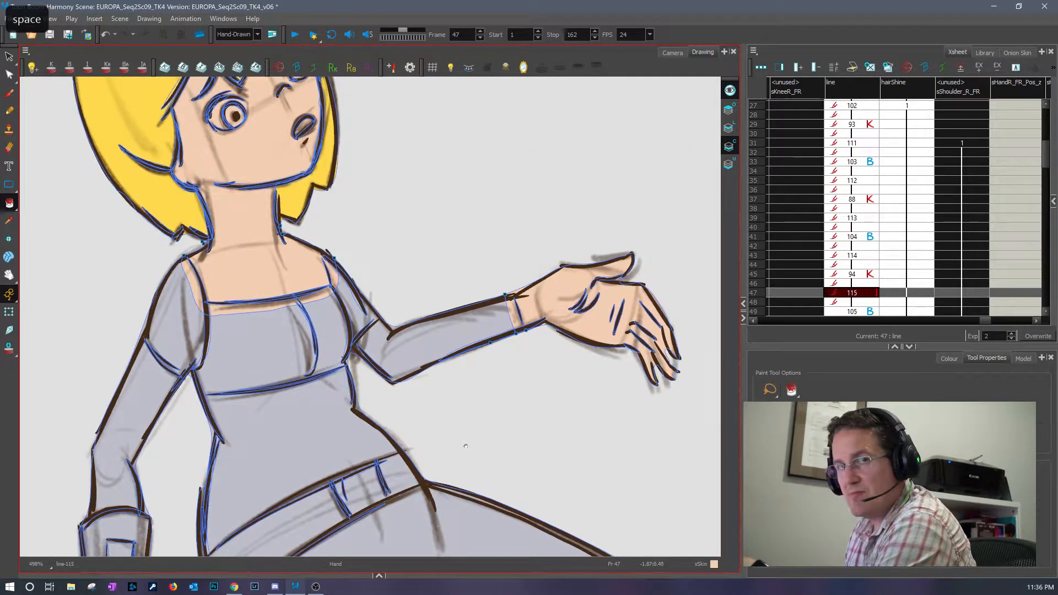
left_click_drag(502, 332, 544, 507)
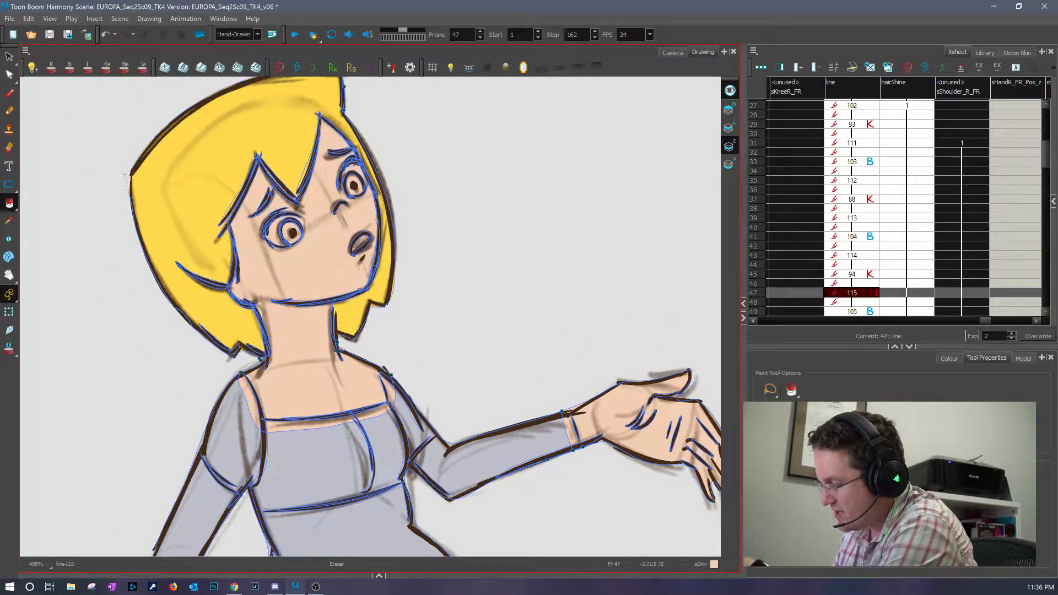
key("space")
left_click_drag(456, 357, 447, 398)
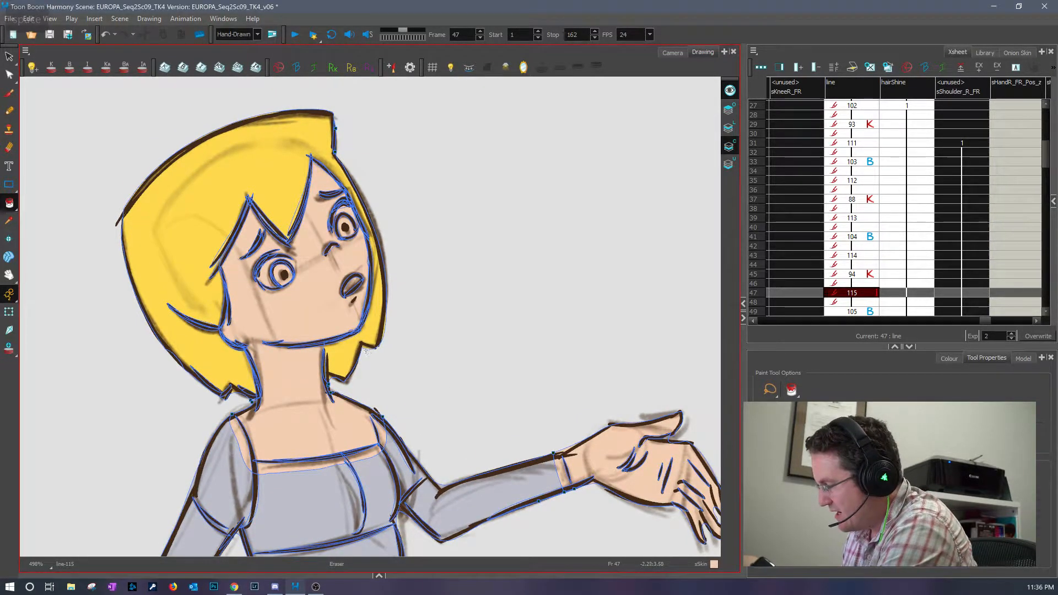
key("space")
left_click_drag(426, 384, 430, 208)
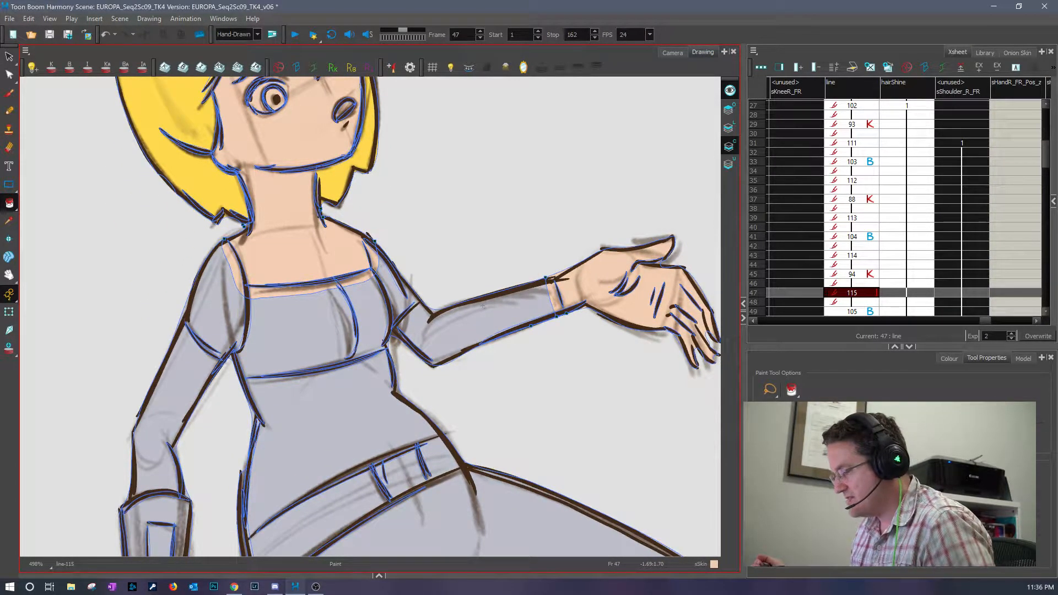
key("alt+e")
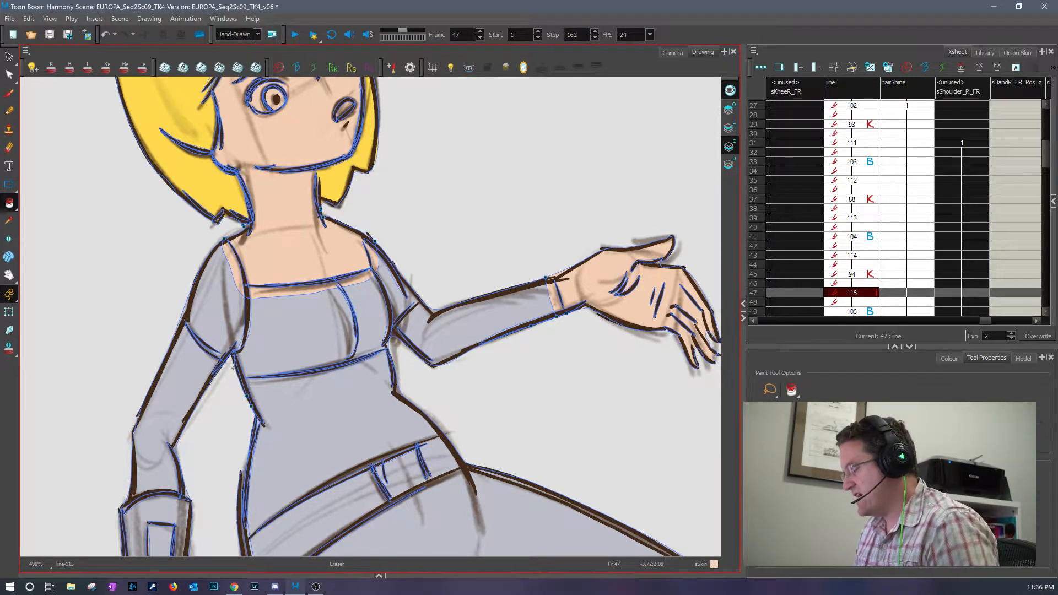
key("space")
left_click_drag(517, 364, 507, 473)
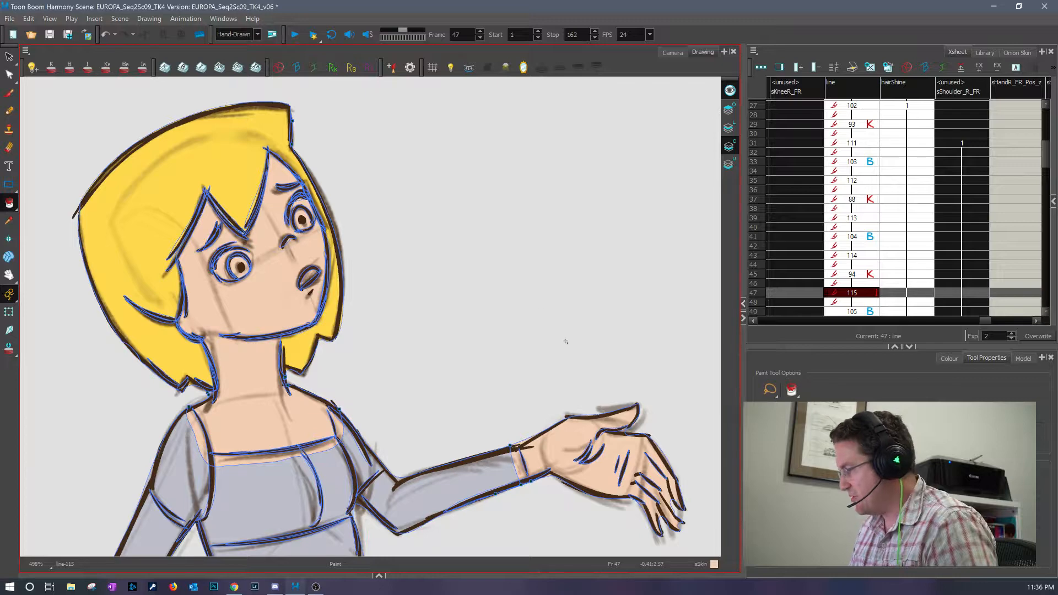
left_click(863, 311)
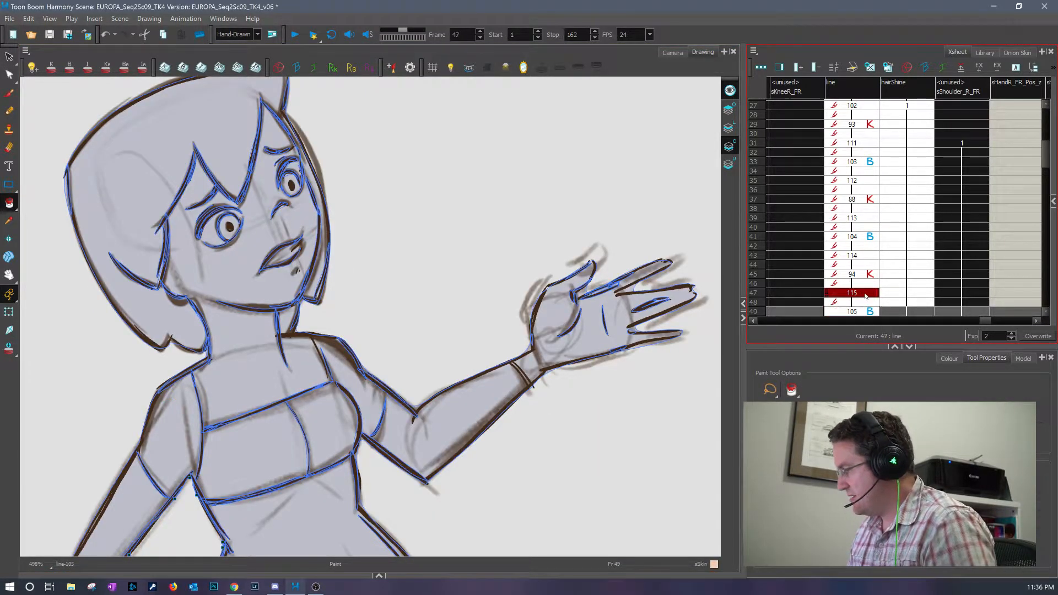
left_click(867, 293)
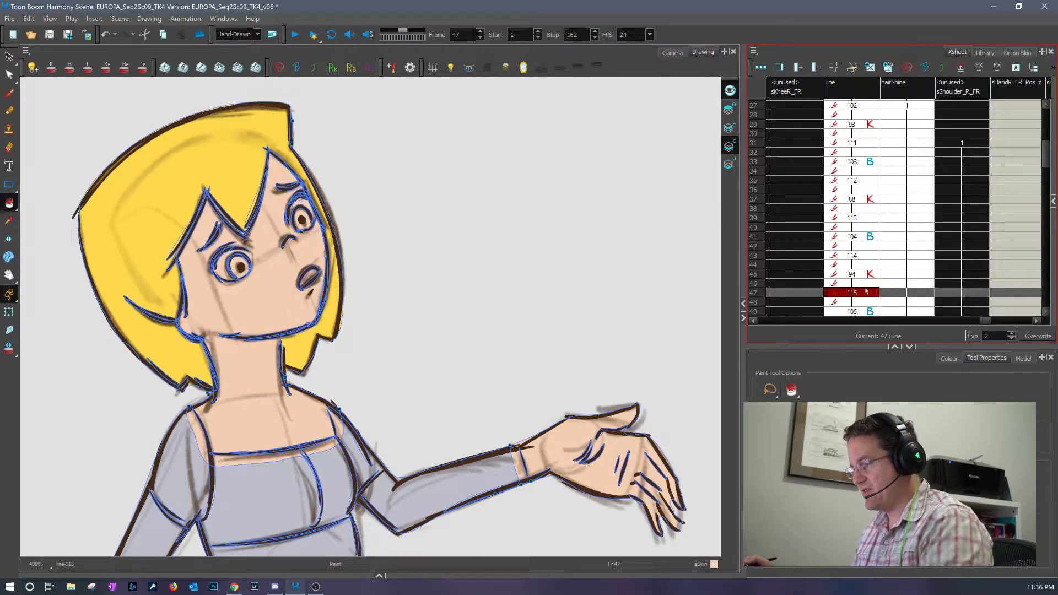
- Choose the sEyeWhite colour and try to fill the white of the near eye on frame 47
scroll(208, 191, "up", 3)
scroll(55, 419, "up", 1)
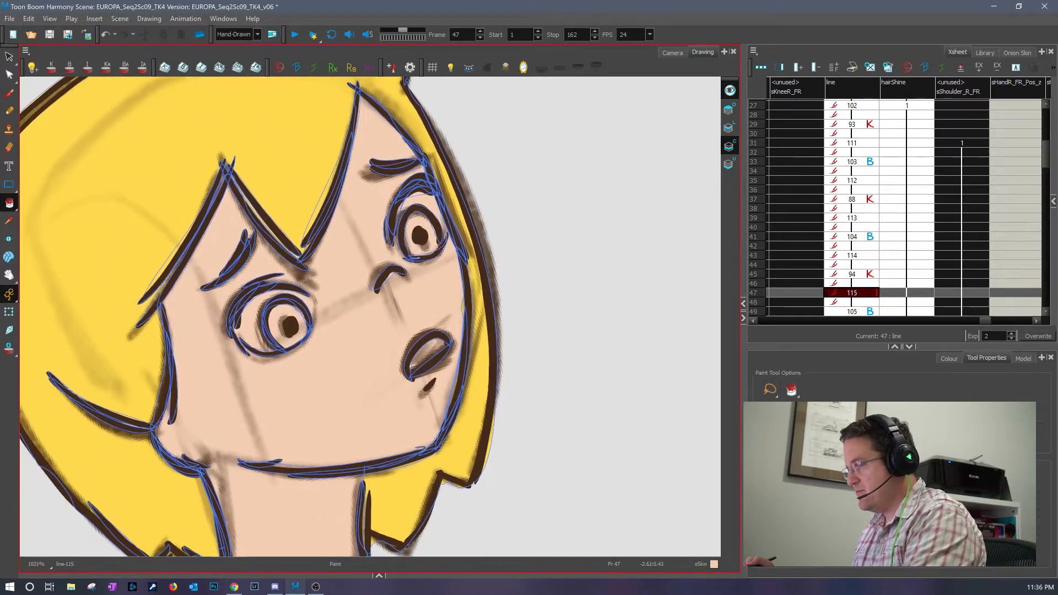
left_click(949, 359)
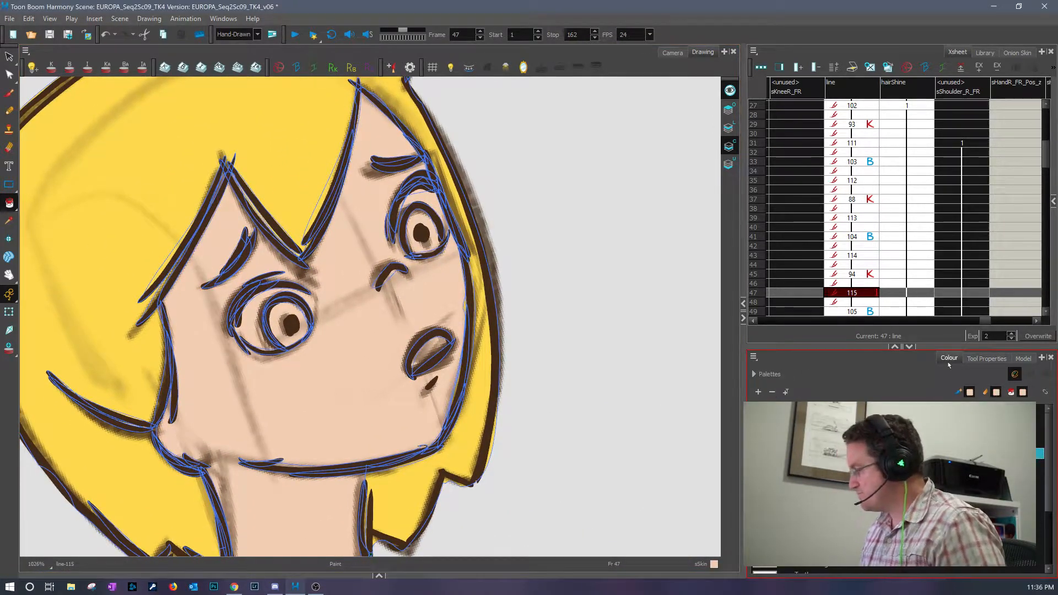
left_click(805, 498)
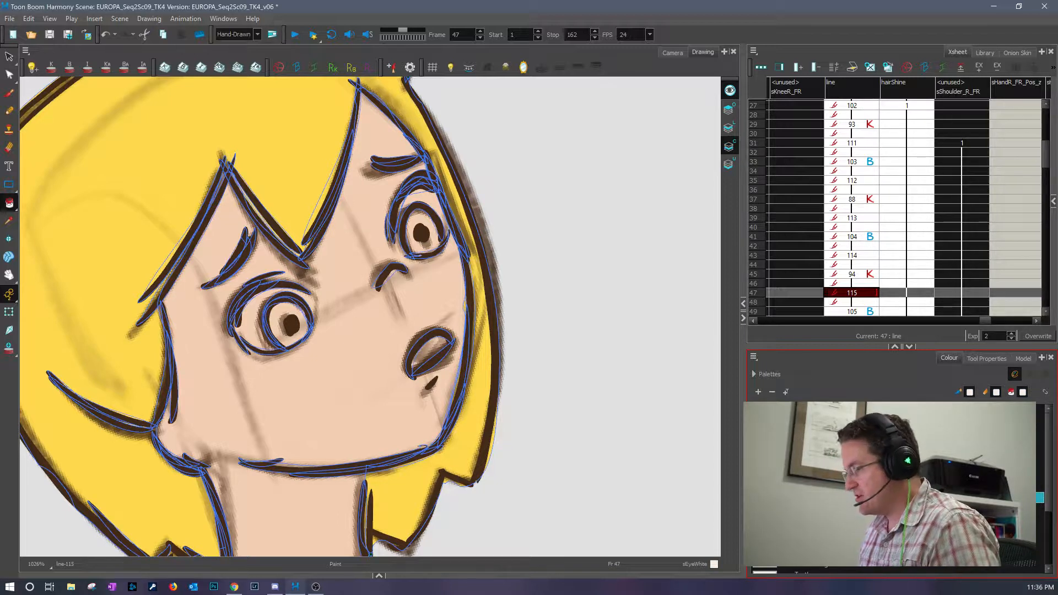
left_click(246, 318)
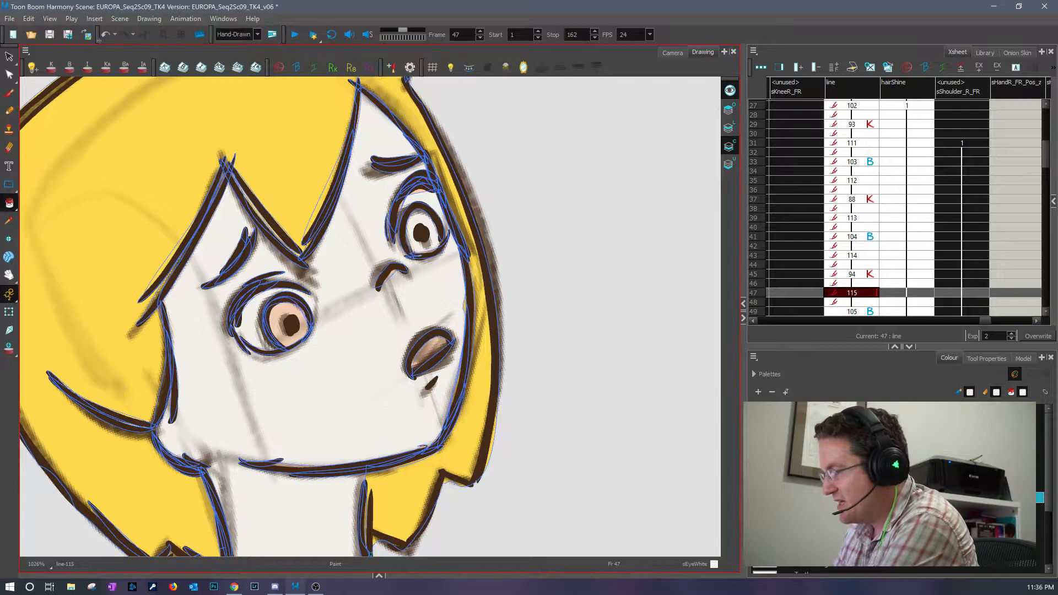
left_click(105, 34)
- Brush sEyeWhite inside both eyes on frame 47 with the EuropaLineBrush preset and fill the remaining areas of the eyes
left_click(9, 93)
mouse_move(266, 292)
left_mouse_down()
mouse_move(240, 322)
mouse_move(246, 336)
mouse_move(255, 328)
left_mouse_up()
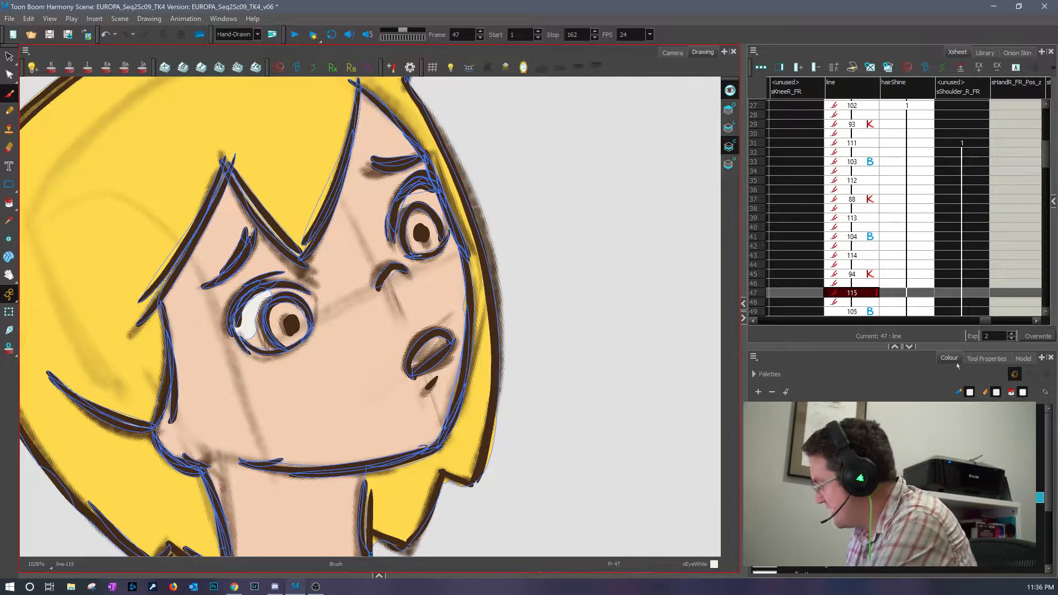
left_click(987, 358)
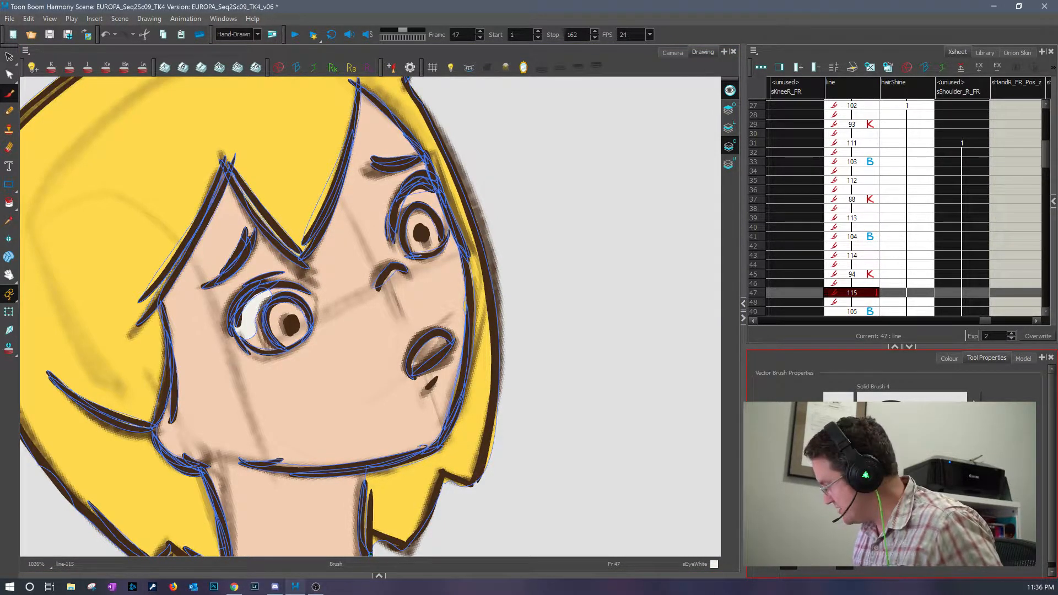
left_click(860, 496)
mouse_move(263, 292)
left_mouse_down()
mouse_move(304, 293)
mouse_move(311, 316)
mouse_move(293, 341)
mouse_move(241, 322)
left_mouse_up()
mouse_move(426, 182)
left_mouse_down()
mouse_move(403, 202)
mouse_move(396, 242)
mouse_move(420, 254)
mouse_move(444, 236)
mouse_move(442, 204)
mouse_move(421, 184)
mouse_move(401, 194)
left_mouse_up()
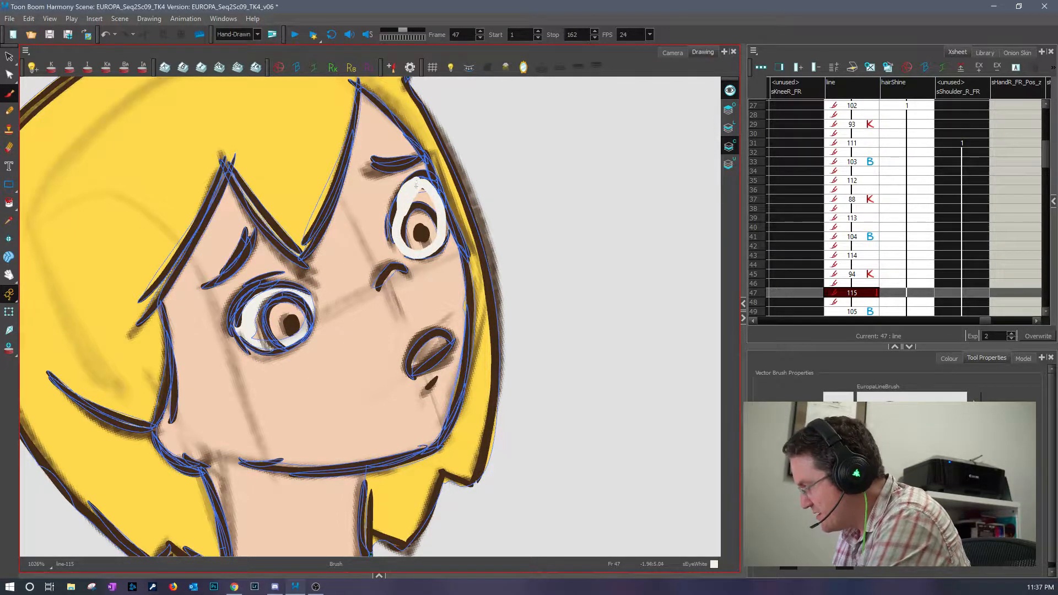
left_click(9, 203)
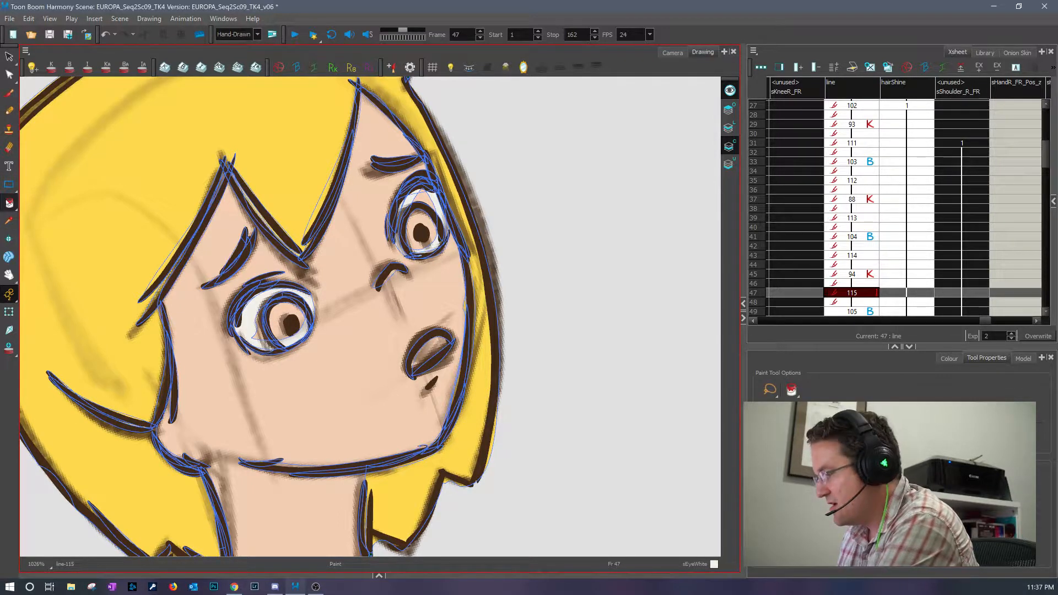
left_click(258, 328)
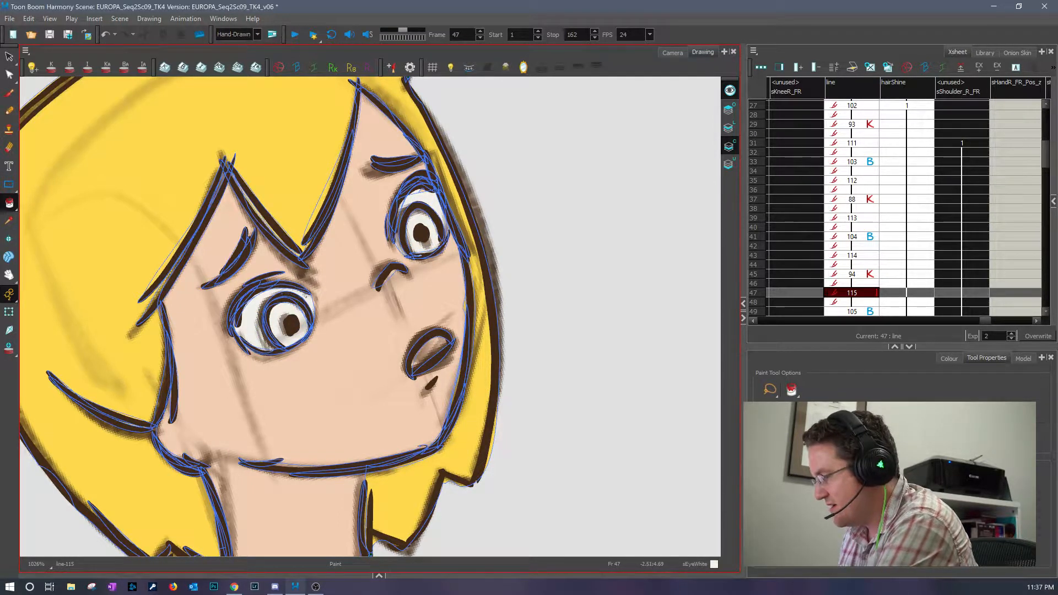
- Go to frame 46, brush sEyeWhite inside both eyes and fill the rest of the near eye's white
left_click(7, 94)
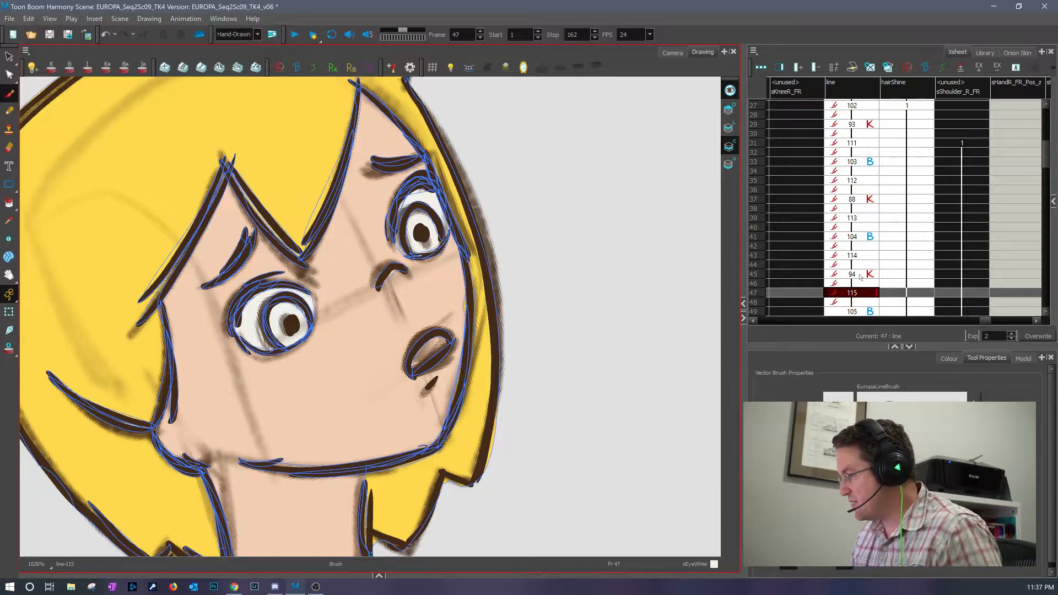
key("comma")
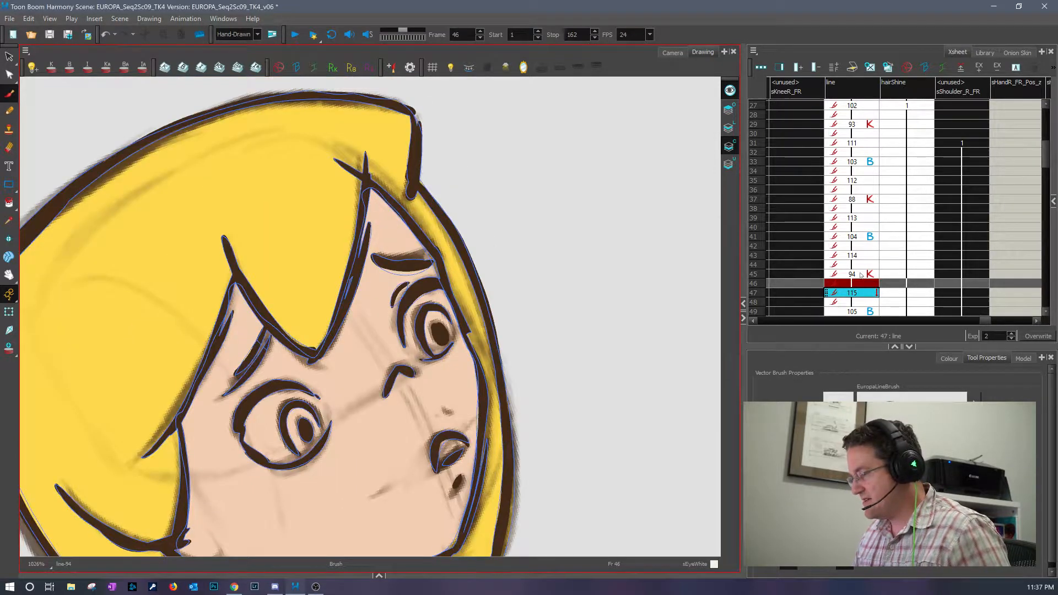
mouse_move(415, 303)
left_mouse_down()
mouse_move(406, 340)
mouse_move(429, 355)
mouse_move(450, 340)
mouse_move(445, 296)
mouse_move(416, 304)
mouse_move(412, 335)
mouse_move(411, 317)
mouse_move(431, 294)
mouse_move(446, 333)
left_mouse_up()
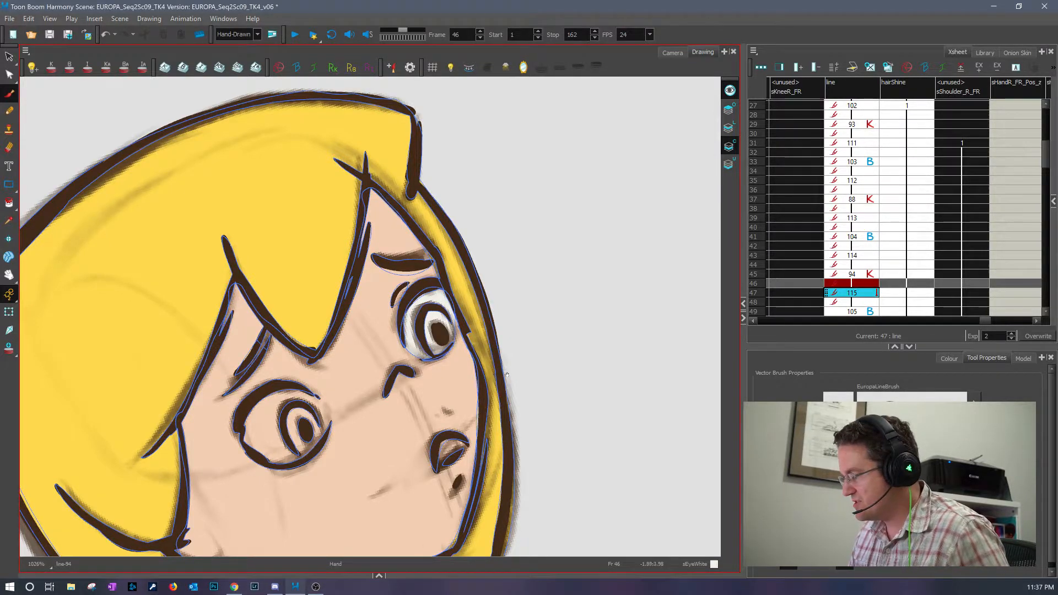
left_click_drag(502, 375, 554, 305)
mouse_move(312, 335)
left_mouse_down()
mouse_move(299, 356)
mouse_move(316, 383)
mouse_move(345, 388)
mouse_move(375, 364)
mouse_move(359, 327)
mouse_move(336, 319)
mouse_move(304, 338)
left_mouse_up()
left_click(9, 203)
left_click(322, 367)
left_click(368, 365)
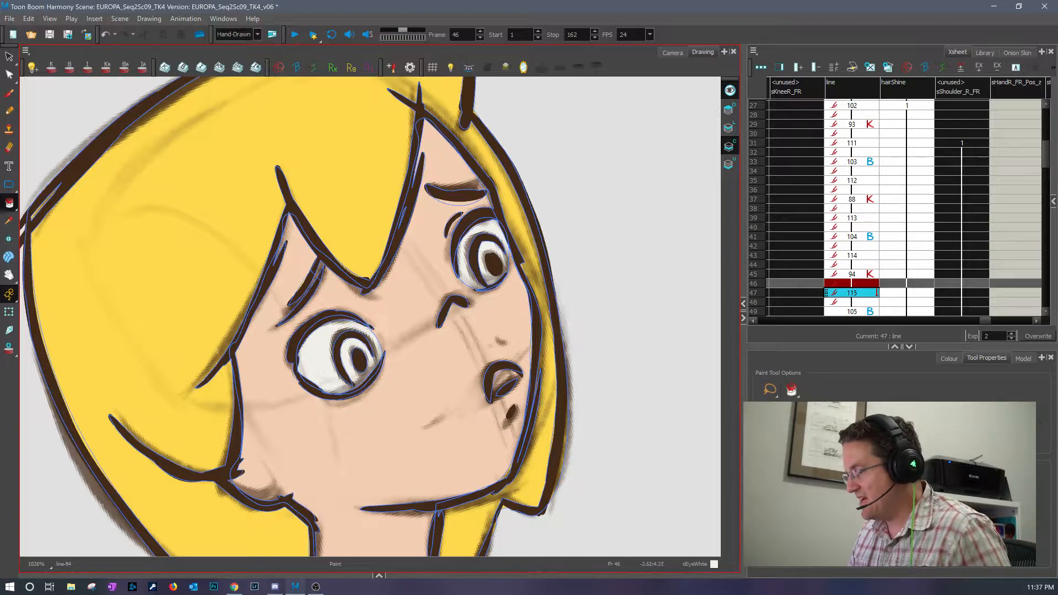
- Go to frame 44 and brush sEyeWhite borders inside the near and far eyes, undoing stray strokes
key("comma")
key("comma")
key("alt+b")
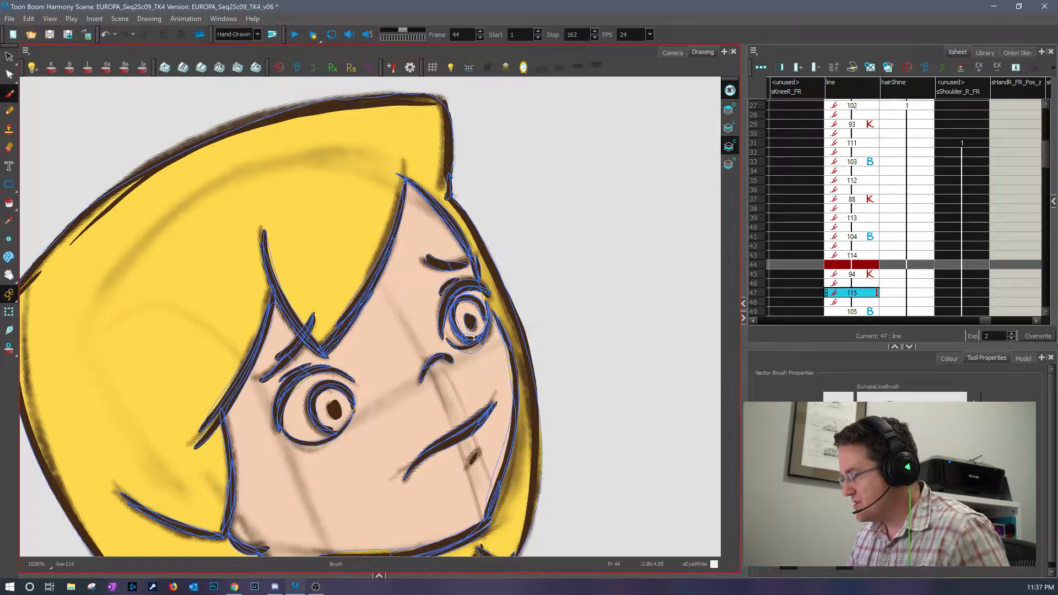
mouse_move(351, 387)
left_mouse_down()
mouse_move(351, 416)
mouse_move(329, 437)
mouse_move(296, 439)
left_mouse_up()
key("ctrl+z")
key("ctrl+z")
left_click_drag(388, 132, 588, 430)
mouse_move(288, 399)
left_mouse_down()
mouse_move(298, 436)
mouse_move(331, 435)
mouse_move(352, 386)
mouse_move(330, 371)
mouse_move(283, 401)
left_mouse_up()
key("ctrl+z")
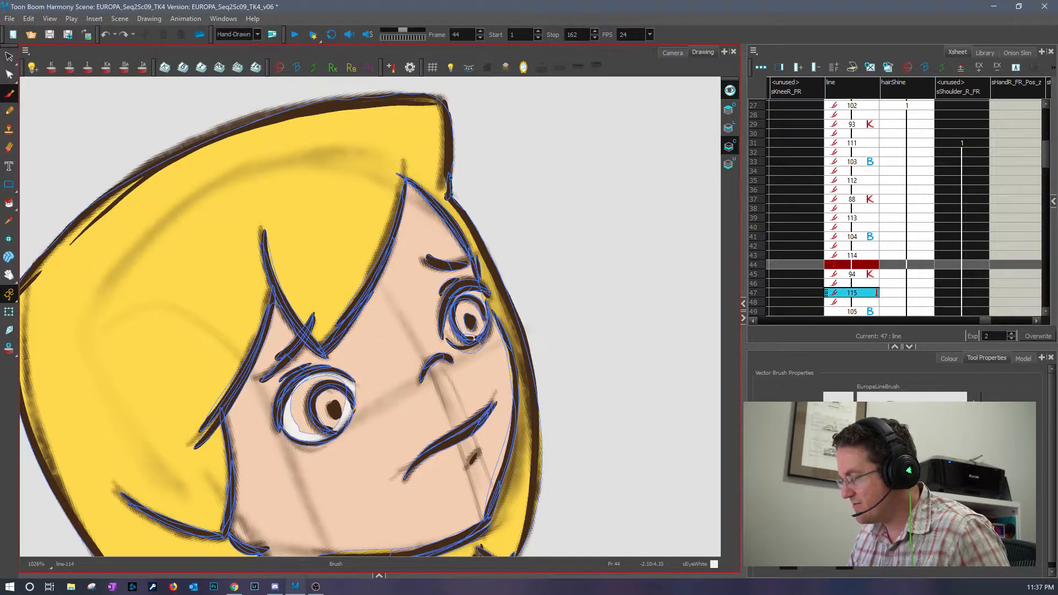
mouse_move(462, 297)
left_mouse_down()
mouse_move(448, 326)
mouse_move(458, 341)
mouse_move(477, 335)
mouse_move(485, 300)
mouse_move(464, 297)
mouse_move(449, 312)
left_mouse_up()
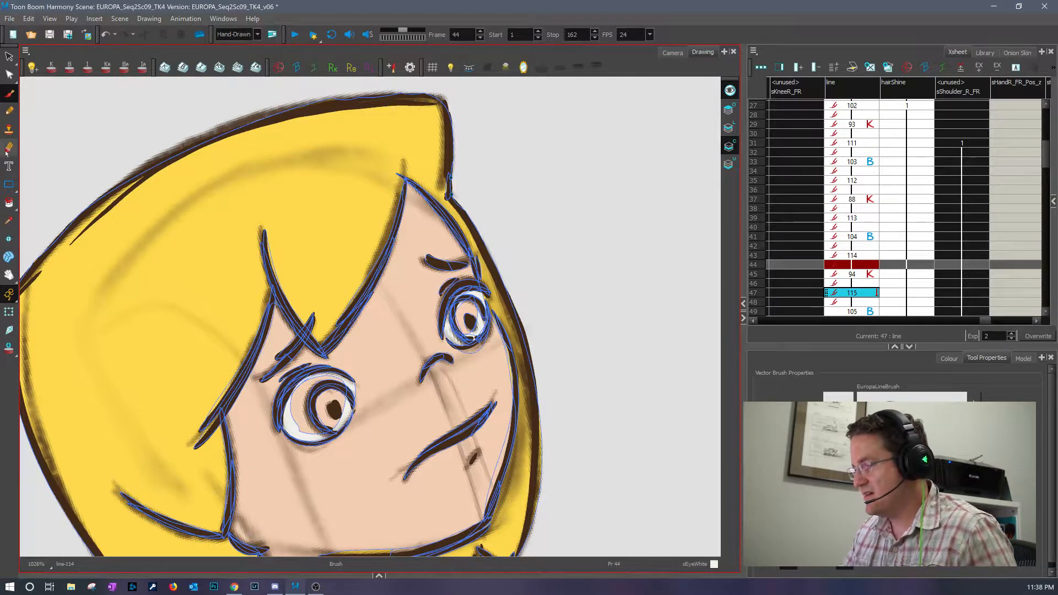
- Fill the remaining areas inside both eyes on frame 44 with sEyeWhite
left_click(8, 203)
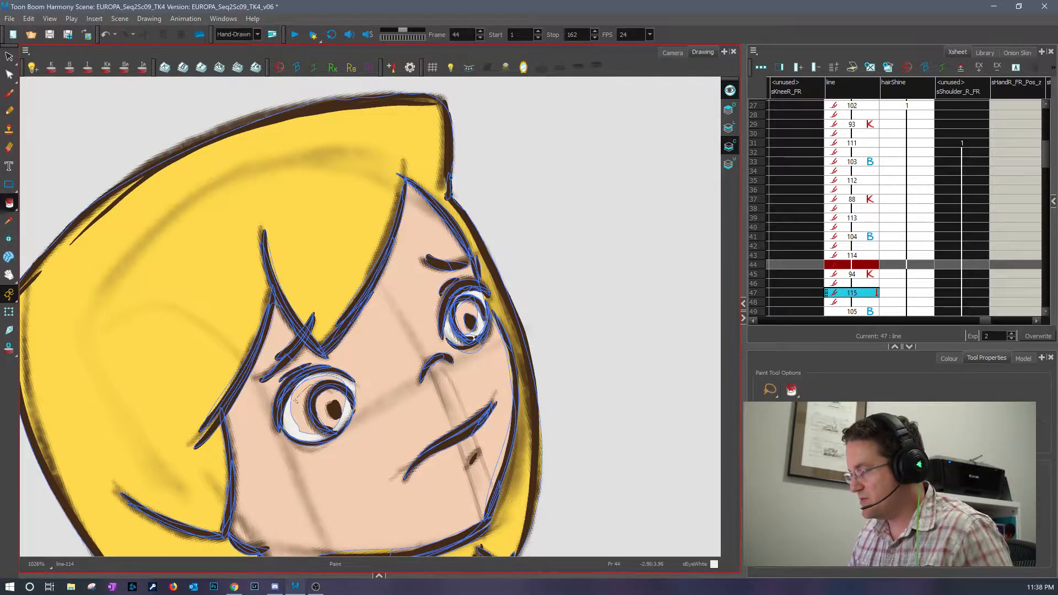
left_click(296, 411)
left_click(473, 330)
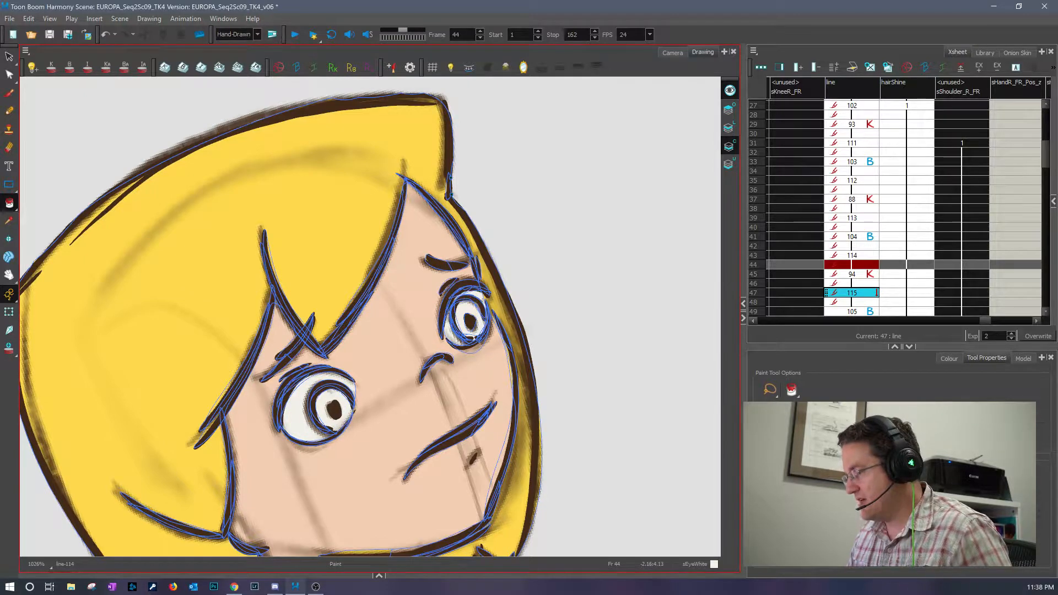
- Go to frame 42 and brush sEyeWhite borders inside both eyes, undoing the last stray stroke
left_click(8, 95)
key("comma")
key("comma")
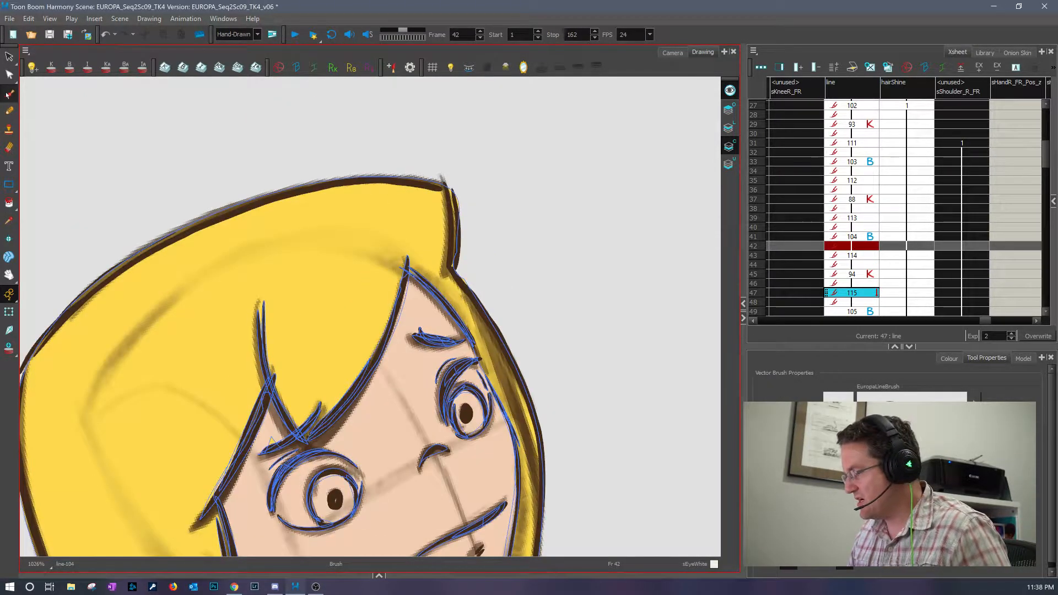
mouse_move(509, 383)
left_mouse_down()
mouse_move(472, 275)
mouse_move(416, 300)
mouse_move(428, 326)
mouse_move(444, 311)
mouse_move(445, 276)
mouse_move(429, 256)
mouse_move(425, 307)
mouse_move(447, 286)
left_mouse_up()
mouse_move(249, 370)
left_mouse_down()
mouse_move(251, 410)
mouse_move(261, 392)
mouse_move(253, 365)
mouse_move(282, 354)
left_mouse_up()
key("k")
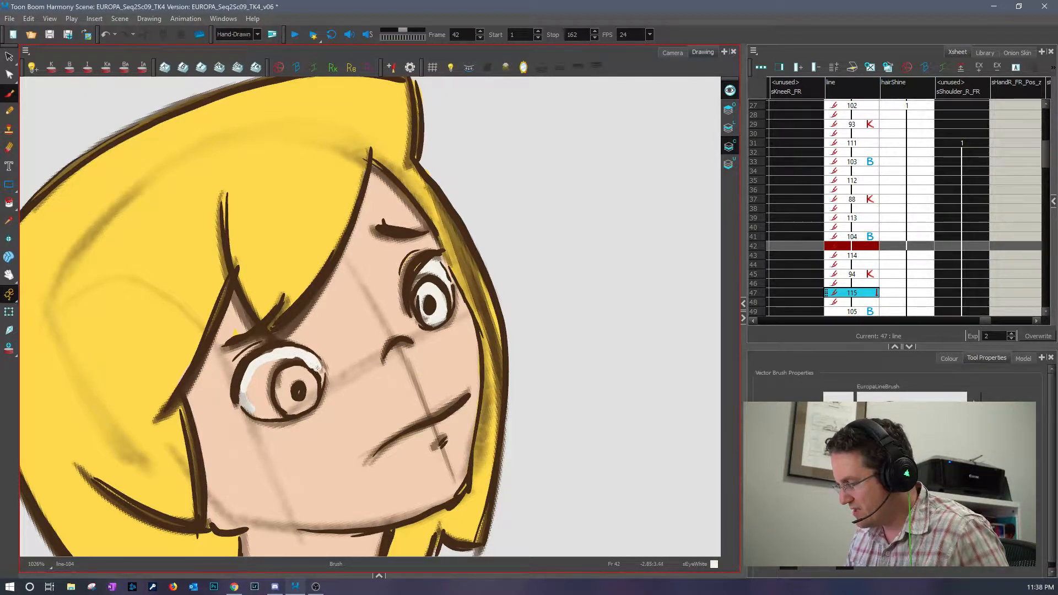
mouse_move(318, 385)
left_mouse_down()
mouse_move(289, 414)
mouse_move(249, 411)
left_mouse_up()
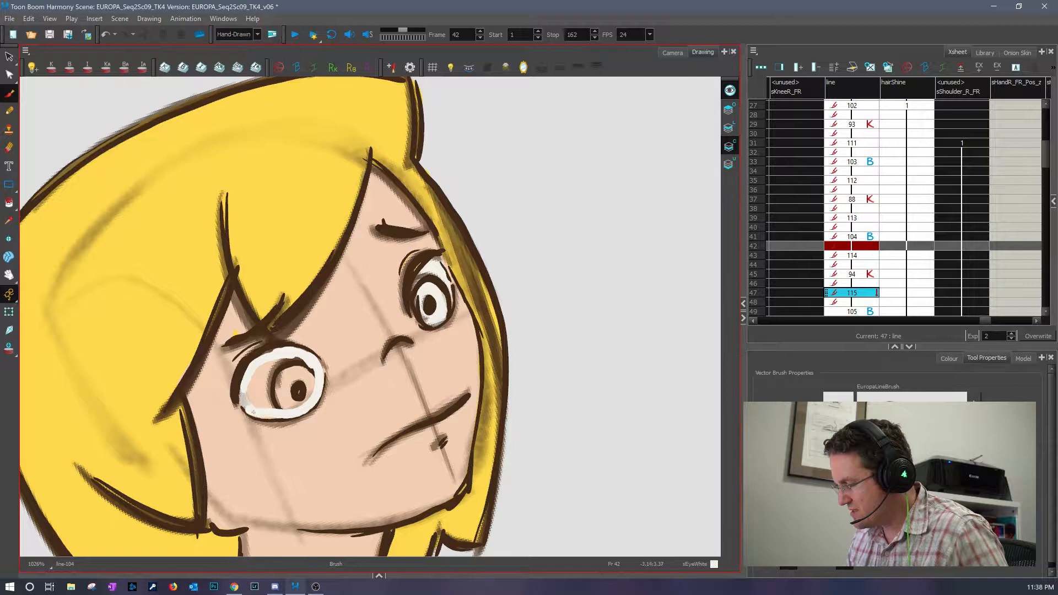
key("ctrl+z")
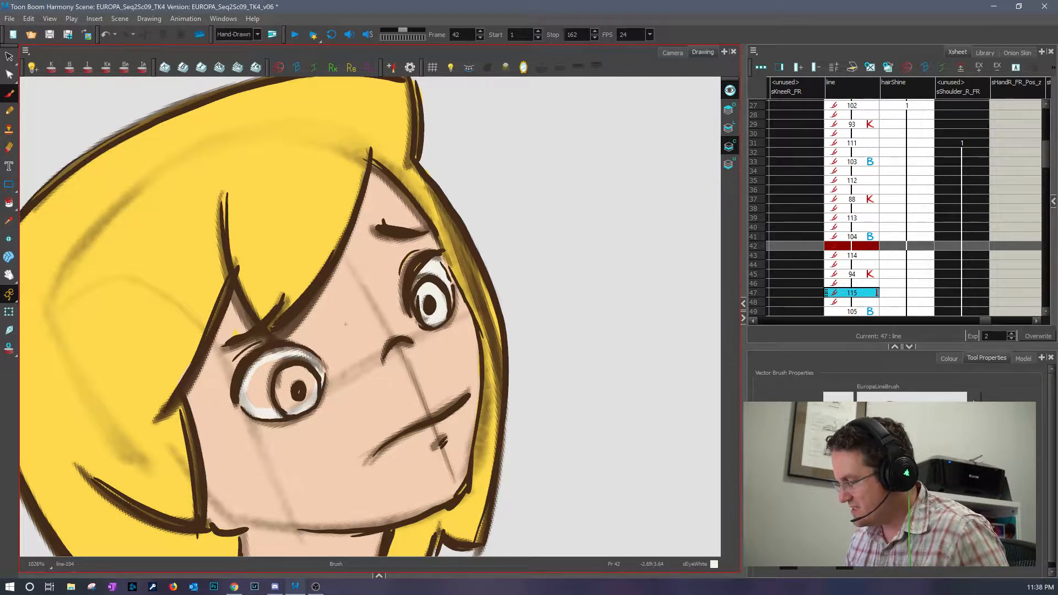
- Fill the rest of the near eye's white on frame 42 with sEyeWhite, keeping sEyeWhite as the brush colour
left_click(8, 203)
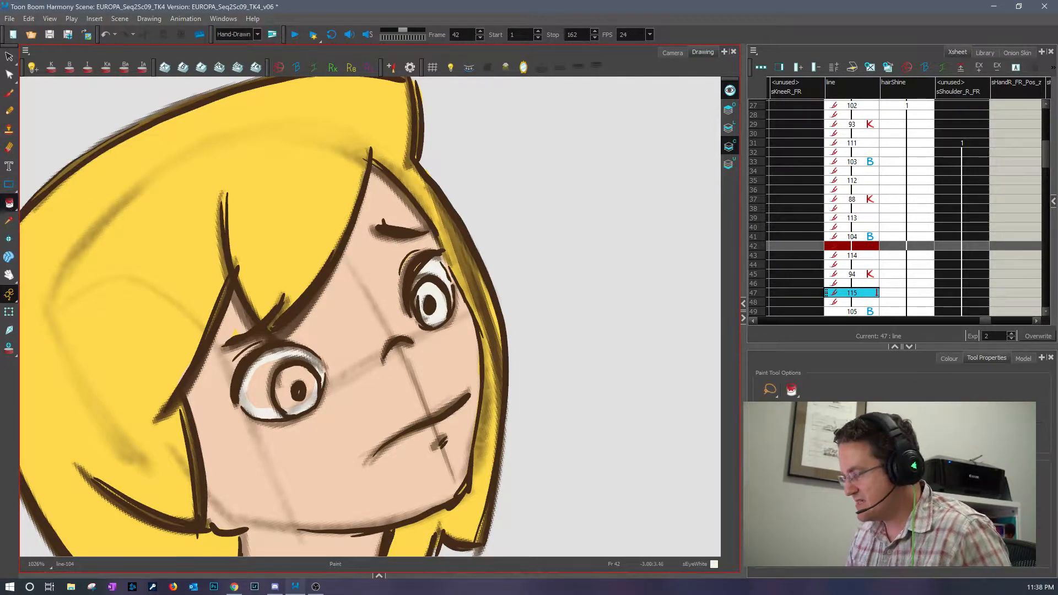
left_click(256, 394)
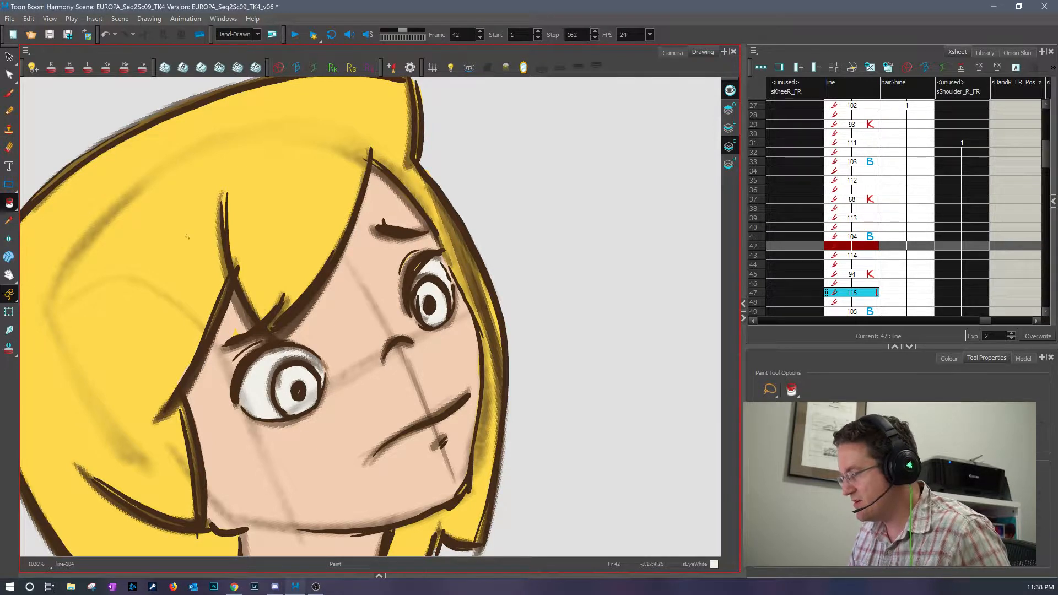
left_click(9, 94)
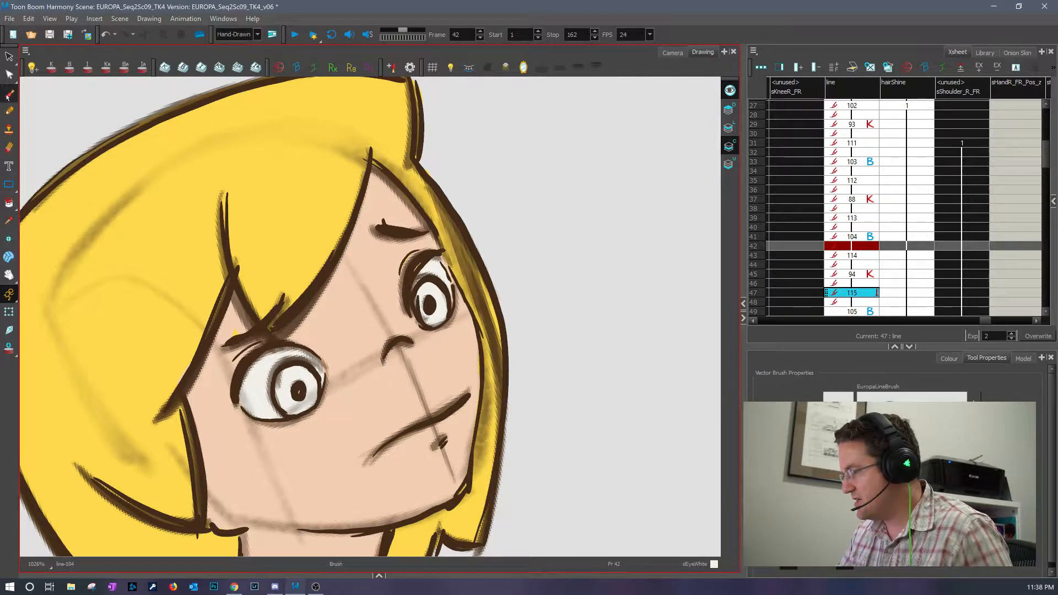
left_click(951, 359)
left_click(816, 454)
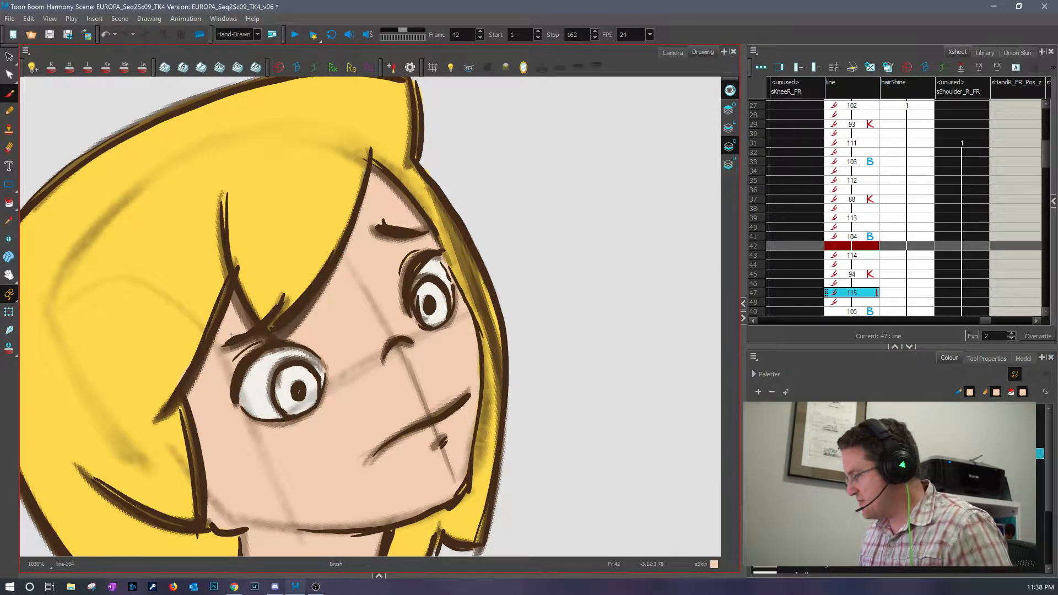
left_click(816, 498)
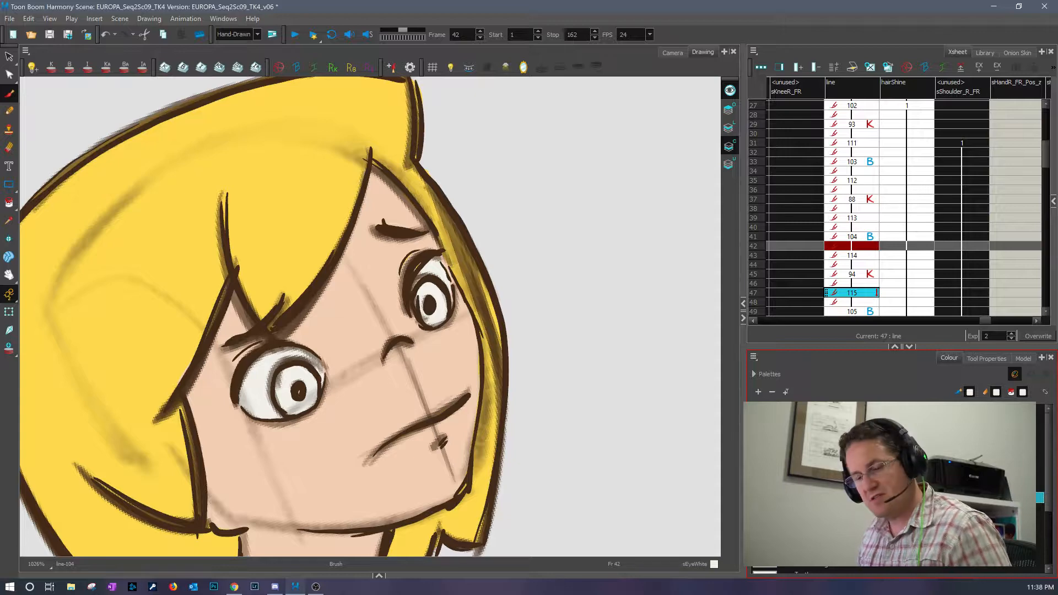
- Go to frame 40, brush sEyeWhite inside both eyes and fill the rest of the near eye's white
key("comma")
key("comma")
left_click_drag(534, 407, 515, 257)
mouse_move(431, 257)
left_mouse_down()
mouse_move(422, 296)
mouse_move(440, 312)
mouse_move(449, 267)
mouse_move(434, 252)
mouse_move(420, 286)
mouse_move(444, 287)
mouse_move(428, 286)
left_mouse_up()
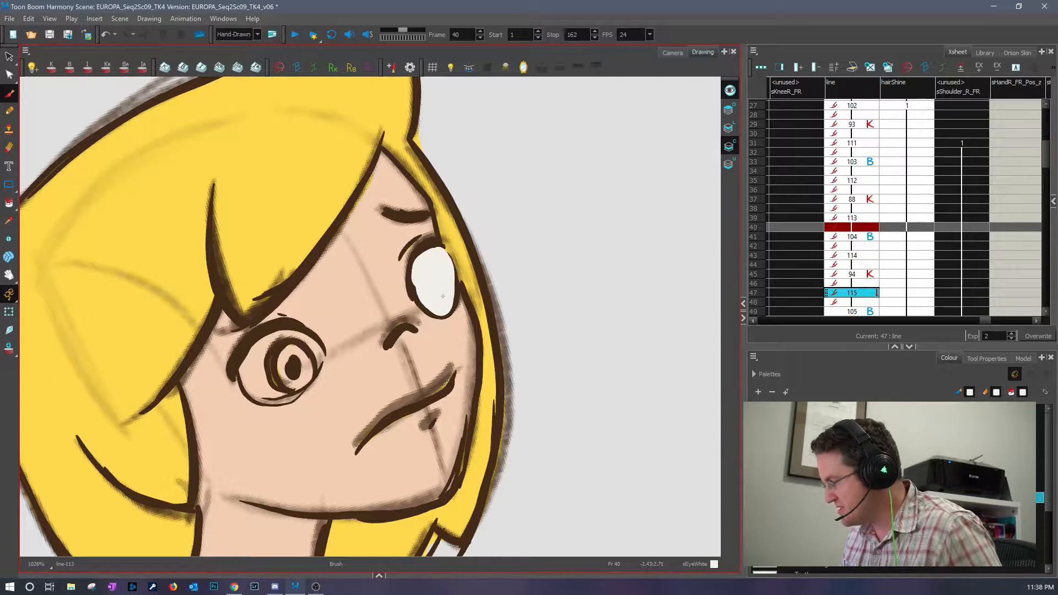
mouse_move(253, 348)
left_mouse_down()
mouse_move(249, 389)
mouse_move(273, 398)
mouse_move(301, 390)
mouse_move(317, 361)
mouse_move(306, 333)
mouse_move(243, 353)
left_mouse_up()
left_click(10, 202)
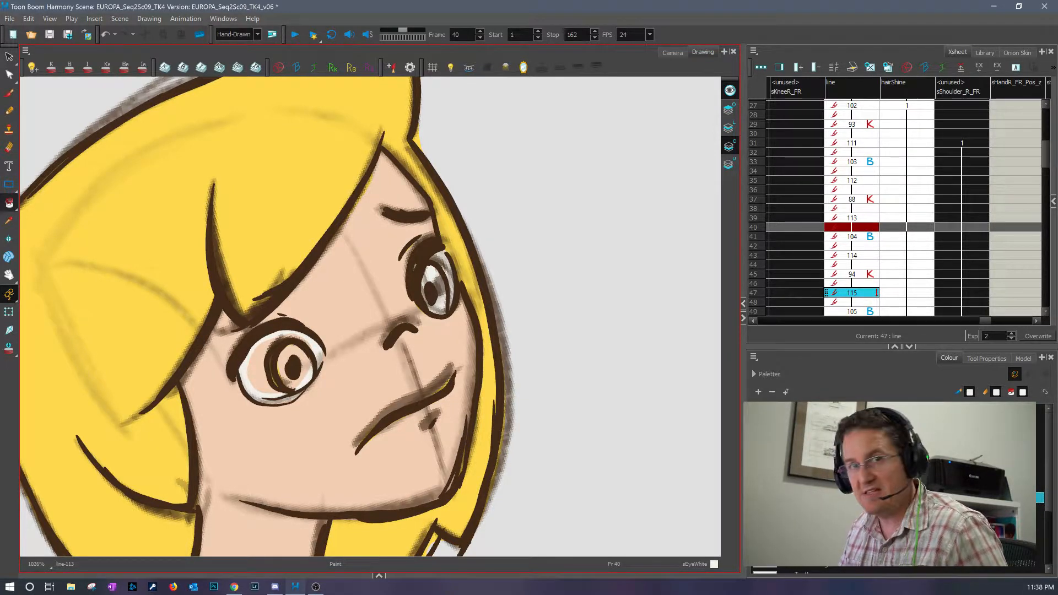
left_click(285, 355)
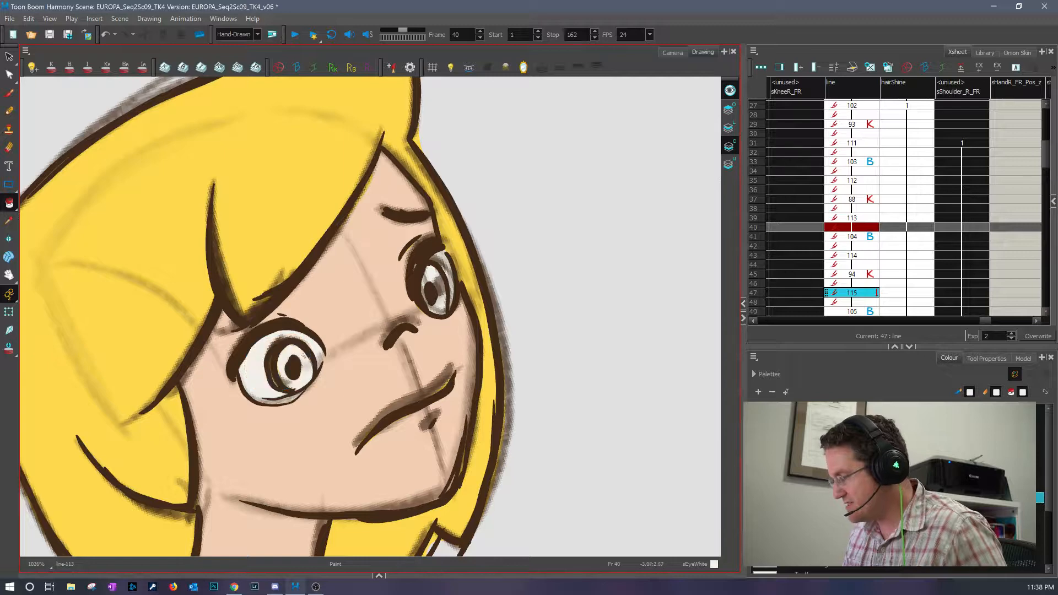
- Widen the Colour view to reveal the swatch names, and try an sSkin brush stroke near the mouth on frame 40
left_click_drag(744, 386, 652, 386)
left_click(9, 95)
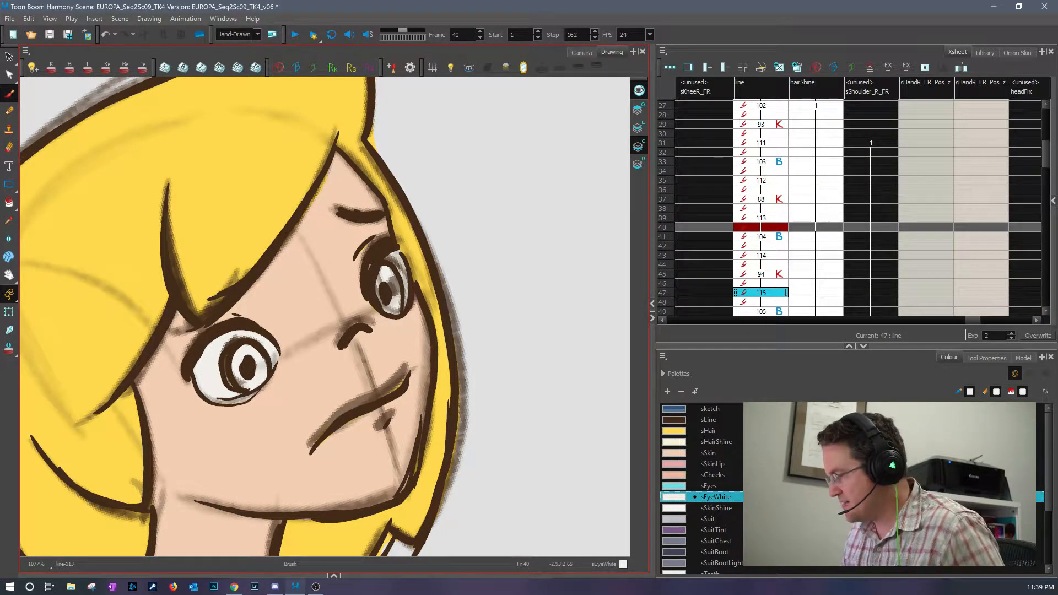
key("space")
left_click(686, 455)
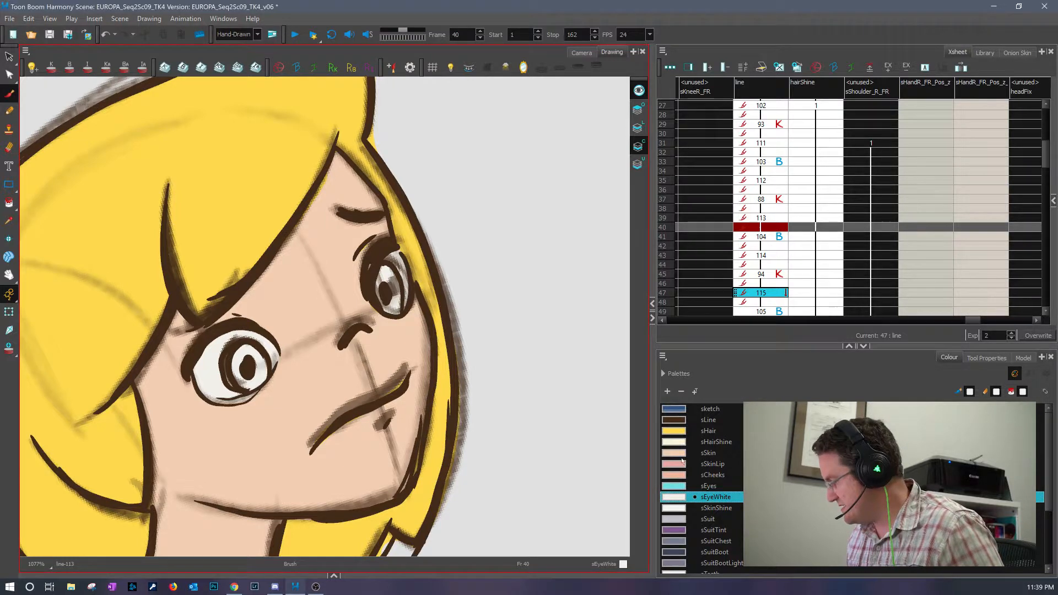
left_click_drag(364, 415, 408, 376)
key("ctrl+z")
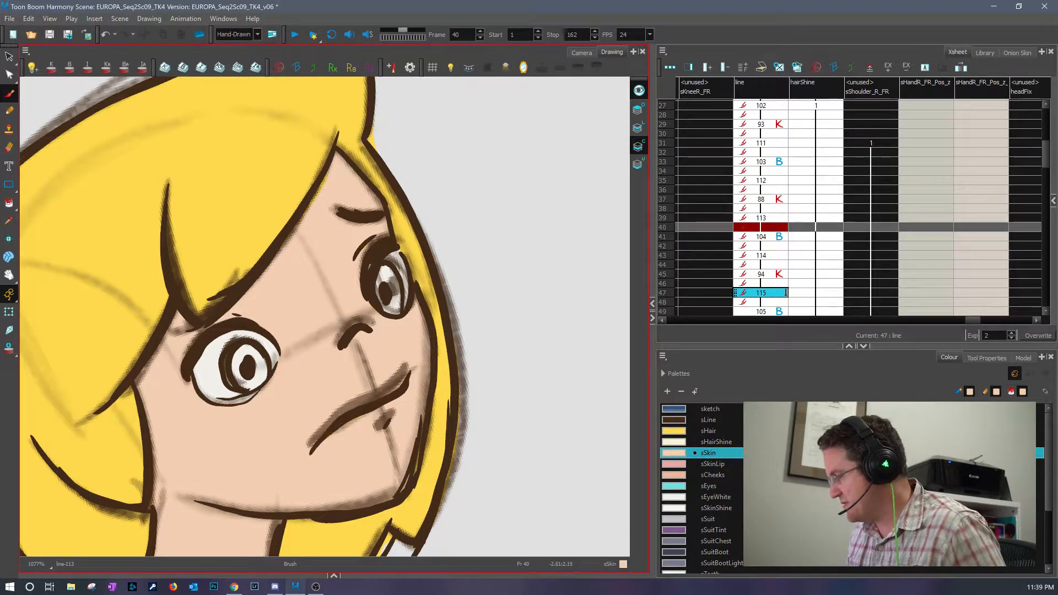
left_click_drag(387, 413, 429, 393)
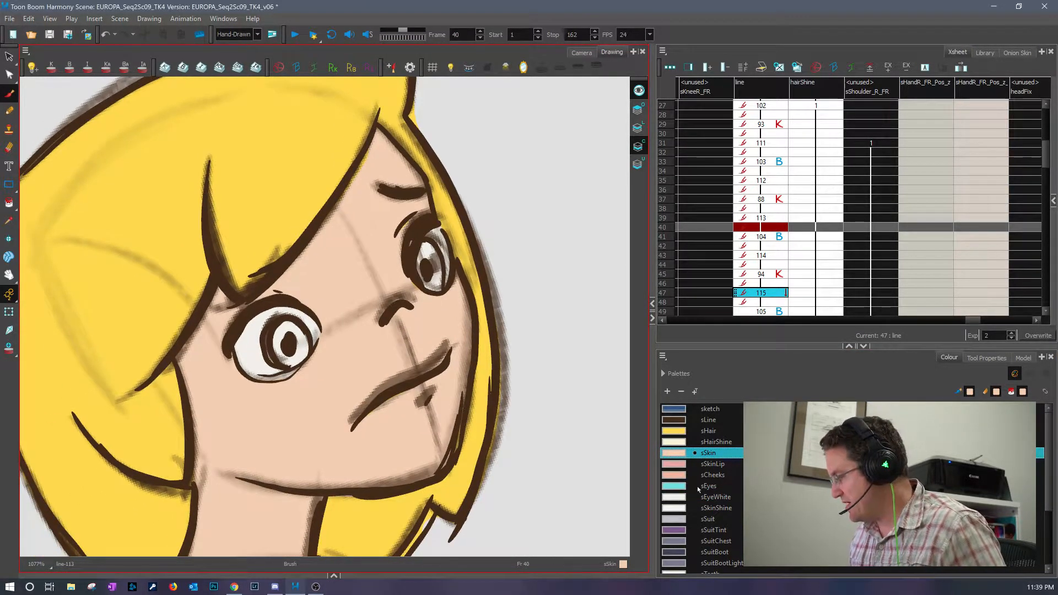
- Go to frame 38 and brush sEyeWhite borders inside the near and far eyes
left_click(684, 499)
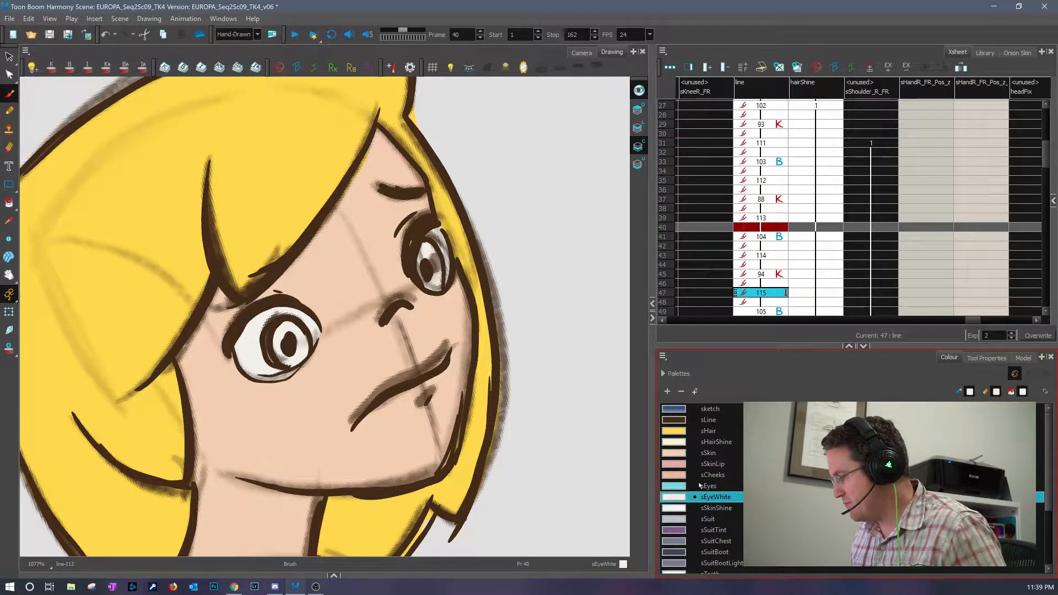
key("comma")
key("comma")
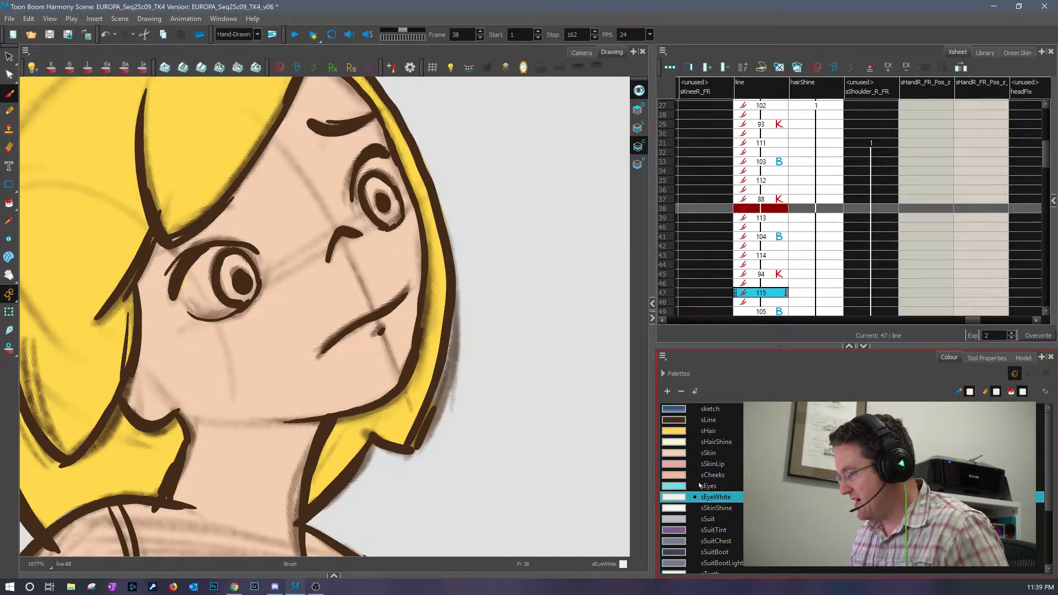
mouse_move(306, 354)
left_mouse_down()
mouse_move(292, 392)
mouse_move(304, 410)
mouse_move(359, 393)
mouse_move(368, 369)
mouse_move(360, 341)
mouse_move(307, 353)
left_mouse_up()
mouse_move(487, 245)
left_mouse_down()
mouse_move(468, 275)
mouse_move(470, 301)
mouse_move(496, 320)
mouse_move(511, 310)
mouse_move(485, 246)
mouse_move(474, 290)
mouse_move(485, 281)
mouse_move(506, 310)
mouse_move(488, 307)
left_mouse_up()
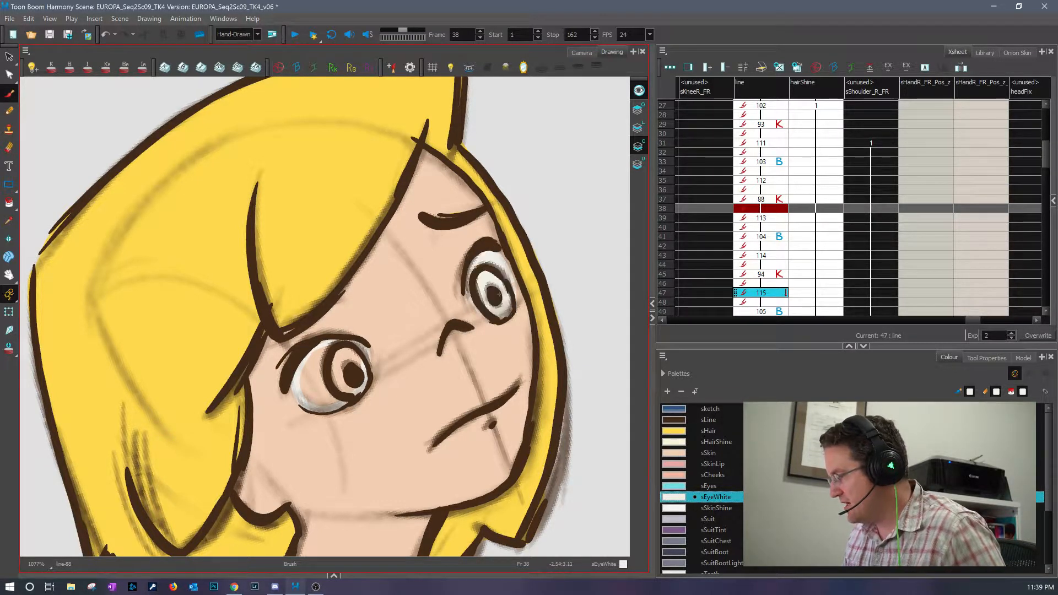
- Fill the rest of the near eye's white on frame 38, and undo the stray brush stroke at its edge
left_click(9, 203)
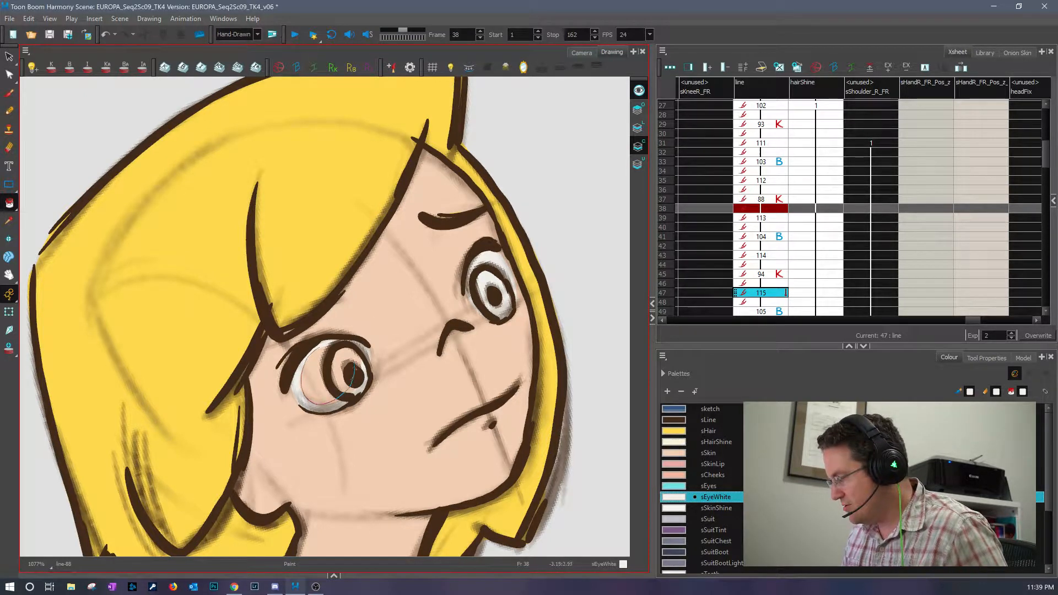
left_click(347, 361)
key("alt+b")
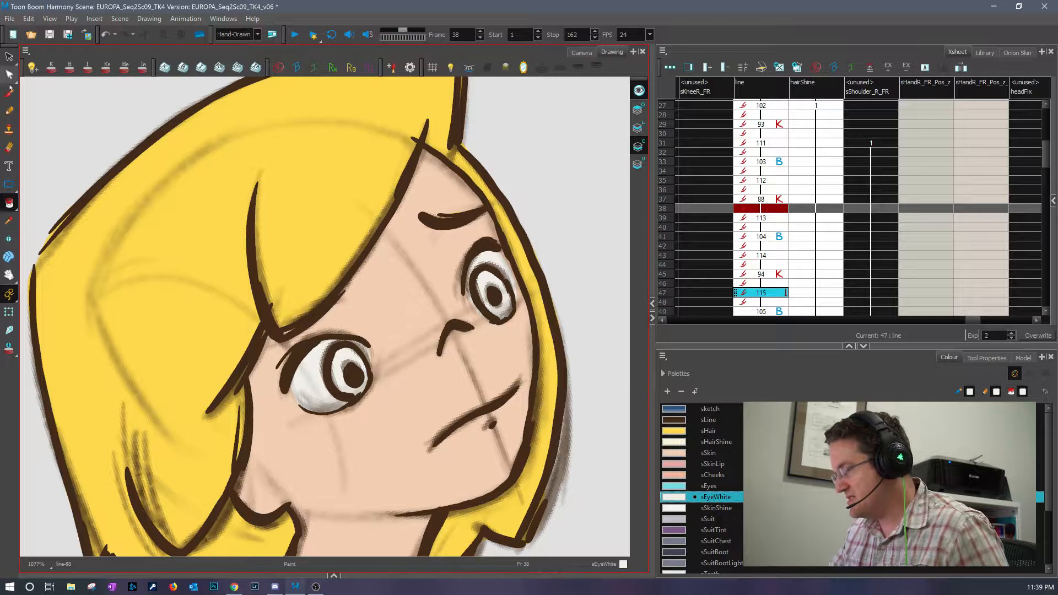
left_click_drag(366, 347, 371, 368)
key("ctrl+z")
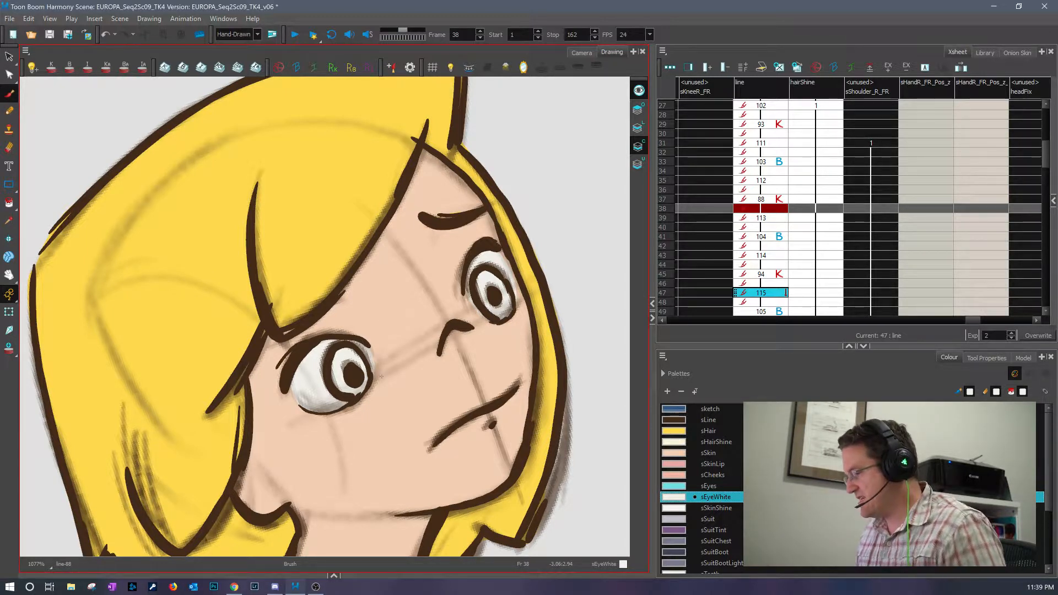
- Go to frame 36 and brush sEyeWhite inside the whites of both eyes
key("comma")
key("comma")
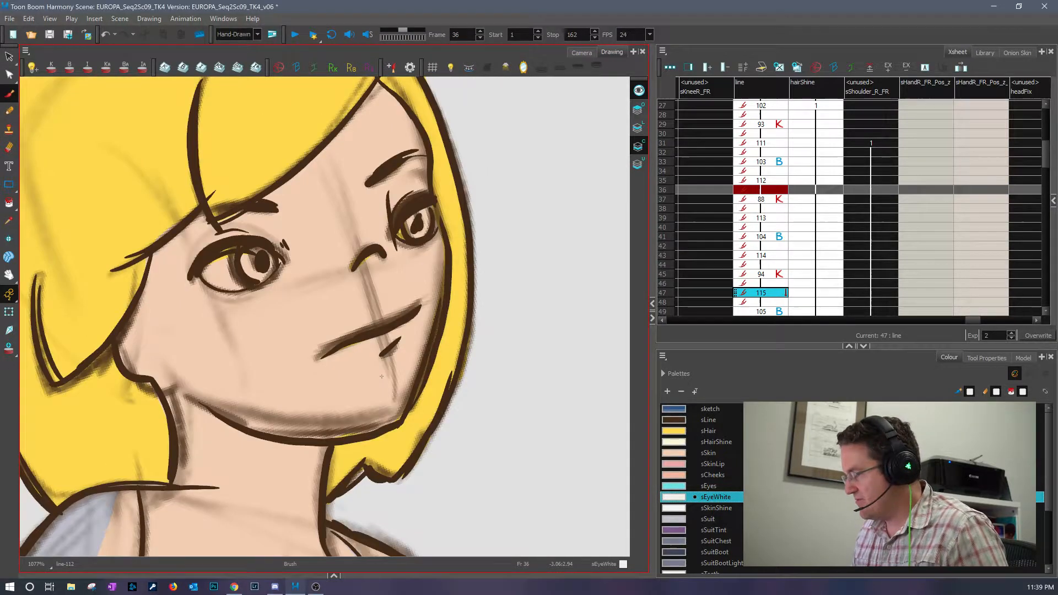
mouse_move(231, 252)
left_mouse_down()
mouse_move(204, 269)
mouse_move(223, 284)
mouse_move(256, 281)
mouse_move(274, 264)
mouse_move(266, 254)
mouse_move(207, 261)
mouse_move(206, 271)
mouse_move(242, 257)
mouse_move(260, 269)
left_mouse_up()
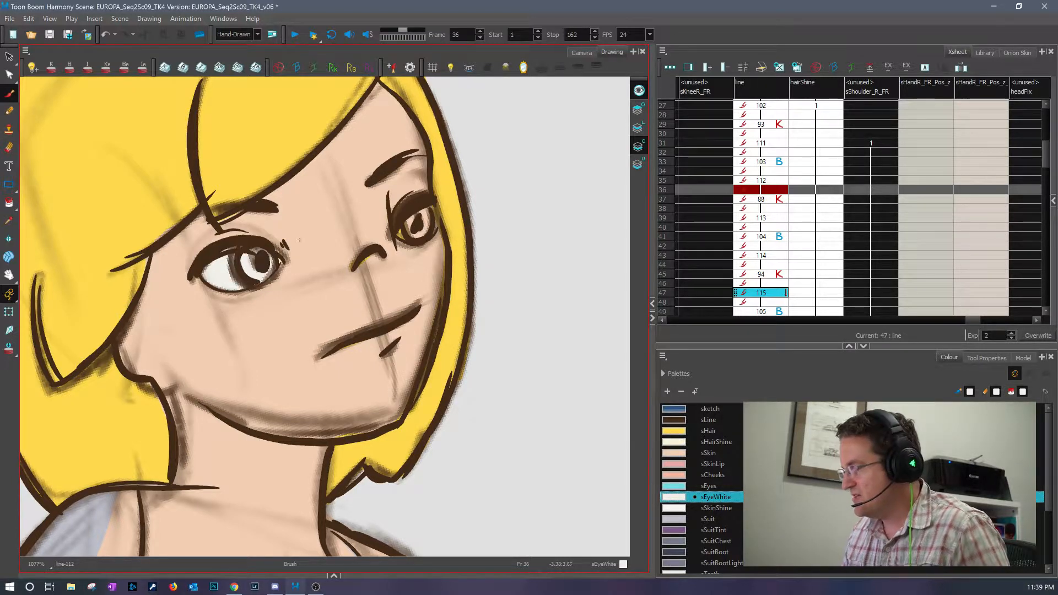
mouse_move(411, 208)
left_mouse_down()
mouse_move(400, 230)
mouse_move(412, 236)
mouse_move(404, 231)
mouse_move(432, 211)
left_mouse_up()
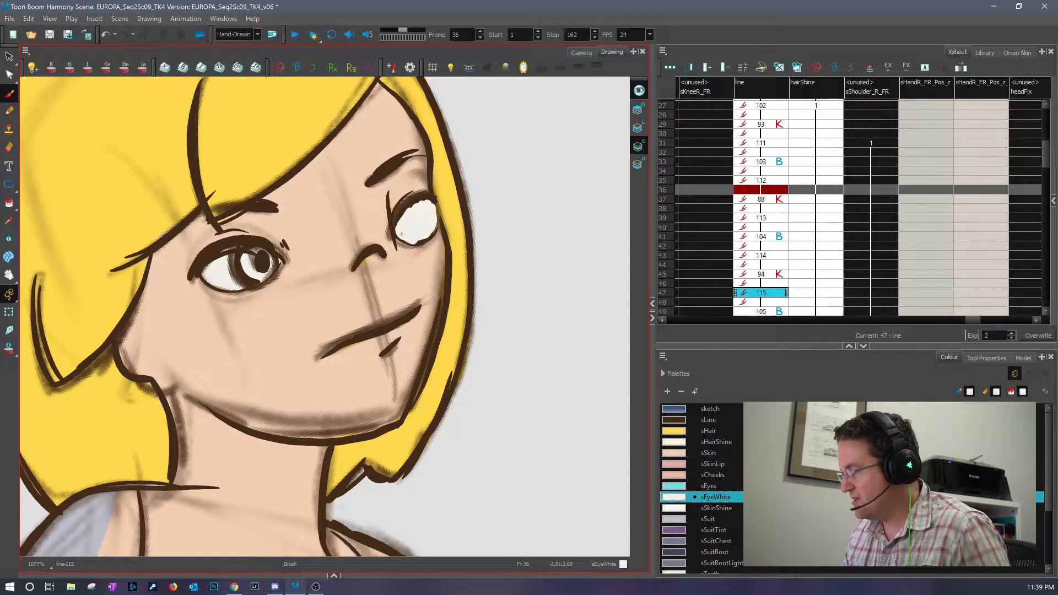
left_click(683, 453)
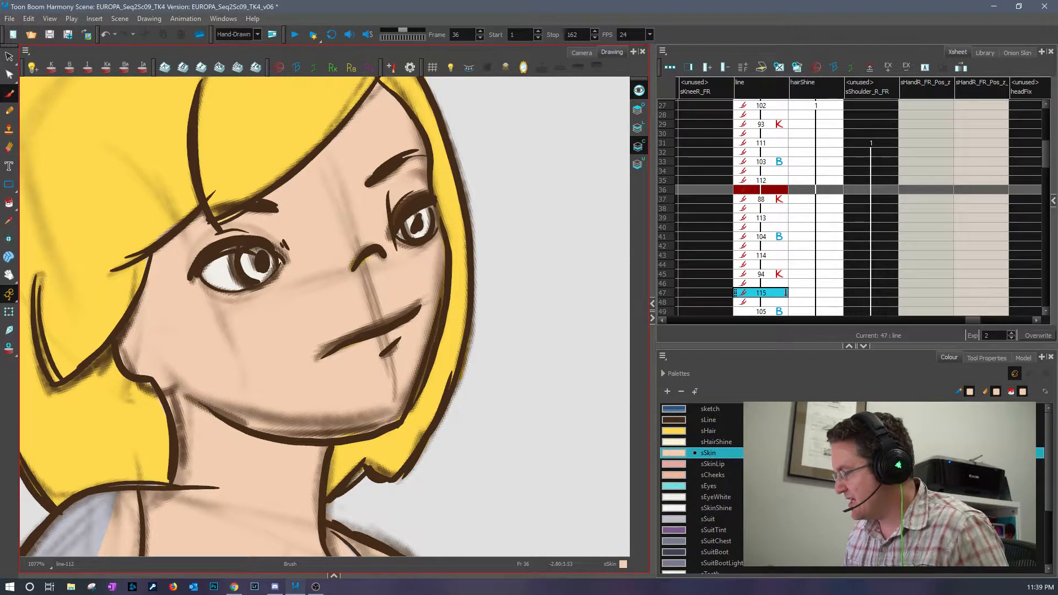
left_click(684, 498)
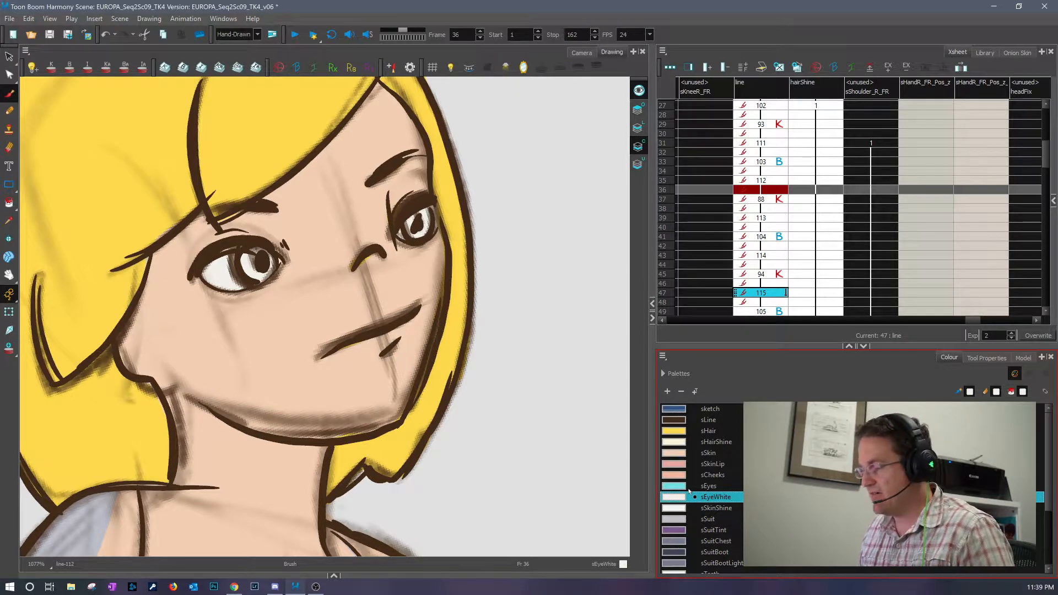
- Go to frame 34, fill the yellow gaps under the far eye and nose with sSkin, and touch up the face's edge
key("comma")
key("comma")
left_click_drag(307, 310, 418, 440)
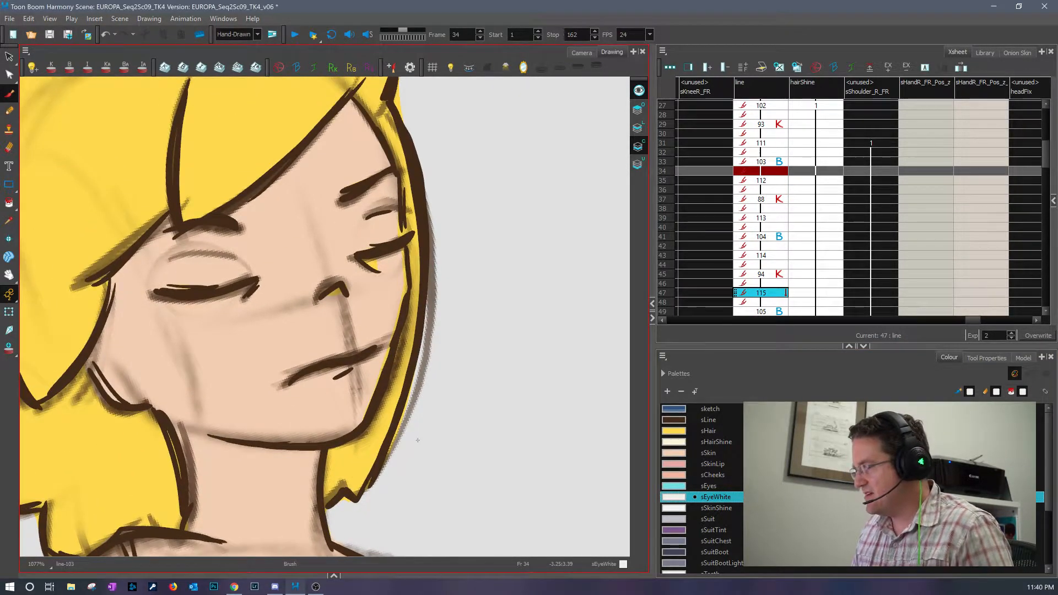
left_click(677, 455)
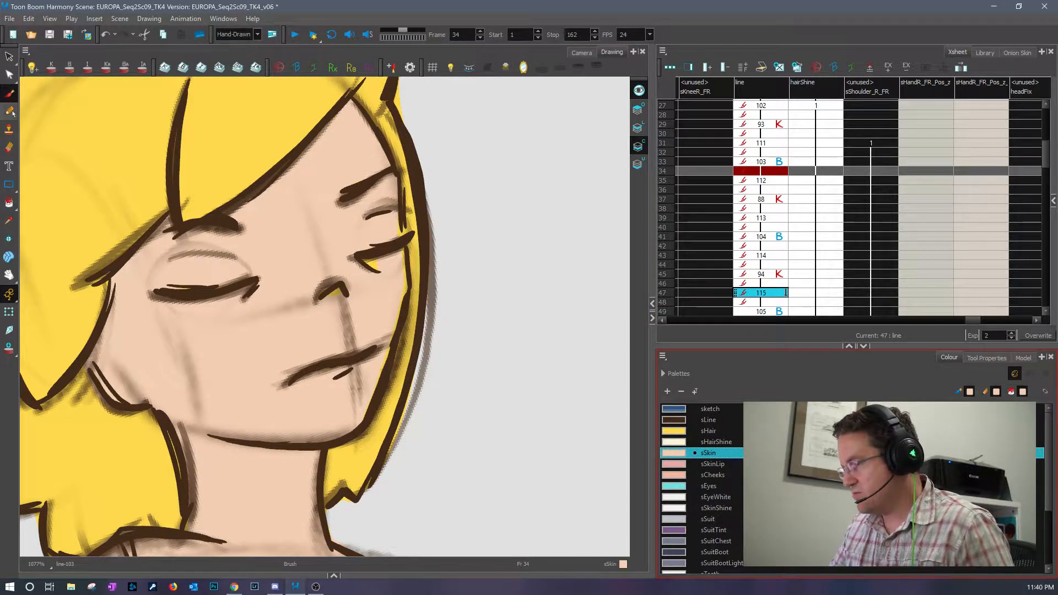
left_click(9, 202)
mouse_move(205, 250)
left_mouse_down()
mouse_move(160, 263)
mouse_move(165, 344)
mouse_move(335, 366)
mouse_move(360, 354)
mouse_move(386, 279)
mouse_move(322, 243)
left_mouse_up()
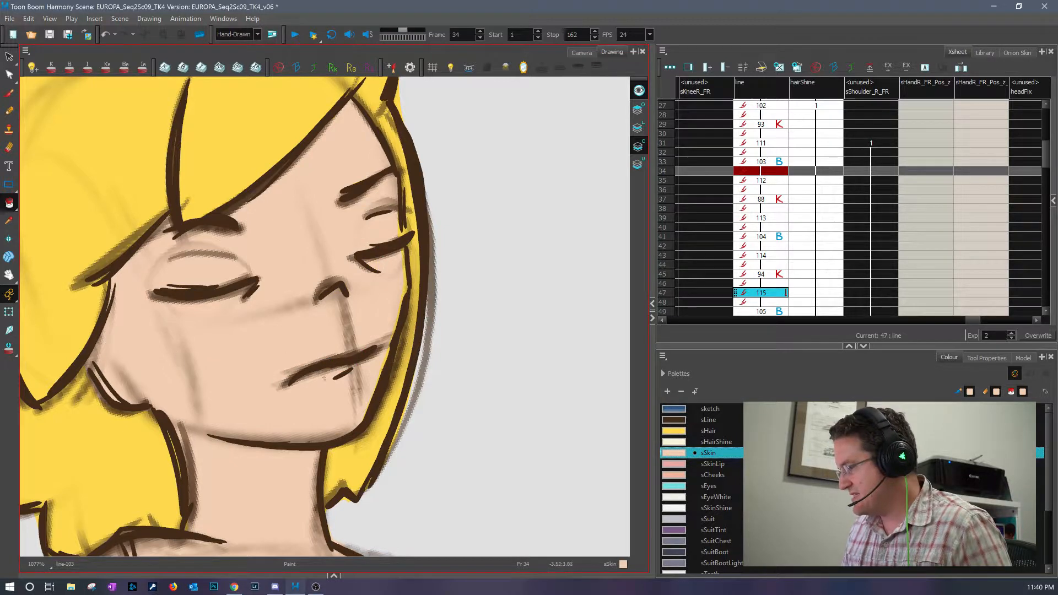
key("alt+b")
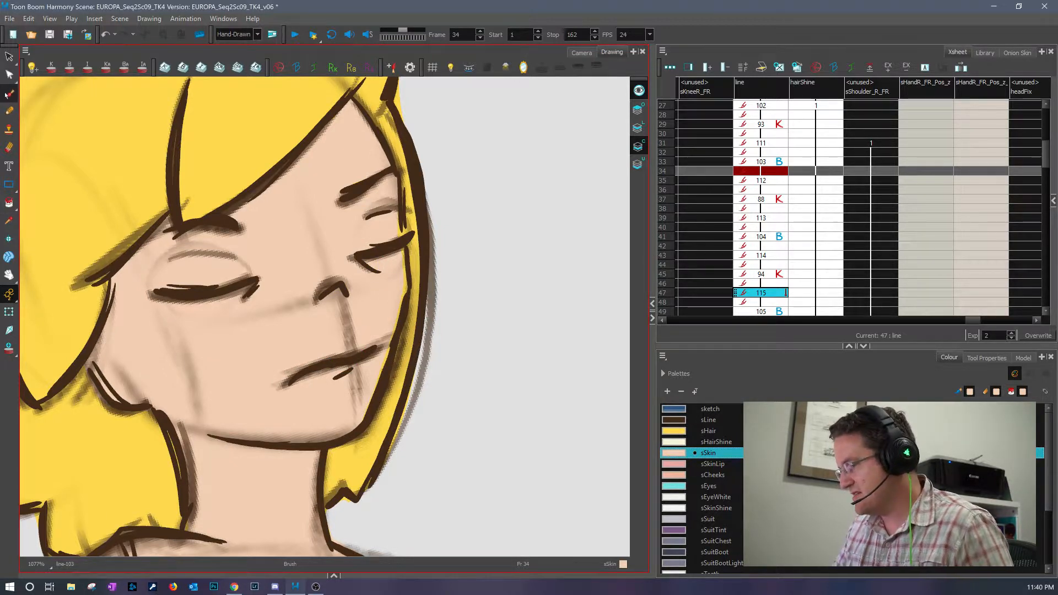
mouse_move(396, 237)
left_mouse_down()
mouse_move(401, 297)
mouse_move(383, 372)
left_mouse_up()
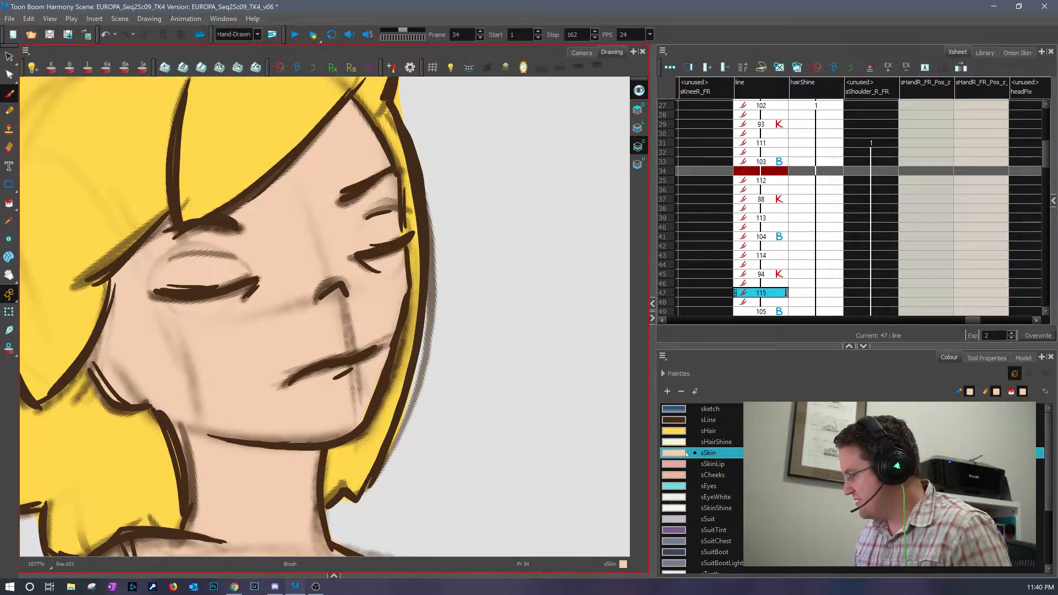
- Go to frame 28 and brush sSkinShine inside the whites of the far and near eyes
left_click(680, 507)
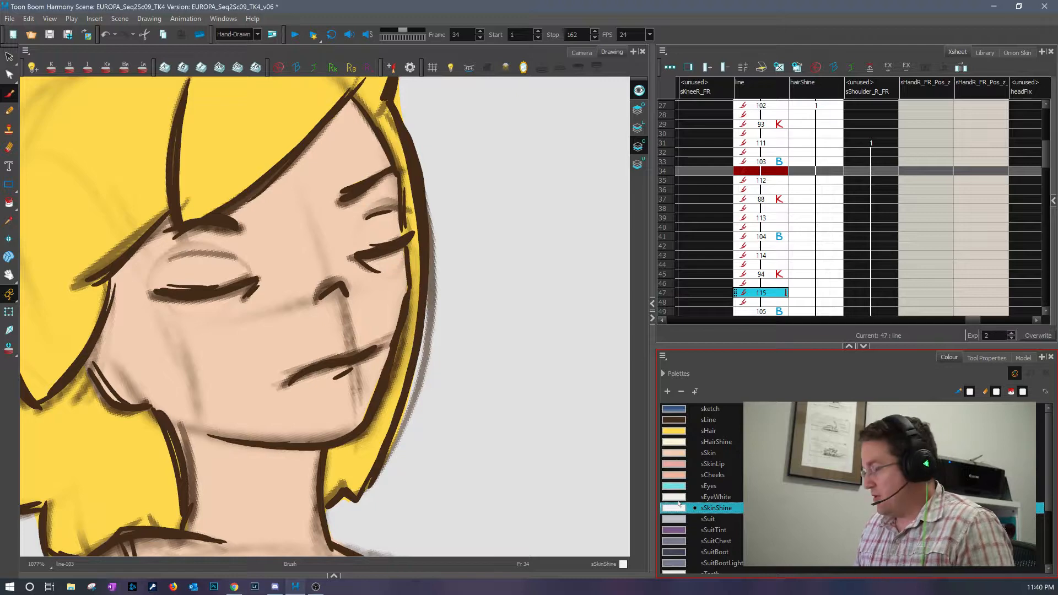
key(".")
key(".")
key(".")
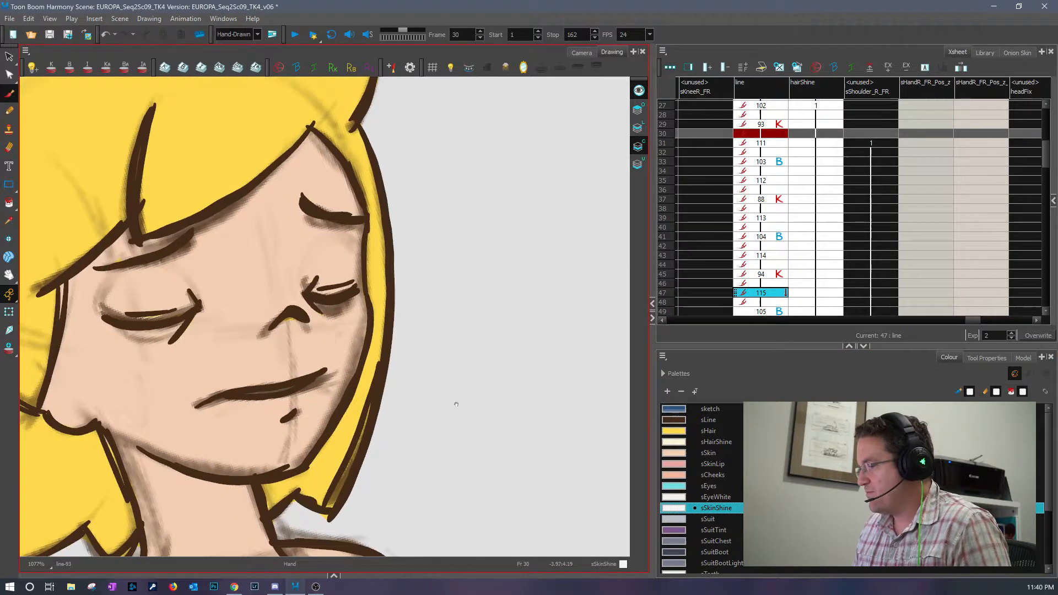
mouse_move(490, 408)
left_mouse_down()
mouse_move(393, 338)
mouse_move(396, 356)
mouse_move(402, 337)
mouse_move(399, 353)
mouse_move(420, 333)
mouse_move(411, 358)
left_mouse_up()
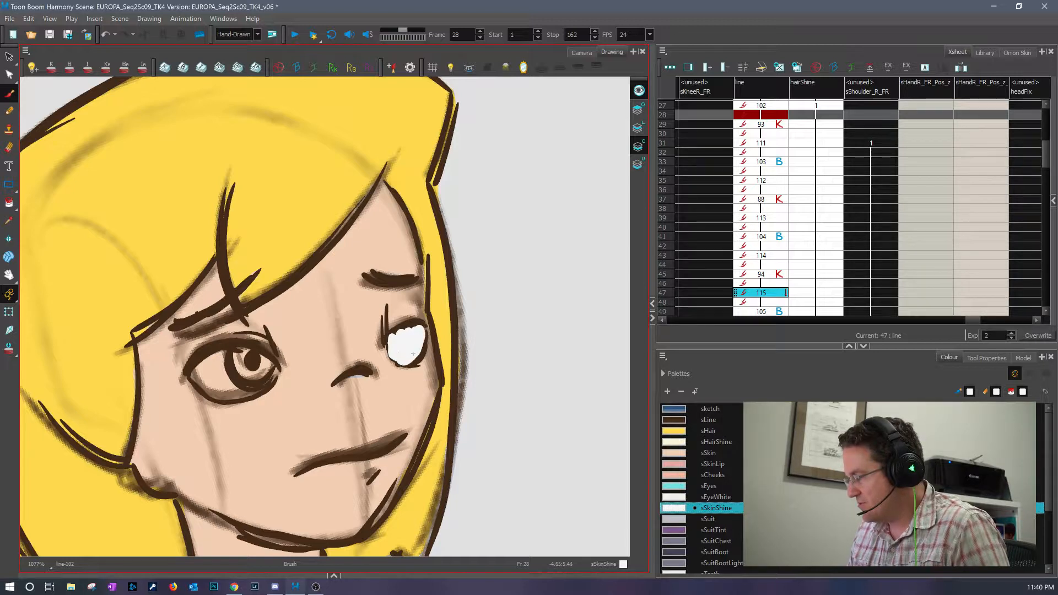
key("ctrl+z")
mouse_move(199, 362)
left_mouse_down()
mouse_move(231, 394)
mouse_move(273, 371)
mouse_move(250, 354)
mouse_move(216, 356)
mouse_move(199, 373)
mouse_move(221, 363)
mouse_move(221, 386)
mouse_move(237, 388)
mouse_move(246, 359)
mouse_move(245, 382)
mouse_move(266, 371)
left_mouse_up()
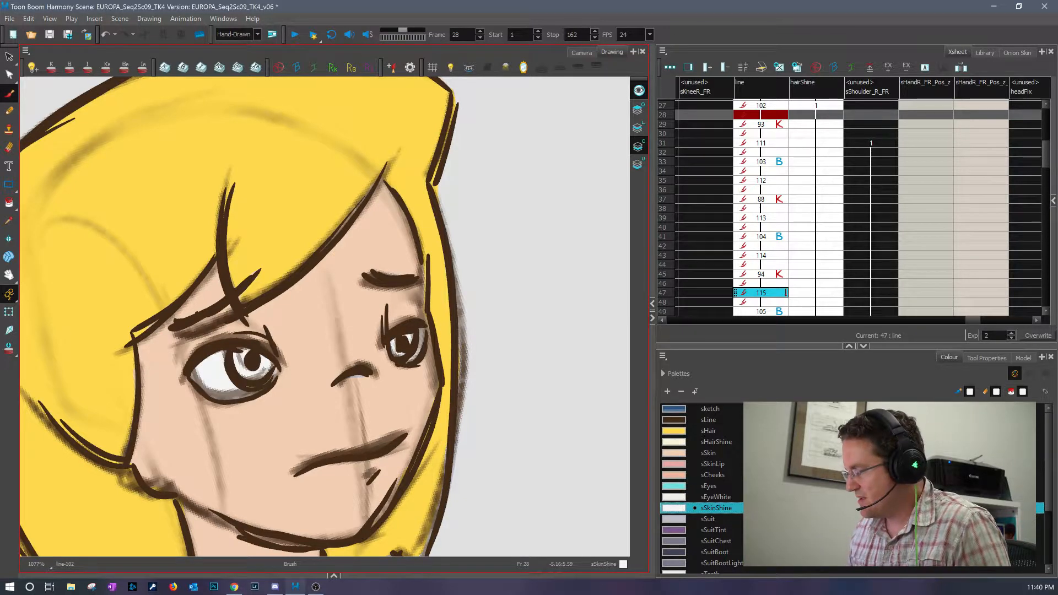
- Compare the eye colouring across frames 26 to 31, checking frame 28 against the finished eyes on frame 26
left_click(682, 453)
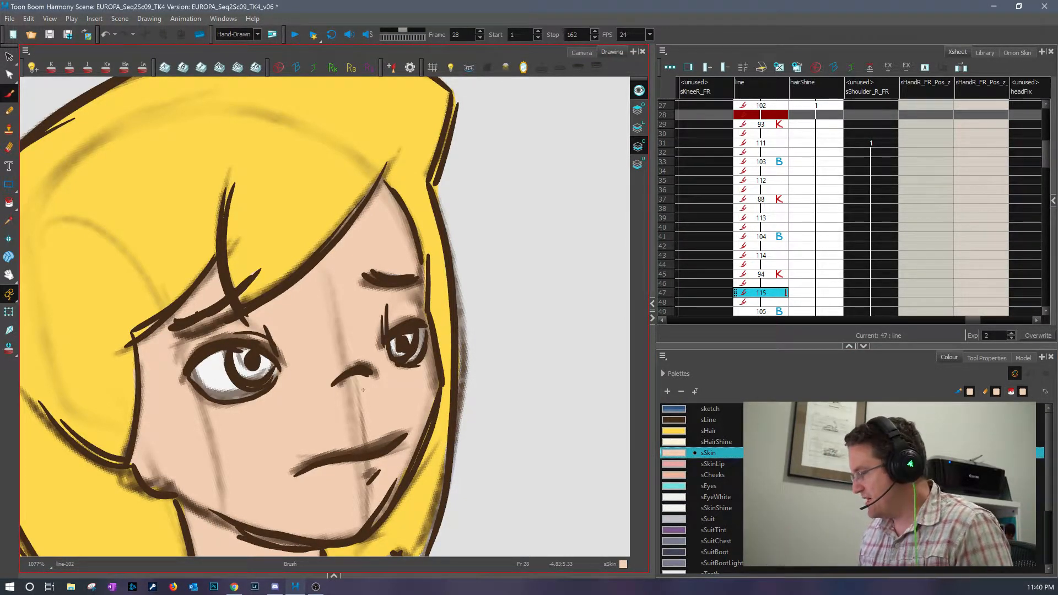
left_click(682, 499)
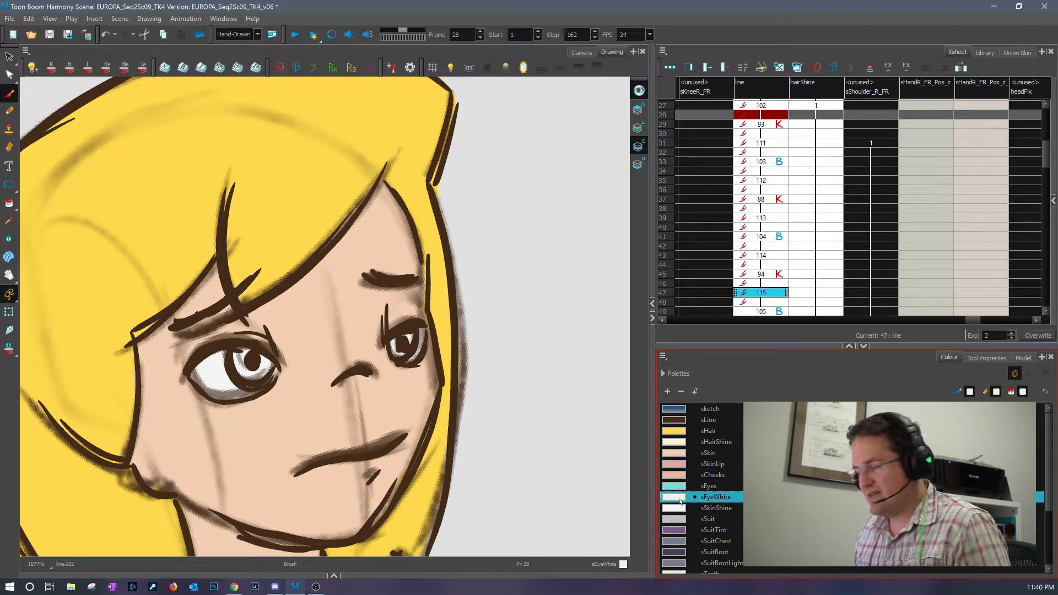
key("comma")
key("comma")
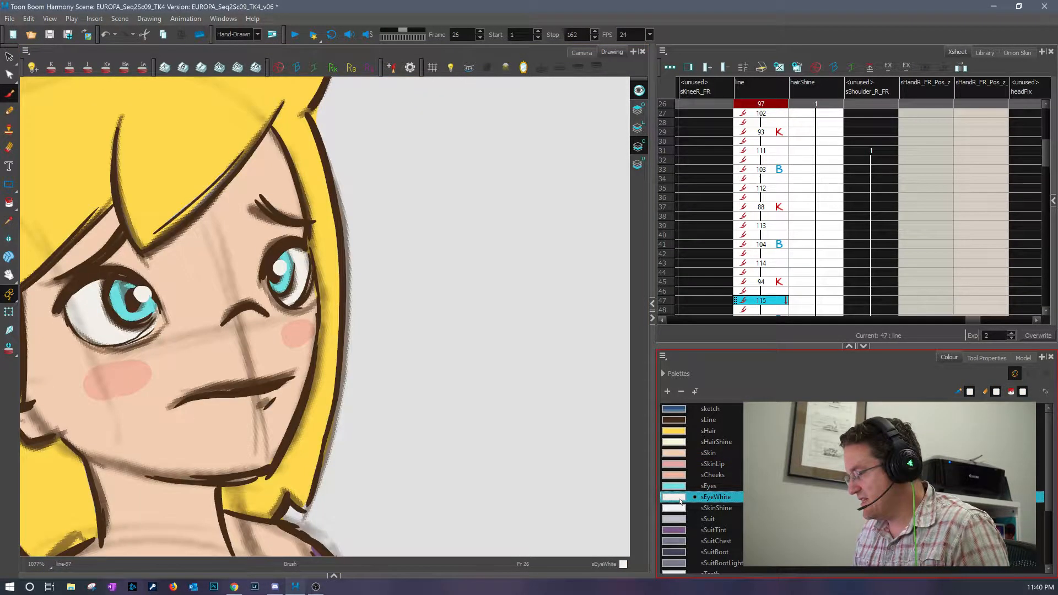
key("period")
key("comma")
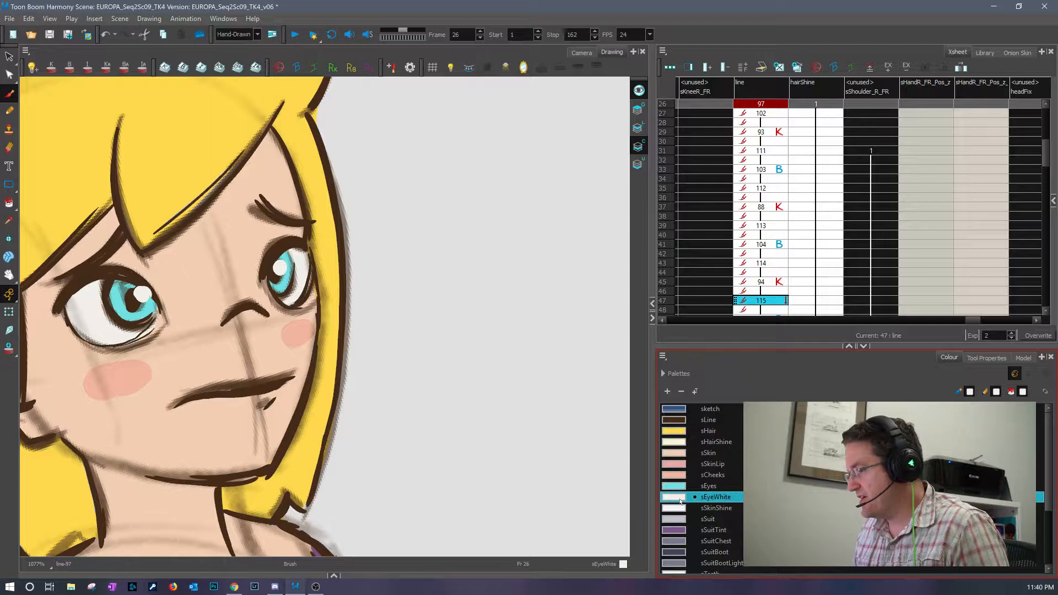
key("period")
key("period")
key("period")
key("period")
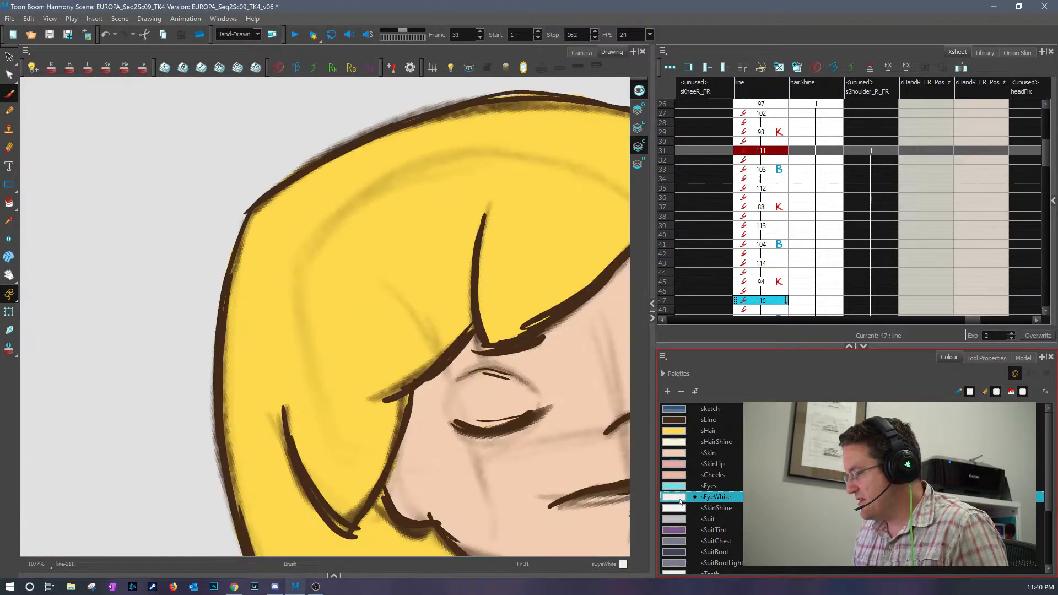
key("comma")
key("comma")
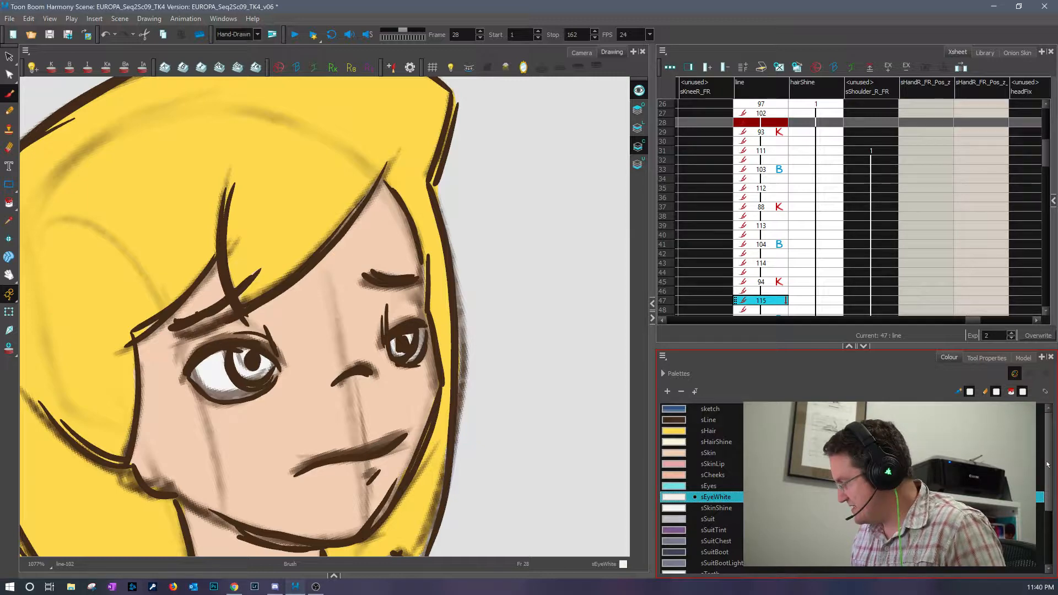
- Go to frame 27 and brush the irises of both eyes with the sEyes colour
scroll(702, 485, "down", 3)
left_click(689, 539)
key("comma")
key("comma")
key("period")
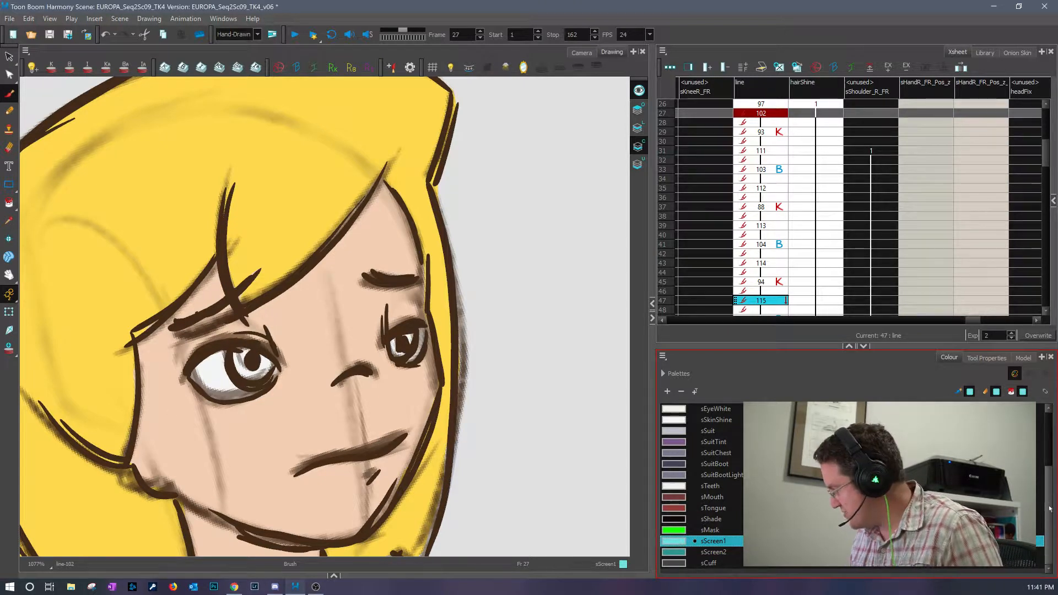
scroll(703, 485, "up", 2)
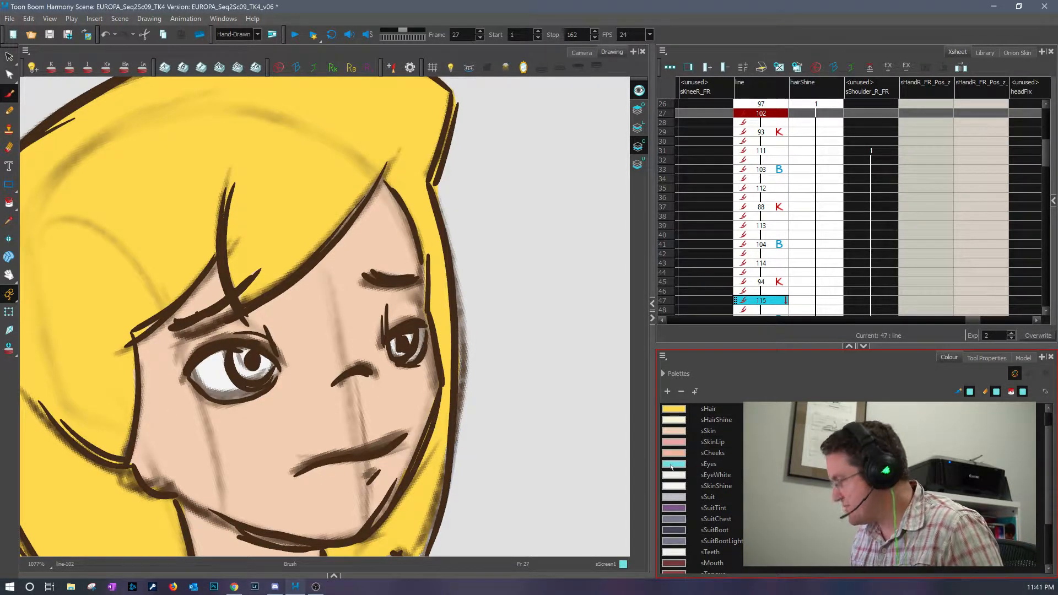
left_click(673, 467)
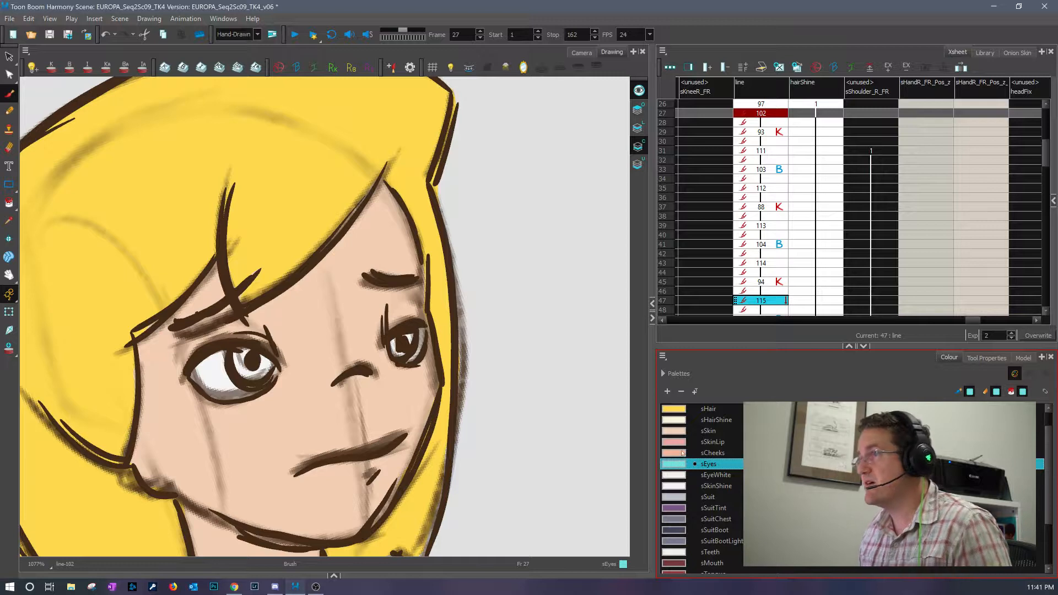
mouse_move(237, 348)
left_mouse_down()
mouse_move(238, 371)
mouse_move(272, 372)
left_mouse_up()
mouse_move(393, 336)
left_mouse_down()
mouse_move(402, 355)
mouse_move(415, 334)
left_mouse_up()
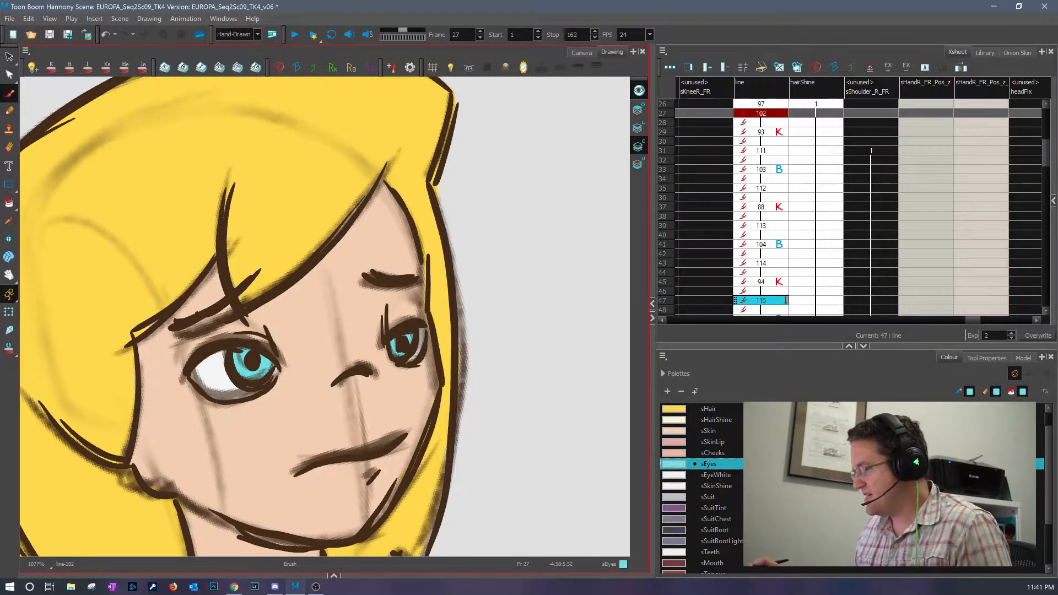
- Go to frame 35, the next drawing with open eyes, and brush sEyes inside the irises of both eyes
key("period")
key("period")
key("comma")
key("comma")
key("comma")
key("period")
key("period")
key("period")
key("period")
key("period")
key("period")
key("period")
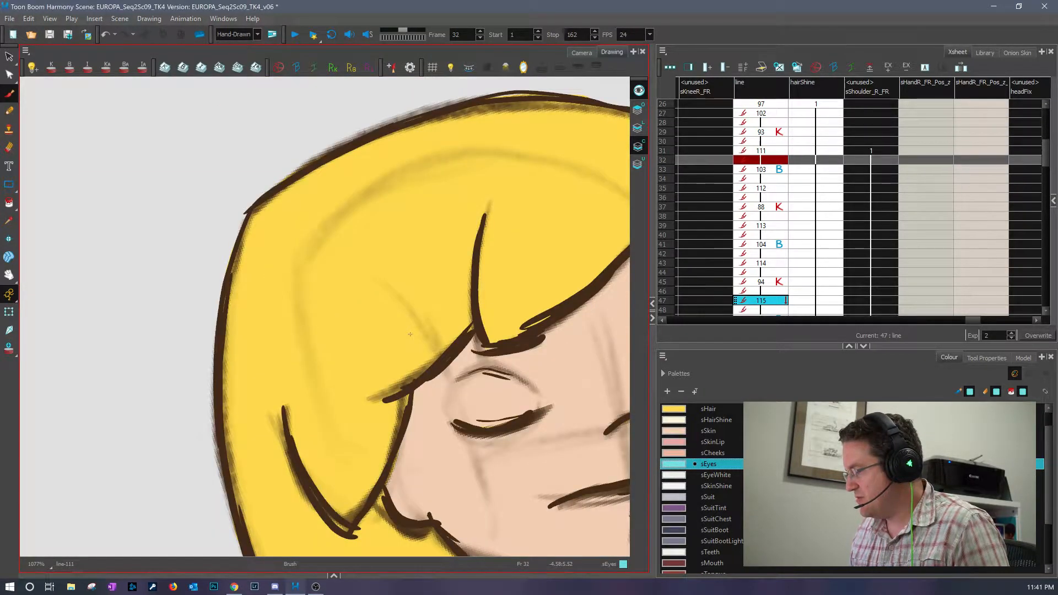
key("period")
key("period")
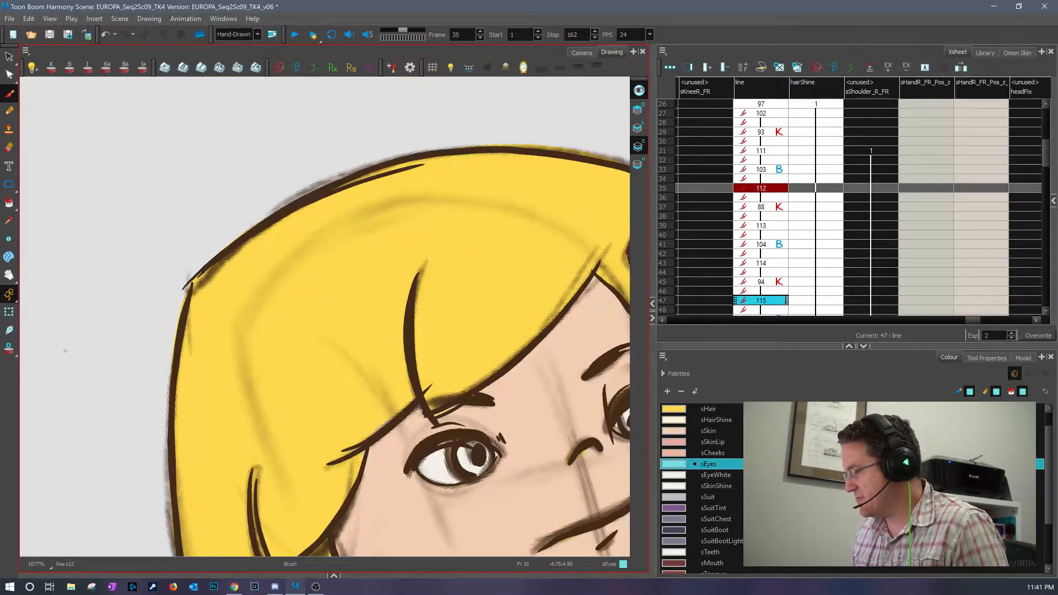
mouse_move(463, 456)
left_mouse_down()
mouse_move(261, 342)
mouse_move(210, 361)
mouse_move(223, 370)
mouse_move(235, 362)
mouse_move(208, 363)
mouse_move(219, 358)
mouse_move(216, 376)
mouse_move(233, 353)
left_mouse_up()
mouse_move(371, 310)
left_mouse_down()
mouse_move(373, 328)
mouse_move(388, 302)
mouse_move(383, 331)
mouse_move(390, 309)
left_mouse_up()
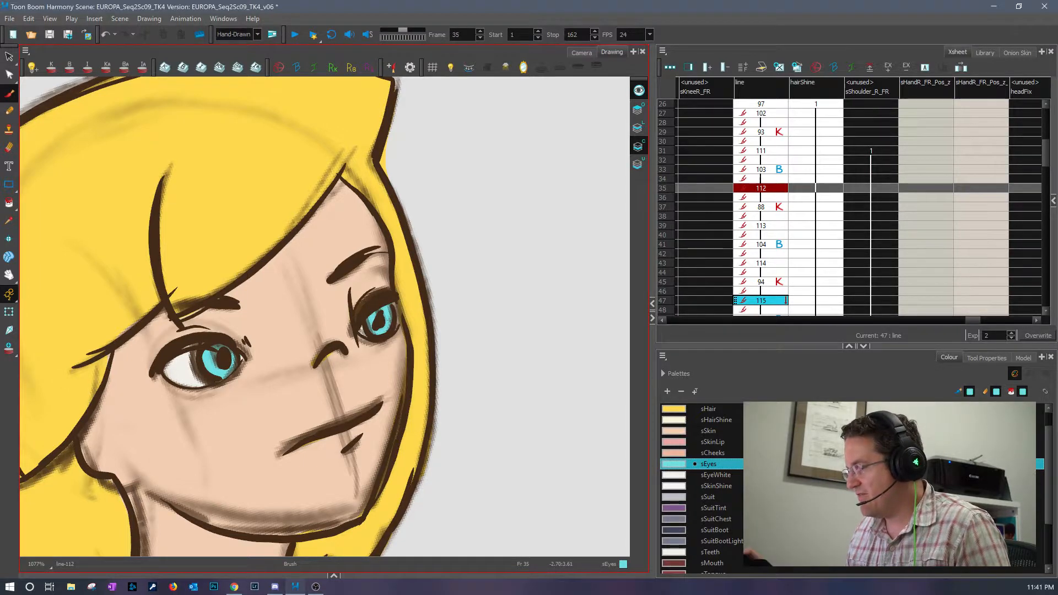
- Go to frame 37 and brush sEyes inside the irises of the near and far eyes
key("period")
key("period")
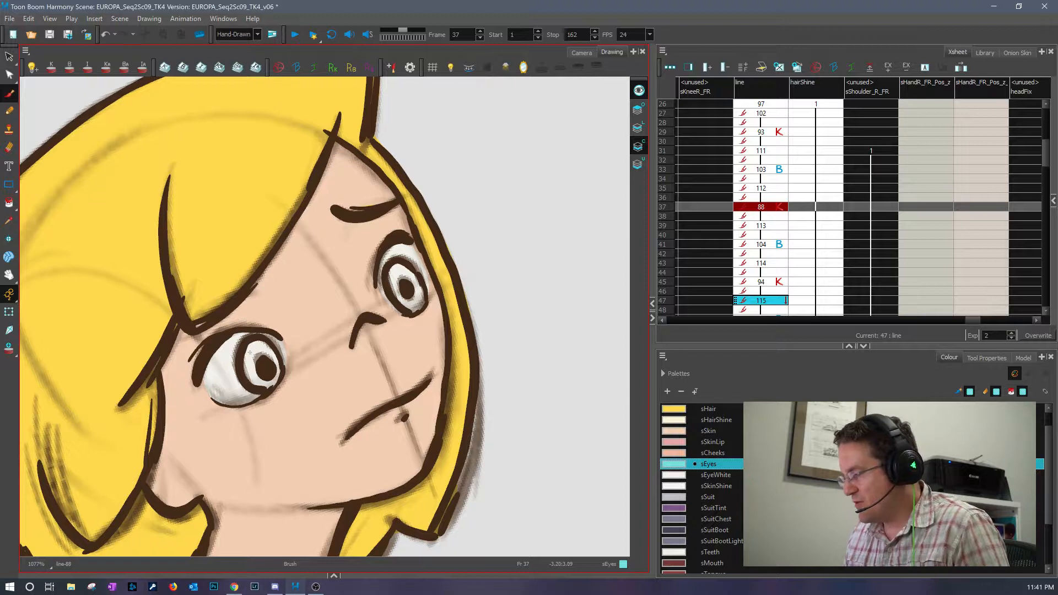
mouse_move(249, 346)
left_mouse_down()
mouse_move(245, 373)
mouse_move(258, 387)
mouse_move(278, 367)
mouse_move(273, 380)
mouse_move(266, 343)
mouse_move(255, 341)
mouse_move(271, 370)
left_mouse_up()
mouse_move(396, 268)
left_mouse_down()
mouse_move(394, 293)
mouse_move(418, 282)
mouse_move(419, 308)
mouse_move(398, 296)
mouse_move(405, 276)
mouse_move(412, 298)
left_mouse_up()
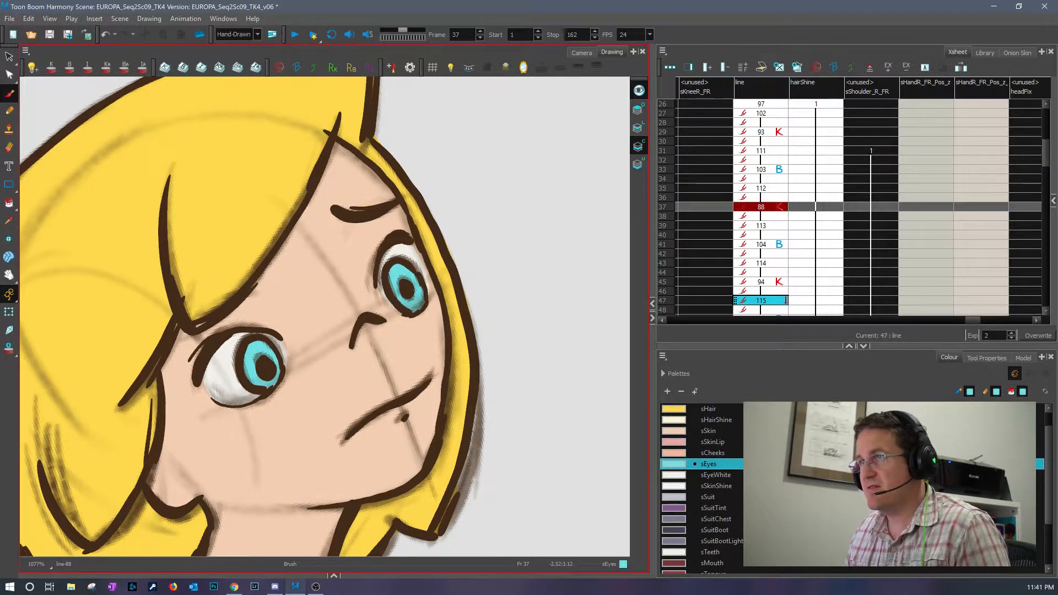
- Go to frame 39 and brush sEyes around the pupils of both eyes
key("g")
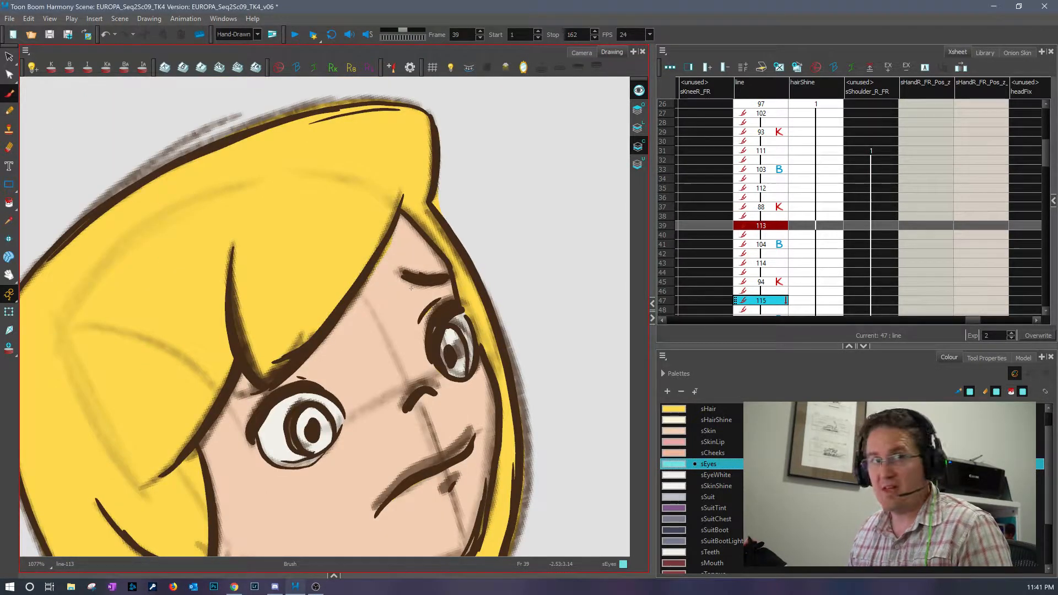
left_click_drag(410, 287, 314, 191)
left_click_drag(207, 315, 197, 337)
mouse_move(212, 357)
left_mouse_down()
mouse_move(231, 338)
mouse_move(217, 314)
mouse_move(207, 345)
mouse_move(226, 336)
left_mouse_up()
left_click_drag(351, 236, 358, 267)
- Go to frame 41 and colour the near and far irises with sEyes
key("period")
key("period")
left_click_drag(220, 94, 306, 273)
mouse_move(263, 332)
left_mouse_down()
mouse_move(253, 357)
mouse_move(267, 382)
mouse_move(286, 354)
mouse_move(284, 370)
mouse_move(284, 342)
mouse_move(264, 338)
mouse_move(266, 368)
mouse_move(278, 344)
left_mouse_up()
key("ctrl+z")
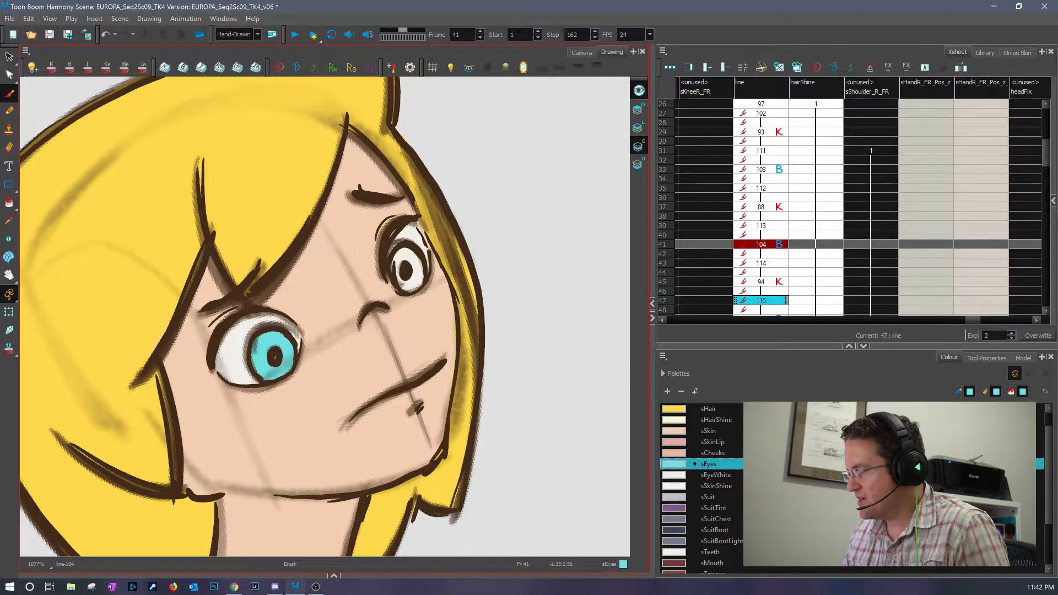
mouse_move(404, 251)
left_mouse_down()
mouse_move(399, 282)
mouse_move(420, 266)
mouse_move(405, 248)
mouse_move(407, 280)
mouse_move(418, 274)
left_mouse_up()
- Go to frame 43 and brush the sEyes colour inside the irises of both eyes
key("period")
key("period")
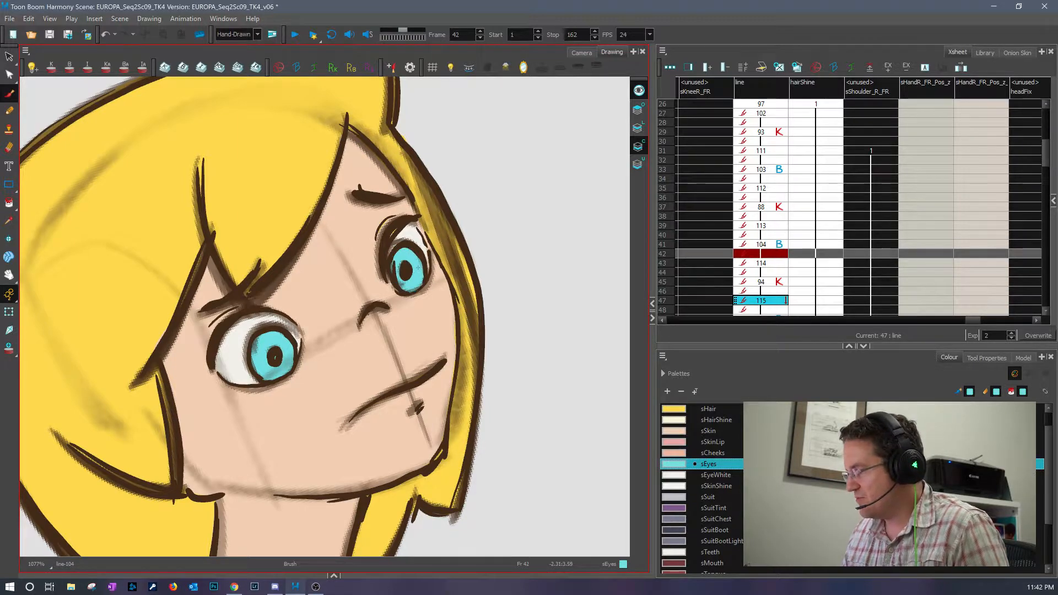
mouse_move(240, 274)
left_mouse_down()
mouse_move(229, 279)
mouse_move(262, 291)
mouse_move(246, 268)
mouse_move(251, 293)
left_mouse_up()
key("ctrl+z")
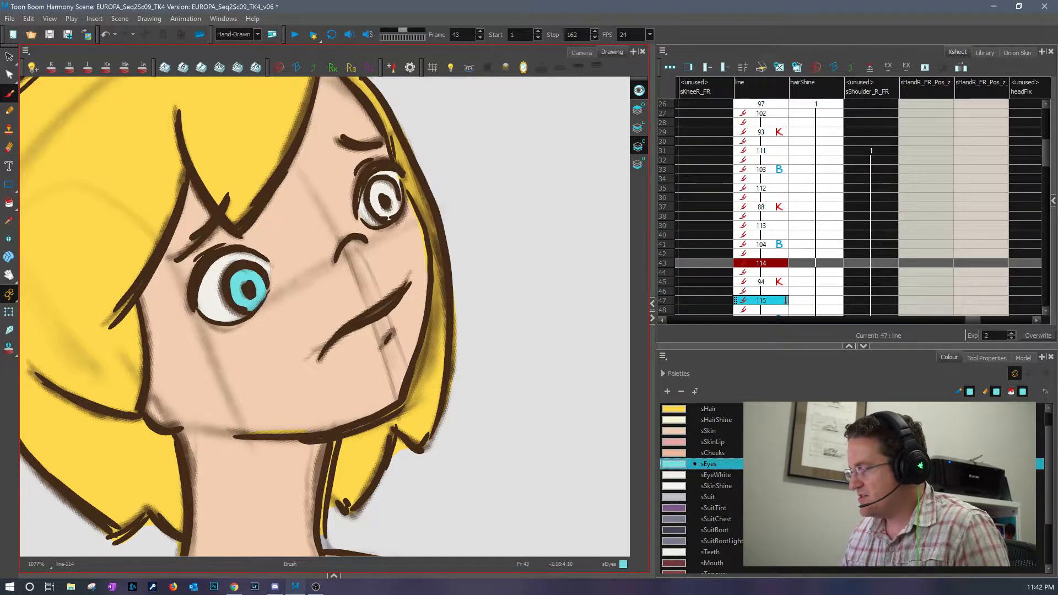
mouse_move(380, 180)
left_mouse_down()
mouse_move(377, 216)
mouse_move(392, 216)
mouse_move(380, 188)
mouse_move(389, 208)
left_mouse_up()
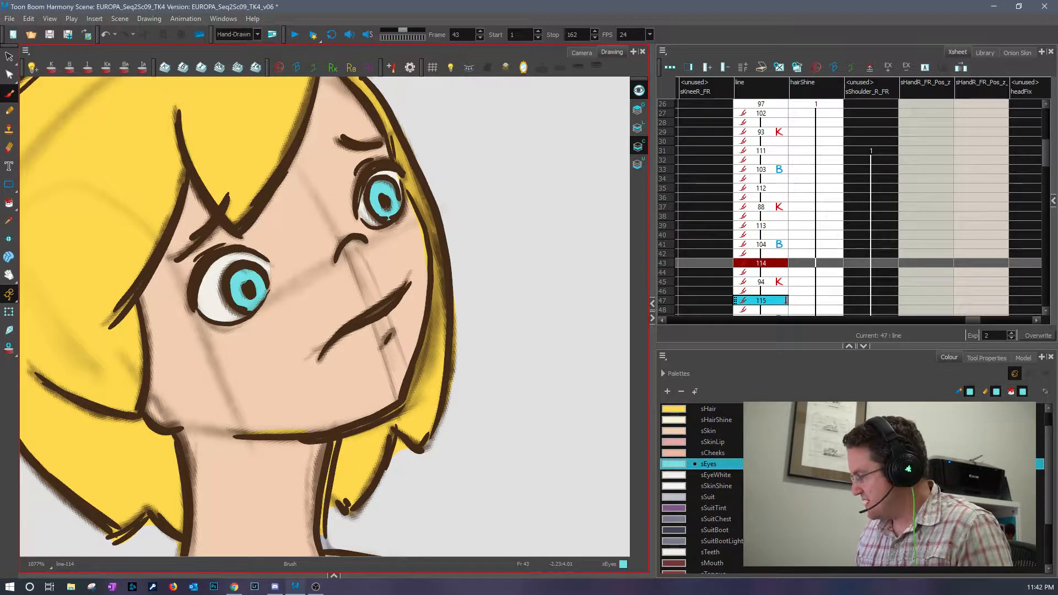
- Brush sSkin over the yellow gap along the underside of the chin on frame 43
left_click(684, 434)
mouse_move(235, 433)
left_mouse_down()
mouse_move(278, 425)
mouse_move(271, 442)
mouse_move(308, 417)
mouse_move(311, 438)
left_mouse_up()
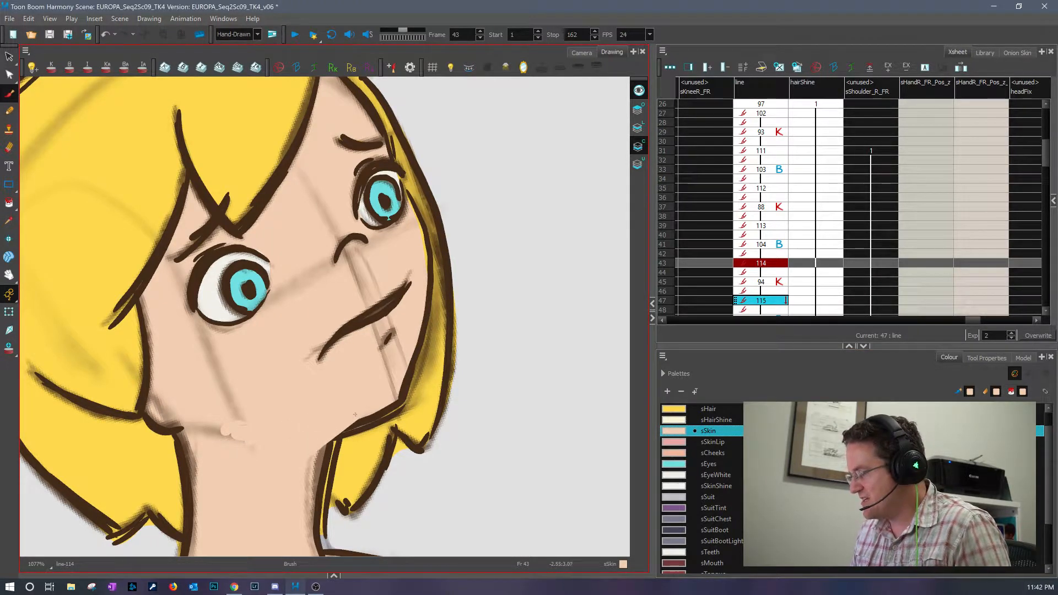
- Undo the last sSkin brush stroke over the chin line on frame 43 and compare with the neighbouring frame
key("ctrl+z")
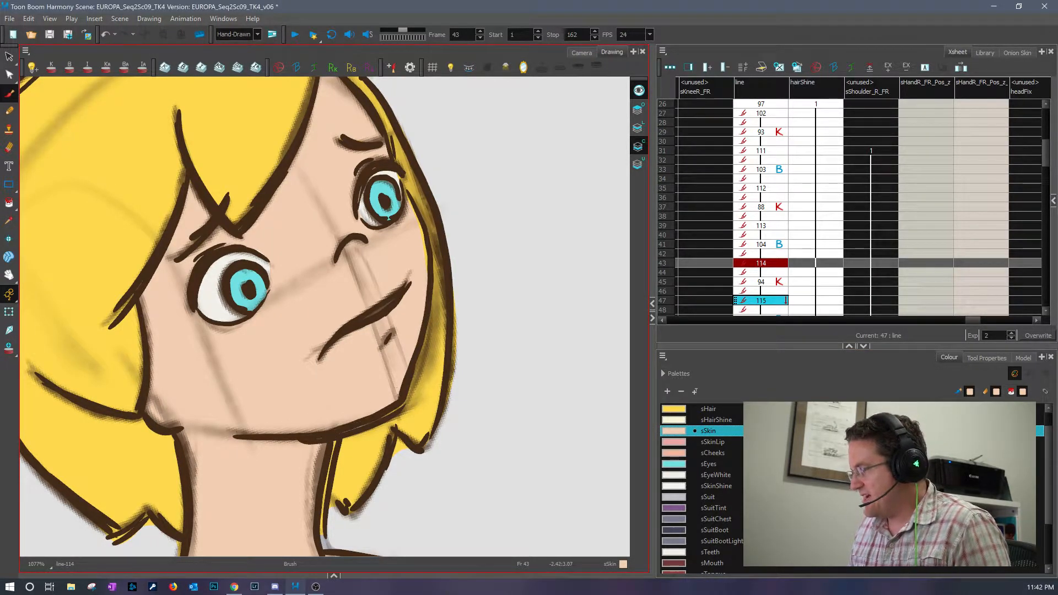
key("comma")
key("period")
- Paint both irises of drawing 94 at frame 45 with the sEyes colour
left_click(685, 462)
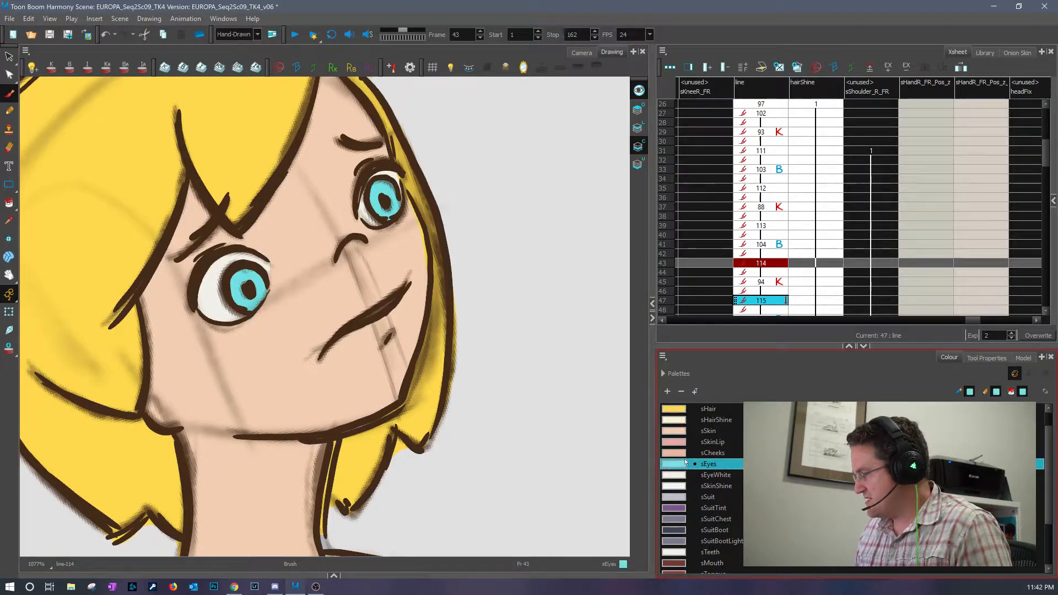
key("period")
key("period")
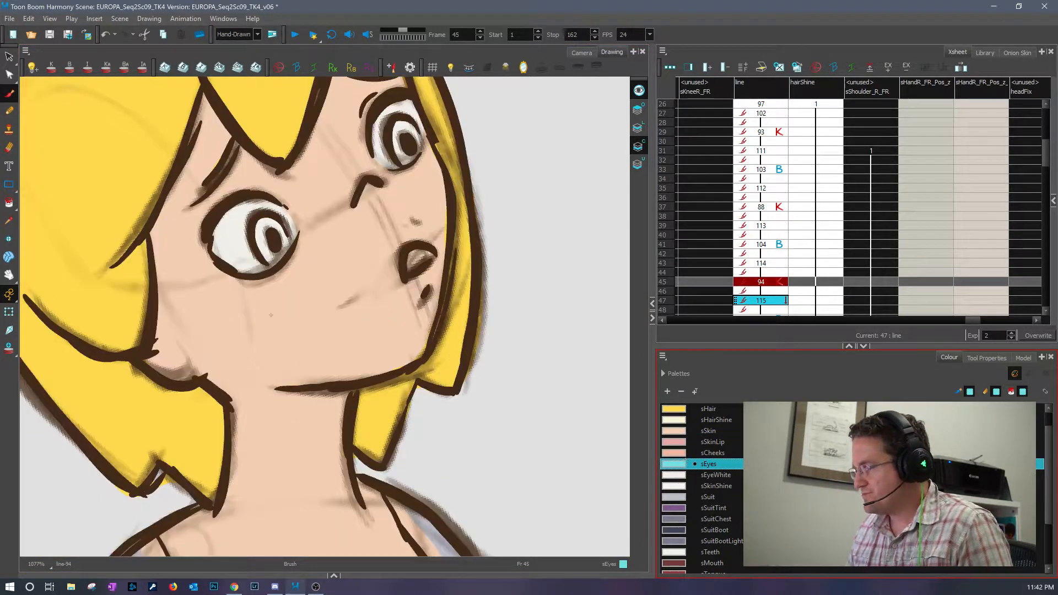
mouse_move(249, 288)
left_mouse_down()
mouse_move(238, 315)
mouse_move(251, 333)
mouse_move(247, 309)
mouse_move(254, 322)
mouse_move(270, 302)
left_mouse_up()
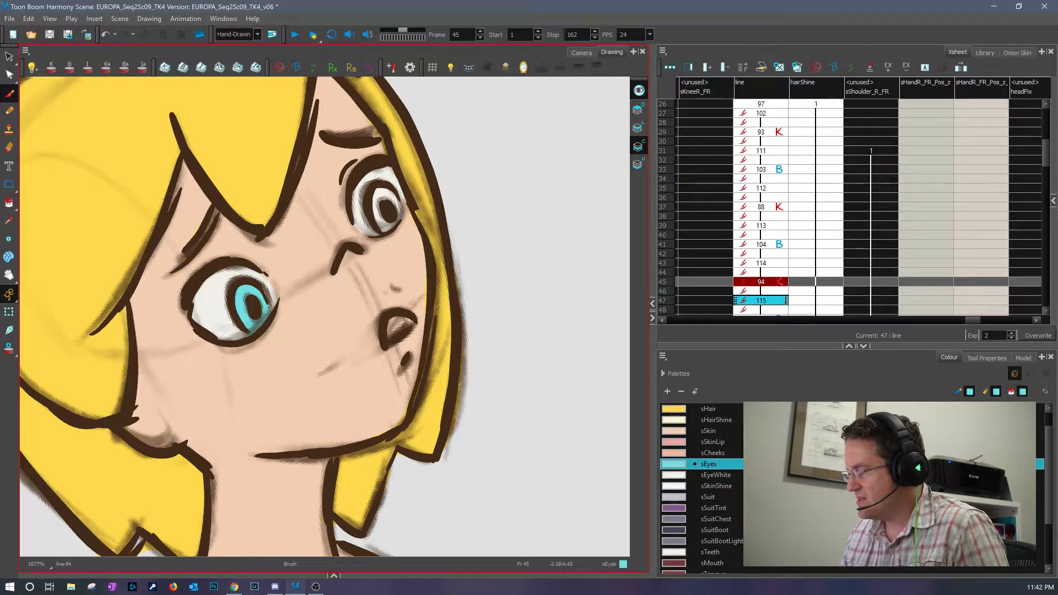
mouse_move(377, 191)
left_mouse_down()
mouse_move(383, 229)
mouse_move(386, 188)
mouse_move(386, 215)
left_mouse_up()
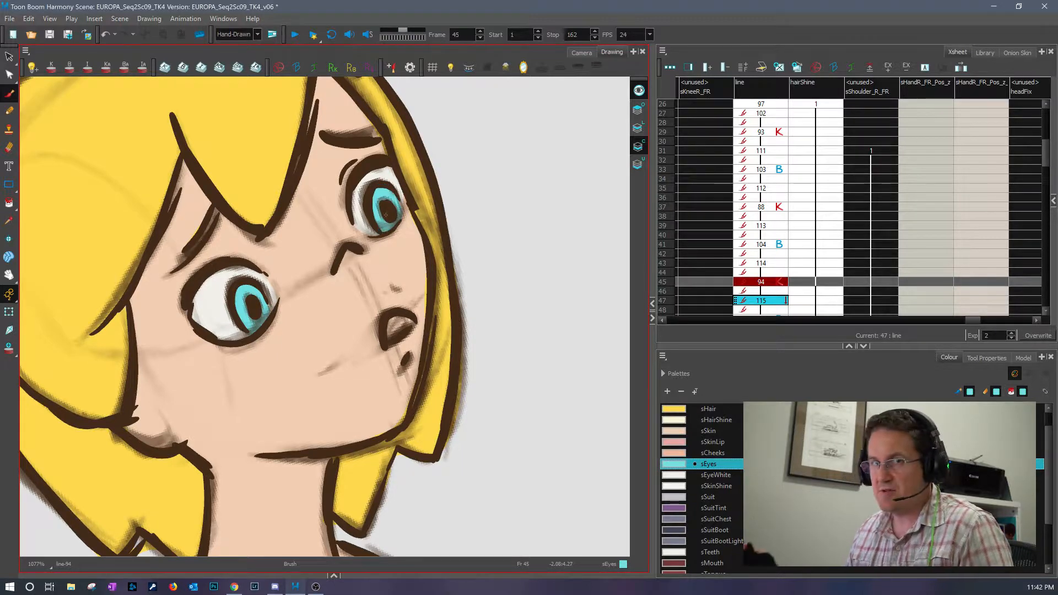
- Paint both irises of drawing 115 at frame 47 with the sEyes colour
key("period")
key("period")
mouse_move(223, 182)
left_mouse_down()
mouse_move(194, 342)
mouse_move(204, 375)
mouse_move(217, 369)
mouse_move(201, 337)
mouse_move(202, 359)
mouse_move(216, 357)
left_mouse_up()
mouse_move(333, 241)
left_mouse_down()
mouse_move(328, 279)
mouse_move(356, 276)
mouse_move(346, 245)
mouse_move(335, 273)
mouse_move(342, 253)
left_mouse_up()
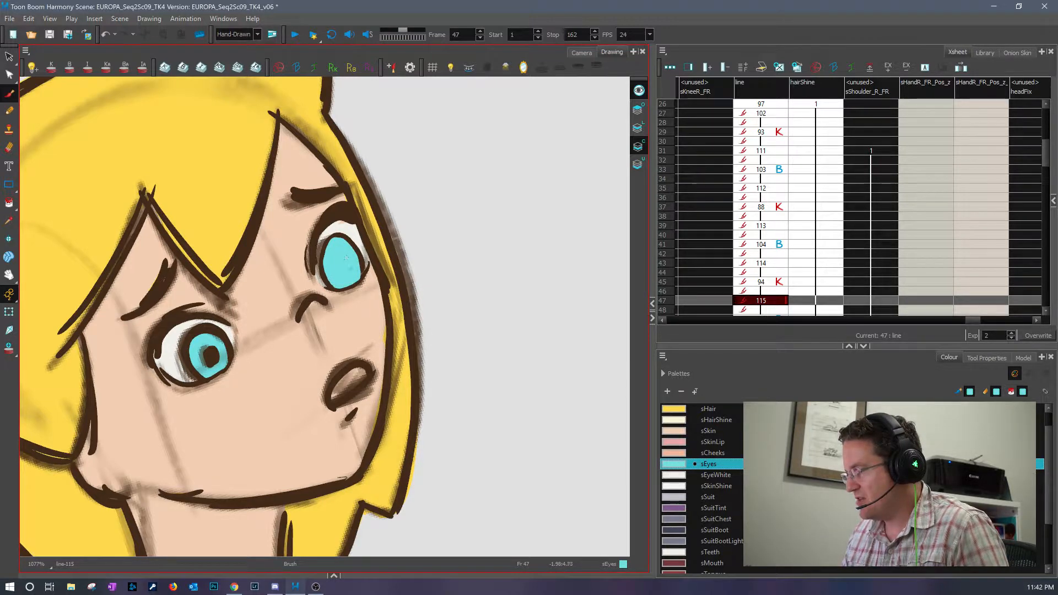
- Paint the inside of the open mouth with the sMouth colour in drawings 115 and 94
key(".")
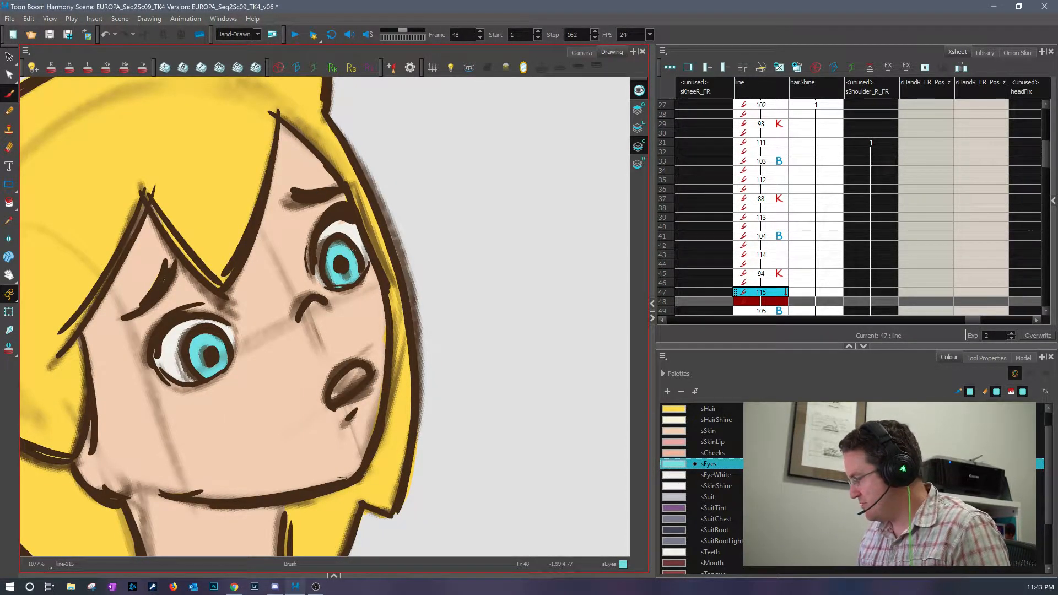
left_click_drag(1049, 486, 1049, 501)
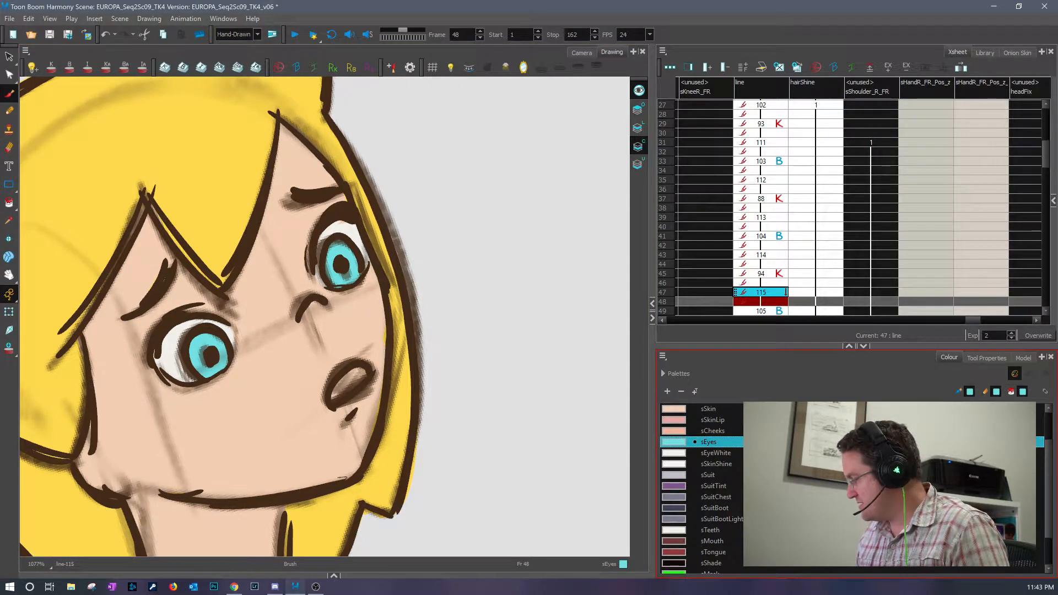
left_click(678, 543)
mouse_move(334, 392)
left_mouse_down()
mouse_move(363, 369)
mouse_move(345, 390)
mouse_move(358, 381)
mouse_move(359, 363)
mouse_move(365, 382)
mouse_move(372, 365)
left_mouse_up()
key("comma")
key("comma")
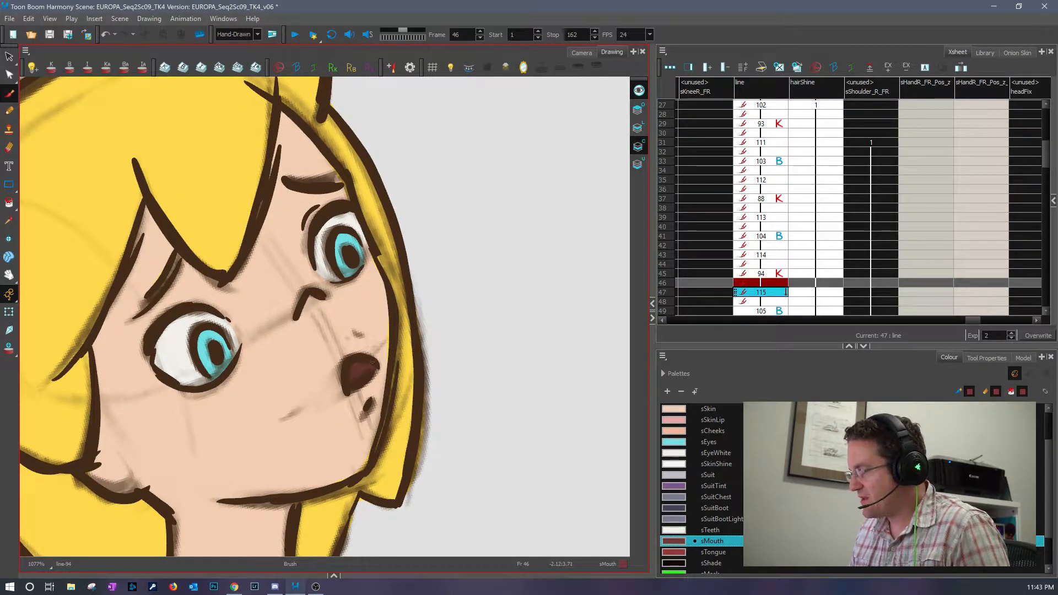
- Step back through the frames to frame 26, examining the face colouring of each drawing
key("comma")
key("comma")
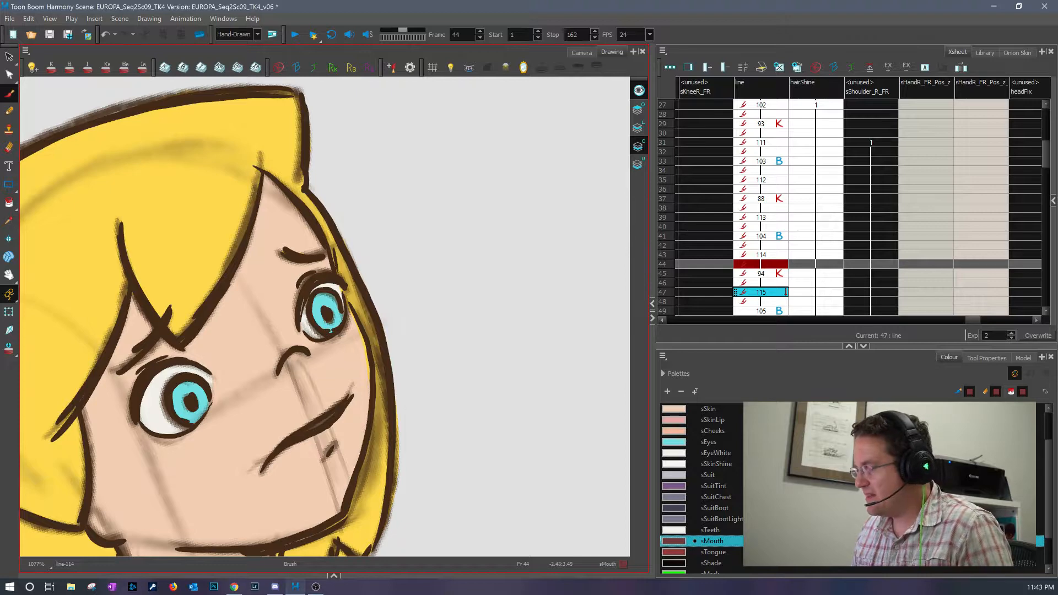
left_click_drag(403, 435, 481, 325)
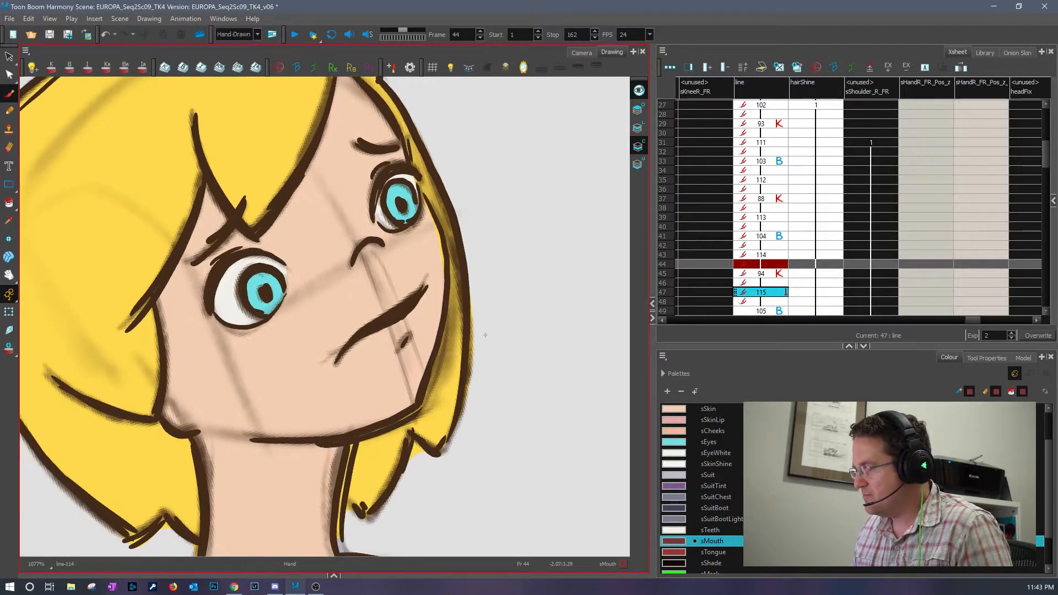
key("comma")
key("comma")
key("comma")
key("comma")
key("comma")
key("comma")
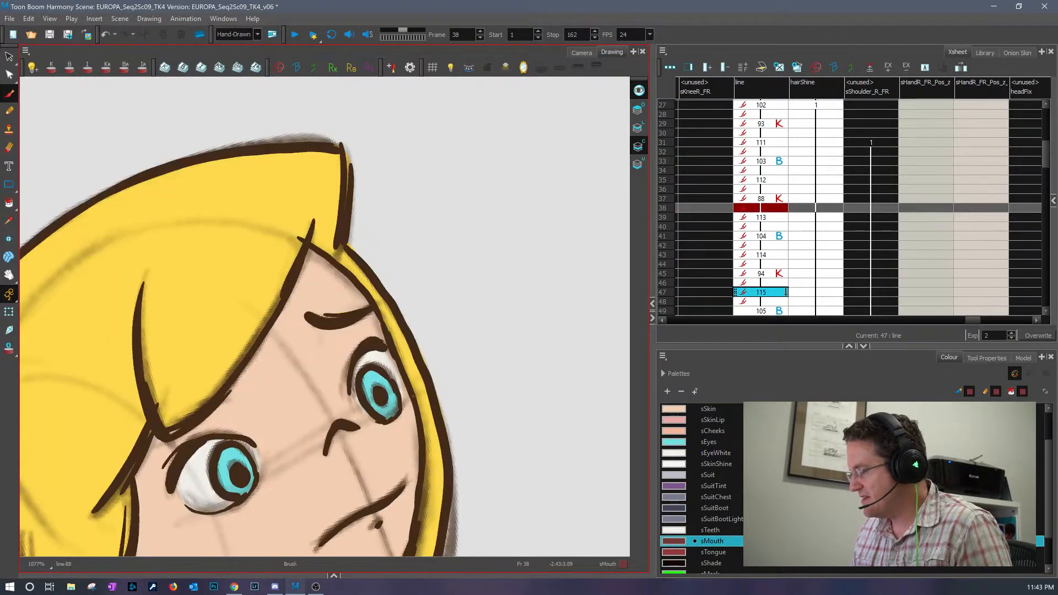
key("comma")
left_click_drag(483, 444, 465, 299)
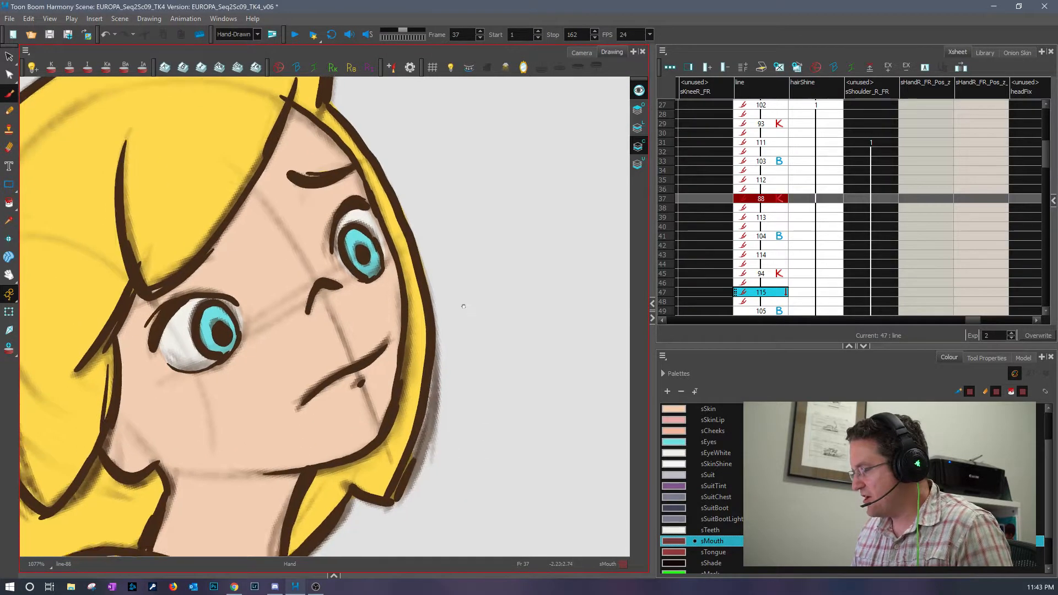
key("comma")
key("period")
key("period")
key("period")
key("period")
key("period")
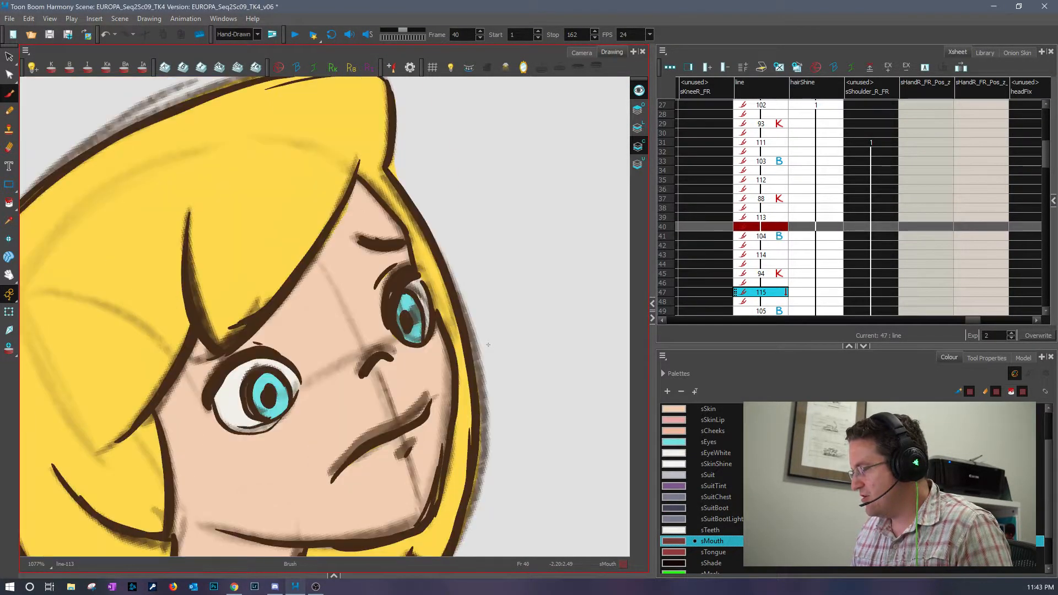
key("comma")
key("comma")
key("comma")
key("comma")
key("comma")
key("comma")
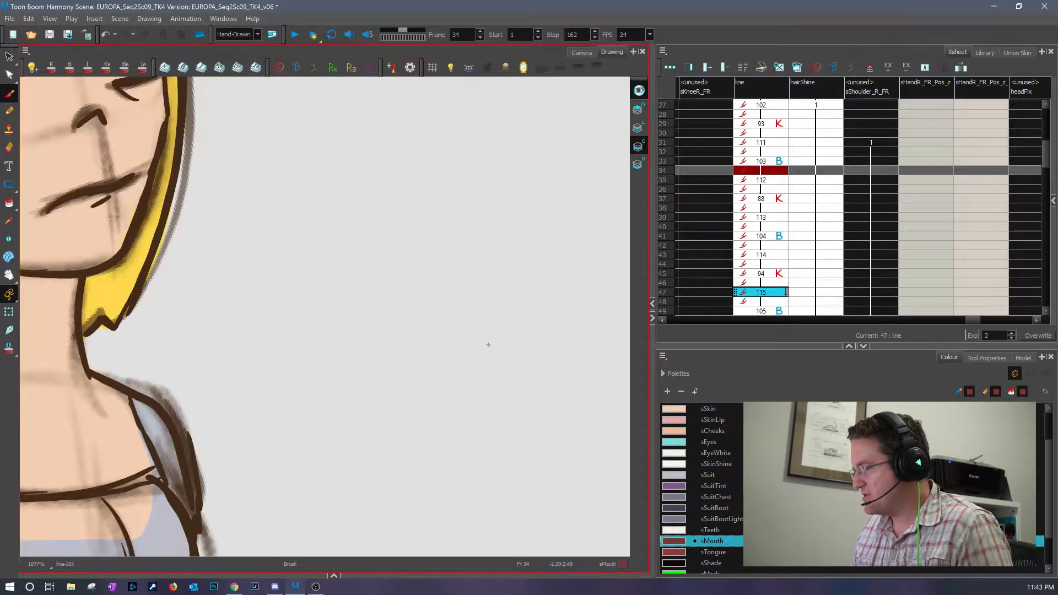
key("comma")
key("comma")
key("comma")
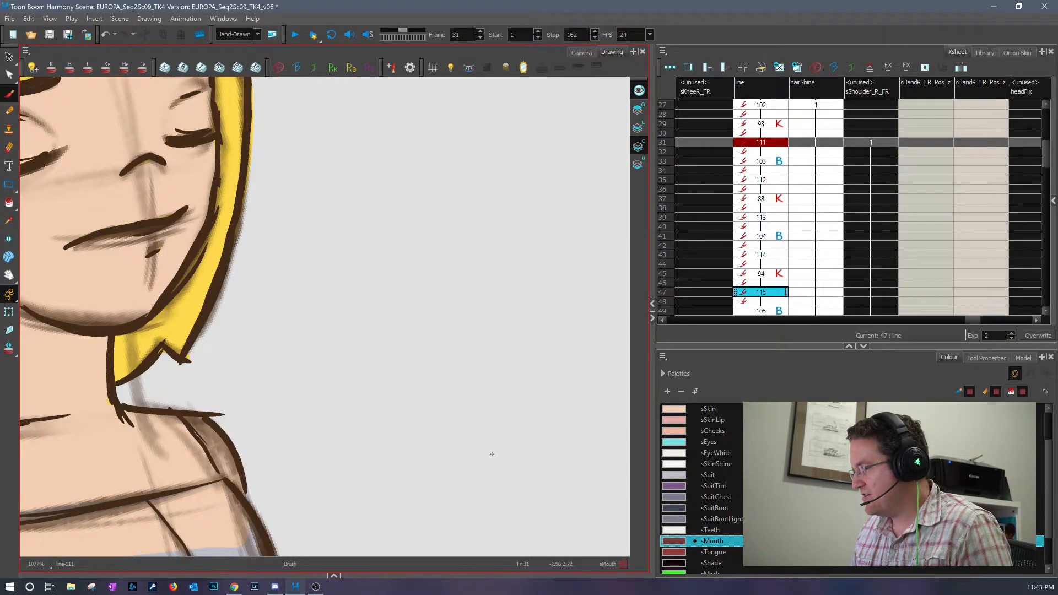
key("comma")
key("comma")
key("comma")
key("comma")
key("comma")
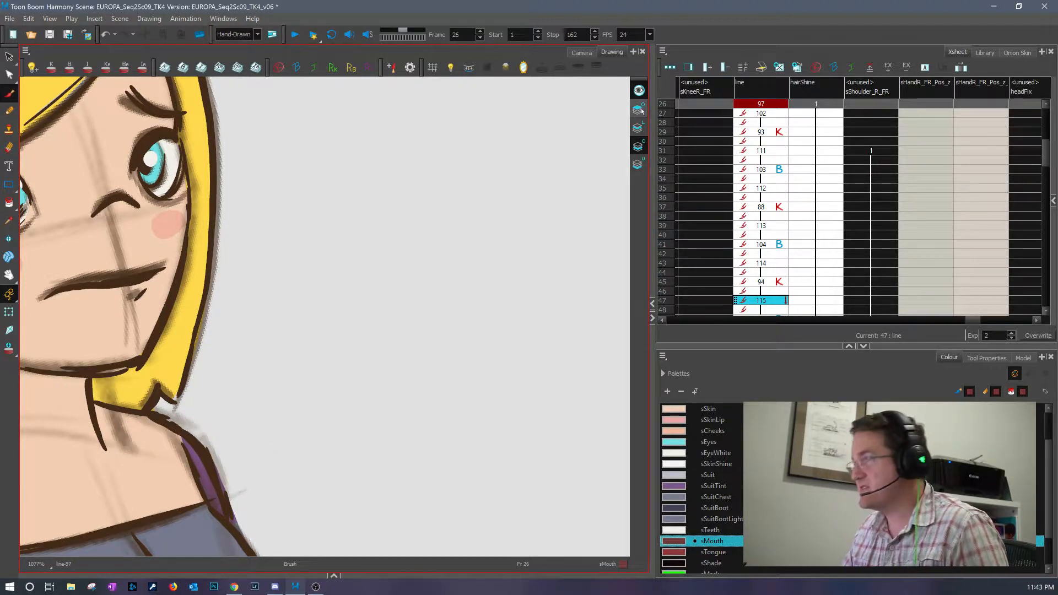
- Make Overlay Art the current layer on drawing 97 at frame 26, check the eye highlights there, and show only that layer
mouse_move(305, 382)
left_mouse_down()
mouse_move(460, 446)
mouse_move(507, 438)
left_mouse_up()
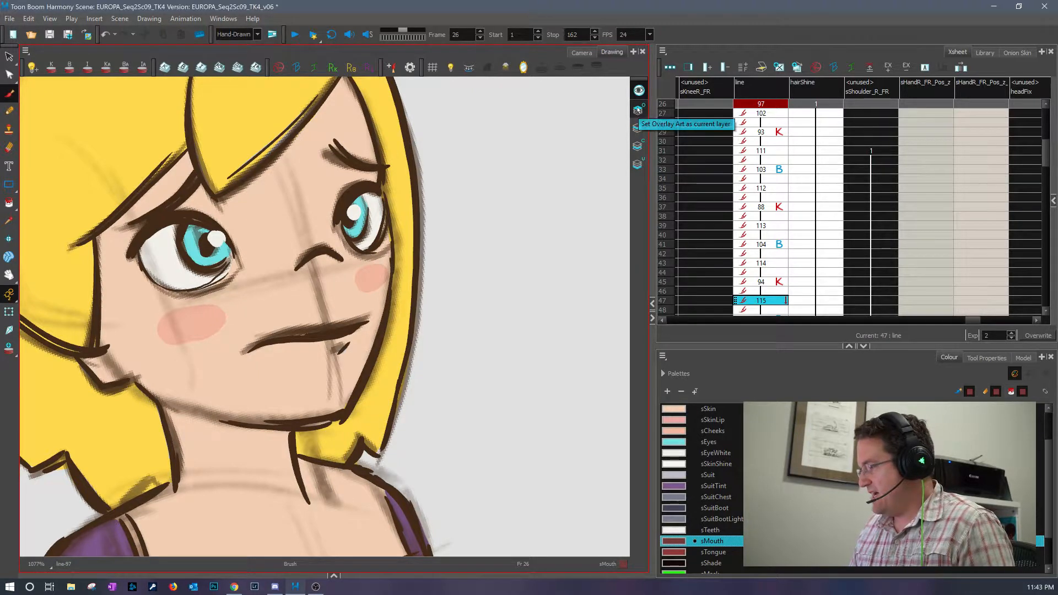
left_click(8, 56)
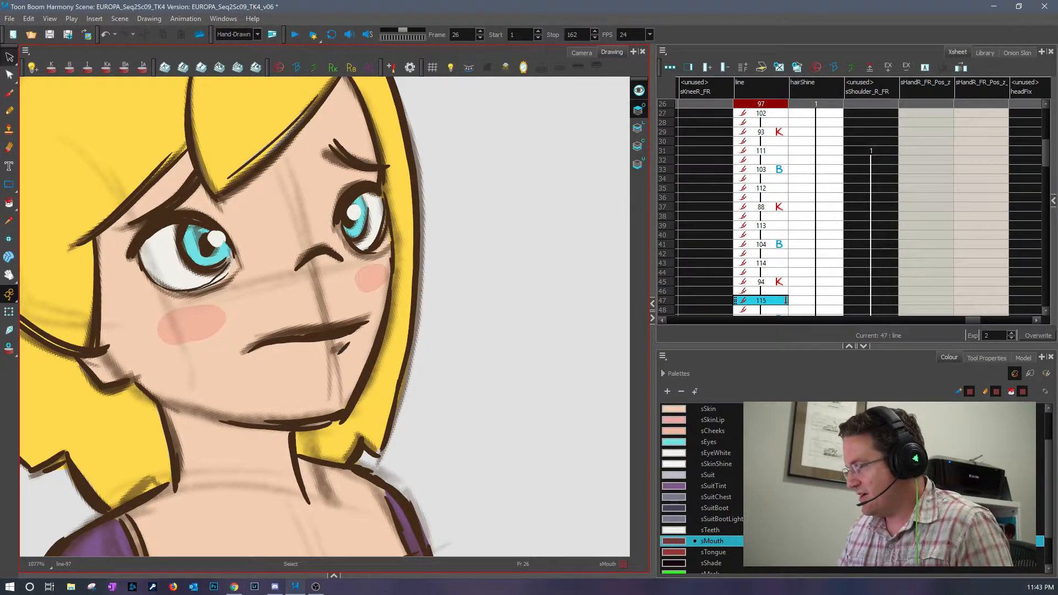
left_click(215, 239)
left_click(354, 213)
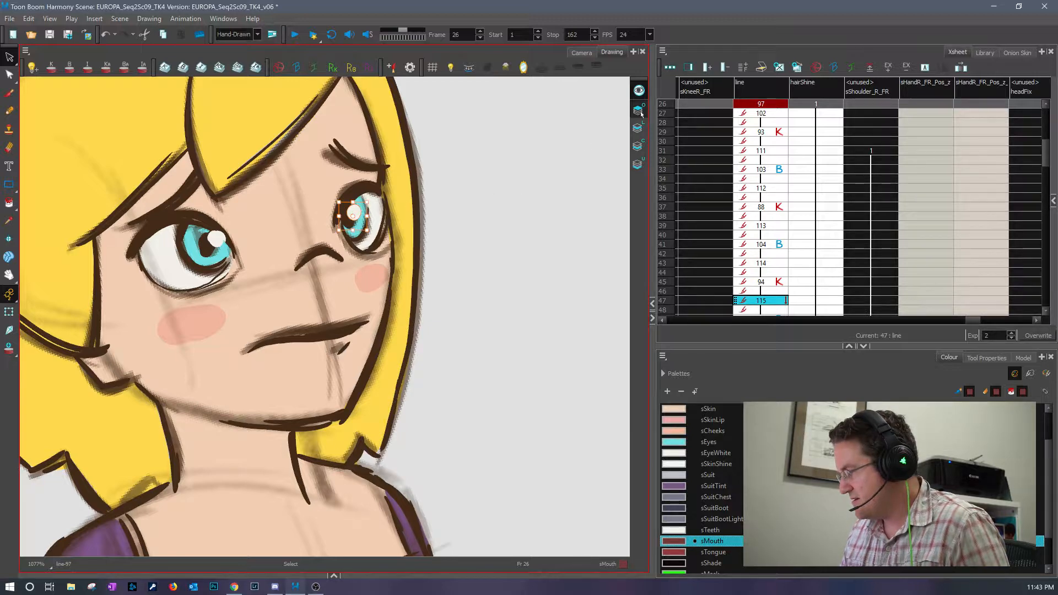
left_click(639, 91)
left_click(639, 91)
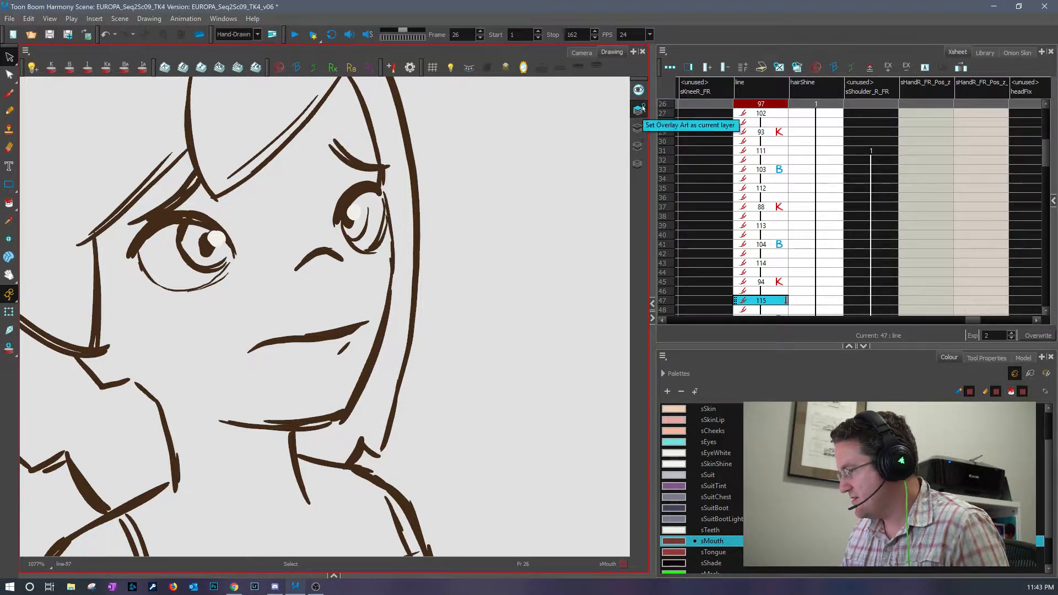
left_click(640, 110)
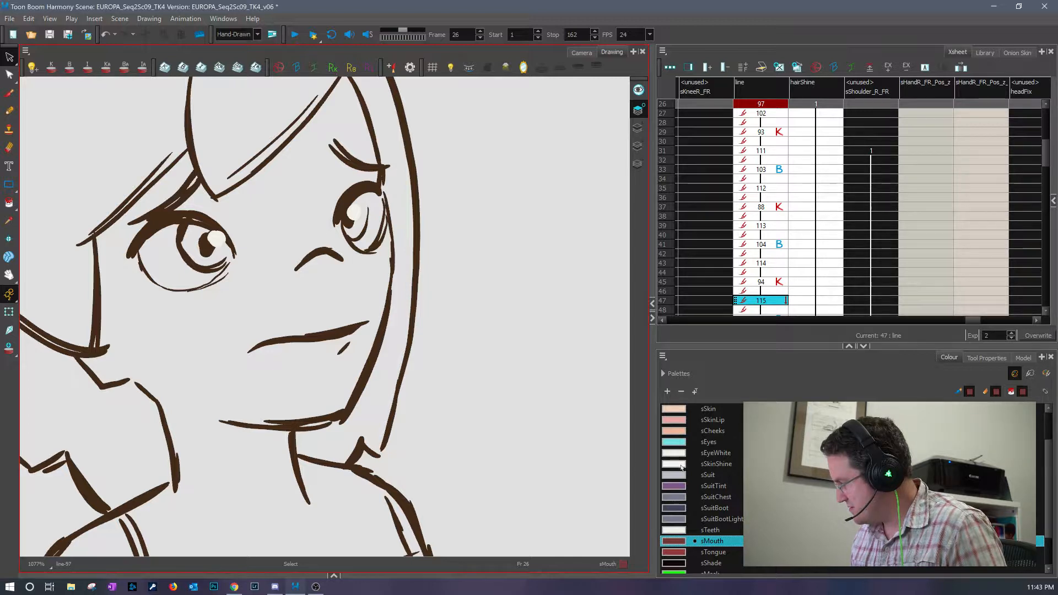
- Sample the sEyeWhite colour from the near eye's highlight on drawing 97 with the Dropper
left_click(217, 239)
key("alt+d")
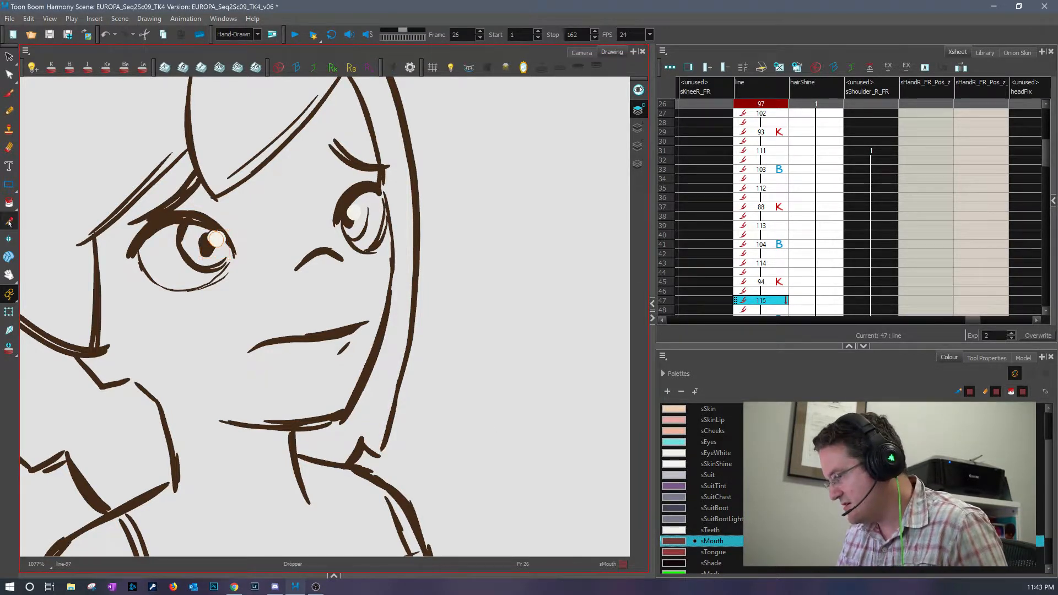
left_click(215, 240)
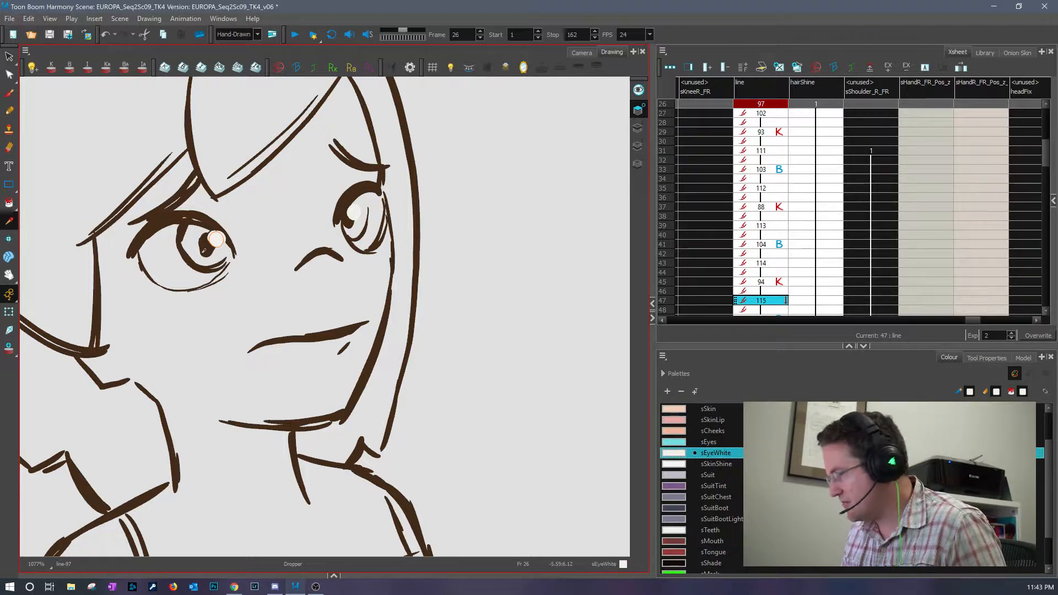
- Switch to the Brush, keep Overlay Art as the current layer, and show all art layers together again
left_click(9, 94)
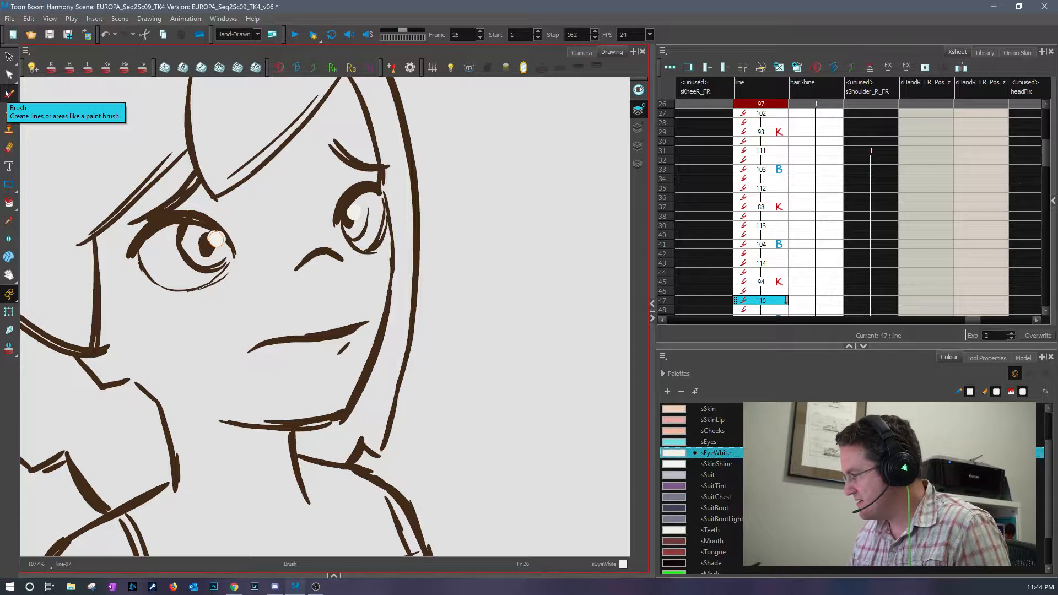
left_click(641, 129)
left_click(640, 146)
left_click(641, 110)
left_click(640, 91)
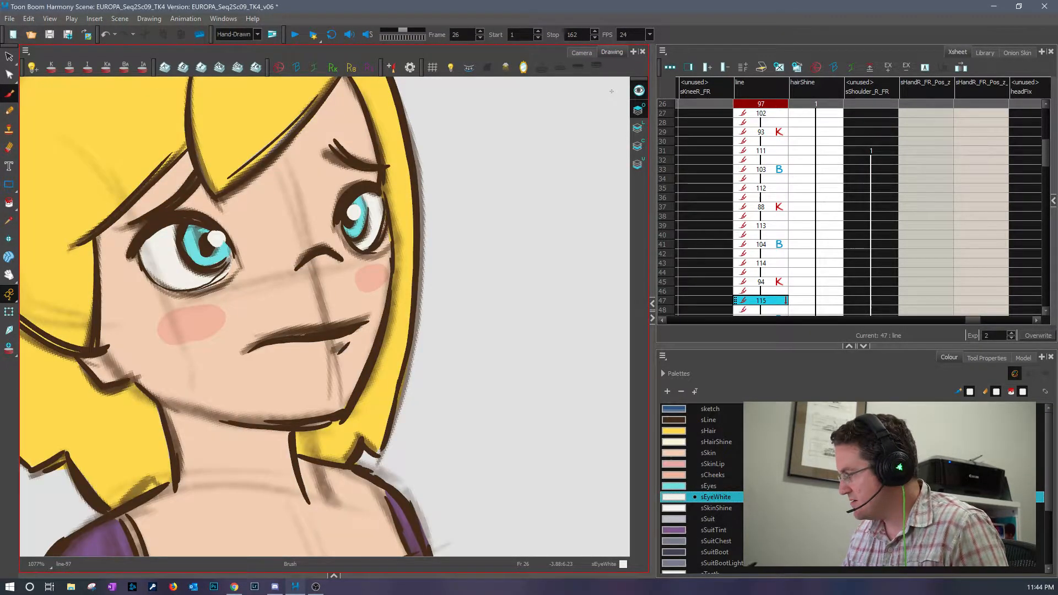
- Dab sEyeWhite highlights onto both eyes of drawing 102 at frame 27 with EuropaLineBrush
key("period")
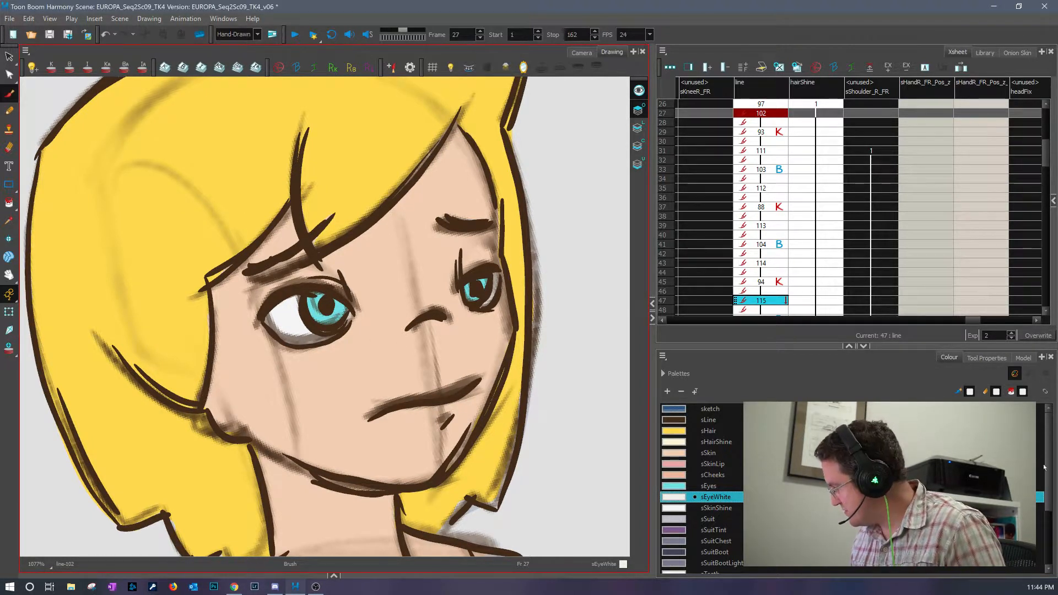
left_click(986, 357)
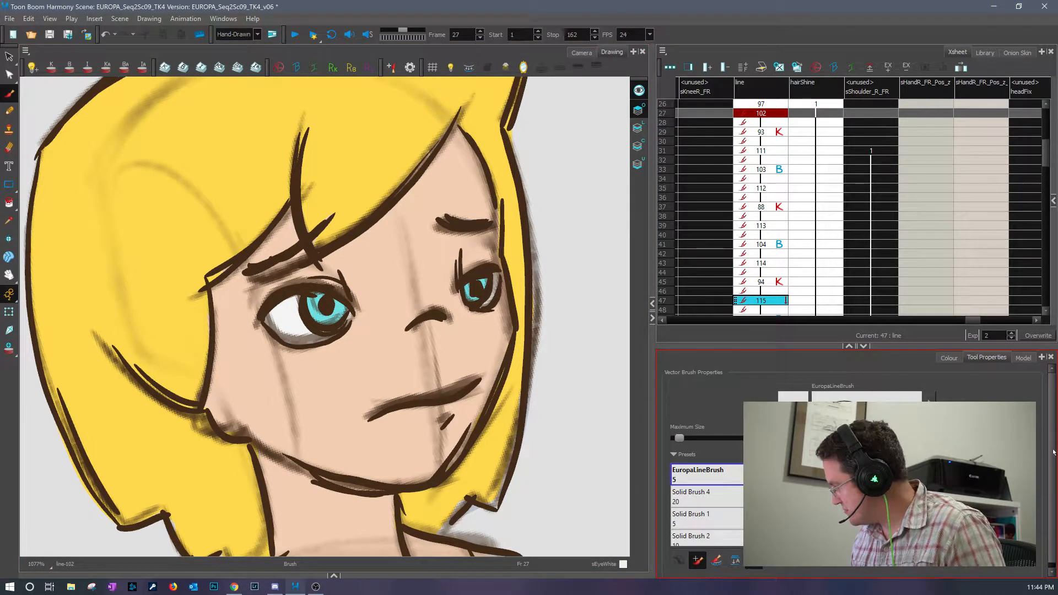
scroll(1054, 452, "down", 1)
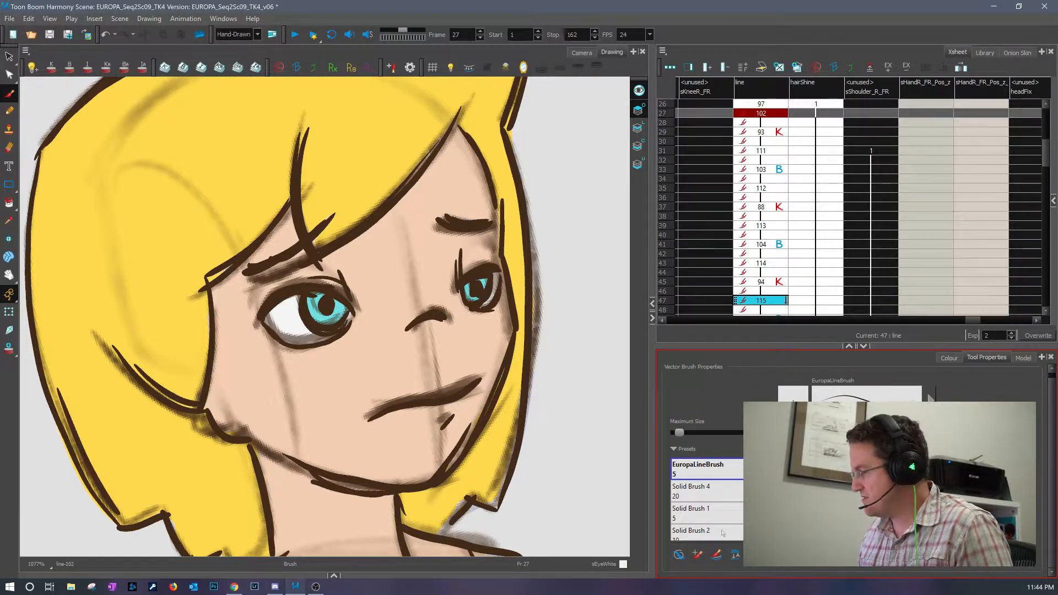
key("comma")
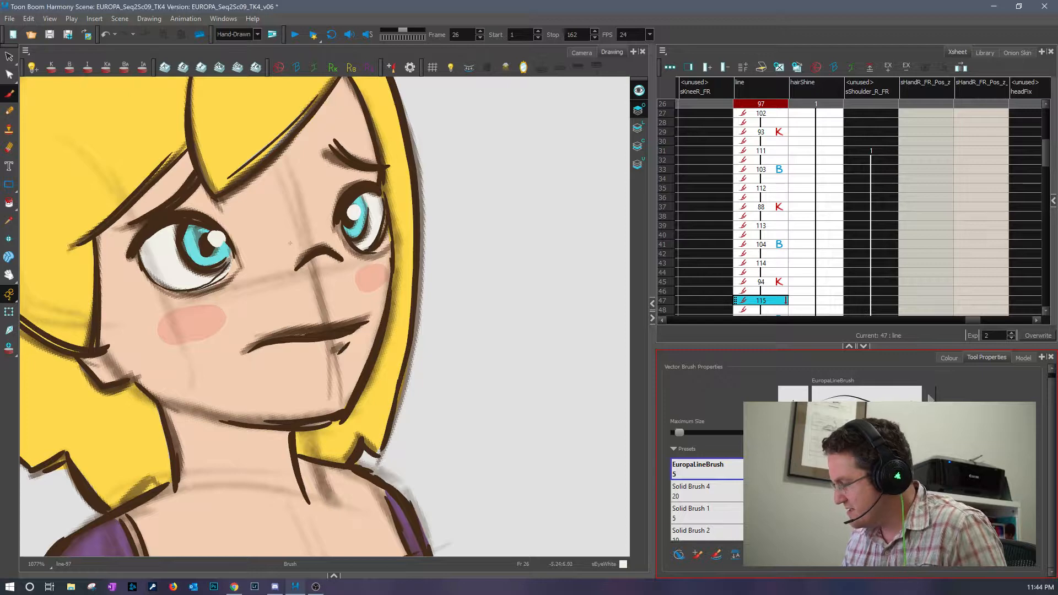
key("period")
left_click(329, 300)
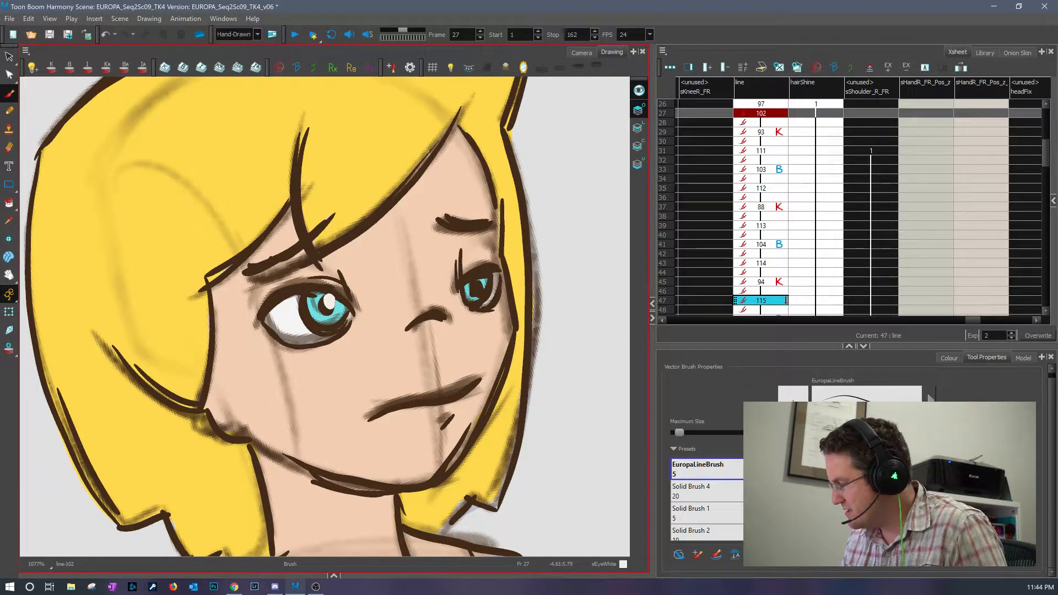
left_click(479, 282)
- Skip the closed-eye drawings and dab an sEyeWhite highlight onto the near eye of drawing 112 at frame 35
key("comma")
key("period")
key("period")
key("period")
key("period")
key("period")
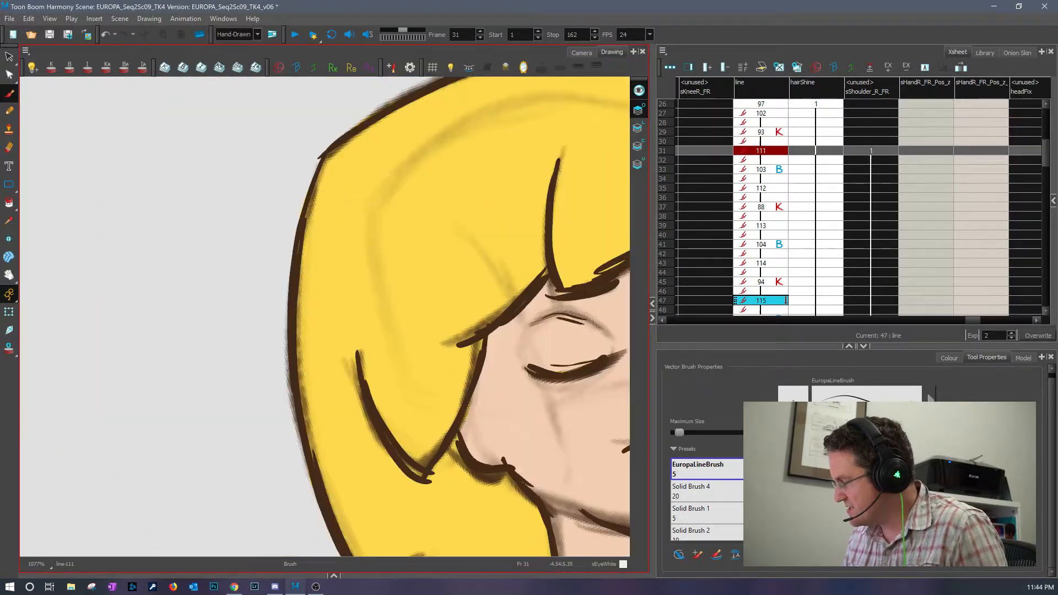
key("period")
key("period")
key("period")
key("period")
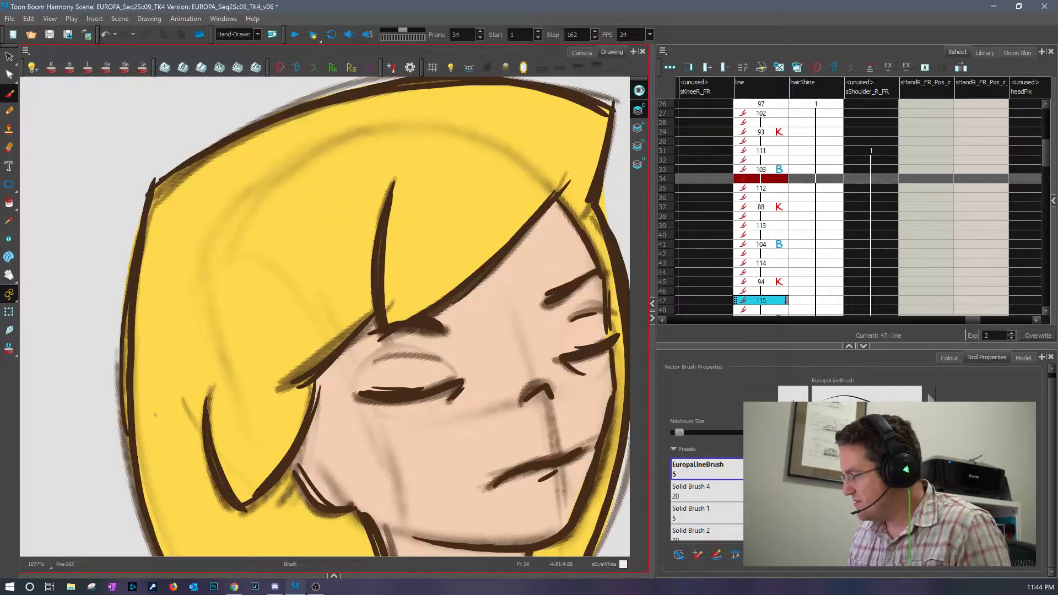
left_click_drag(591, 452, 334, 342)
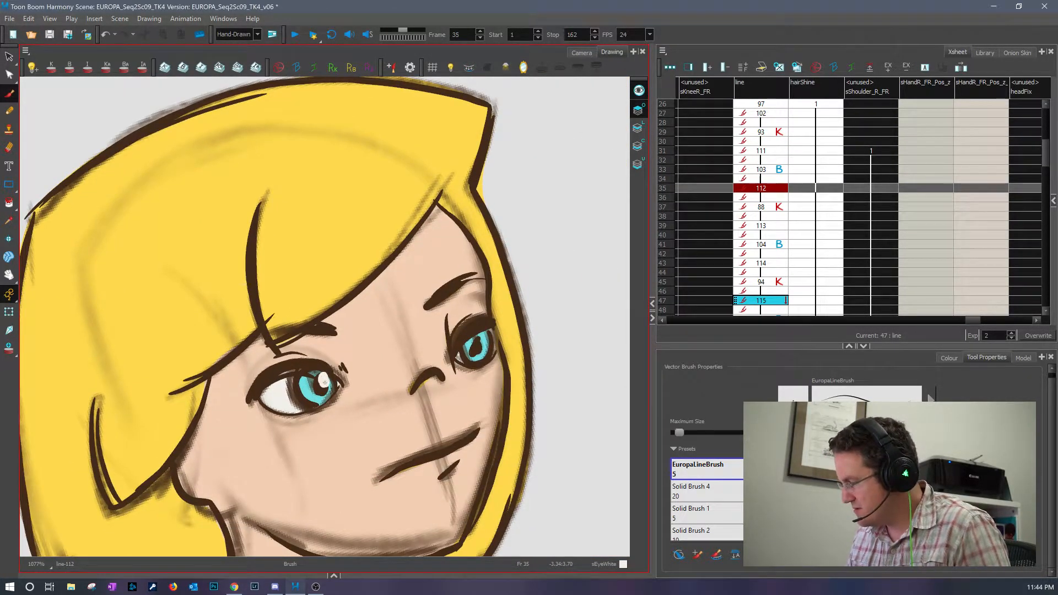
- Dab sEyeWhite highlights onto the eyes of drawing 88 at frame 37 and drawing 113 at frame 39
key("period")
key("period")
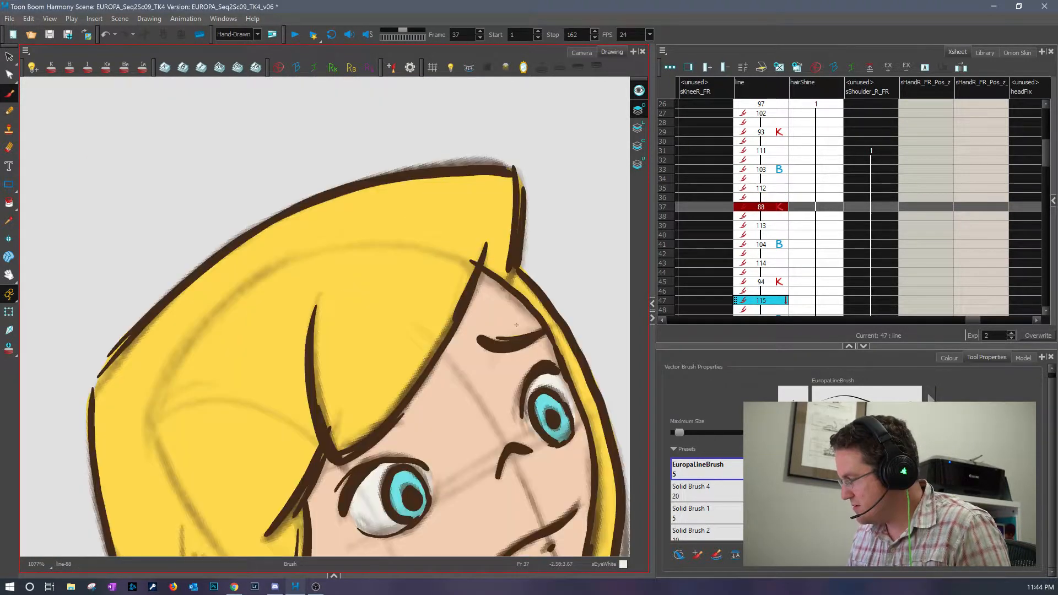
left_click_drag(479, 339, 373, 218)
left_click_drag(283, 365, 283, 375)
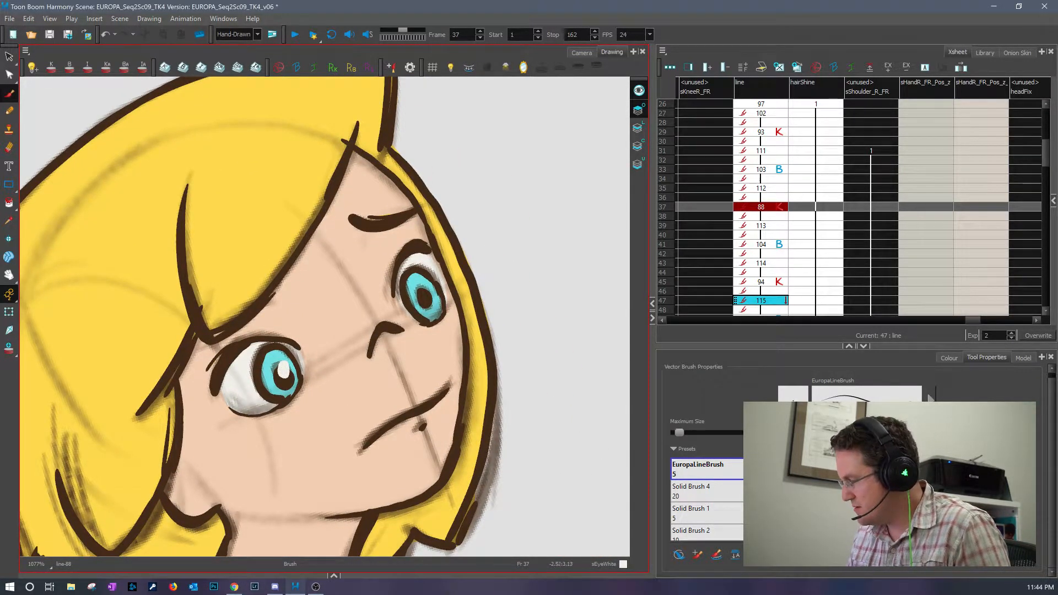
key("period")
key("period")
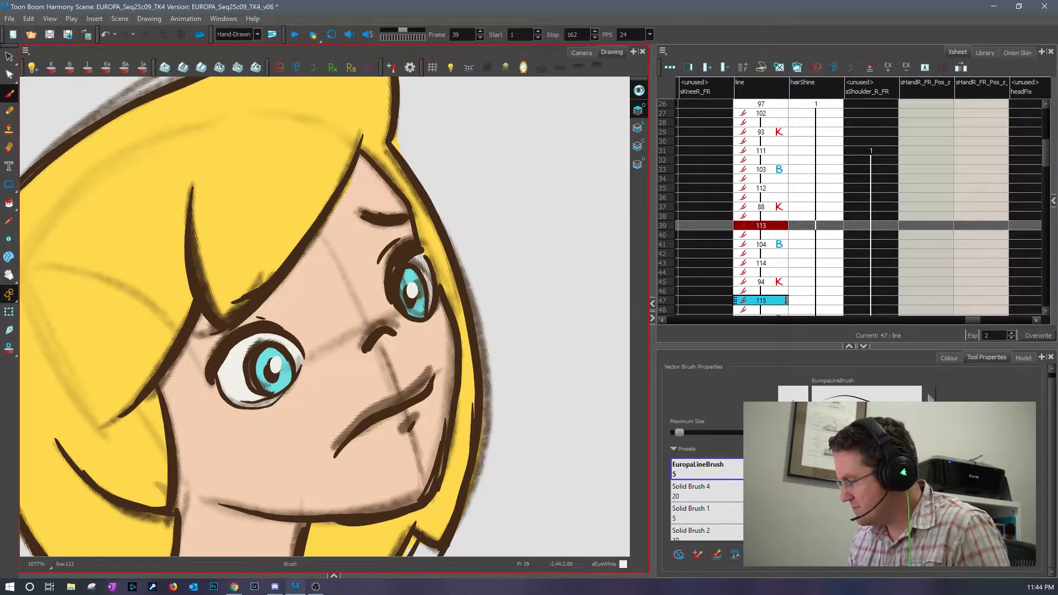
- Dab sEyeWhite highlights onto the eyes of drawing 104 at frame 41 and drawing 114 at frame 43
key("period")
key("period")
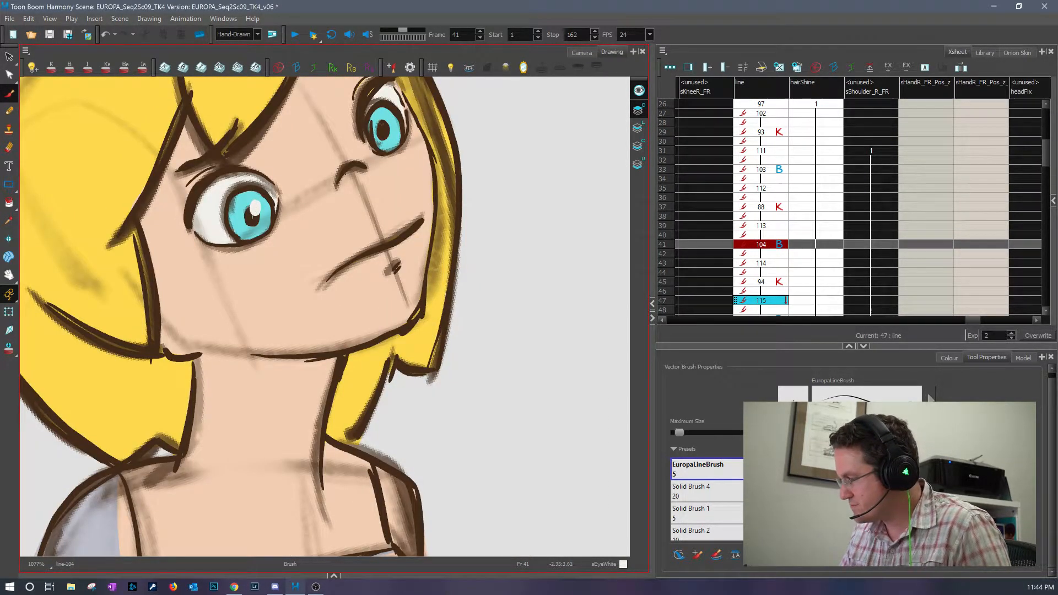
key("period")
key("period")
scroll(343, 328, "up", 4)
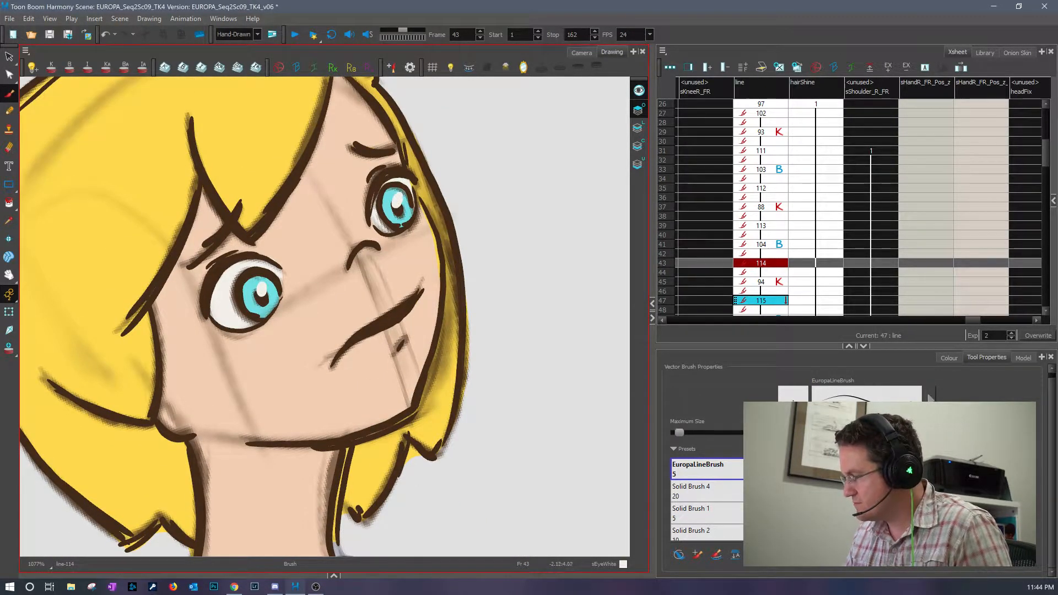
- Dab sEyeWhite highlights onto both eyes of drawing 94 at frame 45 and drawing 115 at frame 47
key("period")
key("period")
left_click_drag(284, 235, 284, 246)
left_click_drag(421, 139, 423, 144)
key("period")
key("period")
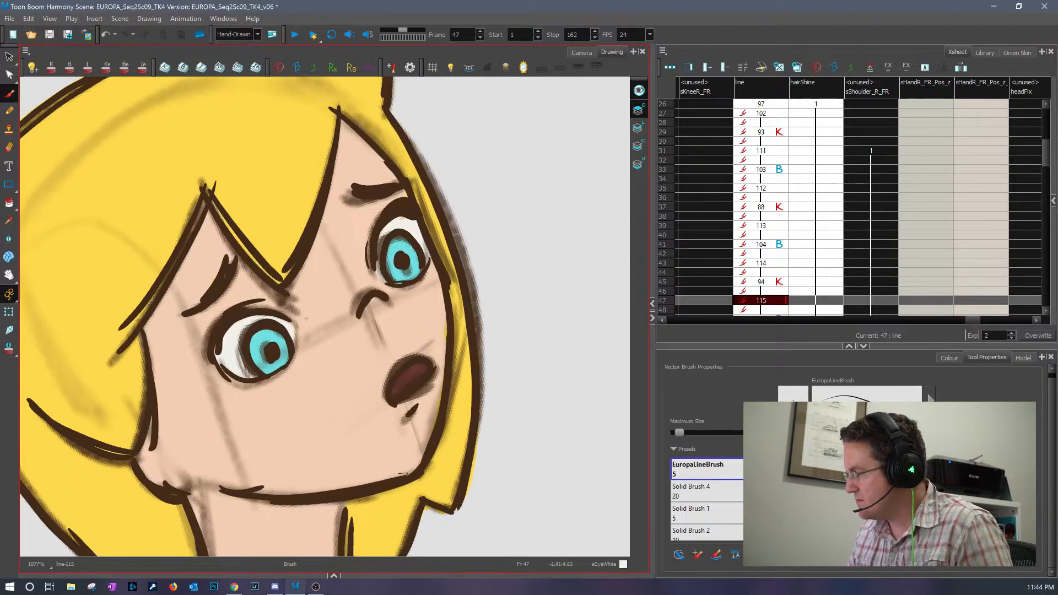
left_click_drag(271, 339, 273, 349)
left_click_drag(405, 248, 406, 254)
- Step back through the drawings to drawing 97 at frame 26, checking the eyes and the existing cheek blush
key("period")
key("comma")
key("comma")
key("comma")
key("comma")
key("comma")
key("comma")
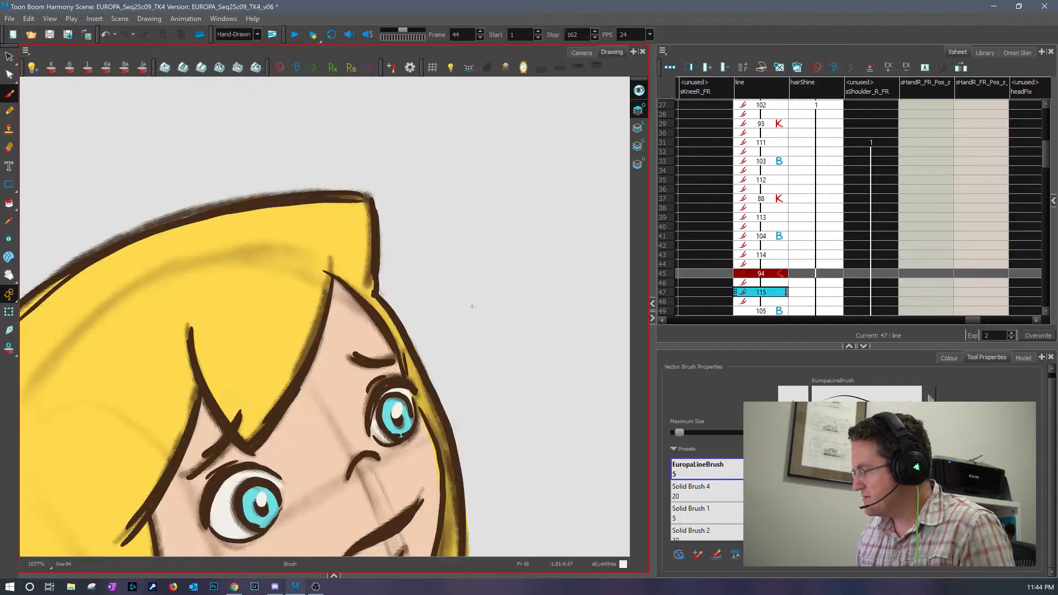
key("comma")
key("comma")
key("comma")
key("comma")
key("comma")
key("comma")
key("comma")
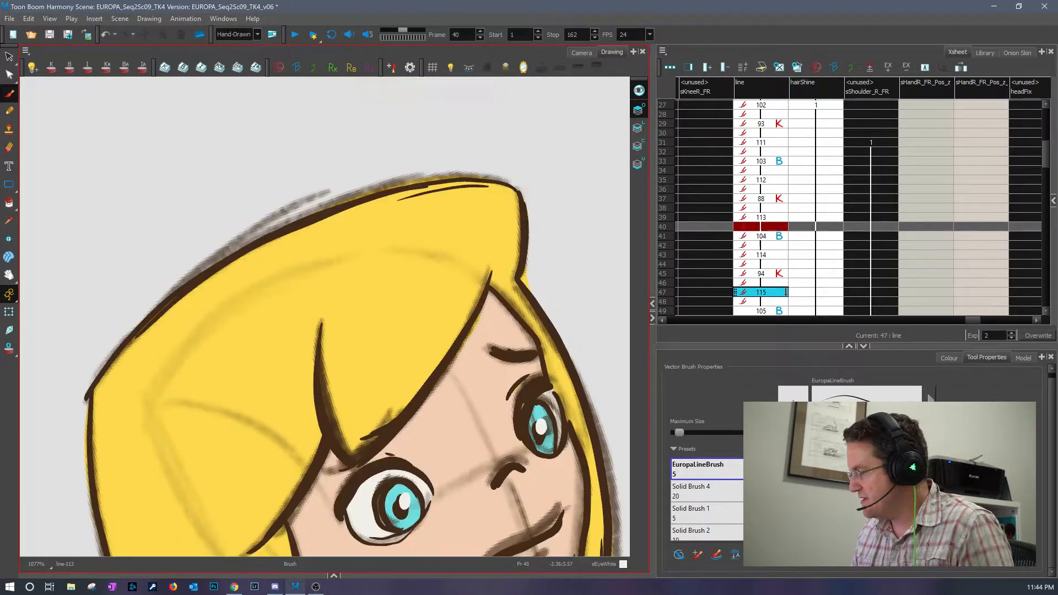
key("comma")
key("comma")
key("comma")
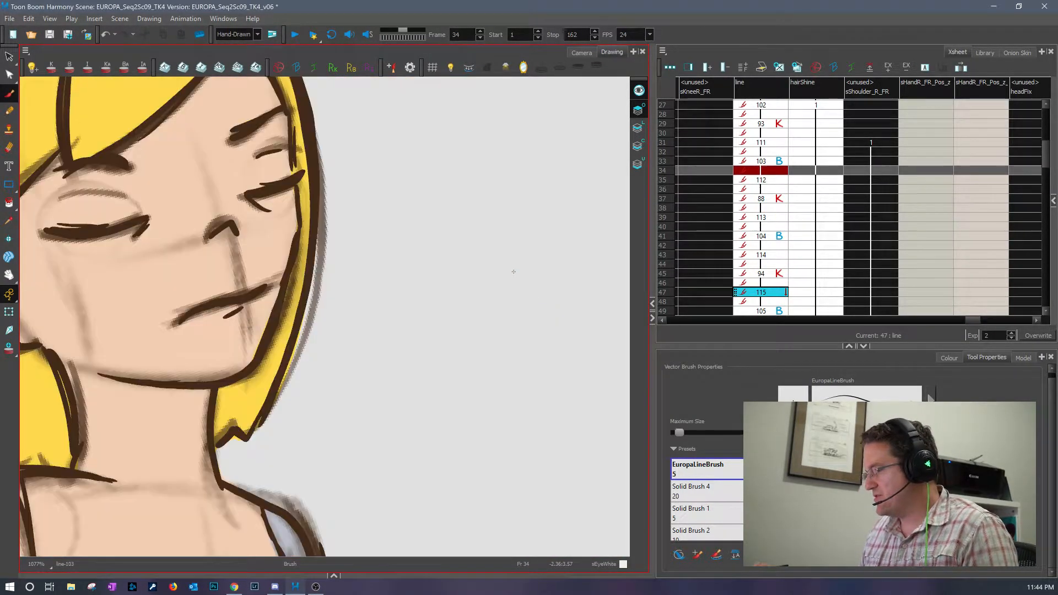
key("comma")
key("comma")
key("comma")
key("comma")
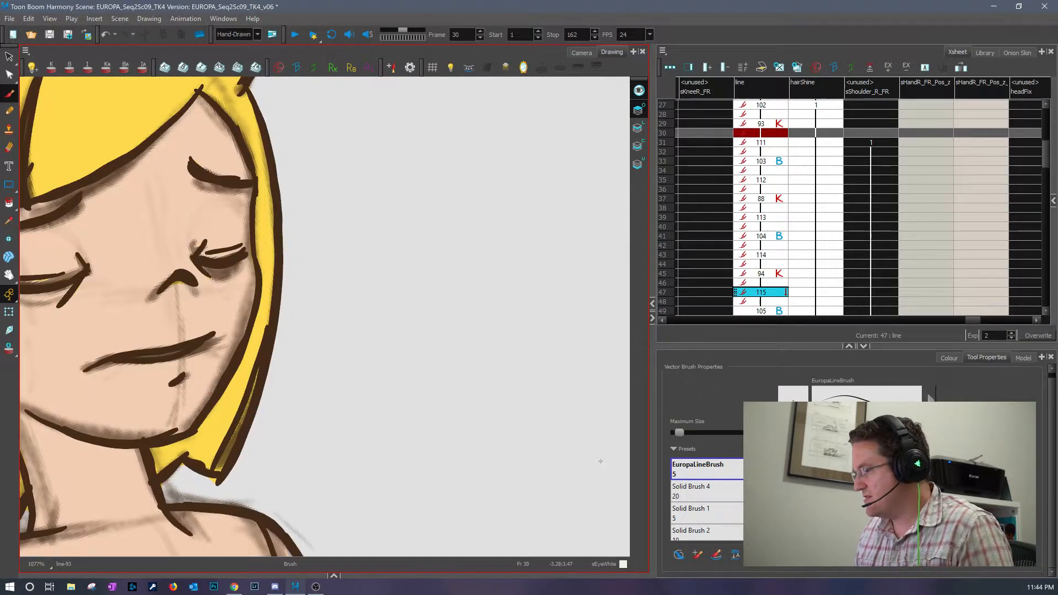
key("comma")
key("comma")
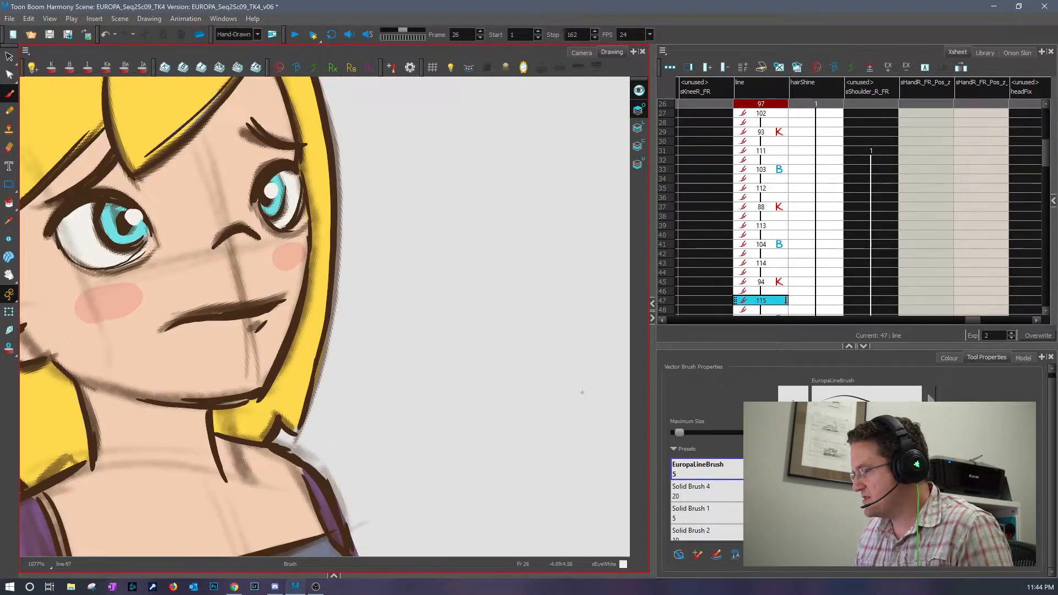
- Choose the sCheeks colour and the Solid Brush 4 preset at size 20 for painting the cheek blush
left_click(955, 357)
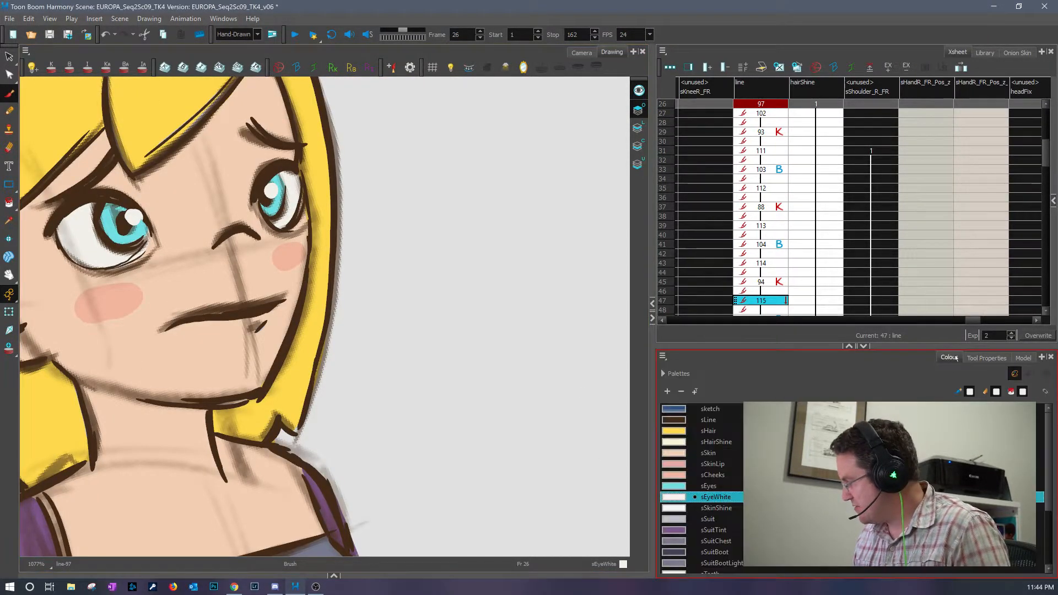
left_click(682, 475)
left_click(987, 358)
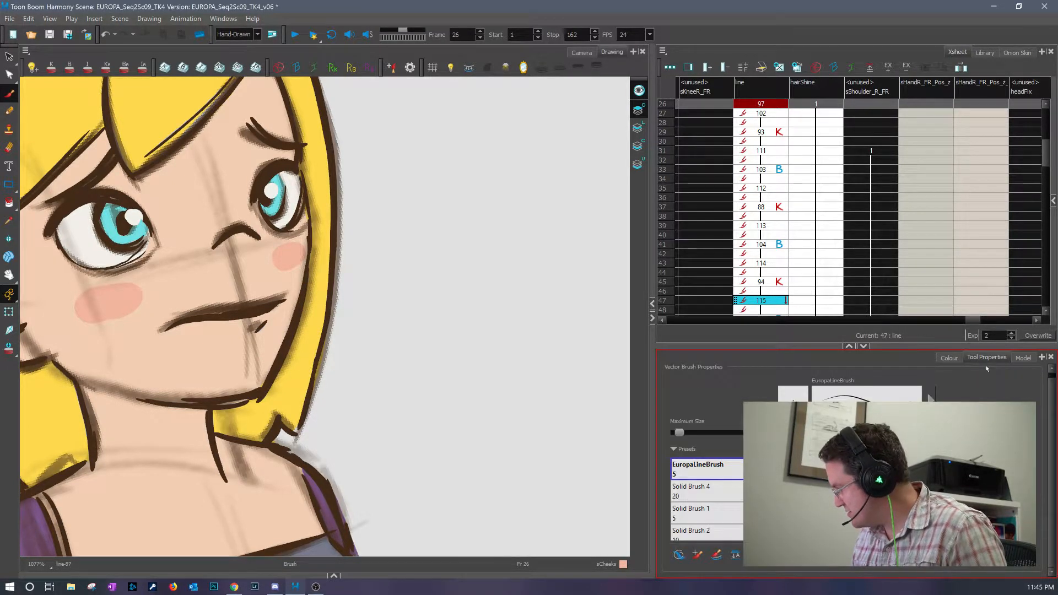
left_click(692, 490)
mouse_move(204, 324)
left_mouse_down()
mouse_move(243, 352)
mouse_move(391, 368)
left_mouse_up()
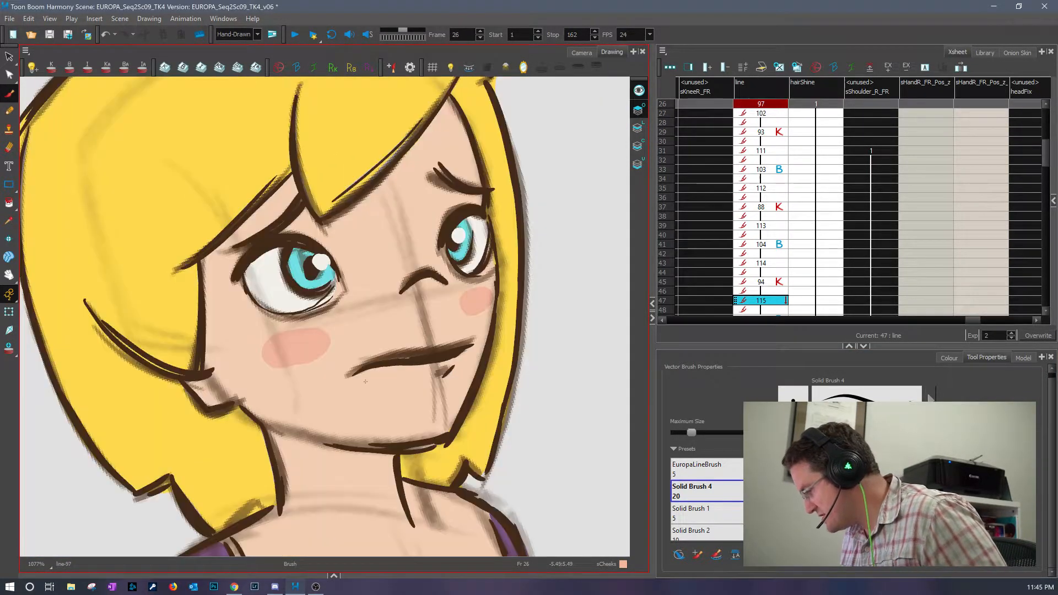
- Paint sCheeks blush patches on both cheeks of drawing 102 at frame 27 and drawing 93 at frame 29
key("g")
mouse_move(417, 395)
left_mouse_down()
mouse_move(417, 413)
mouse_move(436, 397)
left_mouse_up()
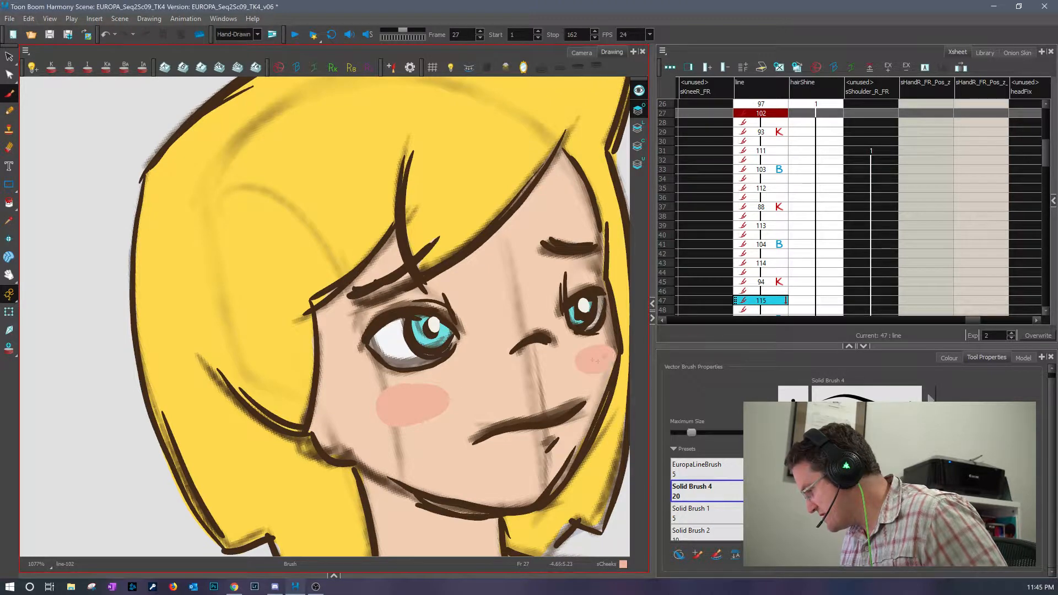
key("g")
mouse_move(378, 326)
left_mouse_down()
mouse_move(341, 337)
mouse_move(388, 328)
left_mouse_up()
mouse_move(549, 295)
left_mouse_down()
mouse_move(554, 309)
mouse_move(539, 300)
left_mouse_up()
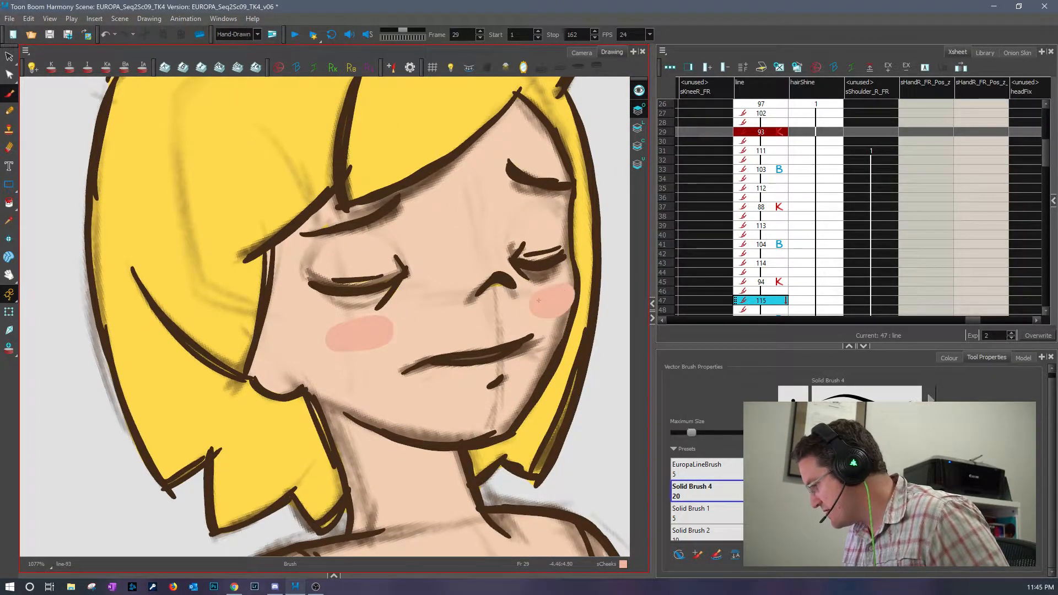
- Choose the sSkin colour and try a brush stroke over the nose of drawing 93
left_click(950, 358)
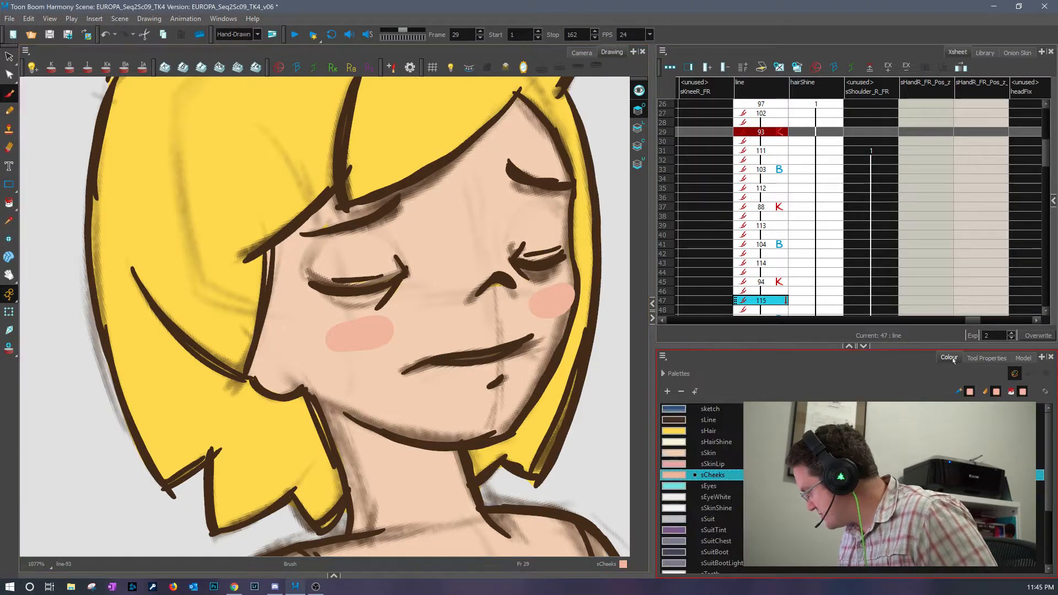
left_click(683, 453)
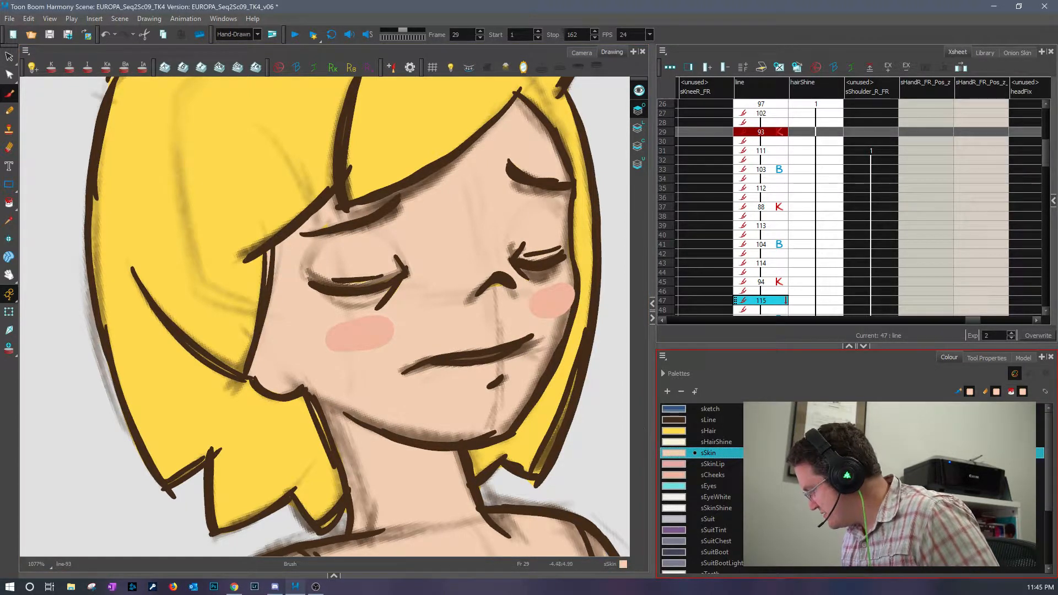
left_click_drag(477, 294, 493, 285)
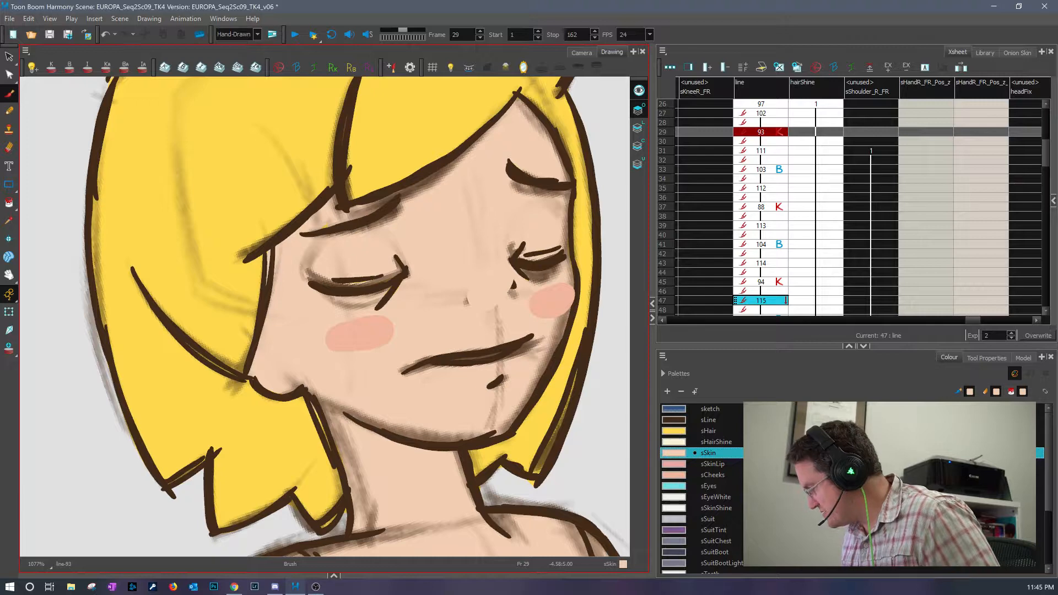
- Undo the sSkin stroke and the blush patches on drawings 93 and 102, keeping the eye highlights on drawing 115
left_click(105, 34)
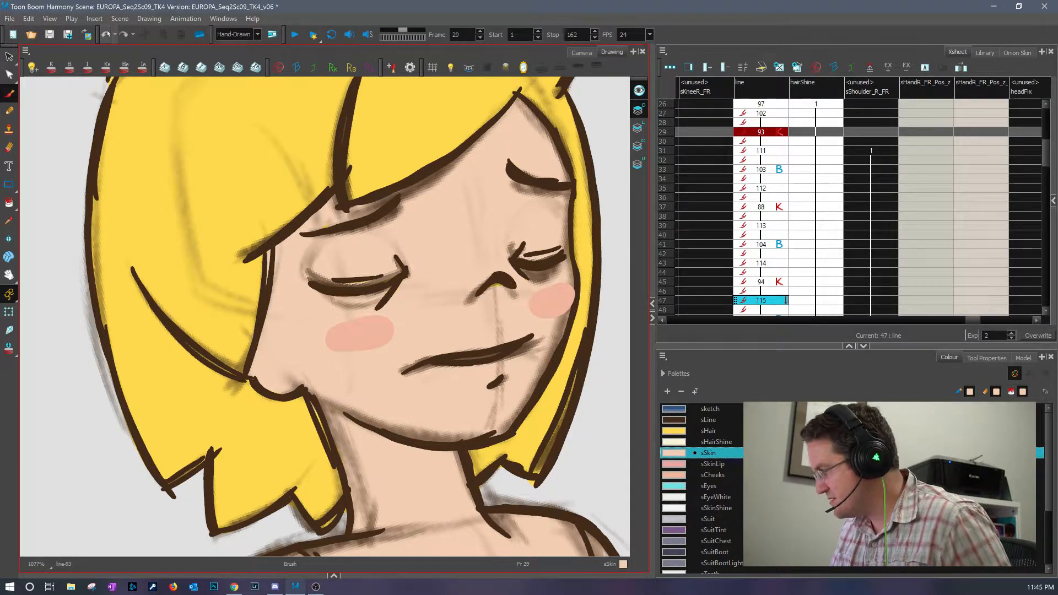
left_click(105, 34)
left_click(105, 35)
left_click(104, 33)
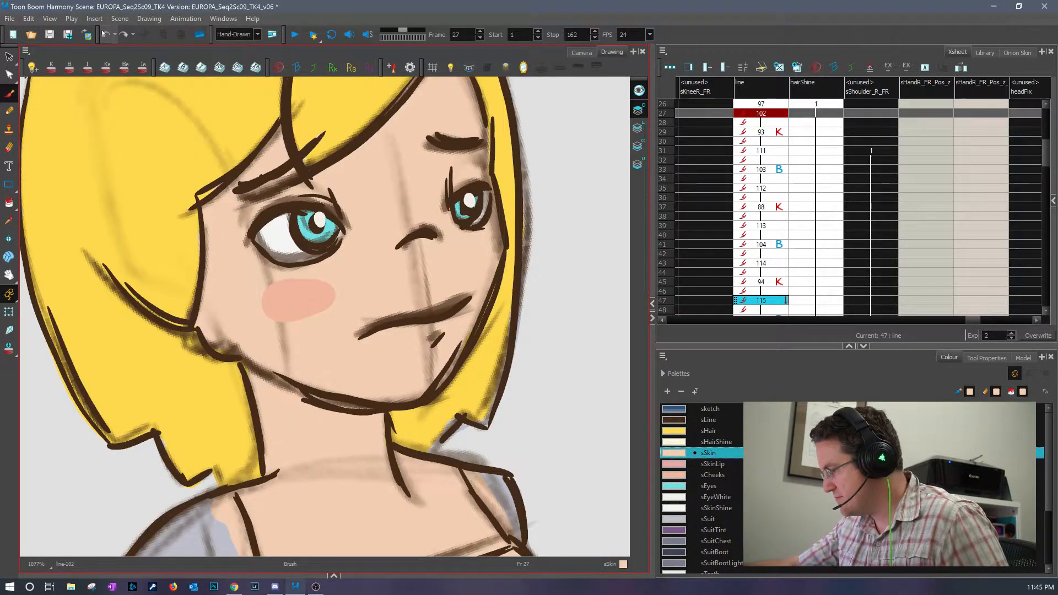
left_click(106, 35)
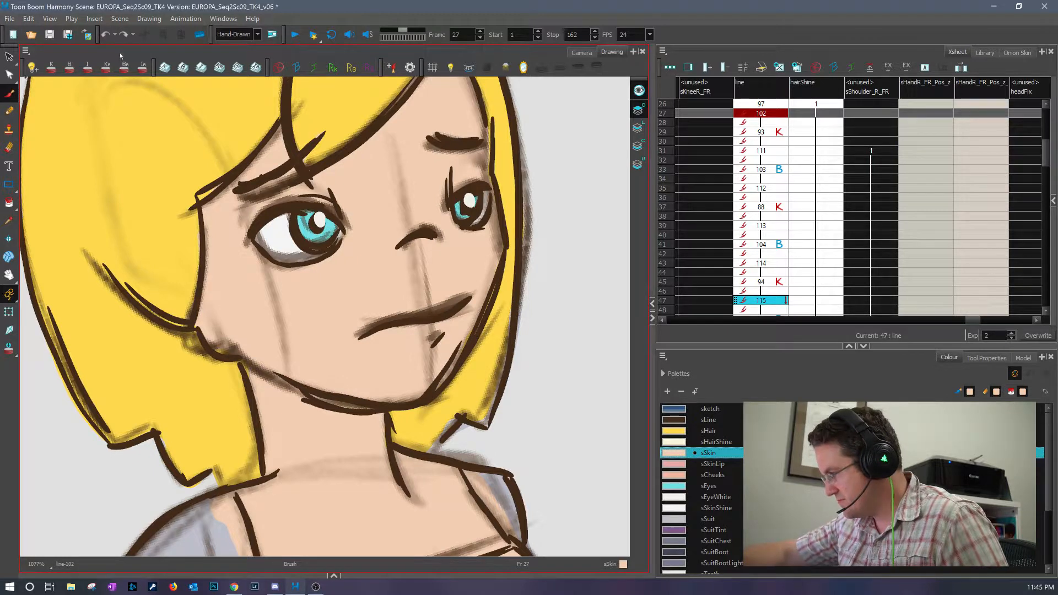
left_click(105, 34)
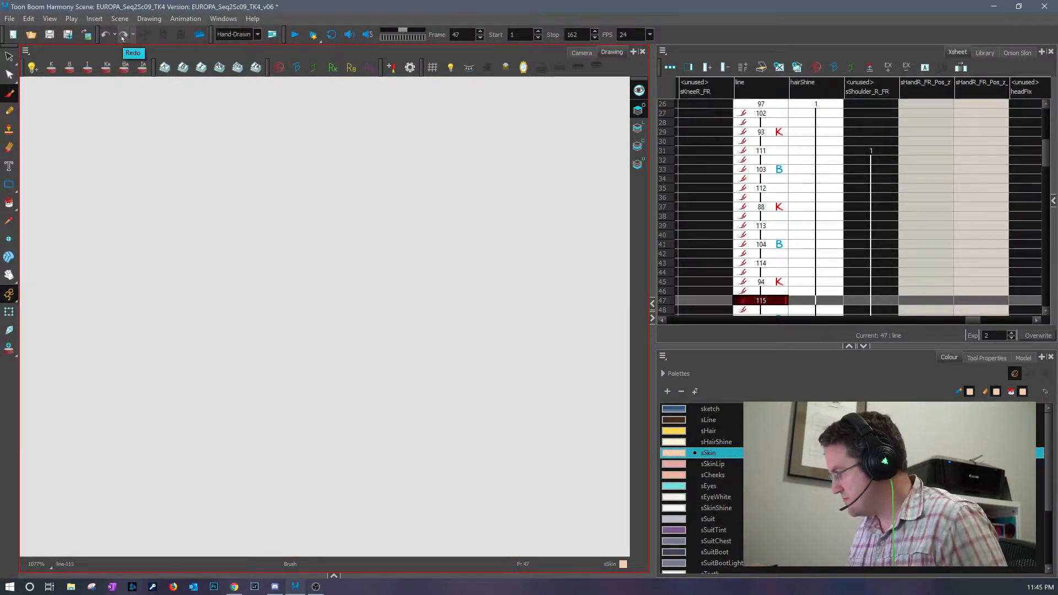
left_click(123, 35)
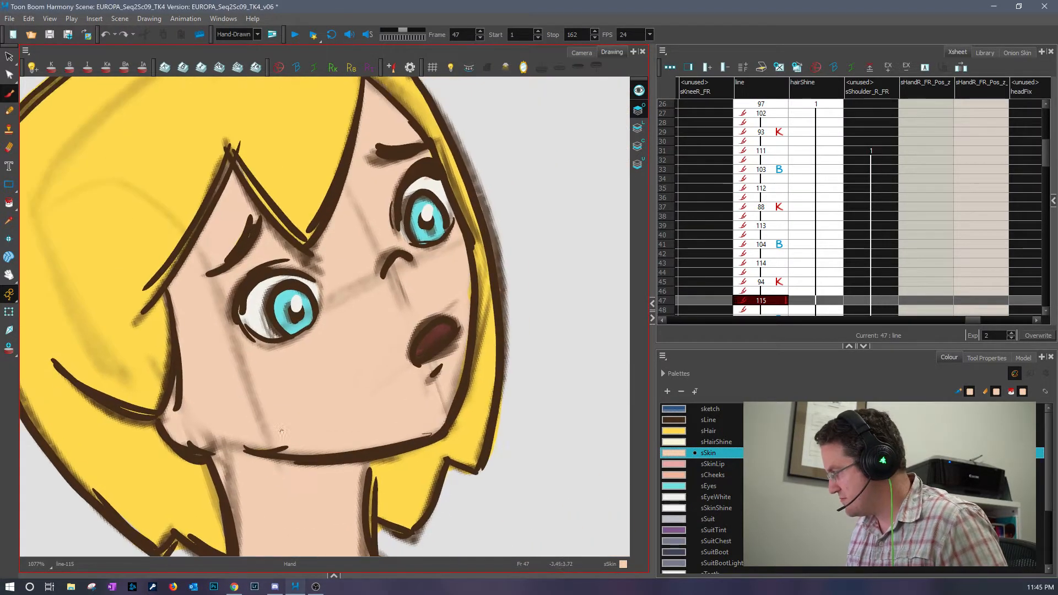
- Step back from frame 47 to drawing 102, flipping between drawings 97, 102 and 93 to compare the cheek placement
key("comma")
key("comma")
key("comma")
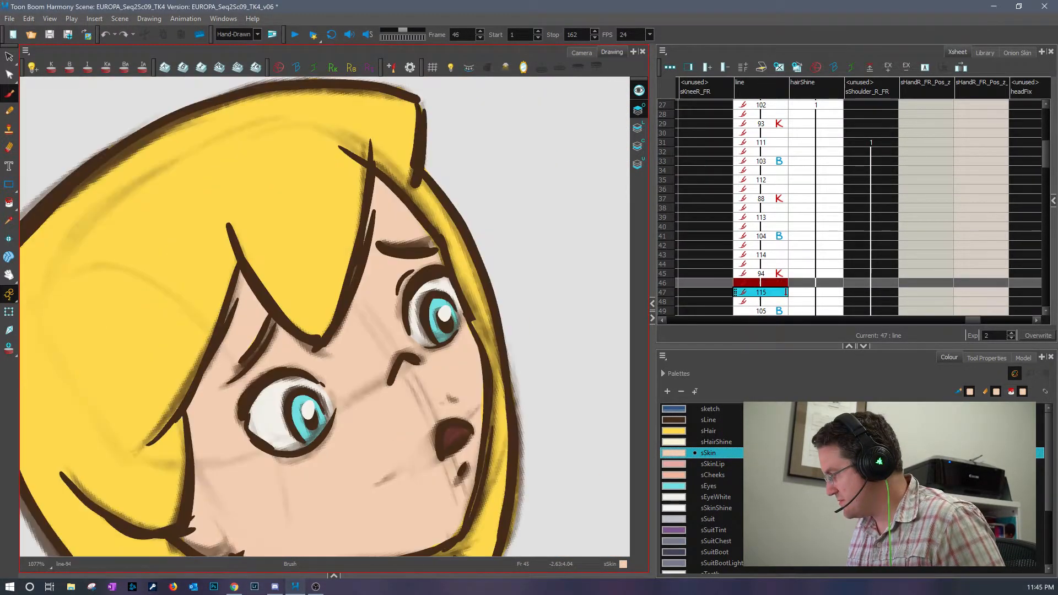
key("comma")
key("comma")
key("comma")
key("comma")
key("comma")
key("comma")
key("comma")
key("comma")
key("comma")
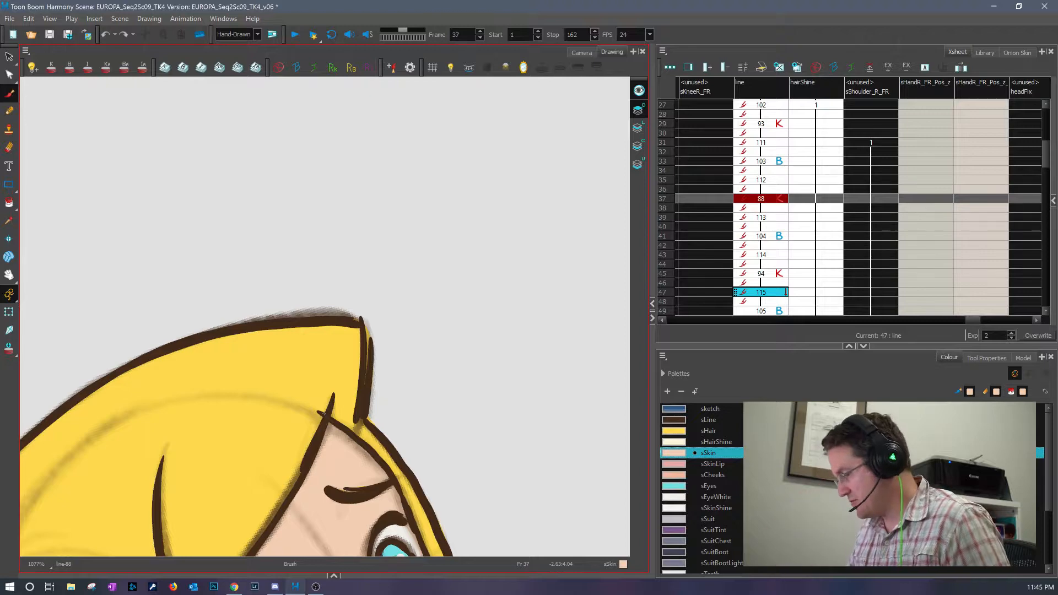
key("comma")
key("comma")
key("comma")
key("comma")
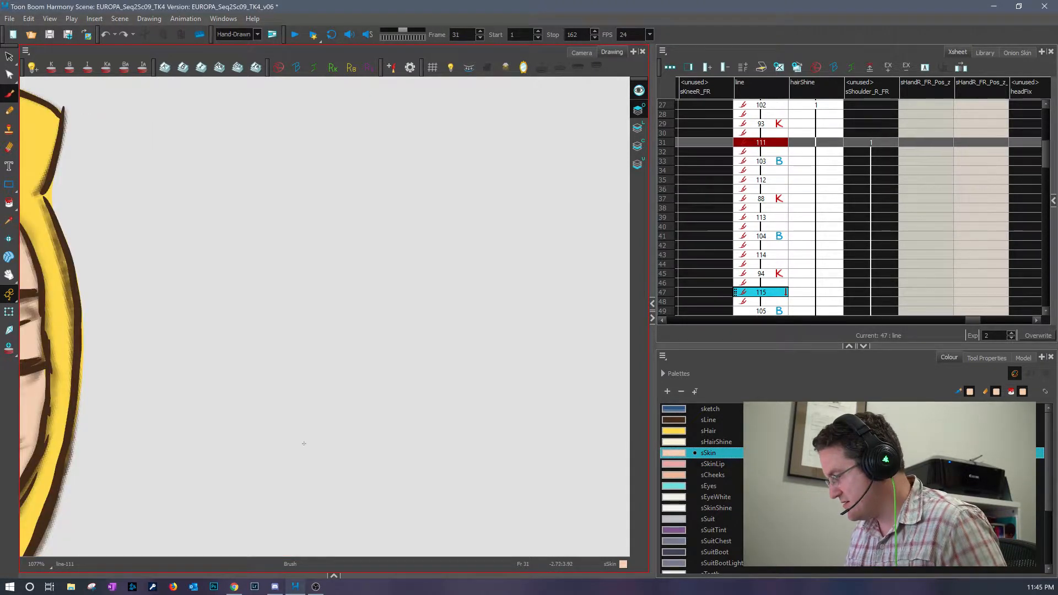
left_click_drag(307, 444, 663, 281)
key("comma")
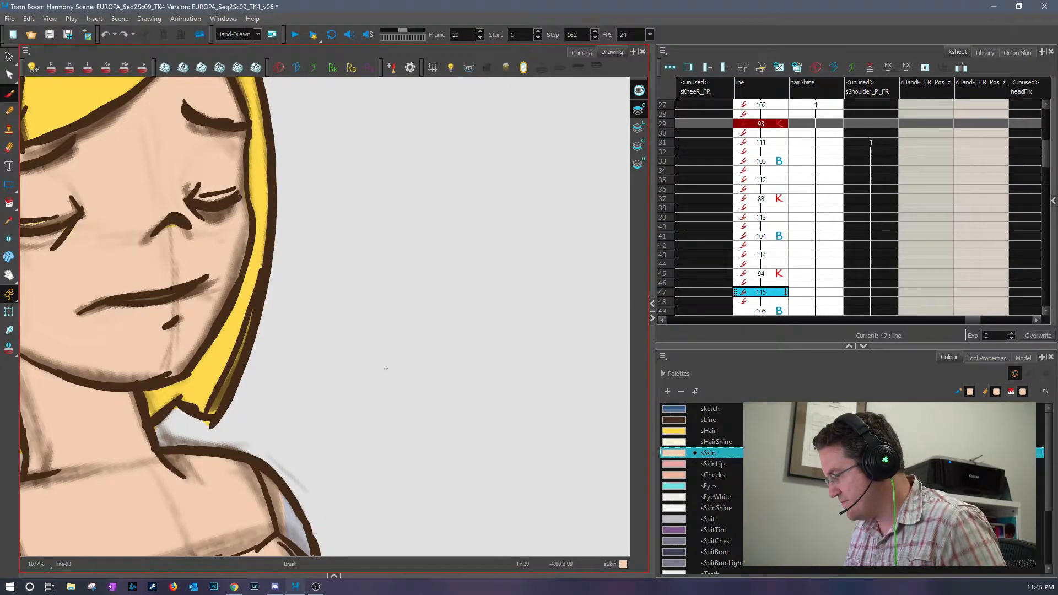
key("comma")
left_click_drag(371, 366, 545, 432)
key("comma")
key("comma")
key("period")
key("period")
key("period")
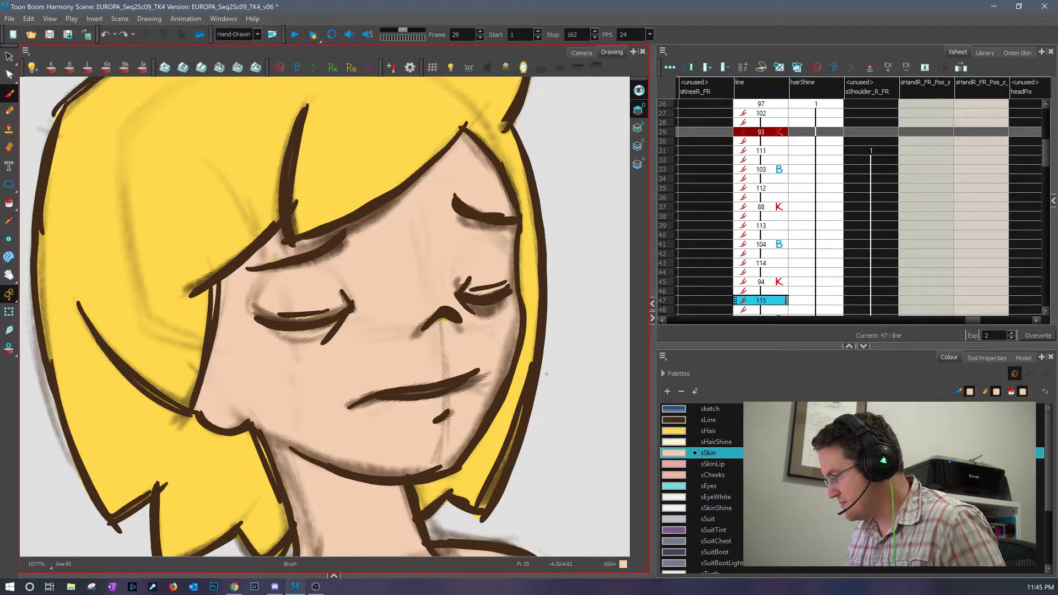
key("comma")
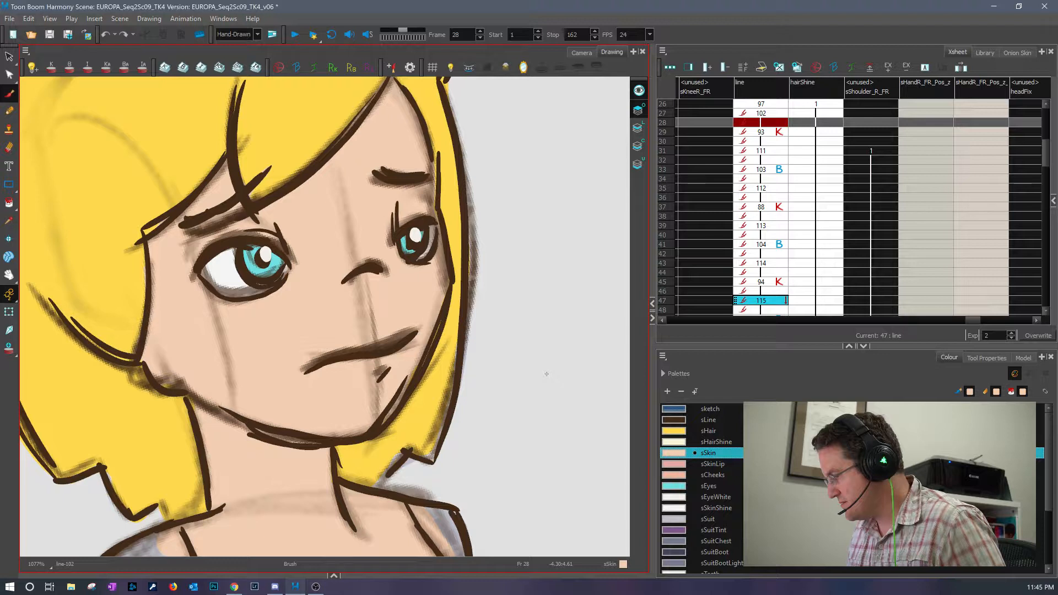
- Choose the sCheeks colour, make Colour Art the current layer, and show all art layers together after checking it alone
left_click(681, 475)
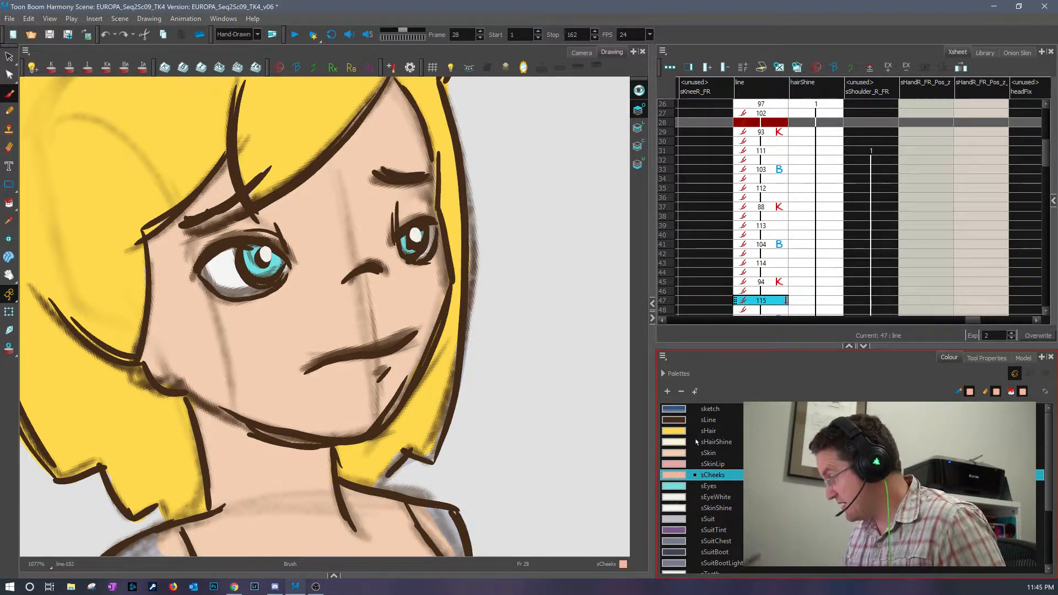
left_click(638, 146)
left_click(640, 90)
key("comma")
key("comma")
key("period")
key("comma")
key("period")
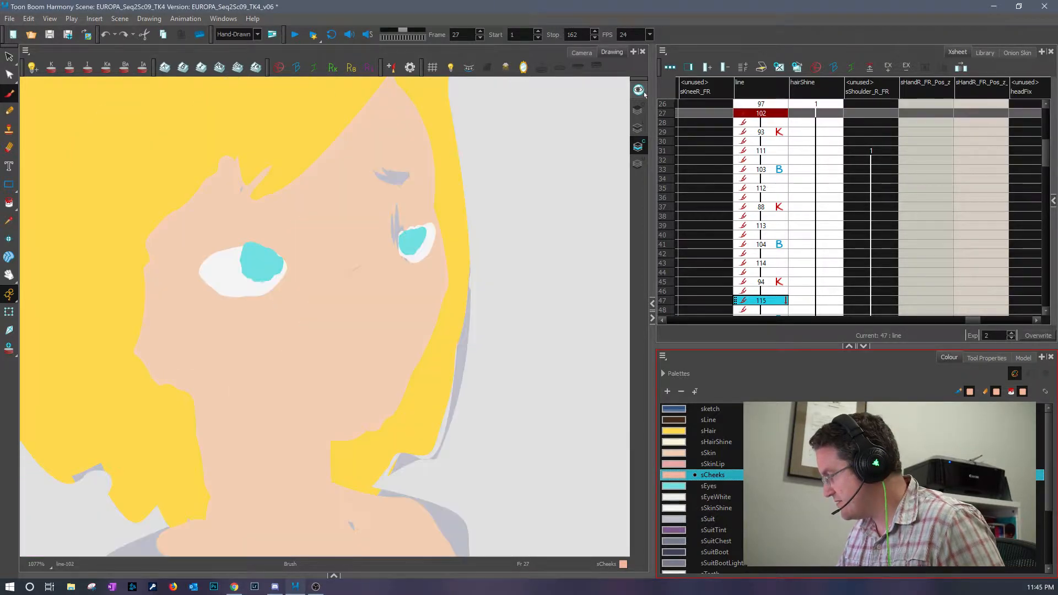
left_click(640, 93)
- Paint sCheeks blush patches on both cheeks of drawing 102 at frame 27, using drawing 97 as the reference
key("comma")
key("period")
left_click_drag(245, 327, 212, 339)
left_click_drag(422, 281, 430, 293)
- Paint sCheeks blush patches on both cheeks of drawing 93 at frame 29 and advance to drawing 111 at frame 31
key("period")
key("period")
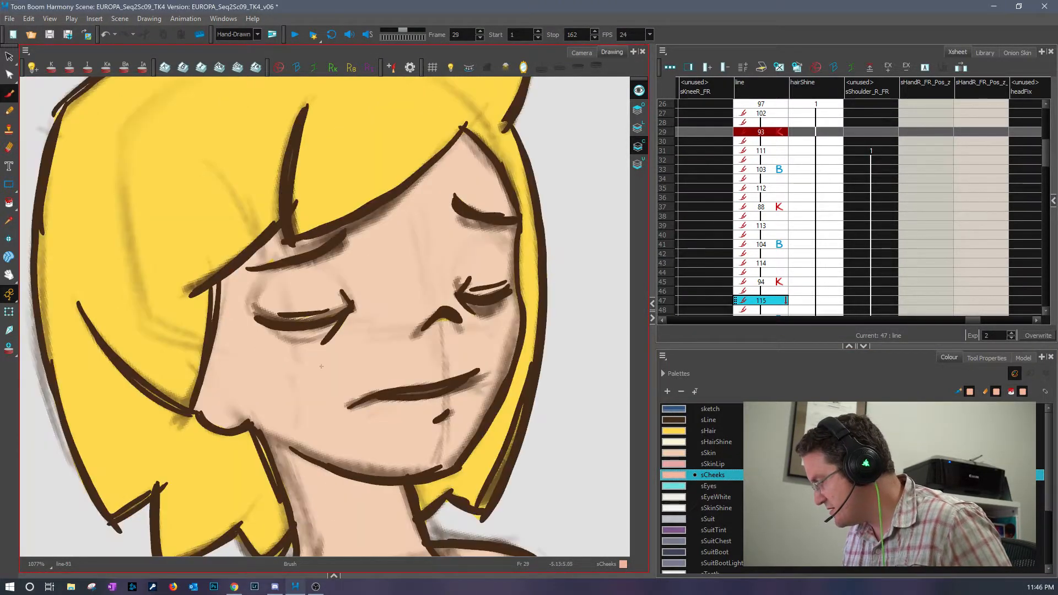
left_click_drag(311, 359, 284, 368)
left_click_drag(501, 331, 485, 345)
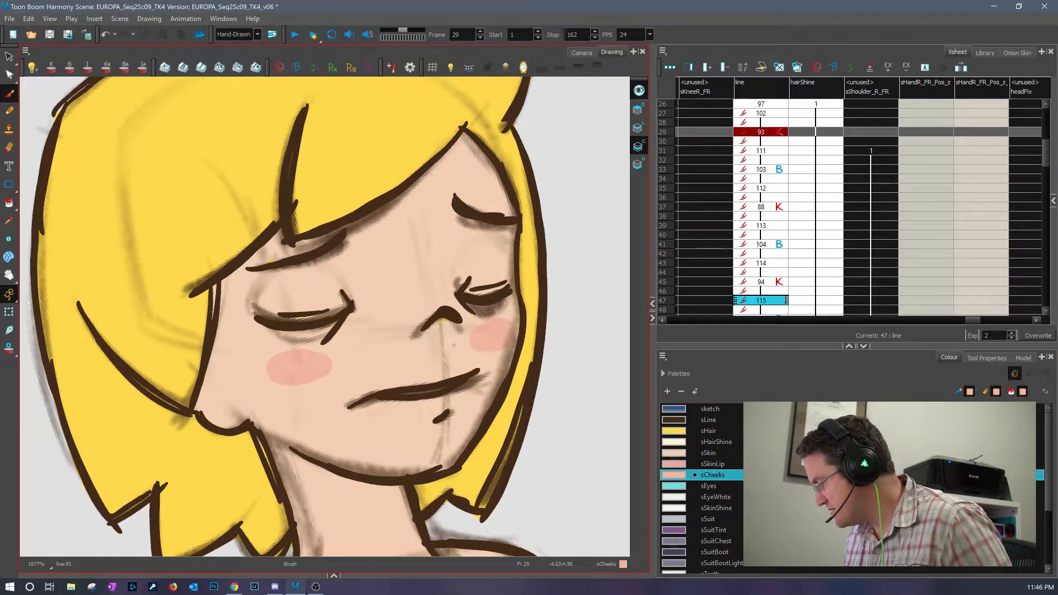
key("period")
key("period")
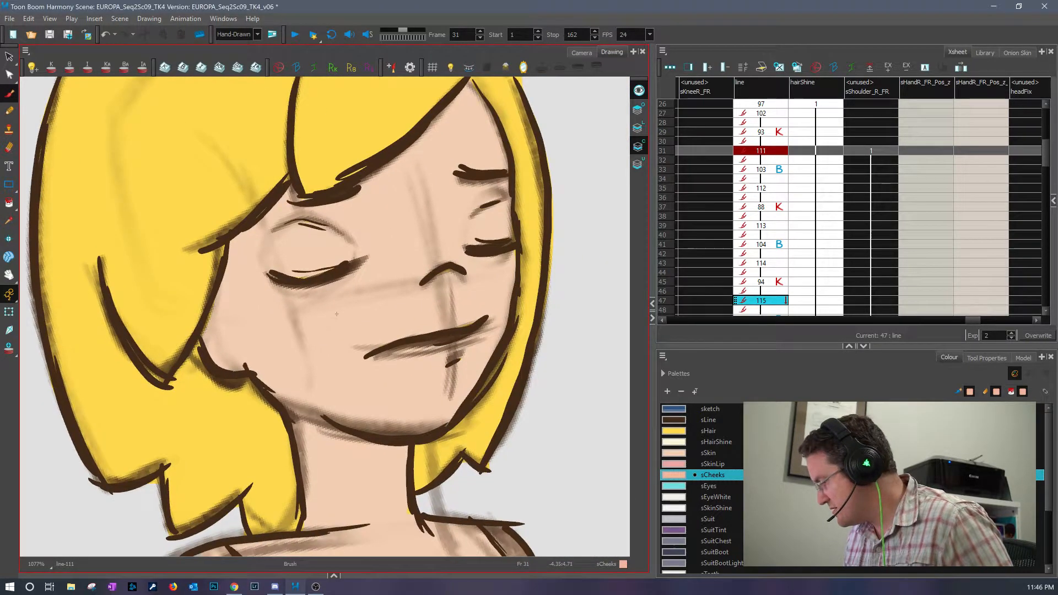
- Paint sCheeks blush patches on both cheeks of drawings 111 and 103 at frames 31 and 33, and advance to frame 35
mouse_move(336, 314)
left_mouse_down()
mouse_move(292, 331)
mouse_move(330, 320)
left_mouse_up()
left_click_drag(499, 270, 485, 292)
key("period")
key("period")
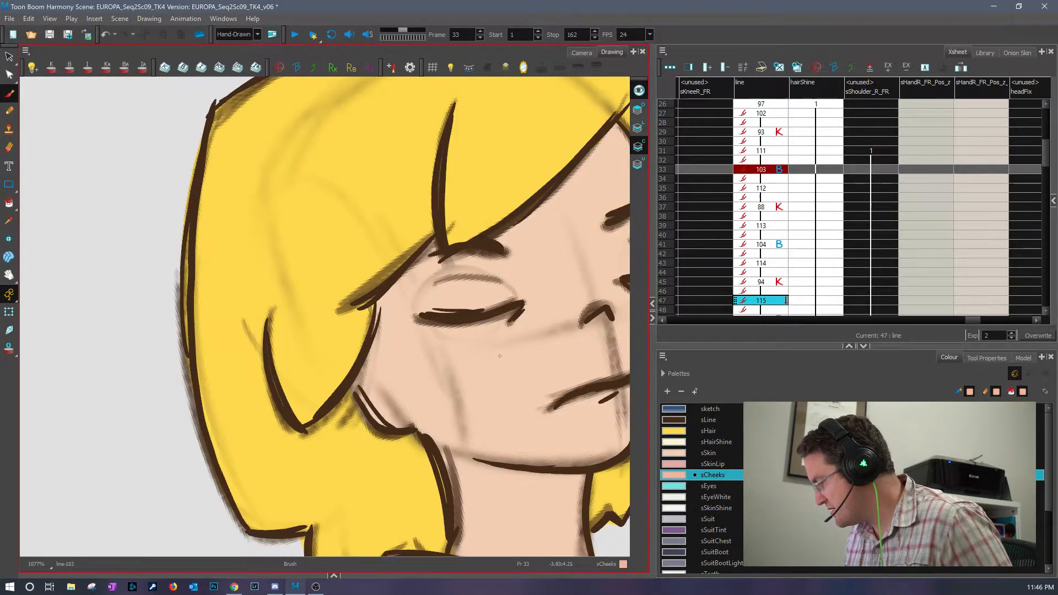
left_click_drag(253, 312, 218, 324)
left_click_drag(422, 276, 420, 269)
key("period")
key("period")
- Paint sCheeks blush patches on both cheeks of drawings 112 and 88 at frames 35 and 37, and advance to frame 39
mouse_move(391, 439)
left_mouse_down()
mouse_move(343, 305)
mouse_move(314, 326)
left_mouse_up()
left_click_drag(513, 240, 518, 259)
key("period")
key("period")
mouse_move(463, 403)
left_mouse_down()
mouse_move(308, 259)
mouse_move(320, 255)
left_mouse_up()
left_click_drag(452, 173, 439, 193)
key("period")
key("period")
- Paint sCheeks blush patches on both cheeks of drawings 113 and 104 at frames 39 and 41, and advance to frame 43
mouse_move(364, 309)
left_mouse_down()
mouse_move(270, 256)
mouse_move(231, 296)
left_mouse_up()
mouse_move(412, 185)
left_mouse_down()
mouse_move(386, 214)
mouse_move(414, 190)
left_mouse_up()
key("period")
key("period")
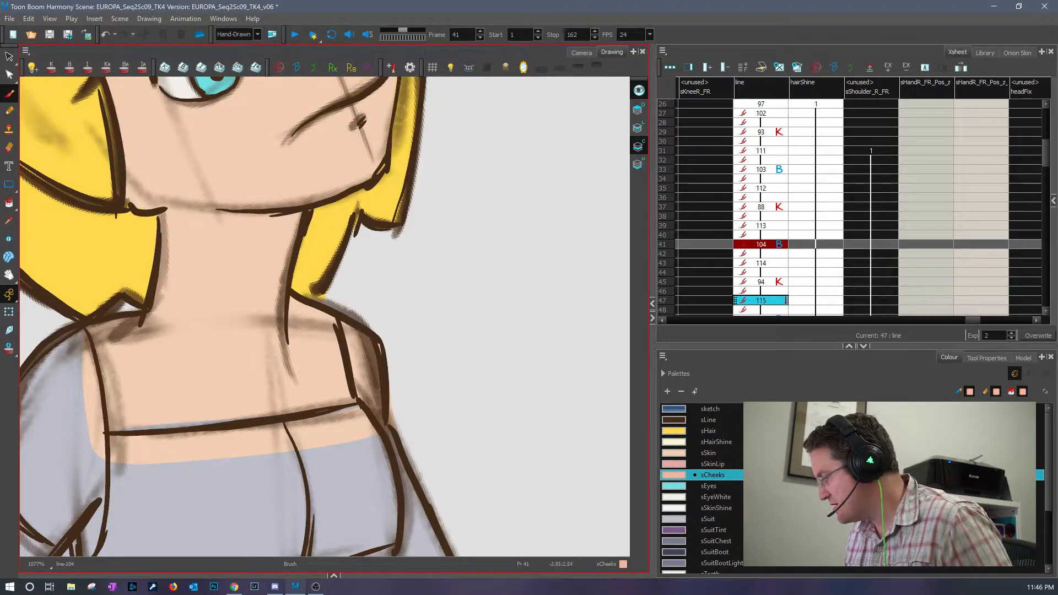
left_click_drag(304, 217, 350, 447)
left_click_drag(283, 336, 297, 335)
left_click_drag(404, 268, 433, 252)
key("period")
key("period")
- Paint sCheeks blush patches on both cheeks of drawing 114 at frame 43 and advance to frame 45
mouse_move(261, 315)
left_mouse_down()
mouse_move(258, 333)
mouse_move(276, 327)
left_mouse_up()
left_click_drag(381, 245, 412, 217)
key("period")
key("period")
- Paint sCheeks blush on both cheeks of drawing 94 at frame 45, touch up the far cheek, and advance to frame 47
mouse_move(262, 281)
left_mouse_down()
mouse_move(292, 287)
mouse_move(300, 273)
left_mouse_up()
left_click_drag(419, 168, 411, 190)
key("period")
key("period")
key("comma")
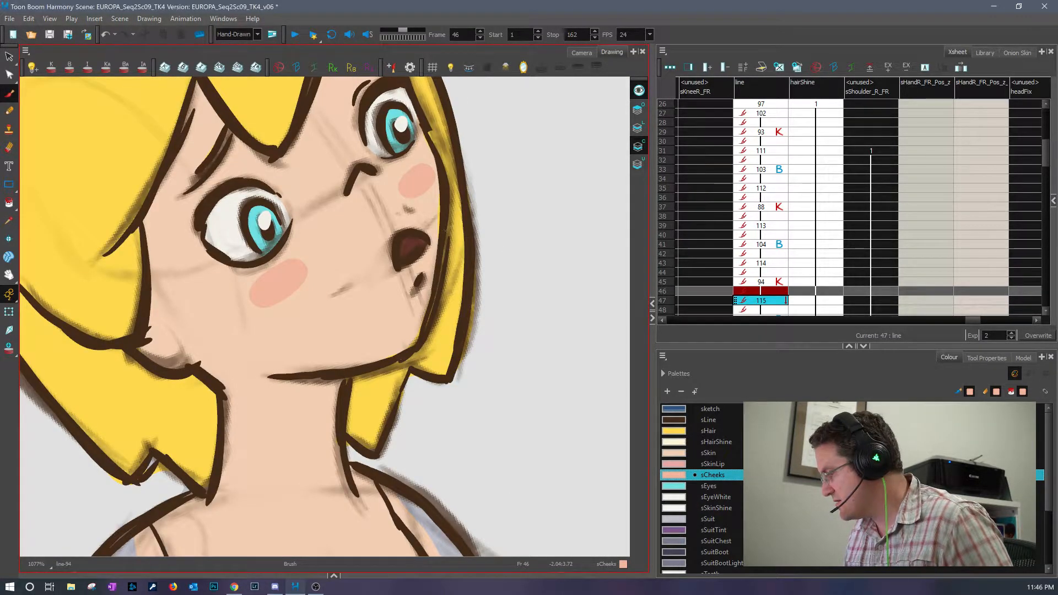
key("comma")
left_click_drag(426, 163, 425, 170)
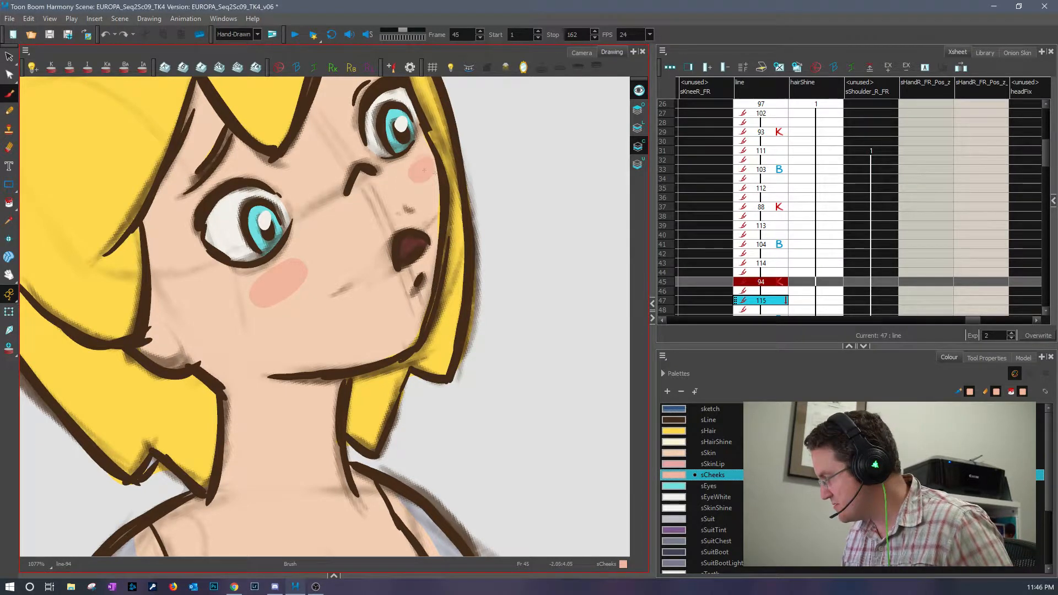
key("period")
key("period")
- Paint sCheeks blush patches on both cheeks of drawing 115 at frame 47 and advance one frame
mouse_move(401, 260)
left_mouse_down()
mouse_move(323, 160)
mouse_move(339, 306)
left_mouse_up()
mouse_move(264, 313)
left_mouse_down()
mouse_move(276, 325)
mouse_move(298, 317)
left_mouse_up()
mouse_move(405, 218)
left_mouse_down()
mouse_move(419, 226)
mouse_move(421, 207)
left_mouse_up()
key("period")
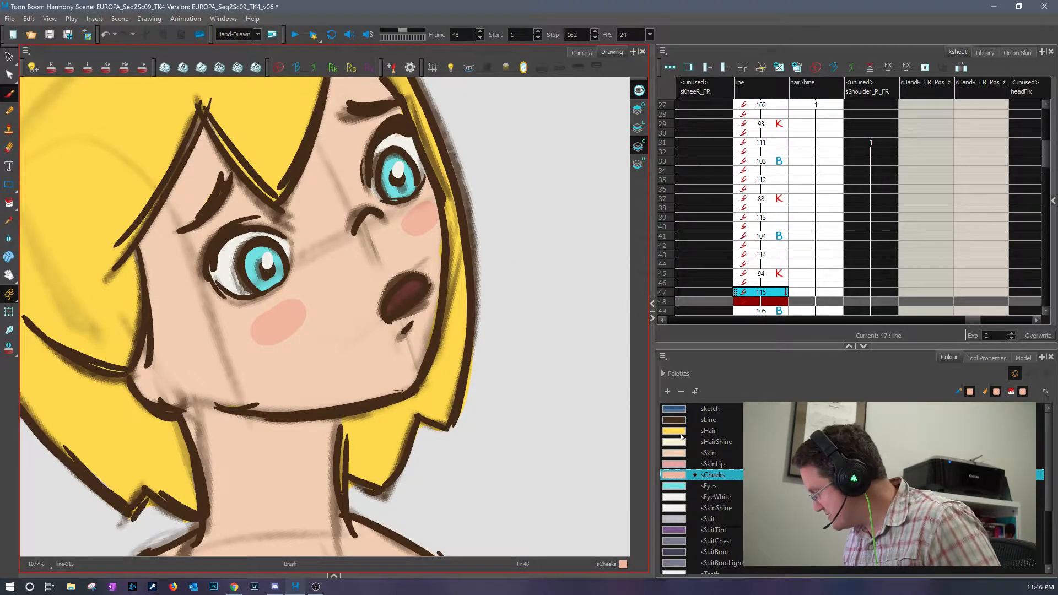
- Compare drawing 93 with the fully coloured suit of drawing 97, choose the sSuitChest colour, and go to drawing 102 at frame 27
left_click(682, 453)
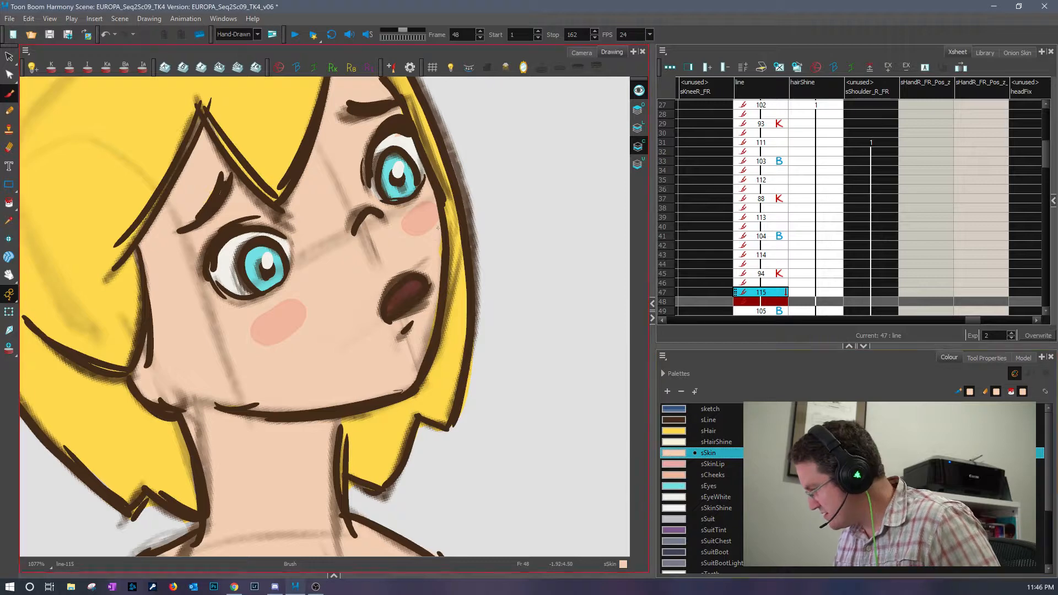
mouse_move(522, 477)
left_mouse_down()
mouse_move(522, 419)
mouse_move(541, 375)
left_mouse_up()
scroll(540, 374, "down", 5)
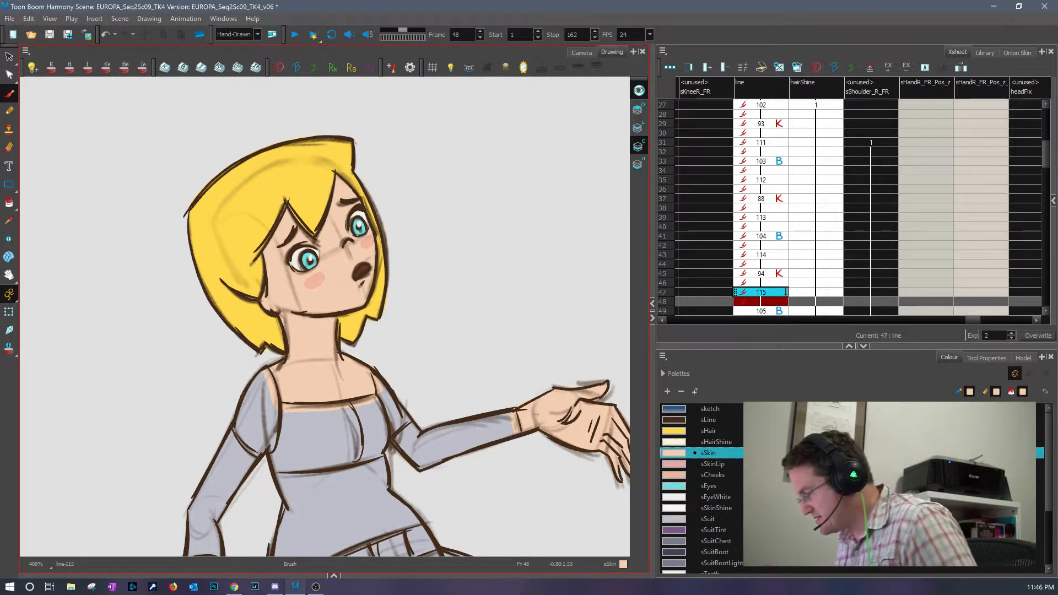
left_click(773, 126)
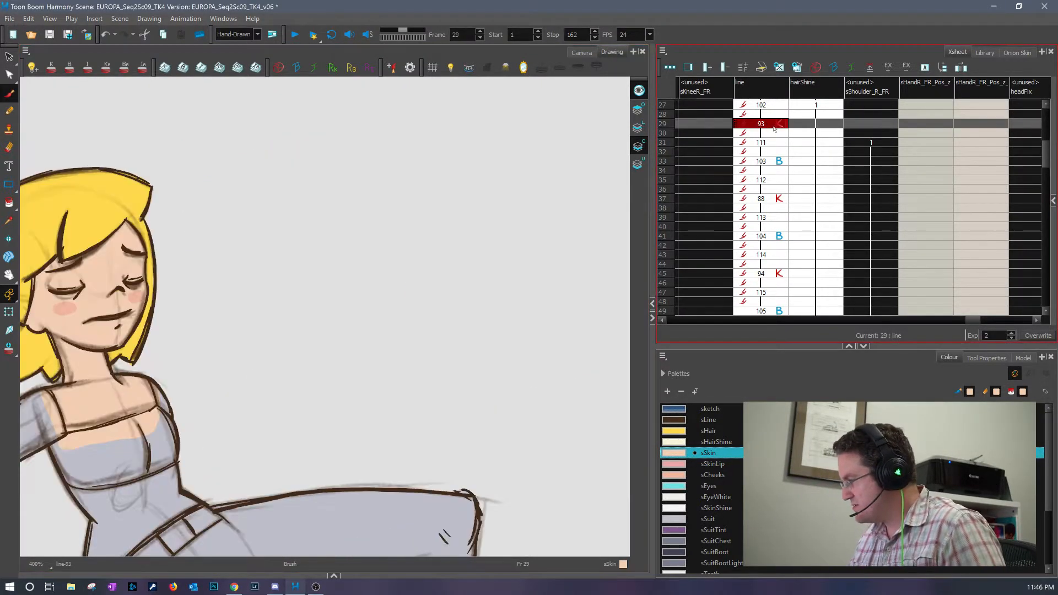
key("comma")
key("comma")
key("comma")
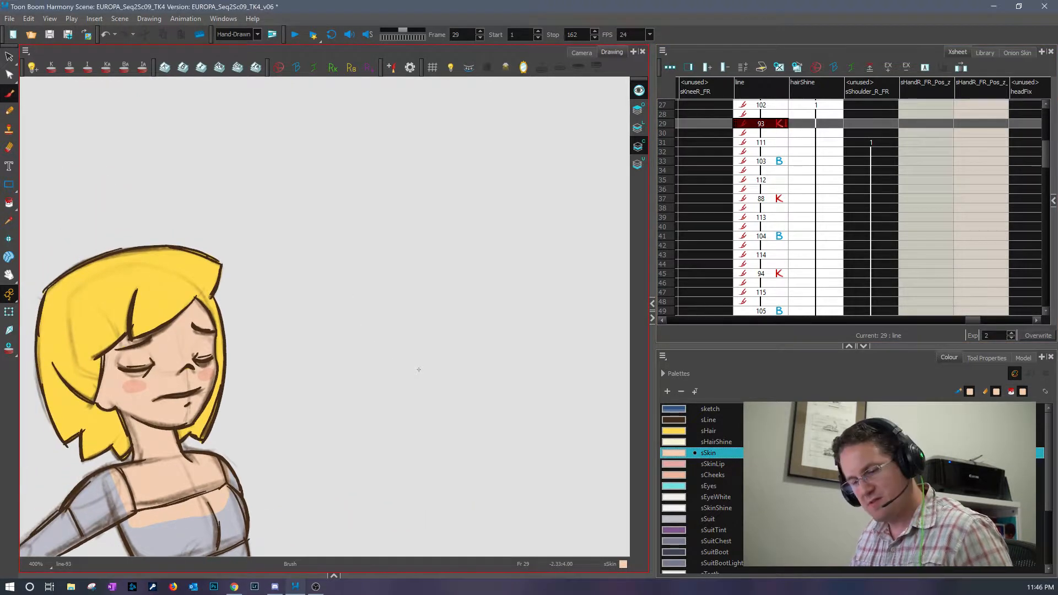
key("period")
key("comma")
left_click_drag(387, 447, 463, 269)
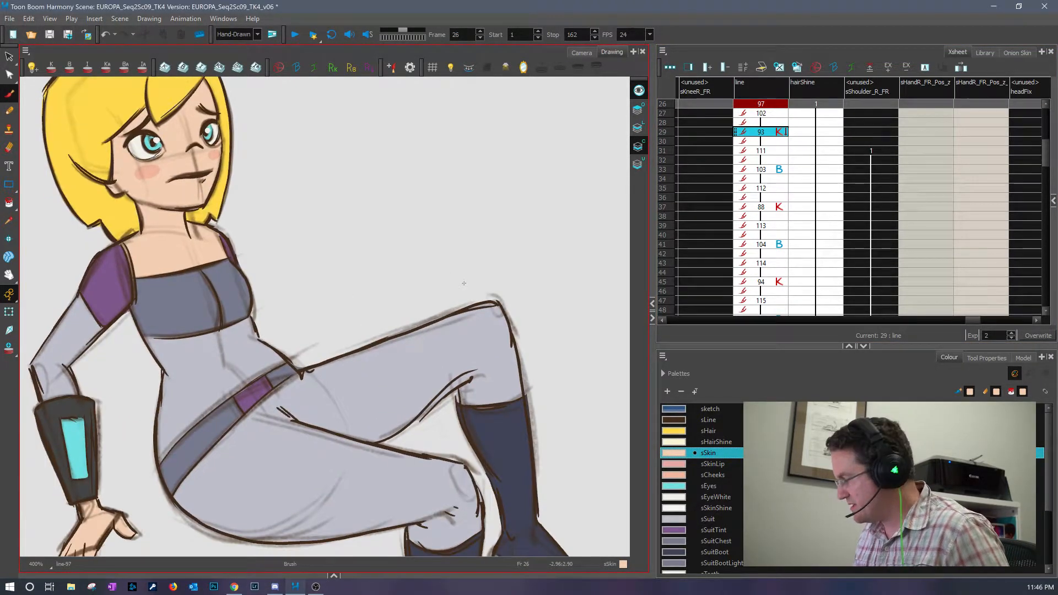
left_click(682, 542)
key("period")
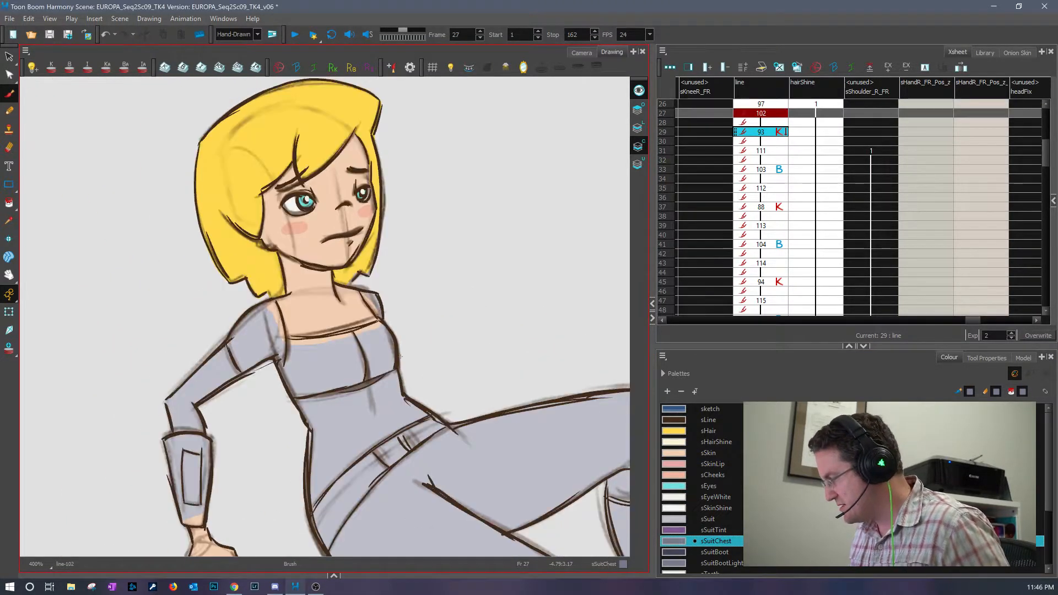
mouse_move(285, 344)
left_mouse_down()
mouse_move(372, 339)
mouse_move(402, 317)
left_mouse_up()
left_click_drag(279, 395, 434, 356)
left_click_drag(286, 338, 270, 392)
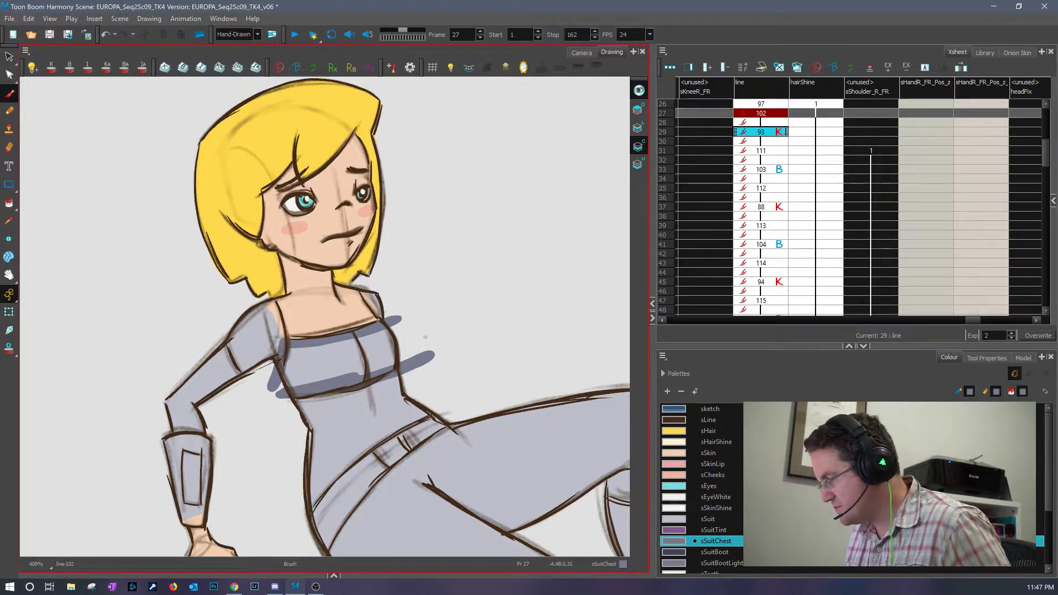
left_click(104, 36)
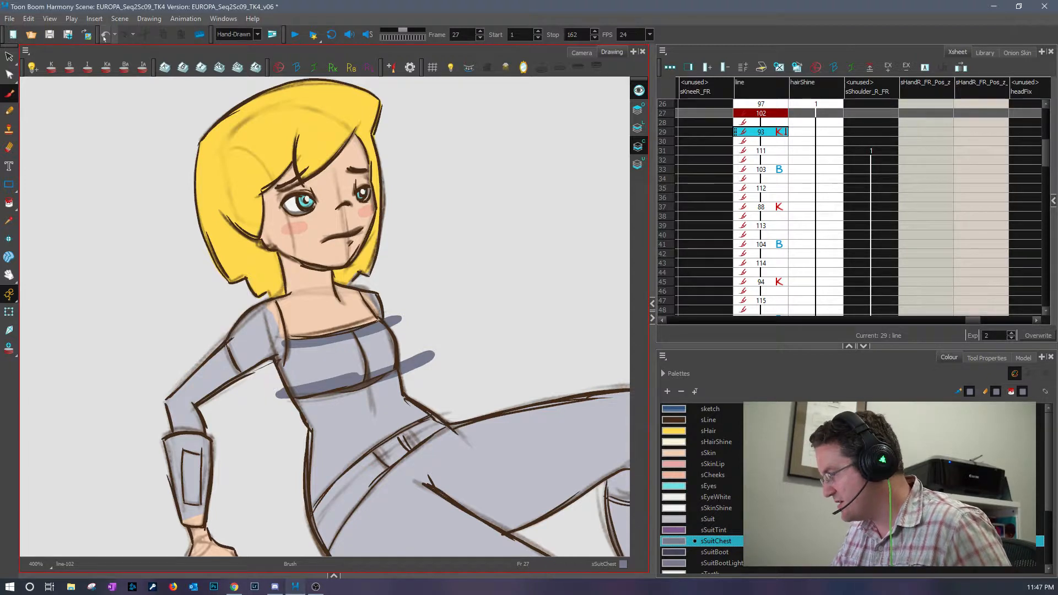
left_click(104, 36)
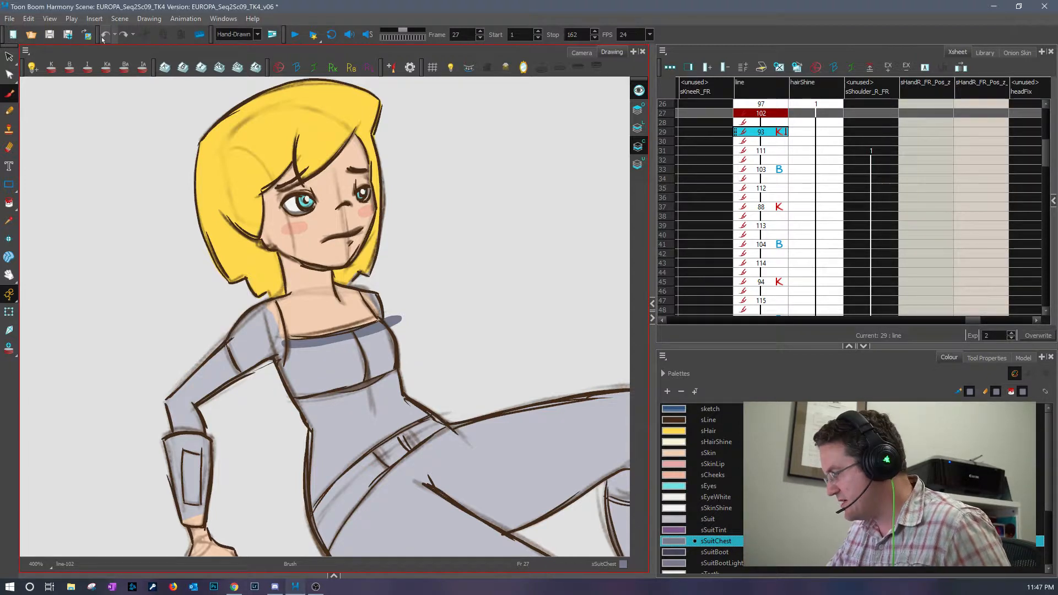
left_click(104, 36)
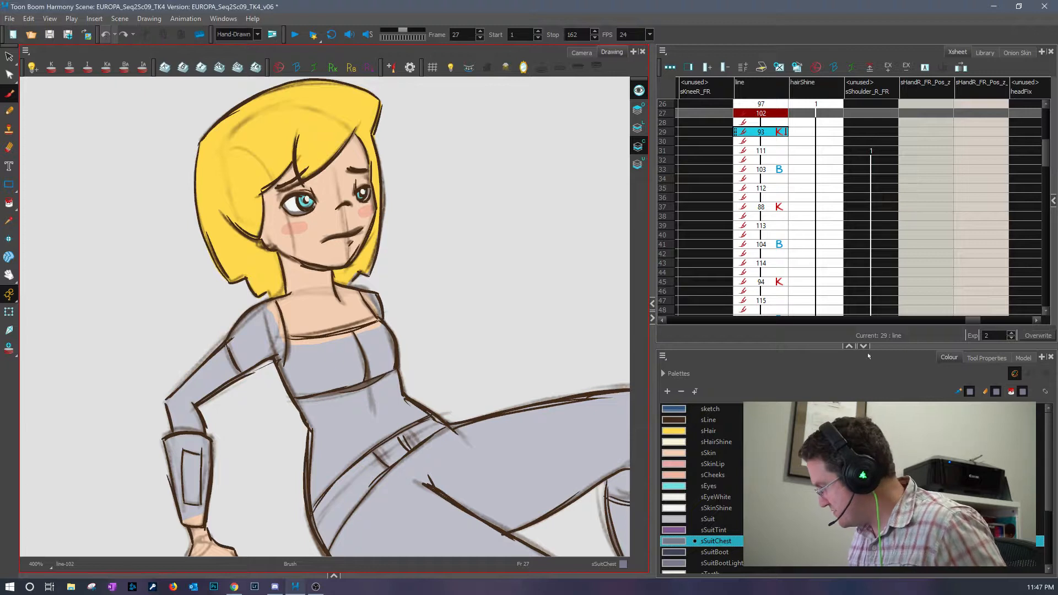
- Limit the brush to repainting coloured areas, outline drawing 102's chest band in sSuitChest, and fill both its halves with the Paint tool
left_click(987, 358)
left_click(695, 553)
mouse_move(297, 345)
left_mouse_down()
mouse_move(380, 324)
mouse_move(404, 347)
mouse_move(389, 368)
mouse_move(291, 393)
left_mouse_up()
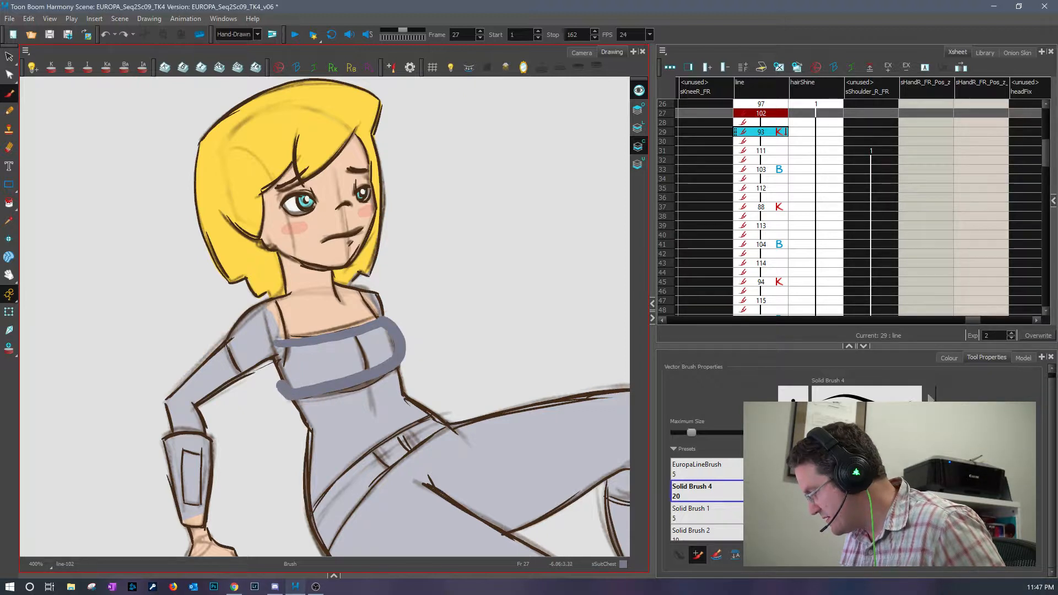
left_click_drag(281, 348, 285, 347)
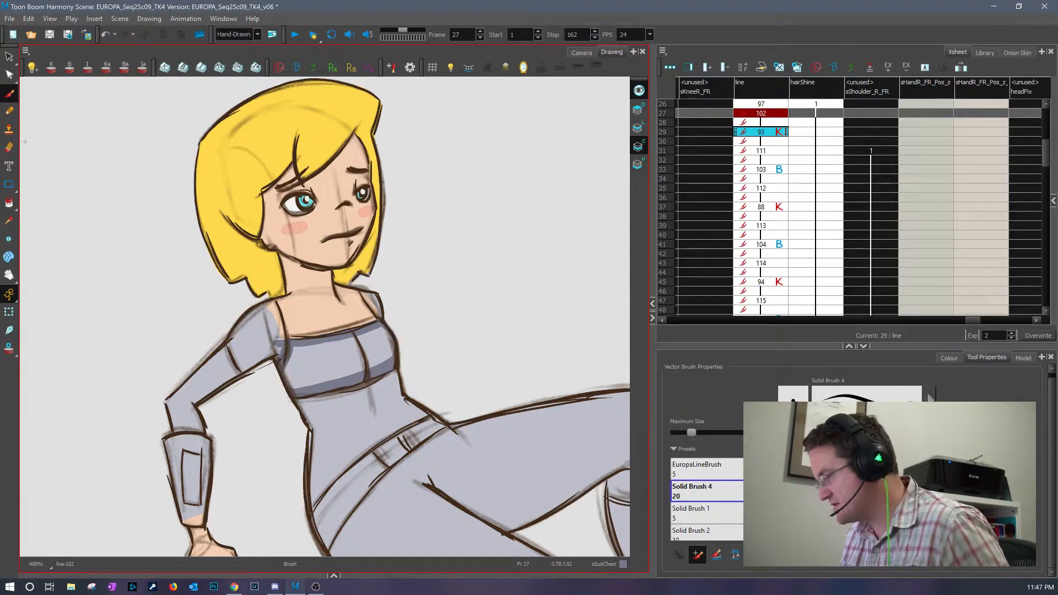
left_click(9, 203)
left_click(325, 367)
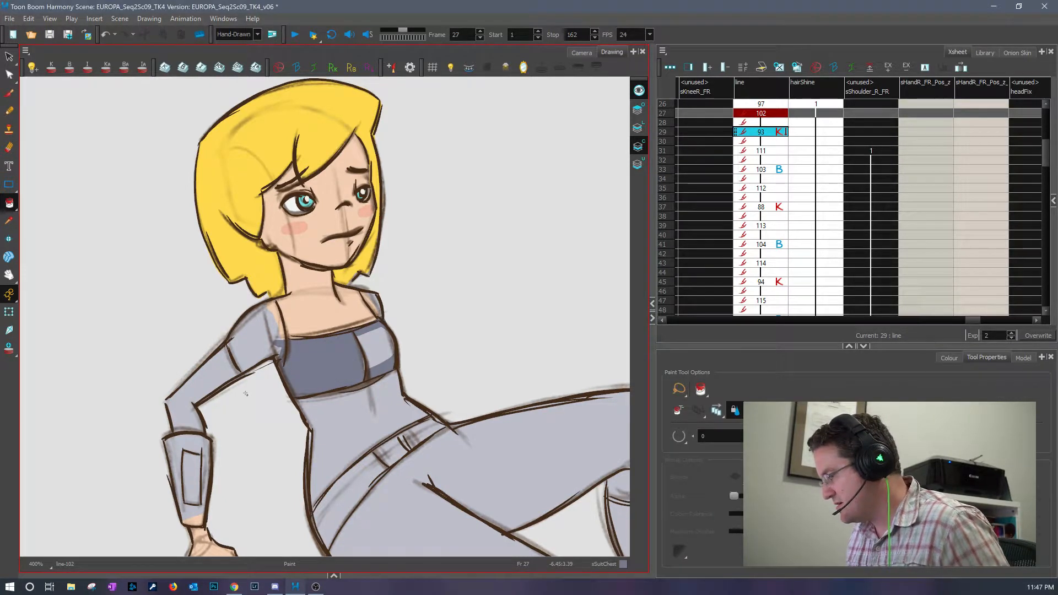
left_click(384, 339)
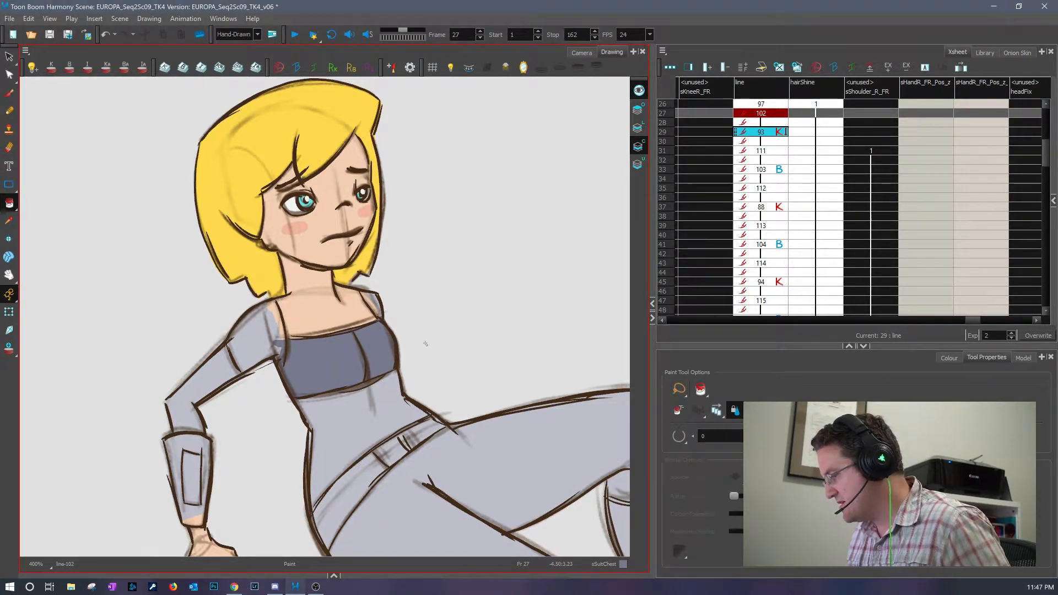
- Brush sSuitChest over the whole belt of drawing 102 at frame 27, using drawing 97 as the reference
left_click(9, 94)
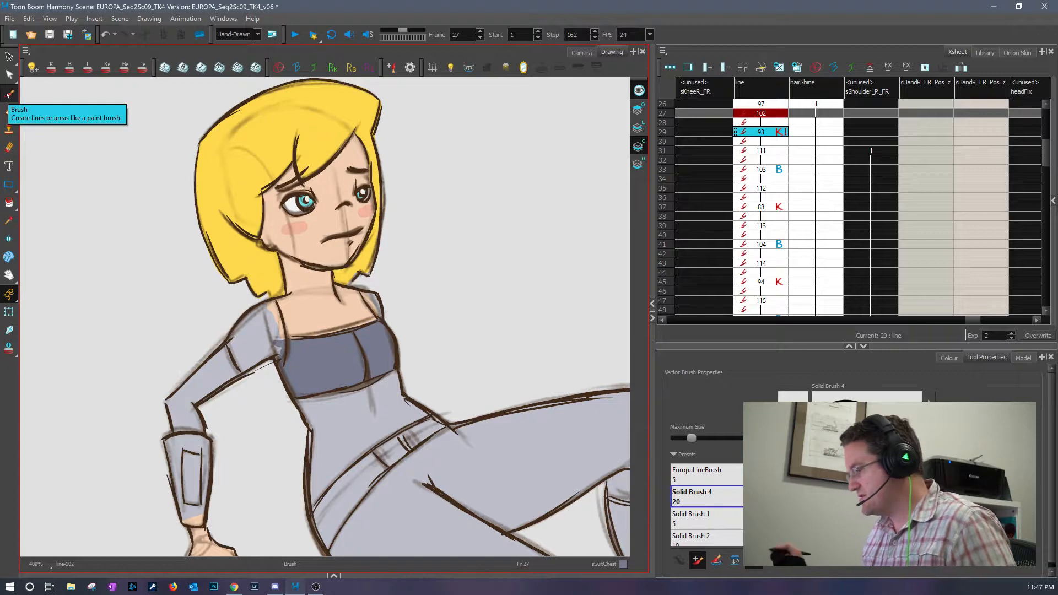
key("comma")
key("period")
key("comma")
key("period")
mouse_move(376, 485)
left_mouse_down()
mouse_move(318, 400)
mouse_move(270, 408)
mouse_move(257, 439)
left_mouse_up()
mouse_move(284, 392)
left_mouse_down()
mouse_move(402, 315)
mouse_move(266, 460)
left_mouse_up()
left_click_drag(293, 415, 403, 323)
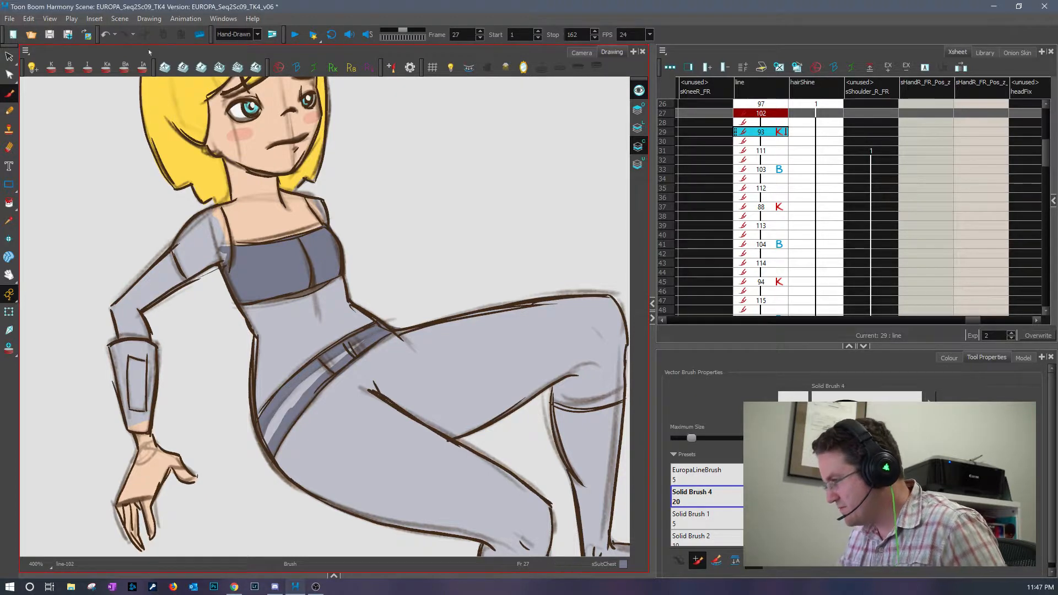
left_click(104, 35)
scroll(339, 397, "up", 5)
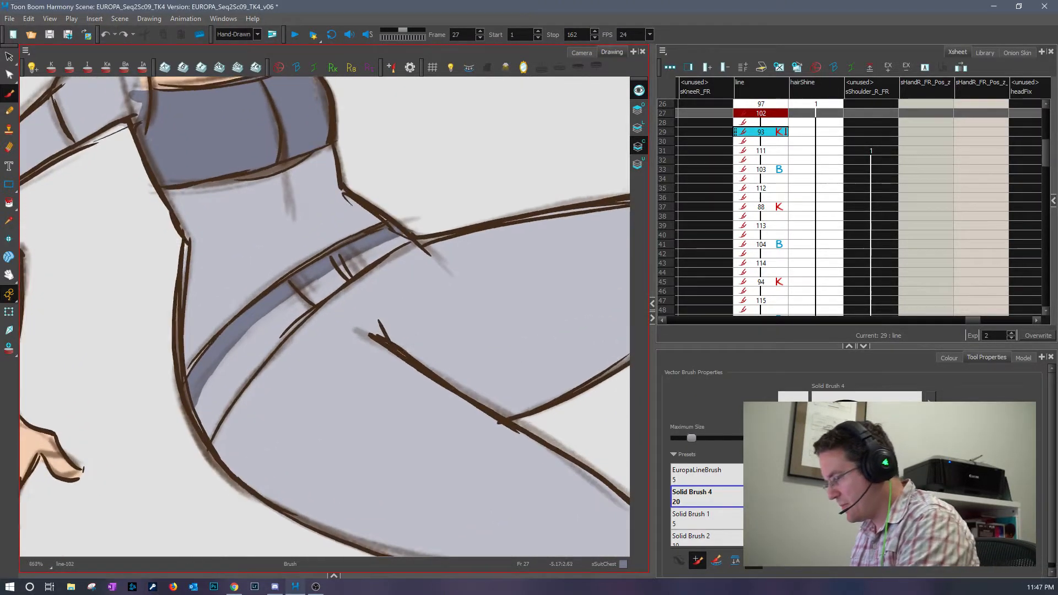
mouse_move(198, 407)
left_mouse_down()
mouse_move(175, 434)
mouse_move(280, 341)
mouse_move(361, 295)
mouse_move(452, 263)
mouse_move(424, 262)
mouse_move(204, 381)
mouse_move(159, 438)
left_mouse_up()
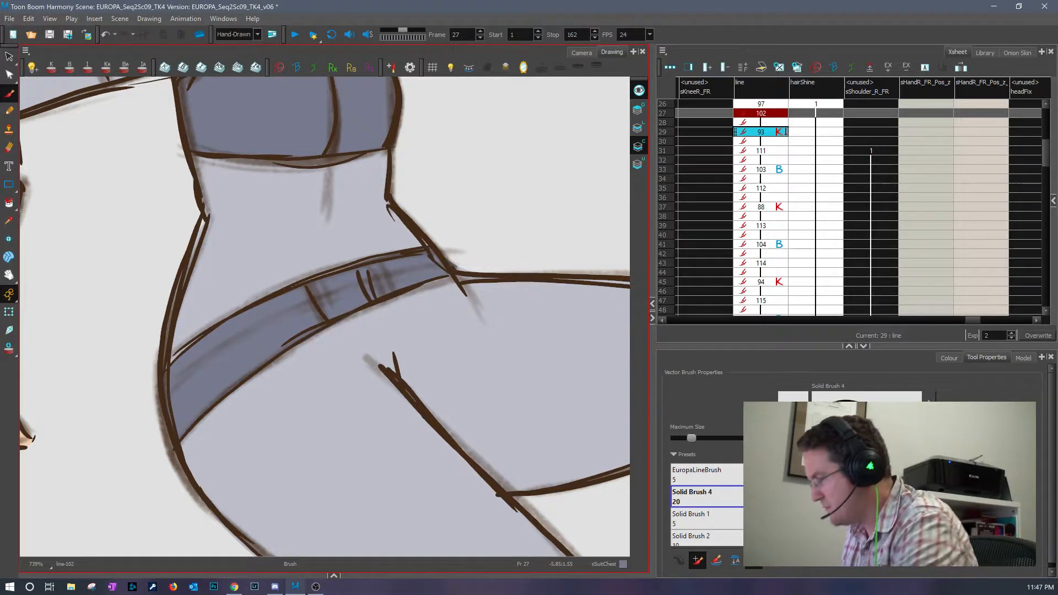
scroll(326, 317, "down", 3)
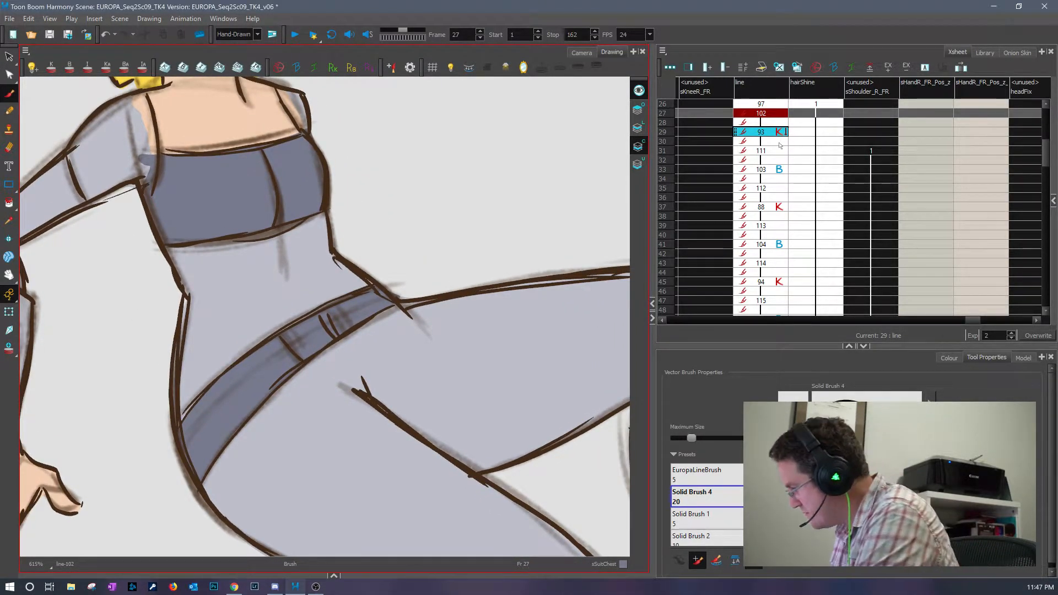
- Widen the drawing area and brush sSuitChest over the whole belt of drawing 93 at frame 29
left_click_drag(654, 216, 690, 212)
left_click(811, 133)
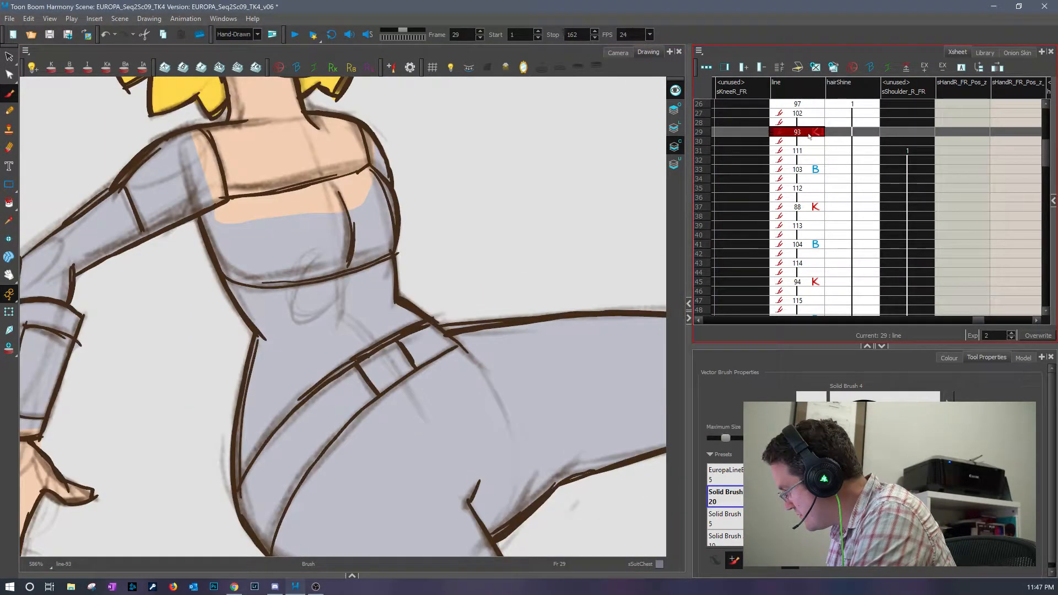
mouse_move(241, 513)
left_mouse_down()
mouse_move(261, 468)
mouse_move(316, 404)
mouse_move(451, 320)
left_mouse_up()
mouse_move(264, 477)
left_mouse_down()
mouse_move(259, 543)
mouse_move(324, 433)
mouse_move(302, 443)
mouse_move(352, 390)
left_mouse_up()
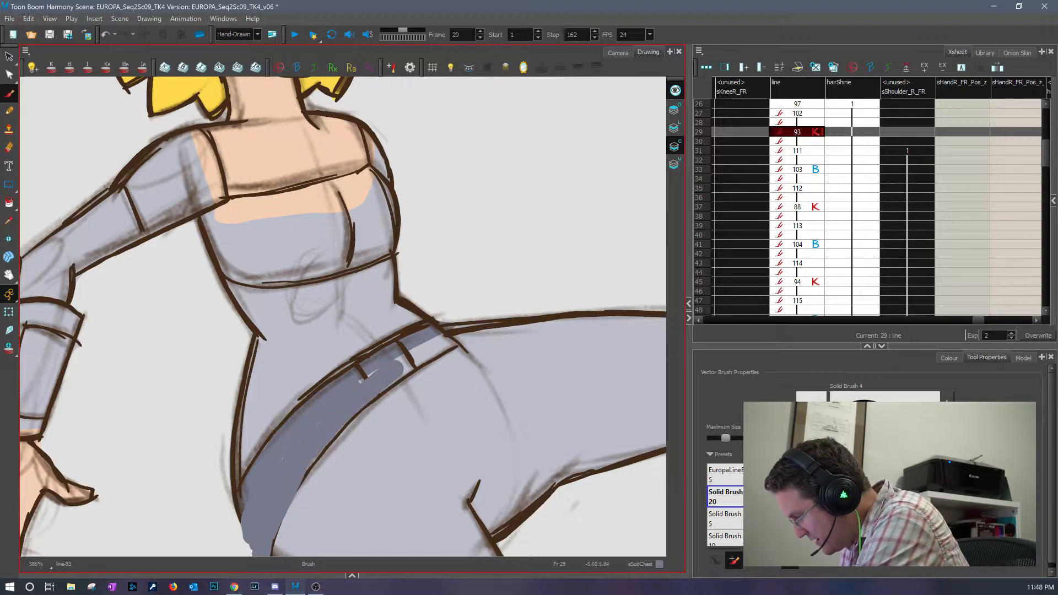
mouse_move(400, 363)
left_mouse_down()
mouse_move(419, 348)
mouse_move(414, 368)
mouse_move(448, 333)
left_mouse_up()
key("alt+e")
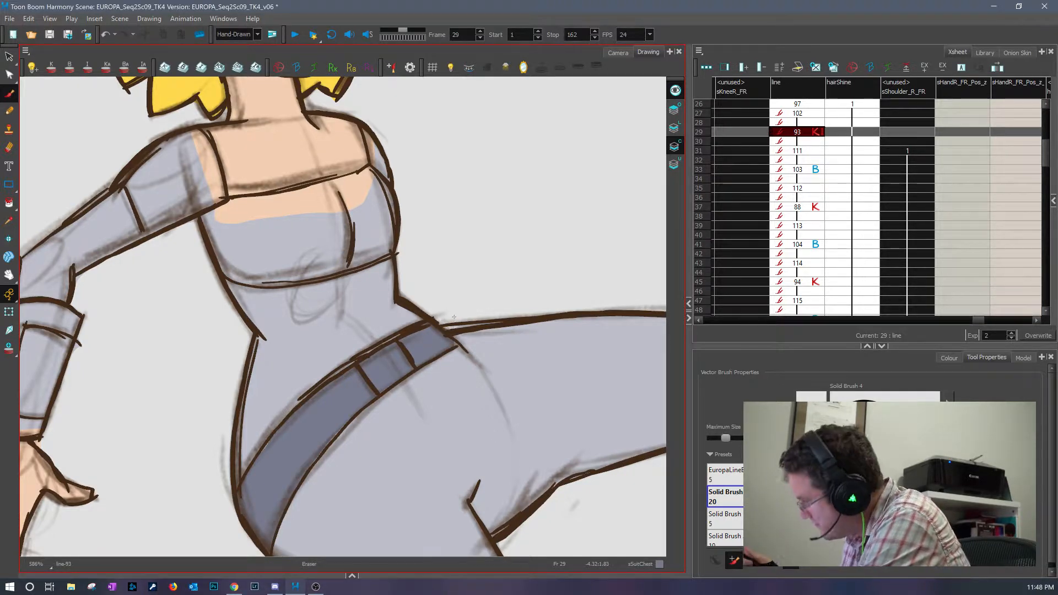
- Brush sSuitChest over the whole belt of drawing 111 at frame 31
left_click(806, 152)
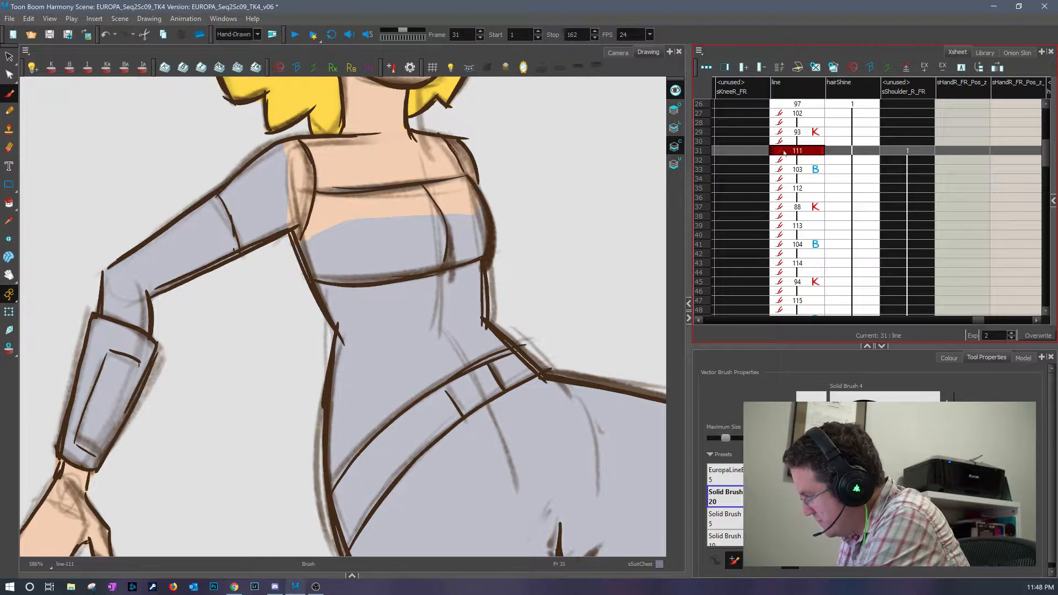
mouse_move(326, 521)
left_mouse_down()
mouse_move(386, 437)
mouse_move(426, 404)
mouse_move(540, 349)
left_mouse_up()
mouse_move(367, 472)
left_mouse_down()
mouse_move(333, 554)
mouse_move(412, 448)
mouse_move(463, 405)
mouse_move(575, 344)
left_mouse_up()
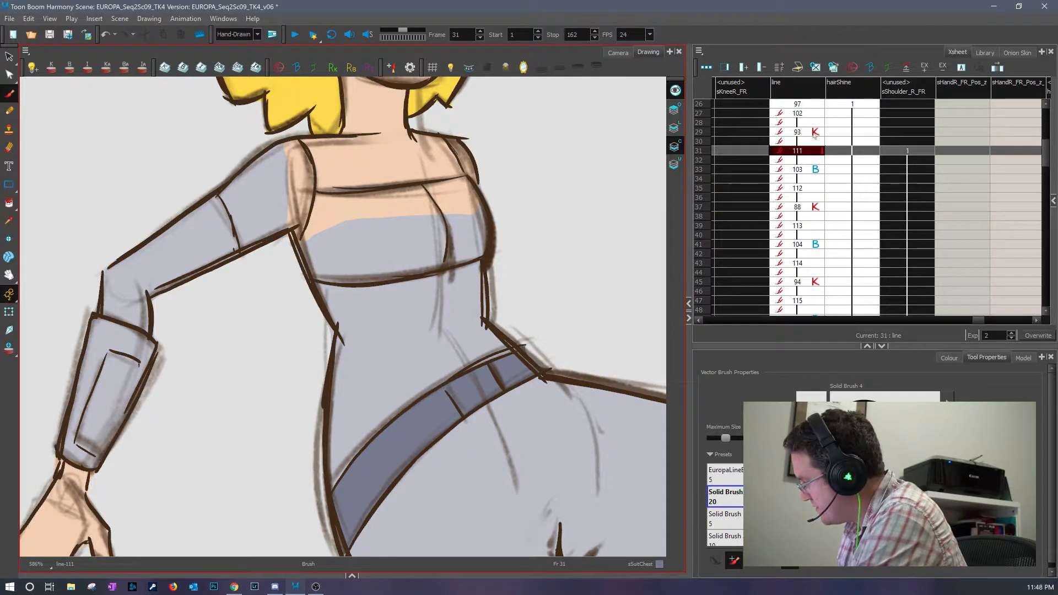
- Return to drawing 93 at frame 29 and brush sSuitChest along the inner edges of the chest band
left_click(817, 135)
left_click(815, 114)
left_click(817, 132)
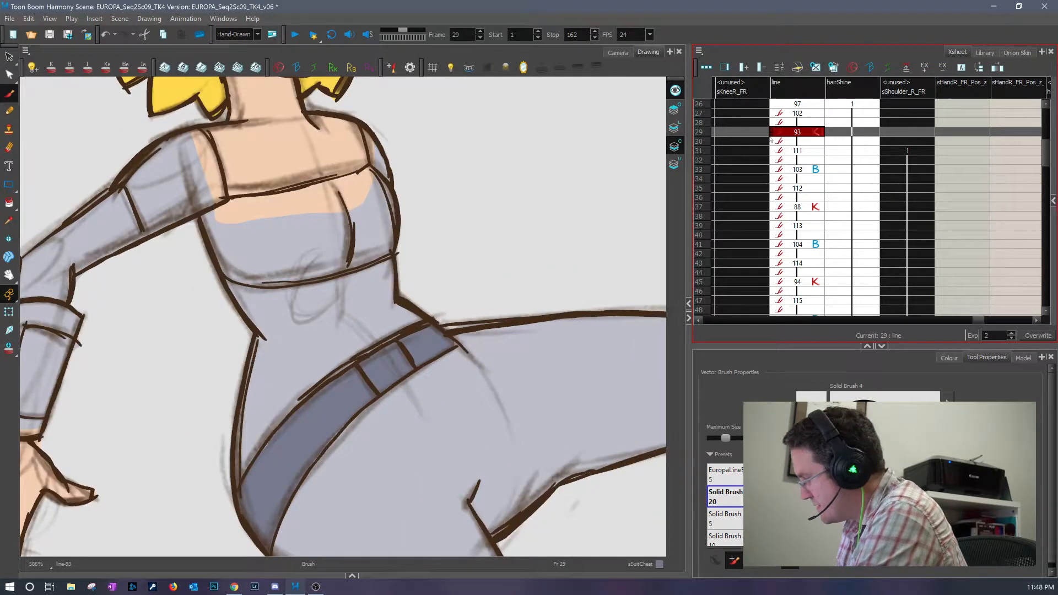
mouse_move(238, 200)
left_mouse_down()
mouse_move(191, 222)
mouse_move(212, 274)
mouse_move(254, 267)
mouse_move(269, 276)
left_mouse_up()
mouse_move(333, 268)
left_mouse_down()
mouse_move(403, 237)
mouse_move(405, 221)
mouse_move(370, 175)
mouse_move(226, 208)
left_mouse_up()
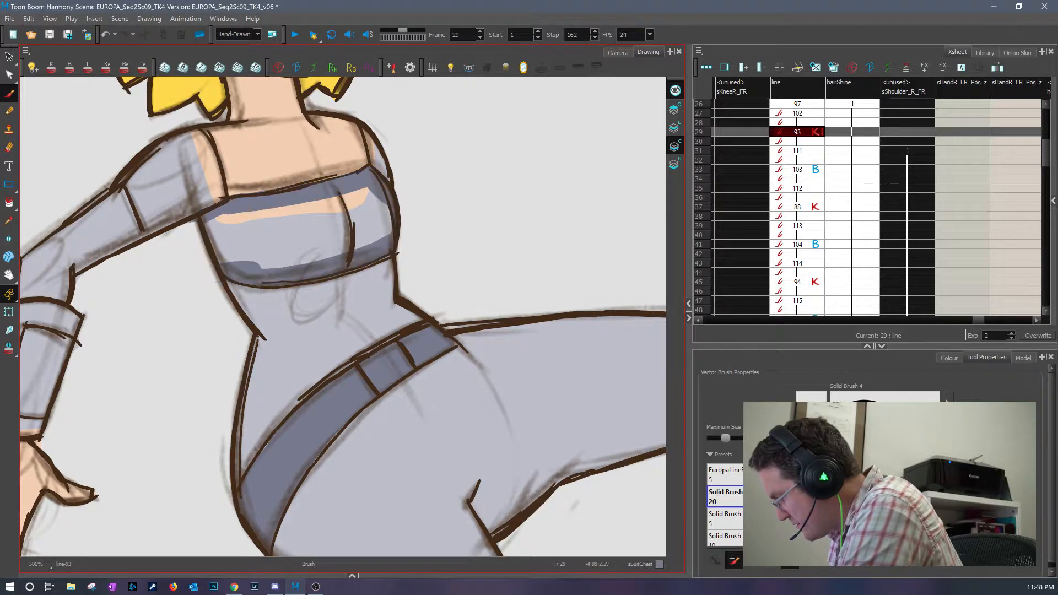
- Brush sSuitChest around the inner edges of the chest band in drawing 111 at frame 31
left_click(813, 150)
left_click(814, 169)
left_click(813, 152)
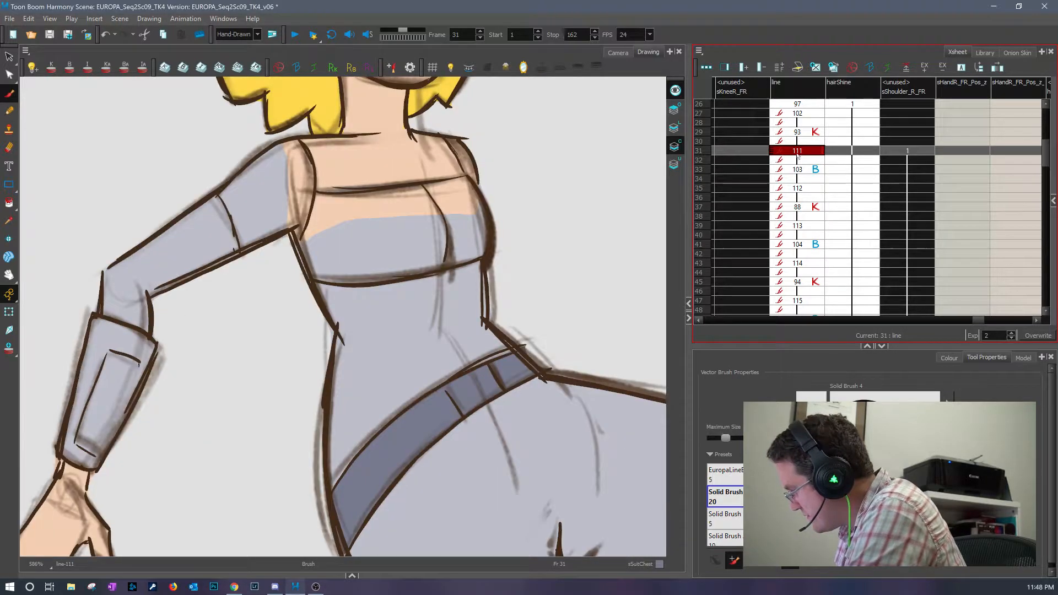
mouse_move(318, 194)
left_mouse_down()
mouse_move(291, 260)
mouse_move(371, 274)
mouse_move(486, 238)
mouse_move(489, 213)
mouse_move(468, 187)
mouse_move(323, 204)
left_mouse_up()
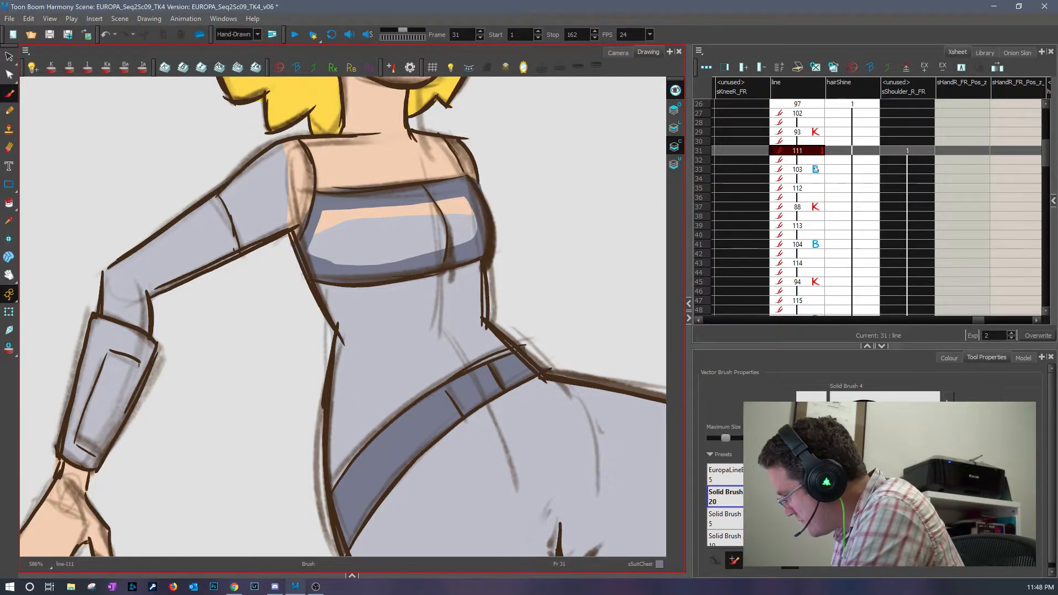
- Brush sSuitChest around the inner edges of the chest band in drawing 103 at frame 33
left_click(798, 169)
mouse_move(402, 224)
left_mouse_down()
mouse_move(374, 281)
mouse_move(386, 292)
mouse_move(475, 312)
mouse_move(563, 303)
left_mouse_up()
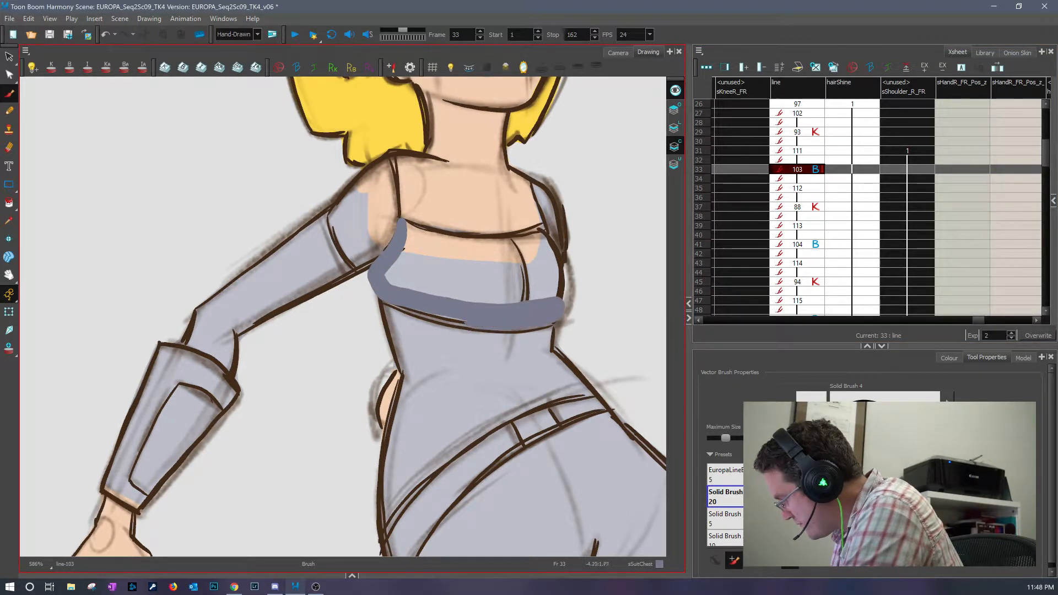
mouse_move(408, 231)
left_mouse_down()
mouse_move(542, 237)
mouse_move(557, 315)
mouse_move(529, 259)
mouse_move(455, 201)
left_mouse_up()
- Brush sSuitChest over the whole belt of drawing 103 at frame 33
key("space")
mouse_move(275, 460)
left_mouse_down()
mouse_move(310, 393)
mouse_move(358, 346)
mouse_move(456, 295)
mouse_move(511, 284)
mouse_move(391, 339)
mouse_move(327, 409)
mouse_move(276, 489)
left_mouse_up()
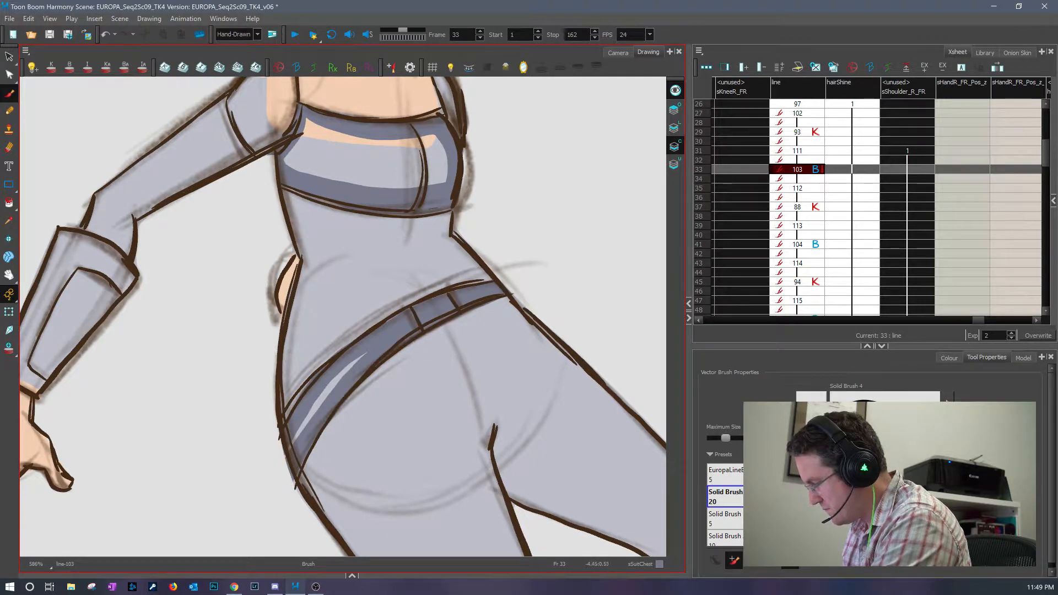
left_click_drag(381, 345, 285, 471)
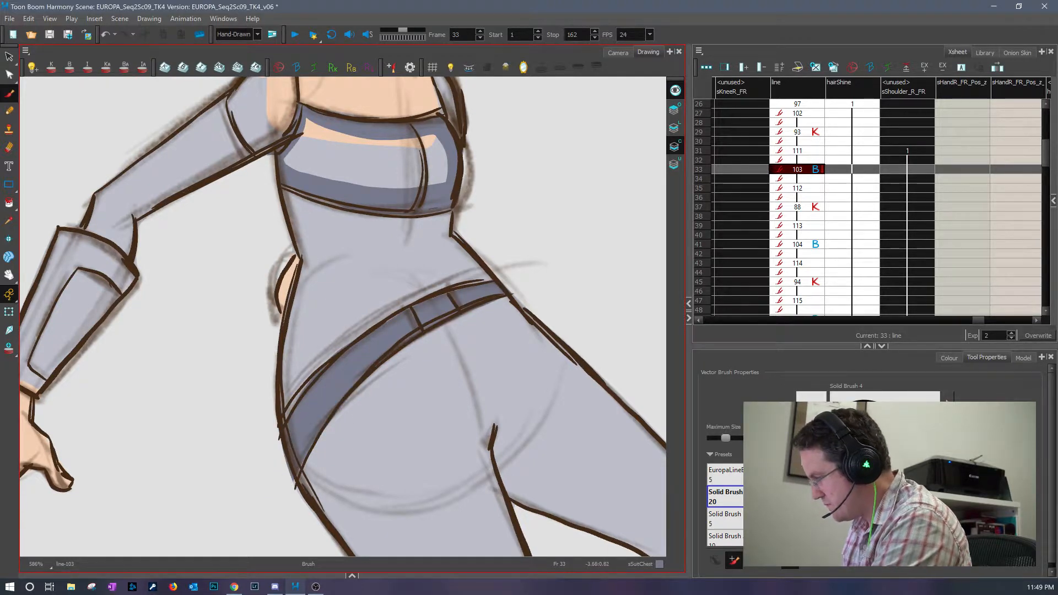
- Return to drawing 93 at frame 29 and fill the inside of the chest band with sSuitChest using the Paint tool
scroll(184, 299, "down", 1)
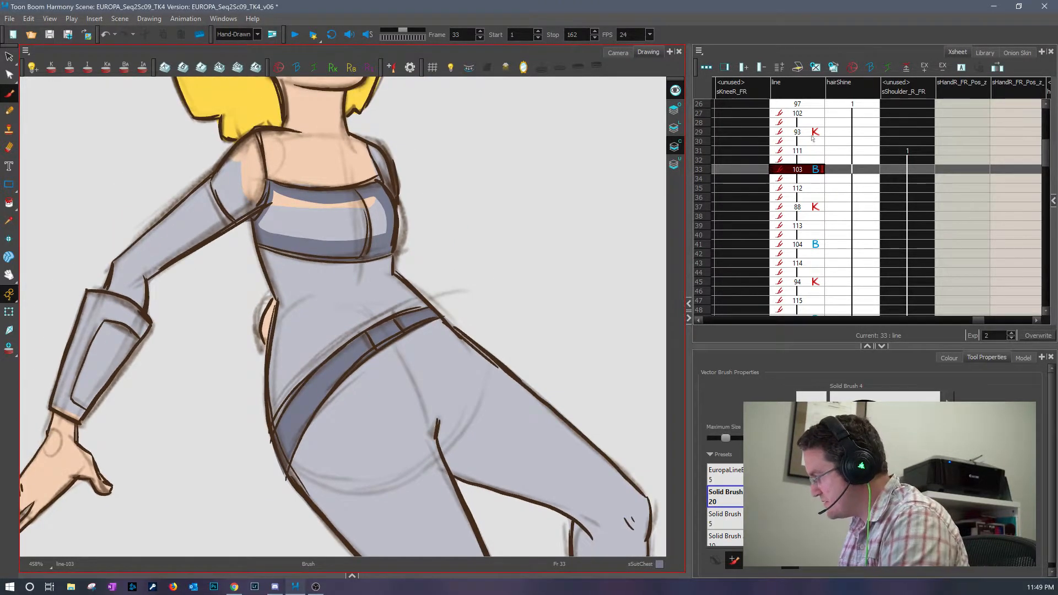
left_click(813, 134)
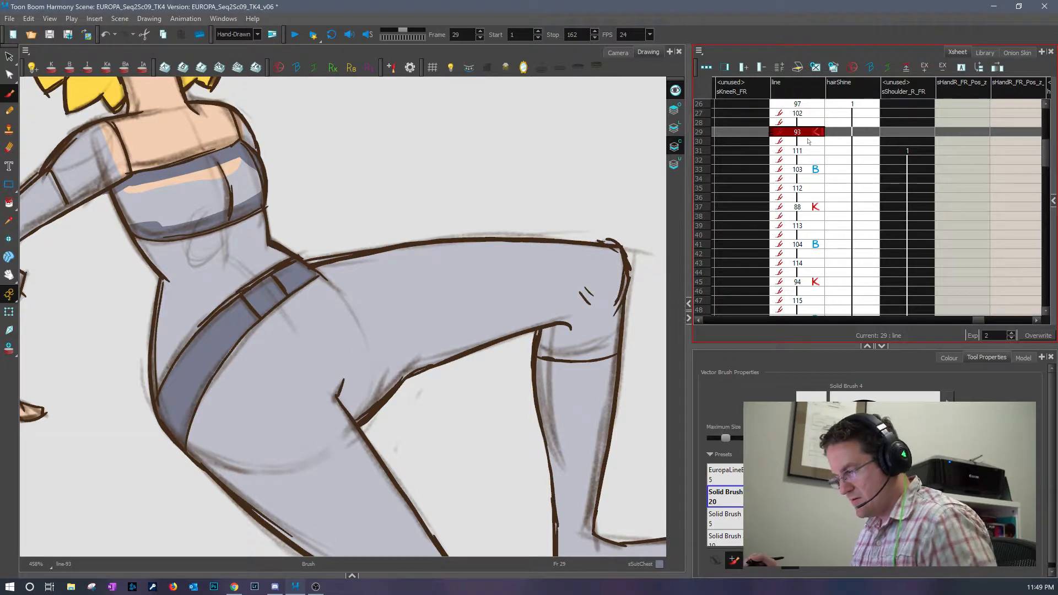
key("comma")
key("period")
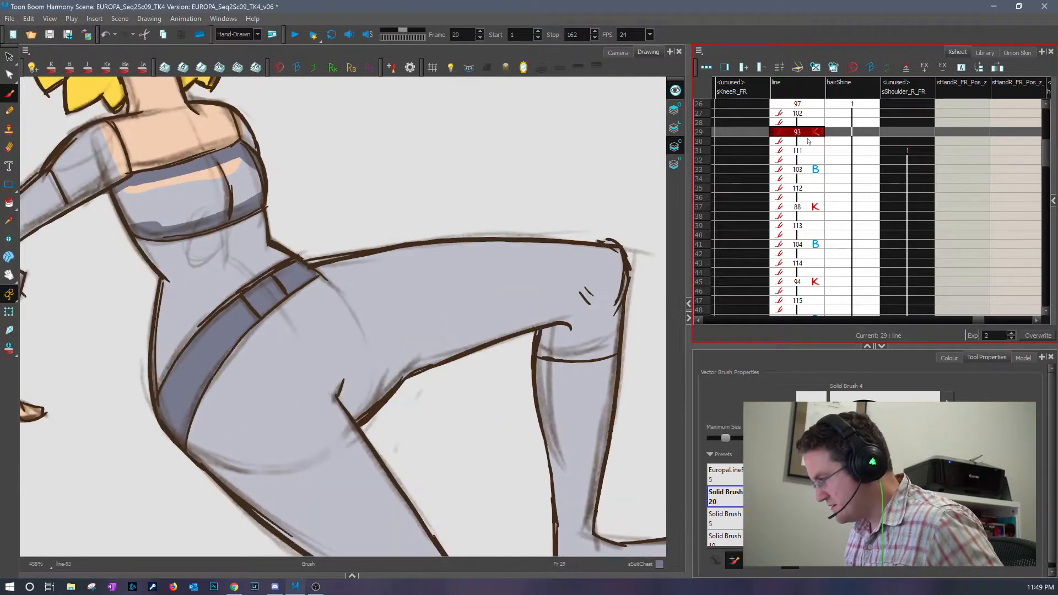
left_click(9, 203)
left_click(136, 204)
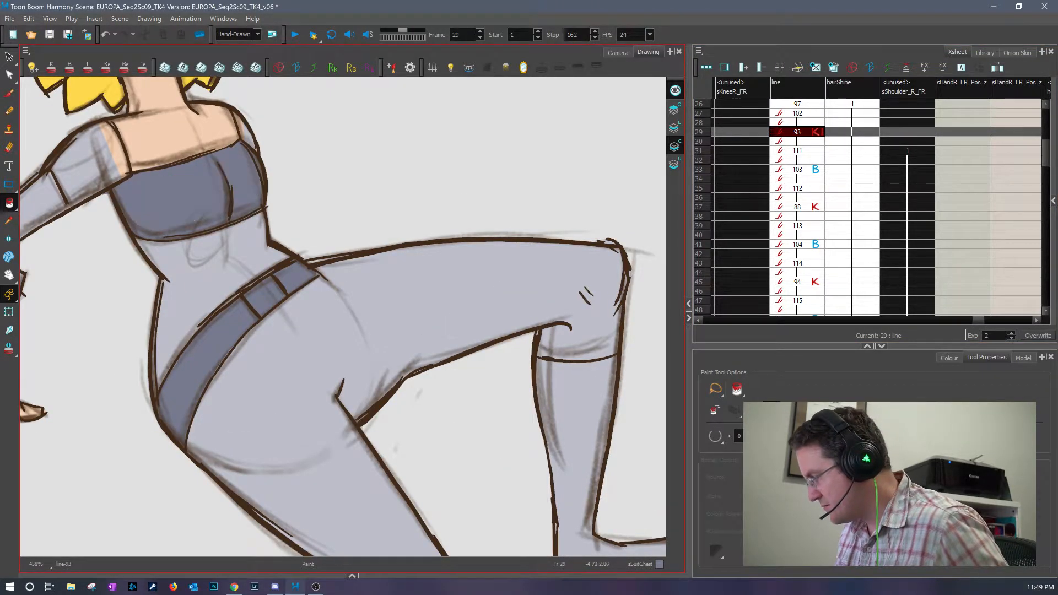
- Fill the inside of the chest band with sSuitChest in drawings 111 and 103 at frames 31 and 33
key("period")
key("period")
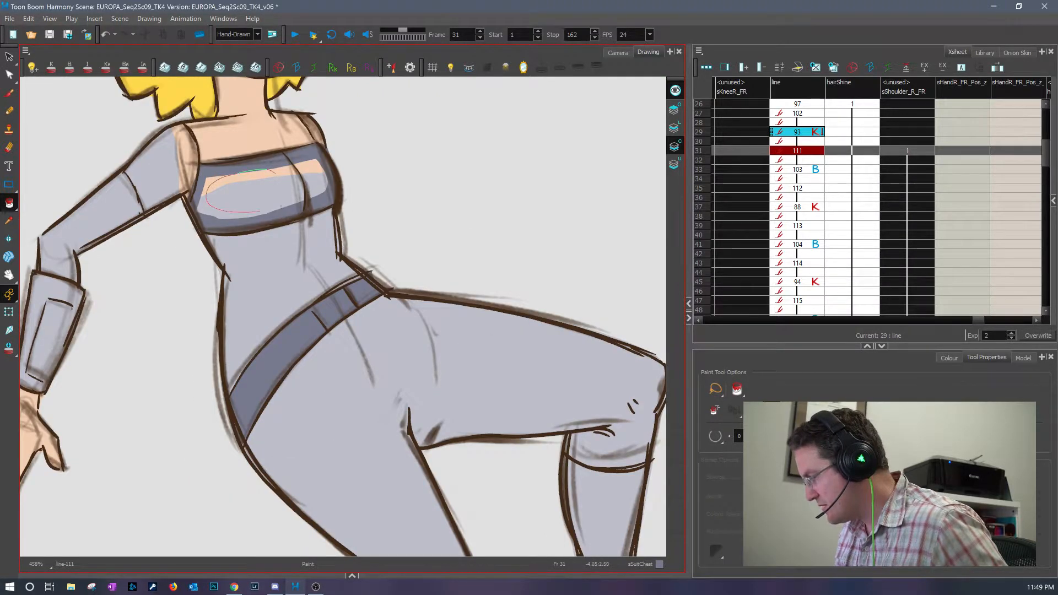
left_click_drag(252, 213, 259, 211)
key("period")
key("period")
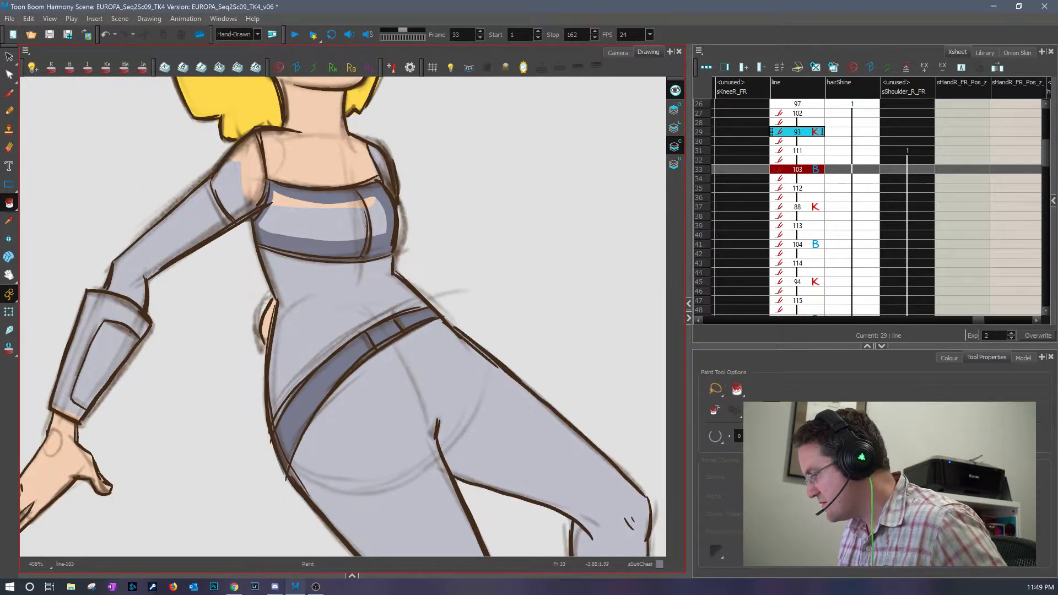
left_click_drag(264, 223, 267, 210)
- Brush sSuitChest over the whole belt of drawing 112 at frame 35
key("period")
key("period")
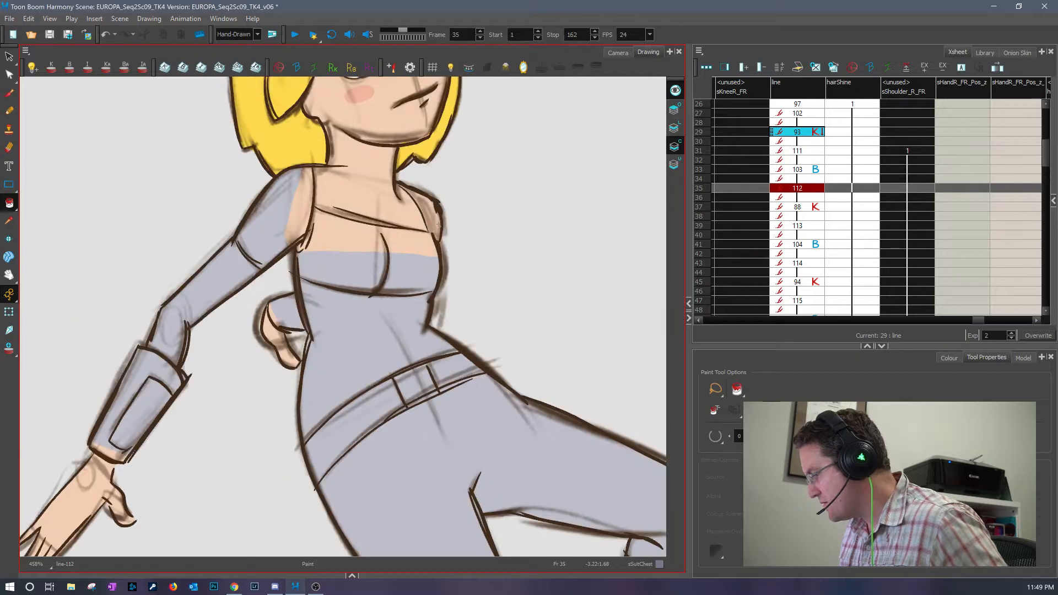
key("alt+b")
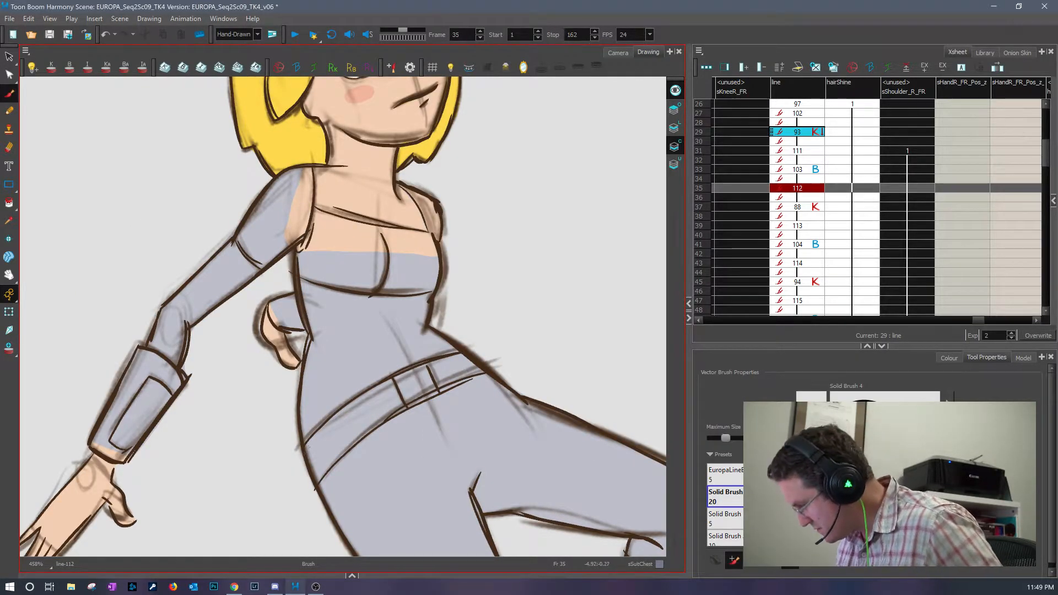
mouse_move(319, 434)
left_mouse_down()
mouse_move(379, 391)
mouse_move(463, 356)
mouse_move(312, 452)
mouse_move(304, 480)
mouse_move(338, 440)
mouse_move(309, 489)
mouse_move(341, 438)
mouse_move(495, 357)
left_mouse_up()
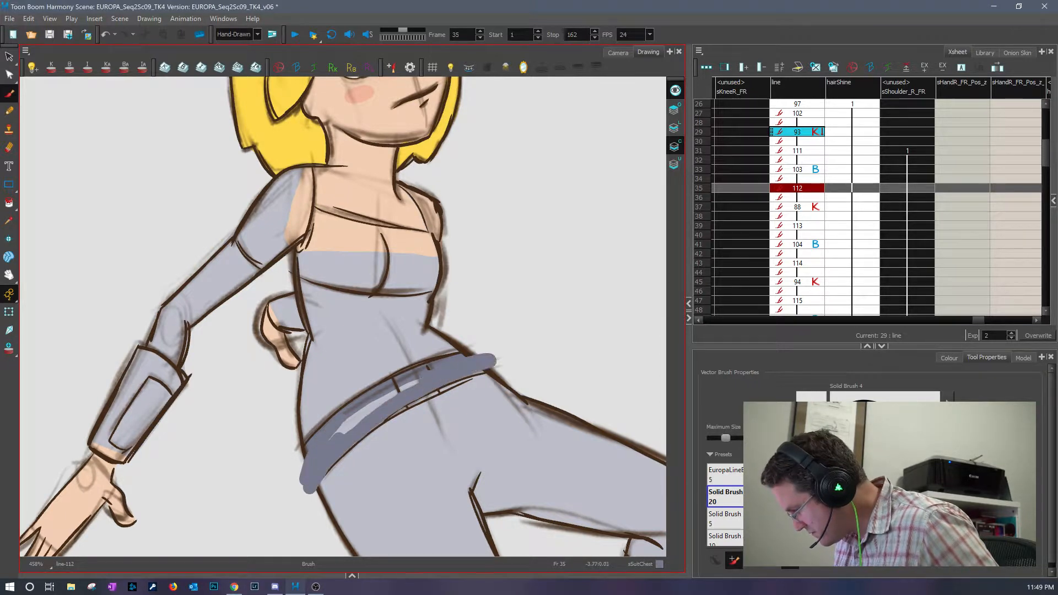
key("ctrl+z")
- Brush sSuitChest around the inner edges of the chest band in drawing 112
mouse_move(319, 238)
left_mouse_down()
mouse_move(295, 254)
mouse_move(312, 274)
left_mouse_up()
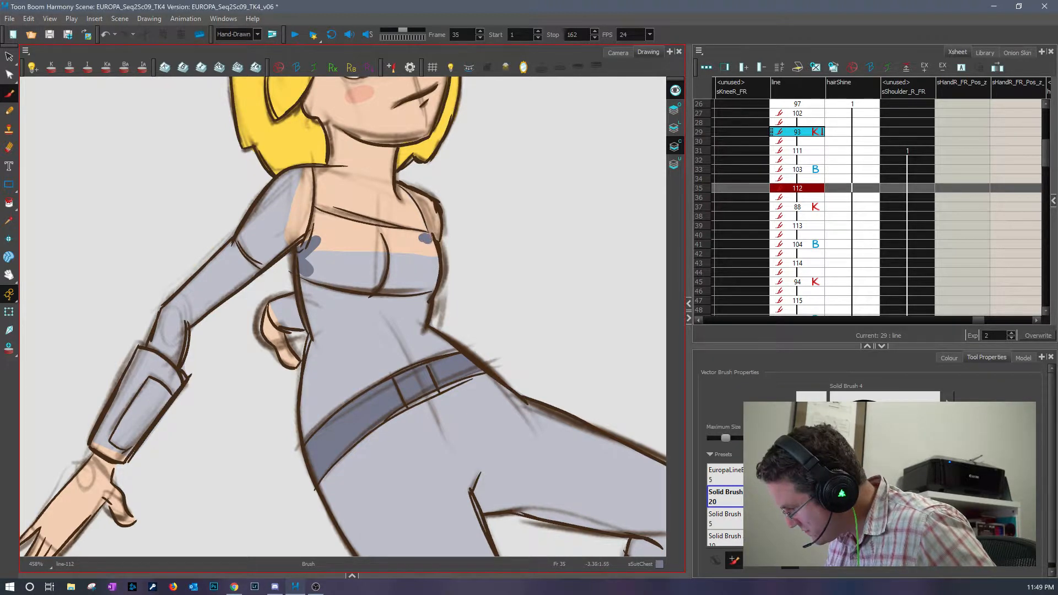
left_click_drag(433, 248, 439, 292)
mouse_move(293, 260)
left_mouse_down()
mouse_move(361, 284)
mouse_move(431, 289)
left_mouse_up()
mouse_move(310, 211)
left_mouse_down()
mouse_move(376, 235)
mouse_move(430, 236)
left_mouse_up()
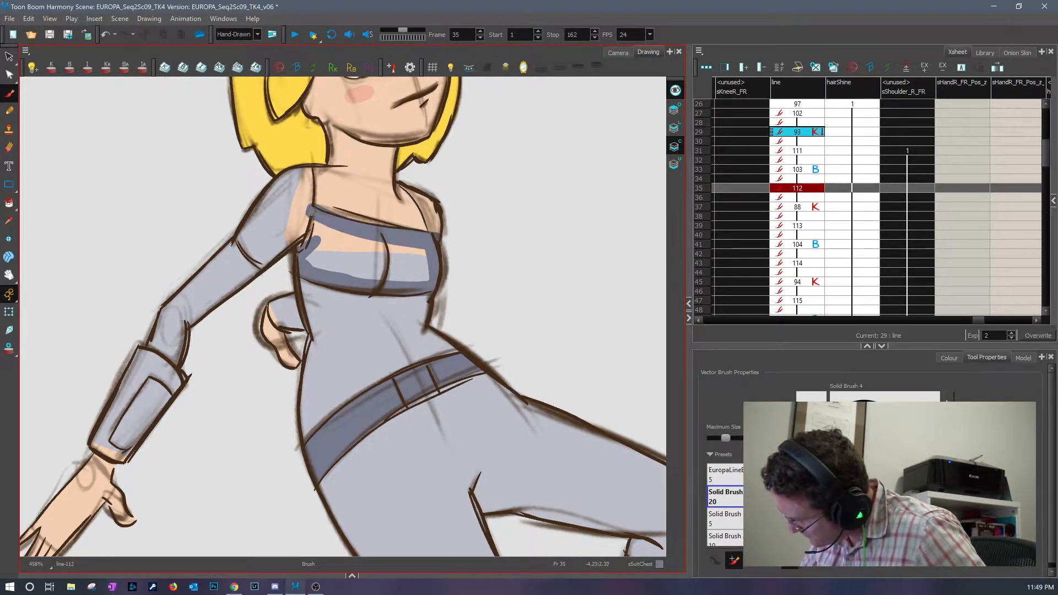
- Fill the inside of drawing 112's chest band with sSuitChest using the Paint tool, and return to the Brush
left_click(10, 130)
left_click(9, 203)
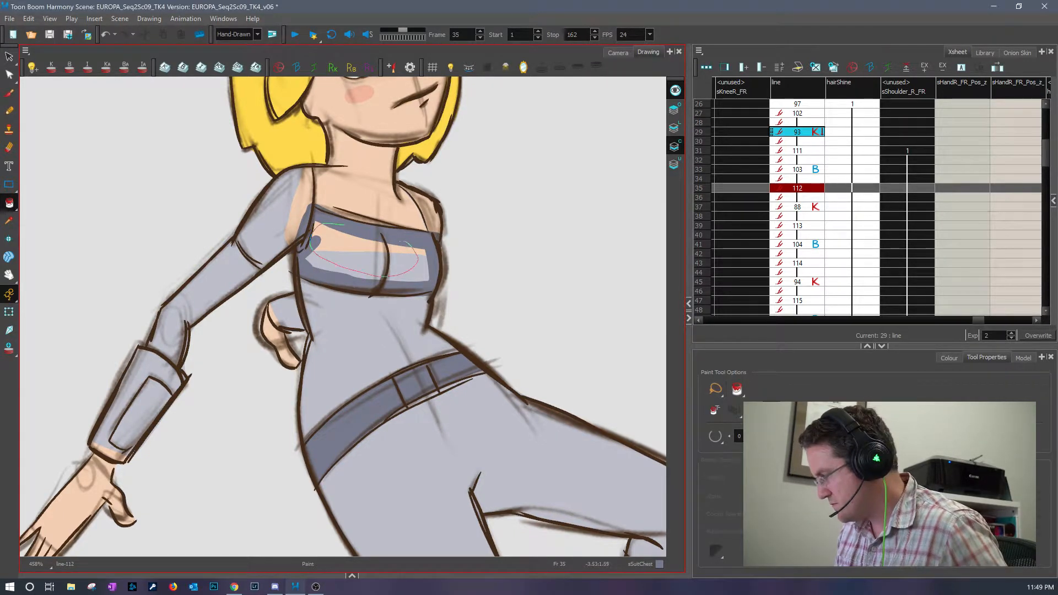
left_click_drag(311, 243, 325, 225)
left_click(10, 94)
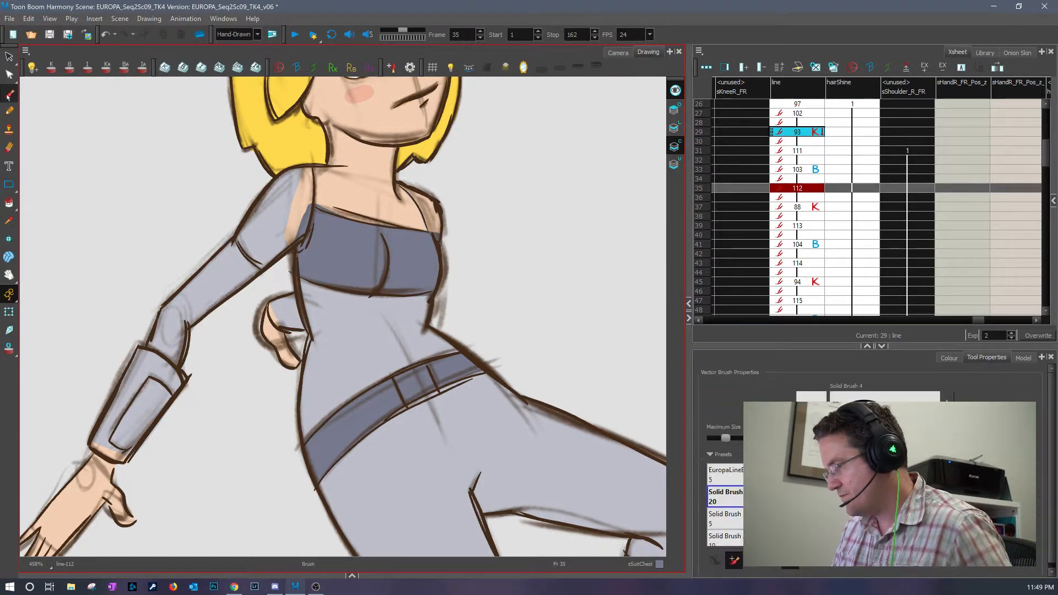
- Brush sSuitChest over the whole belt of drawing 88 at frame 37
key("period")
key("period")
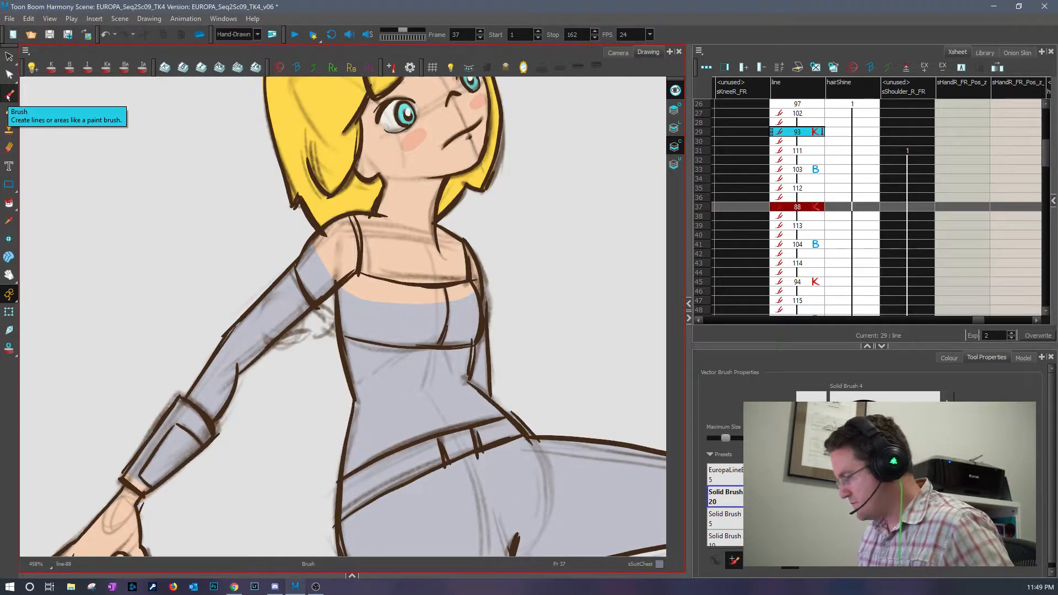
mouse_move(335, 491)
left_mouse_down()
mouse_move(485, 428)
mouse_move(551, 412)
mouse_move(425, 457)
mouse_move(330, 518)
mouse_move(529, 416)
left_mouse_up()
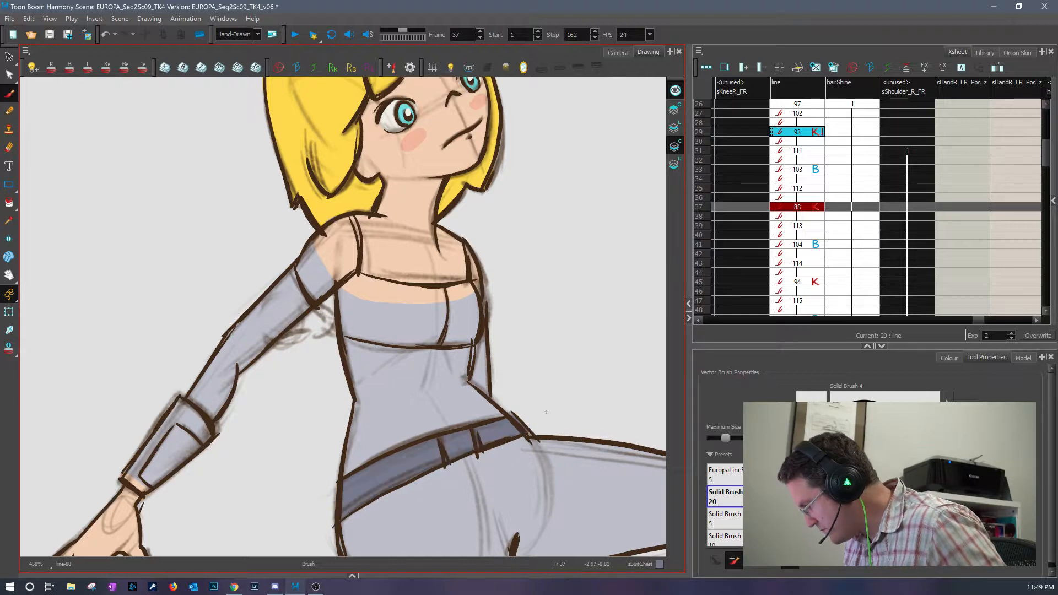
- Brush sSuitChest around the inner edges of the chest band in drawing 88 at frame 37
mouse_move(359, 278)
left_mouse_down()
mouse_move(338, 300)
mouse_move(349, 329)
mouse_move(472, 332)
left_mouse_up()
mouse_move(187, 289)
left_mouse_down()
mouse_move(205, 220)
mouse_move(234, 430)
mouse_move(221, 392)
mouse_move(260, 554)
mouse_move(346, 483)
left_mouse_up()
mouse_move(303, 184)
left_mouse_down()
mouse_move(317, 243)
mouse_move(315, 342)
mouse_move(344, 356)
mouse_move(310, 187)
mouse_move(359, 169)
left_mouse_up()
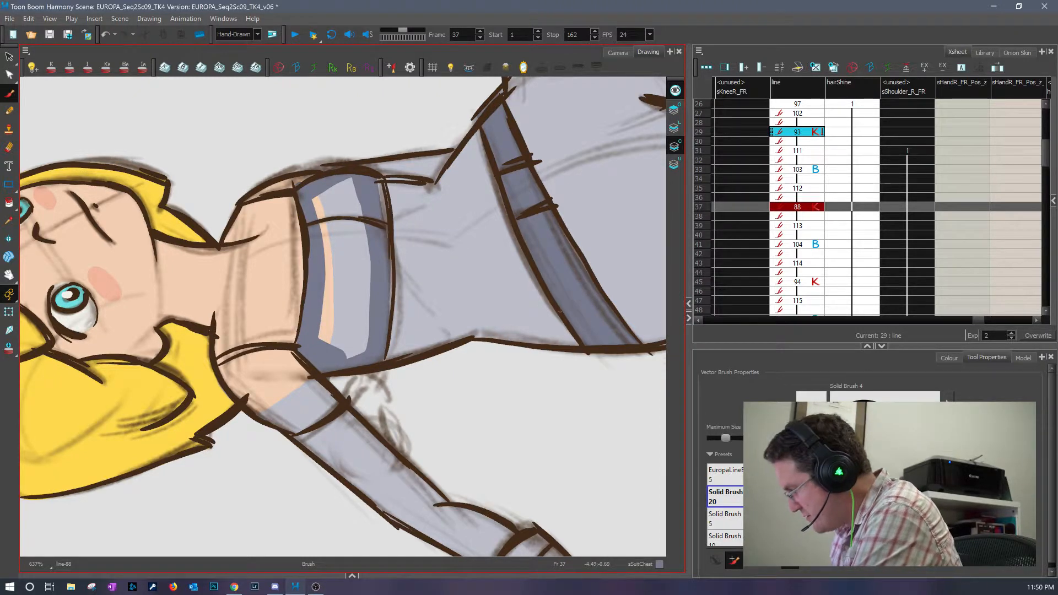
left_click_drag(378, 177, 388, 254)
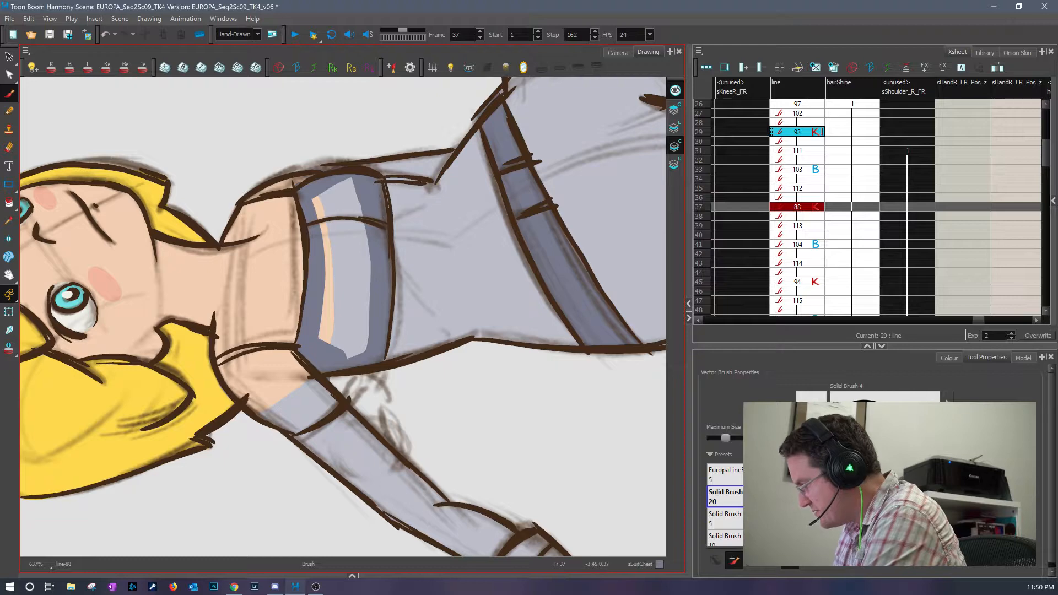
- Brush sSuitChest around the inner edges of the chest band in drawing 113 at frame 39
left_click(800, 226)
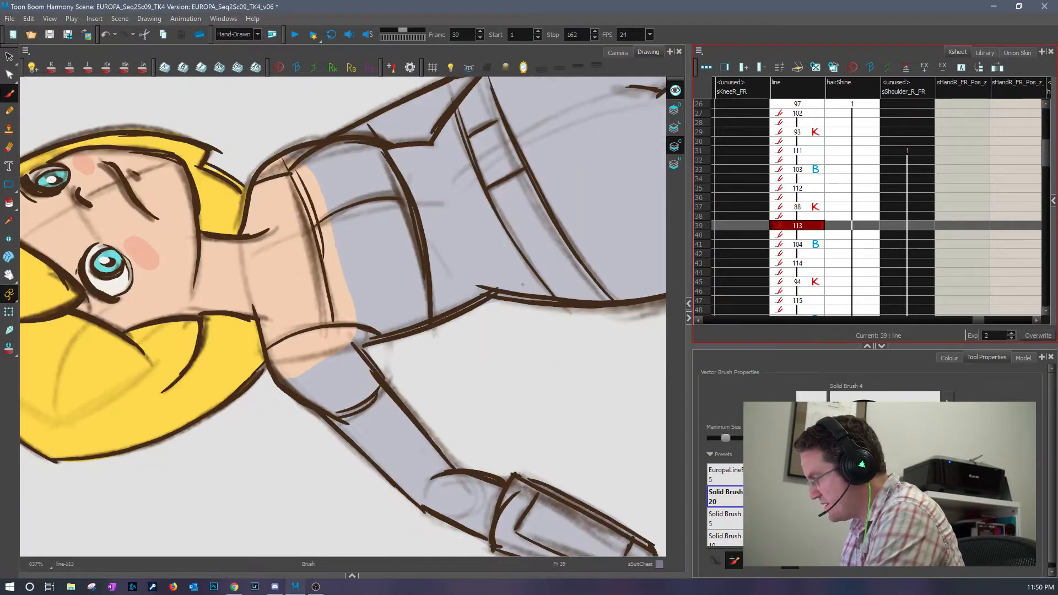
mouse_move(292, 165)
left_mouse_down()
mouse_move(328, 247)
mouse_move(336, 319)
mouse_move(395, 330)
left_mouse_up()
mouse_move(373, 142)
left_mouse_down()
mouse_move(426, 287)
mouse_move(426, 349)
left_mouse_up()
mouse_move(301, 171)
left_mouse_down()
mouse_move(336, 146)
mouse_move(389, 144)
left_mouse_up()
left_click_drag(401, 339, 421, 334)
left_click_drag(321, 187, 294, 213)
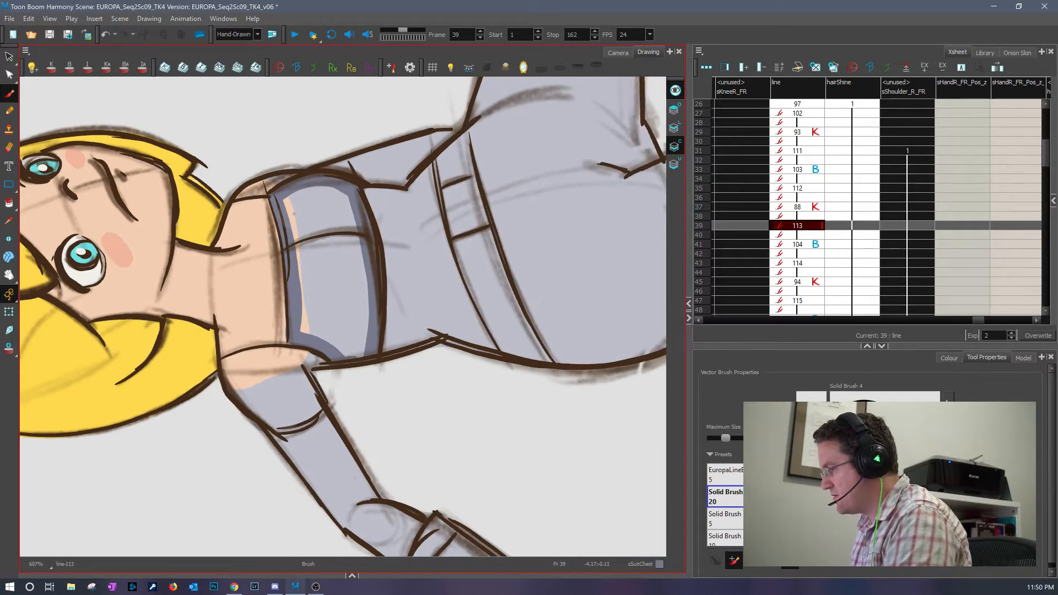
- Brush sSuitChest over the whole belt of drawing 113 at frame 39, checking it against drawing 88
mouse_move(438, 160)
left_mouse_down()
mouse_move(466, 133)
mouse_move(478, 214)
left_mouse_up()
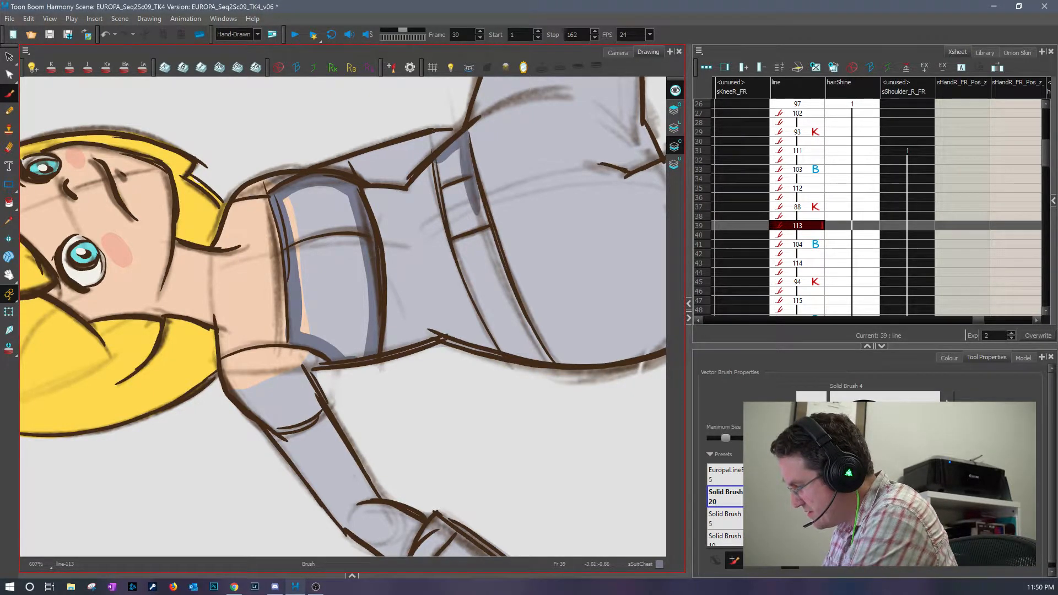
left_click(818, 207)
mouse_move(450, 169)
left_mouse_down()
mouse_move(453, 218)
mouse_move(489, 313)
mouse_move(539, 396)
mouse_move(468, 177)
mouse_move(512, 312)
mouse_move(553, 376)
mouse_move(464, 211)
mouse_move(493, 302)
mouse_move(550, 396)
left_mouse_up()
left_click(808, 226)
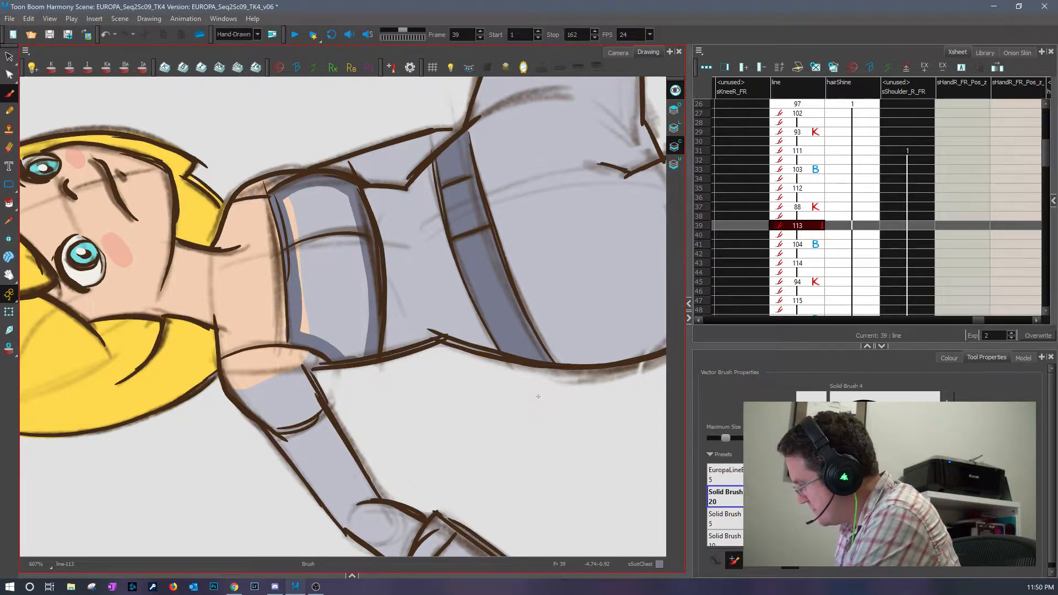
- Brush sSuitChest along both long edges of the belt in drawing 104 at frame 41
left_click(817, 246)
mouse_move(396, 140)
left_mouse_down()
mouse_move(420, 123)
mouse_move(450, 240)
mouse_move(524, 383)
left_mouse_up()
mouse_move(396, 138)
left_mouse_down()
mouse_move(425, 245)
mouse_move(482, 372)
mouse_move(515, 383)
left_mouse_up()
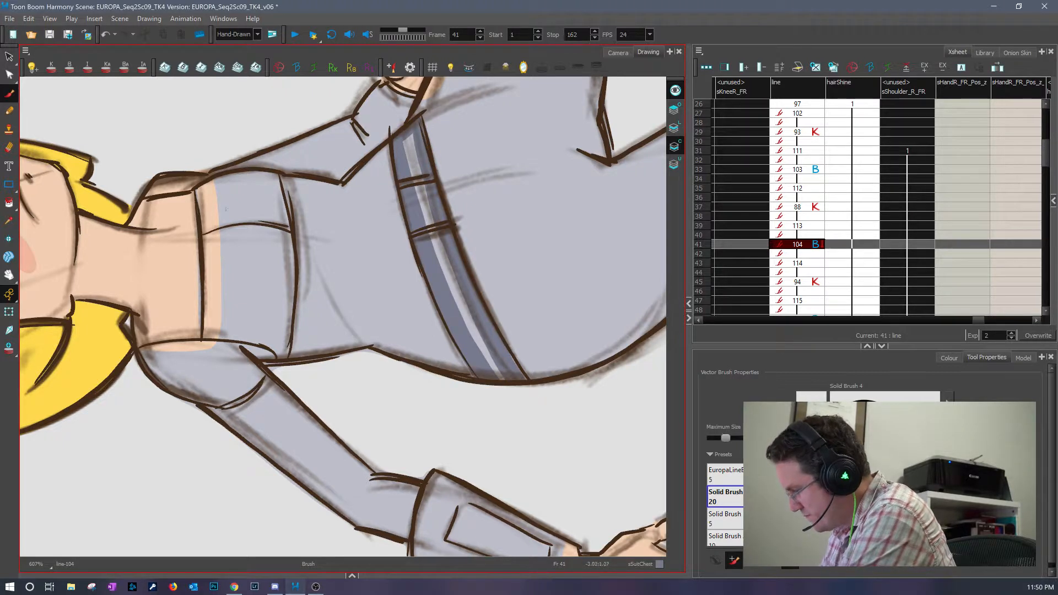
- Brush sSuitChest around the inner edges of the chest band in drawing 104 at frame 41
left_click_drag(199, 194, 212, 330)
left_click_drag(273, 195, 279, 363)
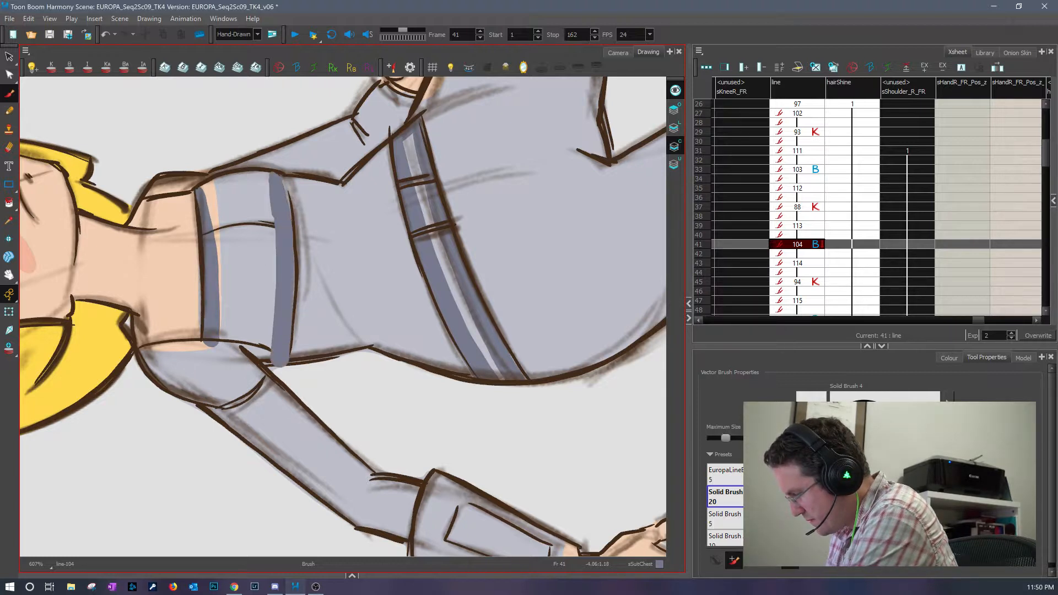
left_click_drag(213, 343, 275, 365)
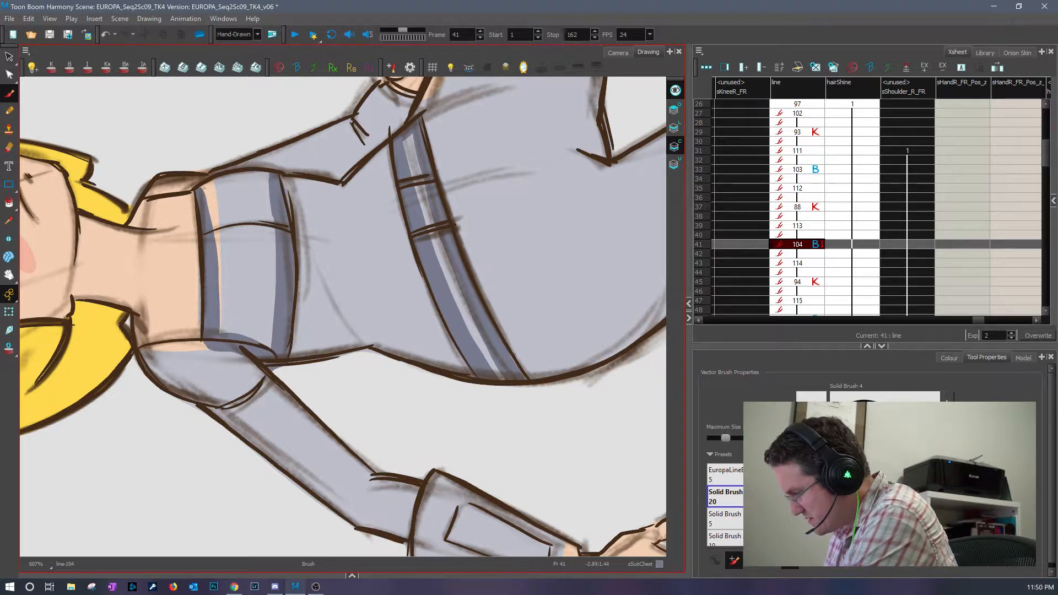
mouse_move(208, 193)
left_mouse_down()
mouse_move(235, 177)
mouse_move(280, 180)
mouse_move(283, 190)
left_mouse_up()
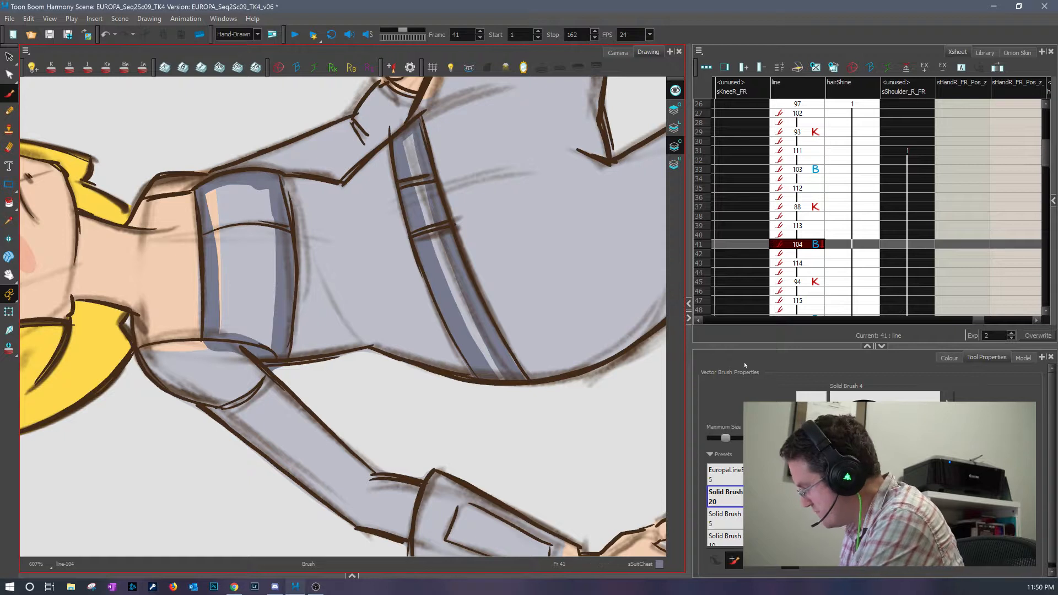
- Brush sSkin along the neckline just above the chest band in drawing 104
left_click(949, 358)
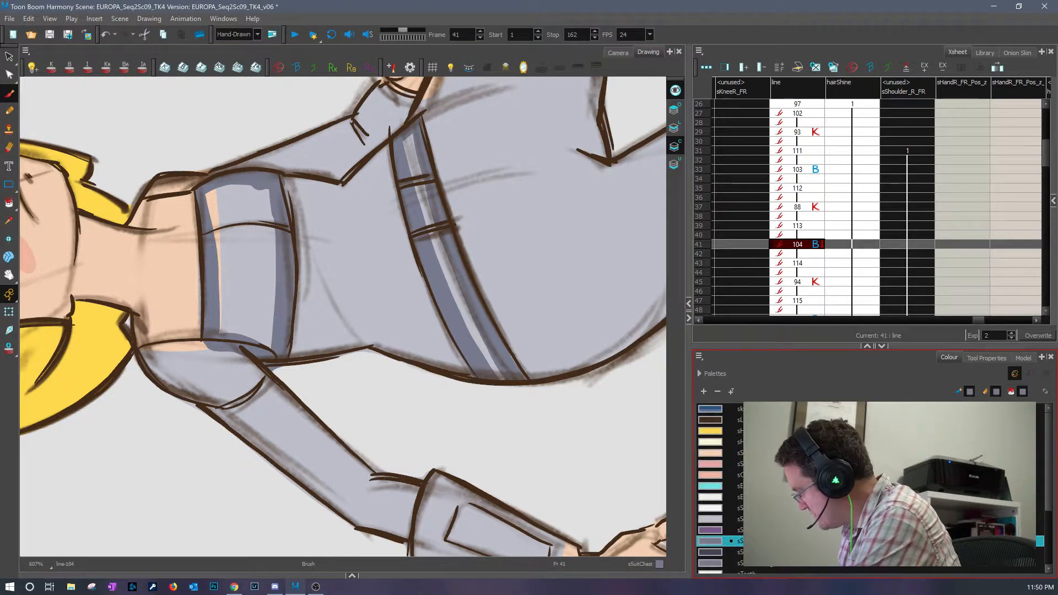
left_click(719, 453)
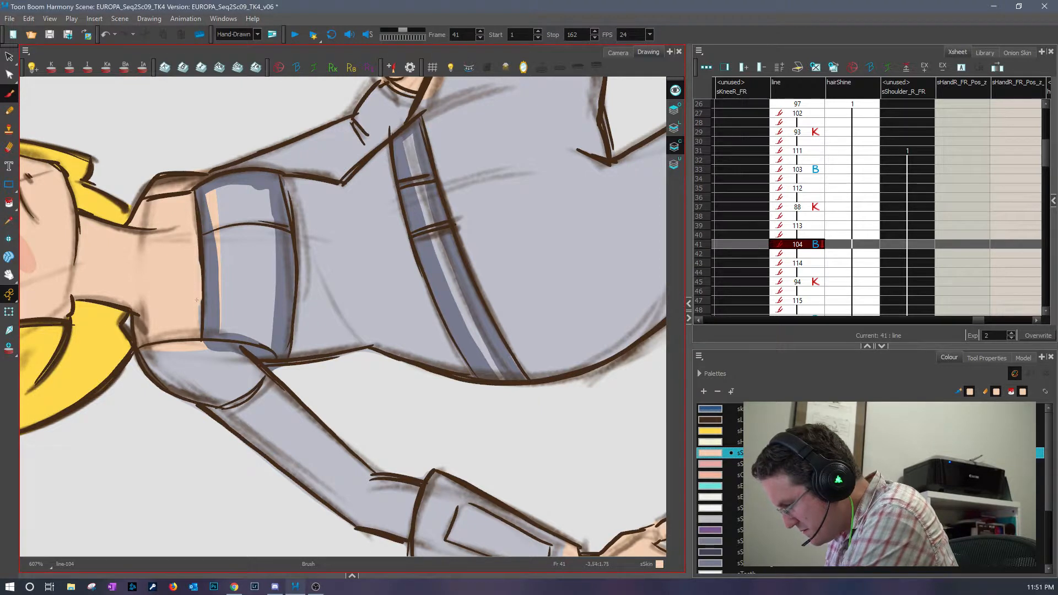
left_click_drag(196, 335, 197, 234)
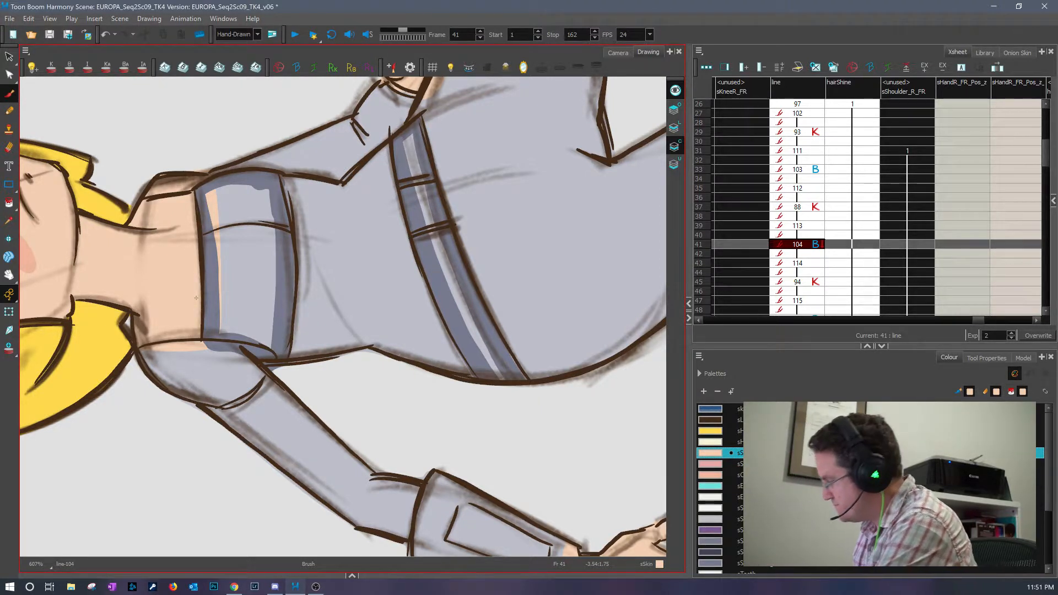
- Switch back to sSuitChest and brush it around the inner edges of the chest band in drawing 114 at frame 43
left_click(720, 541)
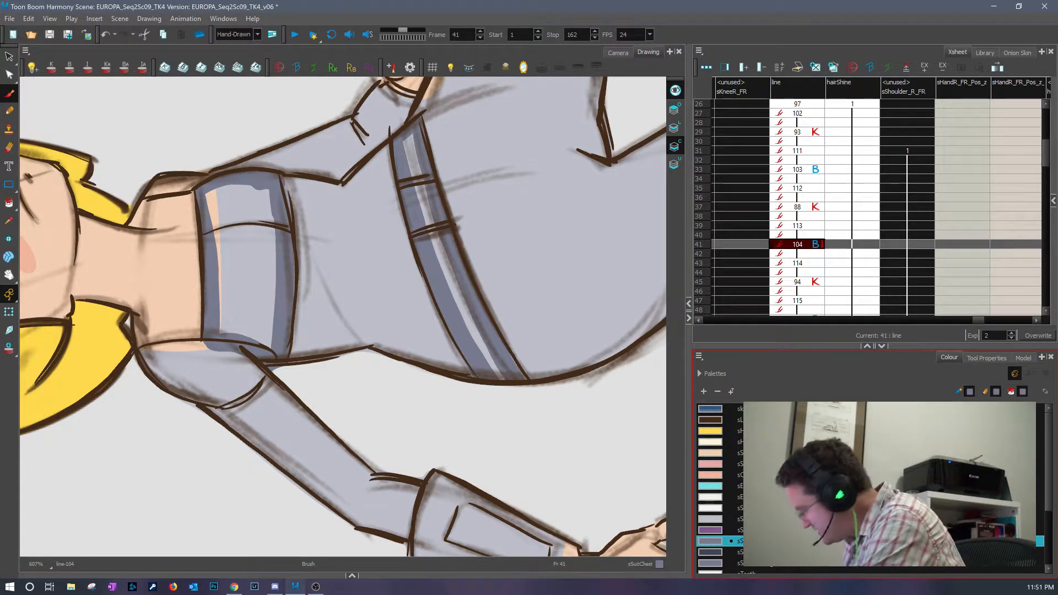
key("comma")
key("period")
key("period")
key("period")
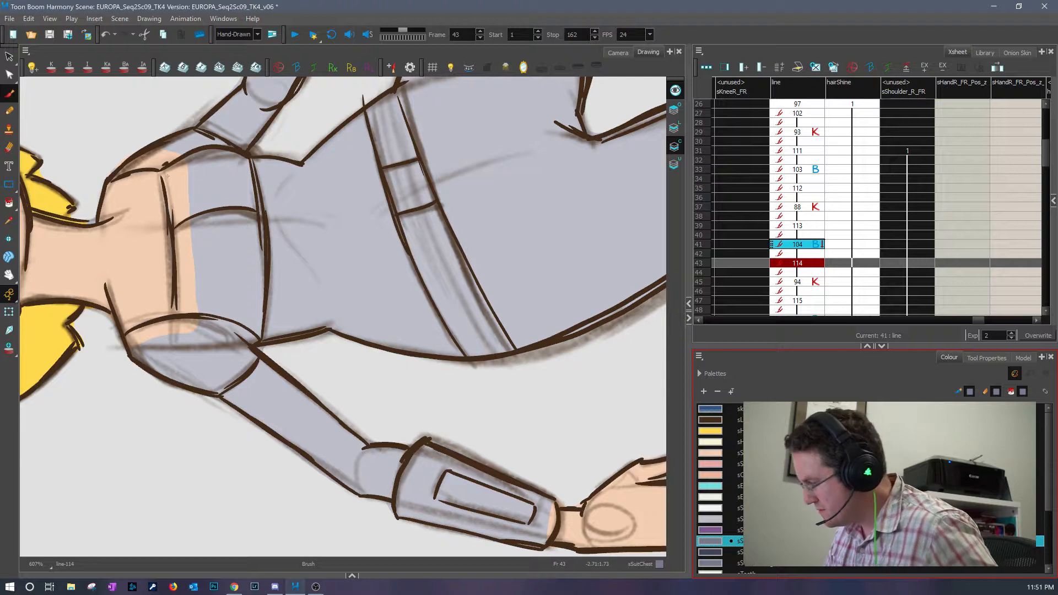
left_click(163, 173)
left_click_drag(164, 172, 182, 326)
mouse_move(242, 157)
left_mouse_down()
mouse_move(250, 341)
mouse_move(211, 316)
mouse_move(179, 317)
left_mouse_up()
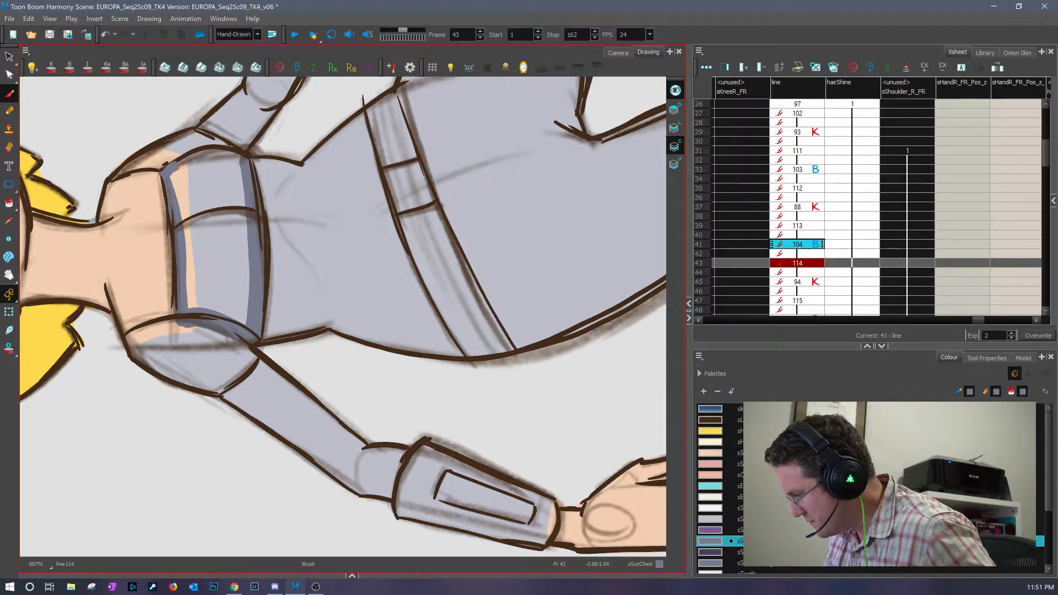
left_click_drag(212, 153, 246, 161)
- Brush sSuitChest along both long edges of the belt in drawing 114 at frame 43
mouse_move(370, 98)
left_mouse_down()
mouse_move(431, 273)
mouse_move(496, 394)
left_mouse_up()
mouse_move(386, 91)
left_mouse_down()
mouse_move(447, 248)
mouse_move(527, 383)
left_mouse_up()
- Brush sSuitChest along both long edges of the belt in drawing 94 at frame 45
key("g")
left_click_drag(380, 240, 407, 379)
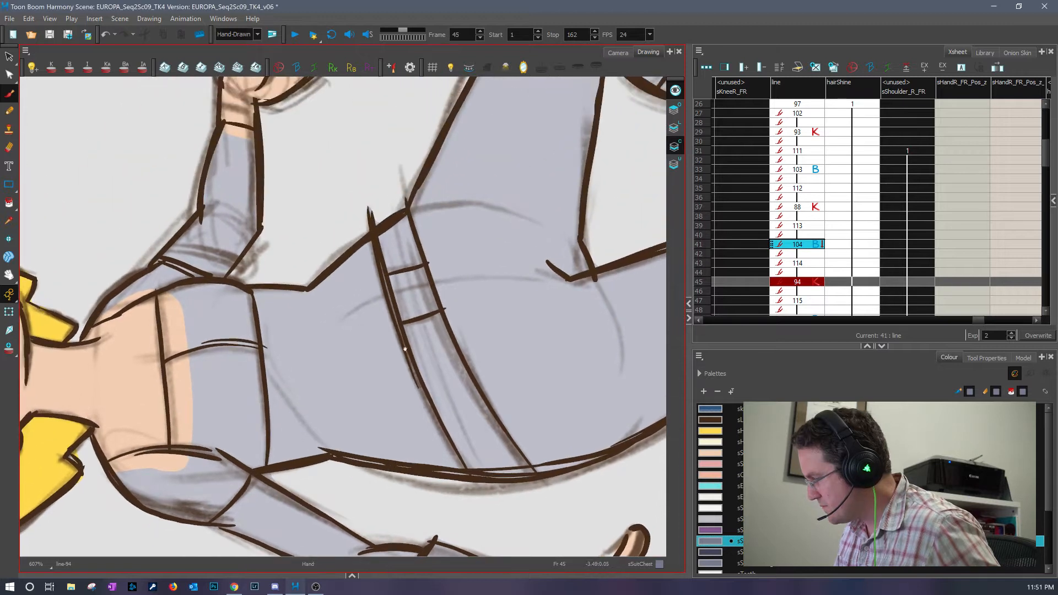
mouse_move(381, 205)
left_mouse_down()
mouse_move(433, 374)
mouse_move(496, 504)
mouse_move(411, 237)
mouse_move(463, 381)
mouse_move(529, 476)
left_mouse_up()
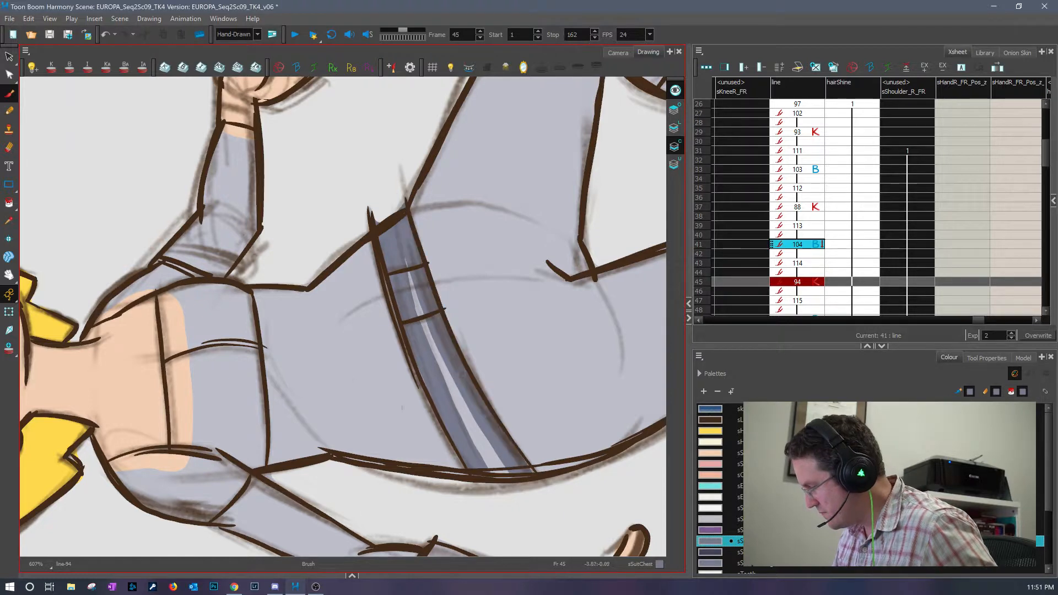
- Brush sSuitChest around the inner edges of the chest band in drawing 94
left_click_drag(163, 314, 182, 466)
mouse_move(243, 281)
left_mouse_down()
mouse_move(262, 466)
mouse_move(186, 452)
left_mouse_up()
mouse_move(165, 297)
left_mouse_down()
mouse_move(414, 245)
mouse_move(430, 255)
left_mouse_up()
- Brush sSuitChest around the inner edges of the chest band and along both belt edges in drawing 115 at frame 47
key(".")
key(".")
mouse_move(297, 237)
left_mouse_down()
mouse_move(345, 222)
mouse_move(383, 230)
mouse_move(398, 271)
mouse_move(396, 409)
mouse_move(307, 397)
mouse_move(299, 238)
left_mouse_up()
left_click_drag(310, 336, 308, 303)
left_click_drag(485, 220, 300, 229)
mouse_move(325, 161)
left_mouse_down()
mouse_move(411, 408)
mouse_move(450, 461)
mouse_move(351, 159)
mouse_move(428, 357)
mouse_move(498, 455)
left_mouse_up()
key("ctrl+z")
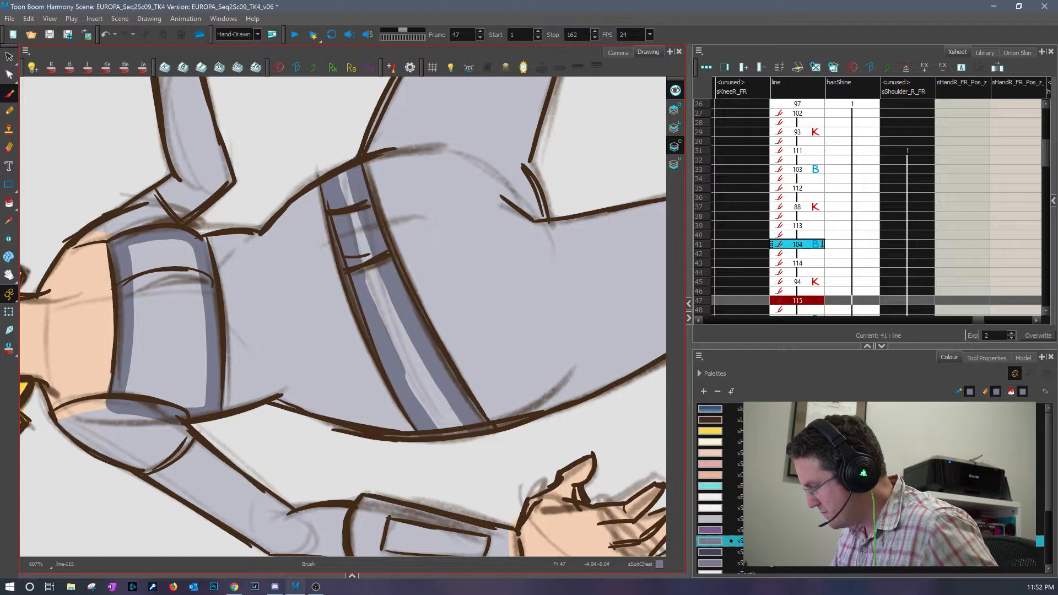
- Fill the unpainted interiors of the belt and chest band in drawing 115 with sSuitChest using the Paint tool
key("period")
key("period")
key("comma")
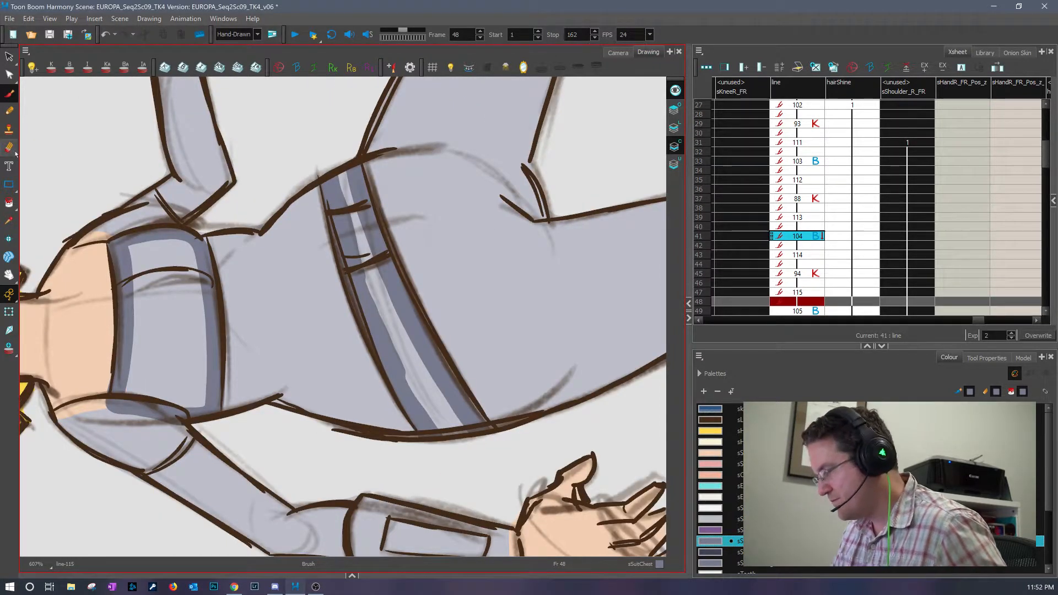
left_click(9, 202)
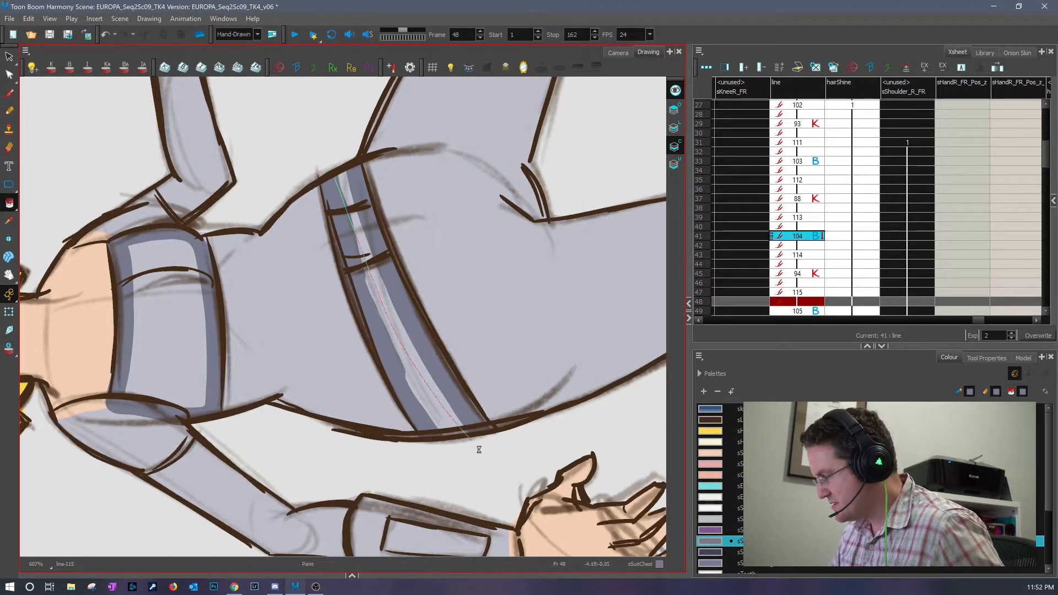
left_click(372, 262)
left_click(209, 346)
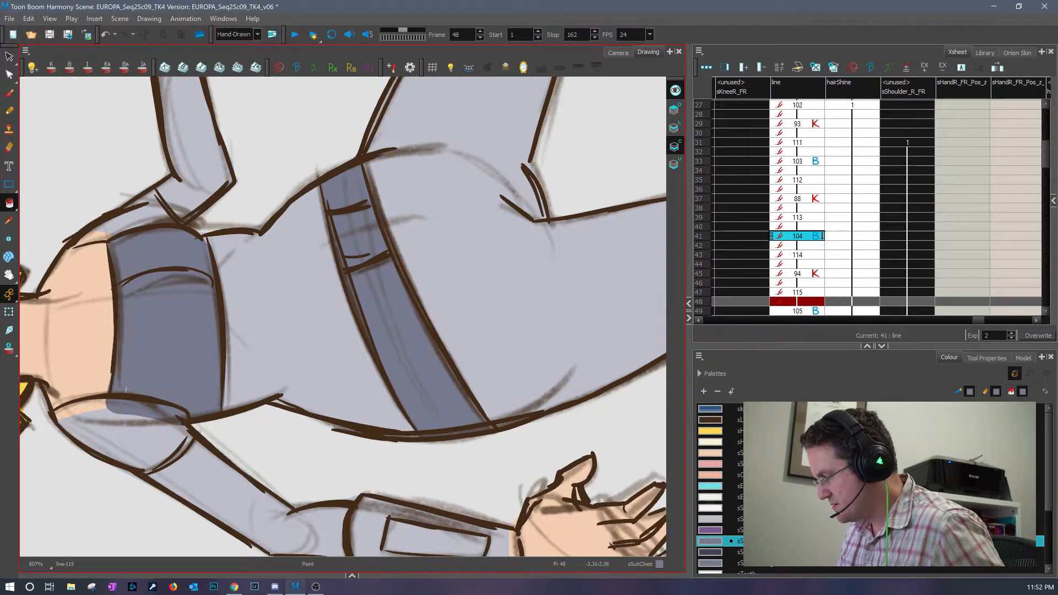
- Fill the unpainted interior of the belt in drawing 94 with sSuitChest at frame 46
key("comma")
key("comma")
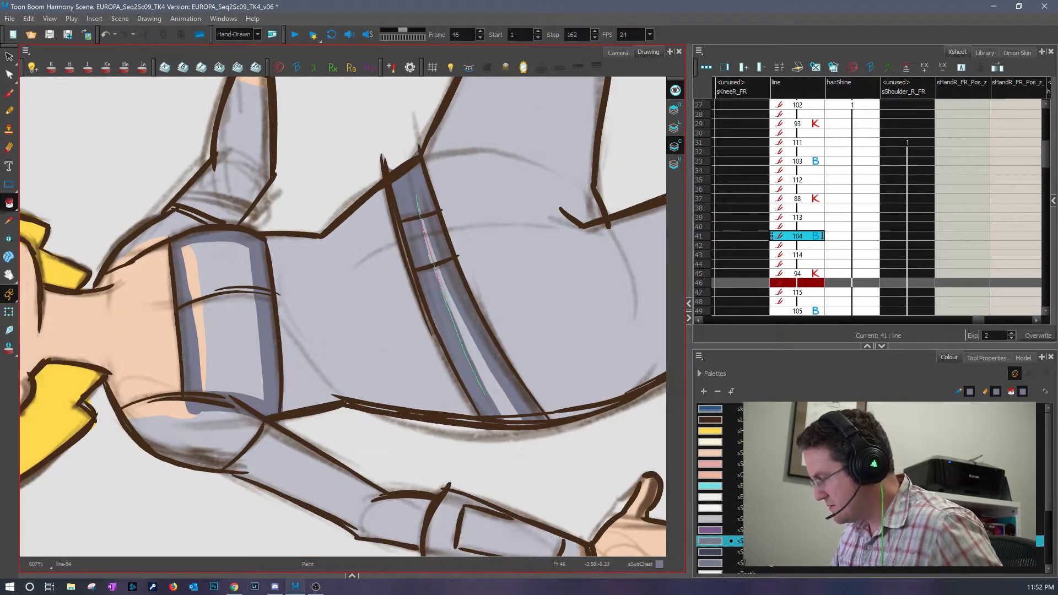
left_click(516, 399)
left_click(106, 34)
left_click_drag(417, 222, 478, 381)
left_click_drag(741, 293, 217, 324)
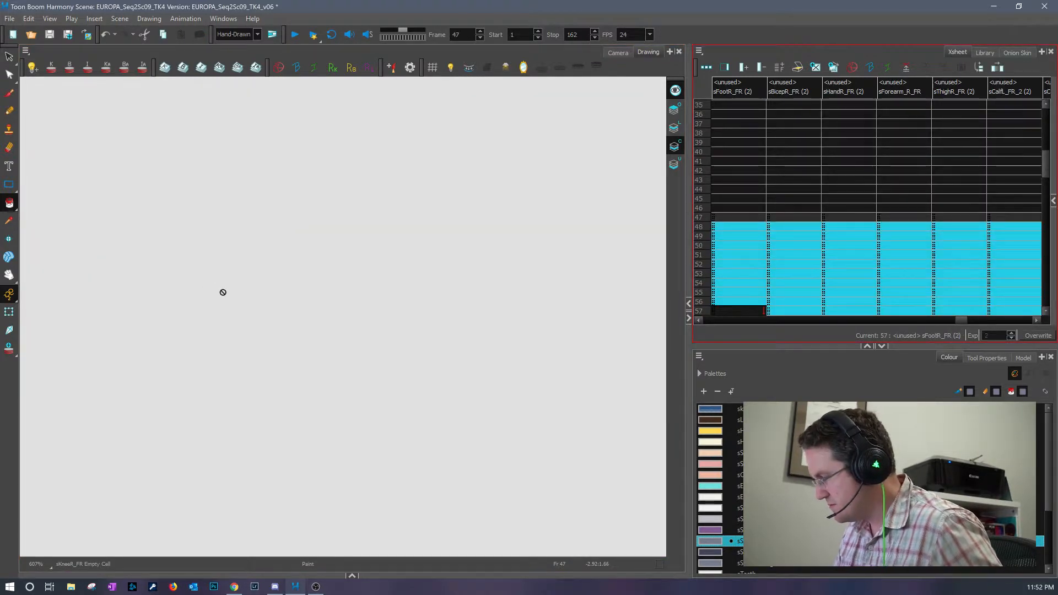
left_click_drag(961, 320, 976, 317)
left_click(853, 219)
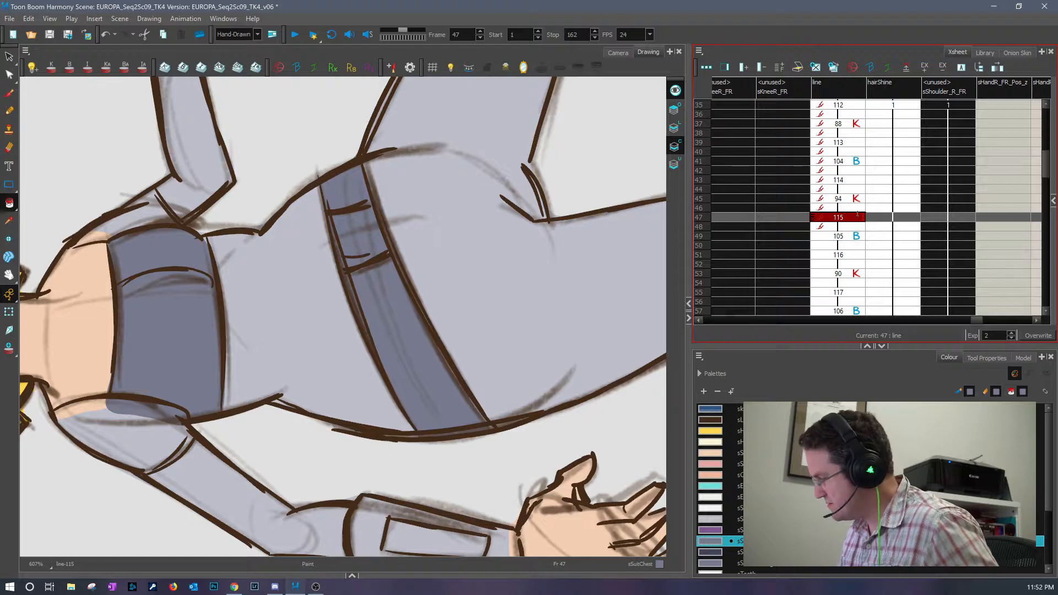
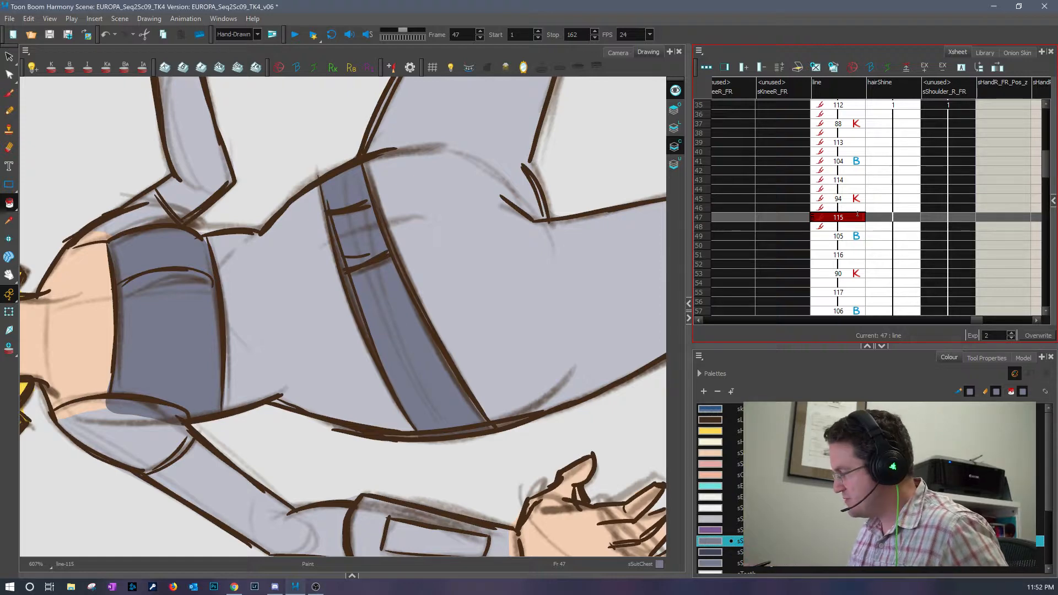
left_click(904, 217)
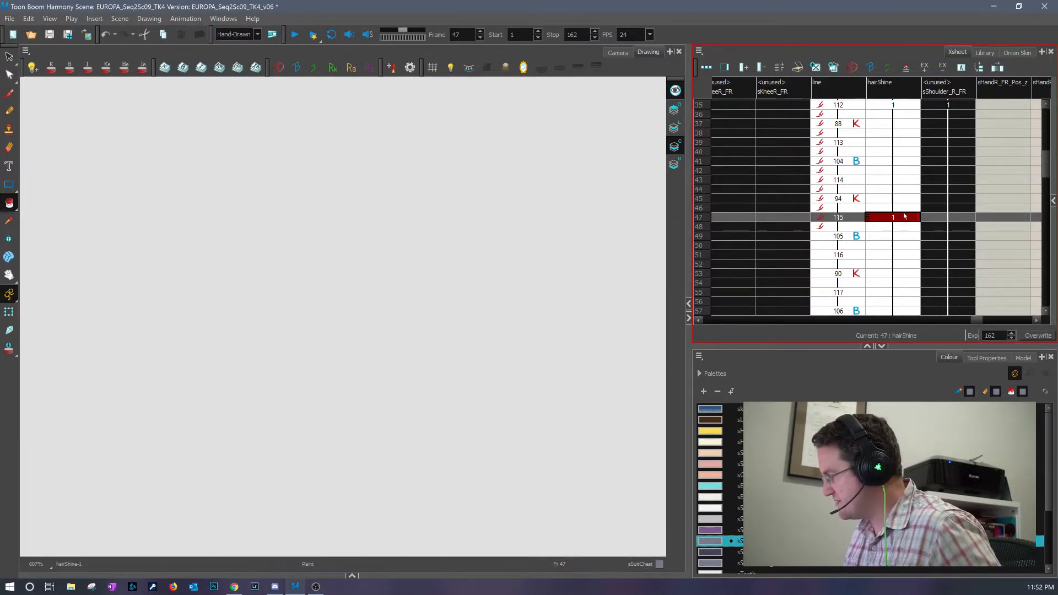
left_click(853, 218)
- Fill the interior of the chest band in drawing 94 with sSuitChest
key("comma")
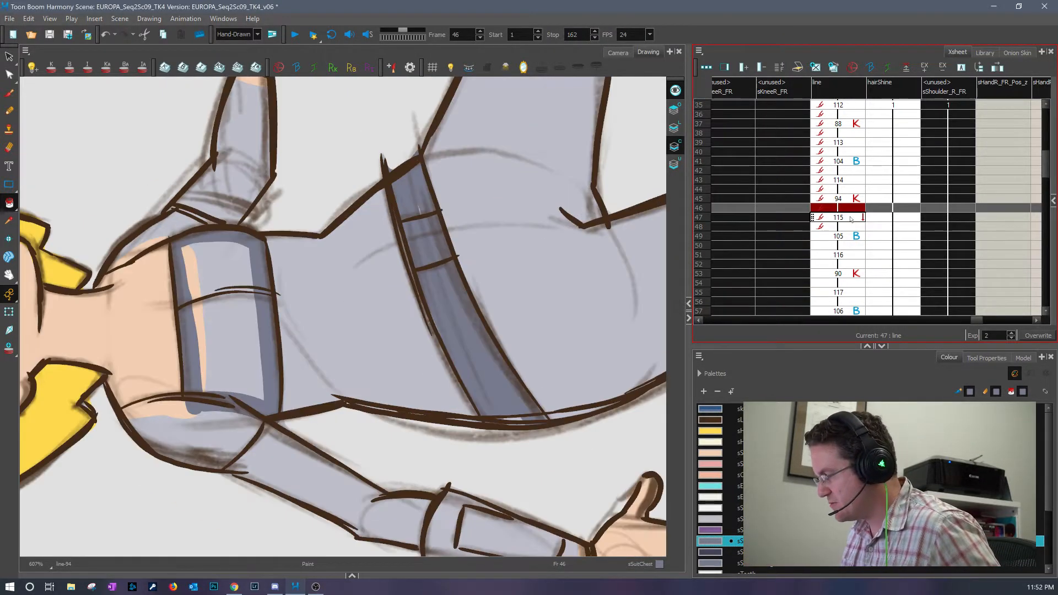
mouse_move(198, 241)
left_mouse_down()
mouse_move(185, 254)
mouse_move(204, 387)
mouse_move(227, 250)
left_mouse_up()
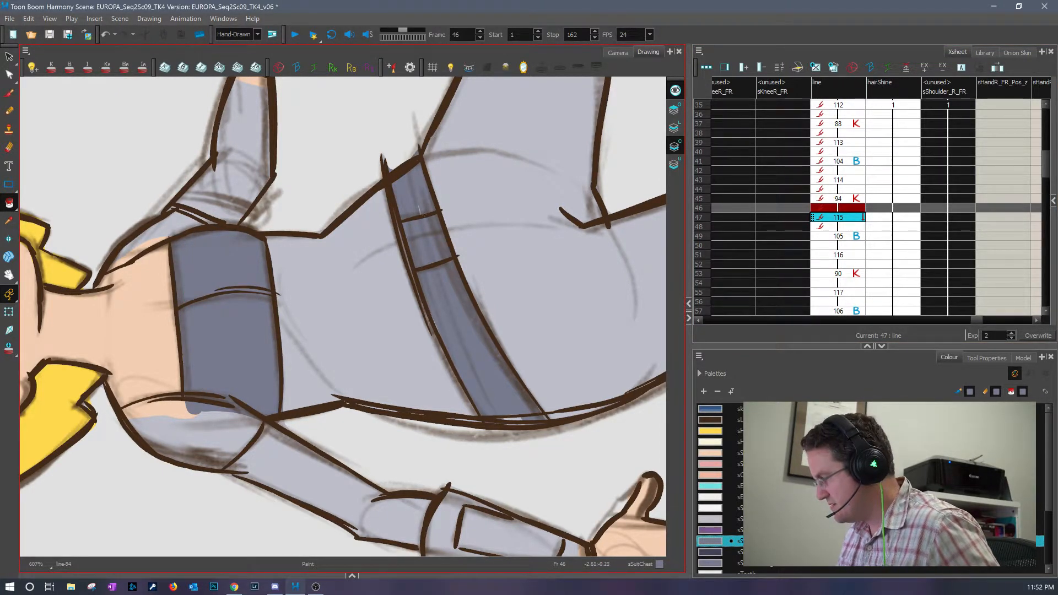
- Fill the interiors of the chest band and belt in drawing 114 with sSuitChest at frame 44
key("comma")
key("comma")
mouse_move(216, 270)
left_mouse_down()
mouse_move(245, 400)
mouse_move(298, 393)
mouse_move(291, 297)
mouse_move(273, 253)
left_mouse_up()
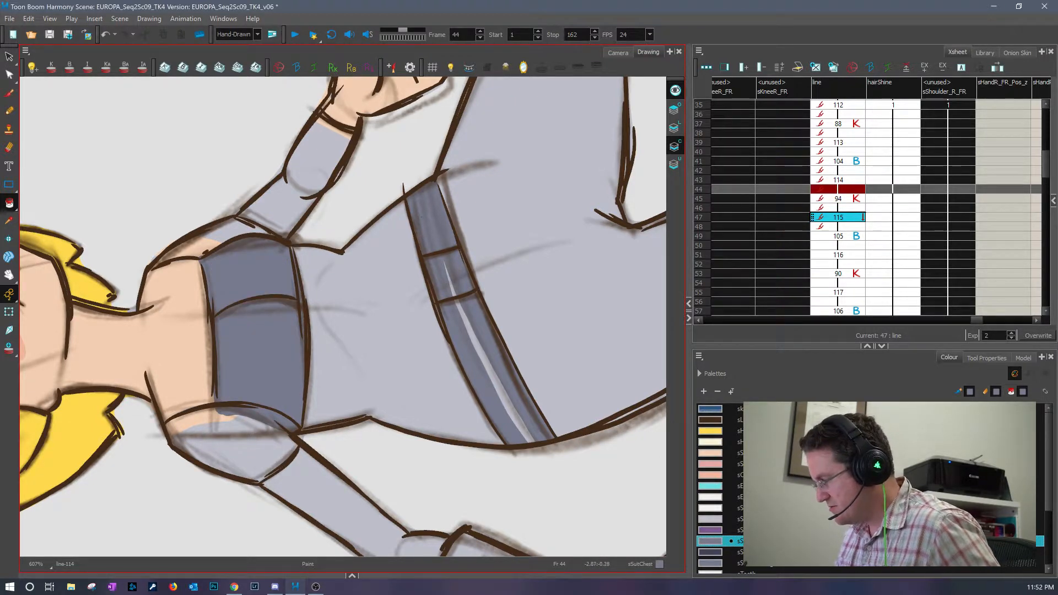
mouse_move(465, 334)
left_mouse_down()
mouse_move(524, 431)
mouse_move(430, 219)
left_mouse_up()
- Fill the interiors of the chest band and belt in drawing 104 with sSuitChest at frame 42
key("period")
key("comma")
key("comma")
key("comma")
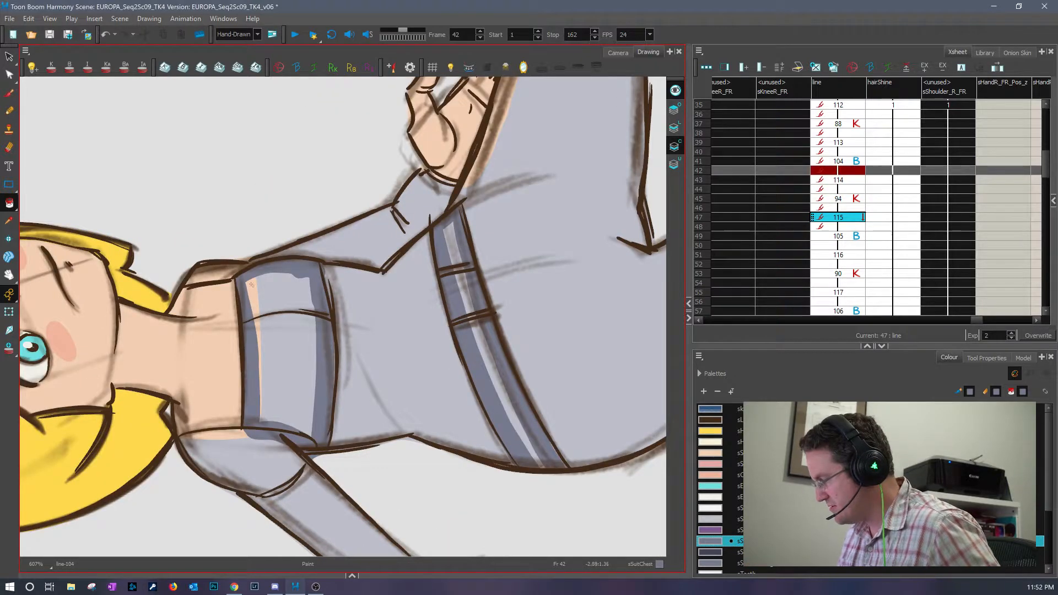
mouse_move(246, 279)
left_mouse_down()
mouse_move(255, 378)
mouse_move(278, 430)
mouse_move(316, 397)
mouse_move(310, 284)
left_mouse_up()
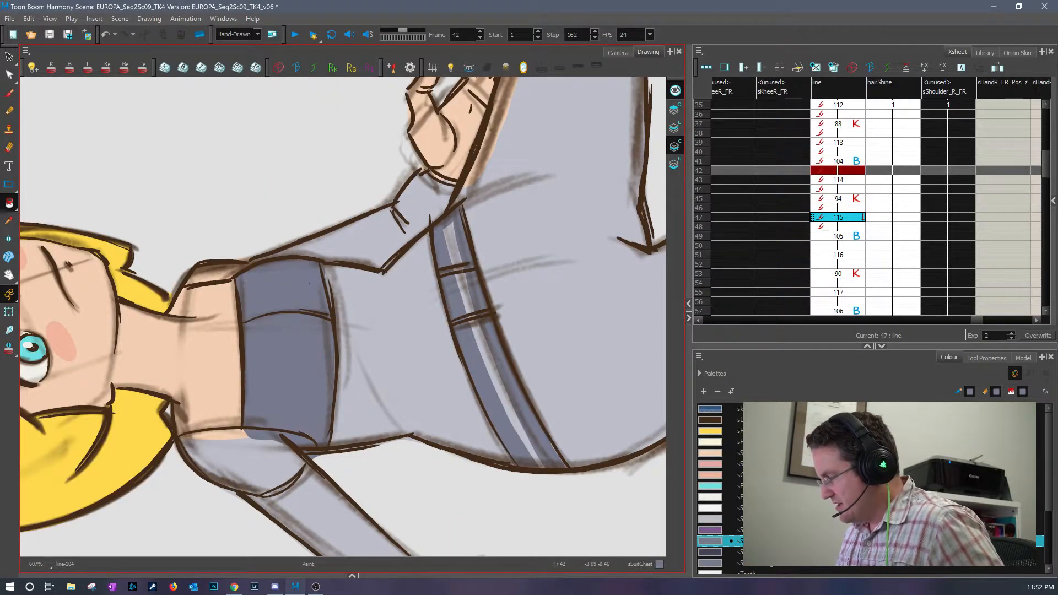
mouse_move(453, 253)
left_mouse_down()
mouse_move(511, 395)
mouse_move(530, 397)
left_mouse_up()
- Fill the interior of the chest band in drawing 113 with sSuitChest at frame 40
key("comma")
key("comma")
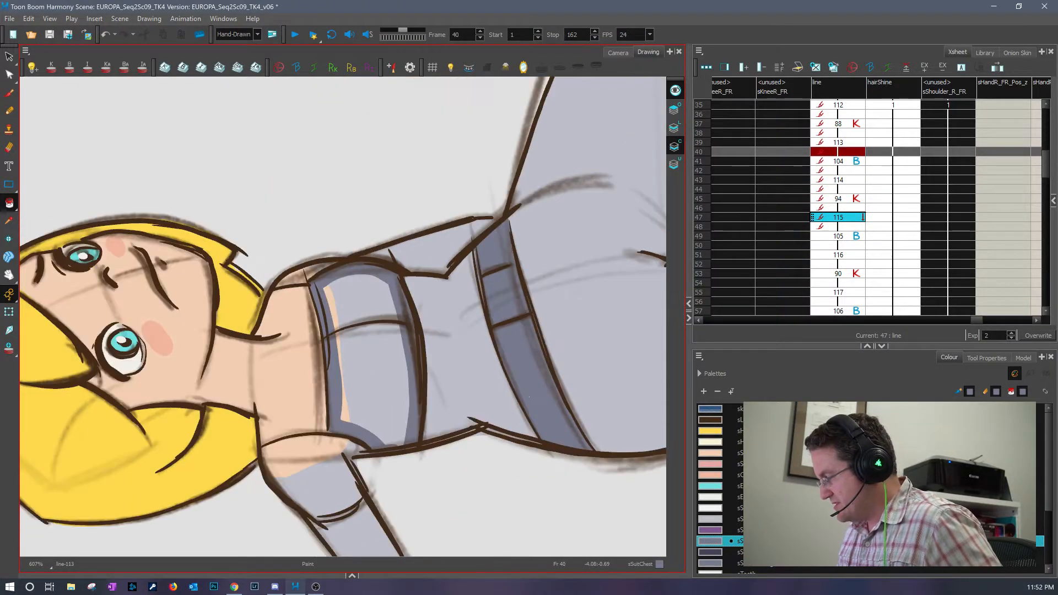
mouse_move(398, 440)
left_mouse_down()
mouse_move(403, 293)
mouse_move(330, 280)
mouse_move(323, 413)
mouse_move(376, 353)
mouse_move(336, 301)
left_mouse_up()
- Flip back through the earlier drawings to frame 26 and check the chest band and belt colouring on each one
key("comma")
key("comma")
key("comma")
key("comma")
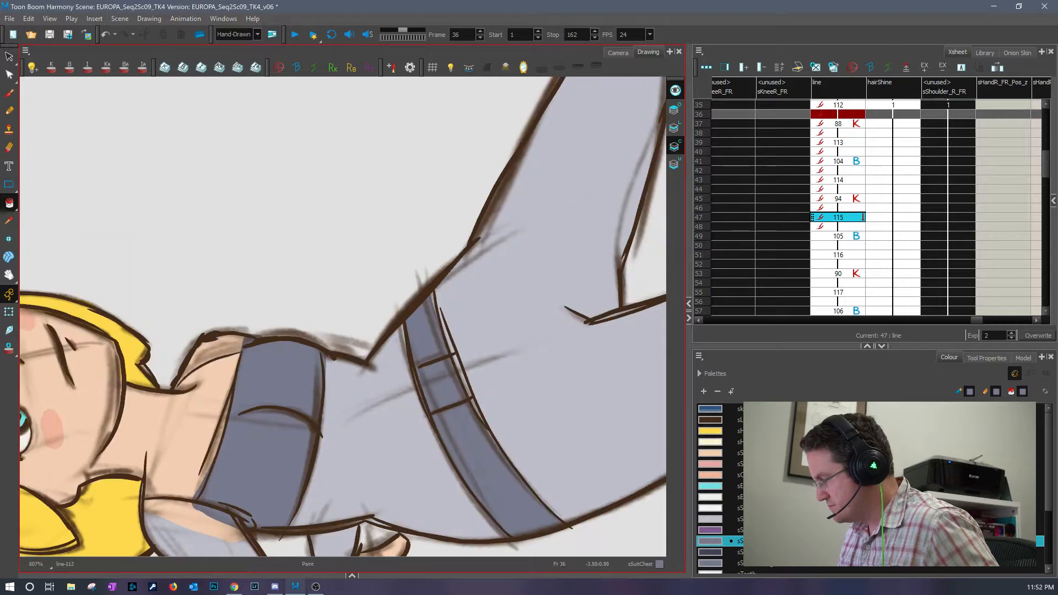
key("comma")
key("comma")
key("comma")
key("comma")
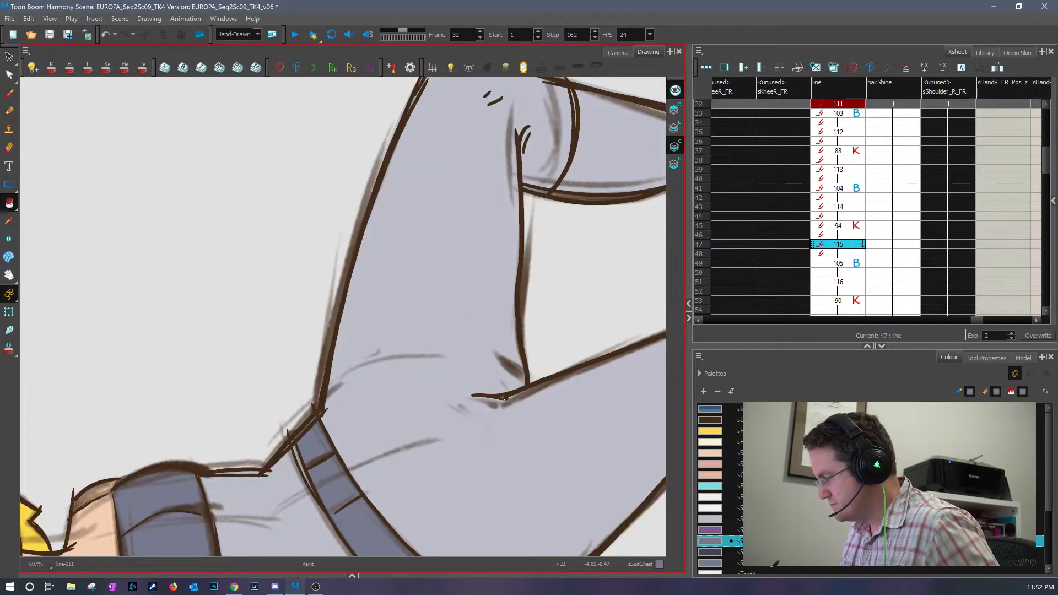
scroll(382, 404, "down", 3)
scroll(381, 404, "down", 3)
key("comma")
key("comma")
key("comma")
key("comma")
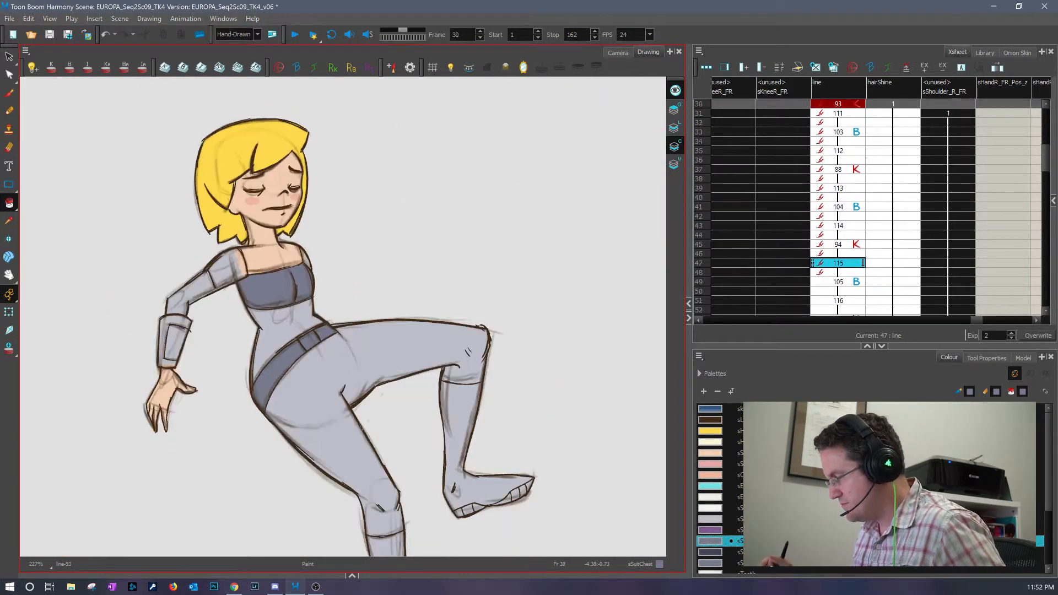
key("period")
key("period")
key("period")
key("period")
key("period")
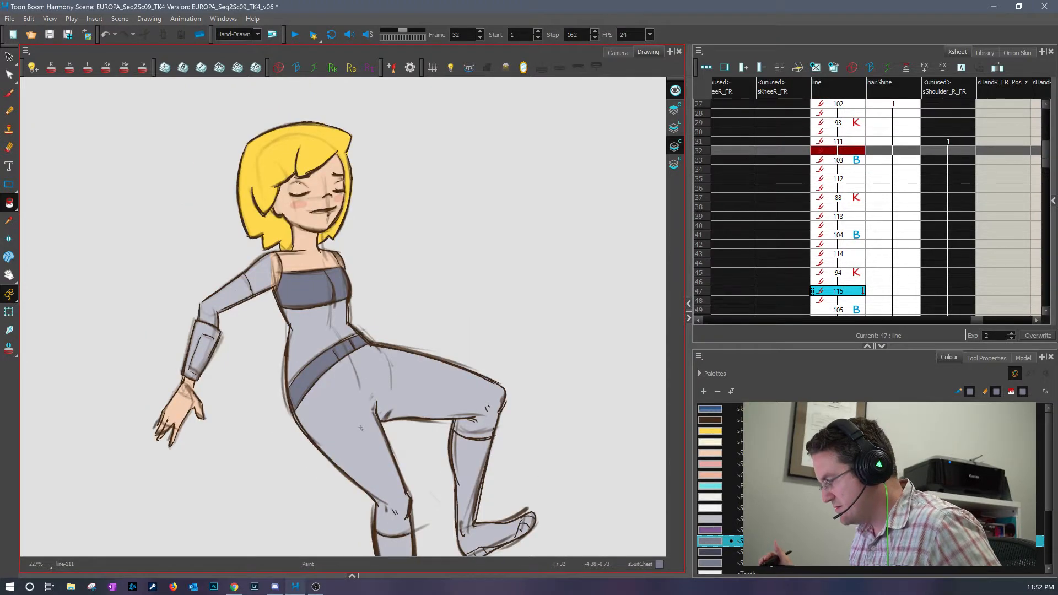
key("comma")
key("comma")
key("comma")
key("comma")
key("comma")
key("comma")
key("comma")
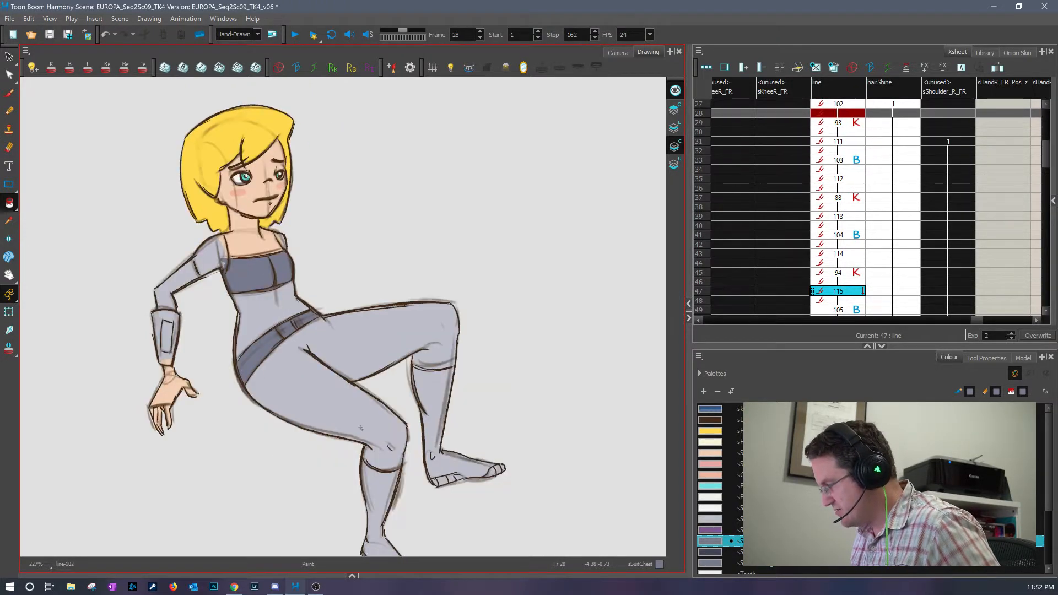
key("comma")
key("comma")
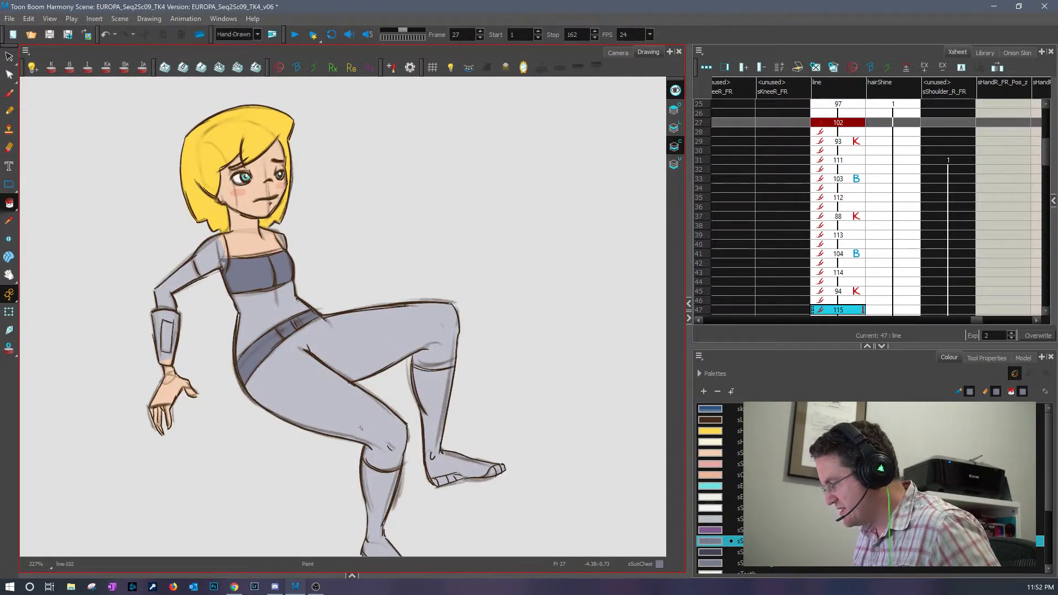
key("period")
key("period")
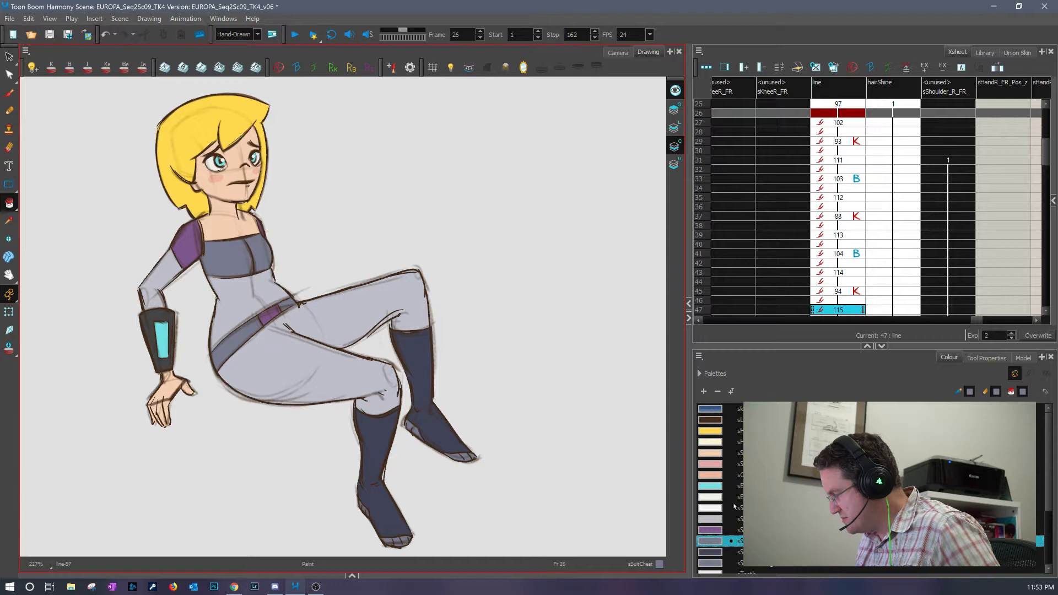
left_click(711, 520)
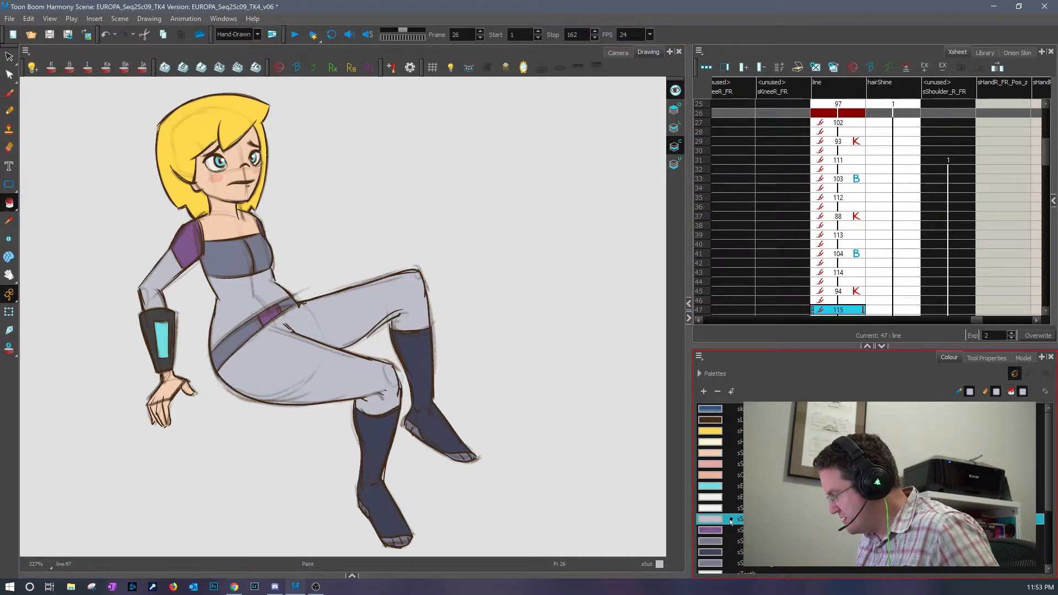
double_click(718, 520)
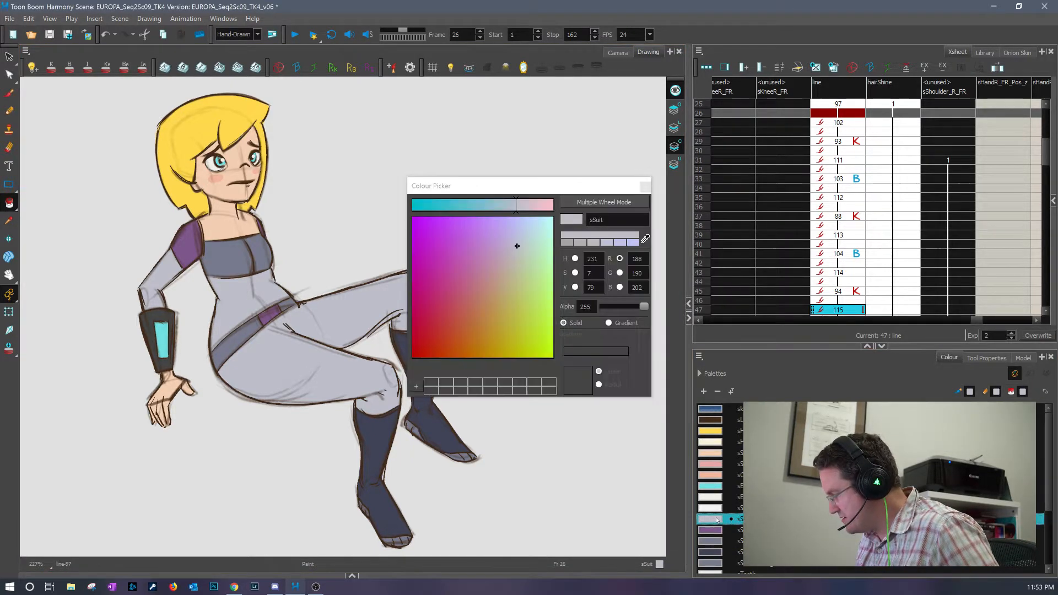
left_click(645, 188)
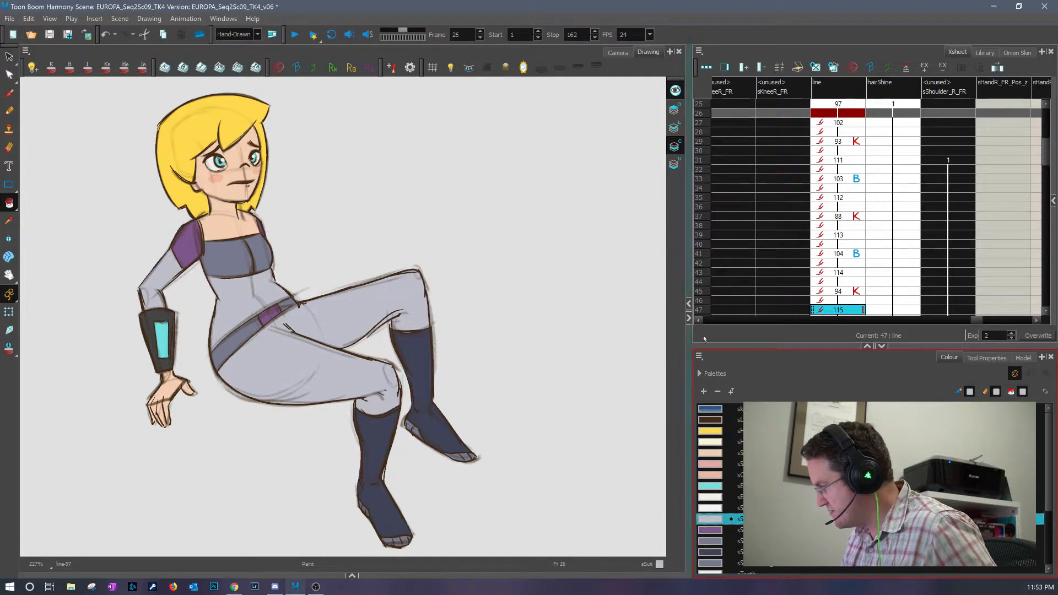
double_click(711, 521)
left_click(645, 187)
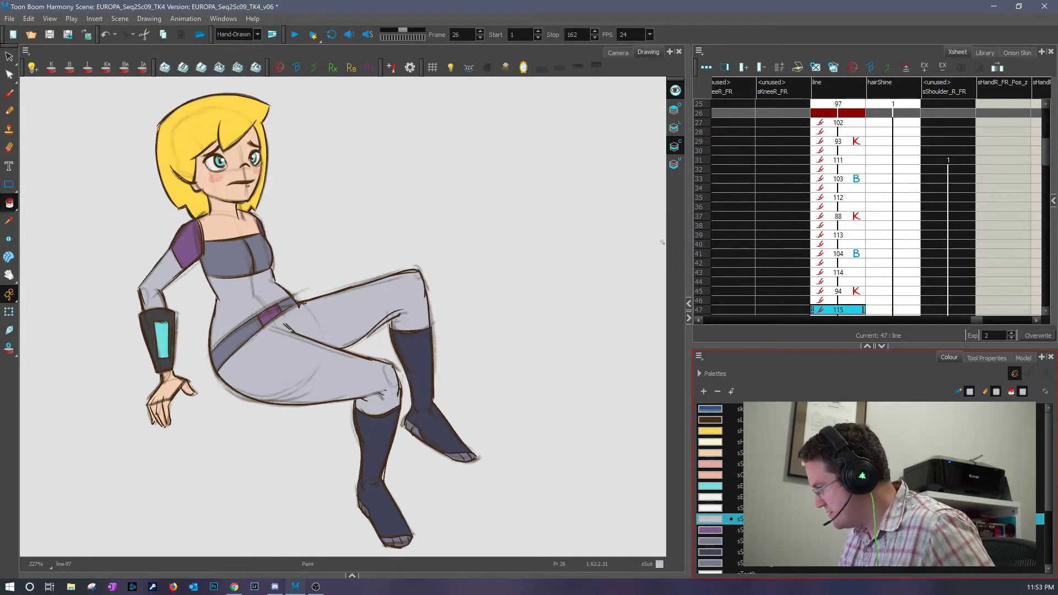
- Protect the sSuit colour swatch in the palette
right_click(715, 523)
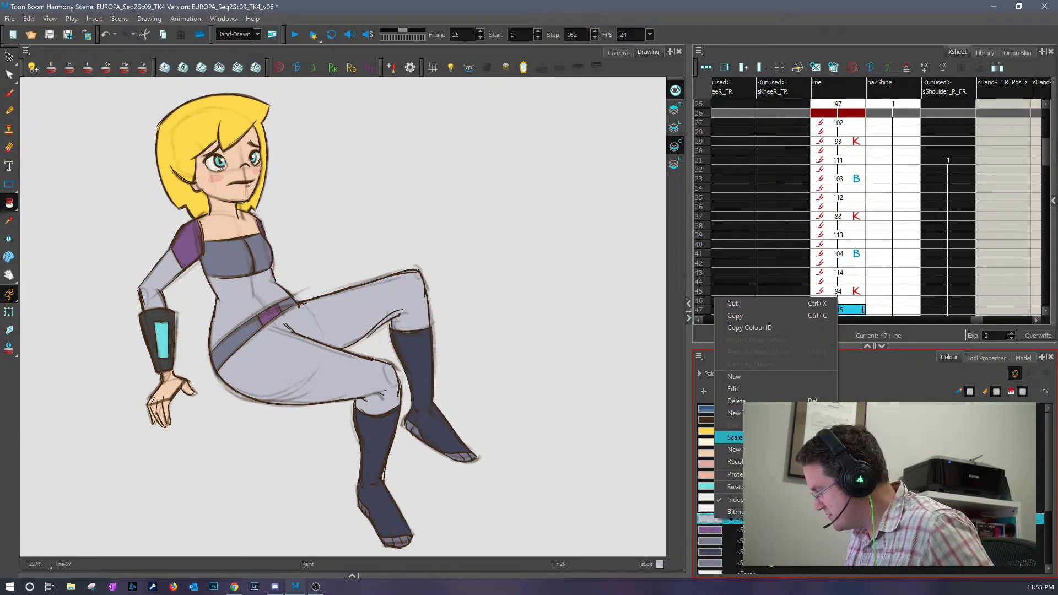
left_click(742, 475)
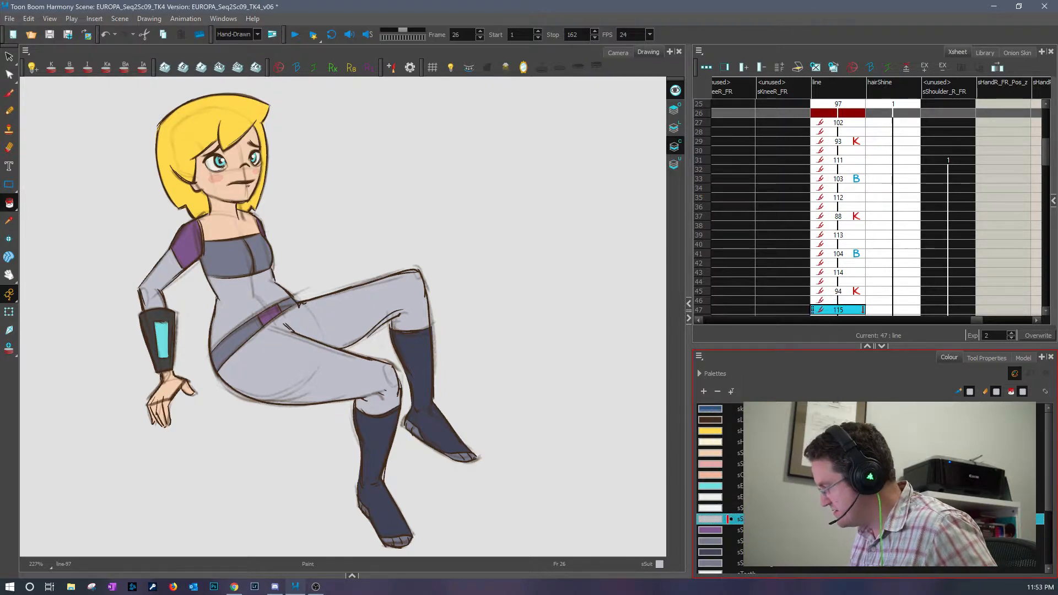
- Switch to sSuitTint and brush the belt buckle in drawing 102 at frame 27
left_click(713, 531)
key("period")
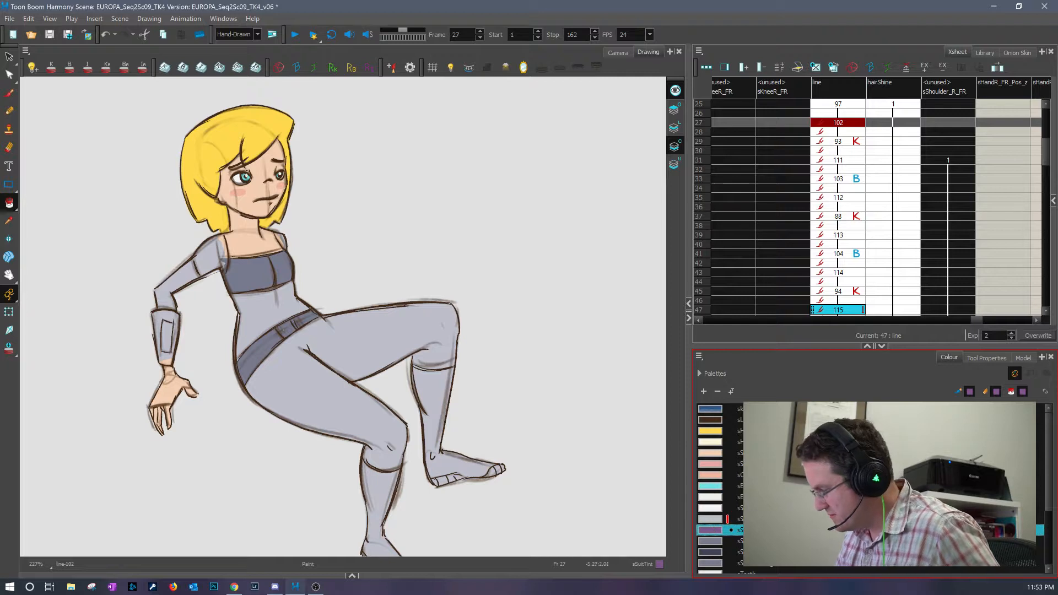
key("alt+b")
left_click_drag(282, 330, 289, 338)
key("ctrl+z")
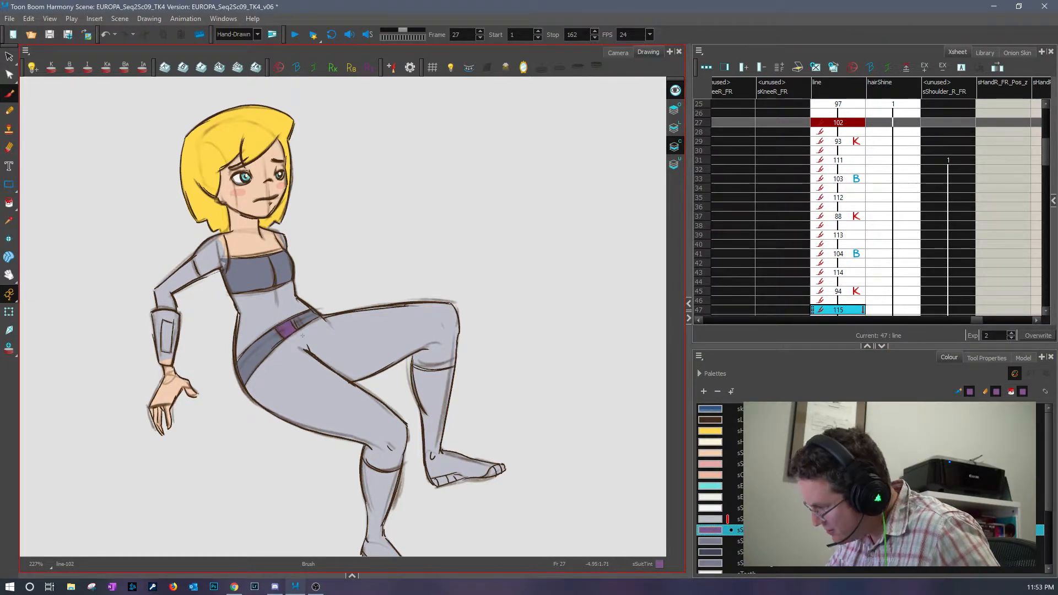
- Brush sSuitTint over the belt buckle in drawing 93 at frame 29
left_click_drag(396, 313, 511, 232)
key("period")
key("period")
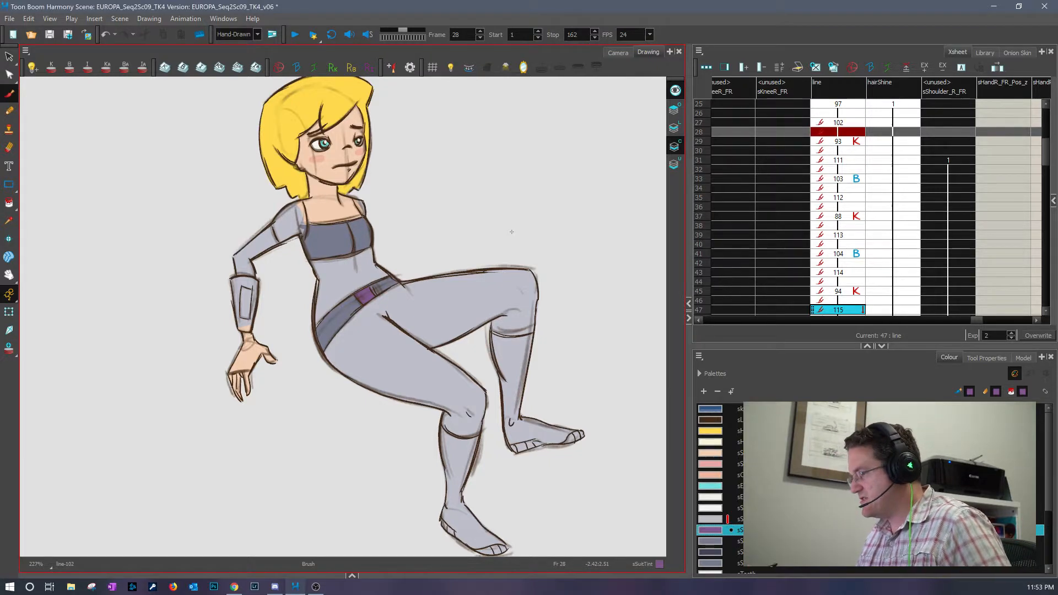
mouse_move(376, 295)
left_mouse_down()
mouse_move(391, 315)
mouse_move(395, 307)
left_mouse_up()
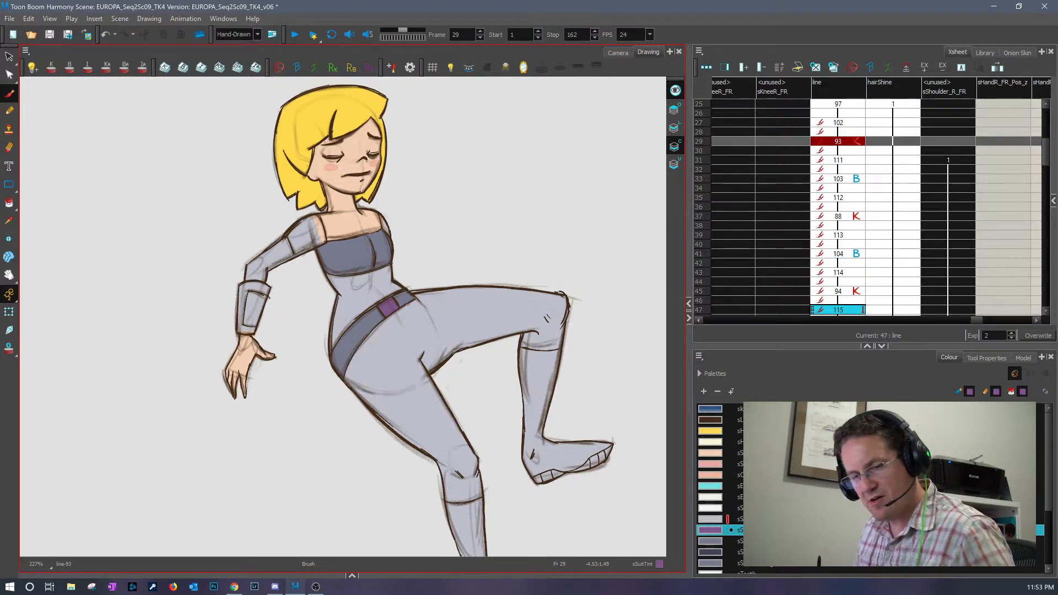
key("1")
key("2")
key("2")
key("2")
key("2")
key("2")
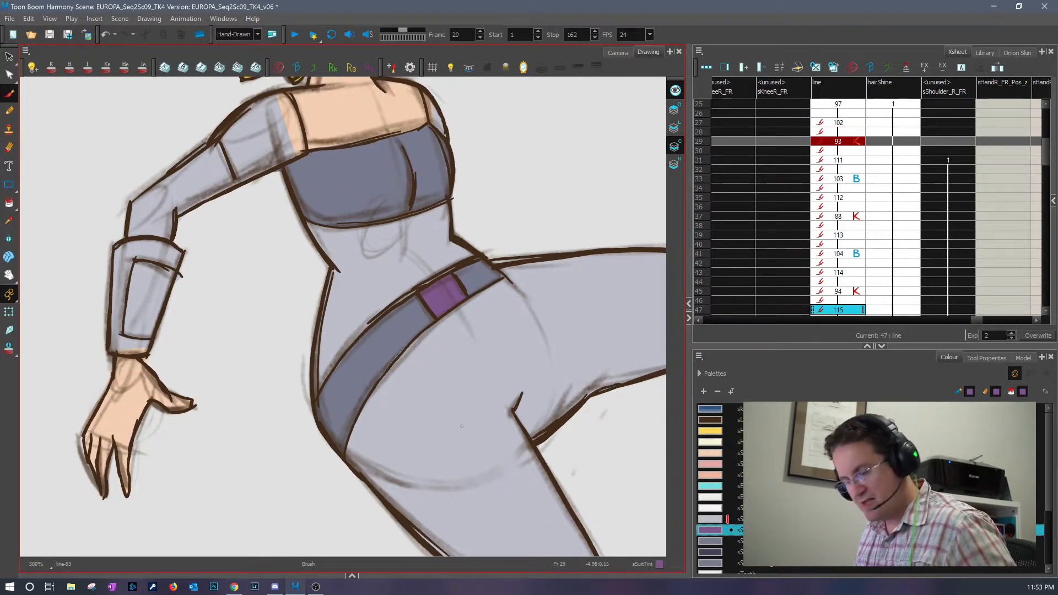
- Brush sSuitTint over the belt buckle in each drawing from frame 31 to frame 37
key("period")
key("period")
mouse_move(488, 295)
left_mouse_down()
mouse_move(518, 336)
mouse_move(497, 285)
mouse_move(532, 331)
mouse_move(546, 325)
mouse_move(578, 375)
mouse_move(590, 331)
left_mouse_up()
key("period")
key("period")
key("period")
key("period")
mouse_move(407, 270)
left_mouse_down()
mouse_move(432, 331)
mouse_move(457, 328)
mouse_move(479, 388)
mouse_move(481, 331)
mouse_move(484, 339)
left_mouse_up()
key("period")
key("period")
- Brush sSuitTint over the belt buckles in drawings 113, 104 and 114 at frames 39, 41 and 43
key("period")
key("period")
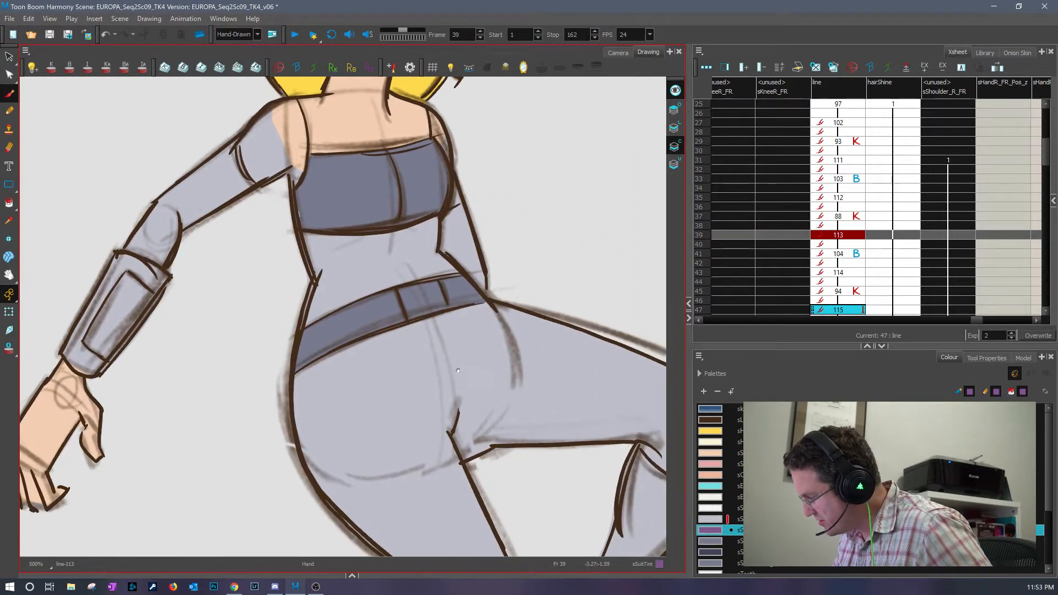
mouse_move(404, 274)
left_mouse_down()
mouse_move(422, 327)
mouse_move(419, 271)
mouse_move(399, 292)
mouse_move(436, 322)
mouse_move(430, 309)
left_mouse_up()
key("period")
key("period")
mouse_move(406, 239)
left_mouse_down()
mouse_move(427, 301)
mouse_move(438, 264)
left_mouse_up()
key("period")
key("period")
mouse_move(427, 226)
left_mouse_down()
mouse_move(436, 284)
mouse_move(421, 221)
mouse_move(454, 275)
left_mouse_up()
- Brush sSuitTint over the belt buckles in drawings 94 and 115 at frames 45 and 47
key("period")
key("period")
left_click_drag(449, 201, 474, 264)
key("period")
key("period")
mouse_move(416, 305)
left_mouse_down()
mouse_move(436, 352)
mouse_move(411, 312)
mouse_move(441, 287)
mouse_move(457, 331)
mouse_move(453, 274)
mouse_move(433, 311)
mouse_move(449, 287)
left_mouse_up()
key("period")
key("period")
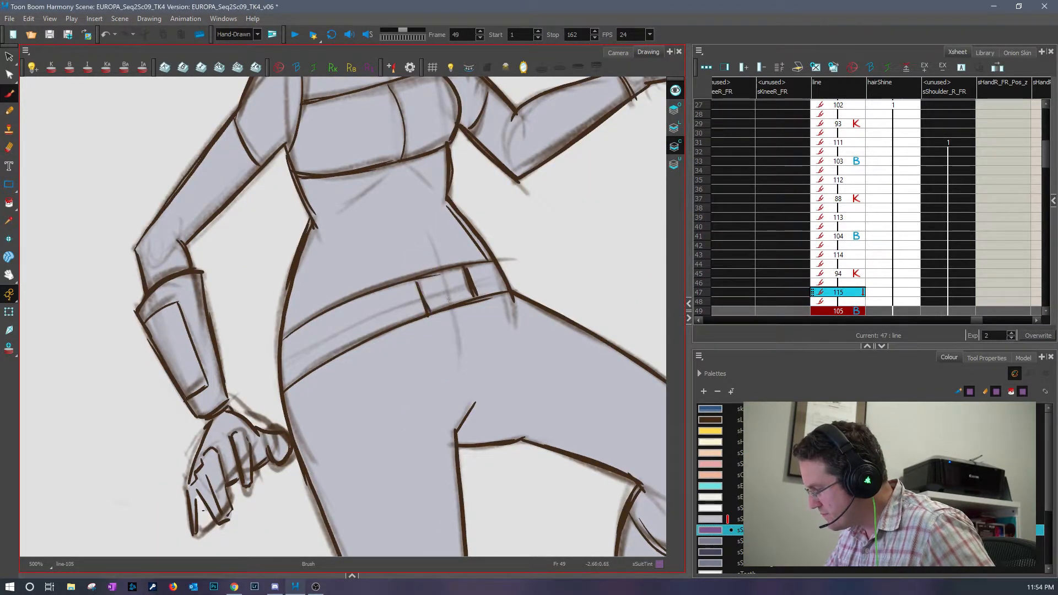
- Return to frame 44, remove the protection from the sSuit swatch and make sSuitTint the current colour again
key("comma")
key("comma")
key("comma")
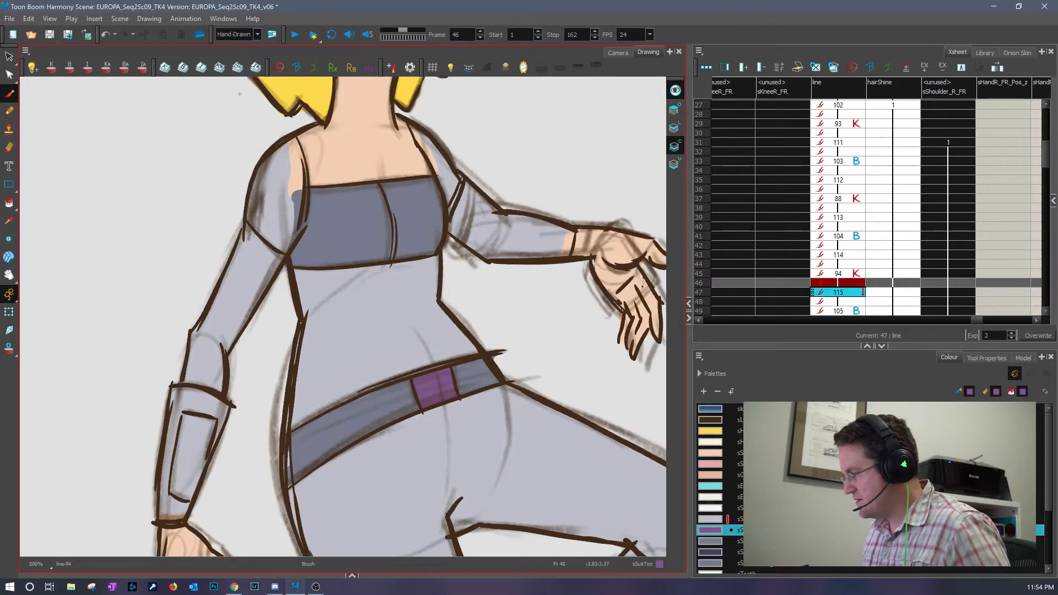
key("comma")
key("comma")
left_click(716, 519)
right_click(720, 519)
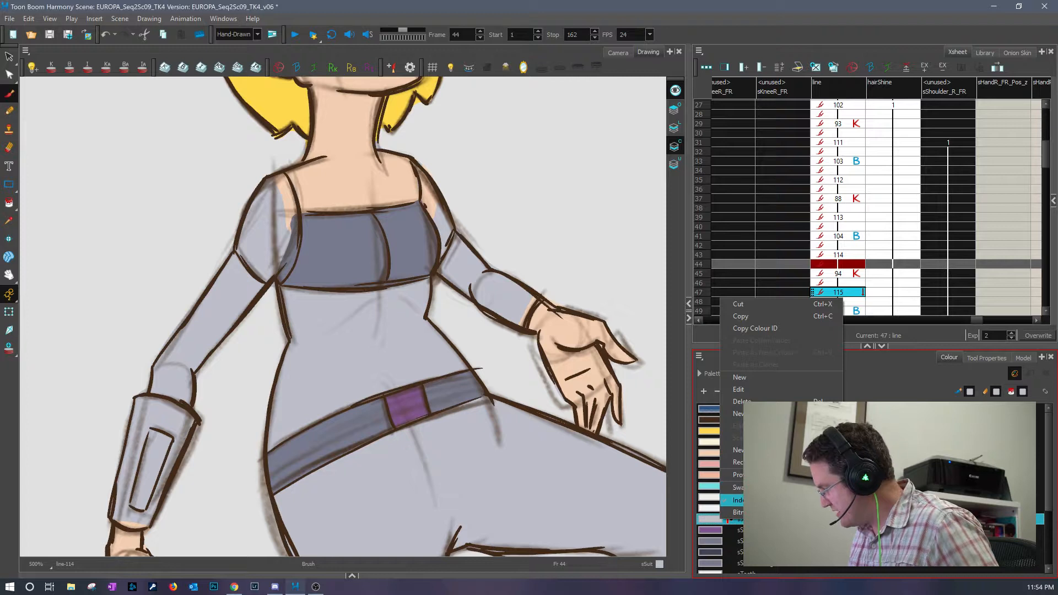
left_click(737, 475)
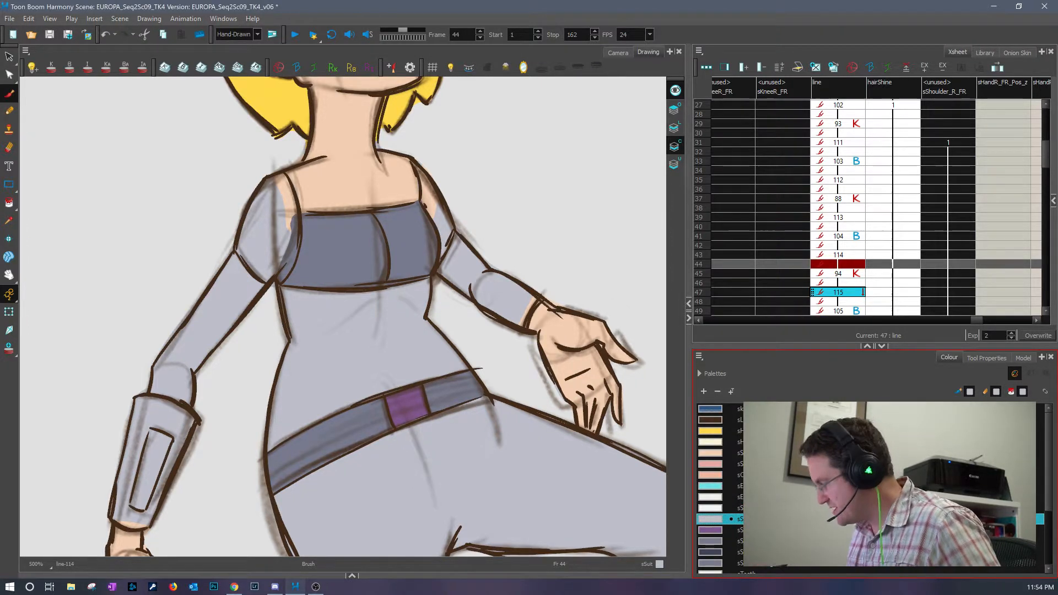
left_click(719, 530)
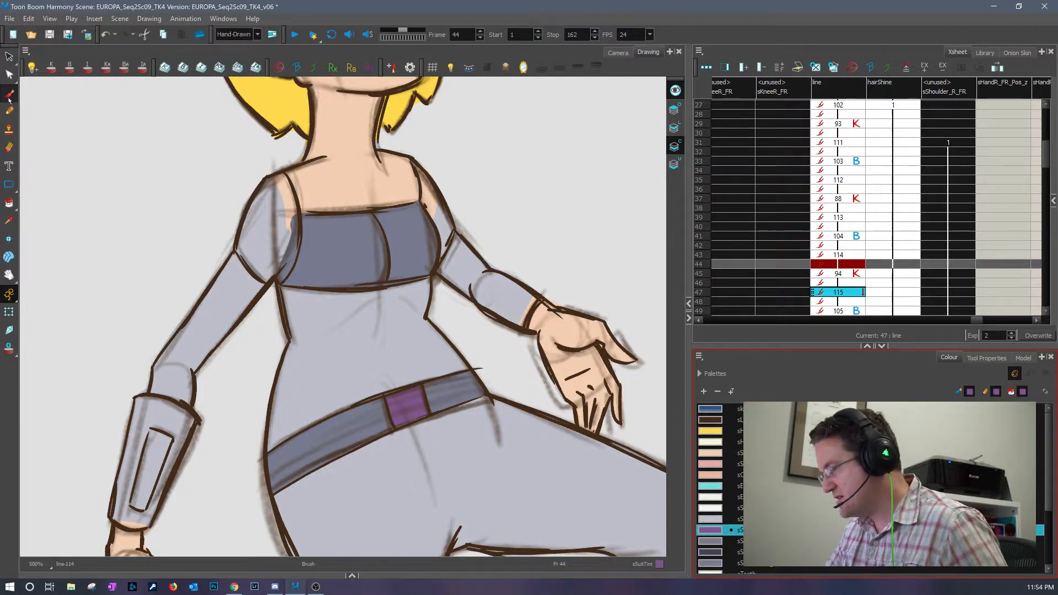
- In drawing 104 at frame 41, brush sSuit over the skin colour spilling onto the thigh and the sleeve end
left_click_drag(572, 242, 507, 314)
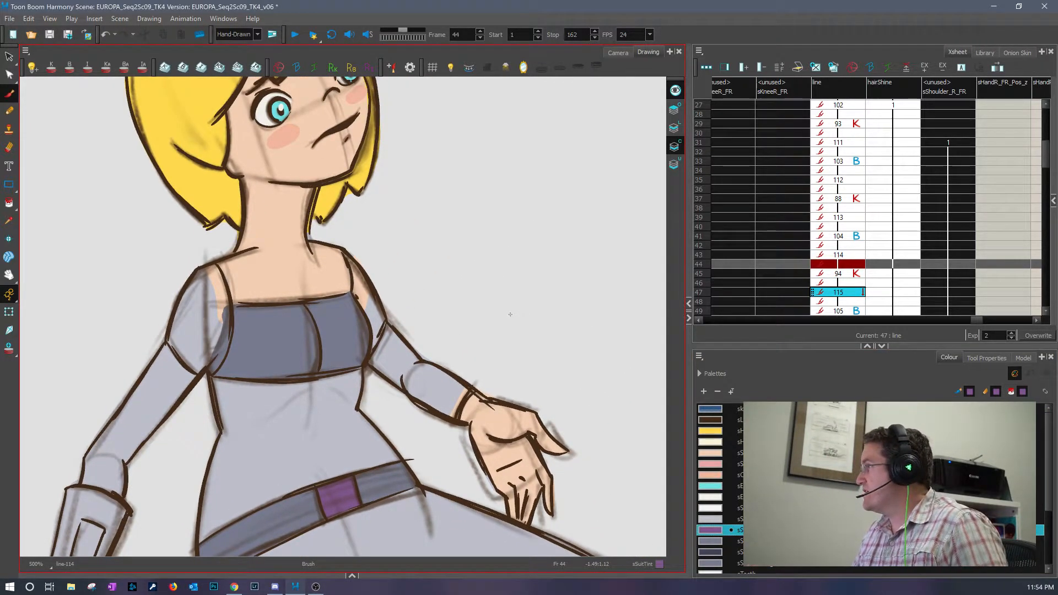
key("comma")
key("comma")
key("comma")
key("comma")
key("comma")
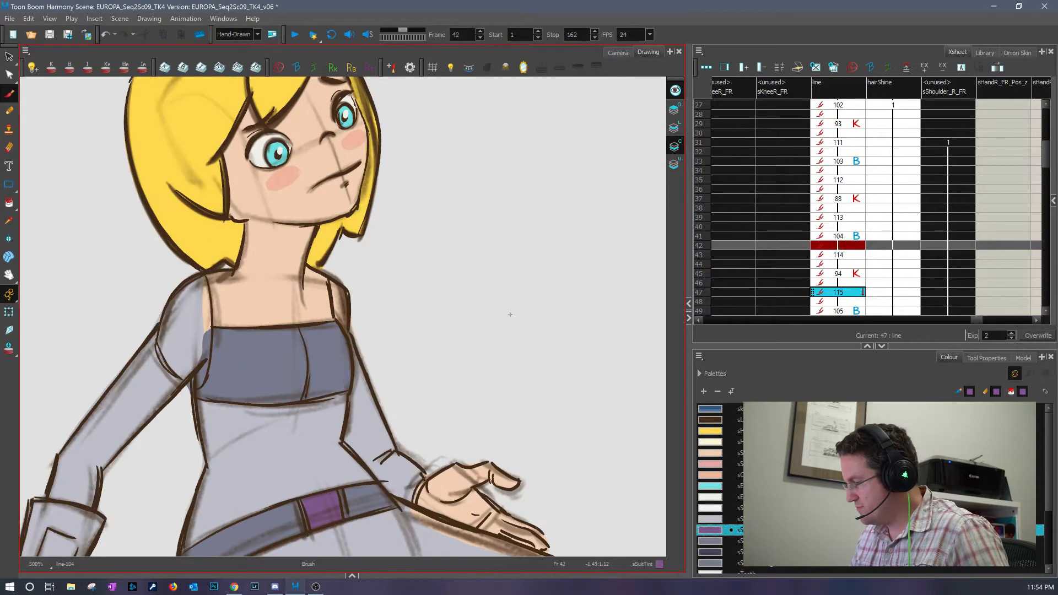
key("period")
key("period")
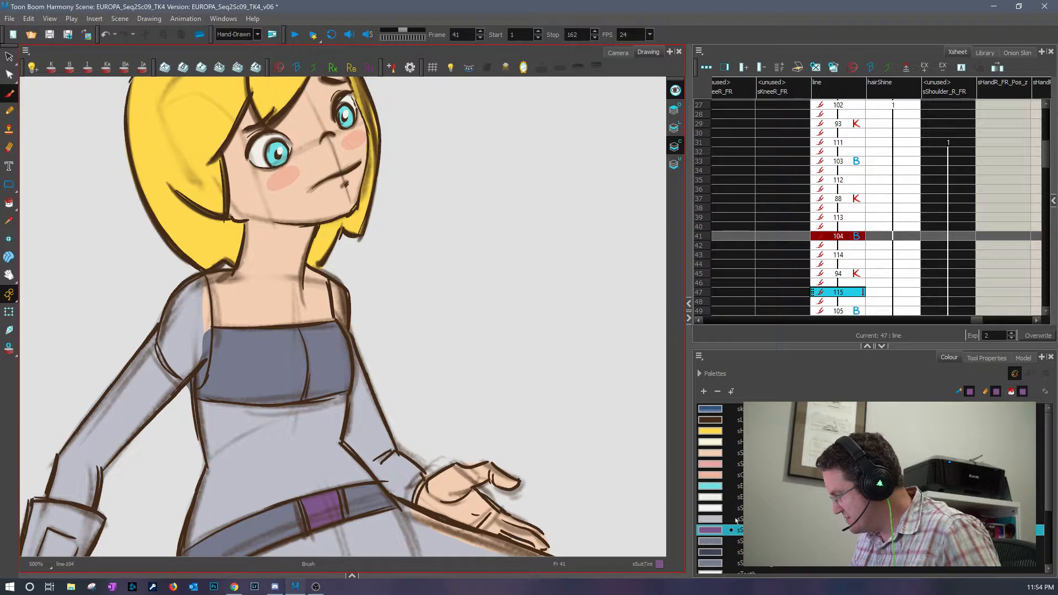
left_click(711, 519)
left_click_drag(566, 416, 512, 296)
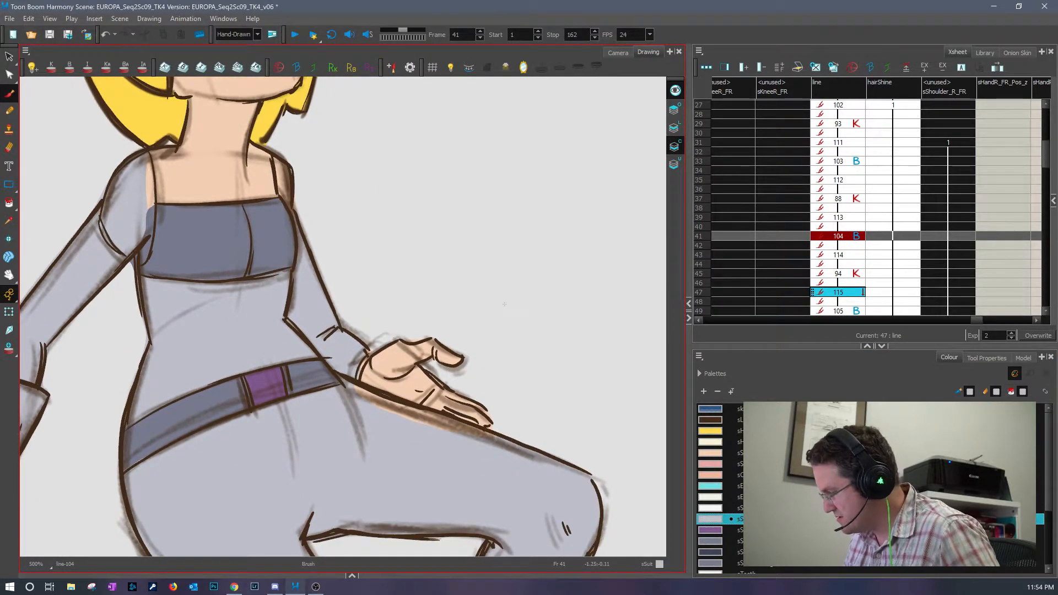
left_click_drag(350, 386, 504, 447)
left_click_drag(405, 411, 500, 448)
mouse_move(362, 346)
left_mouse_down()
mouse_move(372, 337)
mouse_move(352, 375)
left_mouse_up()
- Brush sSuit over the skin colour at the forward arm's sleeve end in drawing 114, comparing it with drawing 104
key("g")
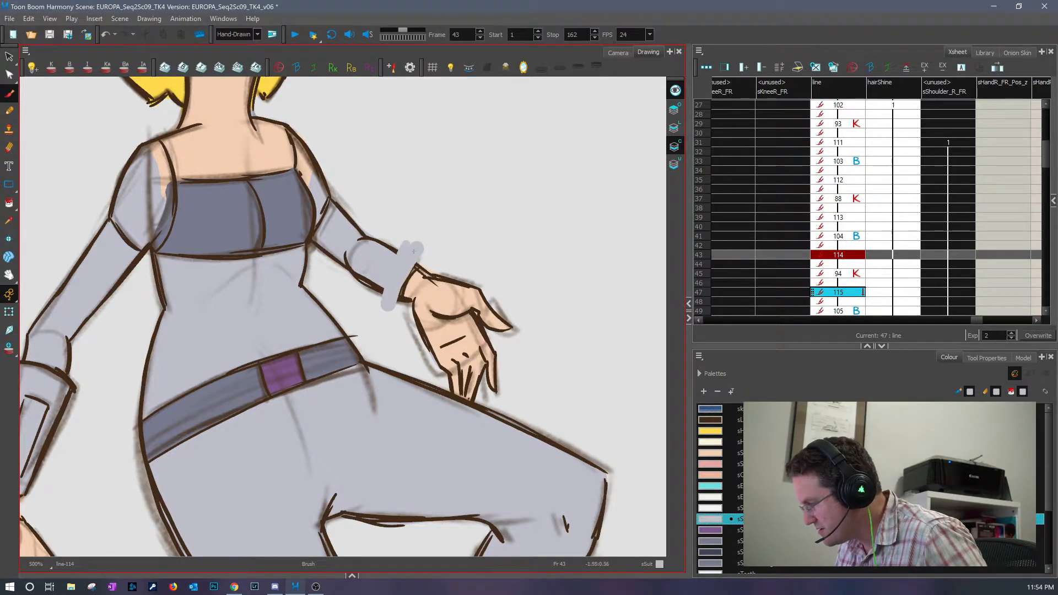
key("comma")
key("comma")
key("comma")
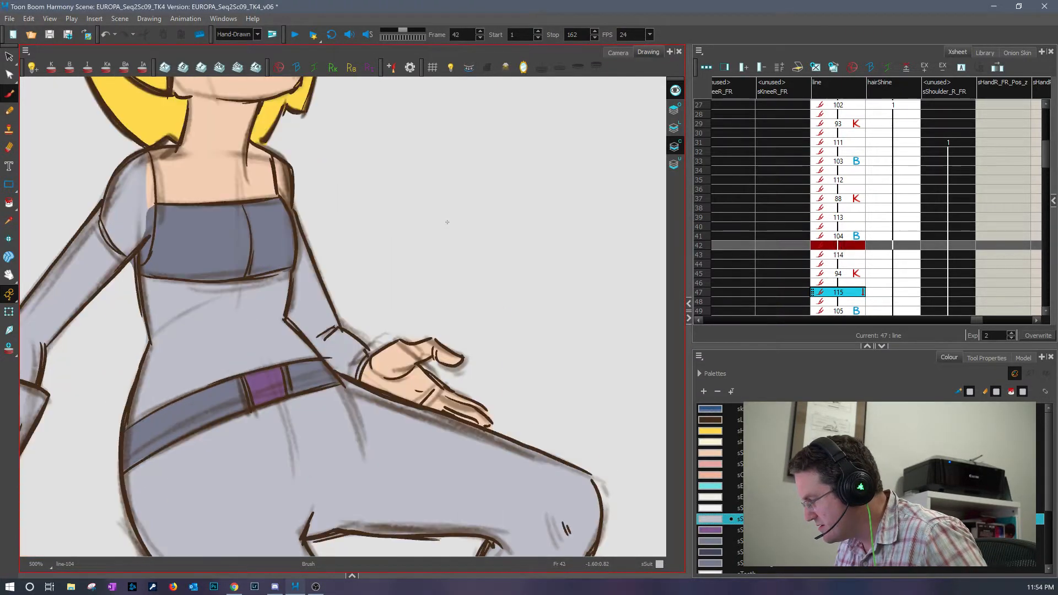
key("period")
key("period")
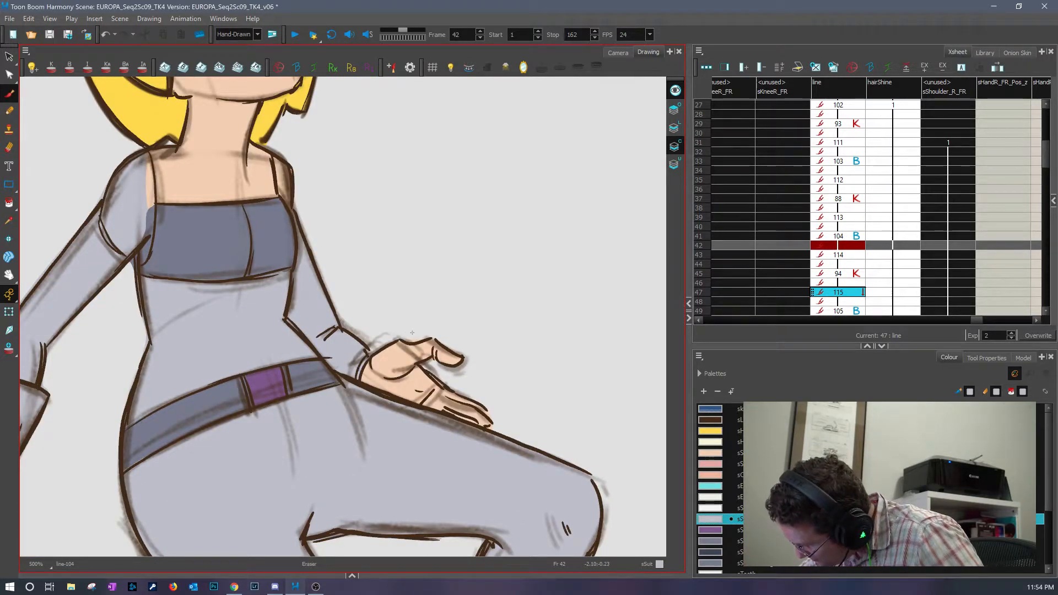
- Brush sSuit over the skin colour at the forward arm's sleeve end in drawings 94 and 115
key("period")
key("period")
key("period")
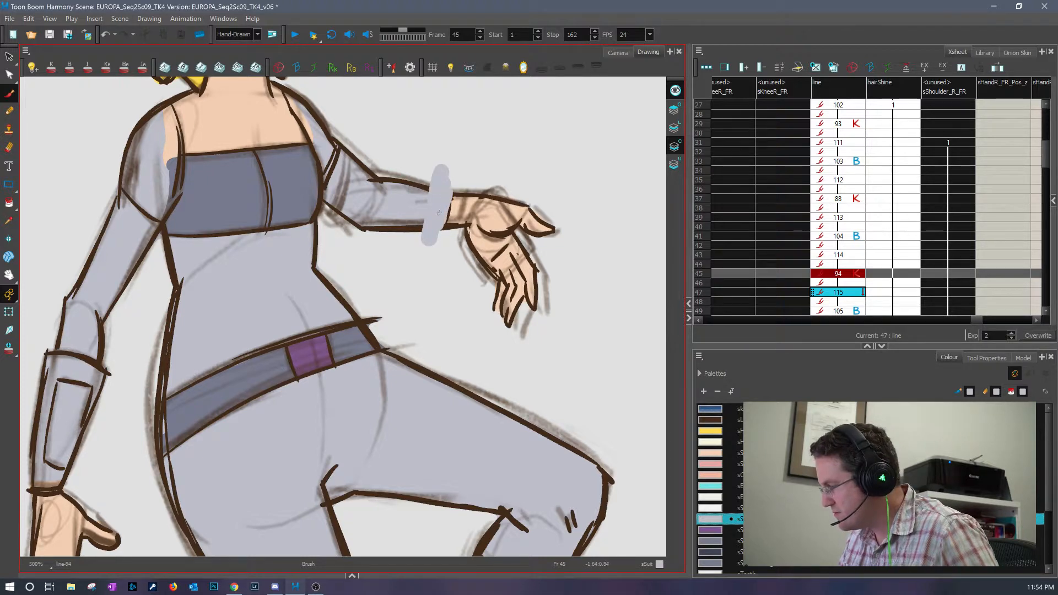
key("period")
key("period")
key("period")
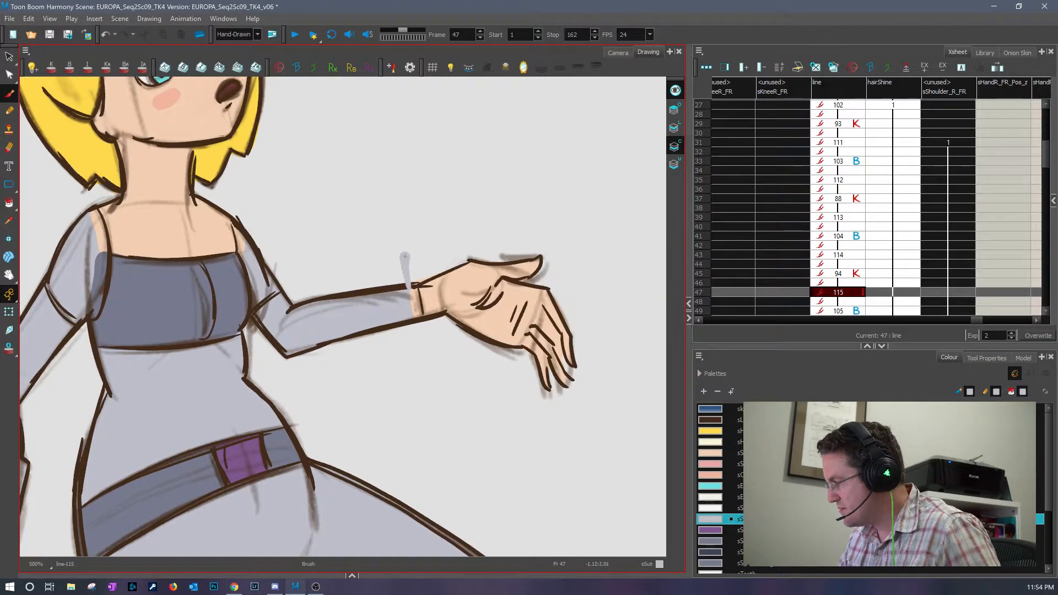
key("period")
key("comma")
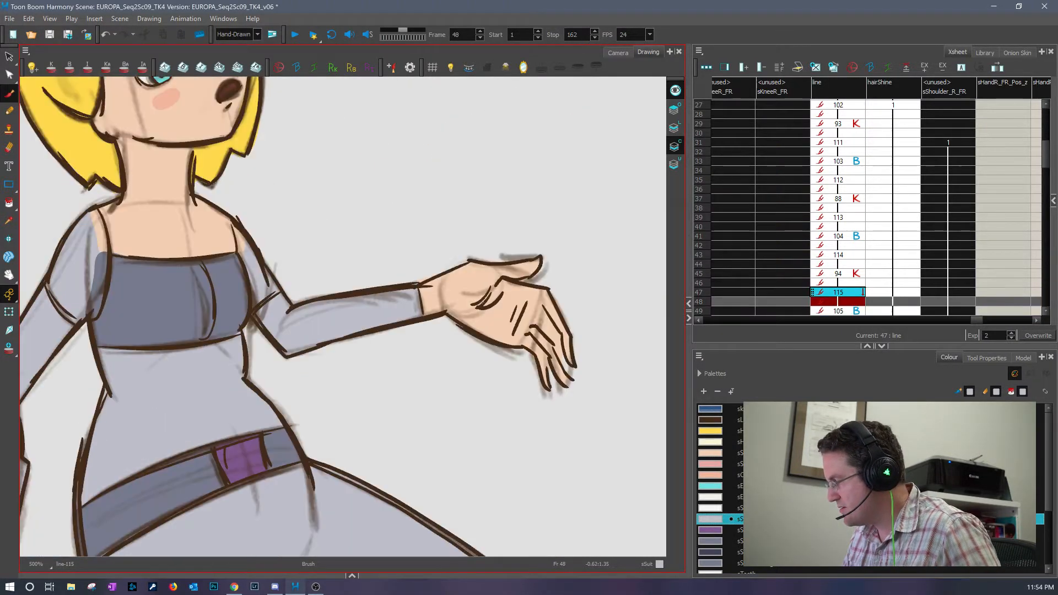
- Switch to sSuitTint and brush it over both shoulder sleeves in drawing 115 at frame 48
left_click(720, 532)
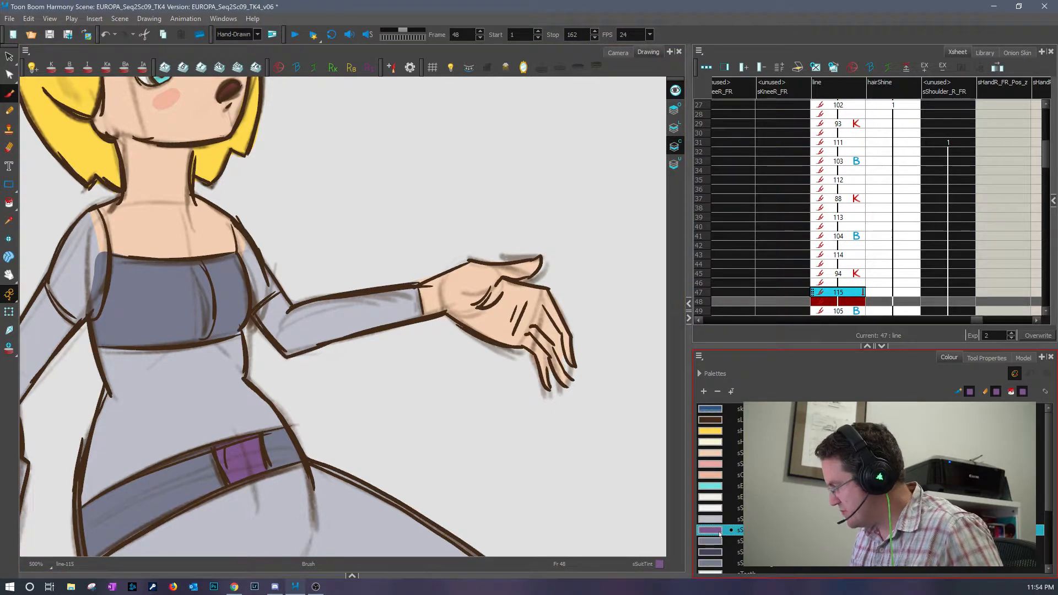
left_click_drag(231, 211, 265, 304)
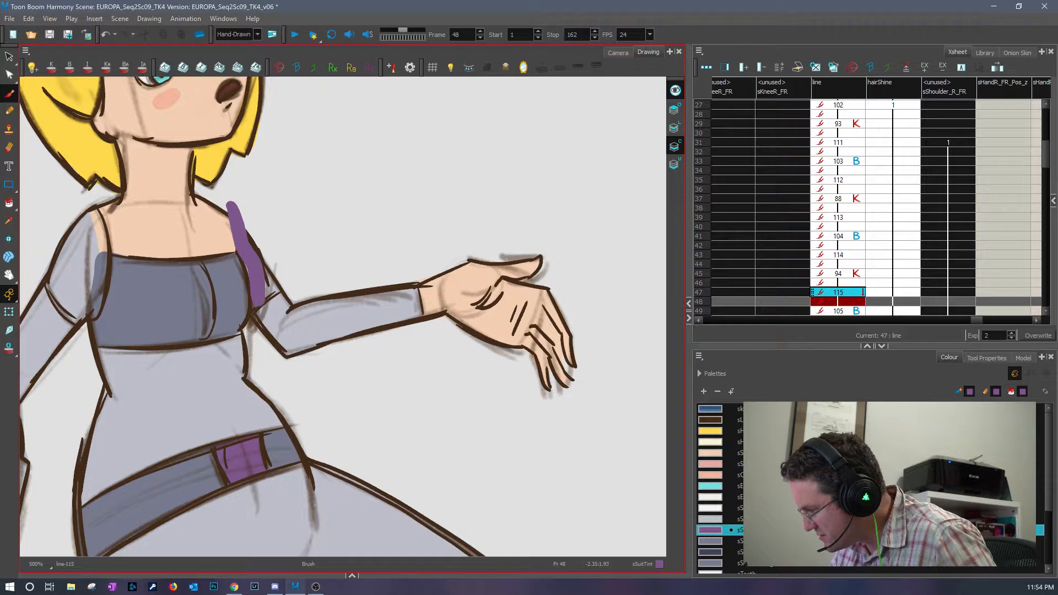
mouse_move(248, 234)
left_mouse_down()
mouse_move(271, 287)
mouse_move(281, 282)
left_mouse_up()
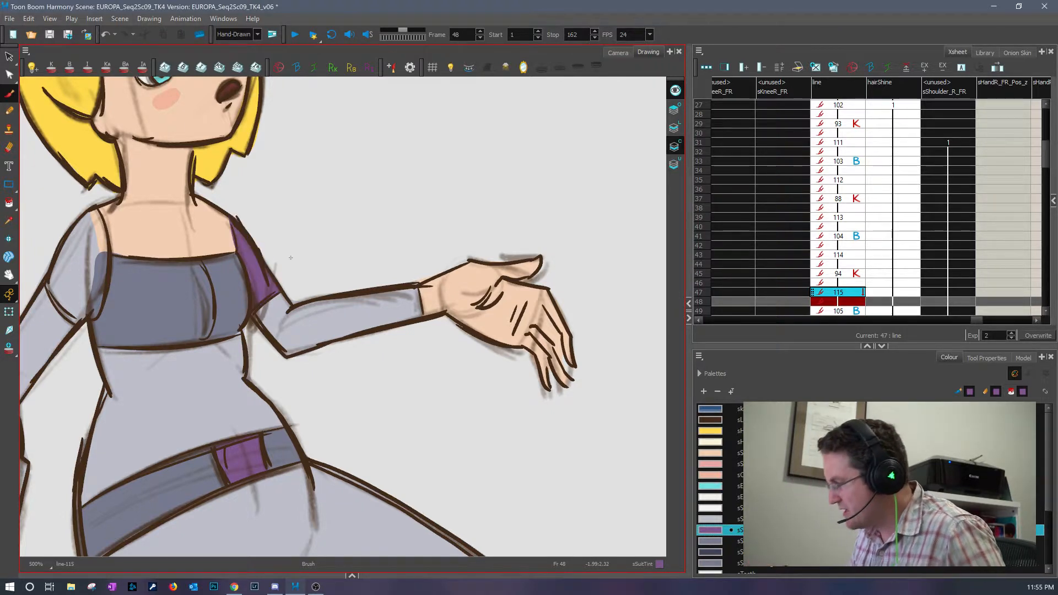
left_click_drag(308, 320, 569, 342)
mouse_move(304, 287)
left_mouse_down()
mouse_move(301, 302)
mouse_move(339, 347)
mouse_move(357, 284)
mouse_move(344, 230)
mouse_move(339, 325)
mouse_move(320, 259)
mouse_move(306, 293)
mouse_move(328, 234)
mouse_move(331, 243)
left_mouse_up()
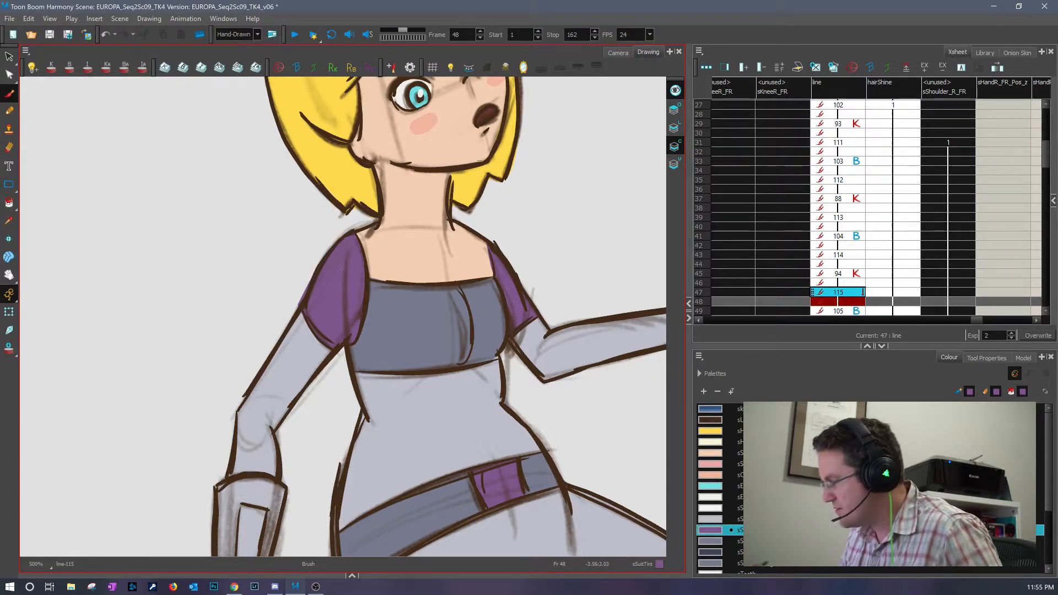
- Brush sSuitTint over both shoulder sleeves in drawing 94 at frame 46
key("comma")
left_click_drag(482, 437, 302, 377)
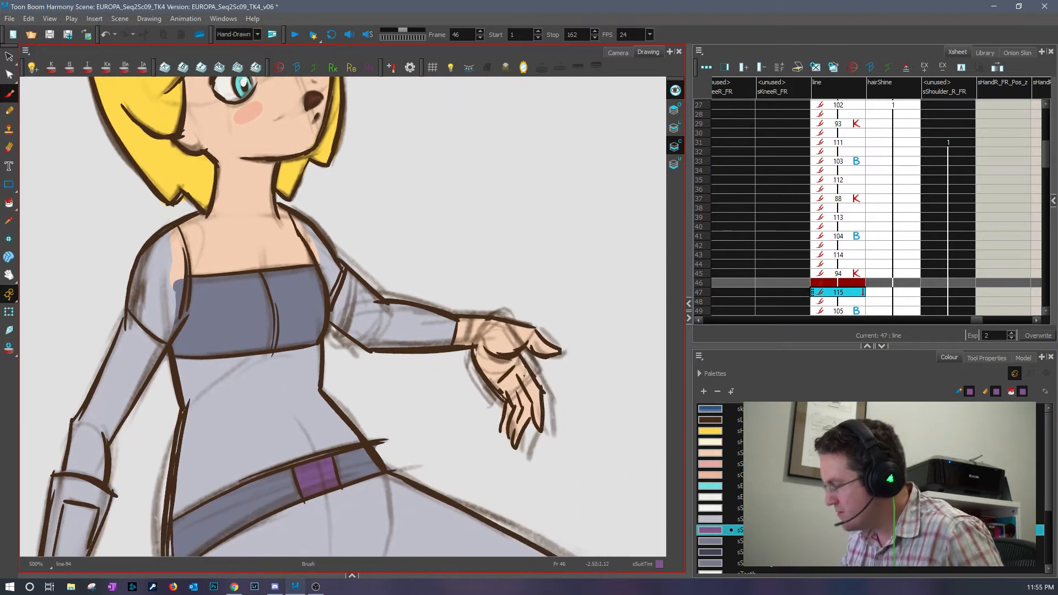
mouse_move(305, 226)
left_mouse_down()
mouse_move(375, 274)
mouse_move(412, 349)
left_mouse_up()
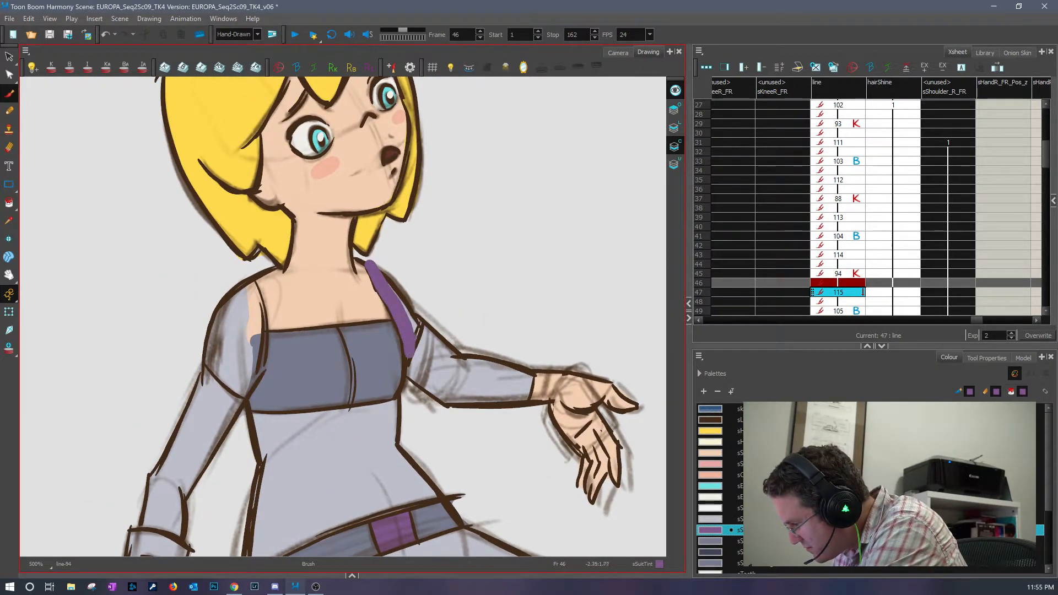
left_click_drag(372, 266, 418, 353)
mouse_move(197, 334)
left_mouse_down()
mouse_move(244, 396)
mouse_move(256, 344)
mouse_move(246, 280)
mouse_move(240, 364)
mouse_move(208, 318)
mouse_move(237, 275)
left_mouse_up()
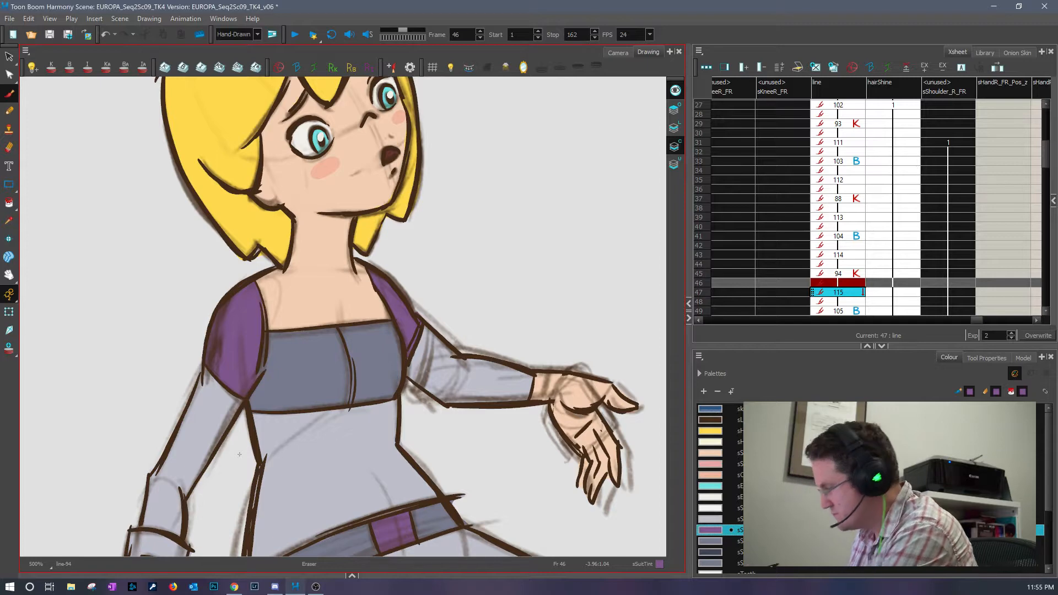
- Brush sSuitTint over both shoulder sleeves in drawing 114 at frame 44
key("comma")
key("comma")
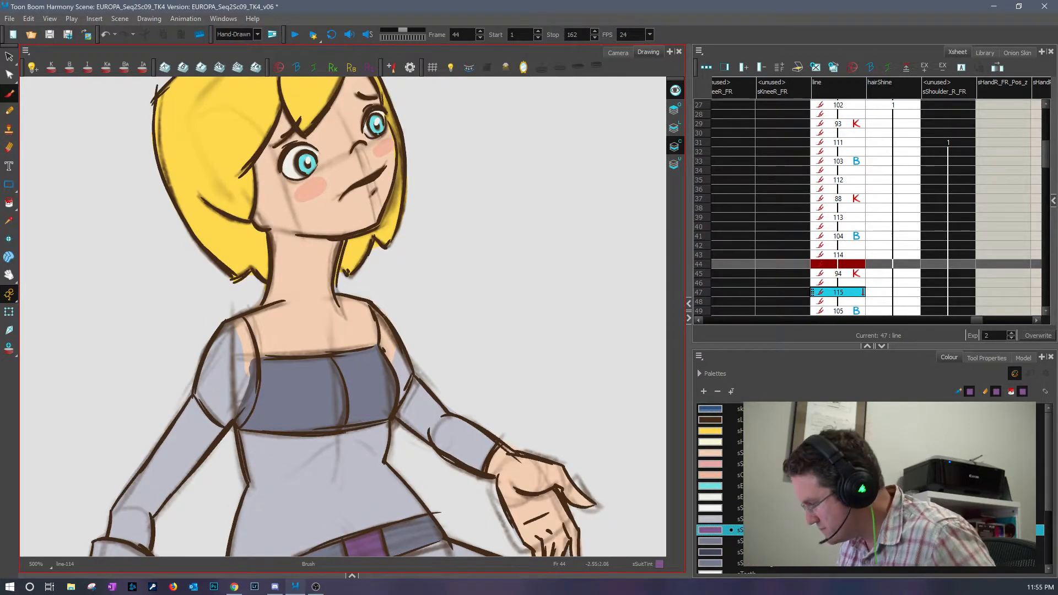
mouse_move(370, 294)
left_mouse_down()
mouse_move(404, 394)
mouse_move(406, 342)
mouse_move(385, 310)
left_mouse_up()
mouse_move(191, 376)
left_mouse_down()
mouse_move(227, 419)
mouse_move(250, 399)
mouse_move(253, 364)
mouse_move(232, 314)
mouse_move(235, 397)
mouse_move(226, 317)
mouse_move(218, 403)
mouse_move(190, 361)
left_mouse_up()
- Brush sSuitTint over both shoulder sleeves in drawing 104 at frame 42 and erase the stray marks beside them
key("comma")
key("comma")
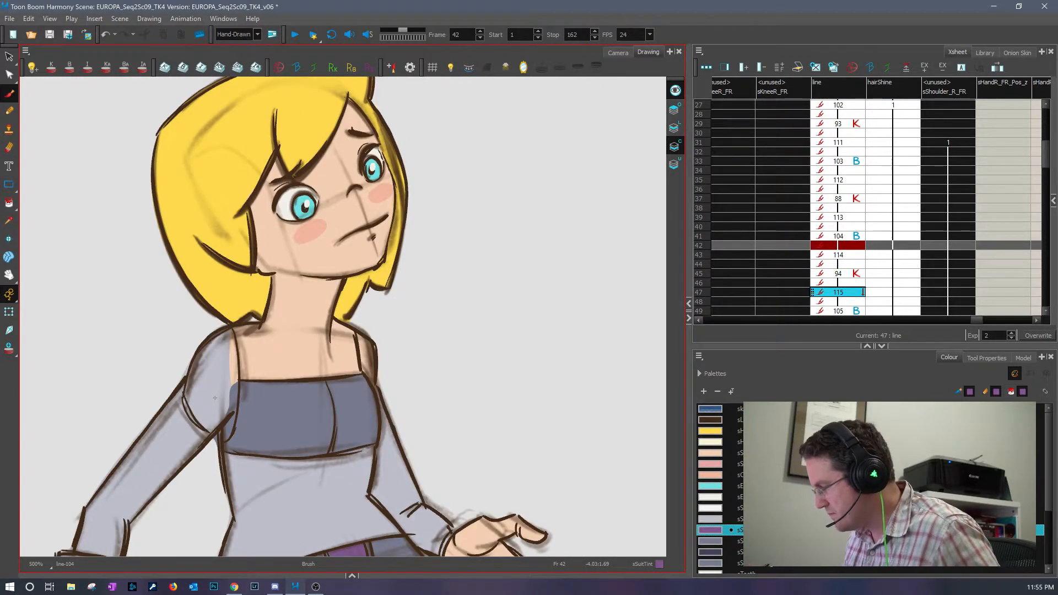
left_click_drag(361, 325, 379, 385)
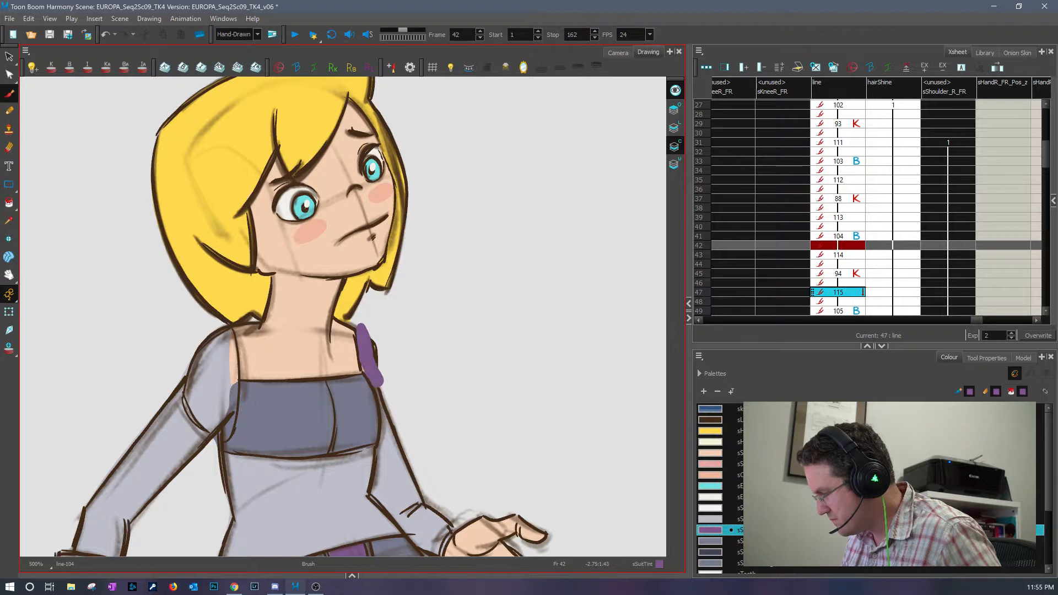
mouse_move(367, 327)
left_mouse_down()
mouse_move(380, 376)
mouse_move(374, 368)
left_mouse_up()
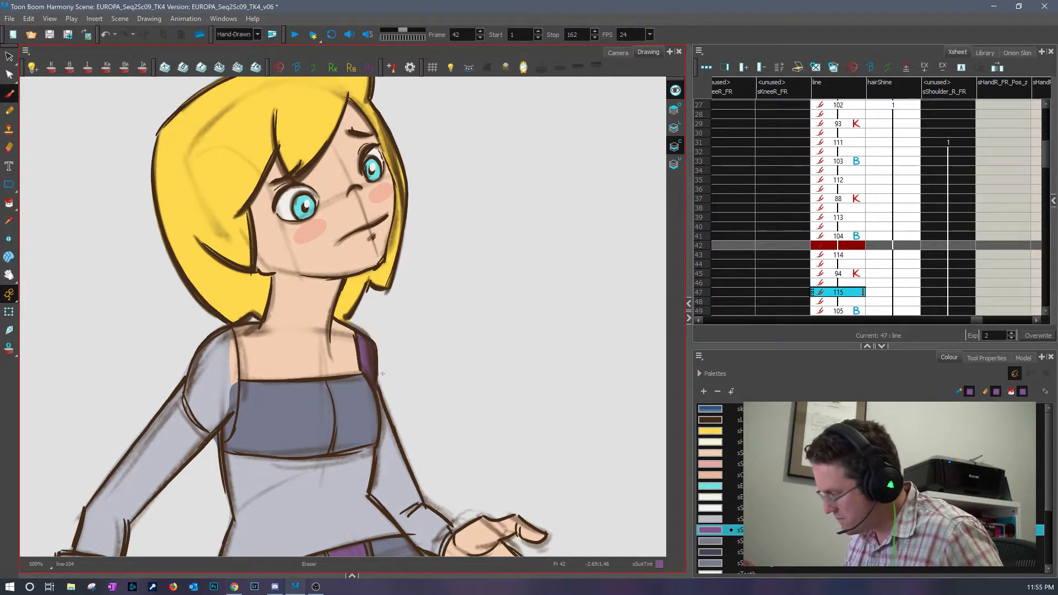
mouse_move(183, 372)
left_mouse_down()
mouse_move(220, 439)
mouse_move(225, 329)
mouse_move(199, 419)
mouse_move(190, 353)
mouse_move(186, 393)
left_mouse_up()
key("e")
left_click_drag(221, 452, 217, 443)
- Brush sSuitTint over both shoulder sleeves in drawing 113
key("comma")
key("comma")
key("alt+b")
mouse_move(171, 419)
left_mouse_down()
mouse_move(190, 488)
mouse_move(201, 397)
mouse_move(211, 404)
mouse_move(226, 439)
mouse_move(218, 482)
mouse_move(214, 408)
left_mouse_up()
left_click_drag(360, 407, 385, 495)
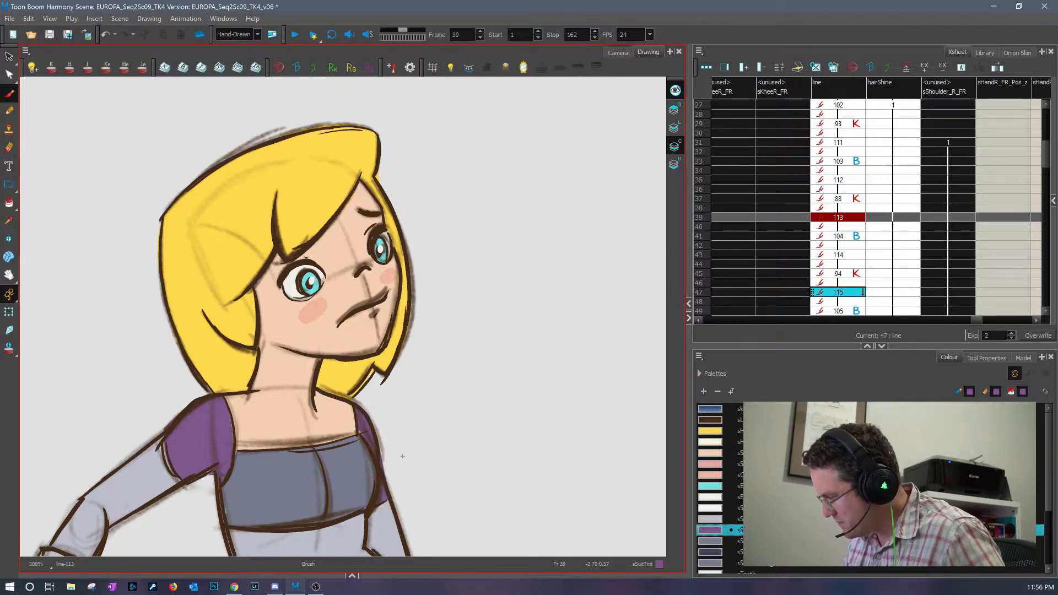
- Compare drawing 113 with its neighbouring frames and erase along the outer edge of its near shoulder
key("period")
key("comma")
key("comma")
key("comma")
key("period")
left_click_drag(399, 390, 482, 327)
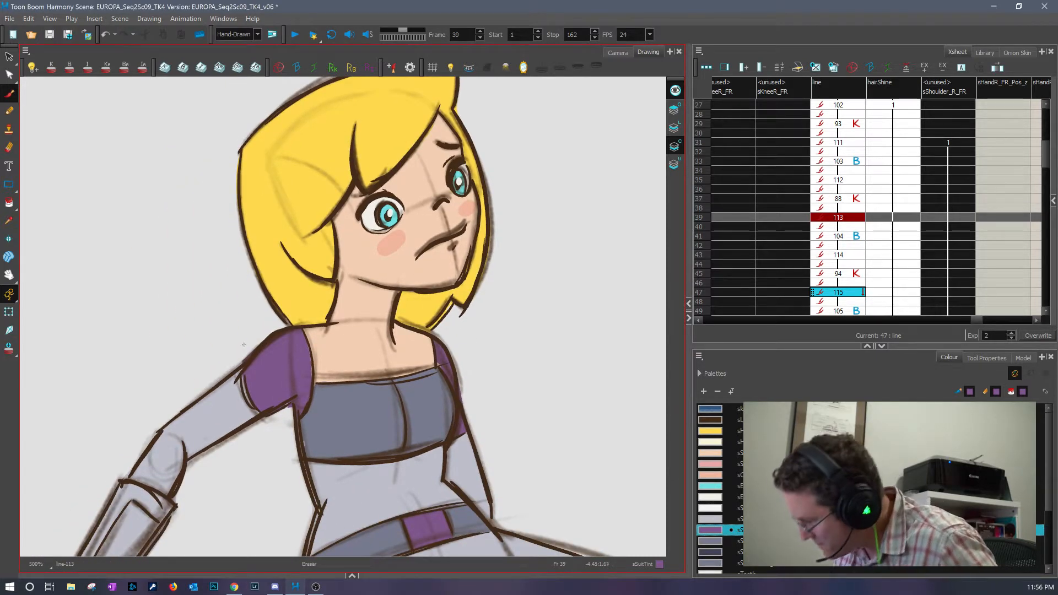
key("e")
left_click_drag(236, 367, 252, 349)
key("alt+b")
- Brush sSuitTint over both shoulder sleeves in drawing 88 at frame 38
key("comma")
key("period")
key("comma")
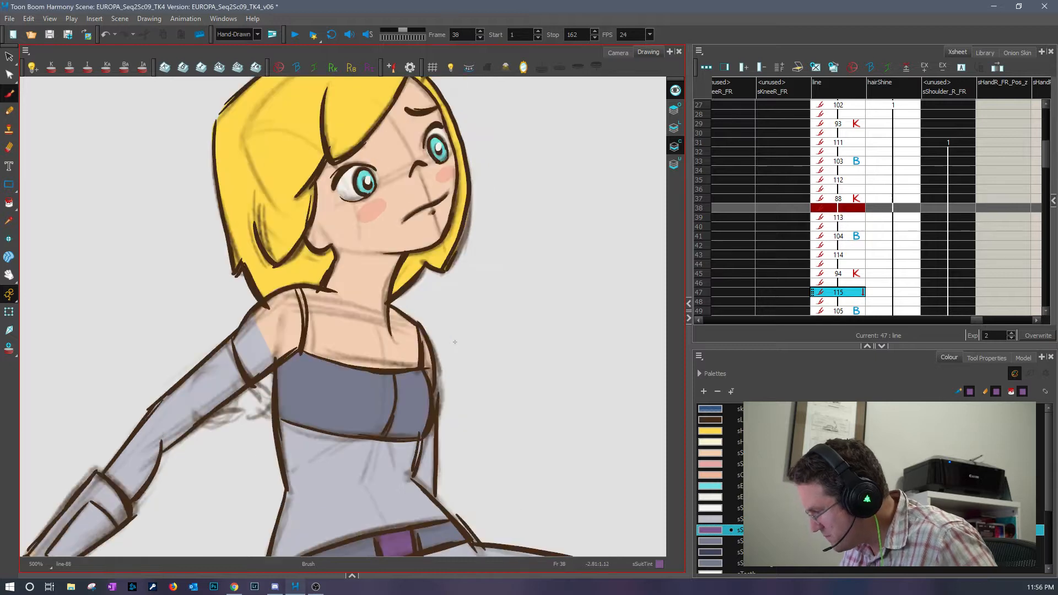
mouse_move(238, 322)
left_mouse_down()
mouse_move(255, 379)
mouse_move(251, 306)
mouse_move(298, 295)
mouse_move(303, 330)
mouse_move(287, 352)
mouse_move(268, 336)
mouse_move(276, 309)
mouse_move(289, 341)
mouse_move(284, 326)
left_mouse_up()
left_click_drag(427, 324, 439, 387)
key("ctrl+z")
- Brush sSuitTint over both shoulder sleeves in drawing 112 at frame 36
key("period")
key("comma")
key("comma")
key("comma")
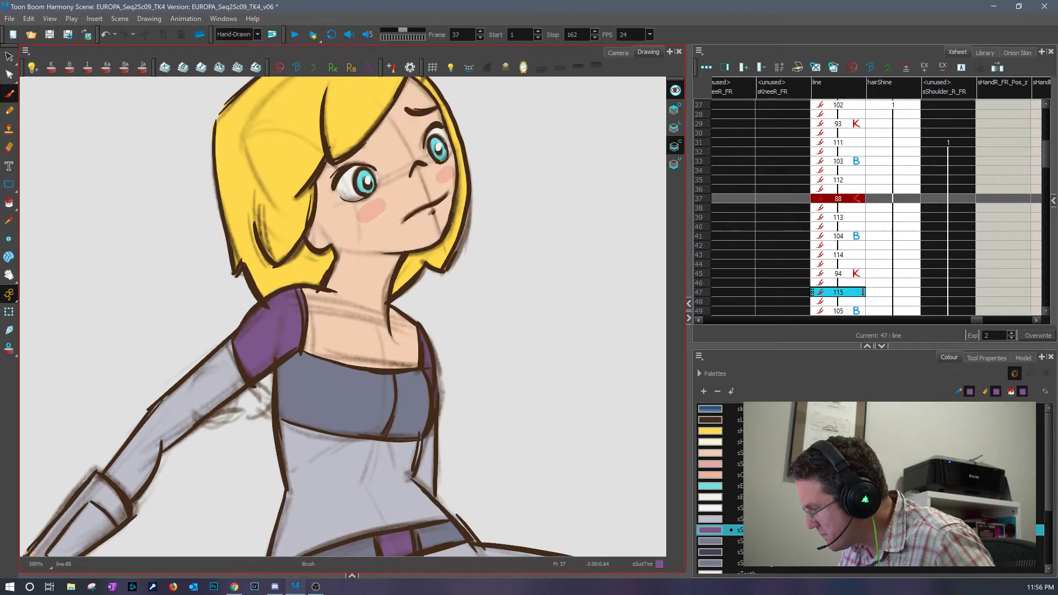
mouse_move(175, 294)
left_mouse_down()
mouse_move(191, 322)
mouse_move(172, 294)
mouse_move(197, 317)
mouse_move(178, 297)
mouse_move(229, 244)
mouse_move(254, 237)
mouse_move(245, 285)
mouse_move(220, 322)
mouse_move(193, 288)
mouse_move(241, 248)
mouse_move(243, 260)
left_mouse_up()
mouse_move(358, 254)
left_mouse_down()
mouse_move(392, 316)
mouse_move(397, 281)
mouse_move(386, 259)
mouse_move(350, 245)
left_mouse_up()
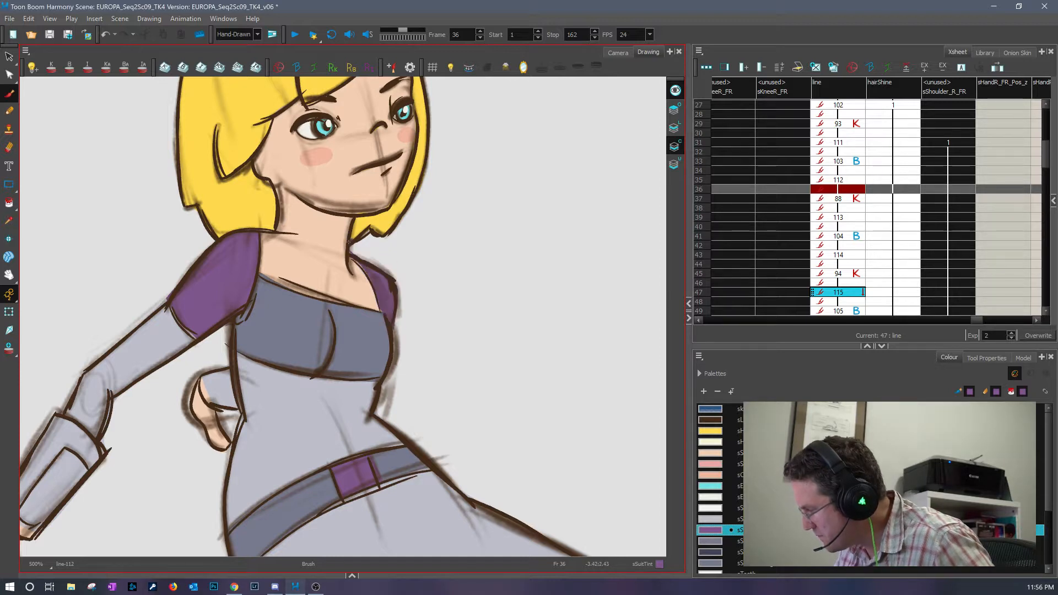
- Touch up the forearm behind the waist with sSuit in drawing 112 and switch back to sSuitTint
left_click(716, 519)
left_click_drag(213, 392, 216, 363)
left_click(713, 533)
- Brush sSuitTint over both shoulder sleeves in drawing 103 at frame 34
key("comma")
key("comma")
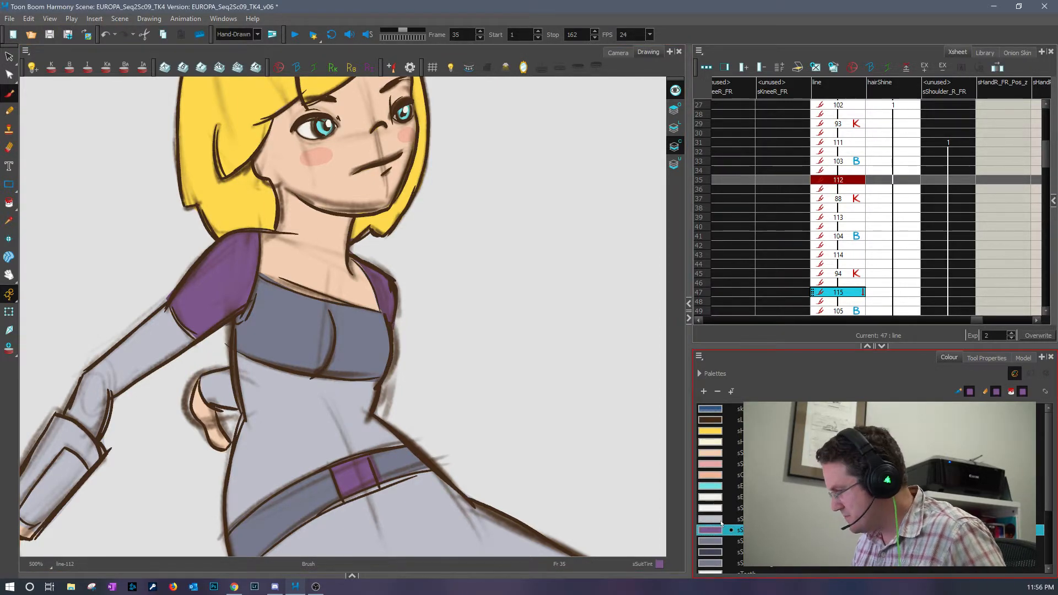
left_click_drag(247, 283, 284, 384)
mouse_move(197, 318)
left_mouse_down()
mouse_move(194, 351)
mouse_move(216, 383)
mouse_move(226, 293)
mouse_move(236, 290)
mouse_move(236, 343)
mouse_move(242, 330)
mouse_move(227, 375)
mouse_move(212, 347)
mouse_move(227, 307)
mouse_move(243, 310)
left_mouse_up()
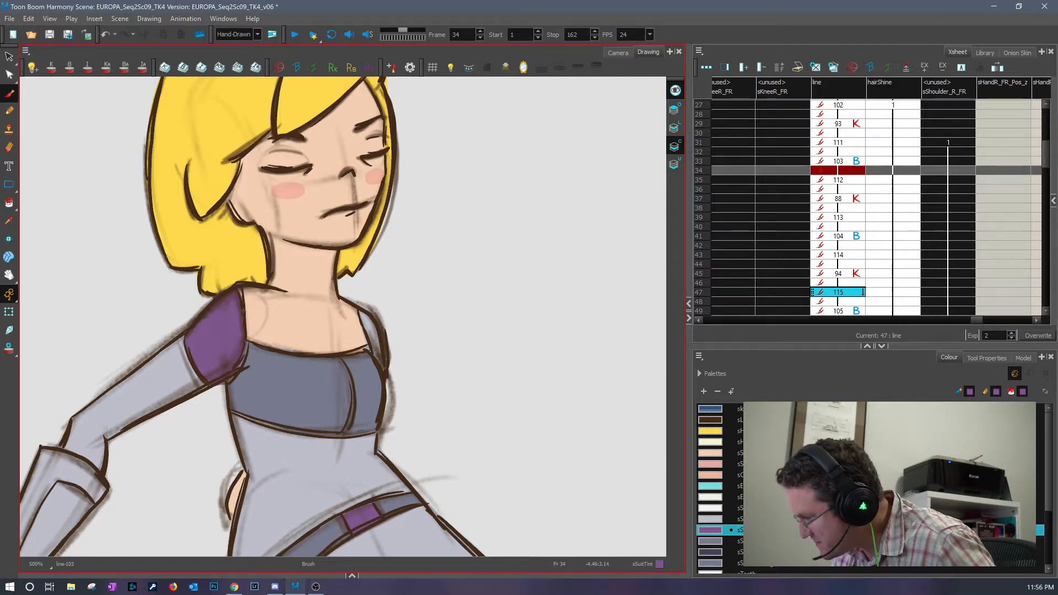
mouse_move(361, 301)
left_mouse_down()
mouse_move(389, 374)
mouse_move(367, 311)
left_mouse_up()
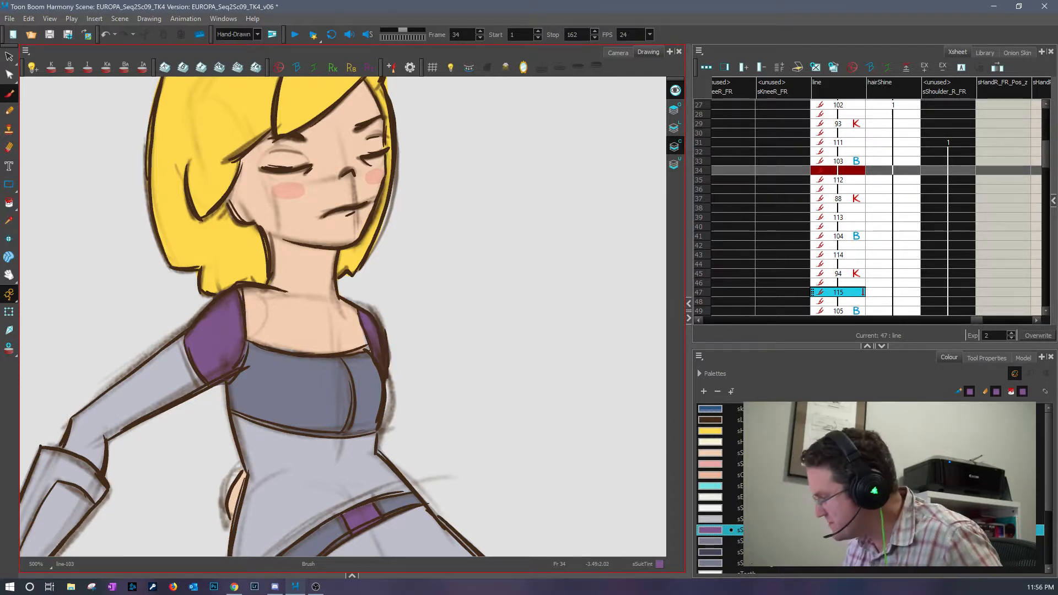
- Touch up the skin beside the far shoulder sleeve with sSkin in drawing 103 and switch back to sSuitTint
left_click(716, 454)
left_click_drag(358, 333, 365, 347)
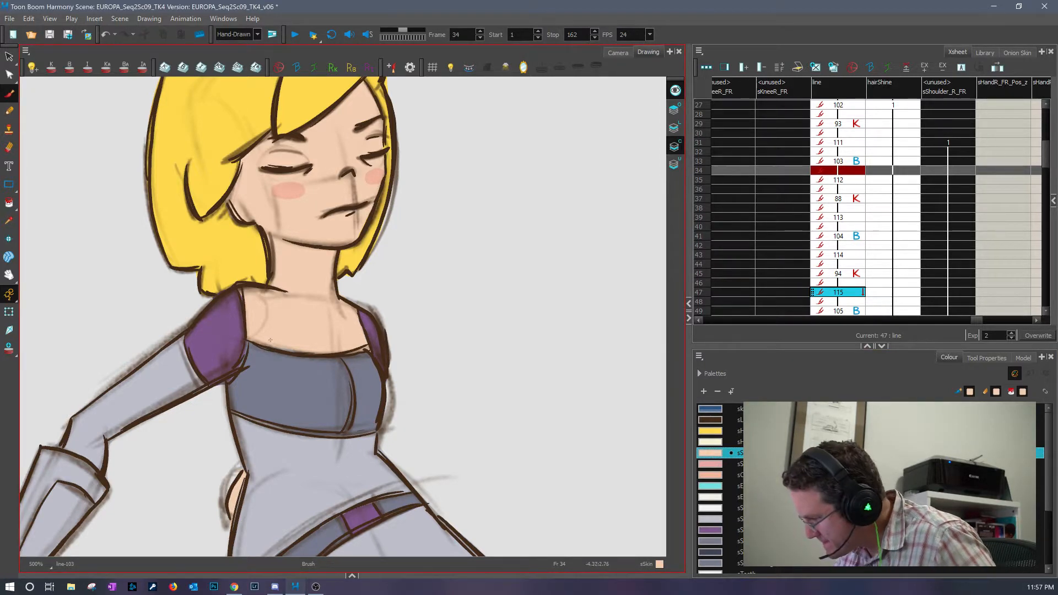
left_click(717, 530)
- Brush sSuitTint over both shoulder sleeves in drawing 111 at frame 32
key("comma")
key("comma")
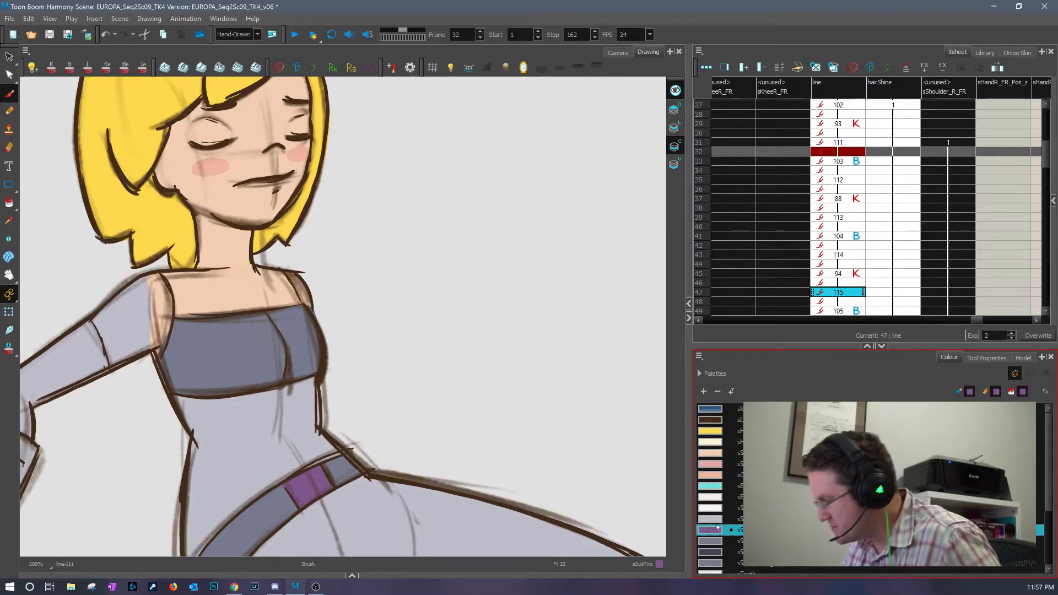
left_click_drag(292, 271, 312, 299)
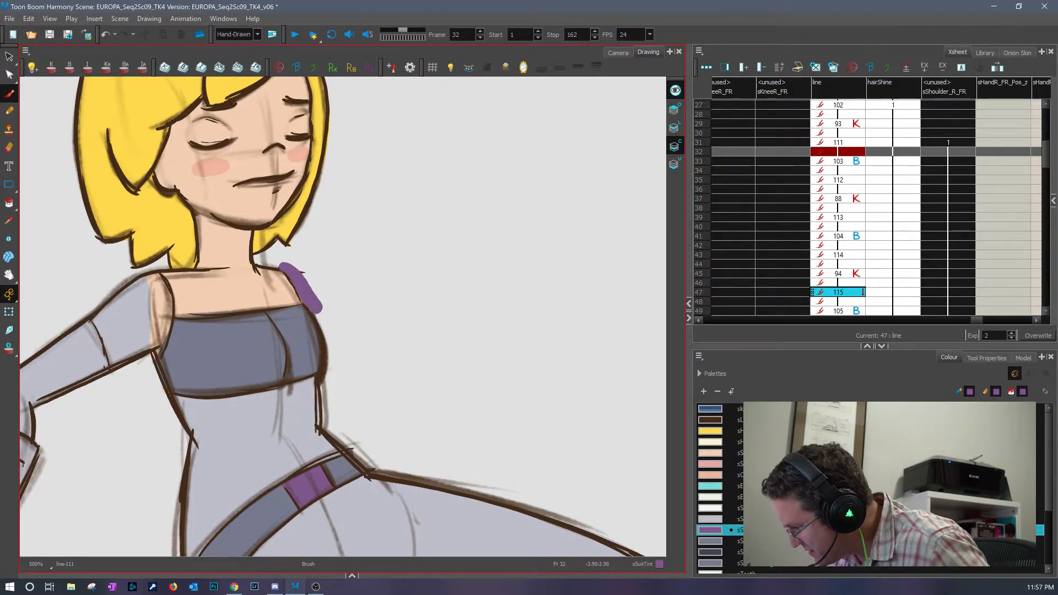
mouse_move(220, 308)
left_mouse_down()
mouse_move(241, 386)
mouse_move(215, 317)
mouse_move(241, 360)
mouse_move(226, 295)
mouse_move(257, 385)
left_mouse_up()
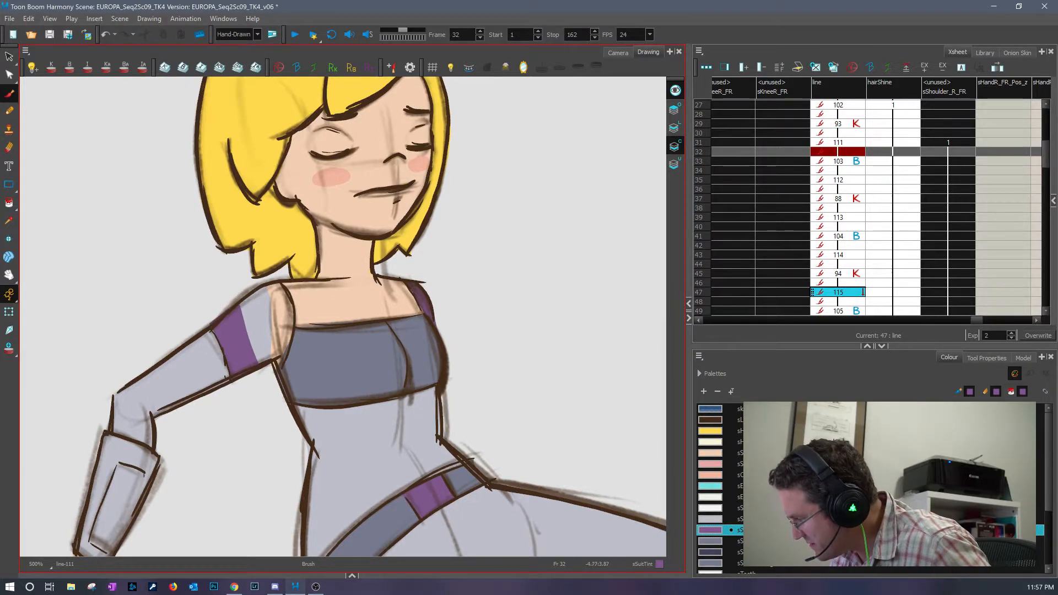
mouse_move(245, 319)
left_mouse_down()
mouse_move(277, 286)
mouse_move(288, 333)
mouse_move(276, 367)
mouse_move(272, 302)
mouse_move(257, 314)
mouse_move(256, 361)
left_mouse_up()
- Brush sSuitTint over the far shoulder sleeve in drawing 93 at frame 30
key("comma")
key("comma")
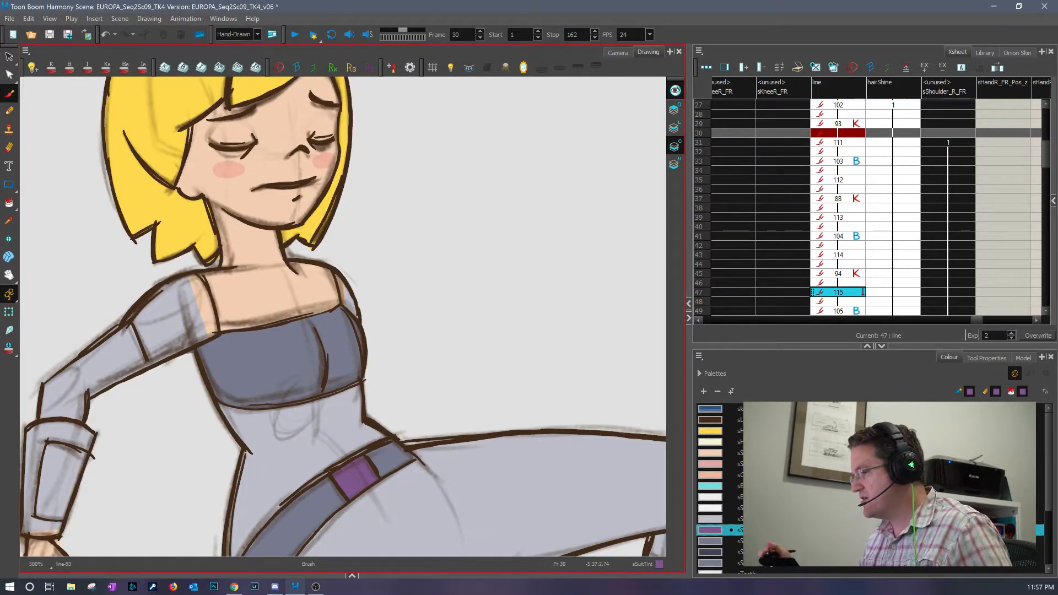
left_click_drag(337, 255, 367, 322)
- Preview the rendered frame 30 in the Camera view through the Display output, and return to the Drawing view
left_click(617, 53)
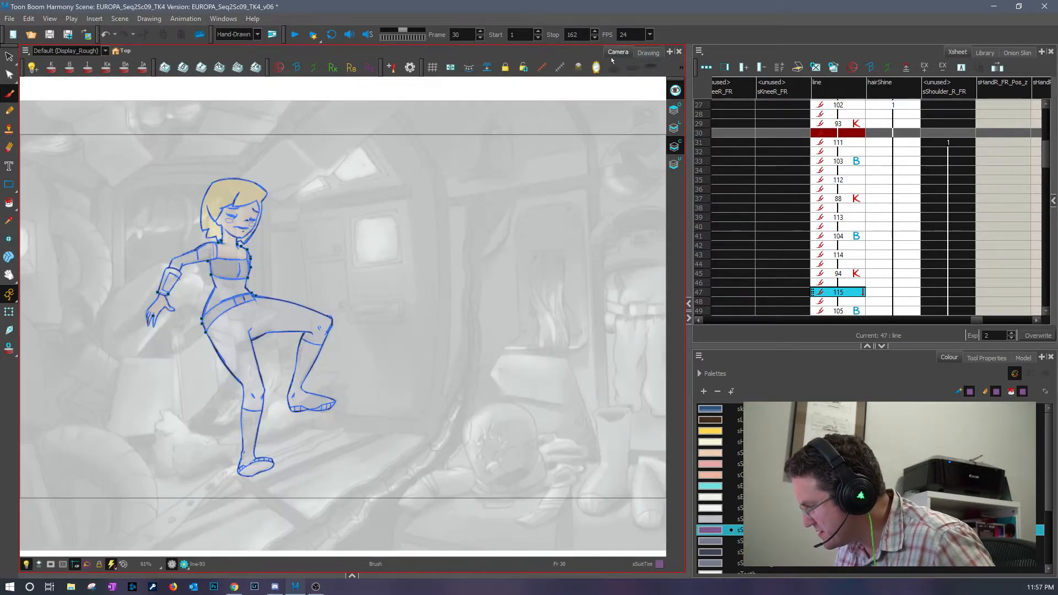
left_click(184, 564)
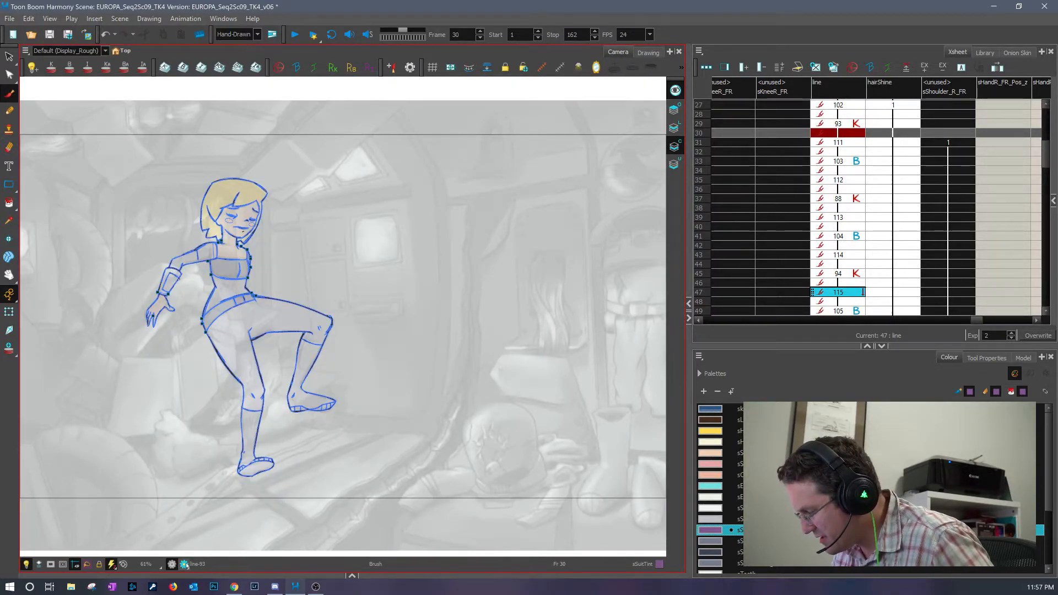
left_click(102, 49)
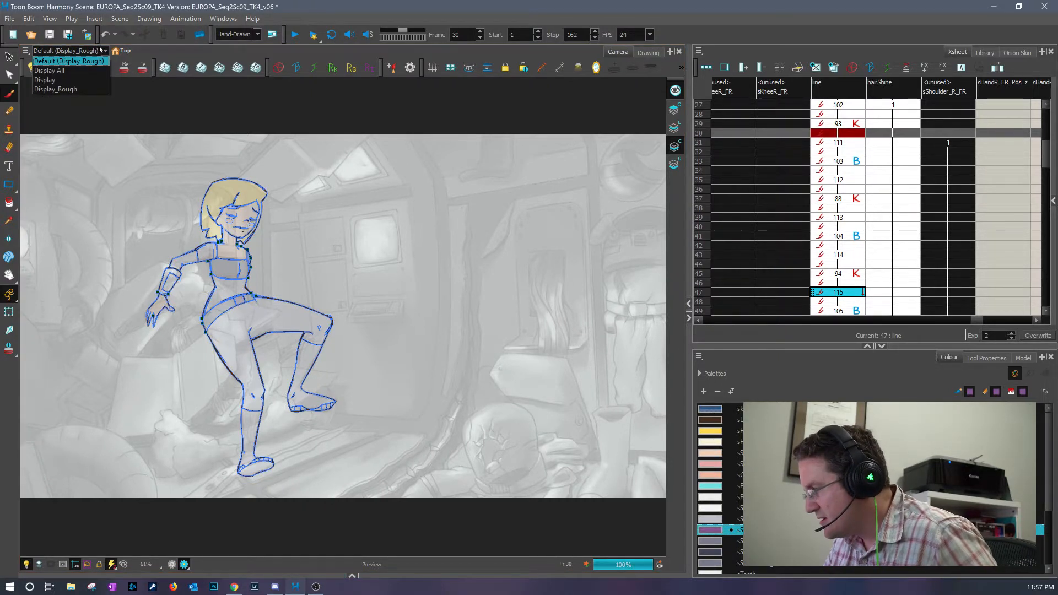
left_click(94, 80)
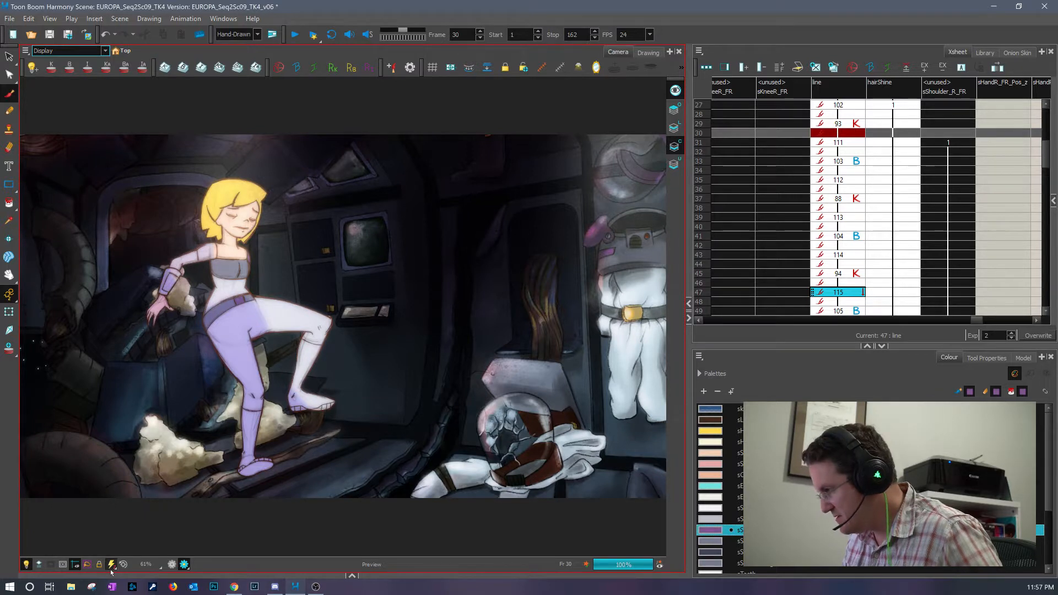
left_click(50, 20)
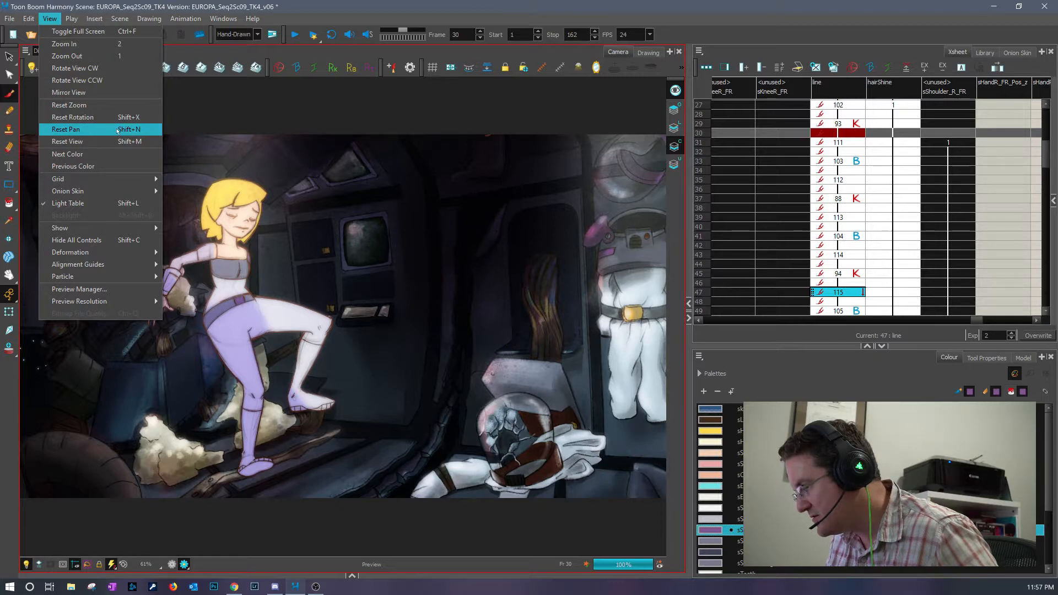
left_click(141, 46)
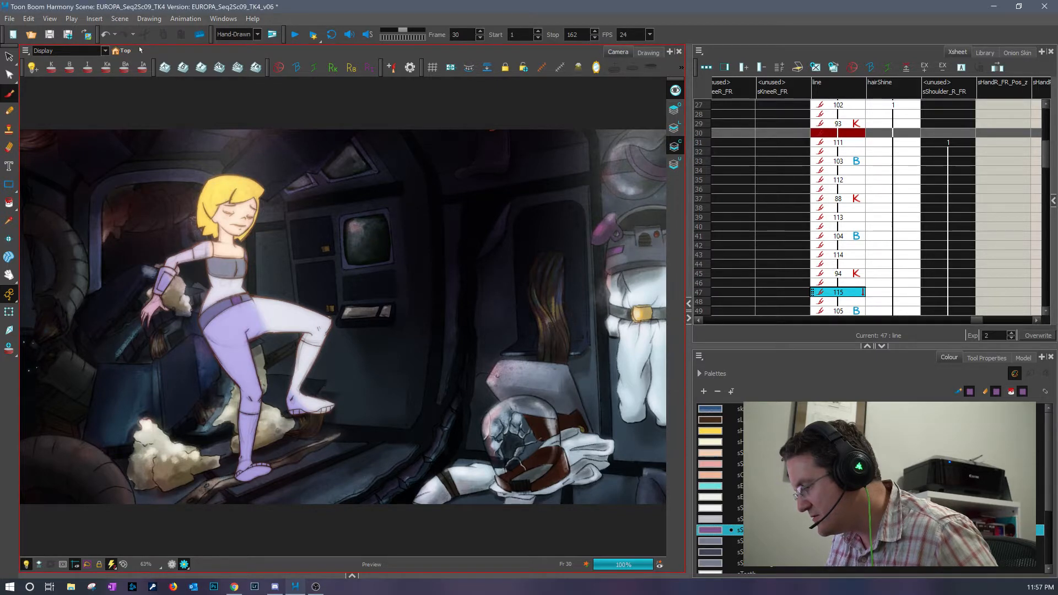
left_click(649, 53)
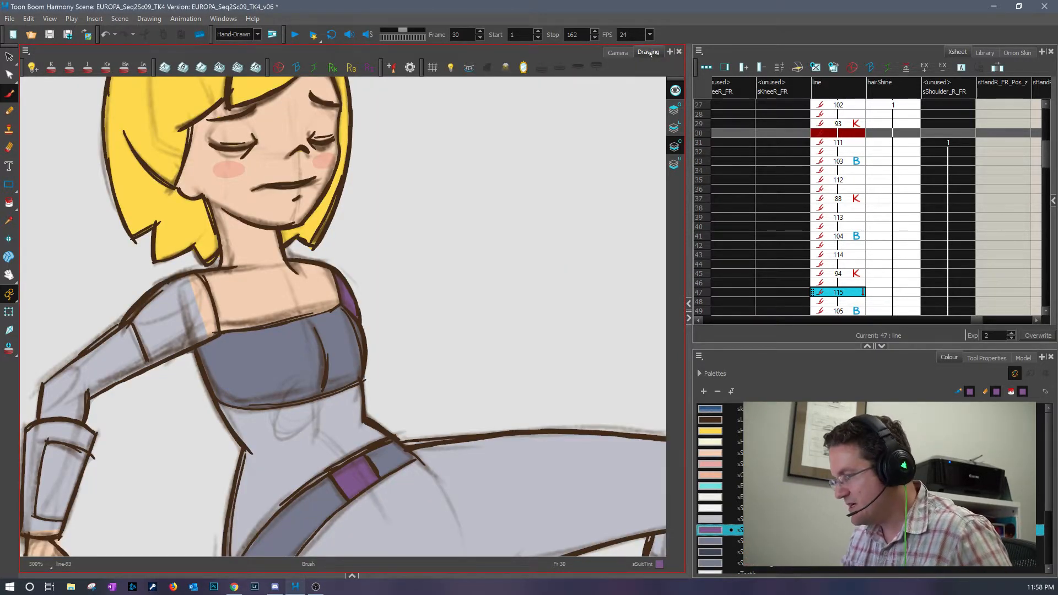
- Brush sSuitTint over the near shoulder sleeve in drawing 93 and over both sleeves in drawing 102 at frame 28
left_click_drag(136, 307, 158, 361)
mouse_move(185, 271)
left_mouse_down()
mouse_move(211, 339)
mouse_move(158, 361)
mouse_move(157, 275)
mouse_move(188, 309)
mouse_move(190, 295)
mouse_move(191, 325)
left_mouse_up()
key("comma")
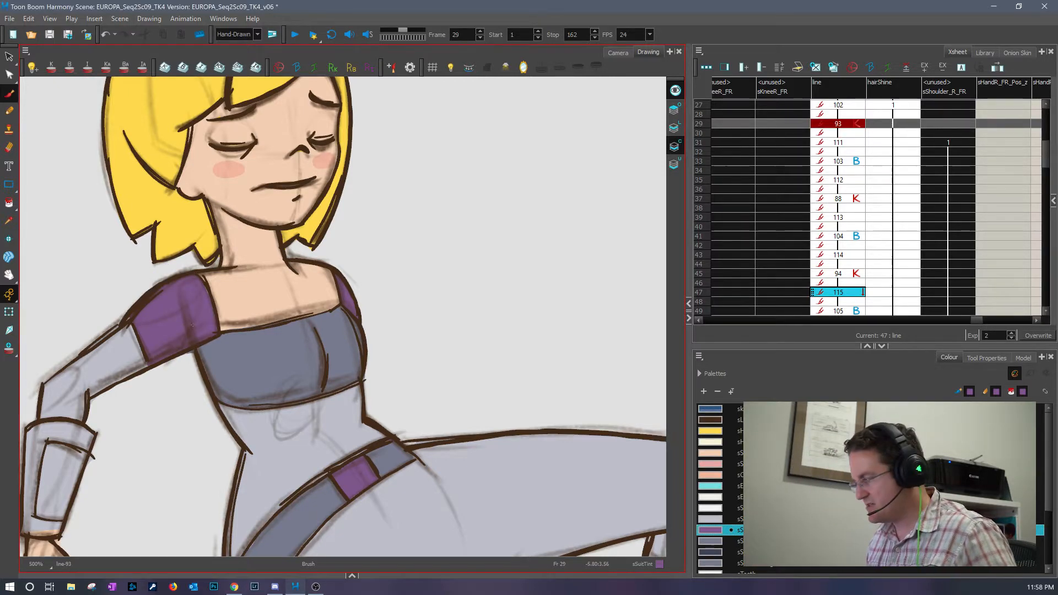
key("comma")
left_click_drag(288, 237, 306, 264)
mouse_move(105, 276)
left_mouse_down()
mouse_move(130, 339)
mouse_move(113, 259)
mouse_move(160, 249)
mouse_move(161, 324)
left_mouse_up()
left_click_drag(152, 265, 144, 331)
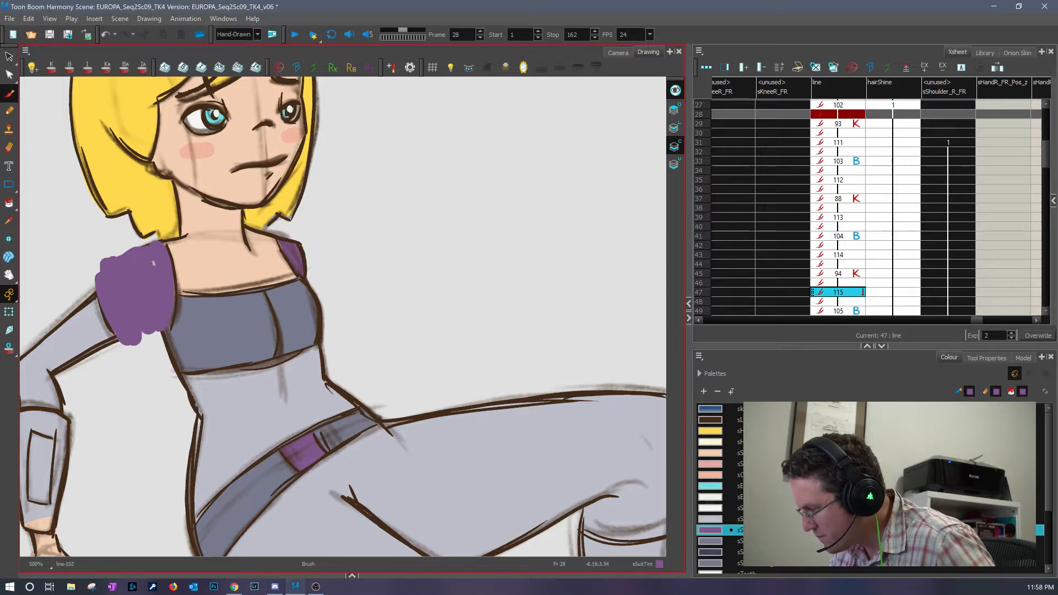
- Check the dark forearm cuff in drawing 97 at frame 26 and choose the sCuff colour for painting
key("comma")
key("comma")
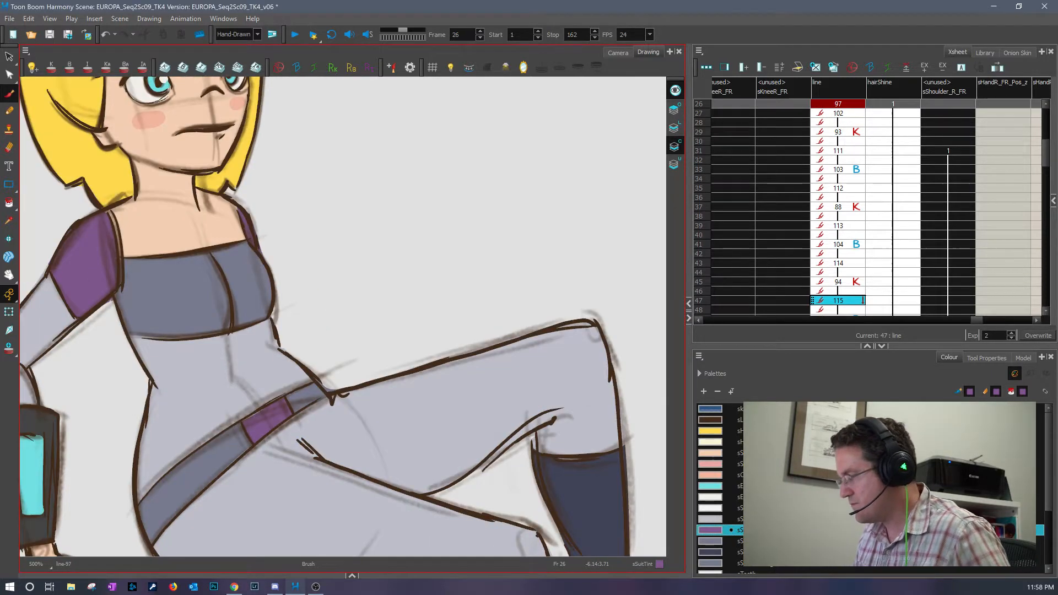
key("period")
left_click_drag(329, 406, 532, 241)
key("comma")
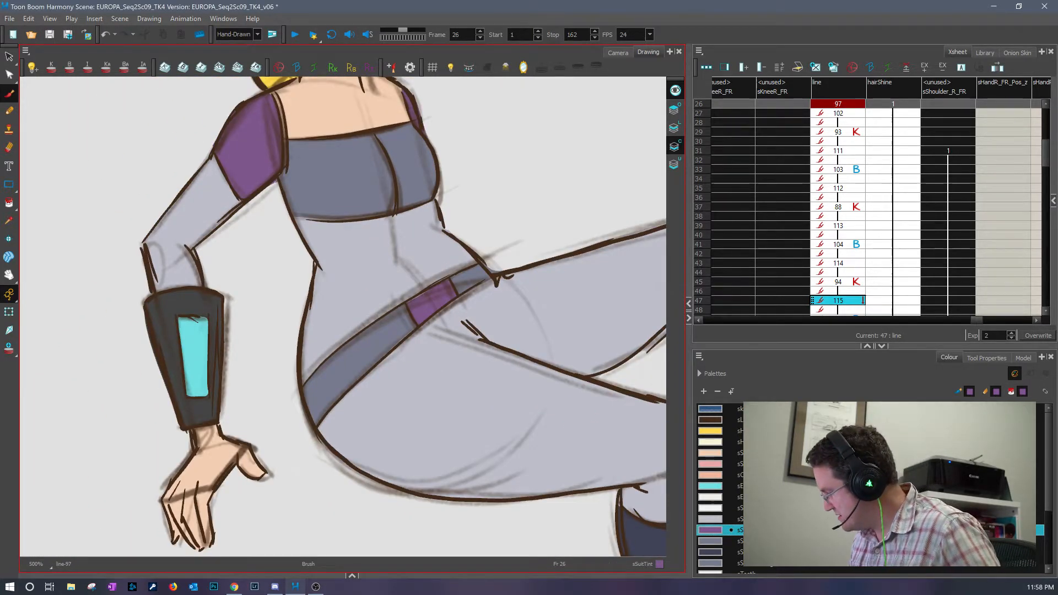
scroll(1047, 499, "down", 2)
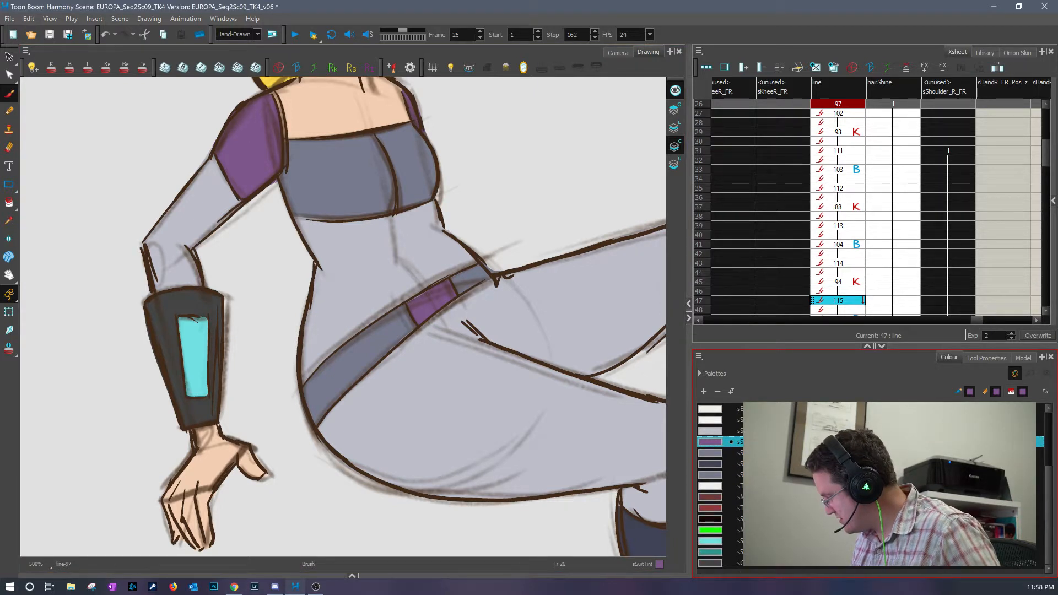
left_click(710, 563)
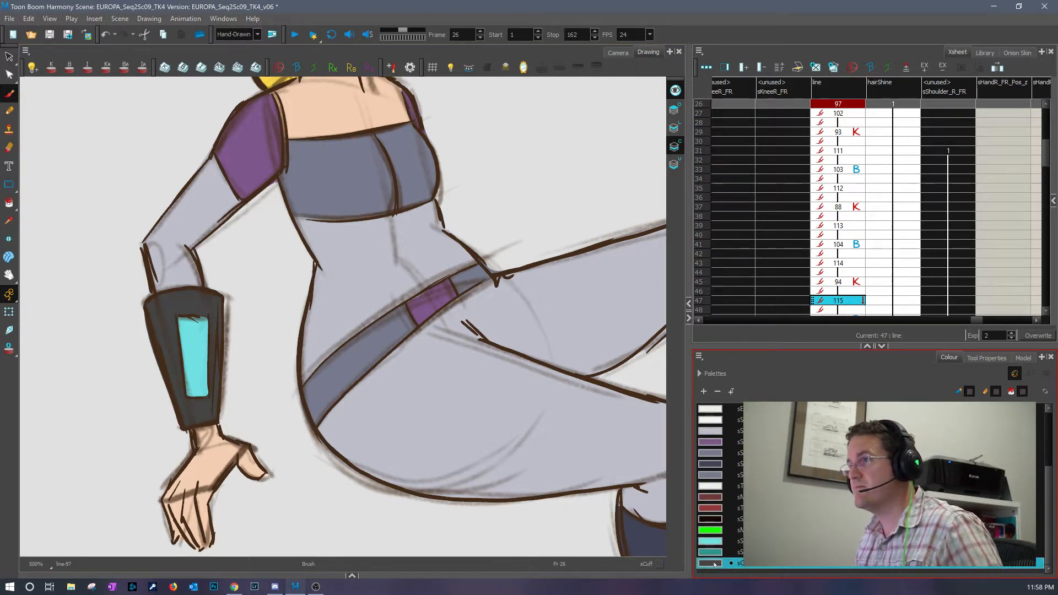
- Brush sCuff along the elbow and wrist ends of the forearm cuff in drawing 102 at frame 27
key("period")
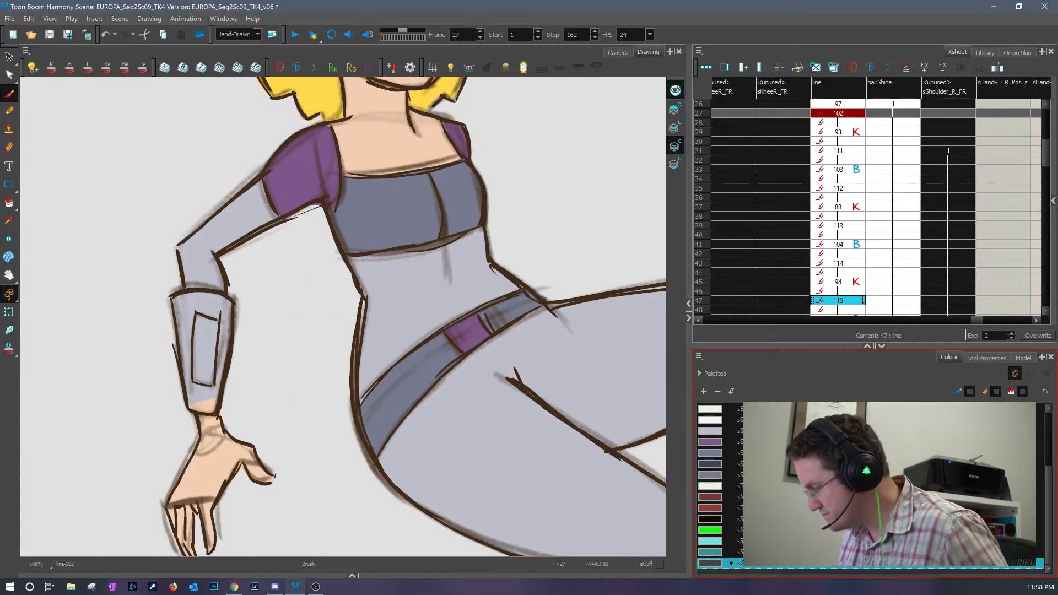
left_click_drag(172, 295, 247, 315)
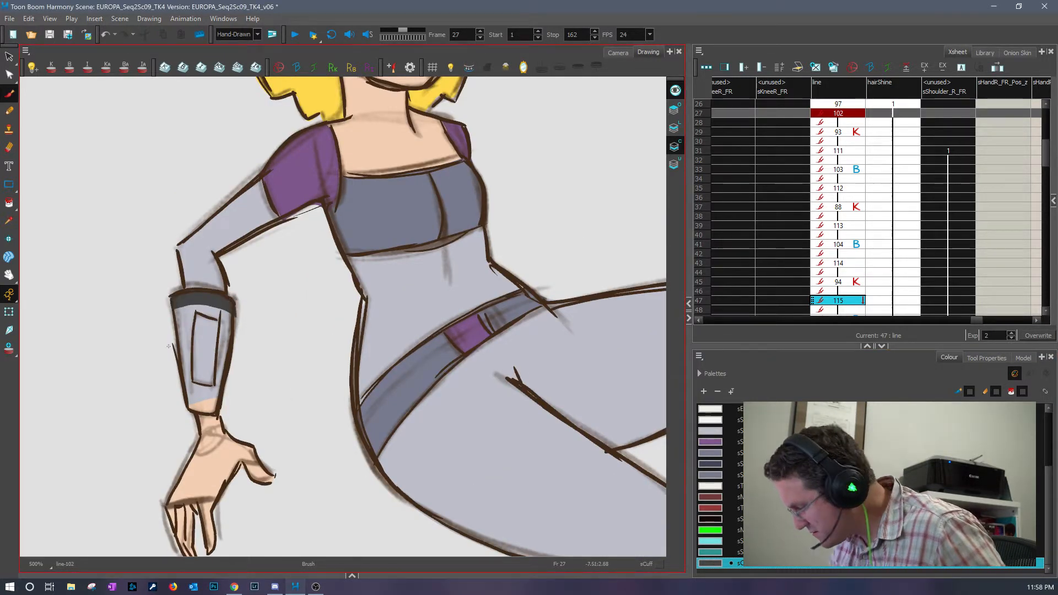
left_click_drag(178, 392, 234, 407)
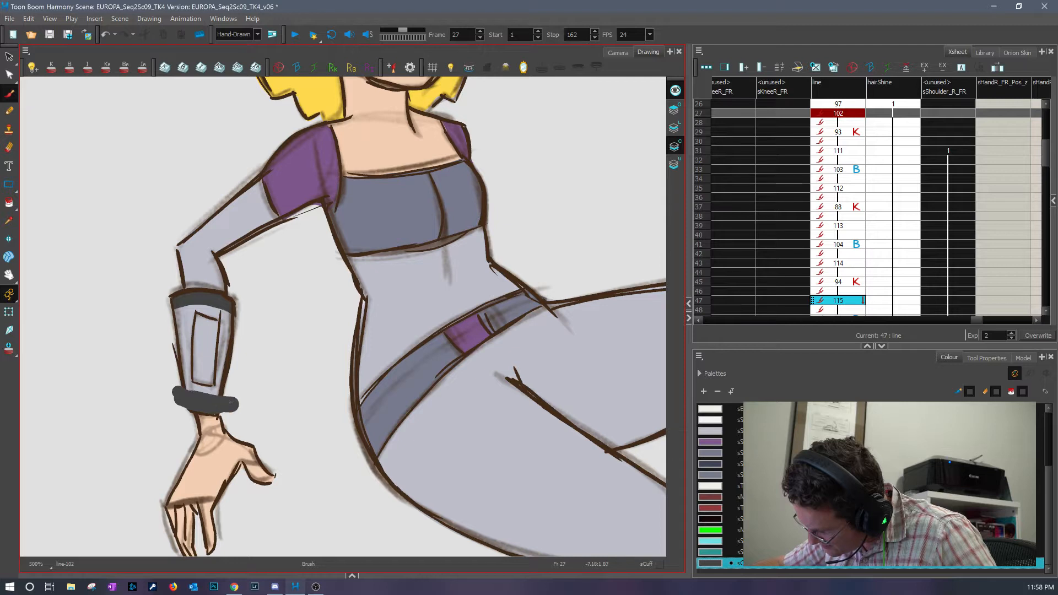
- Brush sCuff along both ends of the forearm cuff in drawing 93 at frame 29
key("period")
key("period")
mouse_move(192, 314)
left_mouse_down()
mouse_move(232, 308)
mouse_move(270, 329)
left_mouse_up()
mouse_move(175, 395)
left_mouse_down()
mouse_move(204, 410)
mouse_move(237, 408)
left_mouse_up()
- Flip back and forth through frames 28 to 31 to compare the forearm cuffs of neighbouring drawings
key("period")
key("period")
key("comma")
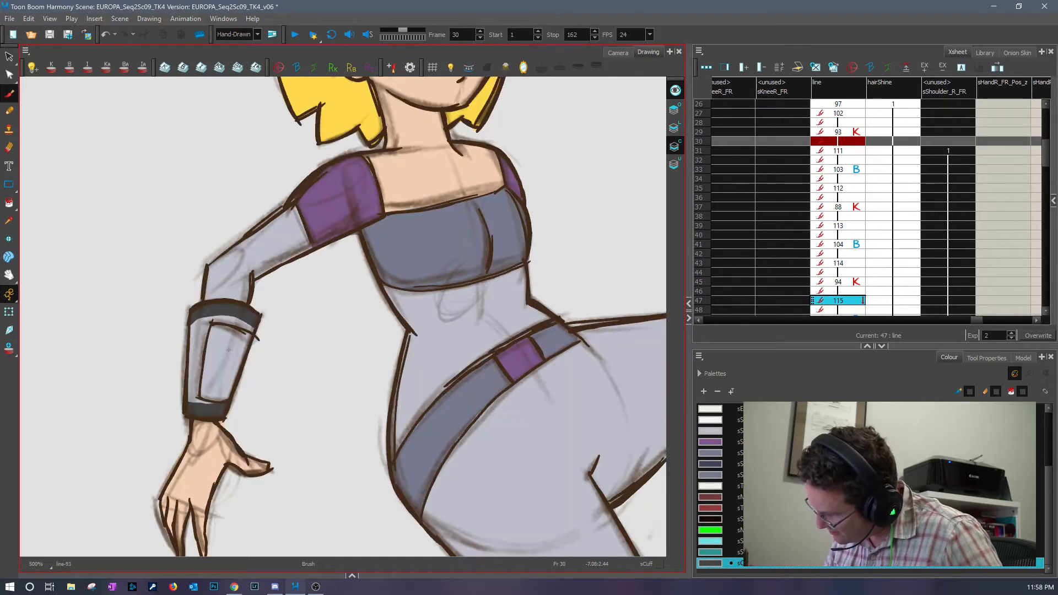
key("comma")
key("comma")
key("period")
key("period")
key("period")
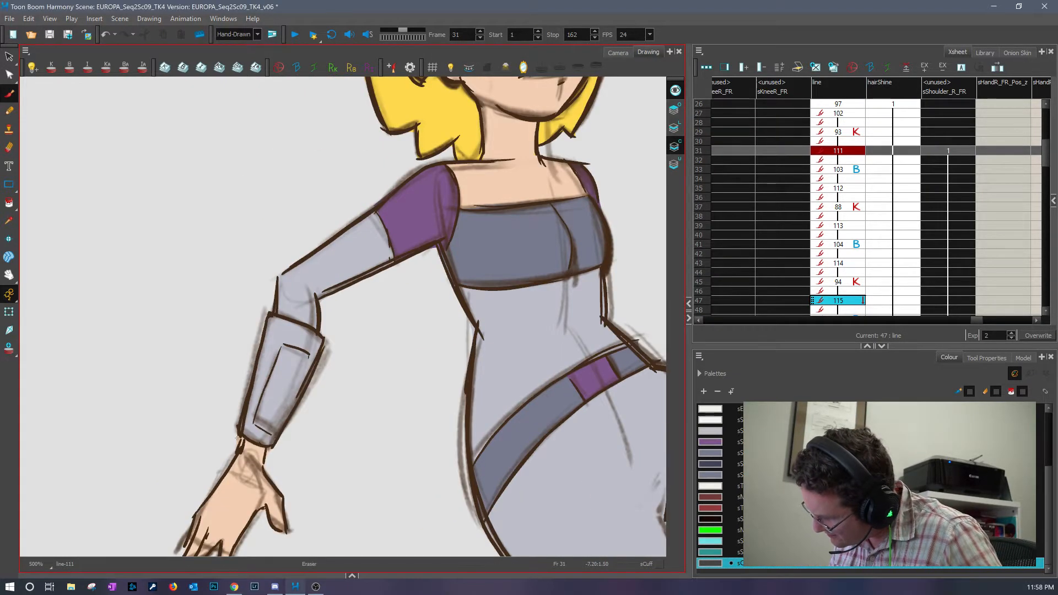
key("comma")
key("period")
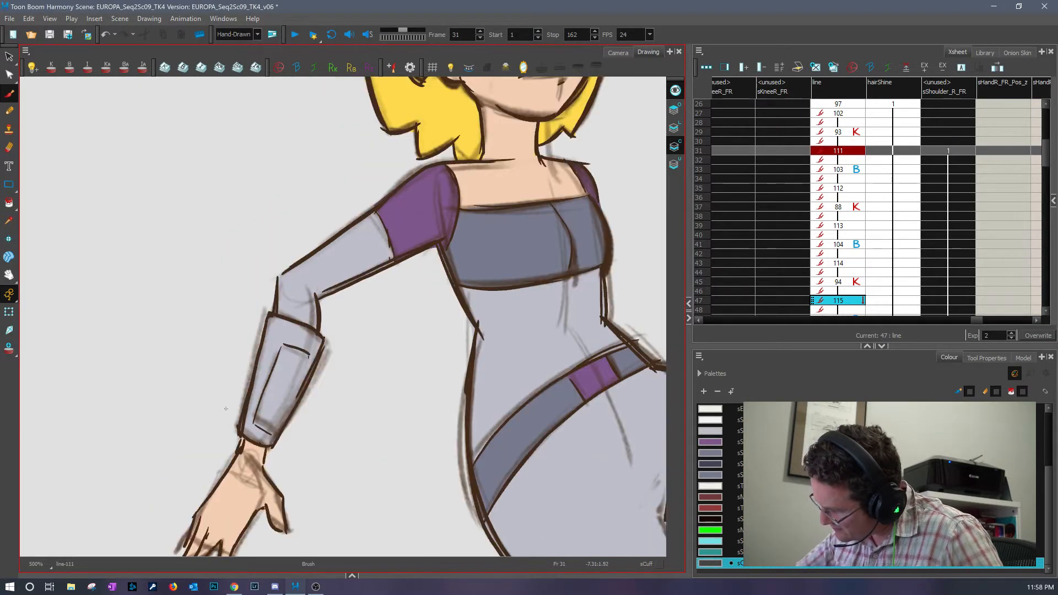
- Brush sCuff along both ends of the forearm cuff in drawing 111 at frame 31 and drawing 103 at frame 34
left_click_drag(232, 419, 278, 443)
mouse_move(265, 318)
left_mouse_down()
mouse_move(323, 347)
mouse_move(359, 351)
mouse_move(393, 383)
left_mouse_up()
key("period")
key("period")
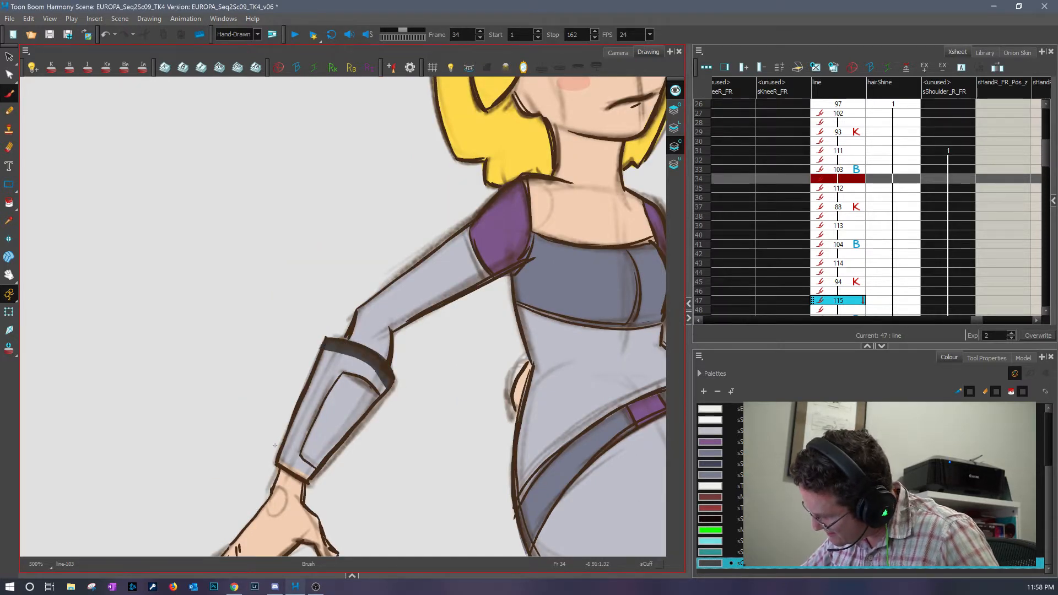
left_click_drag(267, 444, 313, 473)
- Brush sCuff along both ends of the forearm cuff in drawing 112 at frame 35 and drawing 88 at frame 37
key("period")
left_click_drag(369, 405, 430, 444)
mouse_move(309, 489)
left_mouse_down()
mouse_move(332, 513)
mouse_move(380, 528)
left_mouse_up()
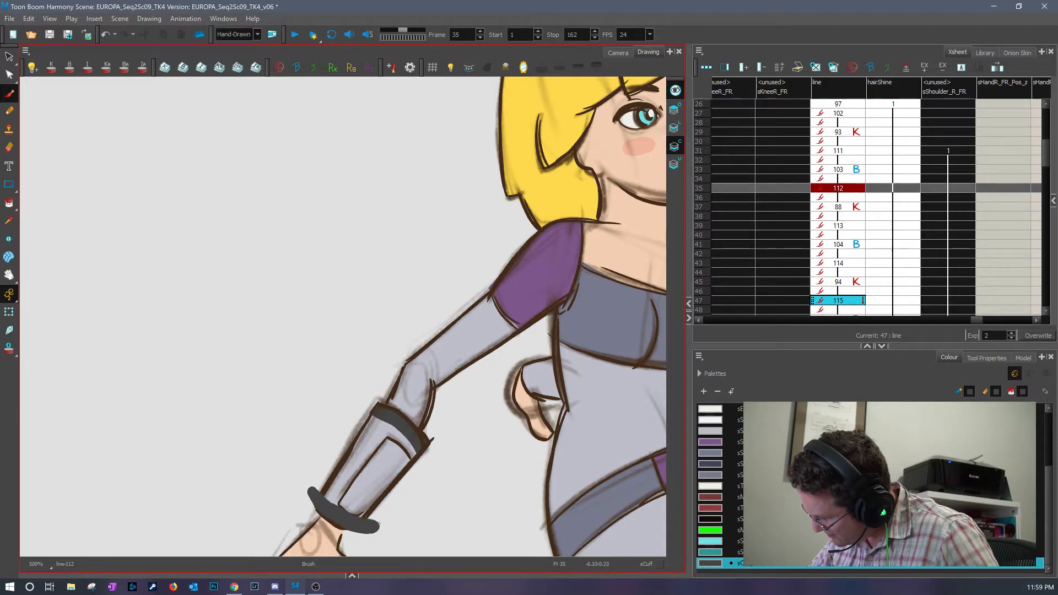
key("period")
key("period")
left_click_drag(229, 304, 273, 353)
left_click_drag(168, 371, 207, 408)
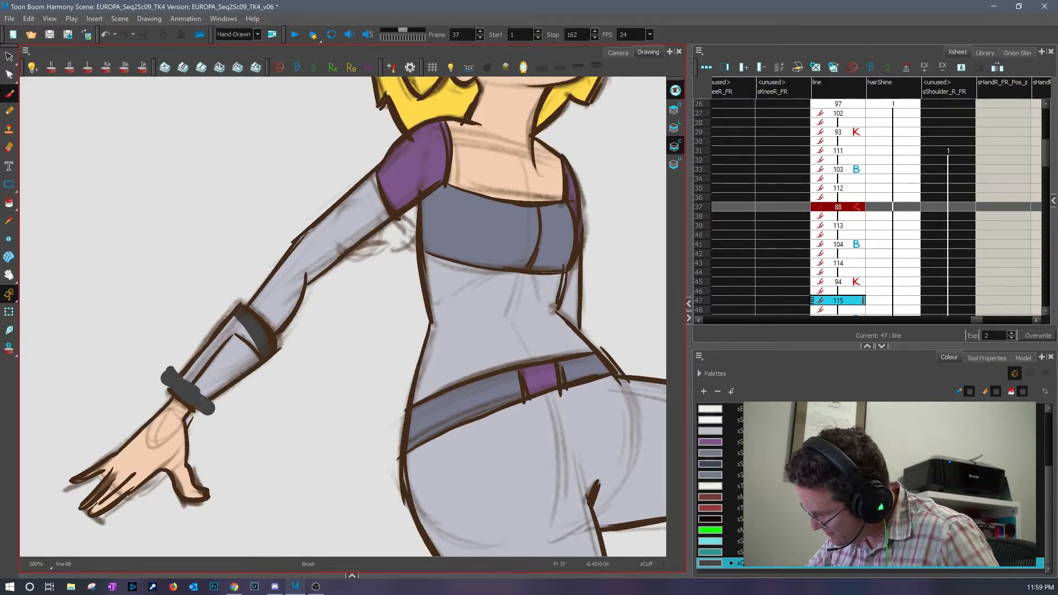
- Brush sCuff along both ends of the forearm cuff in drawing 113 at frame 39 and drawing 104 at frame 41
key("period")
key("period")
left_click_drag(255, 320, 325, 353)
mouse_move(209, 391)
left_mouse_down()
mouse_move(230, 427)
mouse_move(276, 438)
left_mouse_up()
key("period")
key("period")
left_click_drag(273, 321, 365, 354)
mouse_move(249, 422)
left_mouse_down()
mouse_move(275, 448)
mouse_move(307, 443)
mouse_move(290, 403)
mouse_move(307, 431)
mouse_move(344, 425)
left_mouse_up()
- Brush sCuff along both ends of the forearm cuff in drawing 114 at frame 43 and drawing 94 at frame 45
key("period")
key("period")
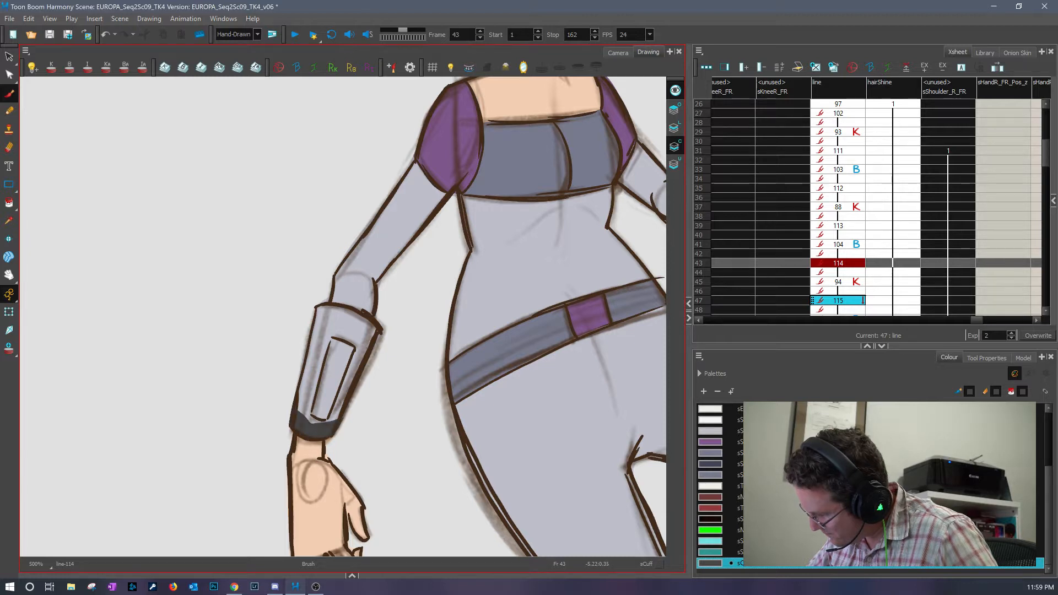
mouse_move(309, 314)
left_mouse_down()
mouse_move(363, 325)
mouse_move(389, 347)
left_mouse_up()
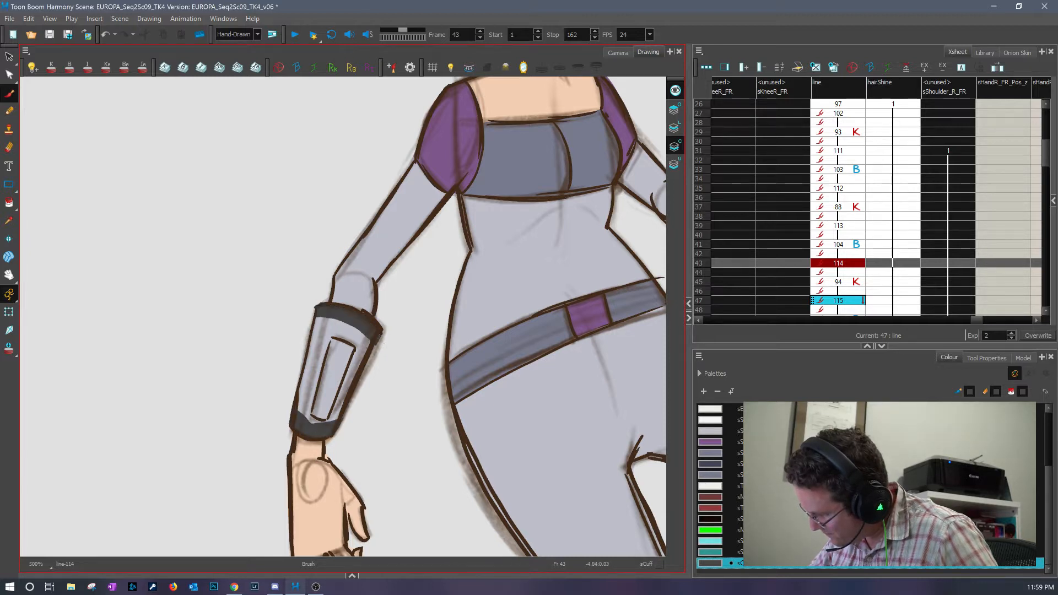
key("period")
key("period")
left_click_drag(347, 302, 416, 317)
mouse_move(330, 417)
left_mouse_down()
mouse_move(347, 427)
mouse_move(380, 415)
left_mouse_up()
- Brush sCuff along both ends of the forearm cuff in drawing 115 at frame 47
key("period")
key("period")
left_click_drag(325, 367, 388, 363)
mouse_move(328, 259)
left_mouse_down()
mouse_move(388, 242)
mouse_move(418, 266)
left_mouse_up()
key("period")
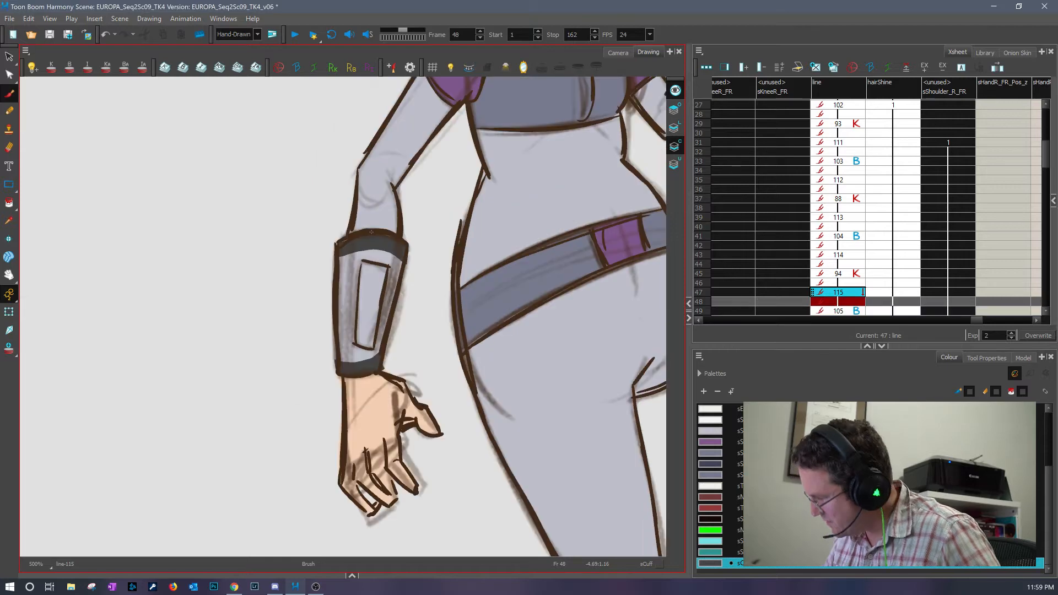
- Fill the rest of the forearm cuff with sCuff using the Paint tool in drawings 115 and 94
left_click(9, 202)
left_click(389, 262)
left_click(339, 309)
key("comma")
key("comma")
left_click(386, 342)
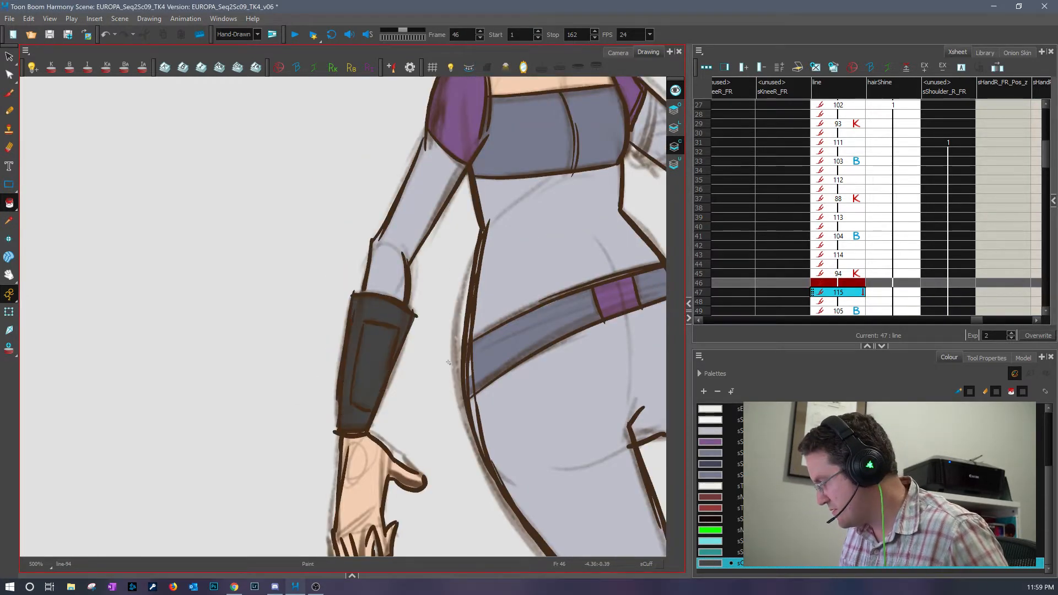
- Fill the rest of the forearm cuff with sCuff in drawings 114 and 104
key("comma")
key("comma")
left_click(365, 356)
key("comma")
key("comma")
key("period")
key("comma")
key("comma")
left_click(342, 364)
- Fill the rest of the forearm cuff and its inner panel with sCuff in drawing 113
key("comma")
key("comma")
left_click_drag(231, 358, 359, 383)
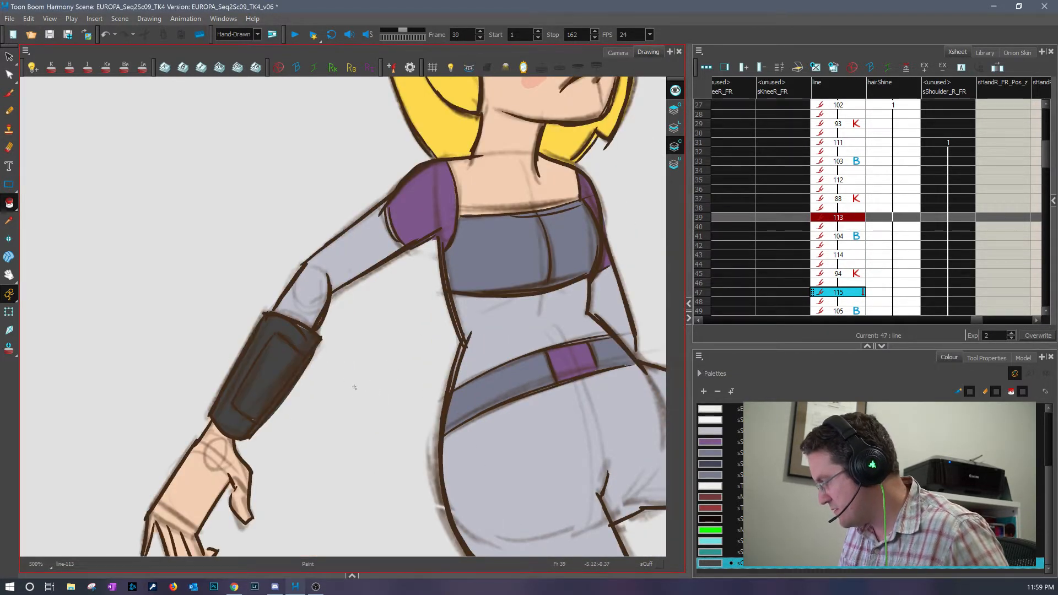
- Check the filled cuff in drawing 104 and fill the whole forearm cuff with sCuff in drawing 88 at frame 38
key("period")
key("period")
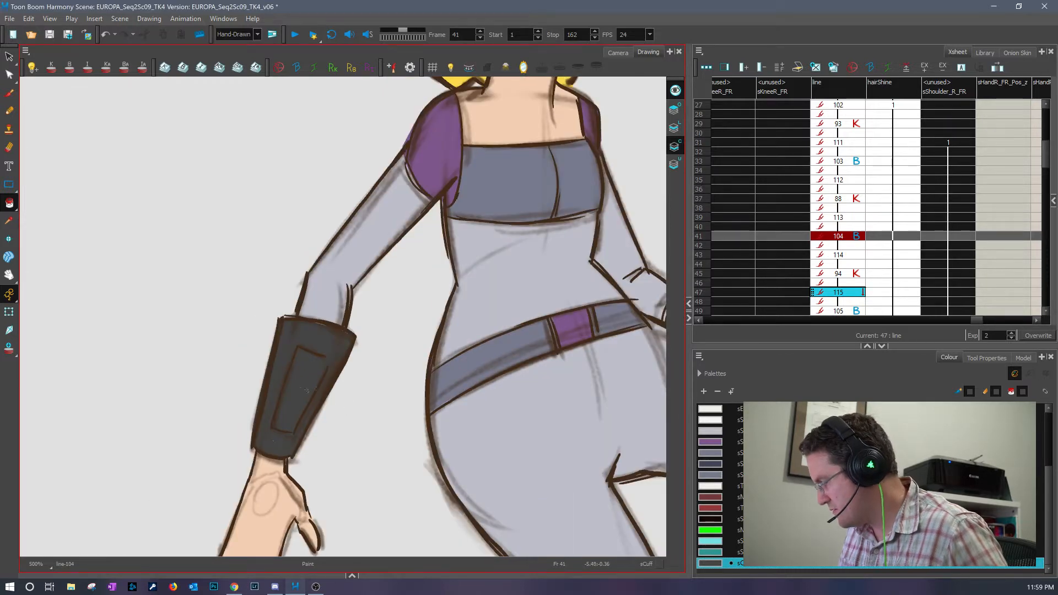
key("comma")
key("comma")
key("comma")
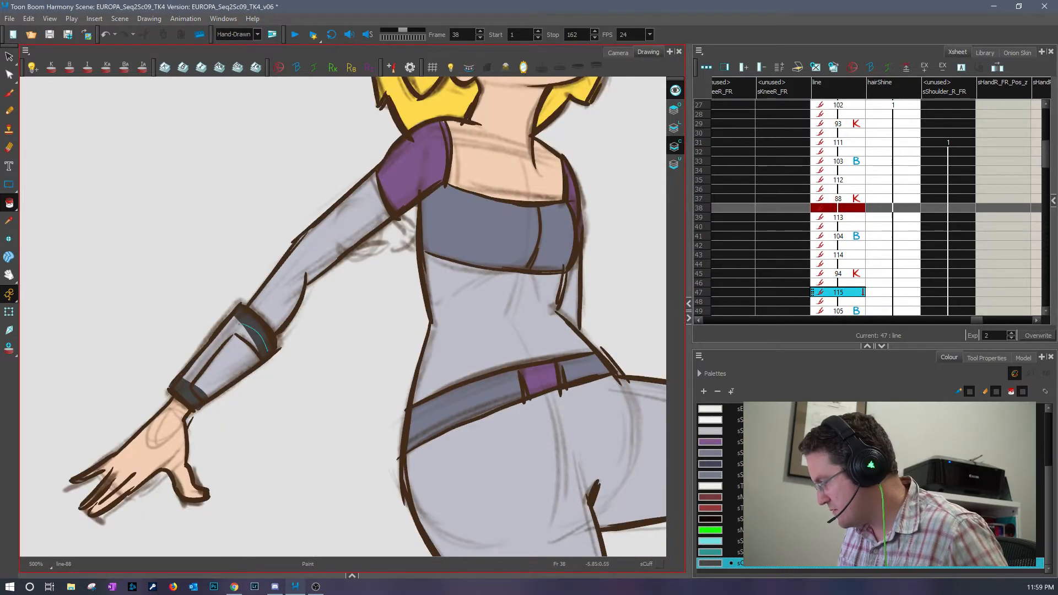
left_click_drag(248, 327, 275, 387)
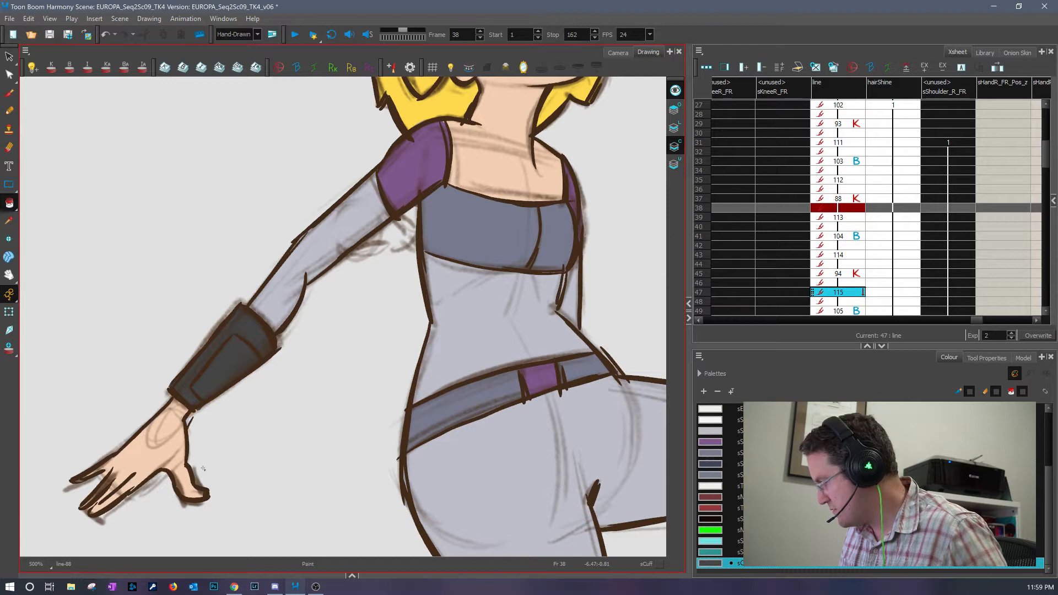
- Fill the forearm cuff and its inner panel with sCuff in drawings 112 and 103
key("comma")
key("comma")
left_click_drag(147, 330, 239, 302)
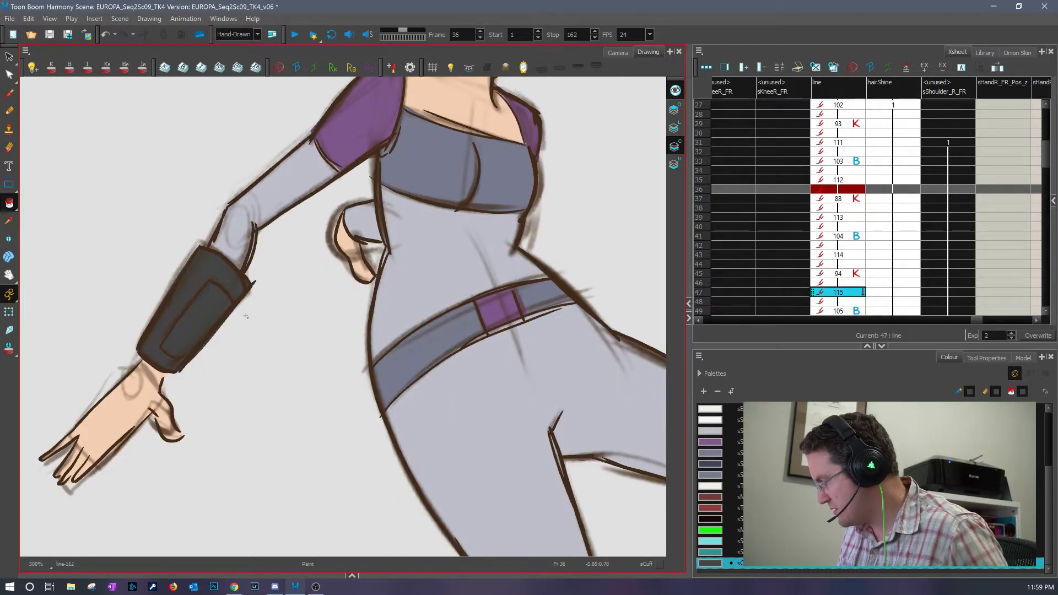
key("comma")
key("comma")
mouse_move(149, 194)
left_mouse_down()
mouse_move(177, 320)
mouse_move(217, 226)
left_mouse_up()
- Fill the forearm cuff with sCuff in drawings 111 and 93, including the inner panel
key("comma")
key("comma")
mouse_move(76, 194)
left_mouse_down()
mouse_move(68, 274)
mouse_move(138, 193)
left_mouse_up()
left_click_drag(236, 276, 392, 409)
key("comma")
key("comma")
key("comma")
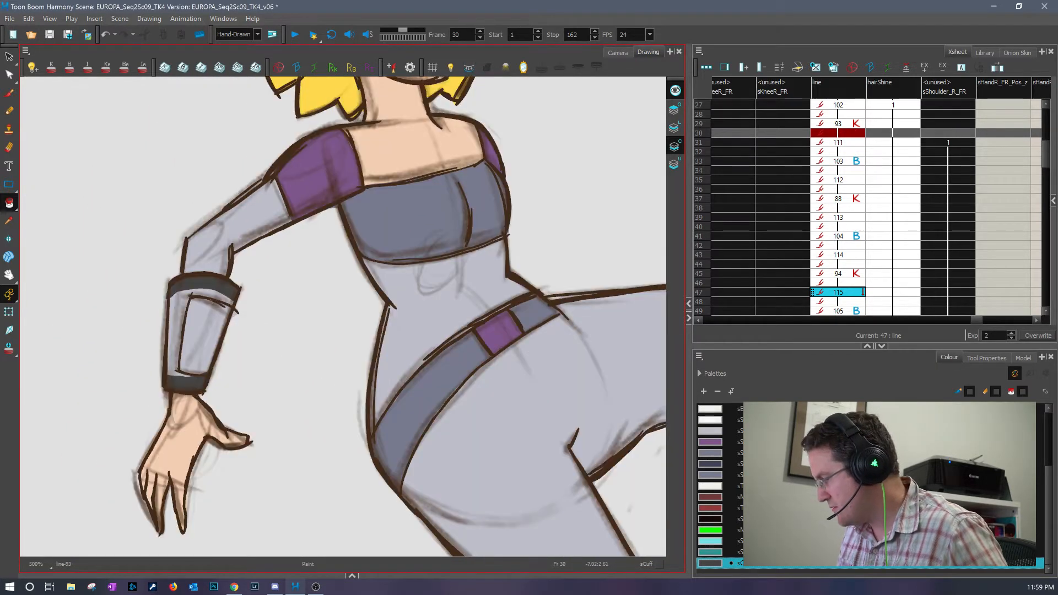
left_click_drag(164, 369, 234, 314)
- Fill the forearm cuff and its inner panel with sCuff in drawing 102
key("comma")
key("comma")
mouse_move(202, 275)
left_mouse_down()
mouse_move(166, 363)
mouse_move(215, 292)
left_mouse_up()
- Brush the cuff's inner screen panel with sScreen1 in drawing 102, using drawing 97 as the colour reference
key("comma")
key("comma")
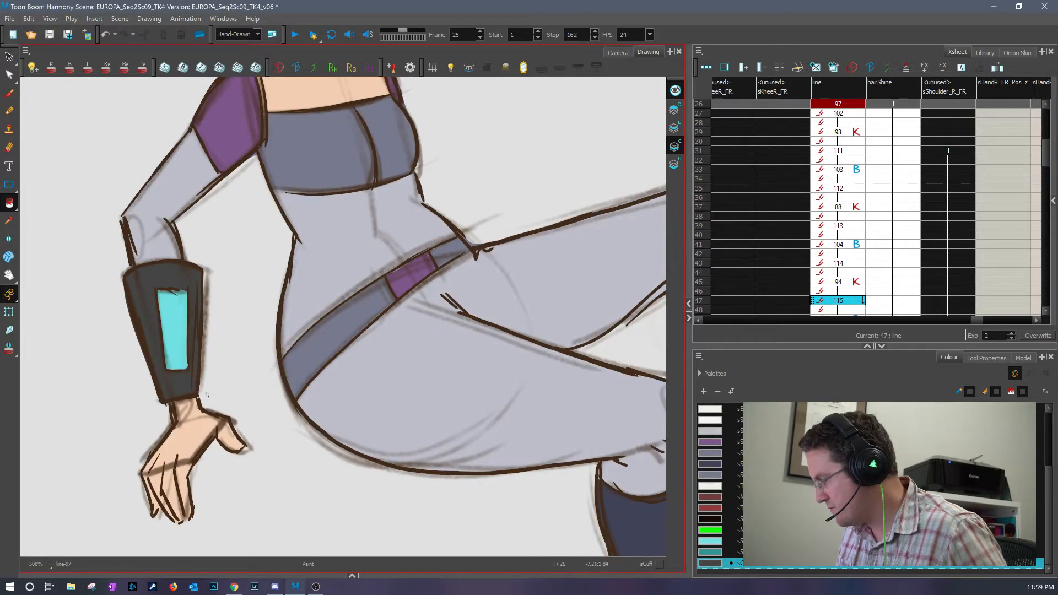
left_click(715, 542)
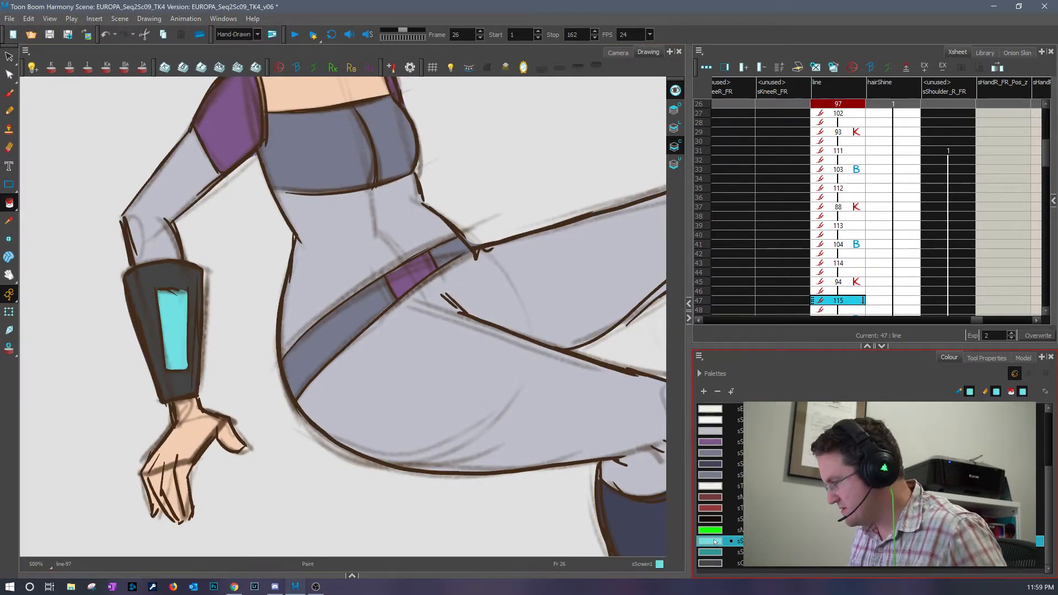
left_click(9, 93)
key("period")
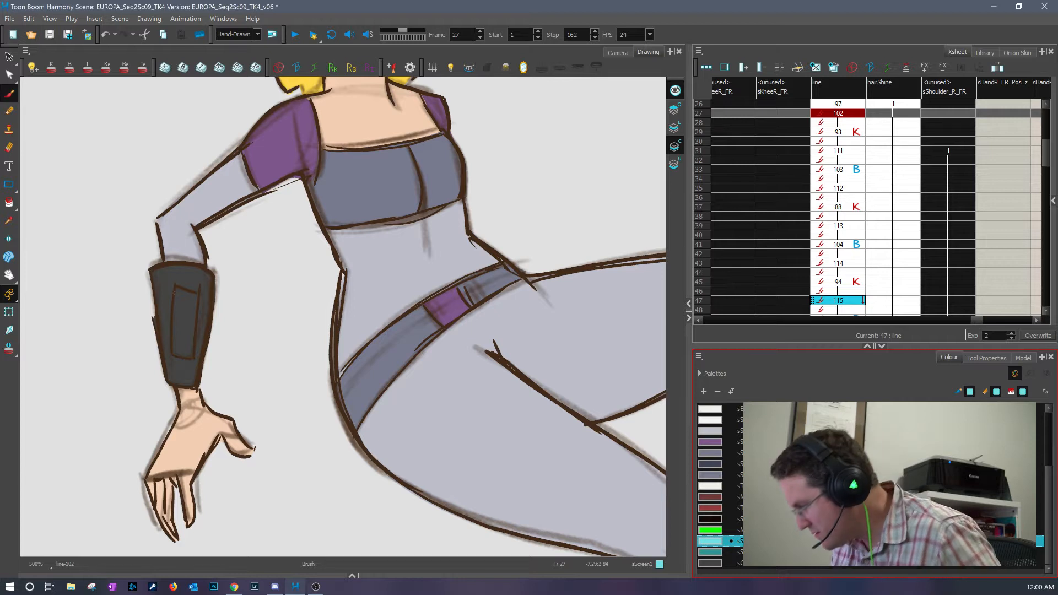
mouse_move(178, 288)
left_mouse_down()
mouse_move(185, 356)
mouse_move(192, 299)
mouse_move(181, 293)
mouse_move(181, 346)
left_mouse_up()
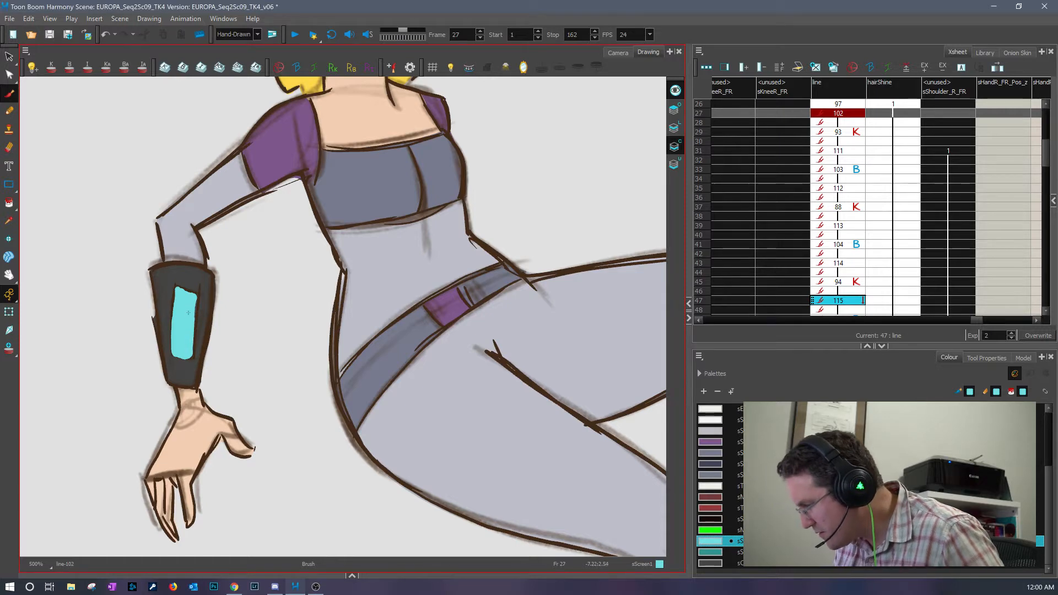
- Trace the open edges of the cuff's screen panel in drawing 93 with sScreen1, using the EuropaLineBrush 5 preset
key("period")
key("period")
scroll(188, 314, "up", 4)
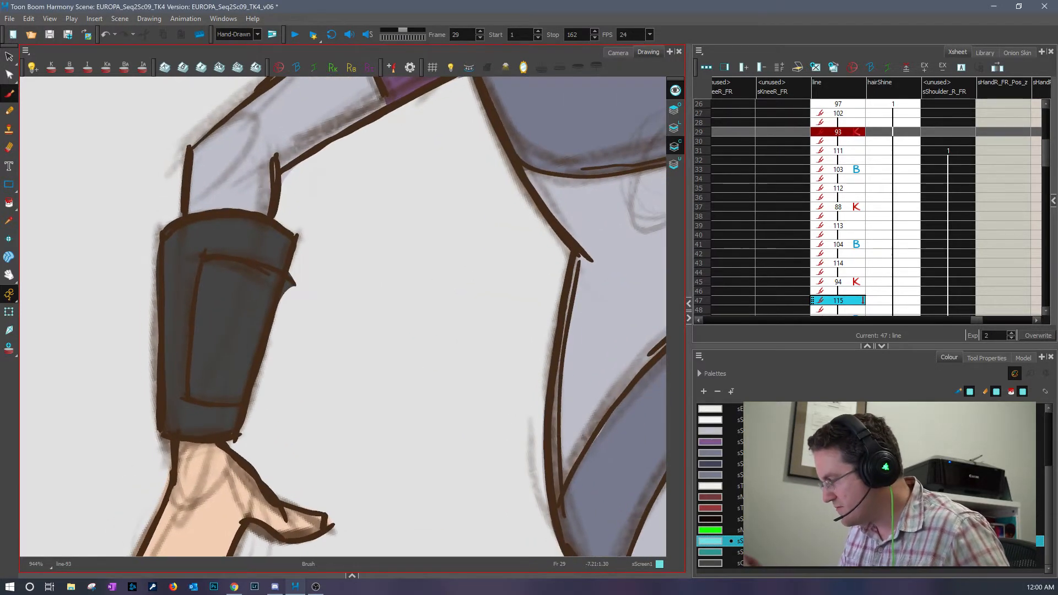
left_click_drag(210, 260, 197, 388)
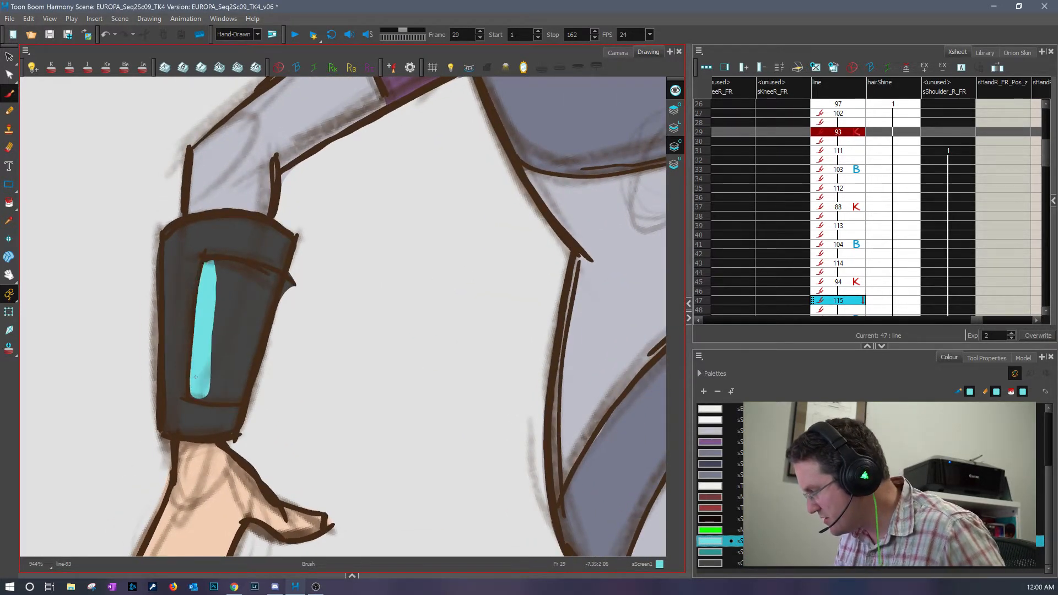
left_click(105, 34)
left_click(986, 358)
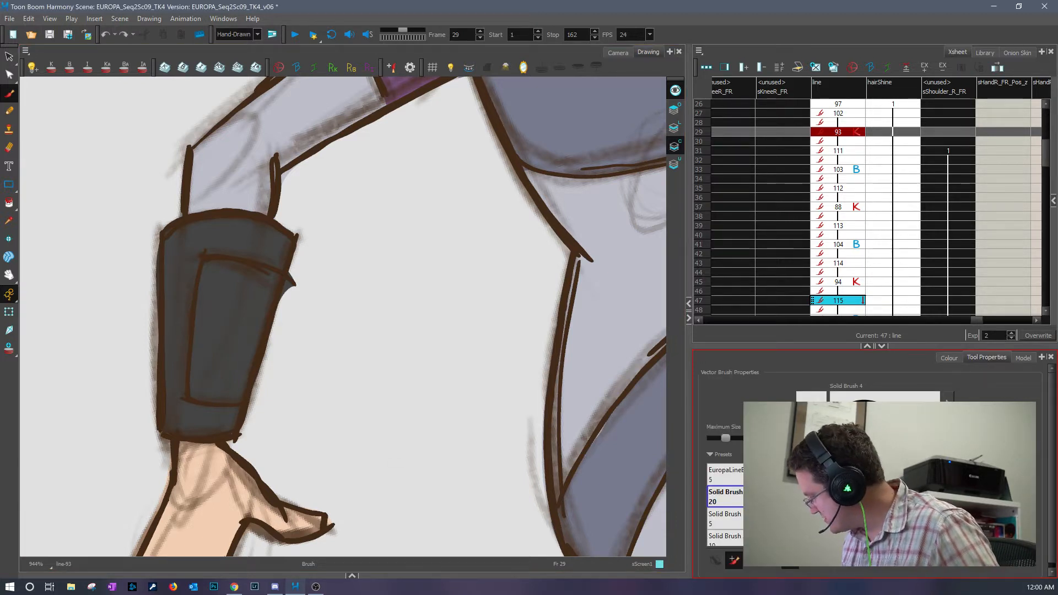
left_click(725, 475)
mouse_move(208, 258)
left_mouse_down()
mouse_move(192, 393)
mouse_move(235, 399)
left_mouse_up()
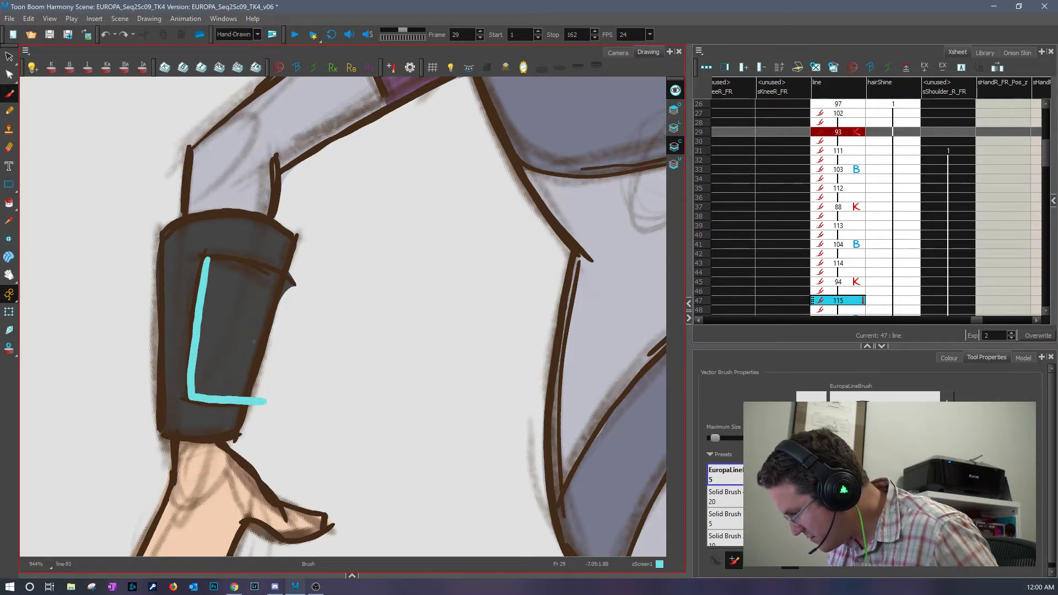
mouse_move(205, 261)
left_mouse_down()
mouse_move(263, 265)
mouse_move(295, 284)
left_mouse_up()
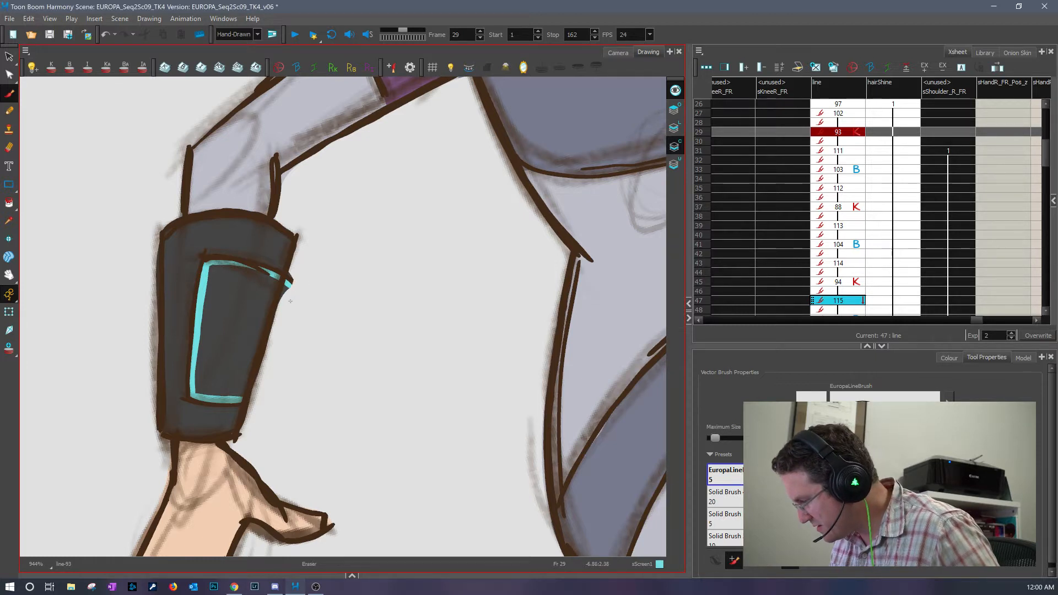
- Trace the edges of the cuff's screen panel with sScreen1 in drawings 111 and 103
key("period")
key("period")
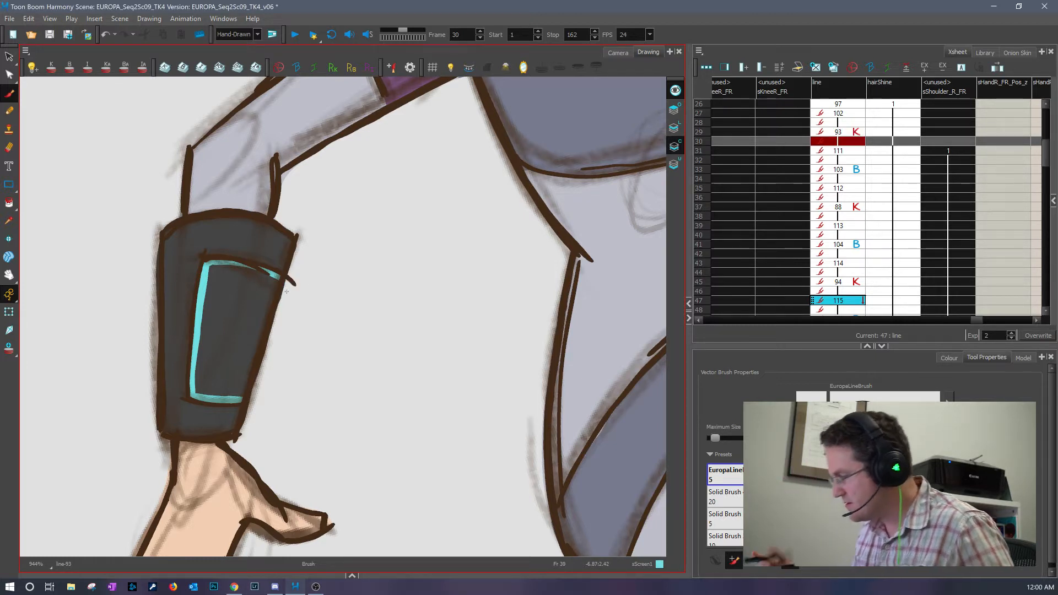
mouse_move(342, 297)
left_mouse_down()
mouse_move(394, 315)
mouse_move(333, 459)
mouse_move(296, 440)
mouse_move(339, 307)
left_mouse_up()
key("period")
key("period")
key("period")
mouse_move(477, 351)
left_mouse_down()
mouse_move(457, 327)
mouse_move(308, 231)
mouse_move(247, 372)
mouse_move(295, 399)
left_mouse_up()
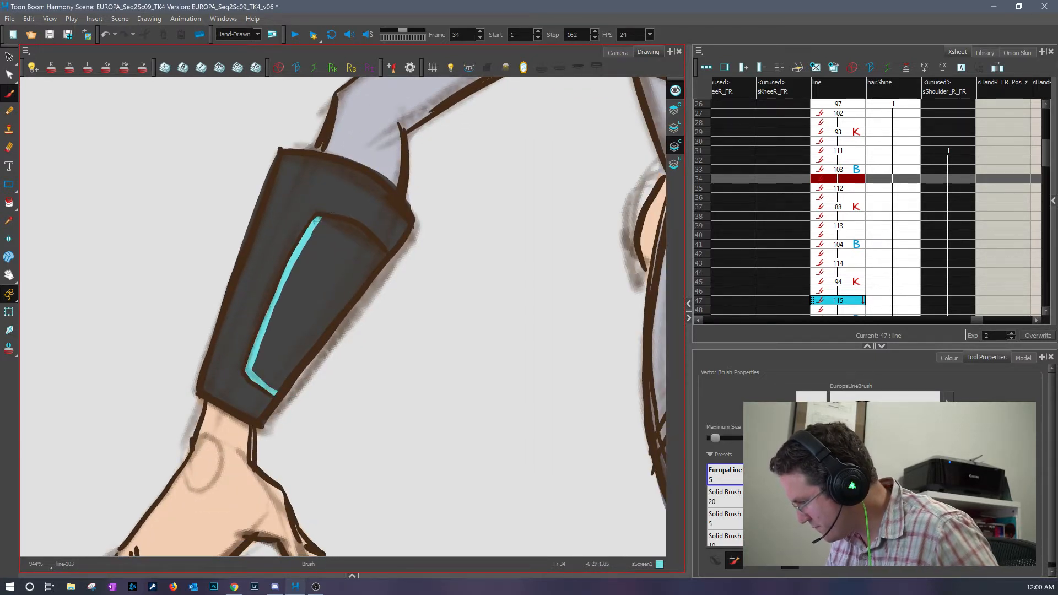
left_click_drag(346, 224, 388, 254)
- Trace the edges of the cuff's screen panel with sScreen1 in drawing 112
key("period")
key("period")
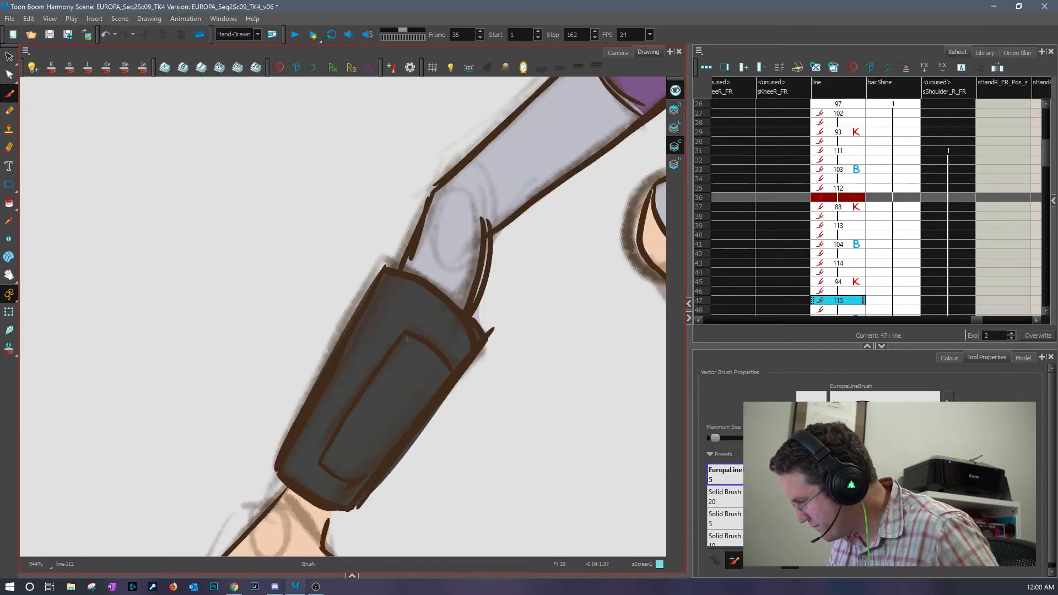
left_click_drag(408, 385, 366, 232)
mouse_move(281, 308)
left_mouse_down()
mouse_move(322, 321)
mouse_move(350, 313)
left_mouse_up()
left_click_drag(363, 182, 408, 220)
left_click_drag(363, 182, 288, 294)
- Trace the edges of the cuff's screen panel with sScreen1 in drawings 88 and 113
key("period")
key("period")
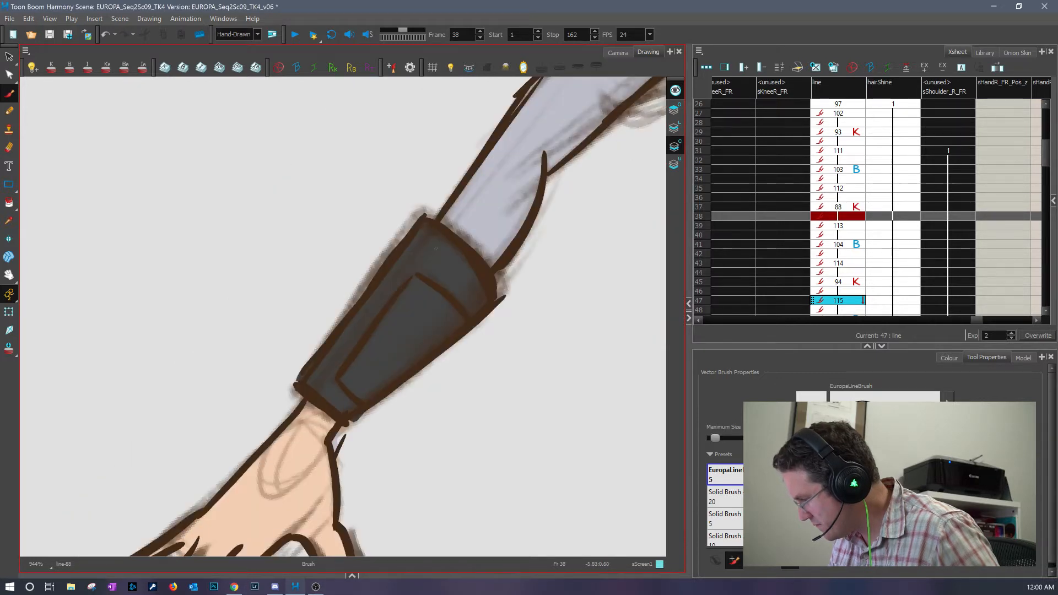
mouse_move(343, 377)
left_mouse_down()
mouse_move(362, 399)
mouse_move(344, 373)
mouse_move(414, 280)
left_mouse_up()
key("period")
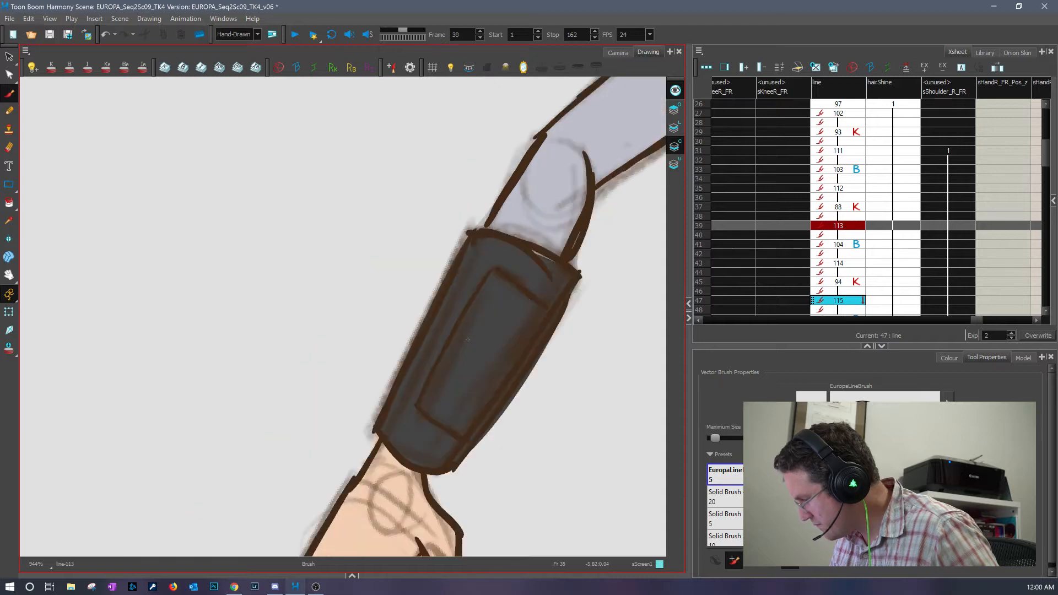
key("period")
mouse_move(257, 301)
left_mouse_down()
mouse_move(240, 337)
mouse_move(293, 364)
mouse_move(363, 247)
mouse_move(315, 204)
mouse_move(258, 301)
left_mouse_up()
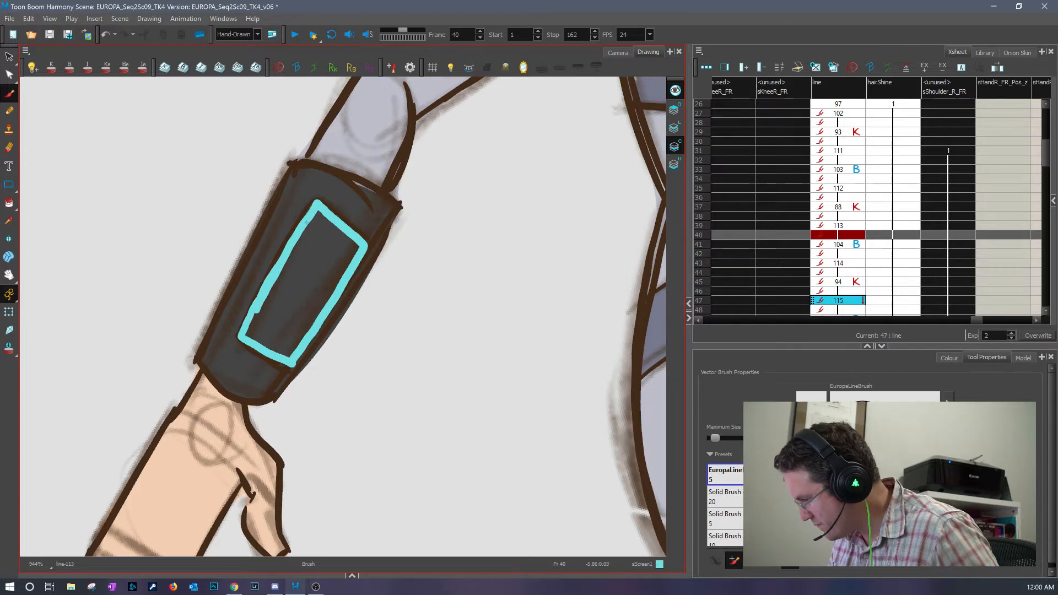
- Outline the cuff's screen panel with sScreen1 in drawings 104 and 114
key("period")
key("period")
mouse_move(351, 251)
left_mouse_down()
mouse_move(319, 372)
mouse_move(356, 382)
mouse_move(411, 251)
mouse_move(371, 234)
left_mouse_up()
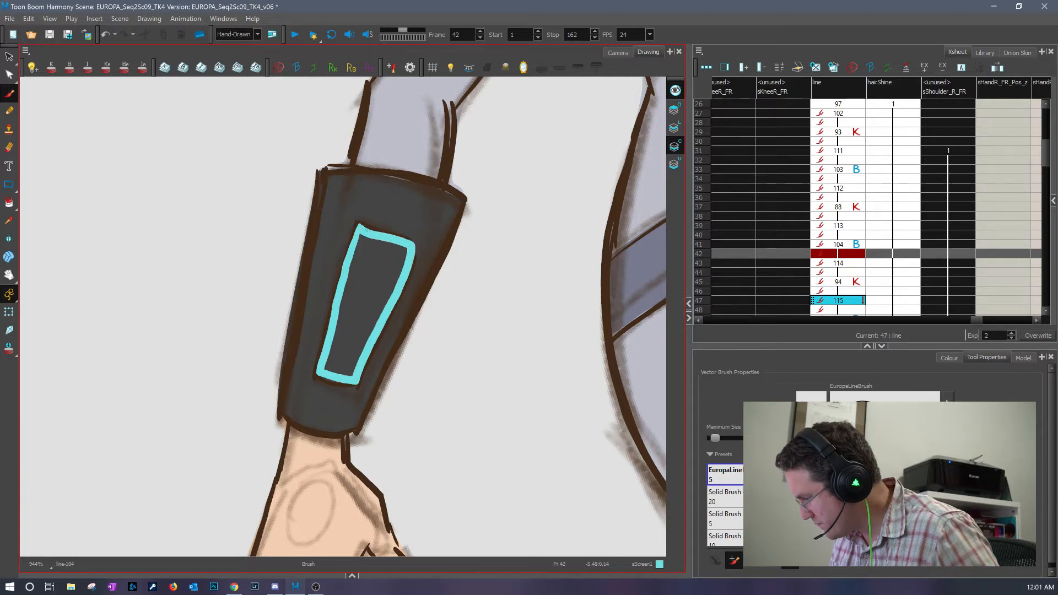
key("period")
key("period")
mouse_move(420, 205)
left_mouse_down()
mouse_move(394, 349)
mouse_move(437, 282)
mouse_move(456, 222)
mouse_move(426, 208)
left_mouse_up()
- Outline the cuff's screen panel with sScreen1 in drawings 94 and 115
key("period")
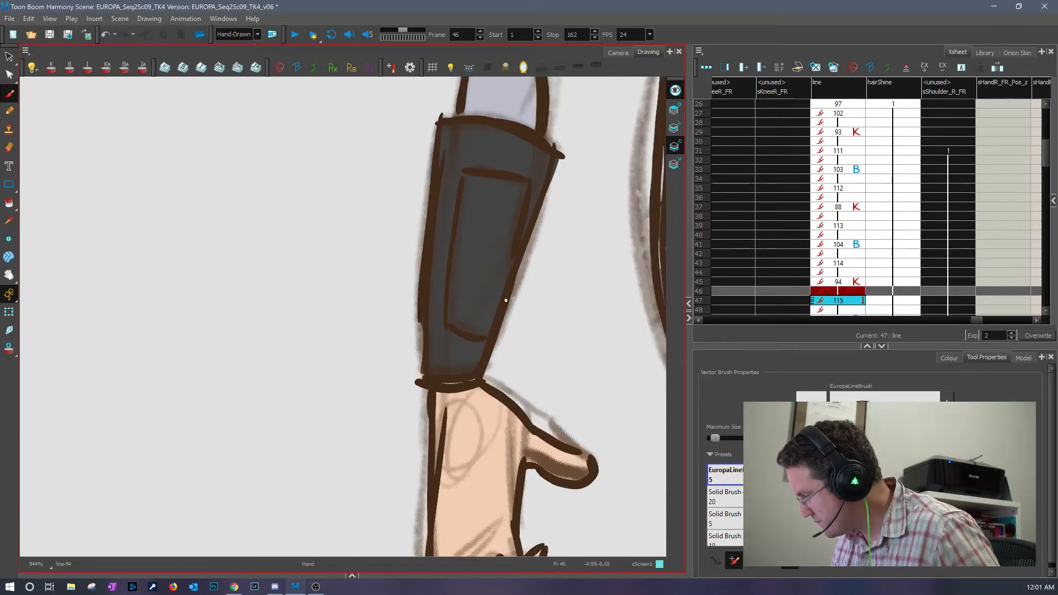
key("period")
mouse_move(304, 191)
left_mouse_down()
mouse_move(287, 332)
mouse_move(330, 333)
mouse_move(358, 197)
mouse_move(307, 190)
left_mouse_up()
key("period")
key("period")
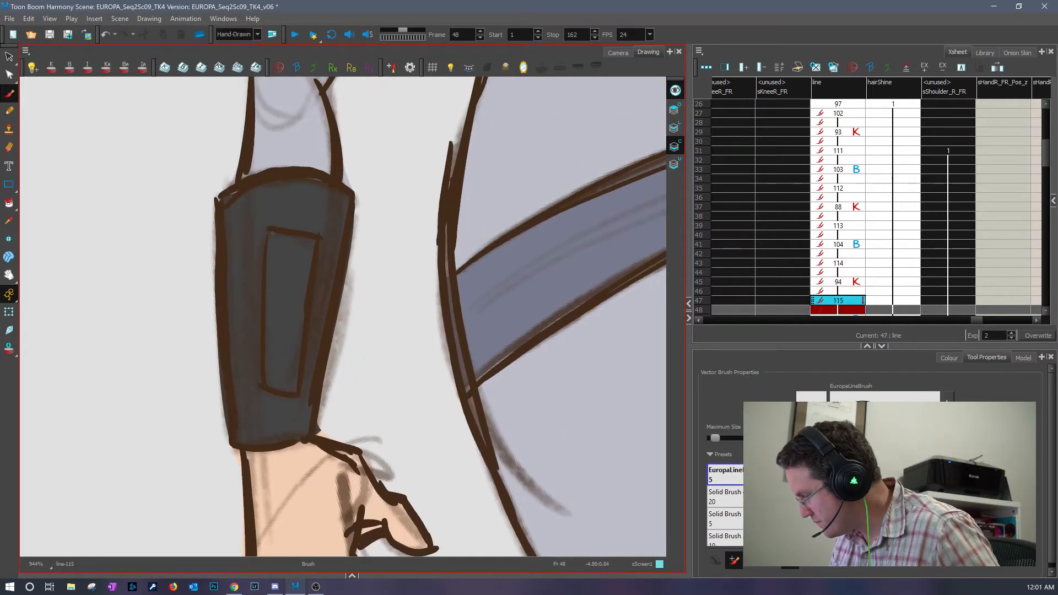
mouse_move(271, 245)
left_mouse_down()
mouse_move(268, 382)
mouse_move(310, 240)
mouse_move(274, 234)
left_mouse_up()
key("period")
key("comma")
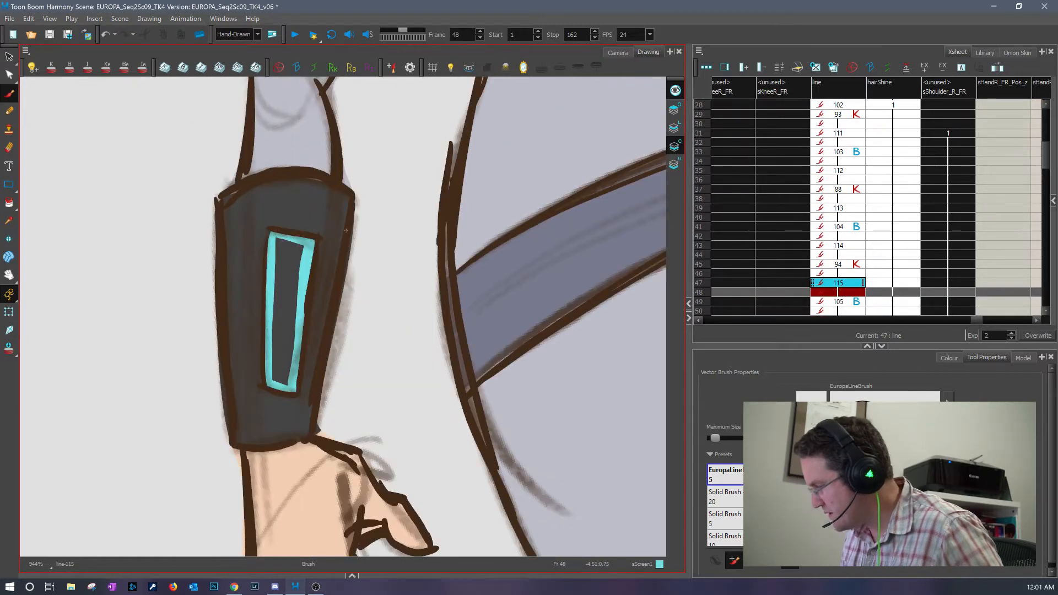
- Fill the inside of the outlined screen panel with sScreen1 in drawings 115, 94 and 114 using the Paint tool
left_click(9, 203)
left_click(280, 366)
key("comma")
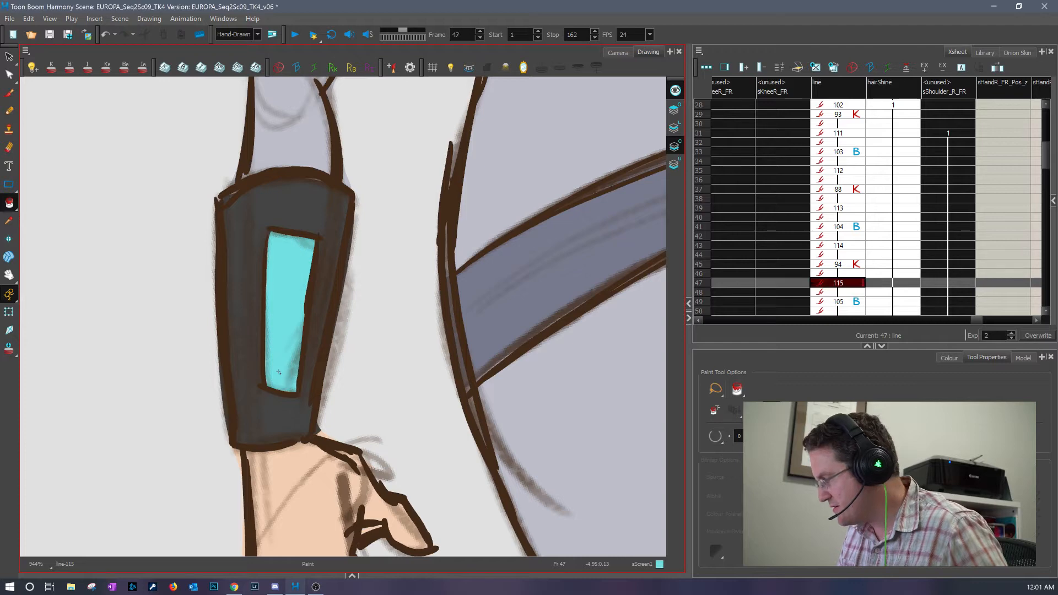
key("comma")
key("comma")
left_click(285, 374)
key("comma")
left_click(286, 373)
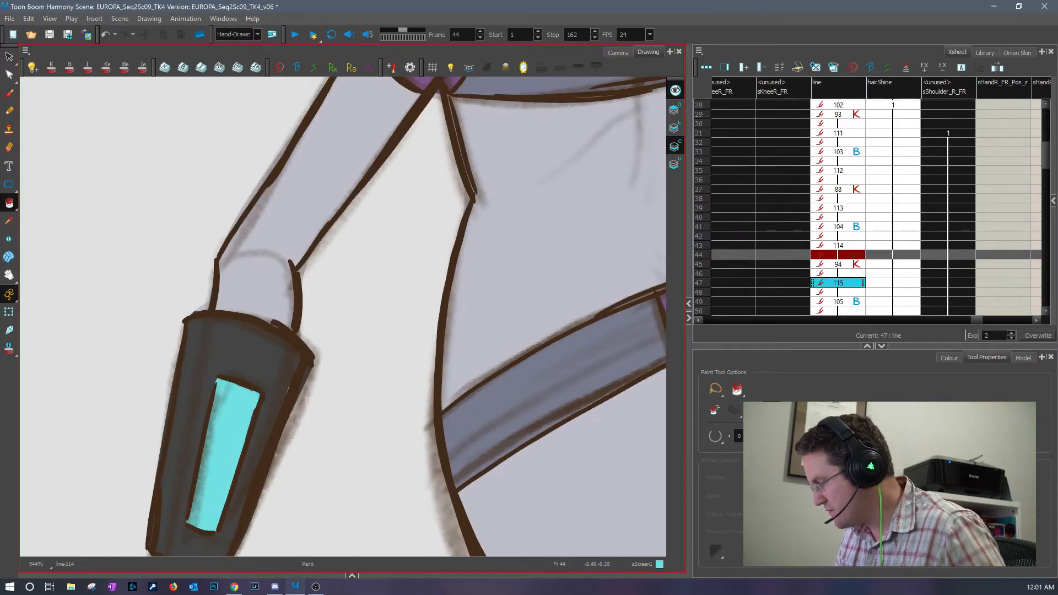
- Fill the inside of the cuff's screen outline with sScreen1 in drawings 104 and 113, undoing the misplaced fill
key("comma")
key("comma")
left_click(294, 408)
key("comma")
key("comma")
mouse_move(329, 403)
left_mouse_down()
mouse_move(485, 223)
mouse_move(348, 394)
mouse_move(318, 319)
mouse_move(358, 272)
mouse_move(343, 276)
left_mouse_up()
left_click(105, 34)
left_click(248, 307)
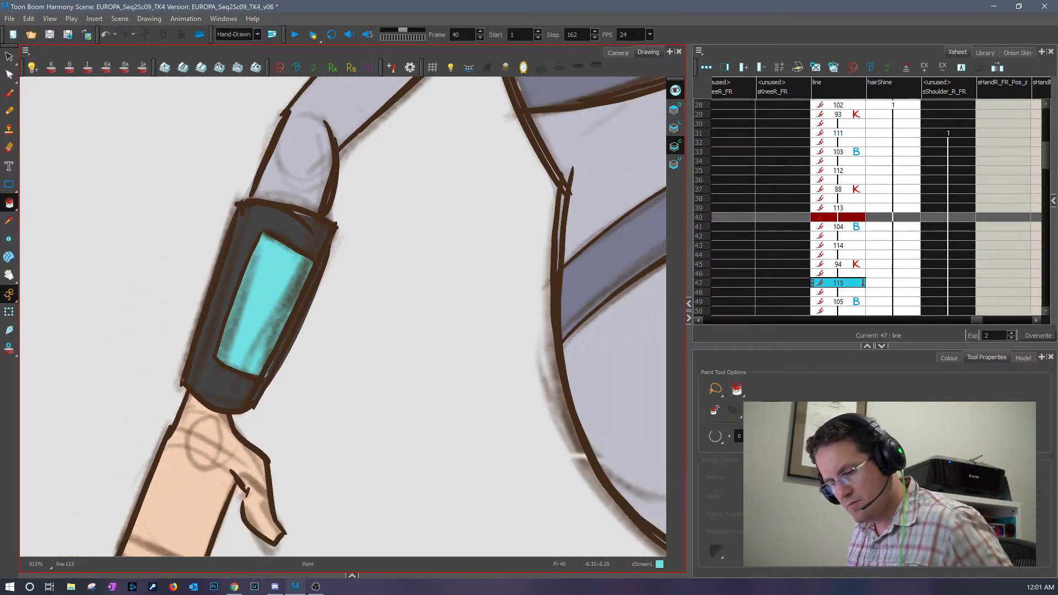
- Fill the inside of the cuff's screen panel with sScreen1 in drawings 88 and 112
key("comma")
left_click(200, 286)
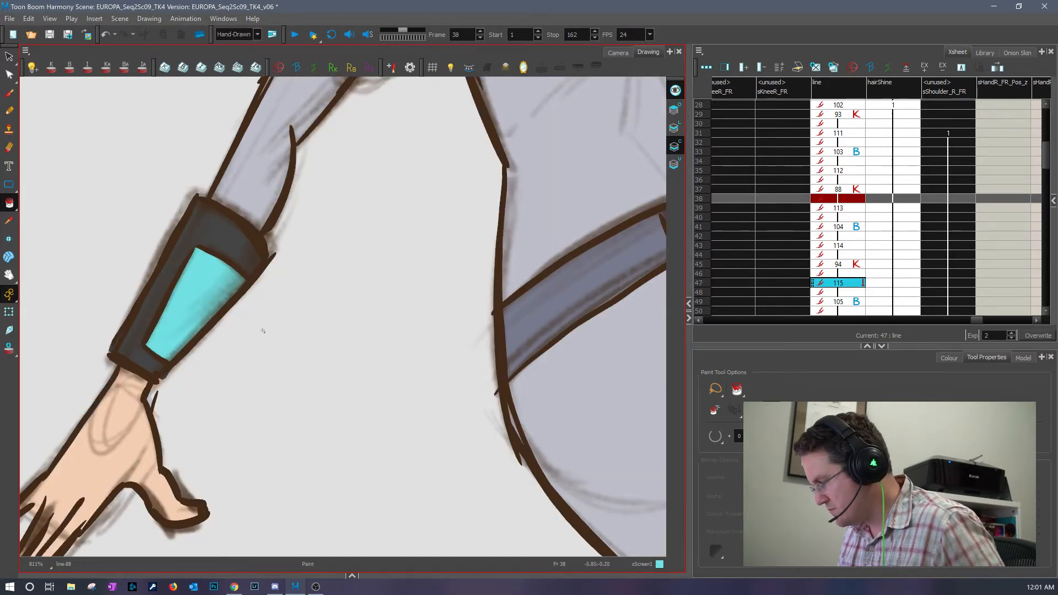
key("comma")
key("comma")
left_click(143, 248)
- Fill the inside of the cuff's screen panel with sScreen1 in drawings 103 and 111
key("comma")
key("comma")
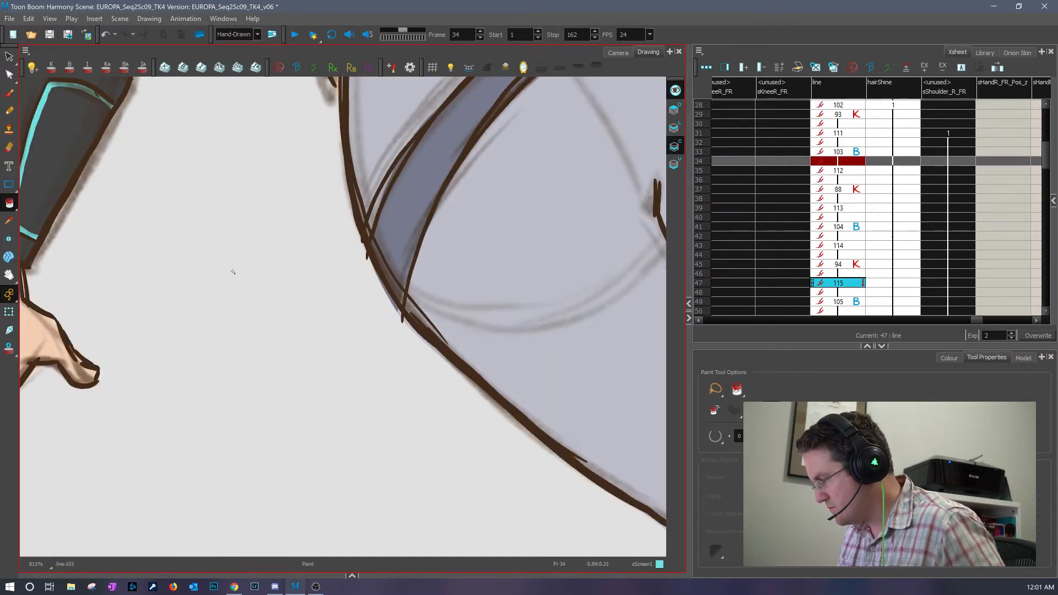
left_click_drag(236, 263, 433, 402)
left_click(270, 325)
key("comma")
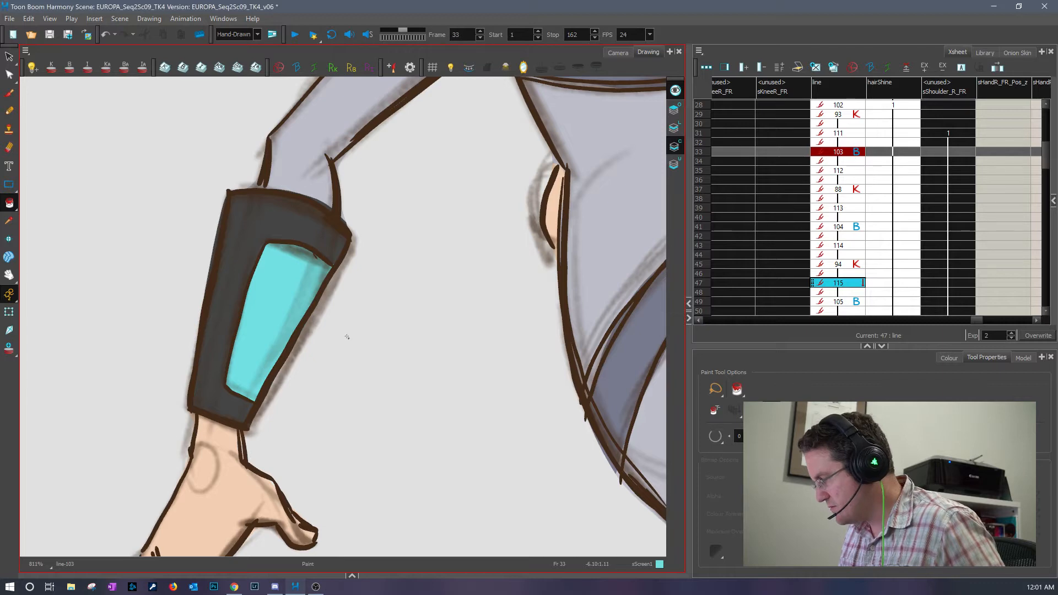
key("comma")
left_click(195, 266)
- Fill the inside of the cuff's screen panel with sScreen1 in drawing 93
key("comma")
key("comma")
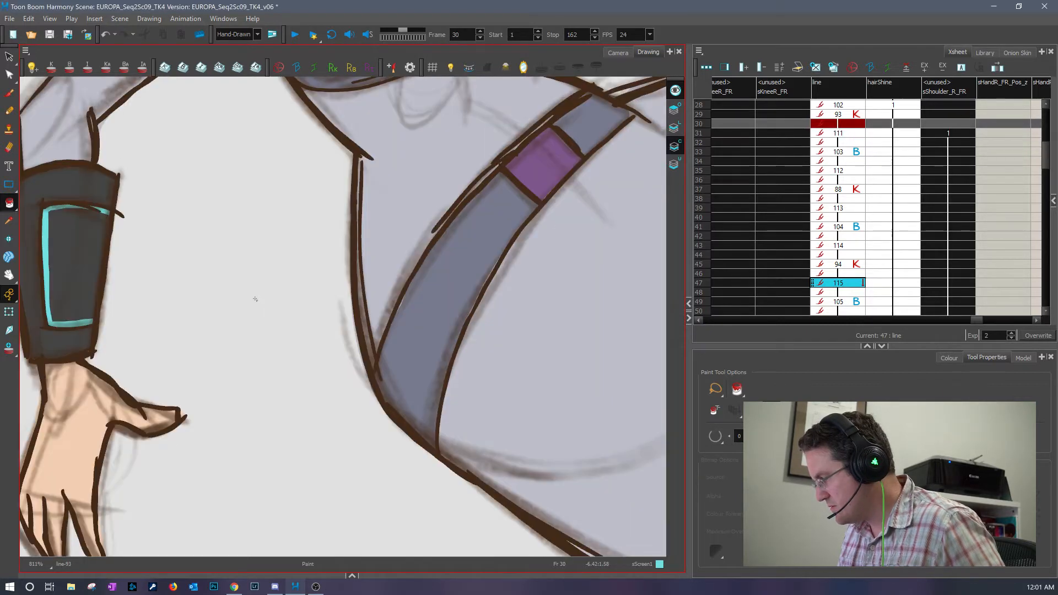
left_click_drag(258, 300, 413, 380)
left_click(234, 344)
- Step back and forth through drawings 102 to 103 to check the cuff's screen colour
key("comma")
key("comma")
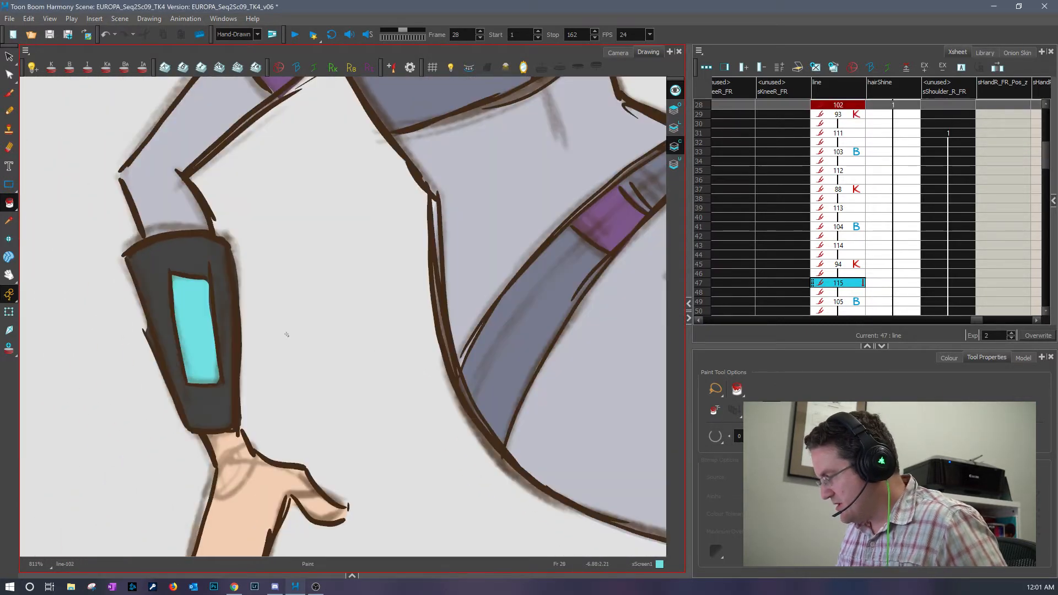
key("period")
key("period")
key("period")
key("period")
key("period")
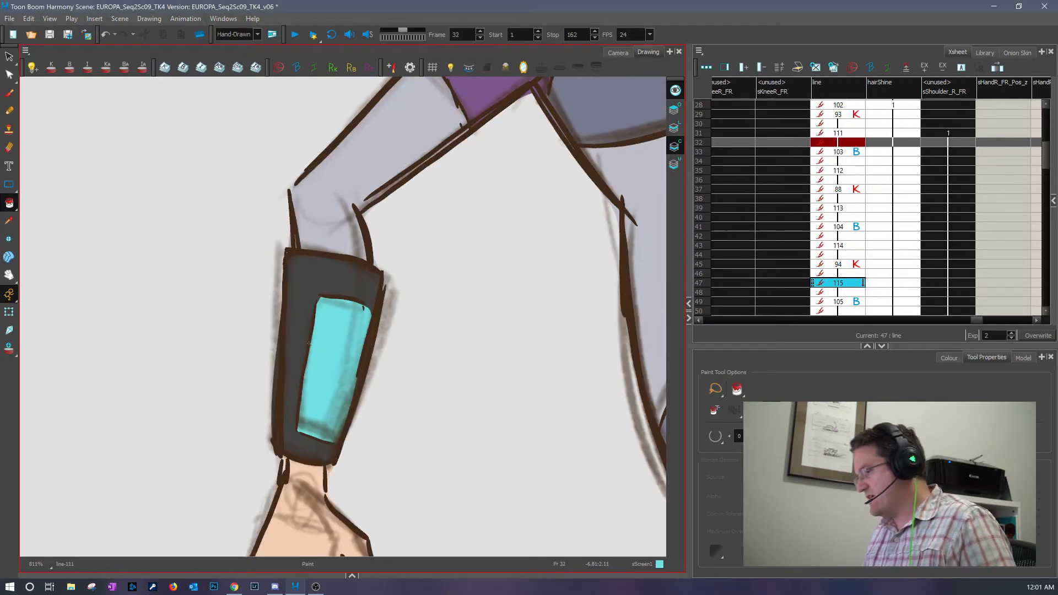
key("period")
key("period")
key("comma")
key("comma")
key("comma")
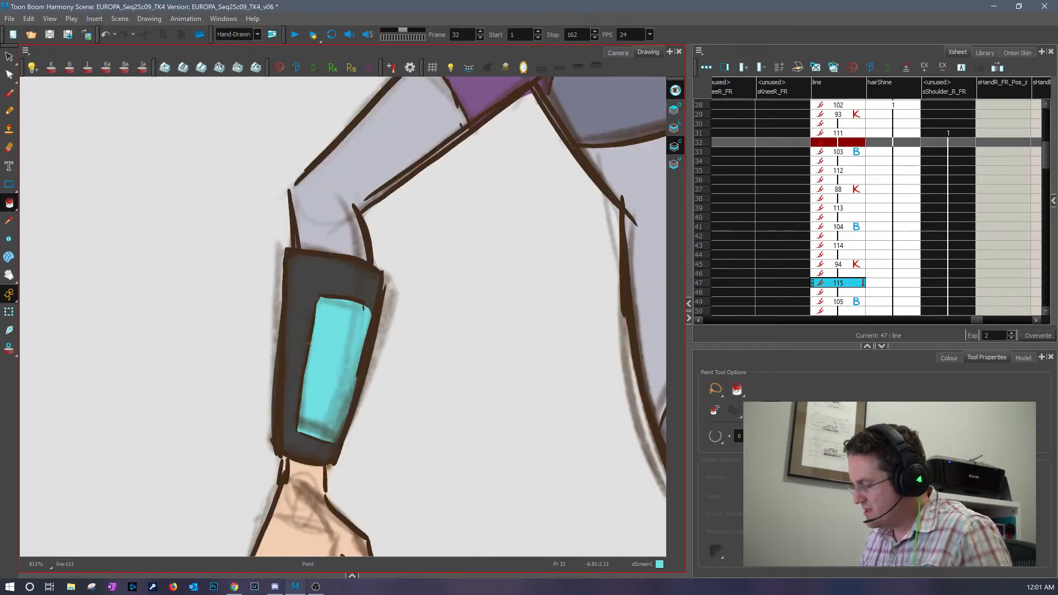
key("period")
key("period")
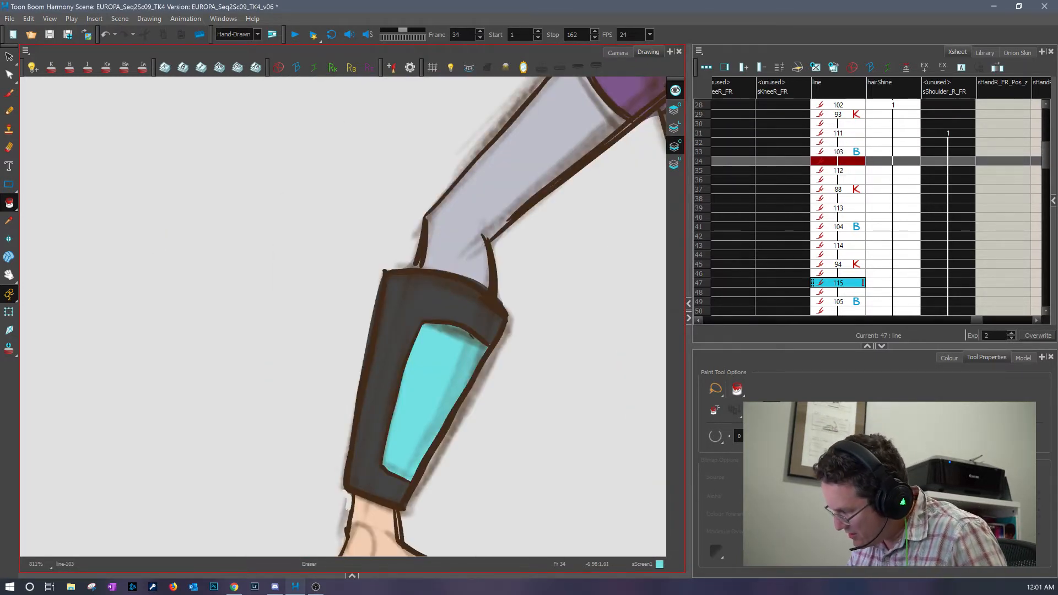
- Examine the cuff's screen fill and its edges in drawing 112 and the drawings that follow
key("period")
key("period")
left_click_drag(579, 440, 373, 341)
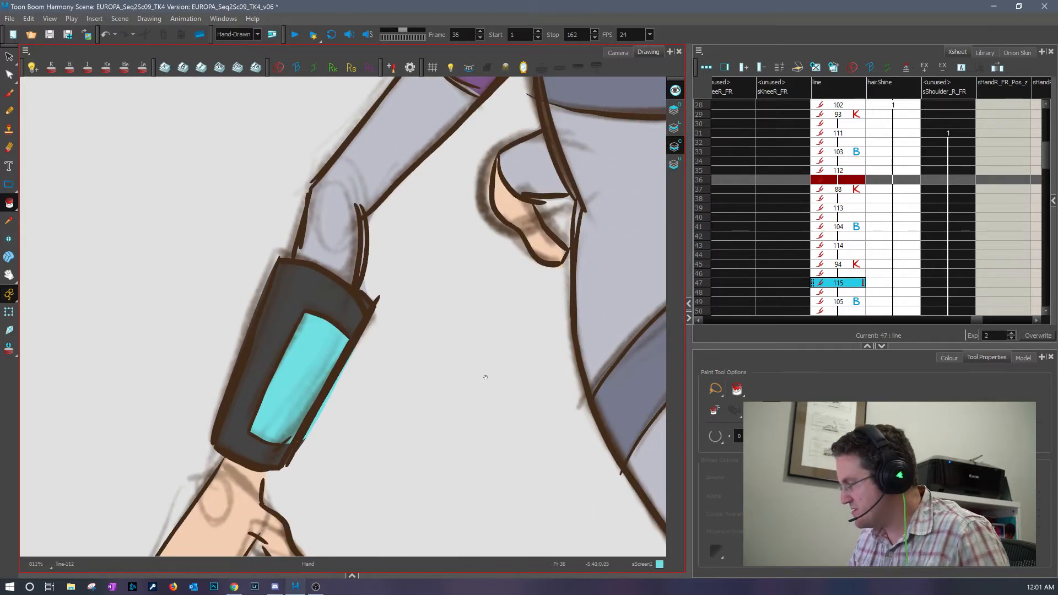
left_click_drag(477, 402, 391, 435)
key("period")
key("period")
key("period")
key("period")
key("period")
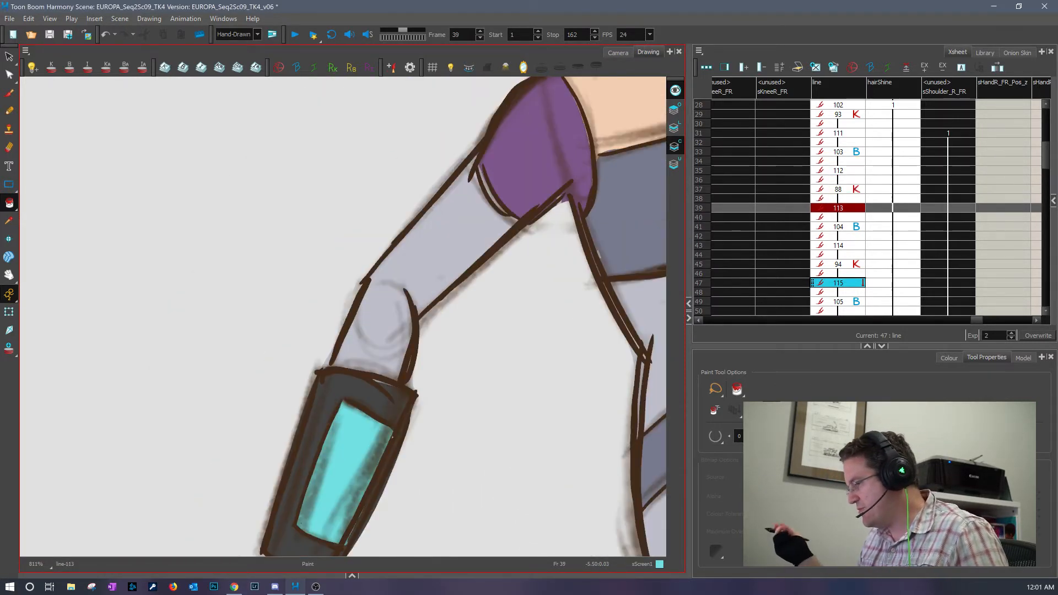
key("period")
key("period")
key("period")
key("period")
key("period")
key("period")
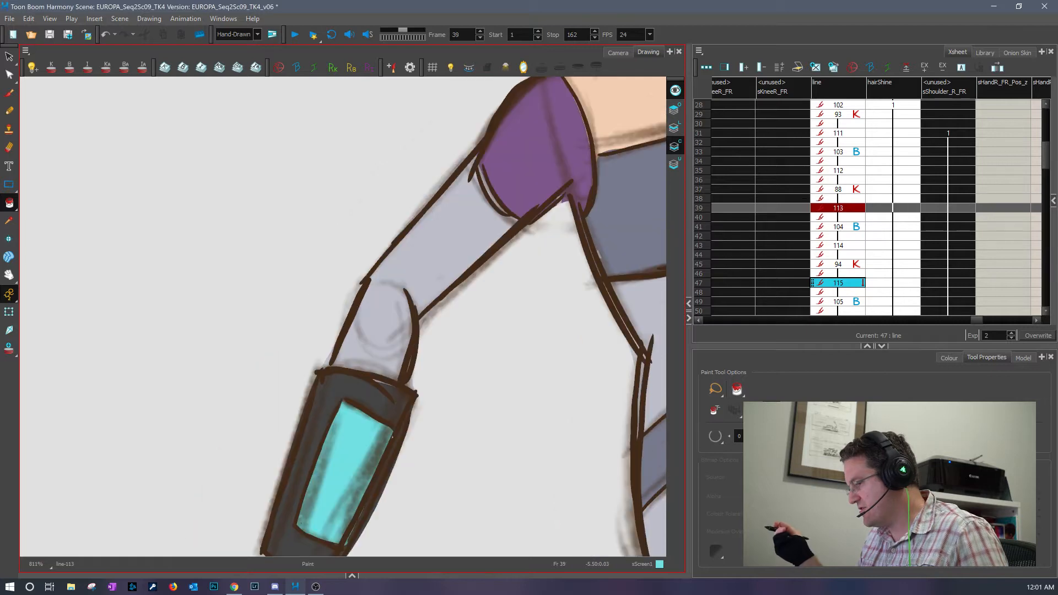
- Pick the sSuitChest colour from the palette while drawing 94 is shown
key("period")
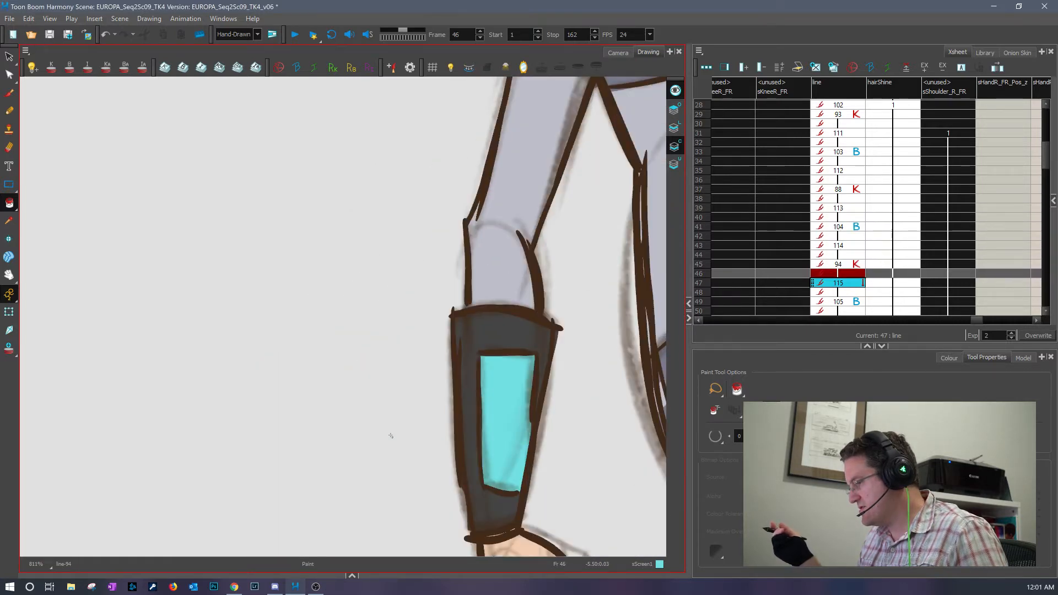
left_click_drag(390, 433, 89, 389)
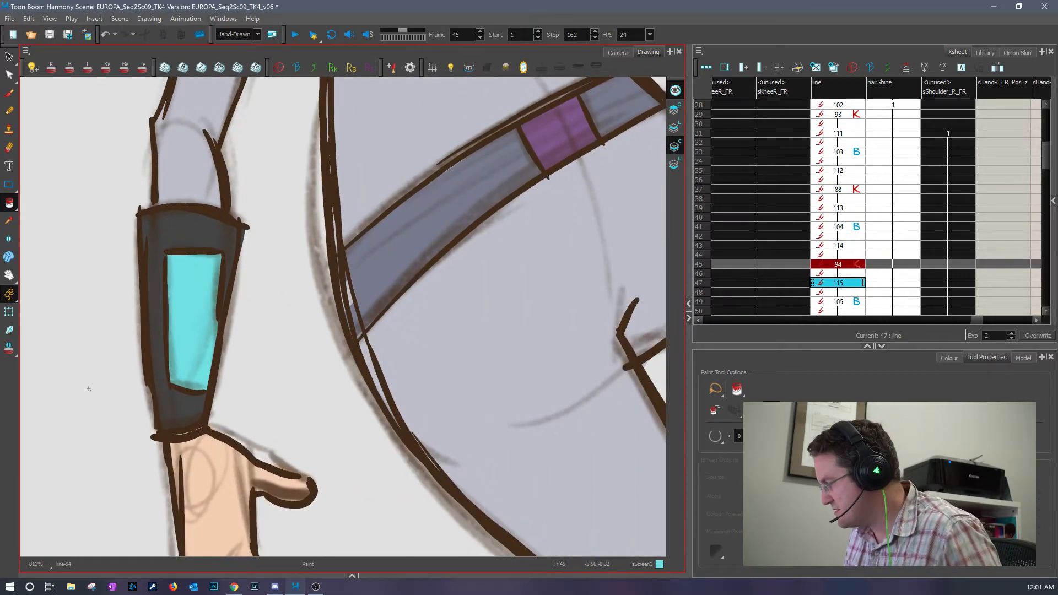
left_click(949, 359)
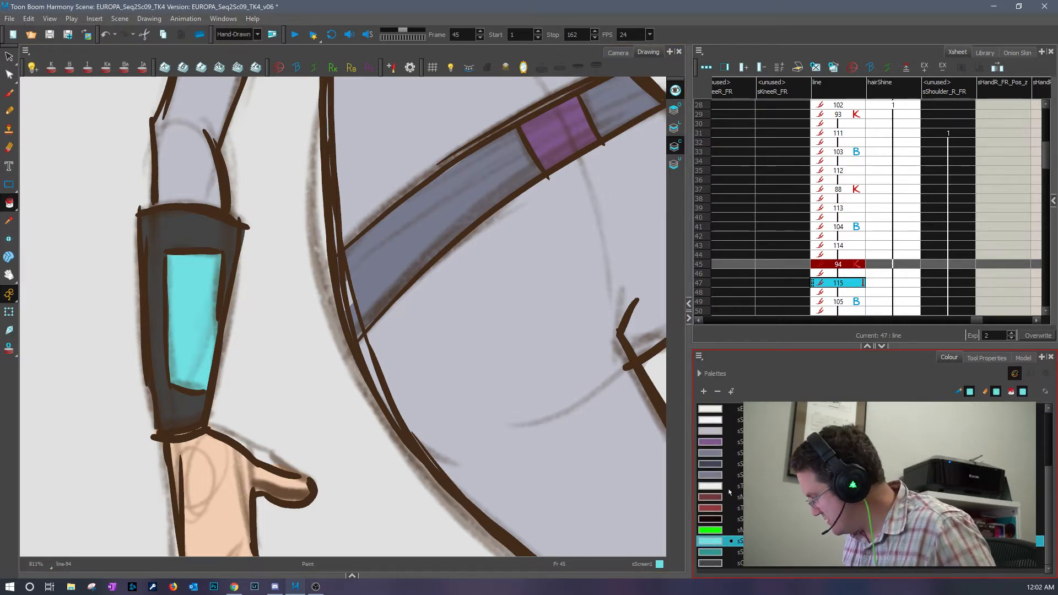
scroll(716, 485, "up", 3)
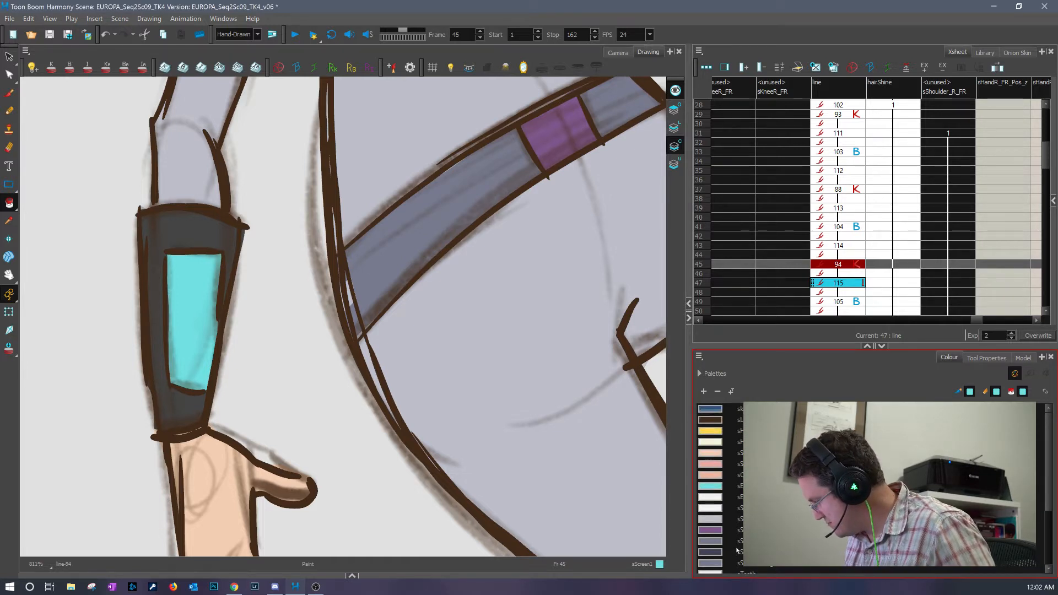
left_click(720, 542)
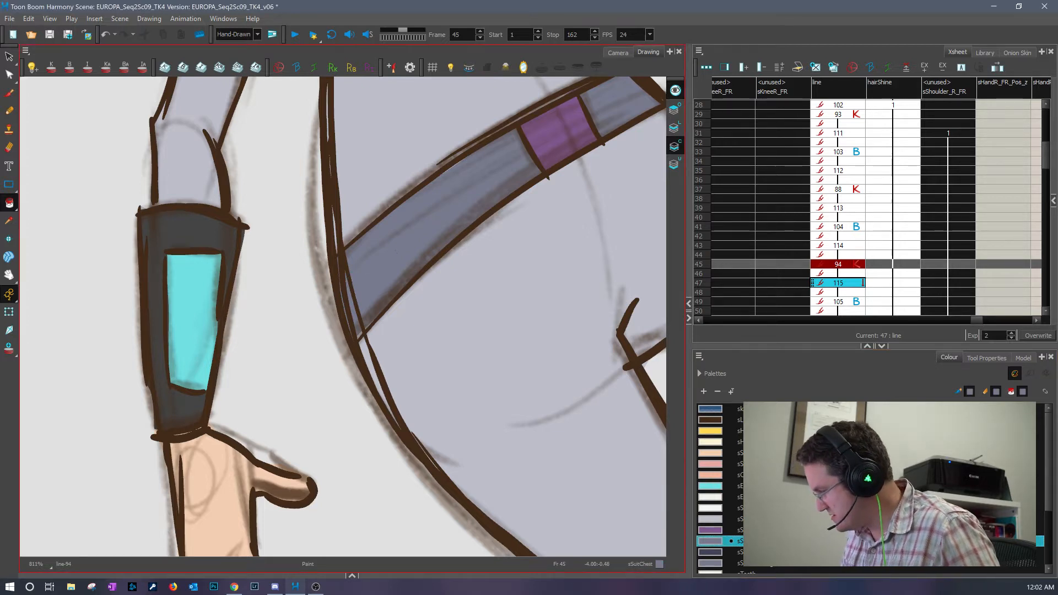
left_click_drag(1044, 468, 1049, 517)
- Step forward to drawing 115 and back to drawing 103 to examine the painted arm, belt and leg areas
key("period")
key("period")
key("period")
key("period")
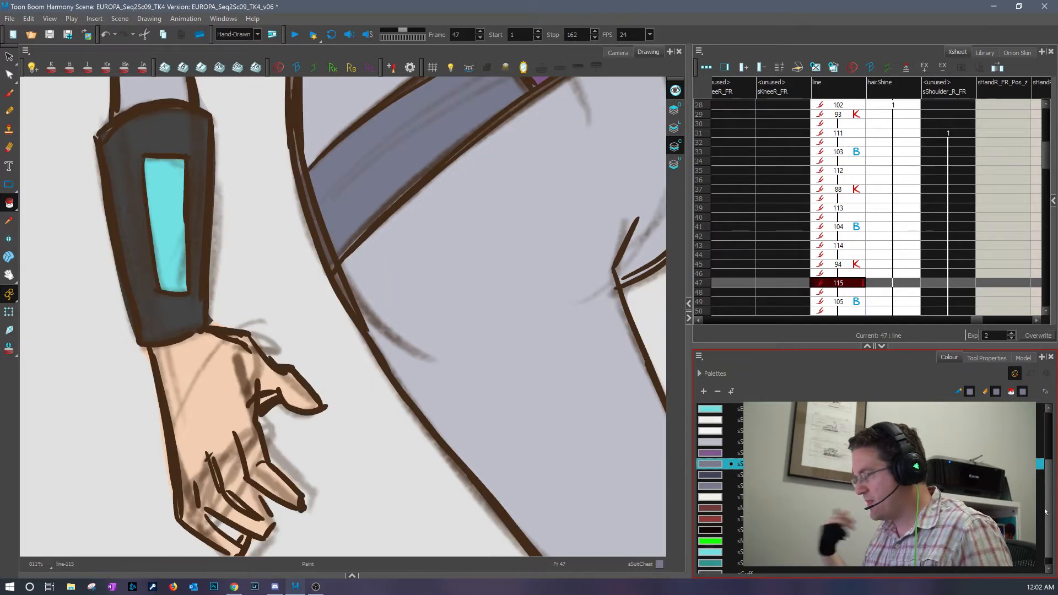
key("comma")
key("comma")
key("comma")
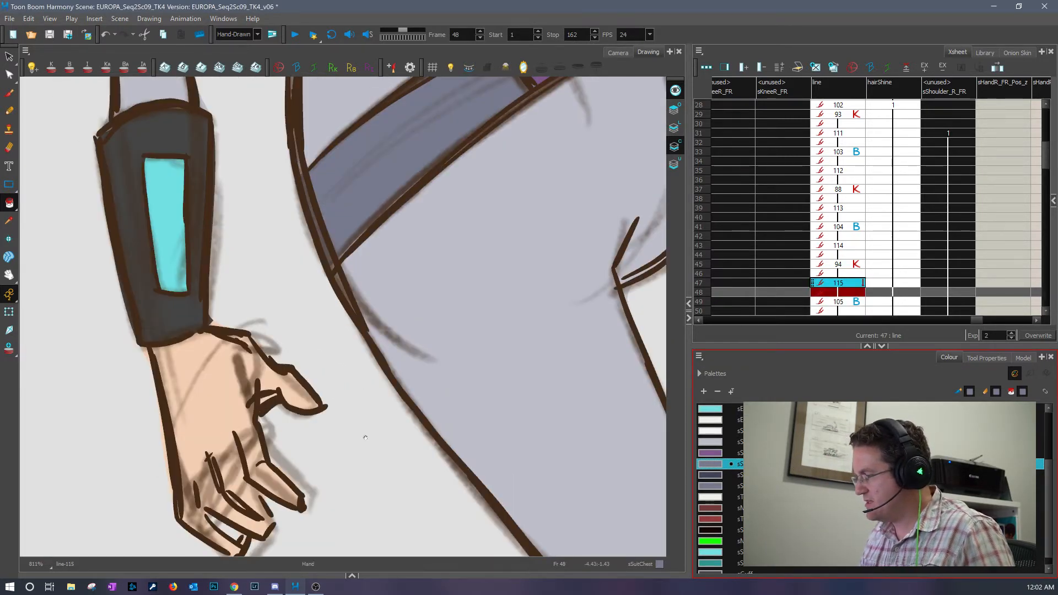
key("comma")
key("comma")
key("comma")
key("comma")
key("comma")
key("comma")
key("comma")
key("comma")
key("comma")
key("comma")
key("comma")
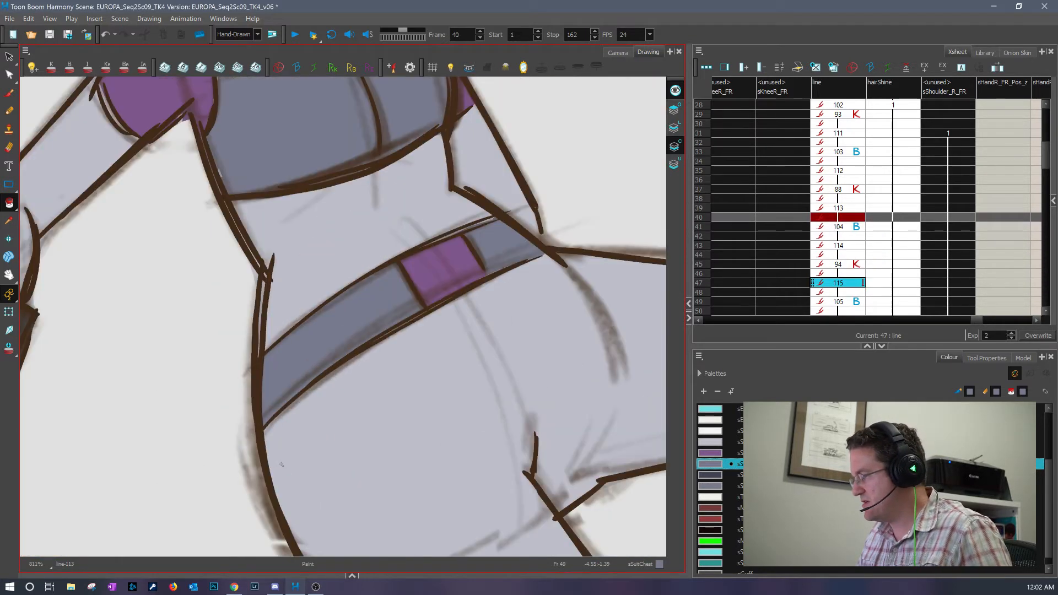
key("comma")
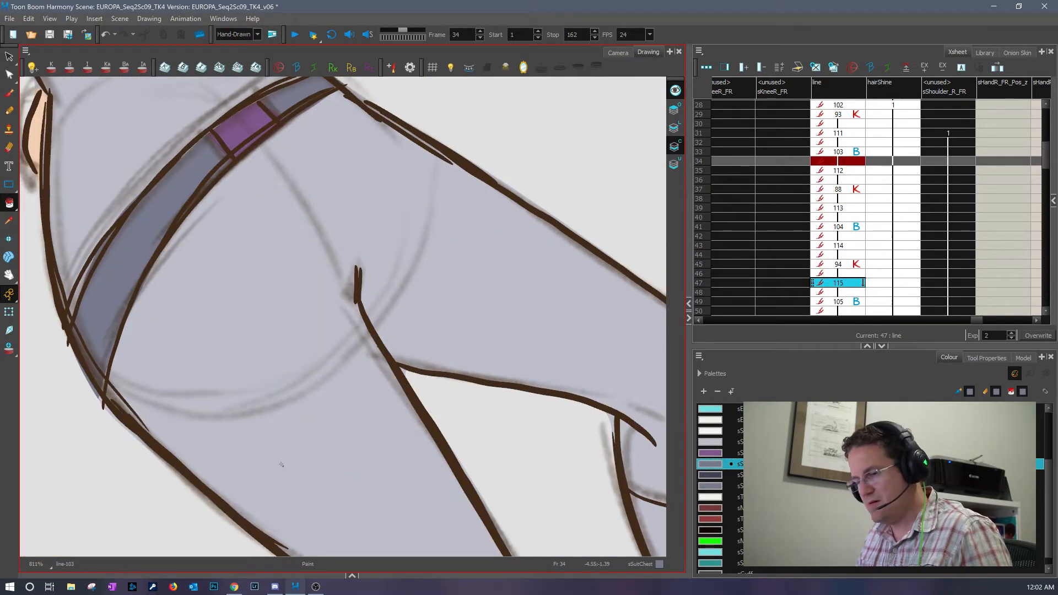
- Review the whole figure from drawing 103 to drawing 114 and look for areas still lacking their own colour
key("2")
key("2")
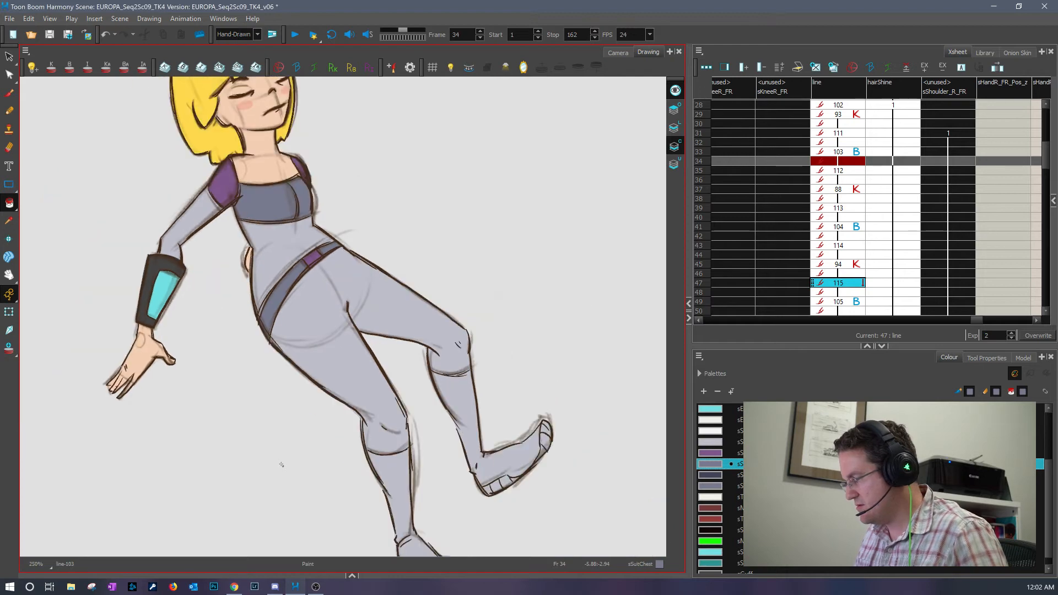
key("period")
key("period")
key("period")
key("period")
key("period")
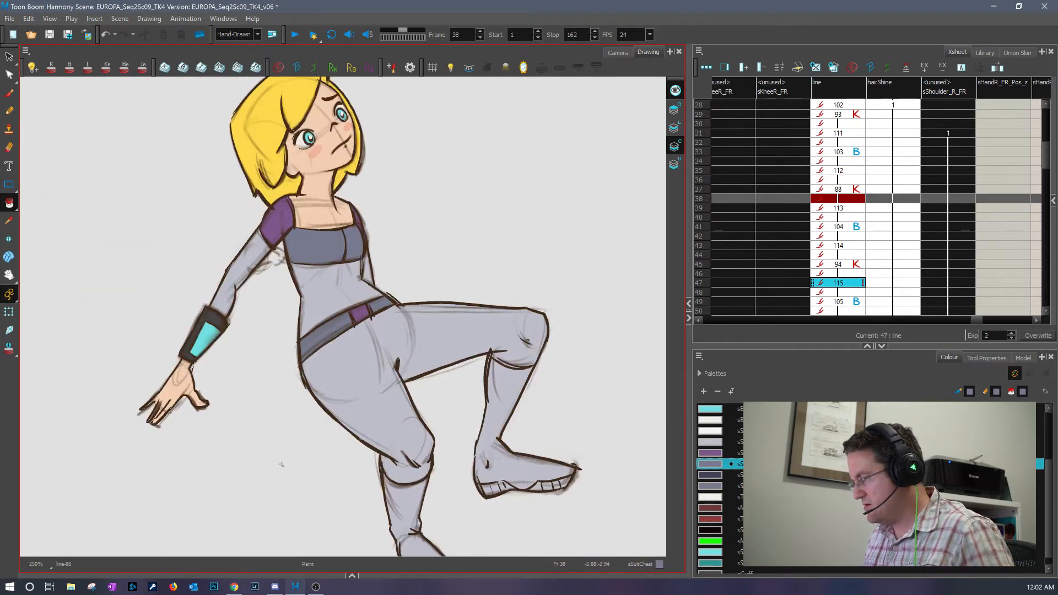
key("period")
key("period")
key("period")
key("period")
key("period")
key("period")
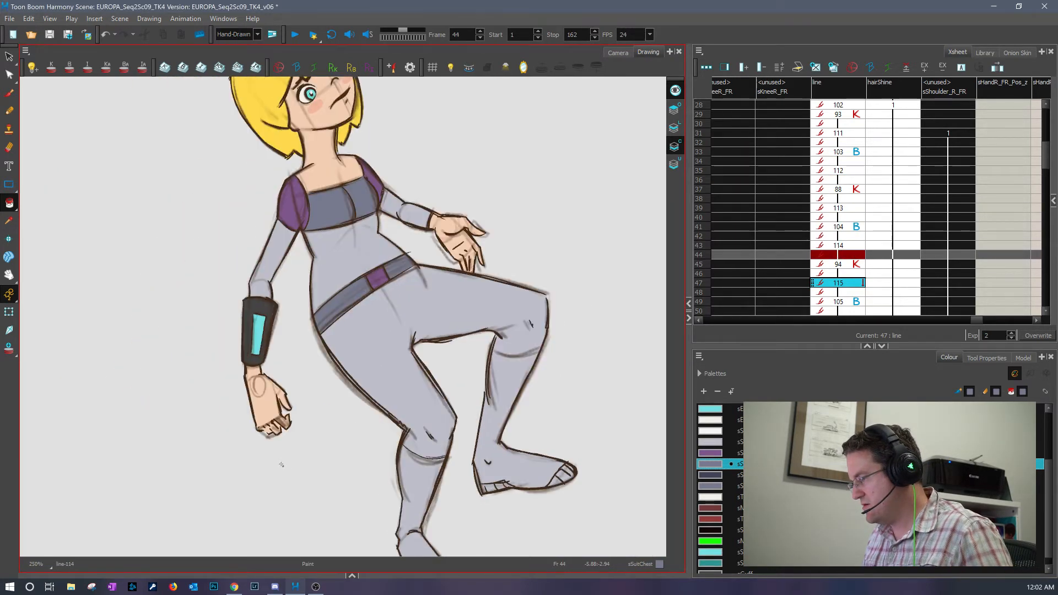
- Go back to drawing 97 and compare its painted boots with those in drawing 102
left_click(855, 116)
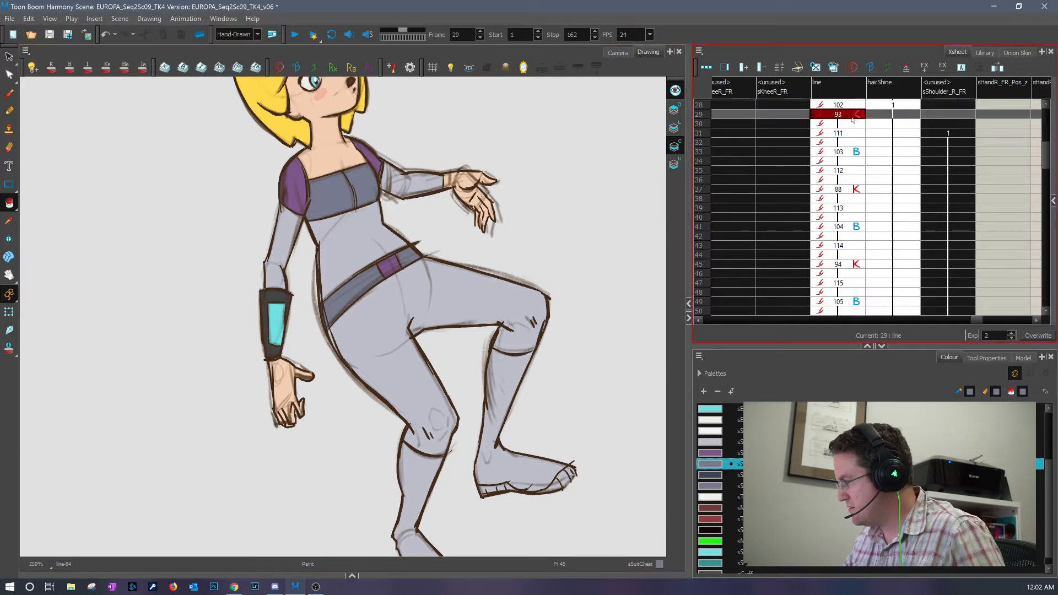
key("comma")
key("comma")
key("comma")
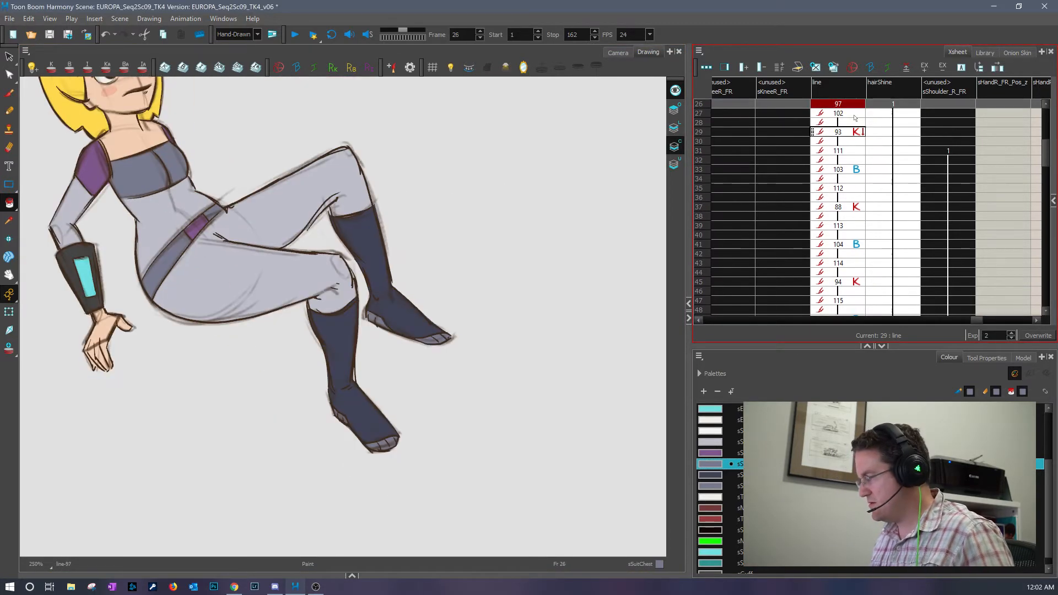
key("period")
key("comma")
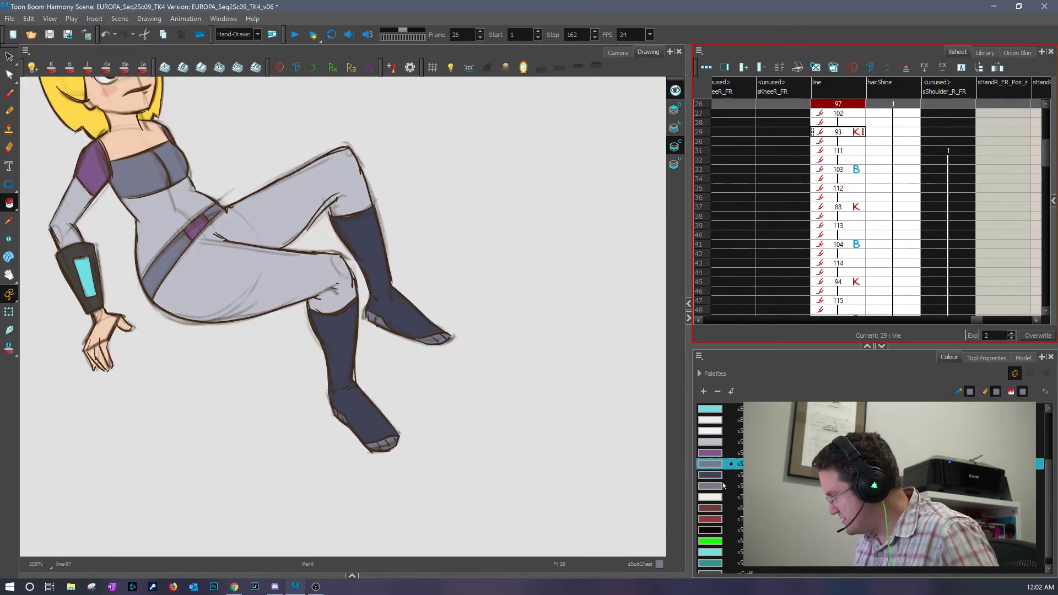
- Brush a band of sSuitBoot along the top edge of both boots in drawing 102, just below the knees
left_click(720, 476)
left_click(9, 94)
key("period")
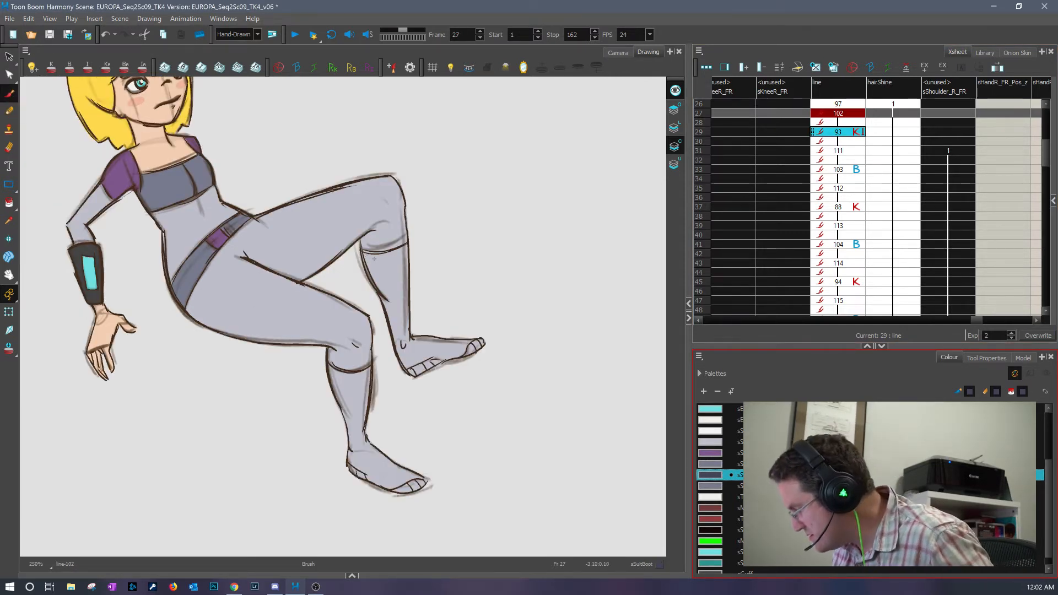
left_click(982, 359)
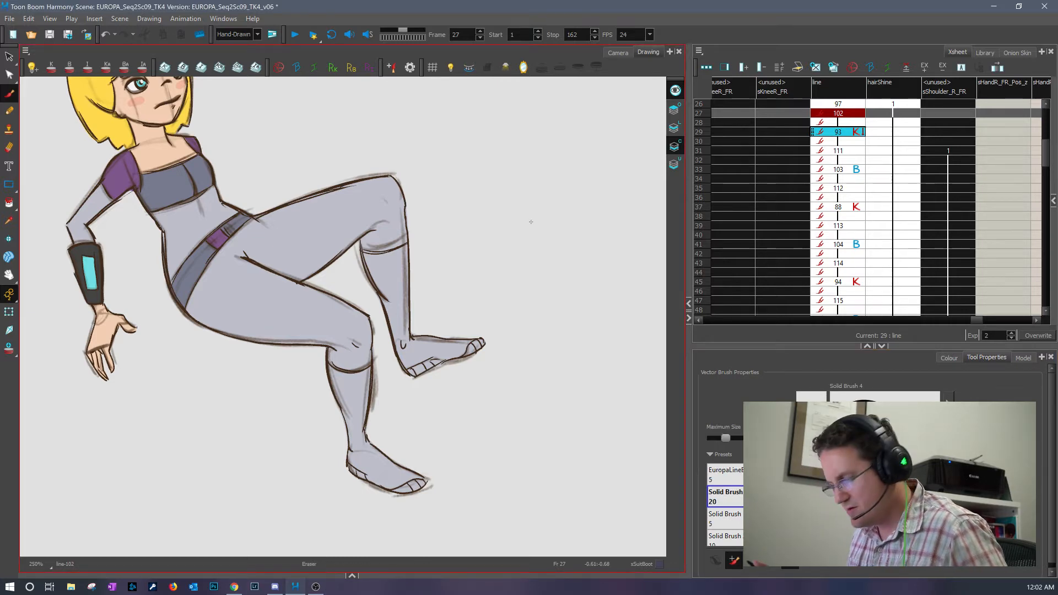
scroll(182, 375, "up", 4)
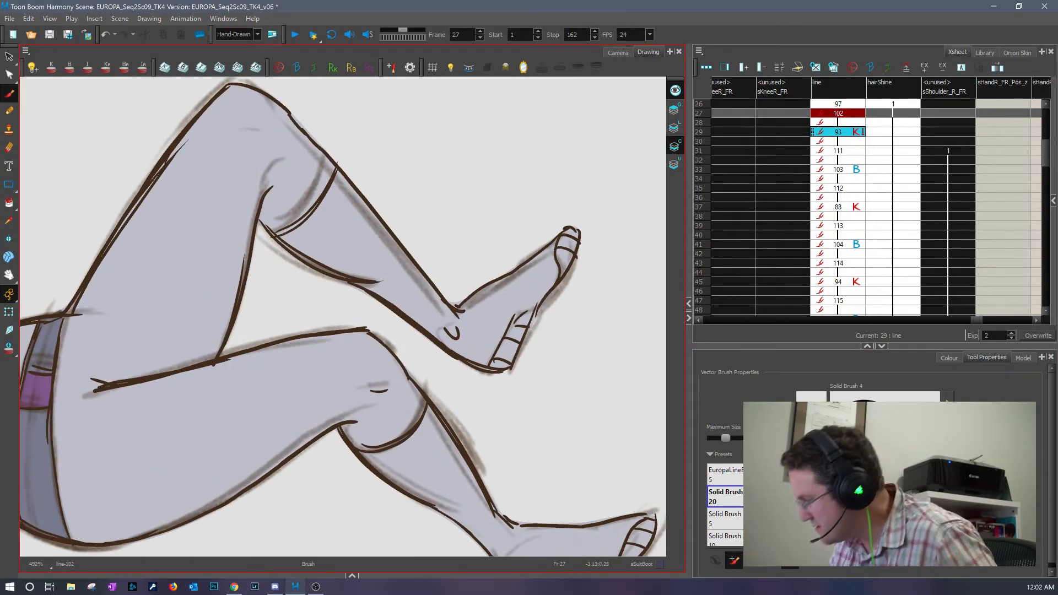
mouse_move(341, 162)
left_mouse_down()
mouse_move(311, 216)
mouse_move(269, 247)
left_mouse_up()
mouse_move(428, 400)
left_mouse_down()
mouse_move(431, 414)
mouse_move(408, 443)
mouse_move(341, 462)
left_mouse_up()
- Brush the sSuitBoot band along the boot tops in drawing 93
key("period")
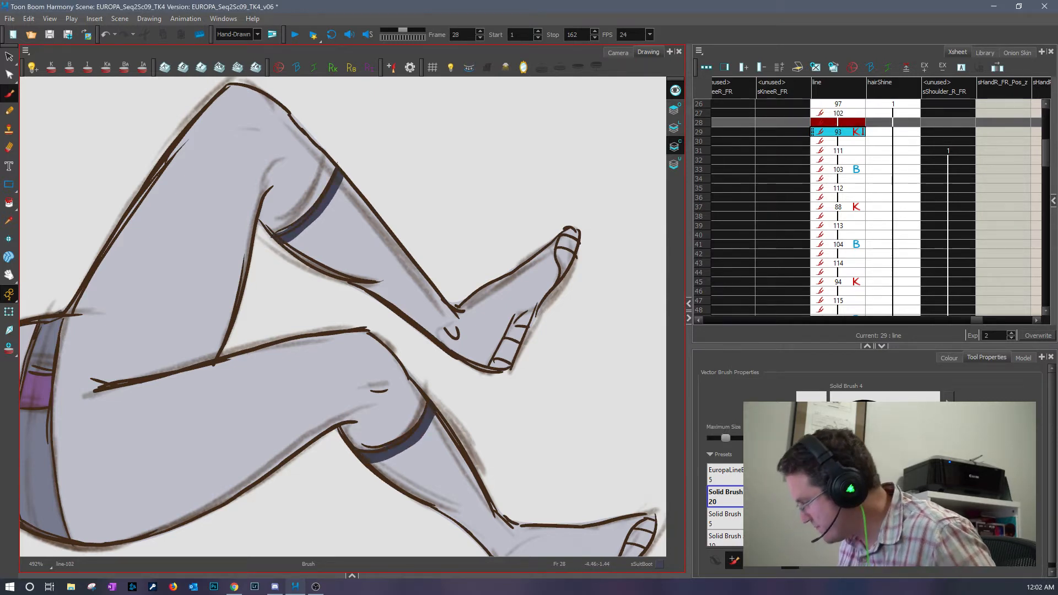
key("period")
left_click_drag(343, 214, 409, 143)
mouse_move(518, 554)
left_mouse_down()
mouse_move(391, 380)
mouse_move(409, 307)
left_mouse_up()
- Brush the sSuitBoot band below both knees in drawing 111
key("period")
key("period")
mouse_move(373, 360)
left_mouse_down()
mouse_move(406, 339)
mouse_move(432, 291)
left_mouse_up()
left_click_drag(380, 231, 364, 448)
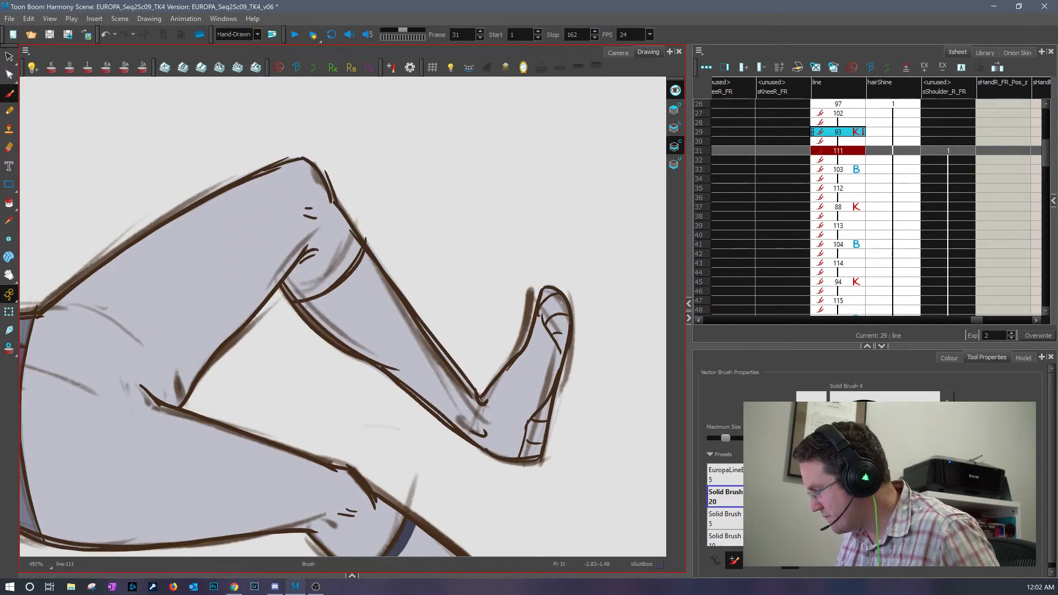
mouse_move(296, 306)
left_mouse_down()
mouse_move(332, 297)
mouse_move(380, 235)
left_mouse_up()
- Paint the upper boot edges in drawing 103 with the sSuitBoot colour
key("period")
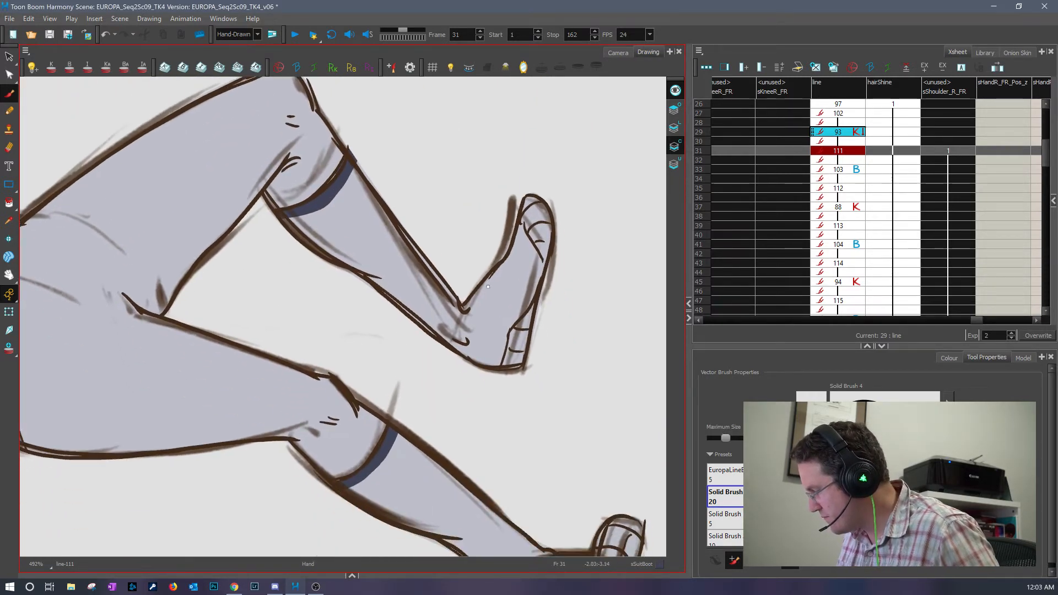
key("period")
mouse_move(368, 290)
left_mouse_down()
mouse_move(413, 267)
mouse_move(436, 226)
mouse_move(414, 121)
left_mouse_up()
mouse_move(340, 376)
left_mouse_down()
mouse_move(391, 354)
mouse_move(420, 306)
left_mouse_up()
- Brush a sSuitBoot band along the top of both boots in drawing 112
key("period")
key("period")
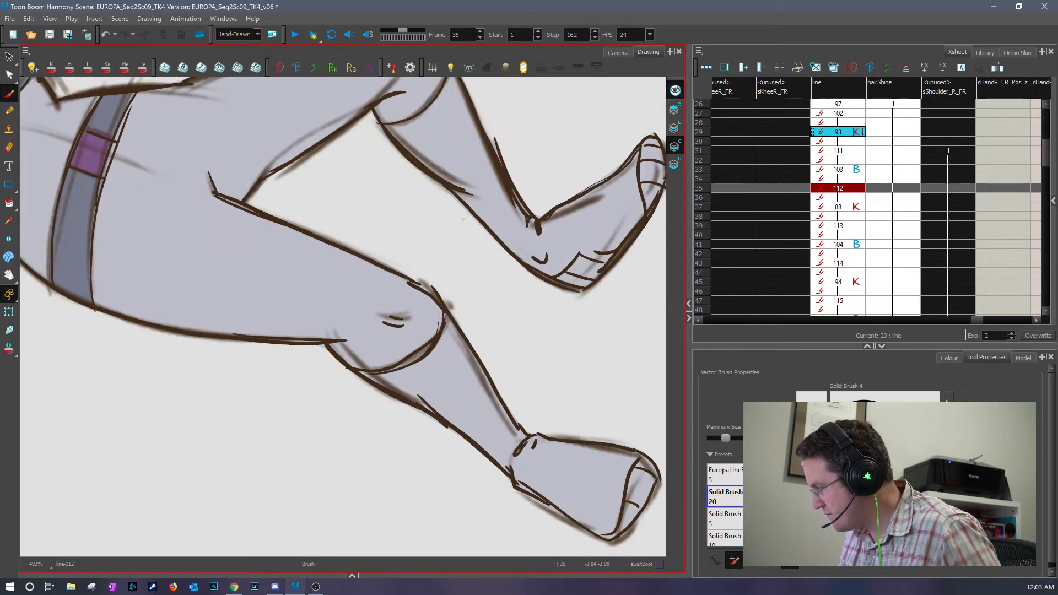
mouse_move(378, 130)
left_mouse_down()
mouse_move(452, 93)
mouse_move(373, 225)
mouse_move(375, 205)
left_mouse_up()
left_click_drag(385, 375, 445, 231)
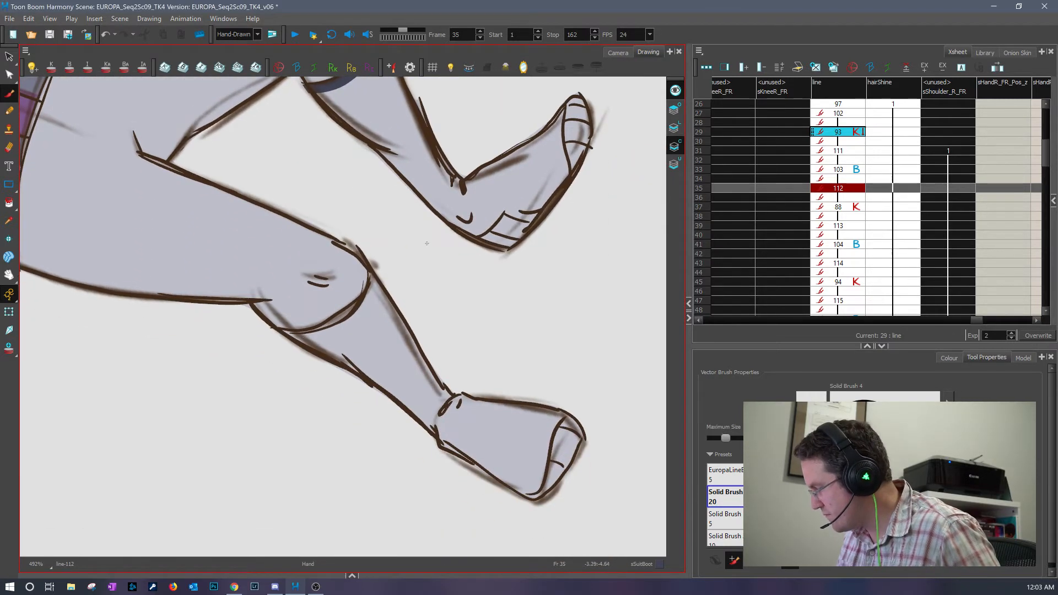
mouse_move(276, 335)
left_mouse_down()
mouse_move(312, 336)
mouse_move(364, 296)
mouse_move(381, 256)
left_mouse_up()
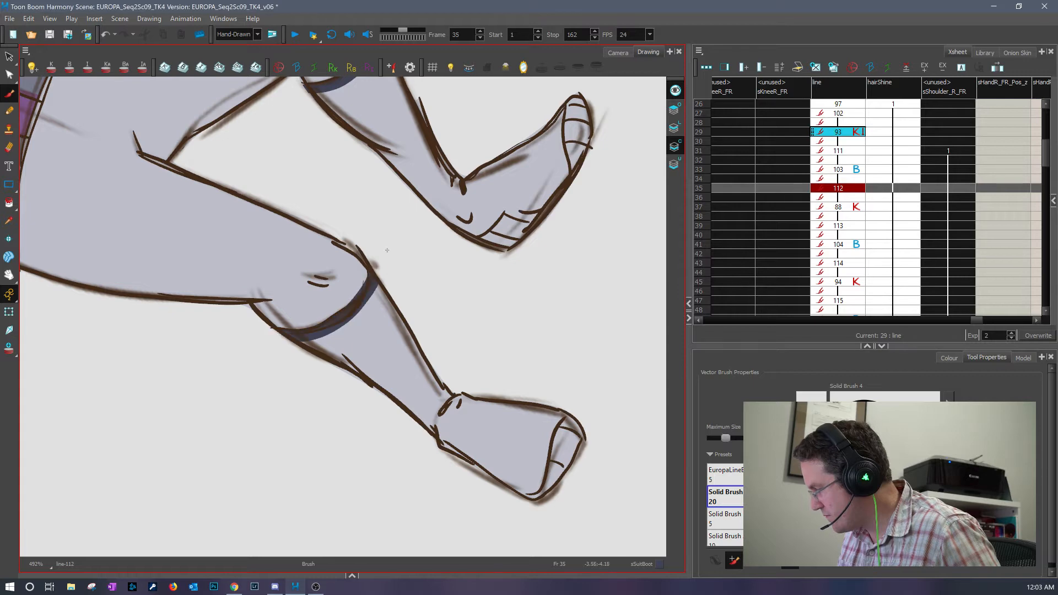
- Brush the sSuitBoot band along the top of both boots in drawing 88
key("period")
key("period")
mouse_move(332, 354)
left_mouse_down()
mouse_move(383, 336)
mouse_move(402, 302)
left_mouse_up()
scroll(390, 367, "up", 3)
mouse_move(298, 223)
left_mouse_down()
mouse_move(338, 222)
mouse_move(393, 170)
left_mouse_up()
- Brush the sSuitBoot band below the knees of both legs in drawing 113
key("period")
key("period")
mouse_move(304, 214)
left_mouse_down()
mouse_move(368, 198)
mouse_move(398, 153)
left_mouse_up()
scroll(457, 275, "down", 1)
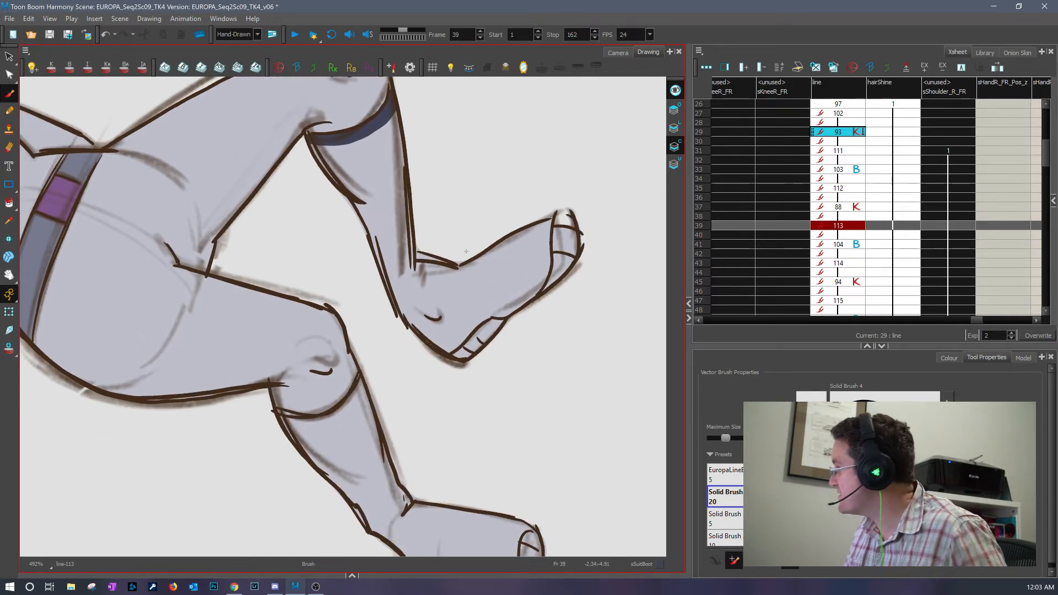
left_click_drag(428, 358, 424, 320)
mouse_move(269, 376)
left_mouse_down()
mouse_move(318, 383)
mouse_move(356, 359)
mouse_move(374, 322)
left_mouse_up()
- Brush the sSuitBoot band along both boot tops in drawing 104
key("g")
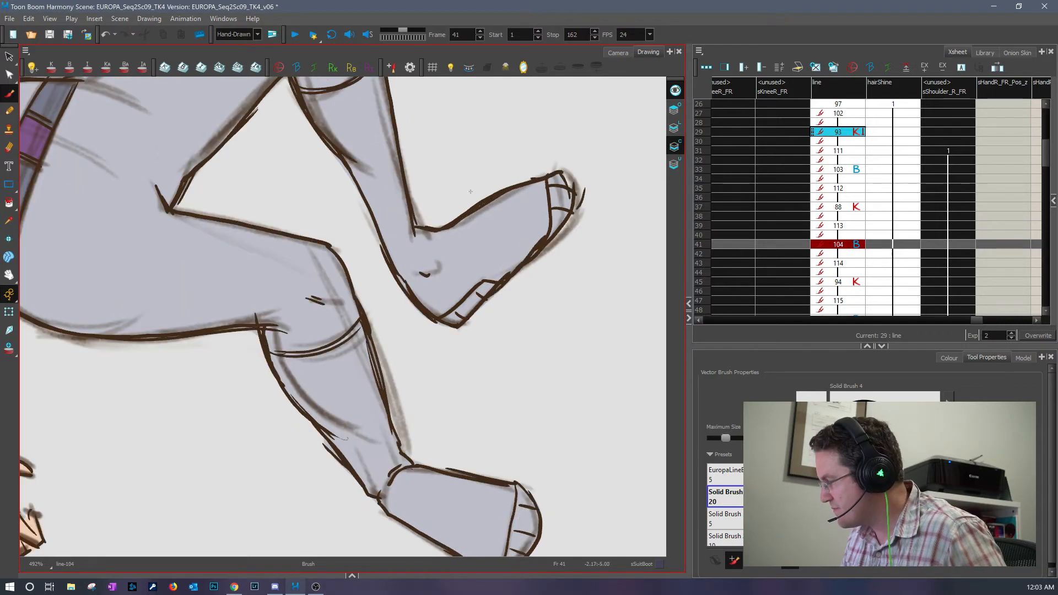
left_click_drag(451, 156, 465, 334)
mouse_move(302, 275)
left_mouse_down()
mouse_move(339, 276)
mouse_move(390, 248)
mouse_move(412, 217)
left_mouse_up()
left_click_drag(412, 218, 413, 89)
mouse_move(269, 411)
left_mouse_down()
mouse_move(320, 409)
mouse_move(372, 384)
mouse_move(395, 351)
left_mouse_up()
- Brush the sSuitBoot band along the top of the raised leg's boot in drawing 114
key("g")
left_click_drag(435, 135, 439, 277)
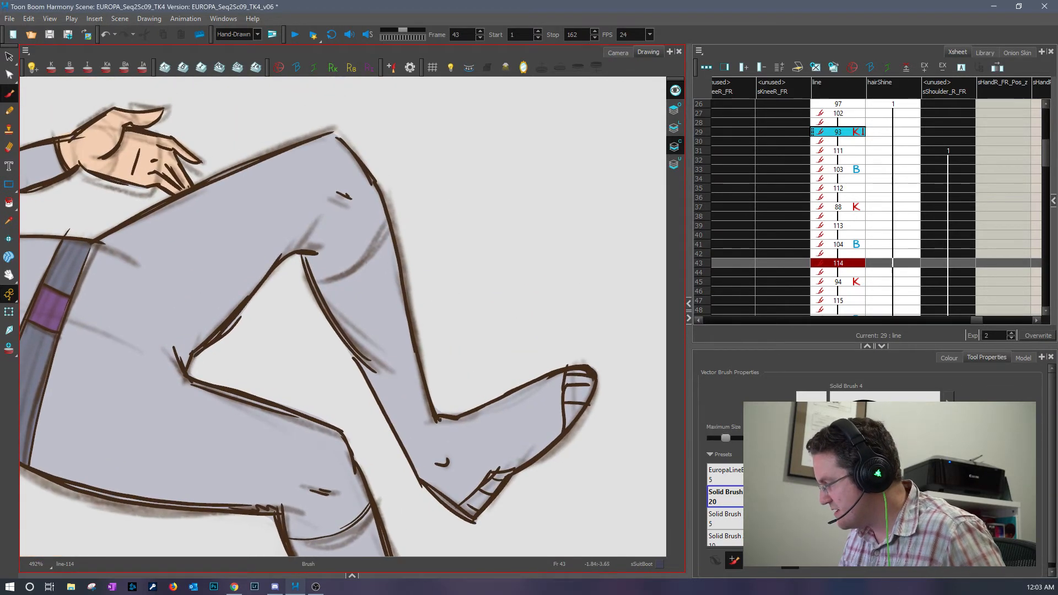
mouse_move(307, 284)
left_mouse_down()
mouse_move(355, 273)
mouse_move(405, 212)
left_mouse_up()
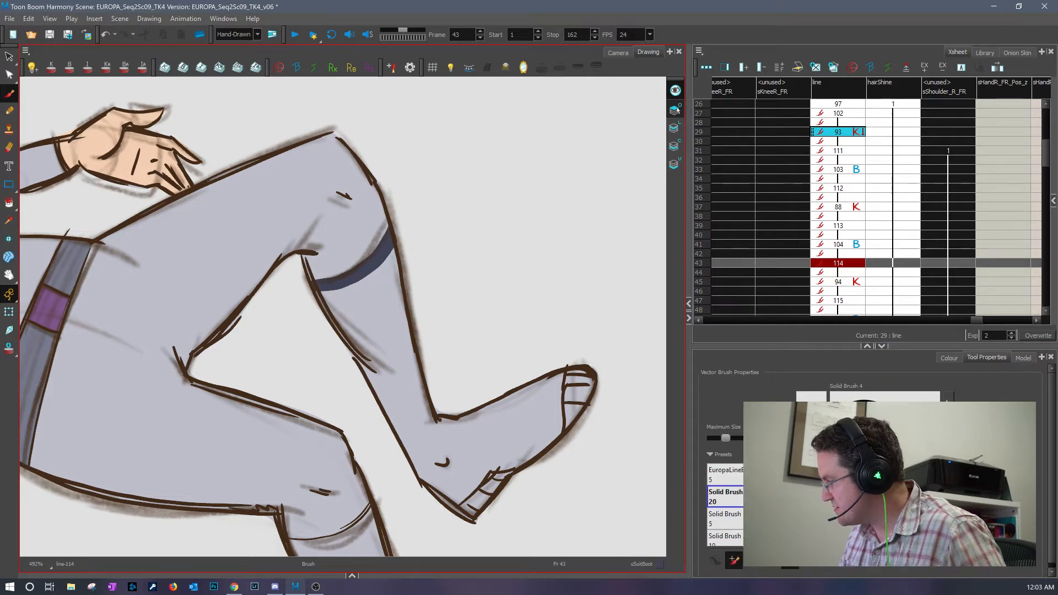
- Draw the missing outline along the raised leg's boot top in drawing 114 with the EuropaLineBrush preset in the sLine colour
left_click(725, 474)
left_click(950, 359)
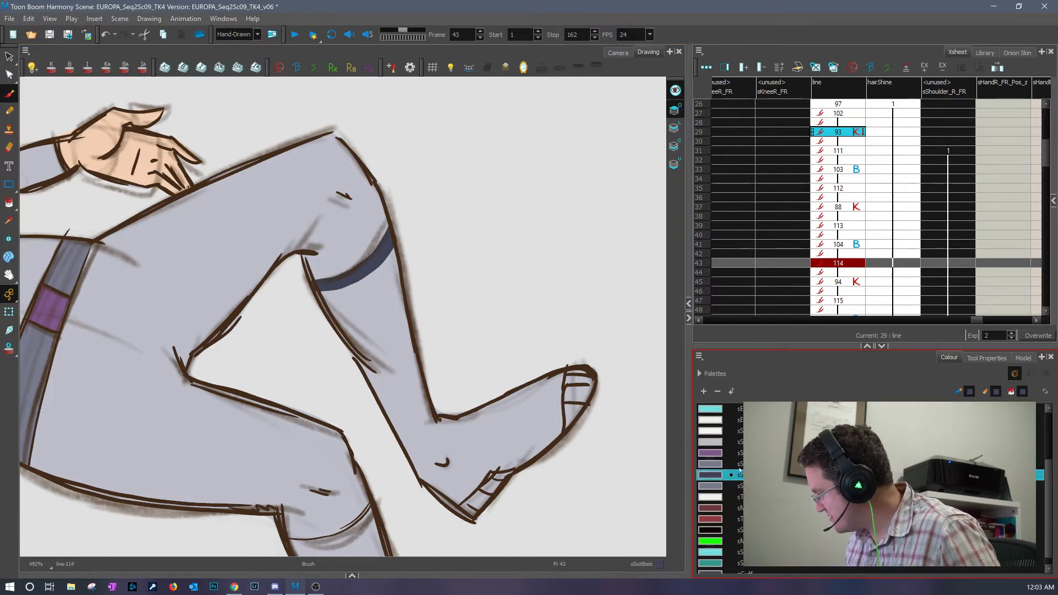
left_click_drag(1046, 455, 1046, 402)
left_click(710, 420)
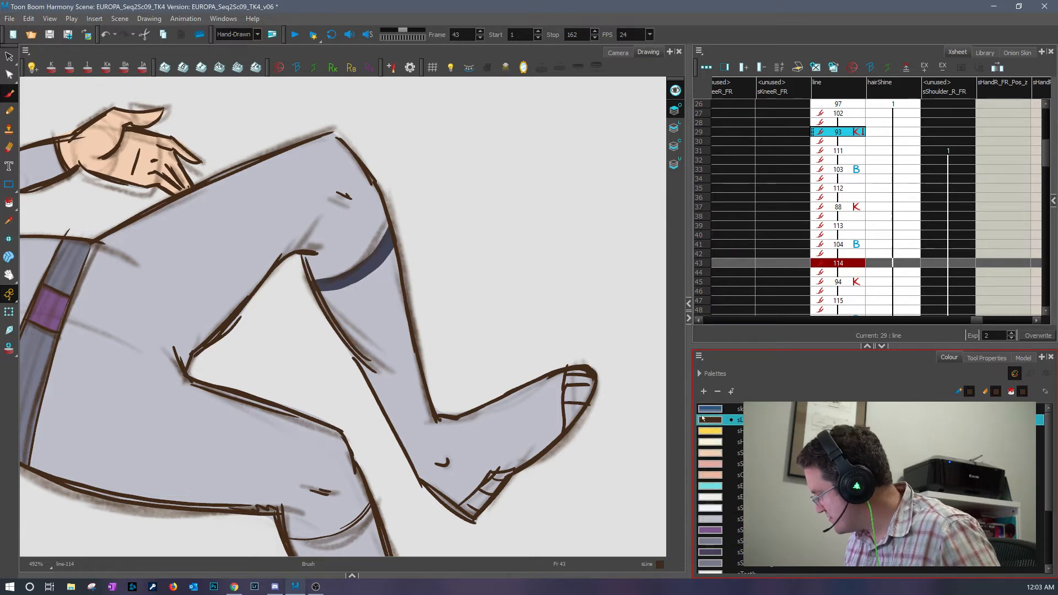
mouse_move(317, 282)
left_mouse_down()
mouse_move(353, 269)
mouse_move(390, 229)
left_mouse_up()
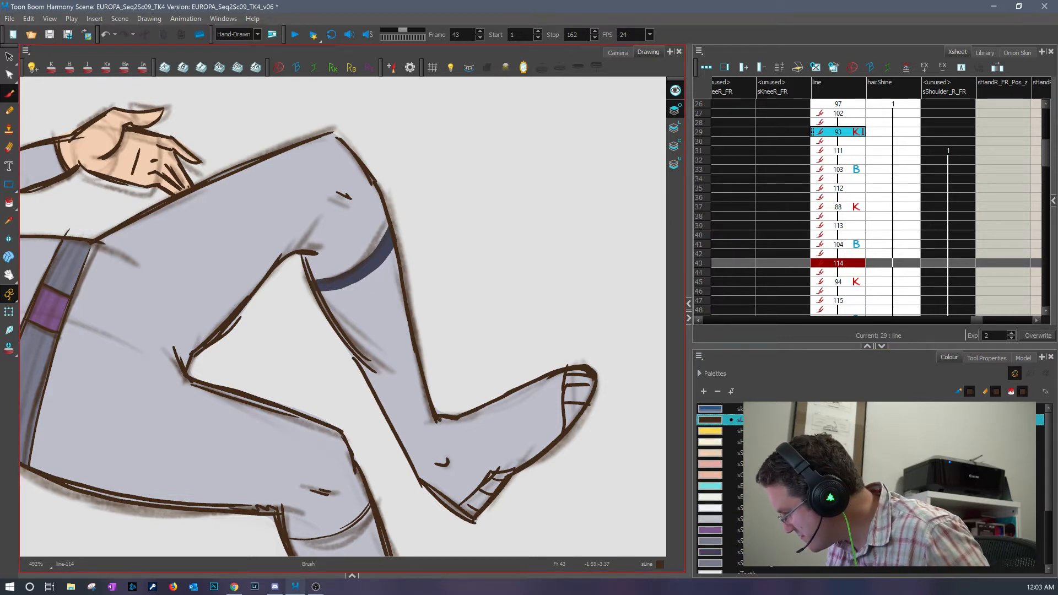
left_click(986, 358)
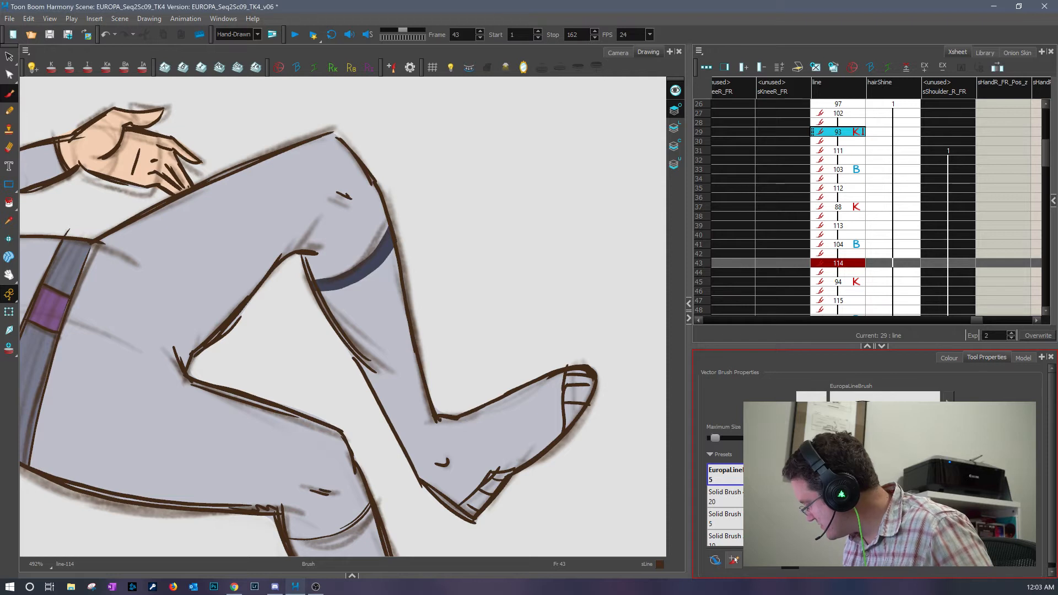
left_click_drag(316, 282, 389, 227)
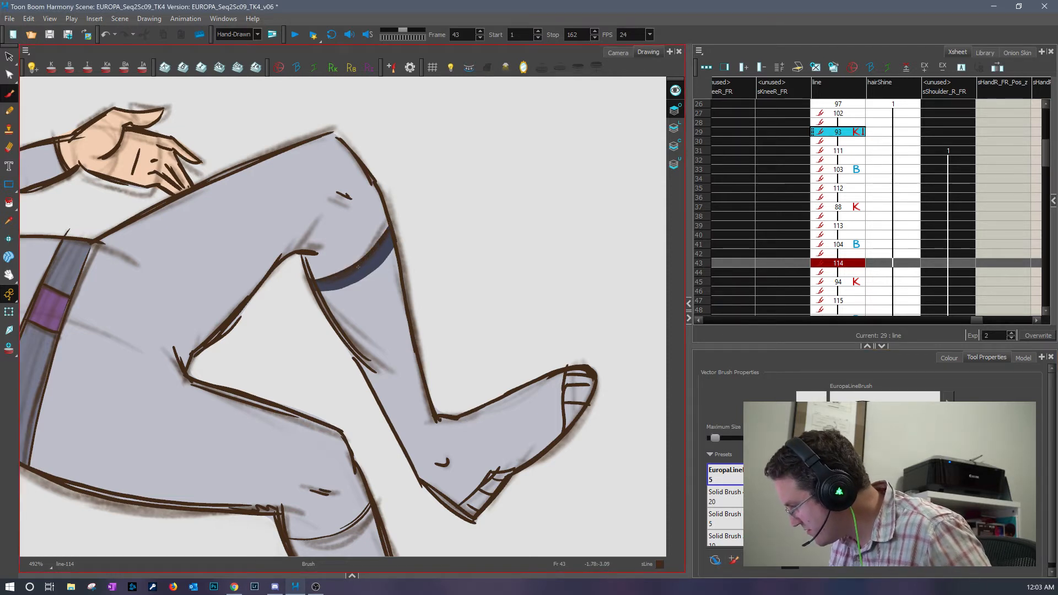
left_click(733, 560)
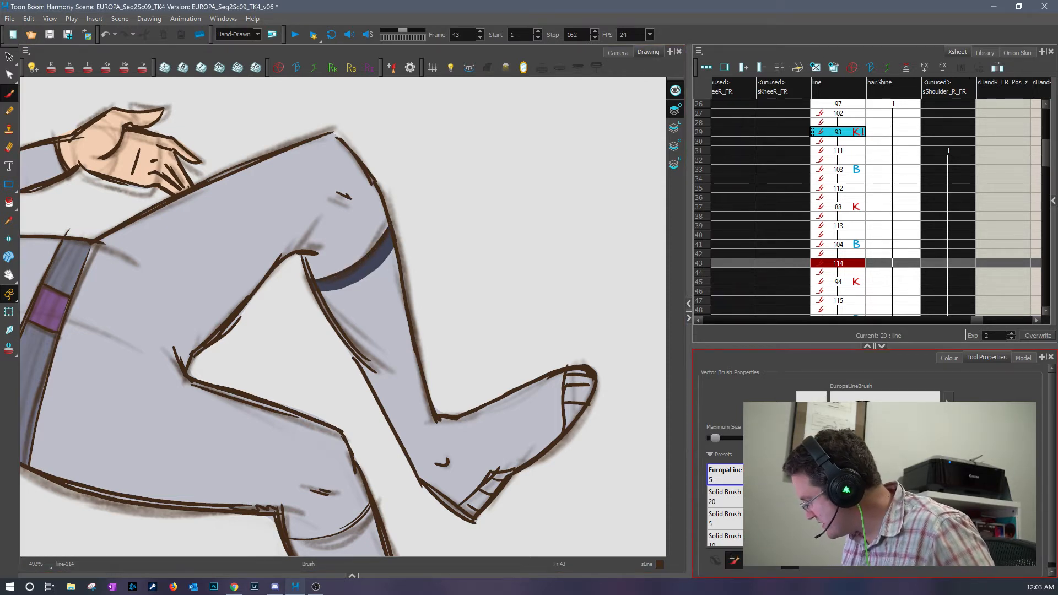
left_click(949, 358)
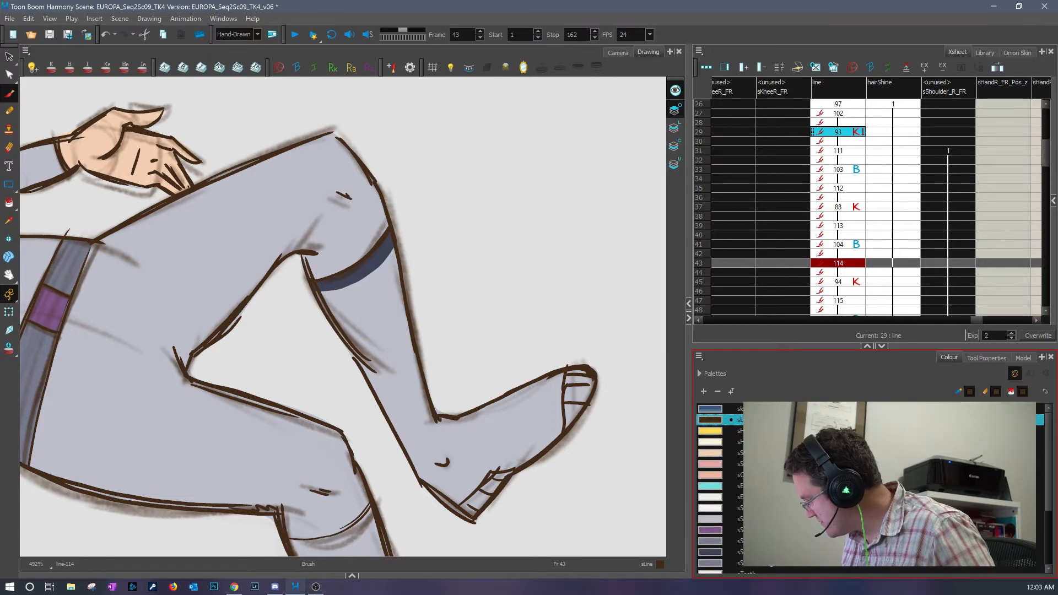
- Brush the sSuitBoot band along both boot tops in drawing 94 and along the standing leg's boot top in drawing 114
left_click(720, 552)
key("g")
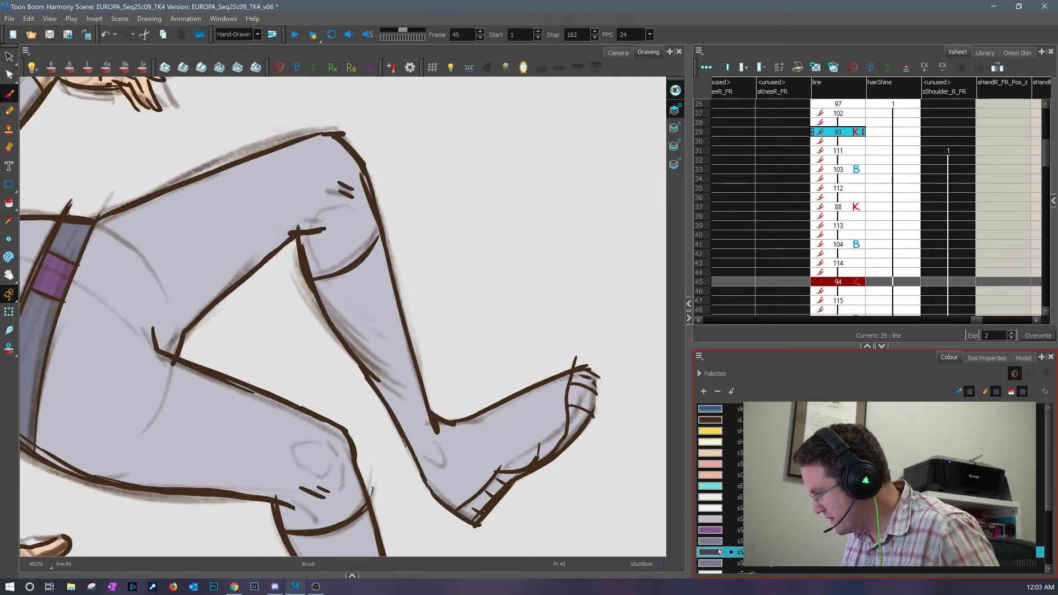
mouse_move(307, 284)
left_mouse_down()
mouse_move(372, 257)
mouse_move(392, 227)
left_mouse_up()
left_click_drag(366, 473, 384, 333)
mouse_move(302, 397)
left_mouse_down()
mouse_move(377, 381)
mouse_move(397, 357)
left_mouse_up()
key("comma")
mouse_move(297, 407)
left_mouse_down()
mouse_move(331, 405)
mouse_move(396, 372)
mouse_move(405, 354)
mouse_move(488, 405)
left_mouse_up()
- Brush the sSuitBoot band along both boot tops in drawing 115
key("period")
key("period")
key("period")
mouse_move(362, 454)
left_mouse_down()
mouse_move(409, 445)
mouse_move(443, 403)
left_mouse_up()
left_click_drag(437, 512, 426, 330)
mouse_move(349, 296)
left_mouse_down()
mouse_move(423, 276)
mouse_move(444, 241)
left_mouse_up()
- Brush the sSuitBoot band along both boot tops in drawing 105
key("period")
key("period")
mouse_move(327, 255)
left_mouse_down()
mouse_move(421, 236)
mouse_move(410, 72)
left_mouse_up()
mouse_move(312, 412)
left_mouse_down()
mouse_move(354, 421)
mouse_move(404, 390)
left_mouse_up()
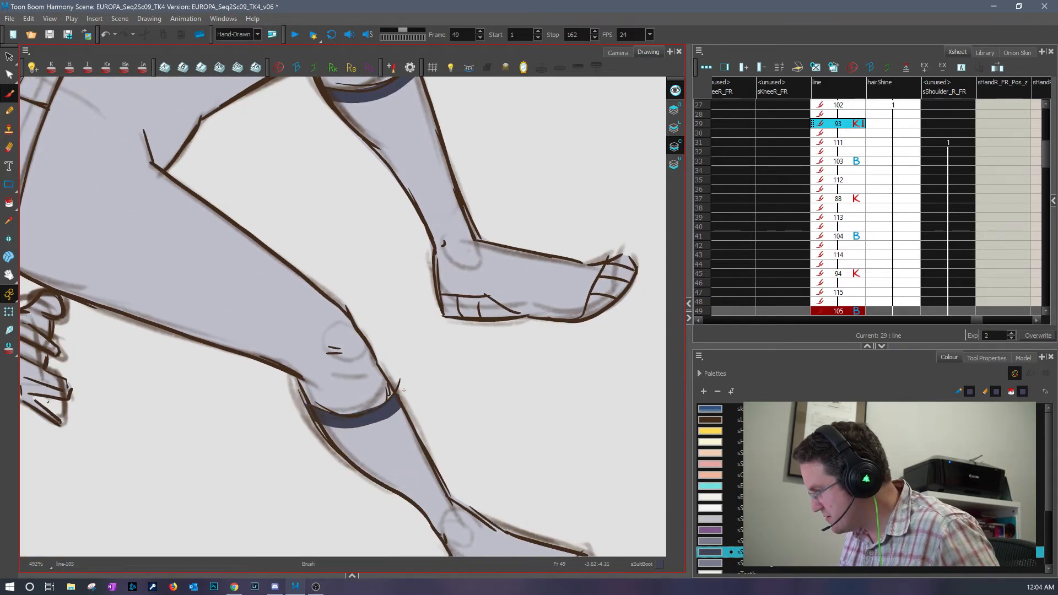
left_click(106, 34)
- Fill the raised leg's boot in drawing 115 with sSuitBoot and undo the fill on the standing leg
key("comma")
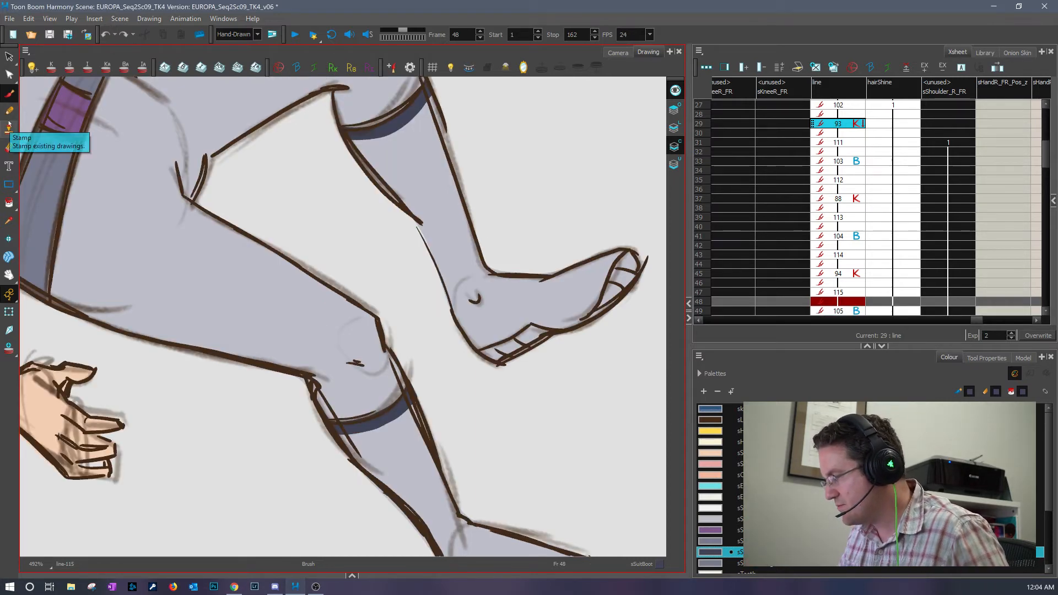
scroll(343, 317, "down", 5)
left_click(9, 204)
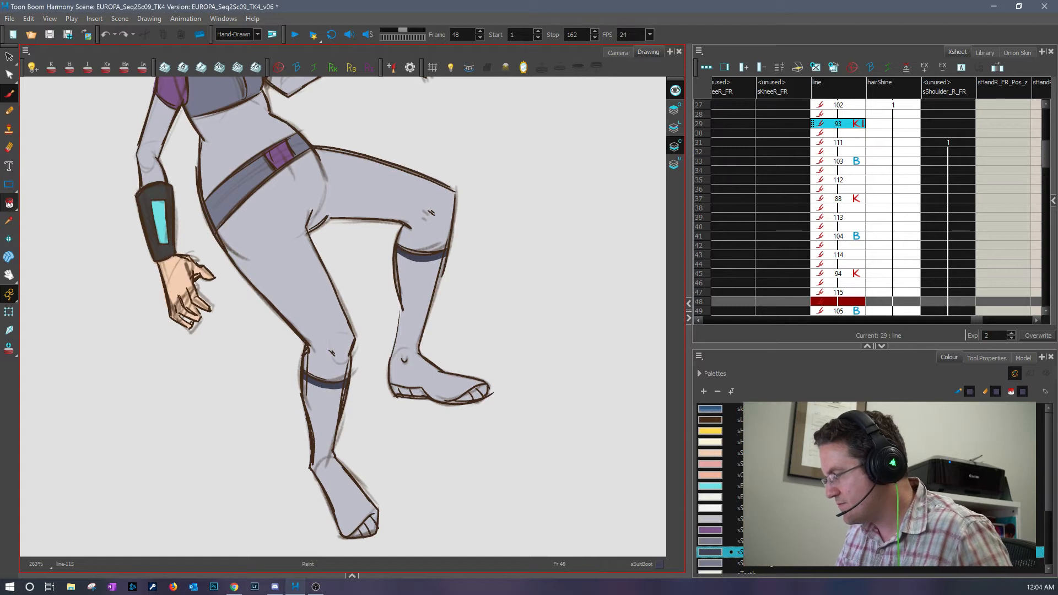
mouse_move(461, 312)
left_mouse_down()
mouse_move(579, 345)
mouse_move(578, 336)
left_mouse_up()
left_click_drag(405, 448, 509, 464)
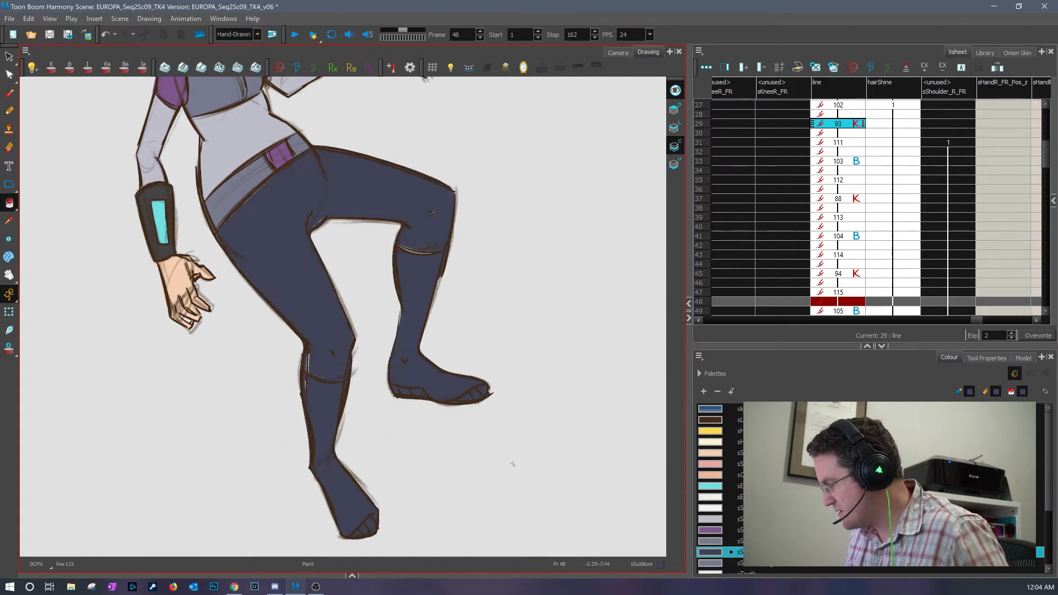
key("ctrl+z")
mouse_move(371, 433)
left_mouse_down()
mouse_move(356, 409)
mouse_move(407, 512)
mouse_move(380, 435)
left_mouse_up()
key("ctrl+z")
- Thicken the band on the standing leg in drawing 115 and fill that boot with sSuitBoot
key("alt+b")
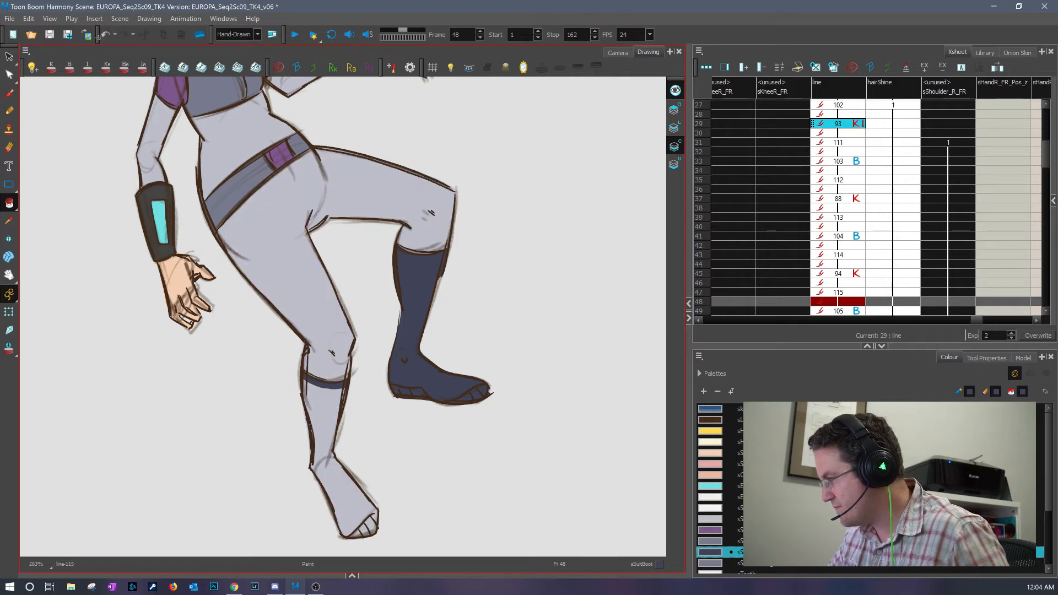
left_click_drag(311, 389, 347, 392)
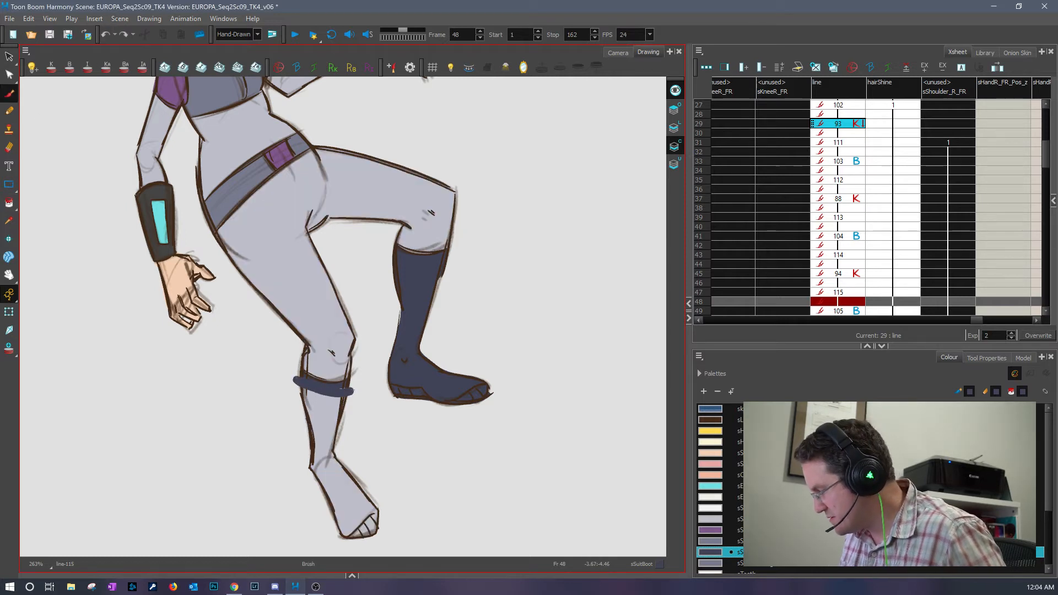
key("ctrl+z")
key("alt+i")
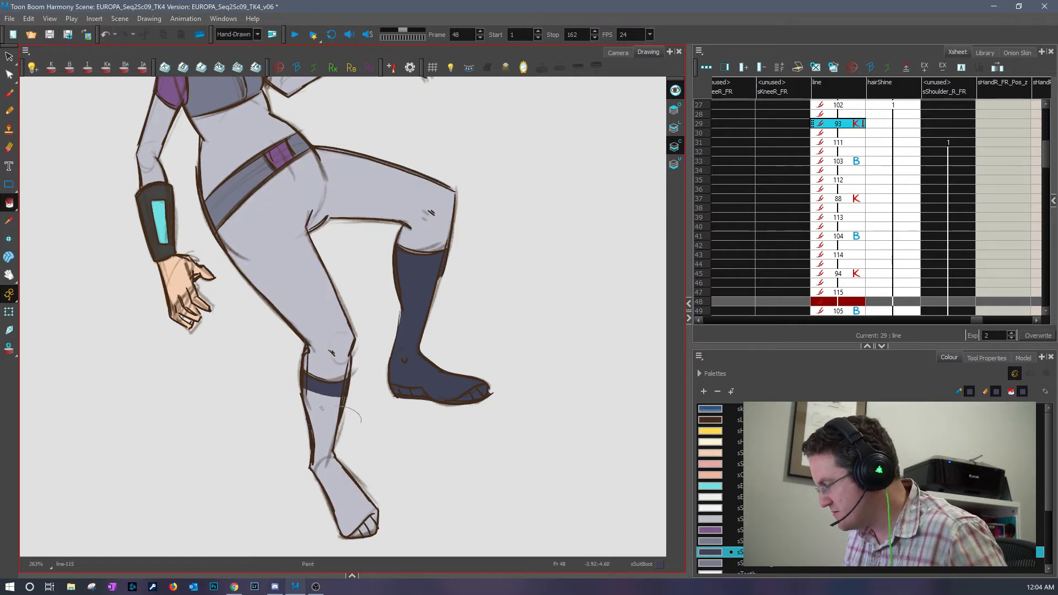
left_click(325, 441)
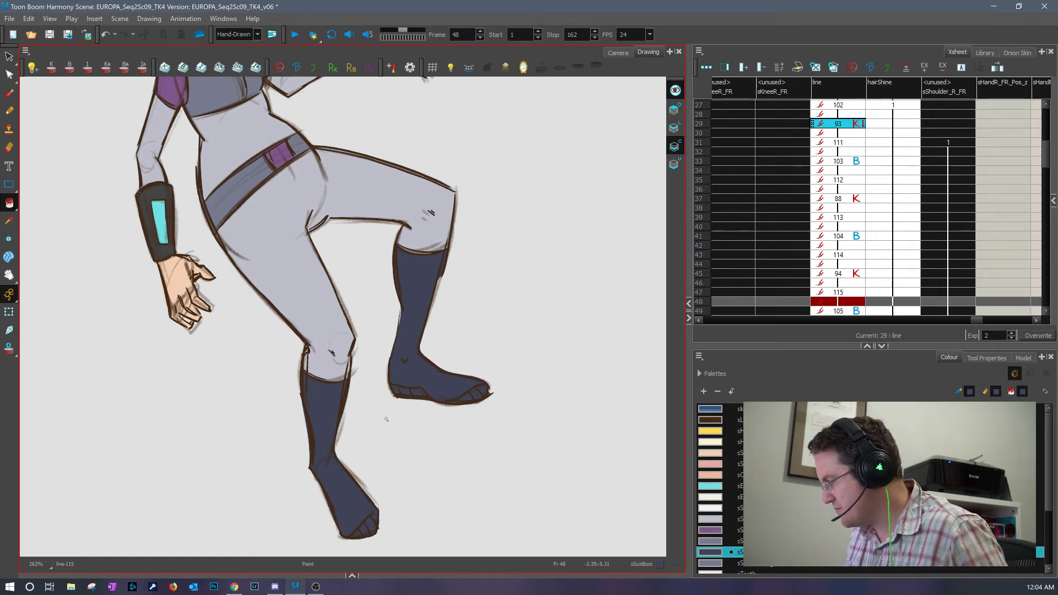
- Fill both boots with sSuitBoot in drawings 94 and 114
key("period")
key("comma")
key("comma")
key("comma")
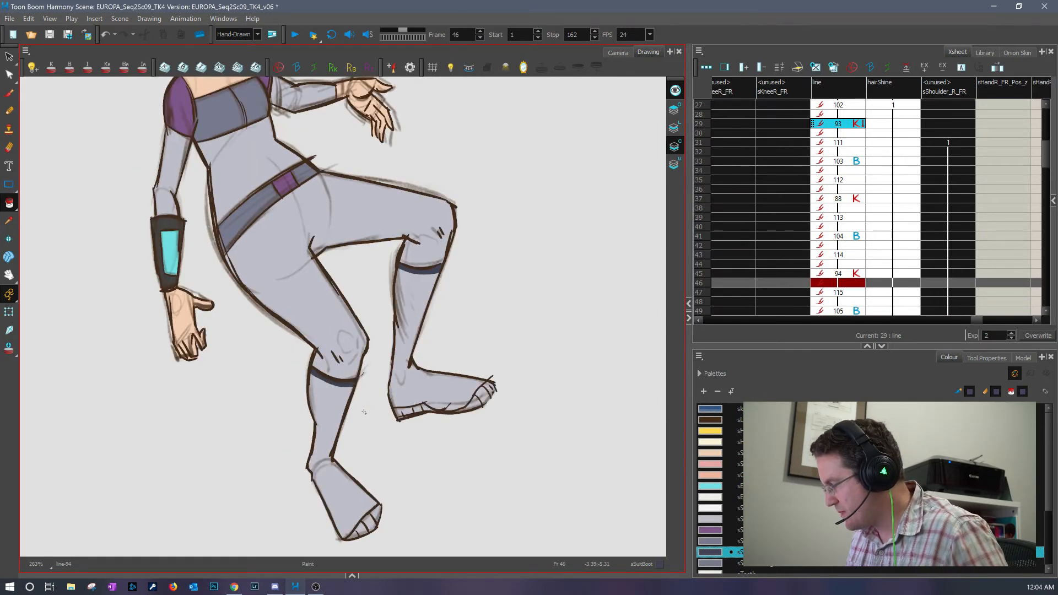
left_click(327, 475)
mouse_move(445, 298)
left_mouse_down()
mouse_move(548, 385)
mouse_move(541, 374)
left_mouse_up()
key("comma")
key("comma")
mouse_move(388, 289)
left_mouse_down()
mouse_move(399, 422)
mouse_move(565, 327)
left_mouse_up()
mouse_move(364, 414)
left_mouse_down()
mouse_move(309, 543)
mouse_move(380, 411)
left_mouse_up()
- Fill both boots with sSuitBoot in drawings 104 and 113
key("comma")
key("comma")
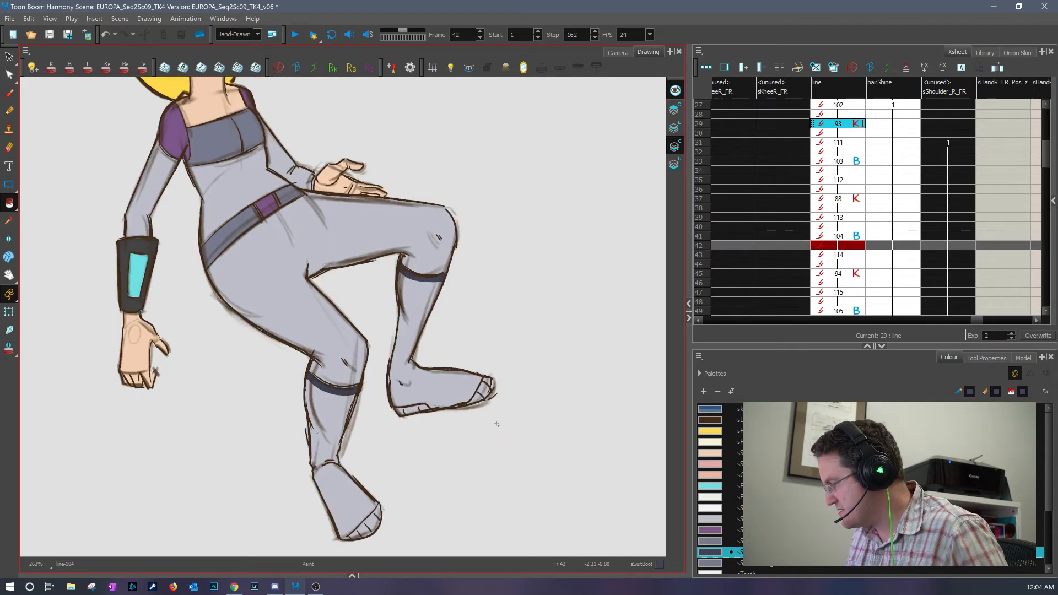
mouse_move(410, 292)
left_mouse_down()
mouse_move(603, 319)
mouse_move(579, 286)
left_mouse_up()
mouse_move(363, 402)
left_mouse_down()
mouse_move(501, 479)
mouse_move(543, 430)
left_mouse_up()
key("comma")
key("comma")
left_click_drag(376, 373, 565, 391)
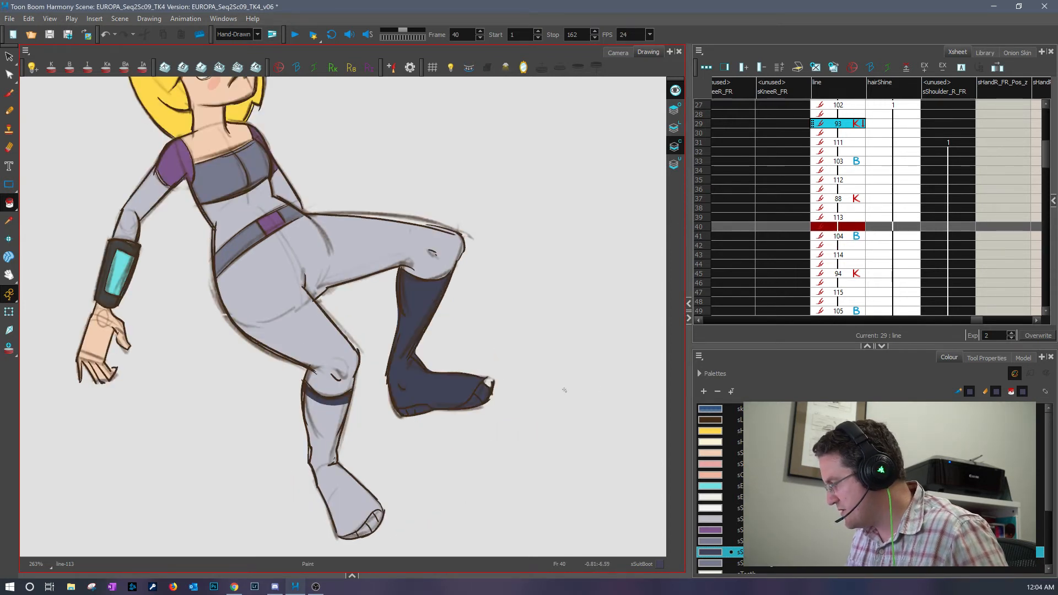
left_click_drag(374, 452, 358, 422)
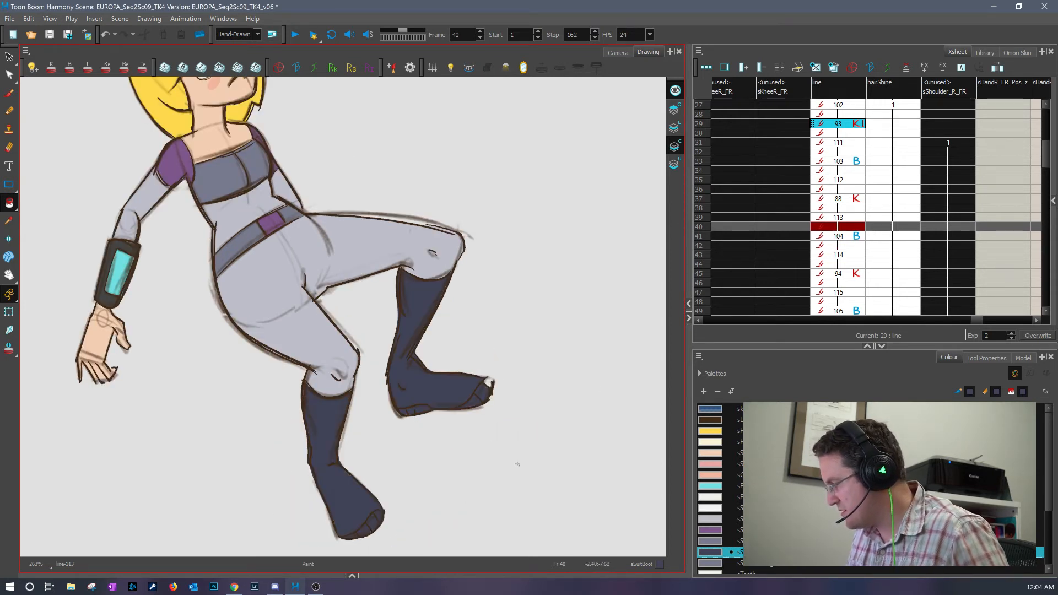
- Brush sSuitBoot over the unpainted toe tip of the raised leg's boot in drawing 113
left_click(9, 93)
left_click(987, 358)
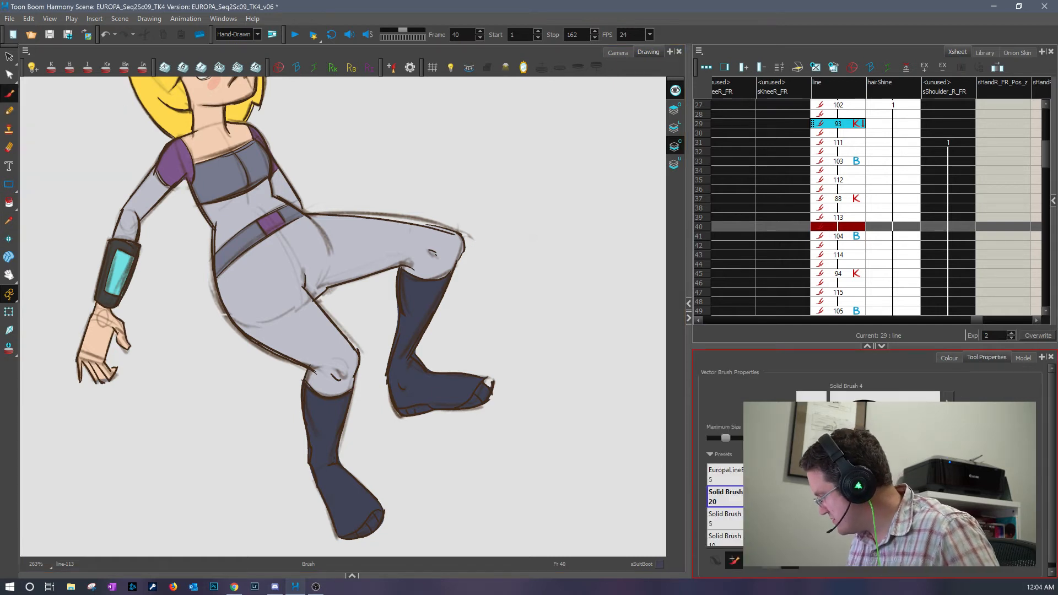
left_click_drag(479, 385, 488, 380)
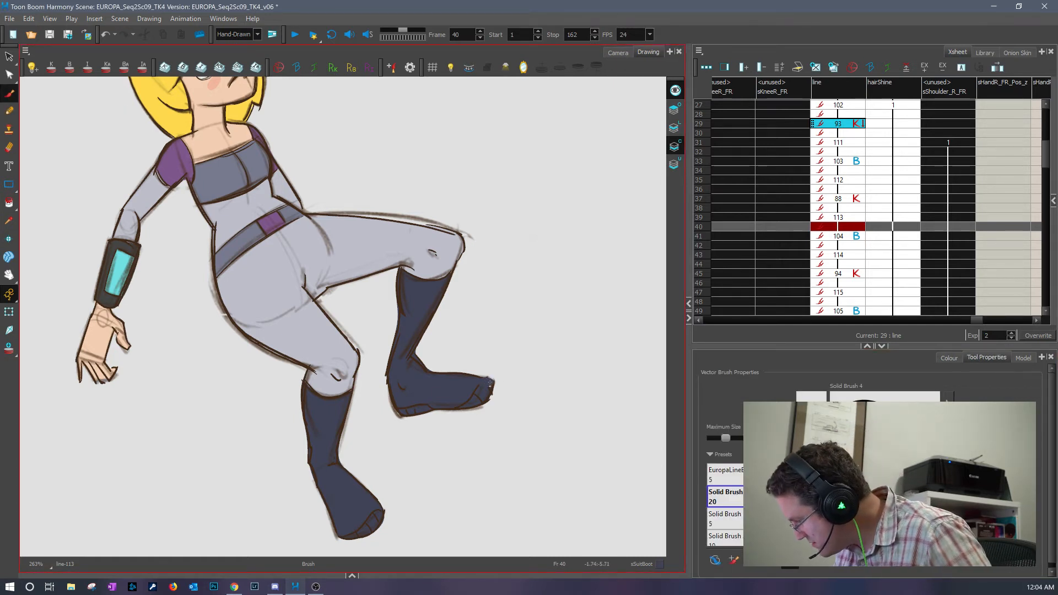
left_click(736, 551)
- Fill both boots with sSuitBoot in drawings 88 and 112
key("comma")
key("comma")
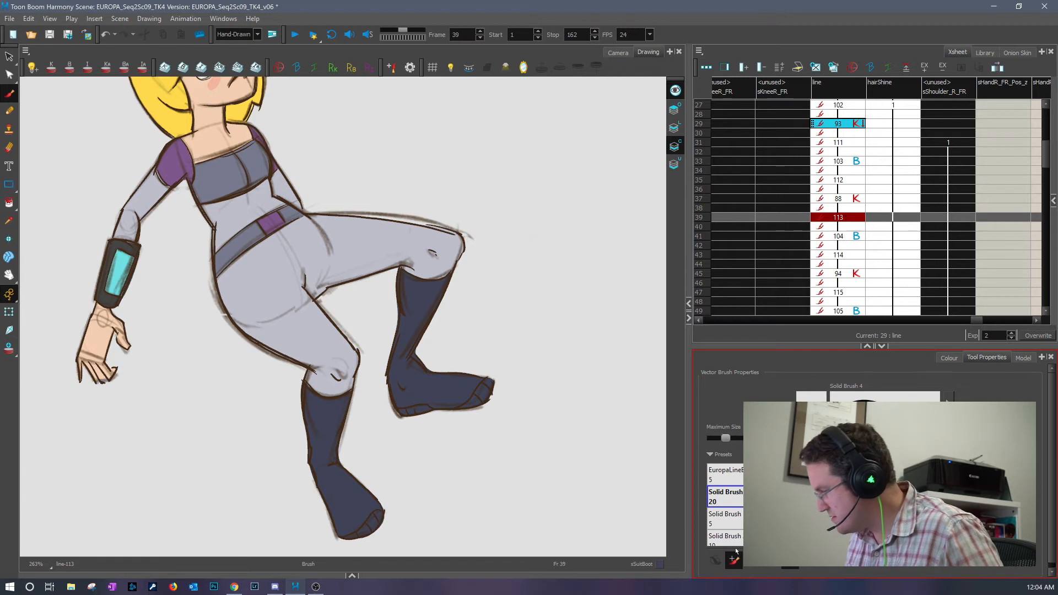
left_click(9, 203)
mouse_move(347, 422)
left_mouse_down()
mouse_move(428, 425)
mouse_move(353, 420)
left_mouse_up()
mouse_move(452, 326)
left_mouse_down()
mouse_move(380, 439)
mouse_move(452, 276)
left_mouse_up()
key("comma")
key("comma")
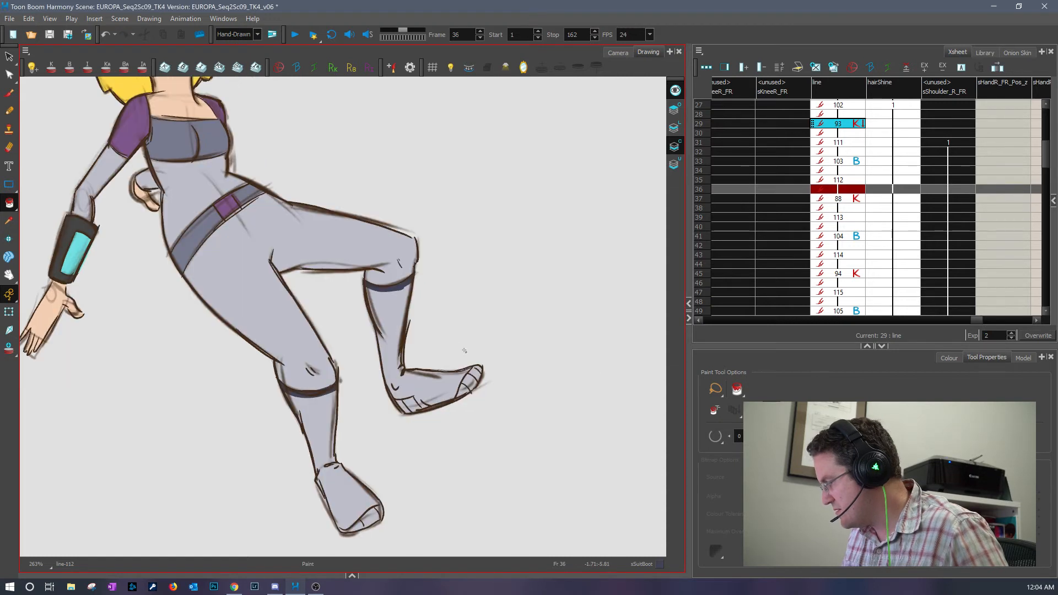
left_click_drag(411, 309, 501, 375)
left_click_drag(315, 416, 397, 441)
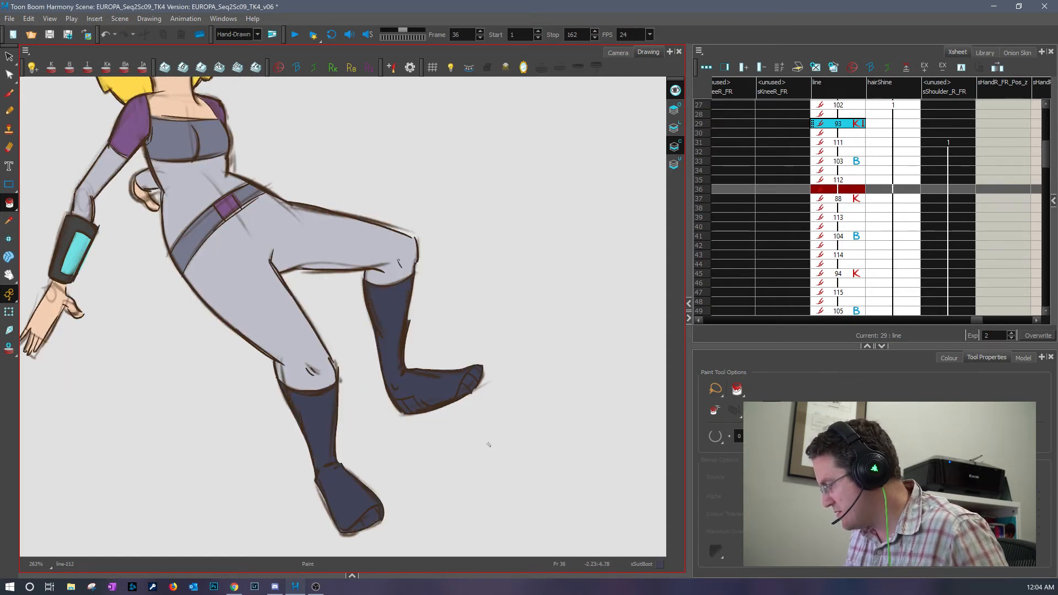
- Fill both boots with sSuitBoot in drawings 103 and 111
key("comma")
key("comma")
mouse_move(425, 300)
left_mouse_down()
mouse_move(364, 405)
mouse_move(362, 456)
left_mouse_up()
left_click_drag(288, 439, 388, 441)
key("comma")
key("comma")
left_click_drag(326, 382, 322, 386)
key("period")
key("comma")
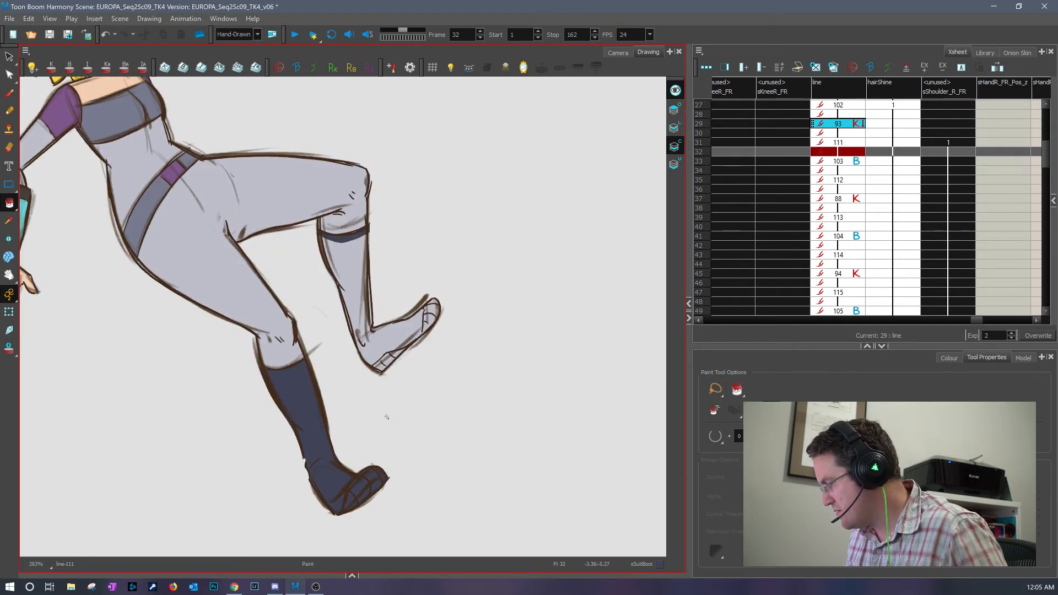
left_click_drag(437, 267, 552, 315)
- Fill both boots with sSuitBoot in drawings 93 and 102
key("comma")
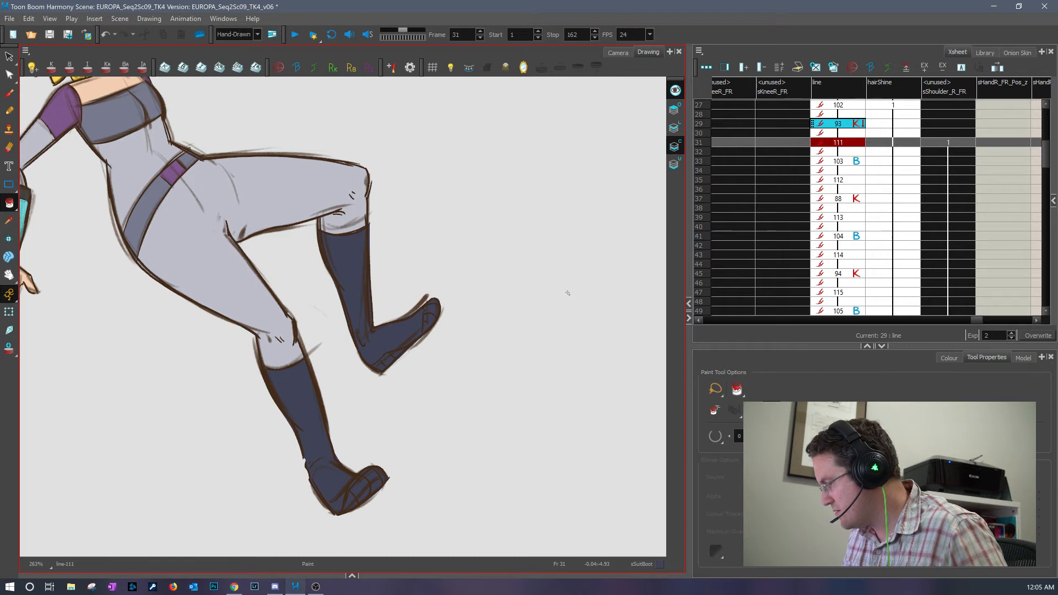
key("comma")
mouse_move(440, 318)
left_mouse_down()
mouse_move(380, 344)
mouse_move(436, 320)
left_mouse_up()
mouse_move(367, 386)
left_mouse_down()
mouse_move(485, 456)
mouse_move(506, 433)
left_mouse_up()
key("comma")
key("comma")
left_click_drag(366, 193, 359, 353)
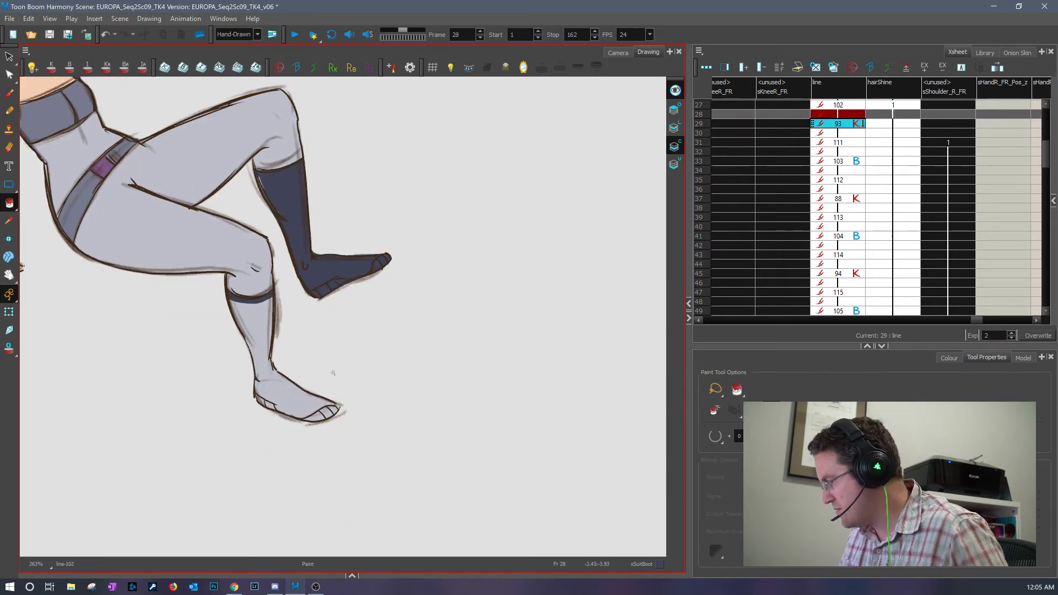
left_click_drag(254, 318, 394, 295)
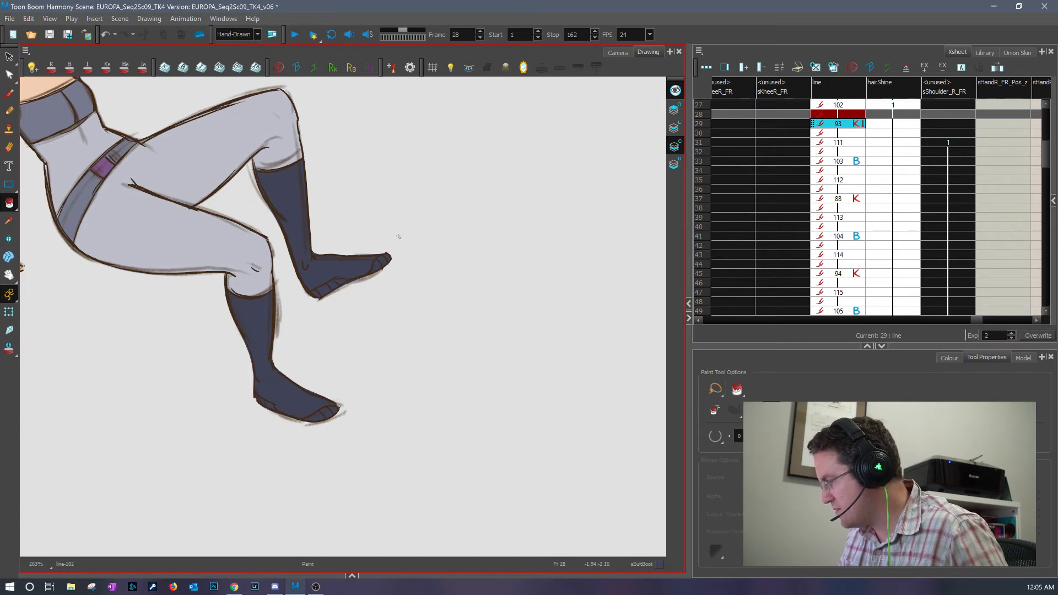
- Check the finished boots in drawing 97 and select the sSuitBootLight colour for the soles in drawing 102
key("comma")
key("comma")
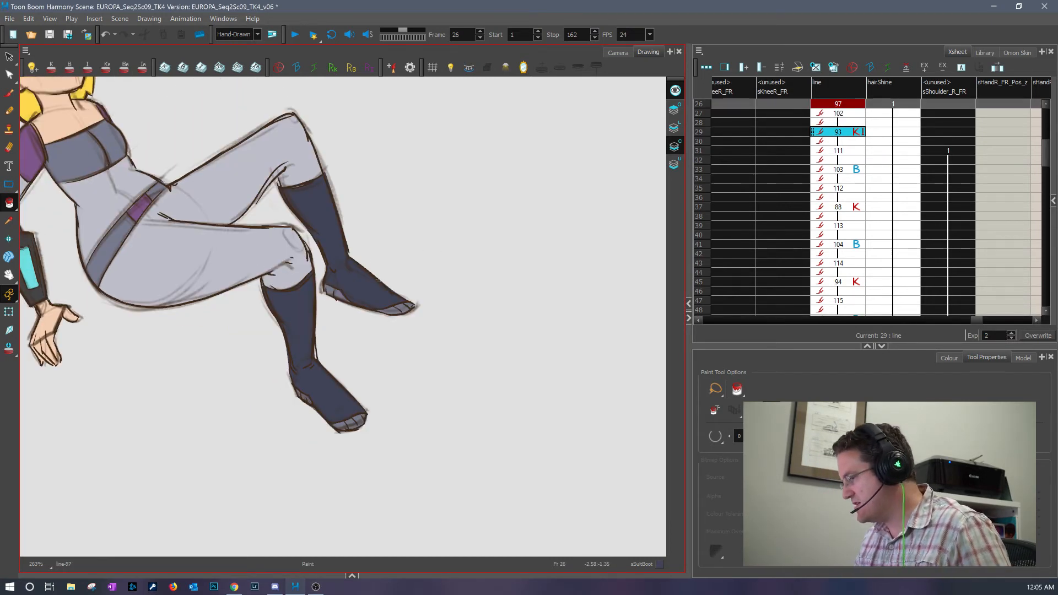
key("period")
left_click(949, 359)
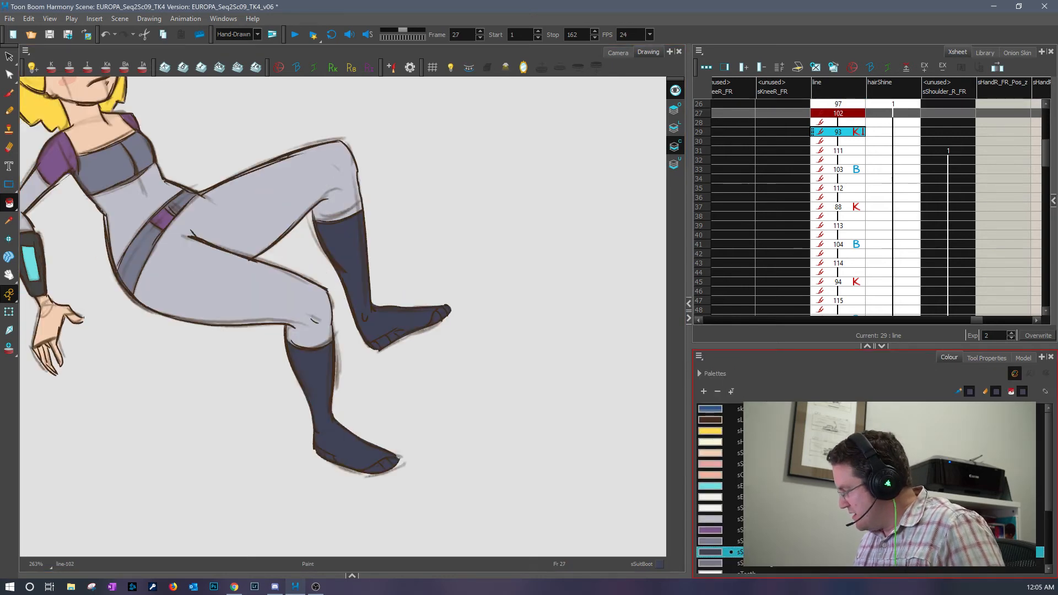
left_click(717, 563)
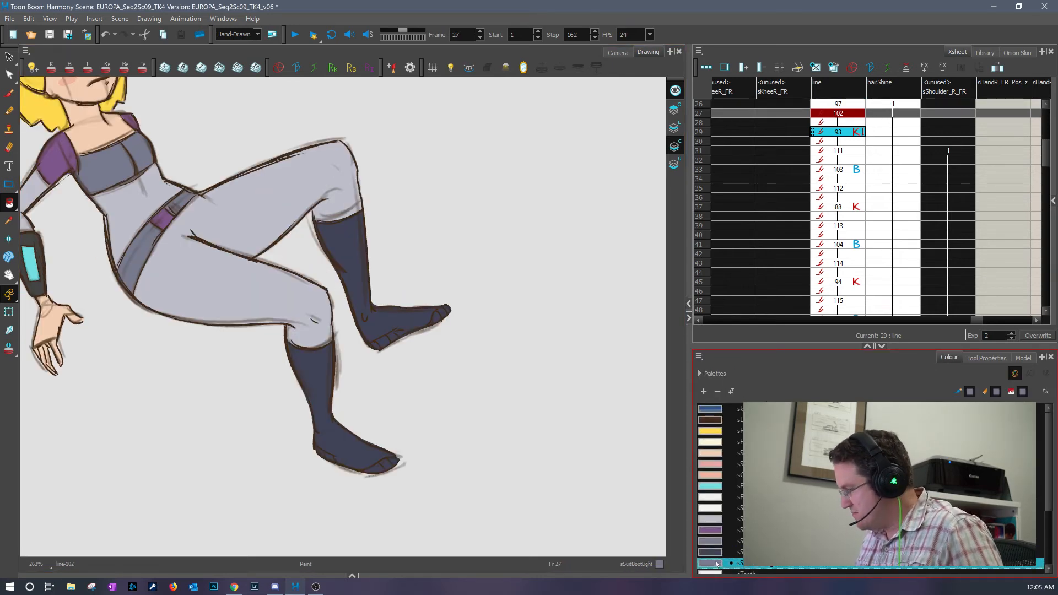
scroll(435, 276, "up", 5)
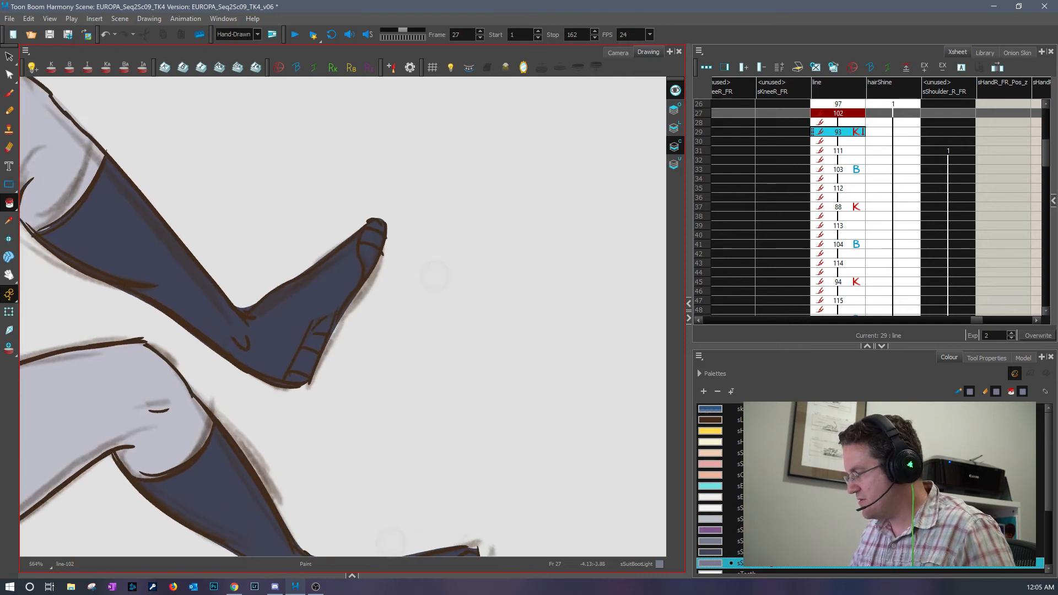
- Brush the heel and toe sole segments of the raised leg's boot in drawing 102 with sSuitBootLight
key("comma")
key("period")
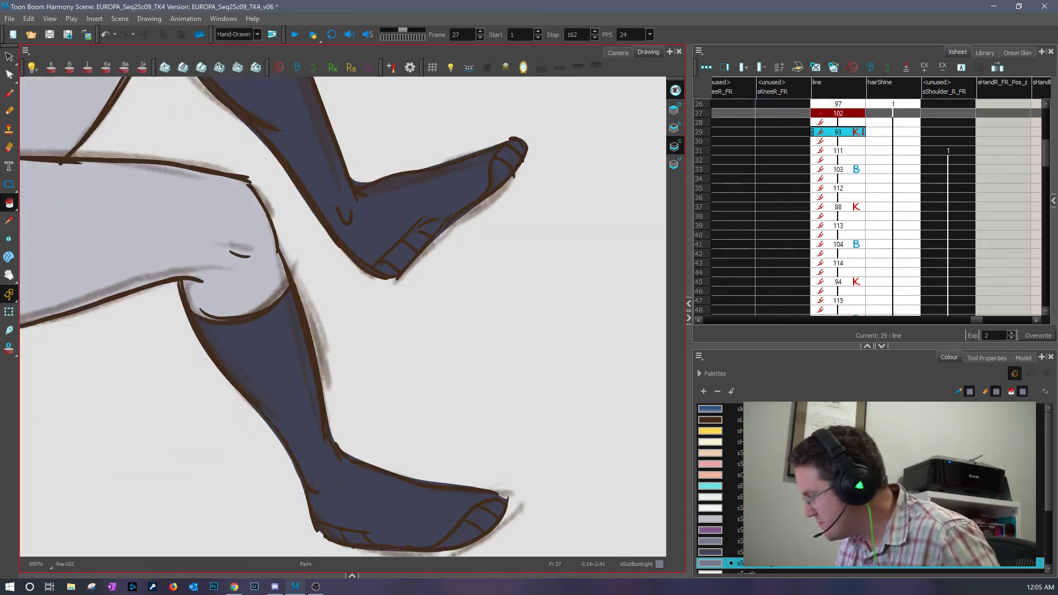
left_click(379, 273)
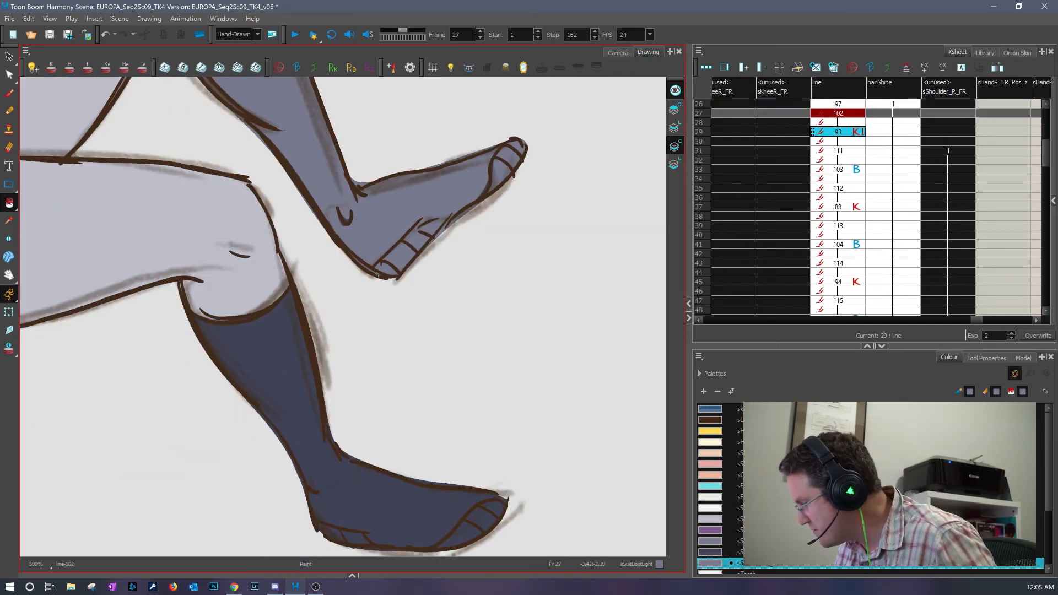
left_click(105, 37)
left_click(9, 93)
left_click_drag(416, 236, 374, 278)
left_click_drag(424, 232, 392, 275)
left_click_drag(512, 150, 516, 144)
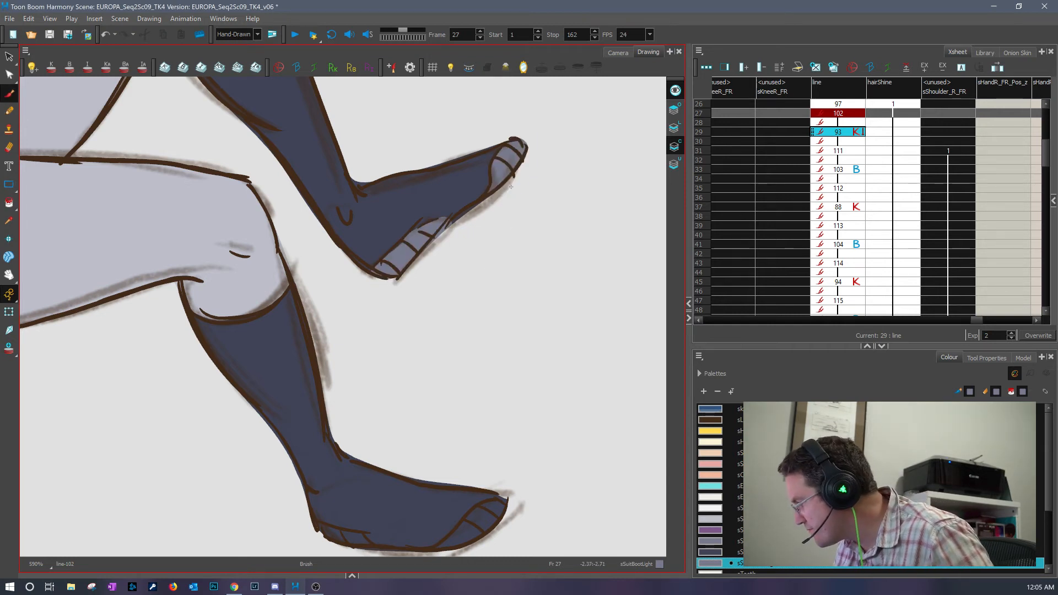
- Brush the toe and heel sole segments of the standing leg's boot in drawing 102 with sSuitBootLight
left_click_drag(549, 427, 528, 287)
mouse_move(447, 387)
left_mouse_down()
mouse_move(493, 360)
mouse_move(428, 415)
left_mouse_up()
left_click_drag(315, 395, 293, 389)
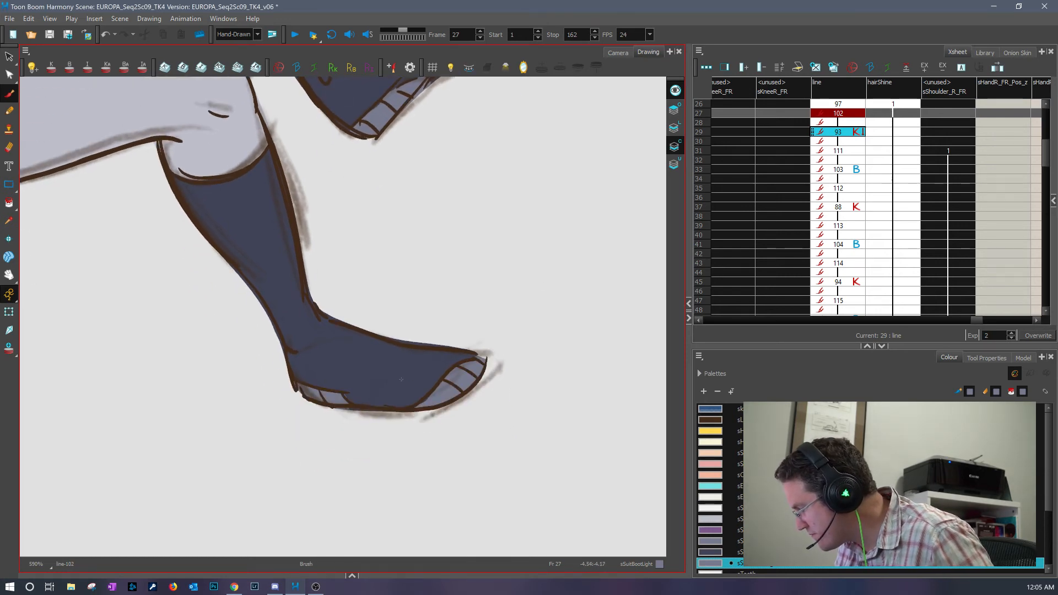
- Brush the sole segments of both boots in drawing 93 with sSuitBootLight
key("g")
left_click_drag(521, 307, 381, 456)
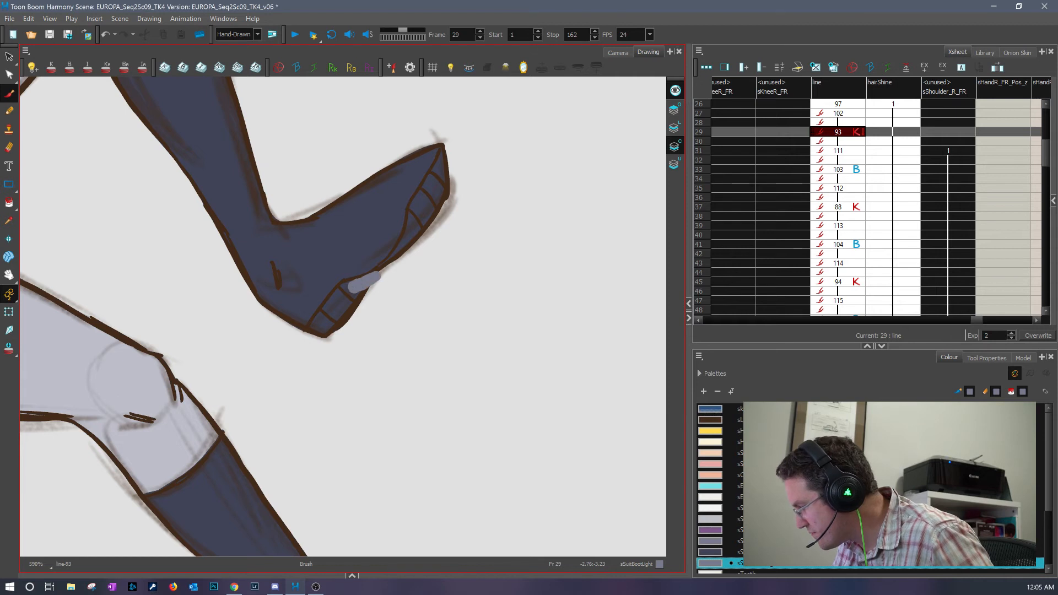
mouse_move(329, 309)
left_mouse_down()
mouse_move(311, 330)
mouse_move(331, 332)
left_mouse_up()
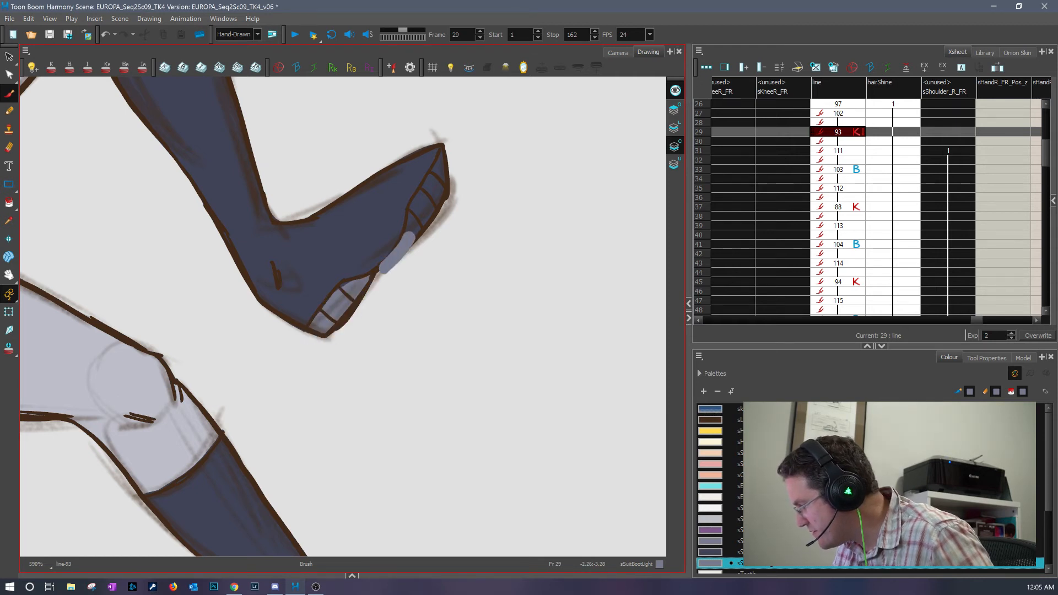
mouse_move(417, 210)
left_mouse_down()
mouse_move(456, 139)
mouse_move(410, 250)
left_mouse_up()
mouse_move(521, 378)
left_mouse_down()
mouse_move(494, 158)
mouse_move(506, 102)
left_mouse_up()
left_click_drag(338, 420, 335, 465)
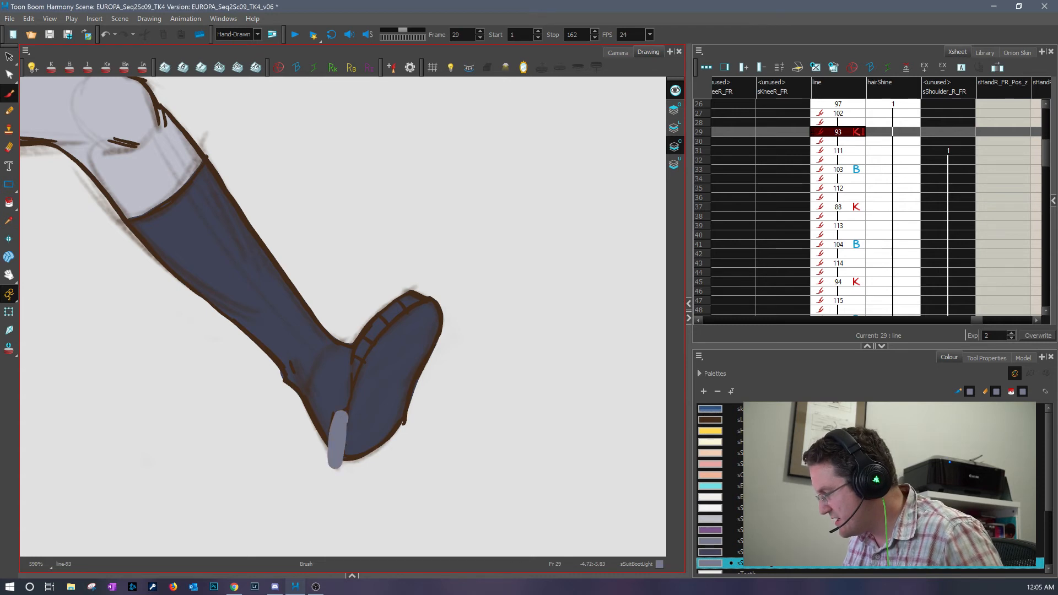
mouse_move(381, 302)
left_mouse_down()
mouse_move(444, 284)
mouse_move(361, 408)
mouse_move(386, 353)
mouse_move(440, 298)
mouse_move(394, 447)
left_mouse_up()
- Brush the sole segments of the standing leg's boot in drawing 111 with sSuitBootLight
key("period")
key("period")
key("space")
left_click_drag(481, 304, 438, 339)
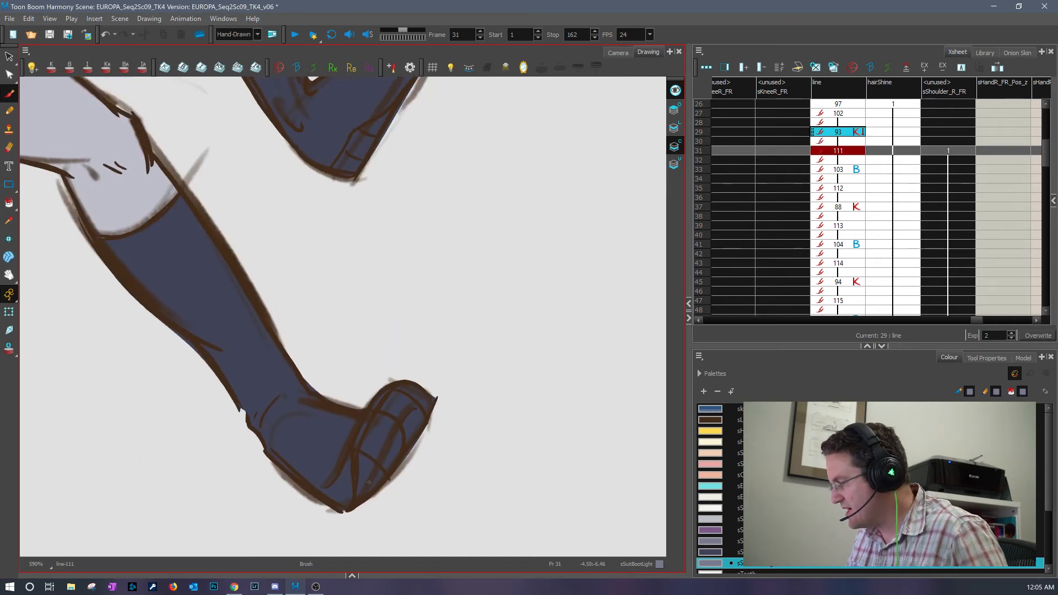
mouse_move(366, 441)
left_mouse_down()
mouse_move(419, 386)
mouse_move(380, 494)
mouse_move(436, 380)
mouse_move(411, 468)
left_mouse_up()
- Brush the heel and toe sole segments of the raised leg's boot in drawing 111 with sSuitBootLight
key("space")
left_click_drag(483, 271, 350, 374)
mouse_move(285, 414)
left_mouse_down()
mouse_move(320, 371)
mouse_move(366, 336)
left_mouse_up()
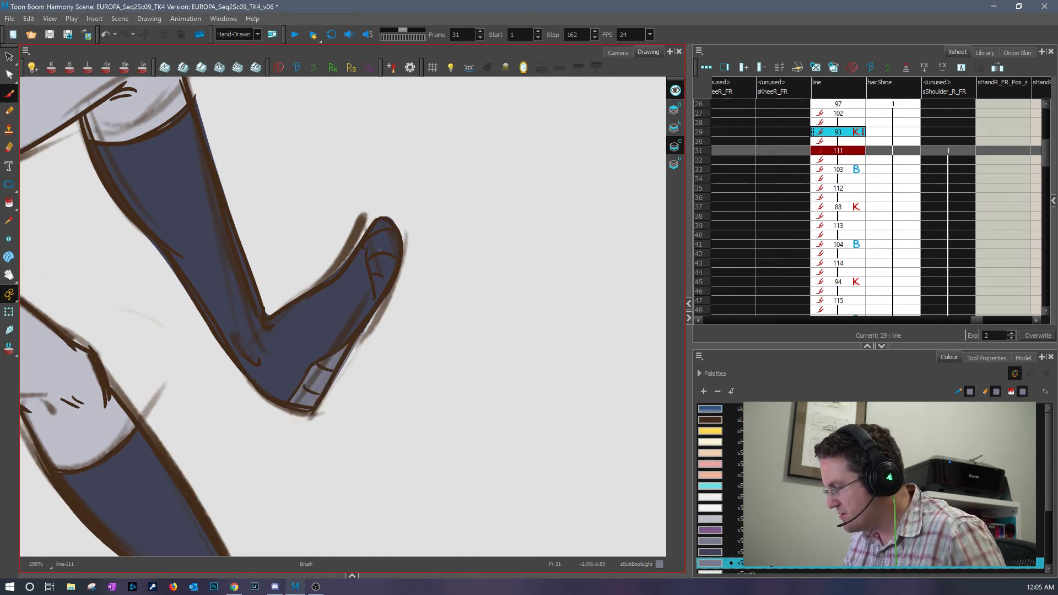
mouse_move(371, 241)
left_mouse_down()
mouse_move(378, 305)
mouse_move(407, 265)
left_mouse_up()
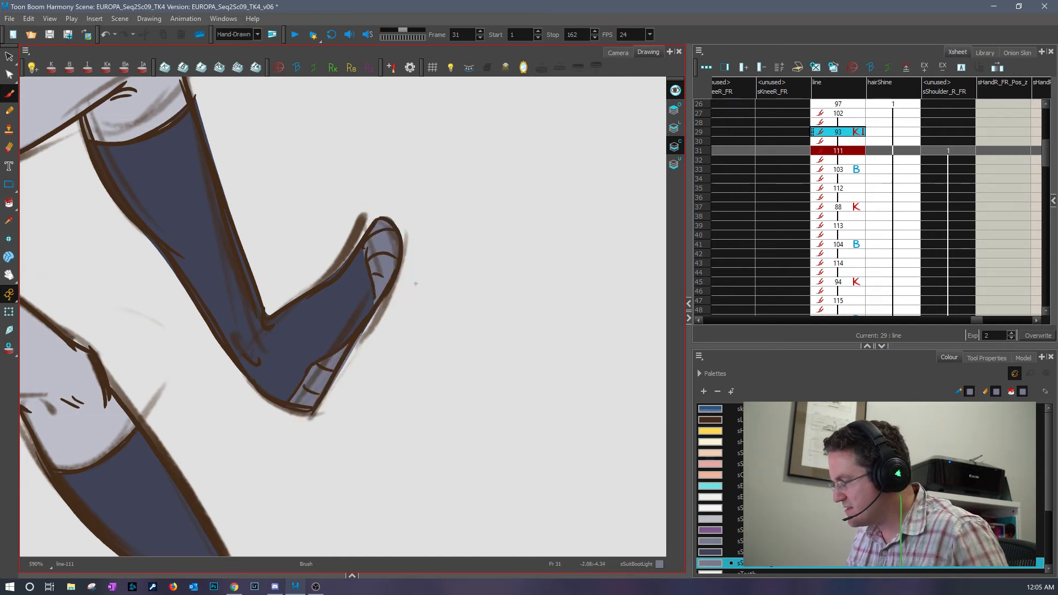
- Brush the heel and toe sole segments of both boots in drawing 103 with sSuitBootLight
key("g")
mouse_move(460, 284)
left_mouse_down()
mouse_move(480, 385)
mouse_move(486, 316)
mouse_move(494, 349)
left_mouse_up()
mouse_move(405, 503)
left_mouse_down()
mouse_move(392, 339)
mouse_move(380, 314)
mouse_move(413, 274)
mouse_move(378, 334)
mouse_move(415, 302)
left_mouse_up()
left_click_drag(451, 392, 428, 226)
mouse_move(317, 408)
left_mouse_down()
mouse_move(358, 339)
mouse_move(353, 386)
left_mouse_up()
key("comma")
key("period")
key("period")
key("period")
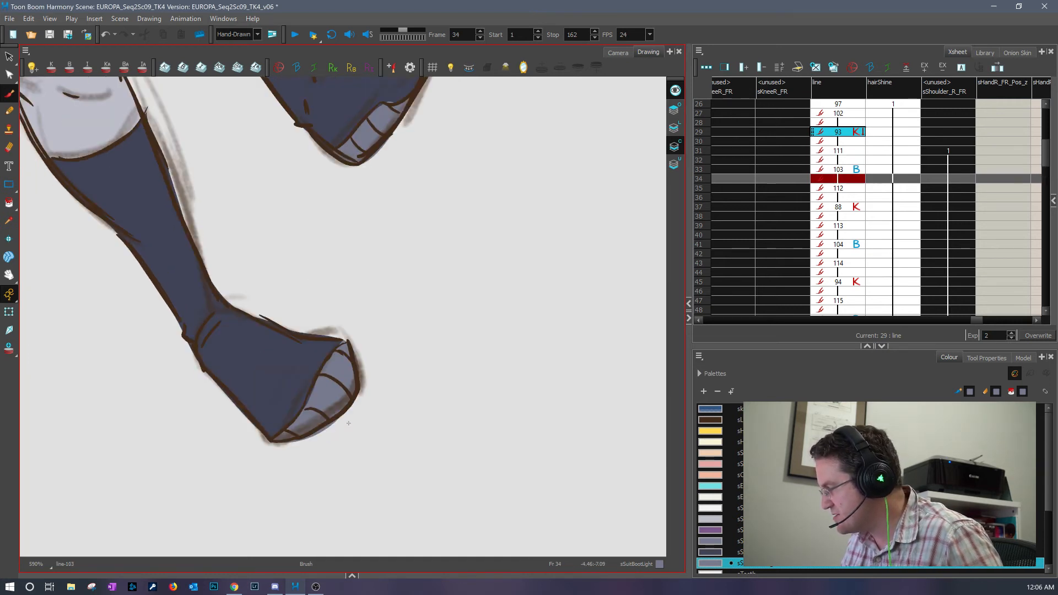
- Brush the heel and toe sole segments of both boots in drawing 112 with sSuitBootLight
mouse_move(286, 448)
left_mouse_down()
mouse_move(316, 437)
mouse_move(375, 364)
left_mouse_up()
left_click_drag(425, 289, 402, 314)
left_click_drag(315, 411, 325, 404)
left_click_drag(439, 256, 362, 430)
mouse_move(278, 327)
left_mouse_down()
mouse_move(310, 330)
mouse_move(225, 348)
mouse_move(288, 346)
left_mouse_up()
mouse_move(393, 199)
left_mouse_down()
mouse_move(371, 242)
mouse_move(369, 224)
mouse_move(397, 276)
mouse_move(358, 303)
mouse_move(408, 286)
left_mouse_up()
- Brush the sole segments of both the raised and standing boots in drawing 88 with sSuitBootLight
key("period")
key("period")
mouse_move(325, 325)
left_mouse_down()
mouse_move(246, 346)
mouse_move(262, 361)
mouse_move(295, 342)
left_mouse_up()
key("space")
mouse_move(435, 426)
left_mouse_down()
mouse_move(501, 246)
mouse_move(496, 222)
left_mouse_up()
mouse_move(250, 461)
left_mouse_down()
mouse_move(302, 409)
mouse_move(323, 365)
left_mouse_up()
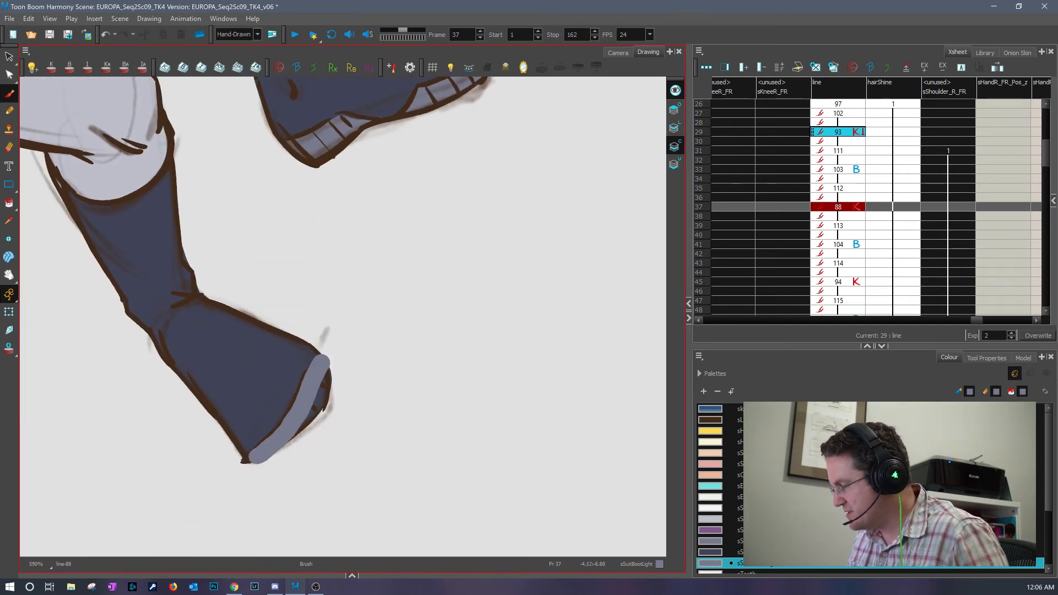
- Brush the standing boot's sole and the raised boot's heel and toe segments in drawing 113 with sSuitBootLight
key("period")
key("period")
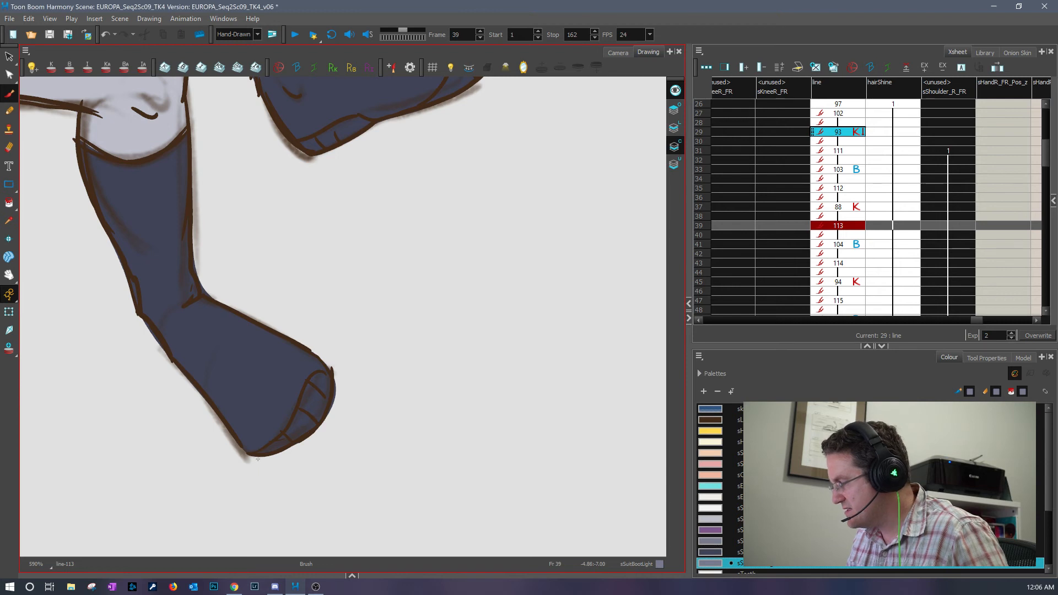
mouse_move(276, 453)
left_mouse_down()
mouse_move(318, 393)
mouse_move(301, 440)
left_mouse_up()
left_click_drag(427, 257, 330, 484)
left_click_drag(204, 378, 301, 346)
mouse_move(361, 299)
left_mouse_down()
mouse_move(395, 230)
mouse_move(369, 332)
mouse_move(375, 270)
mouse_move(386, 297)
mouse_move(408, 272)
left_mouse_up()
- Brush the sole segments of the raised and standing legs' boots in drawing 104 with sSuitBootLight
key(".")
key(".")
mouse_move(187, 376)
left_mouse_down()
mouse_move(235, 359)
mouse_move(206, 380)
left_mouse_up()
left_click_drag(378, 406, 481, 194)
mouse_move(275, 471)
left_mouse_down()
mouse_move(319, 409)
mouse_move(328, 366)
mouse_move(346, 389)
left_mouse_up()
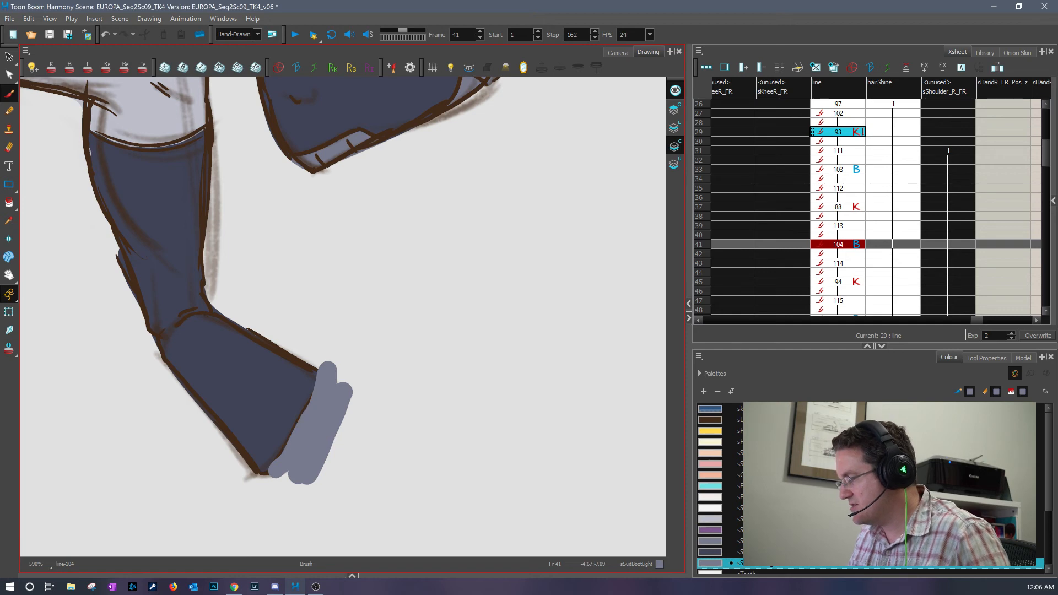
- Brush the sole segments of both boots in drawing 114 with sSuitBootLight, undoing the misplaced stroke
key("period")
key("period")
mouse_move(264, 475)
left_mouse_down()
mouse_move(291, 455)
mouse_move(322, 391)
mouse_move(298, 472)
left_mouse_up()
left_click_drag(449, 156, 384, 401)
mouse_move(235, 406)
left_mouse_down()
mouse_move(294, 380)
mouse_move(308, 385)
left_mouse_up()
key("ctrl+z")
mouse_move(422, 278)
left_mouse_down()
mouse_move(391, 343)
mouse_move(429, 287)
mouse_move(441, 301)
mouse_move(394, 367)
left_mouse_up()
- Brush the heel and toe sole segments of both boots in drawing 94 with sSuitBootLight
key("period")
key("period")
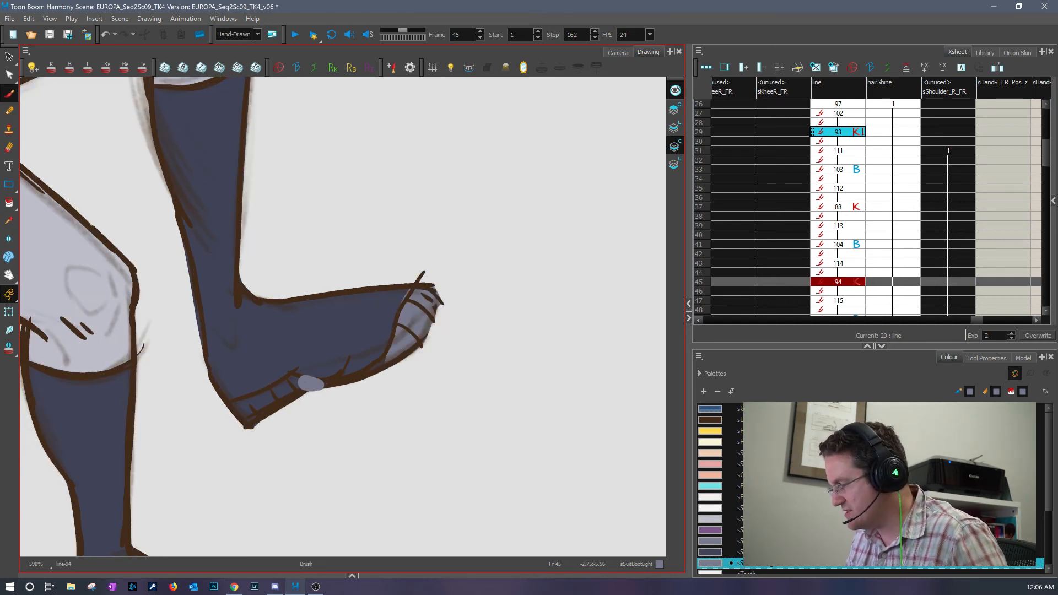
mouse_move(271, 393)
left_mouse_down()
mouse_move(285, 405)
mouse_move(306, 397)
left_mouse_up()
mouse_move(418, 430)
left_mouse_down()
mouse_move(519, 196)
mouse_move(522, 135)
left_mouse_up()
mouse_move(372, 321)
left_mouse_down()
mouse_move(318, 432)
mouse_move(378, 336)
mouse_move(389, 403)
mouse_move(382, 388)
left_mouse_up()
- Brush the standing boot's sole and the raised boot's heel and toe segments in drawing 115 with sSuitBootLight
key("g")
mouse_move(482, 112)
left_mouse_down()
mouse_move(425, 428)
mouse_move(389, 418)
left_mouse_up()
left_click_drag(217, 371, 281, 365)
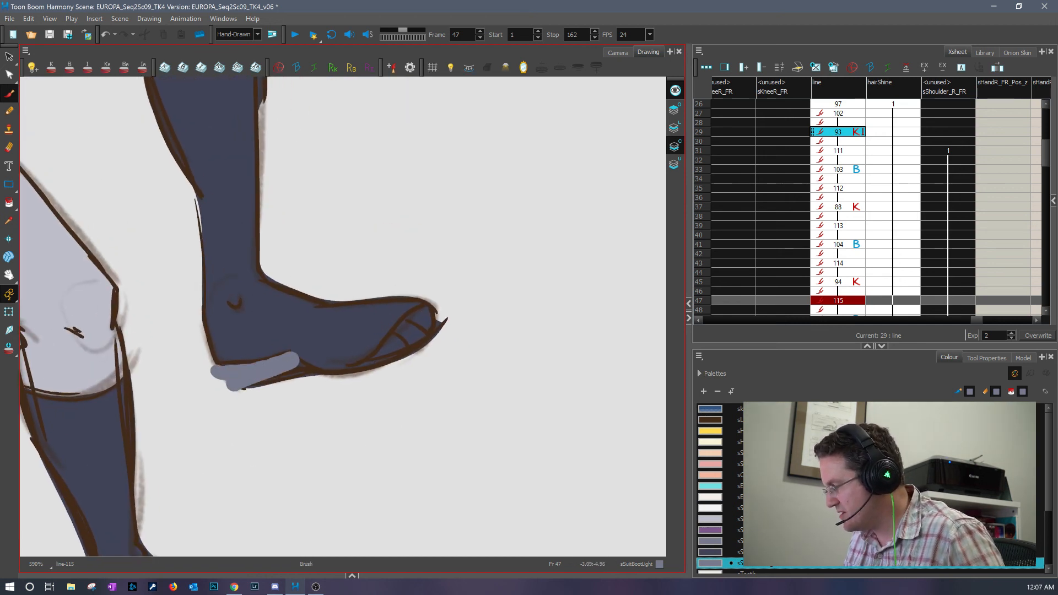
left_click_drag(368, 368, 449, 300)
- Step back through the drawings to frame 29 with the whole figure in view to check the boot sole colouring
key("g")
key("comma")
key("comma")
key("comma")
key("comma")
key("comma")
key("comma")
key("comma")
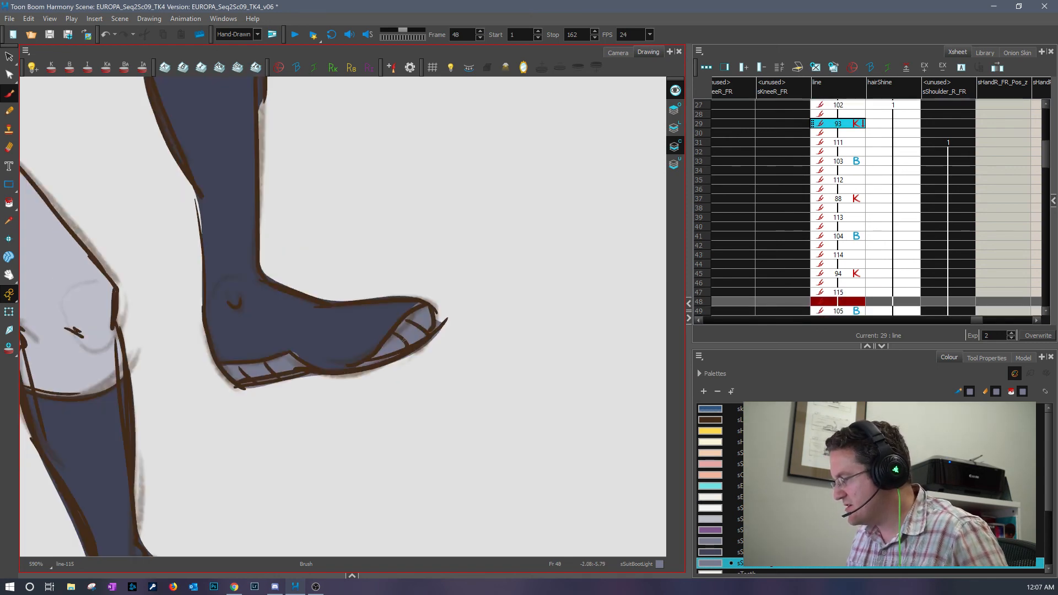
key("comma")
key("comma")
key("comma")
key("comma")
key("comma")
scroll(419, 386, "down", 5)
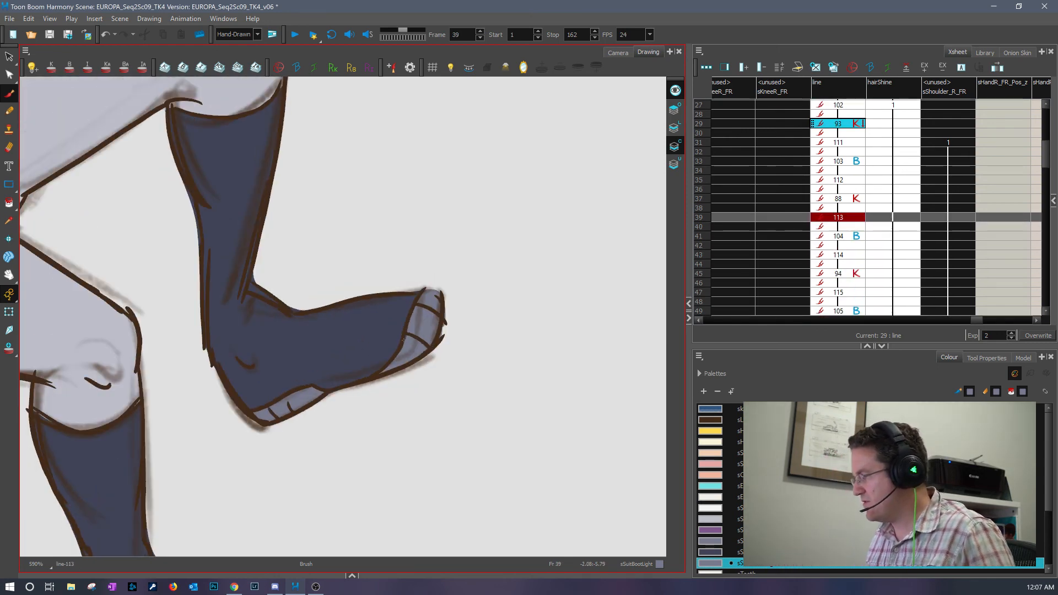
scroll(429, 431, "down", 1)
key("comma")
key("comma")
key("comma")
key("comma")
key("comma")
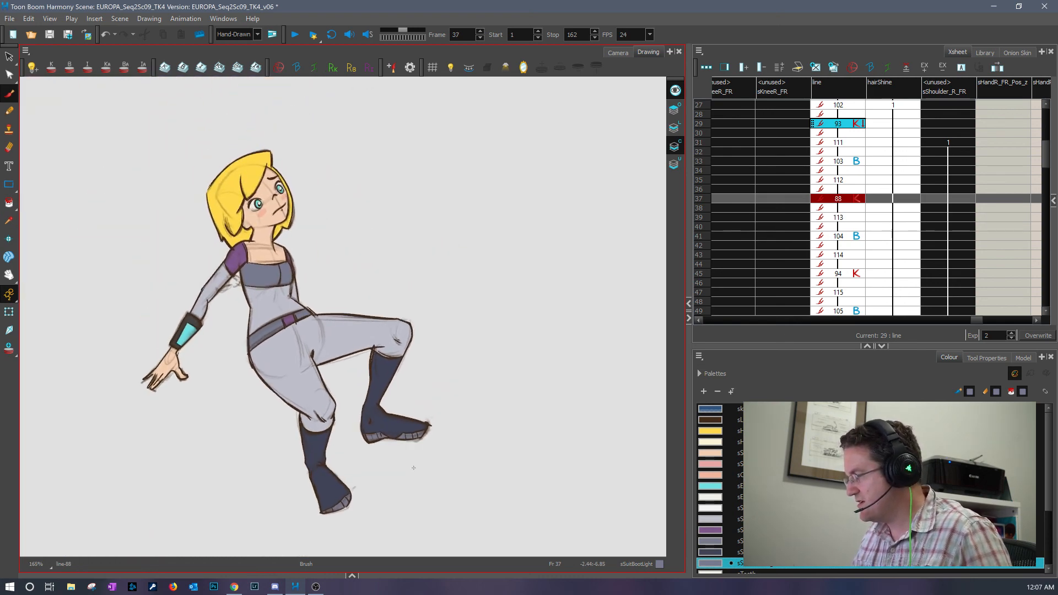
key("comma")
key("comma")
key("comma")
key("comma")
key("comma")
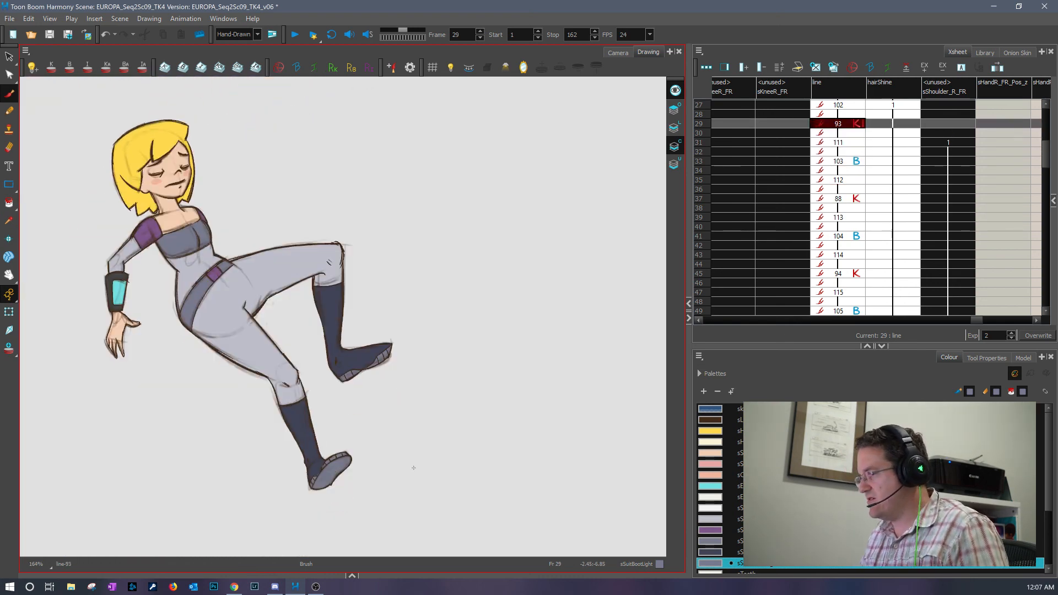
- Step forward from frame 29 to drawing 115 on frame 47 to check the coloured figure in motion
key("period")
key("period")
key("period")
key("period")
key("period")
key("period")
key("period")
key("period")
key("period")
key("period")
key("period")
key("period")
key("period")
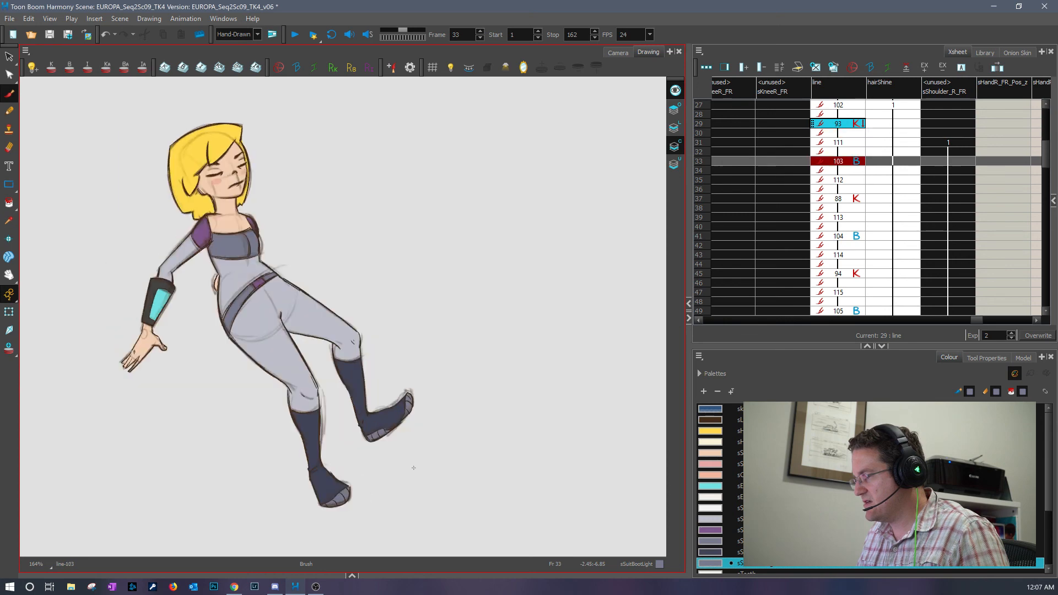
key("period")
key("period")
key("period")
key("period")
key("period")
key("period")
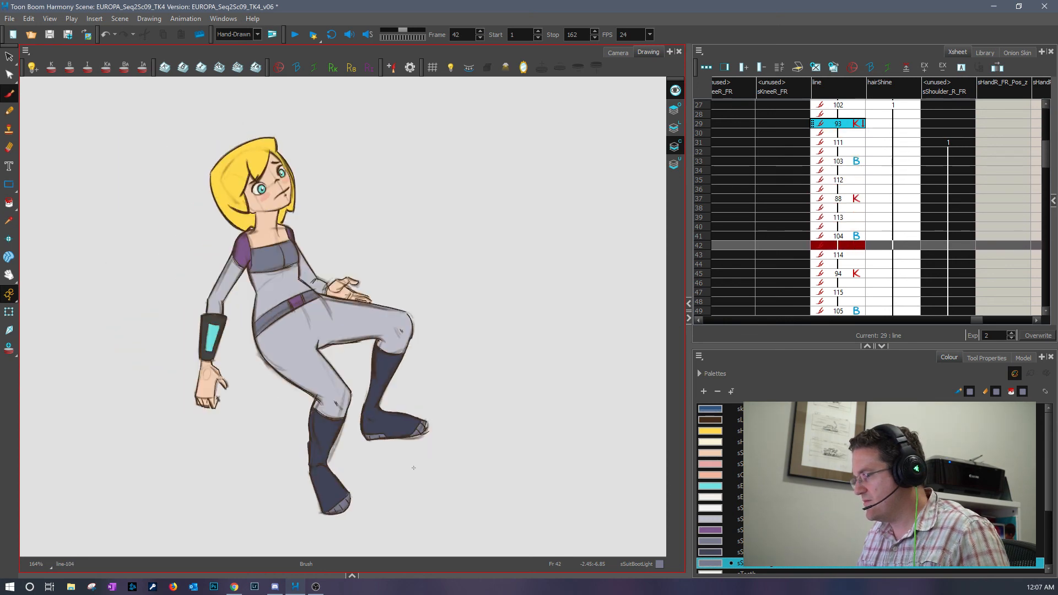
key("period")
key("period")
key("period")
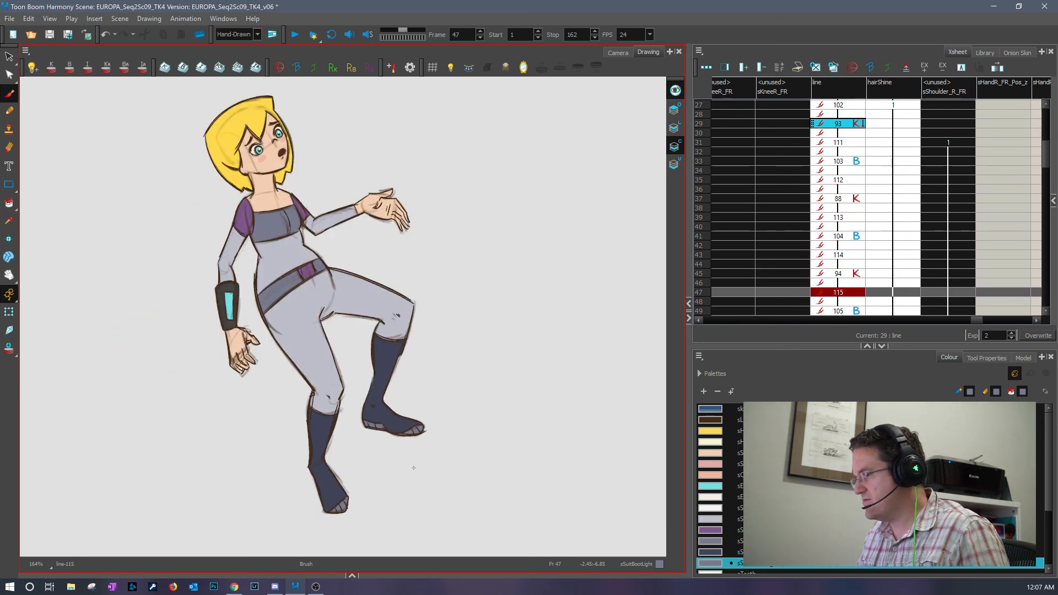
- Flip back and forth between drawings 115 and 103 to compare the figure's colours from frame to frame
key("comma")
key("comma")
key("comma")
key("comma")
key("comma")
key("comma")
key("comma")
key("comma")
key("comma")
key("comma")
key("comma")
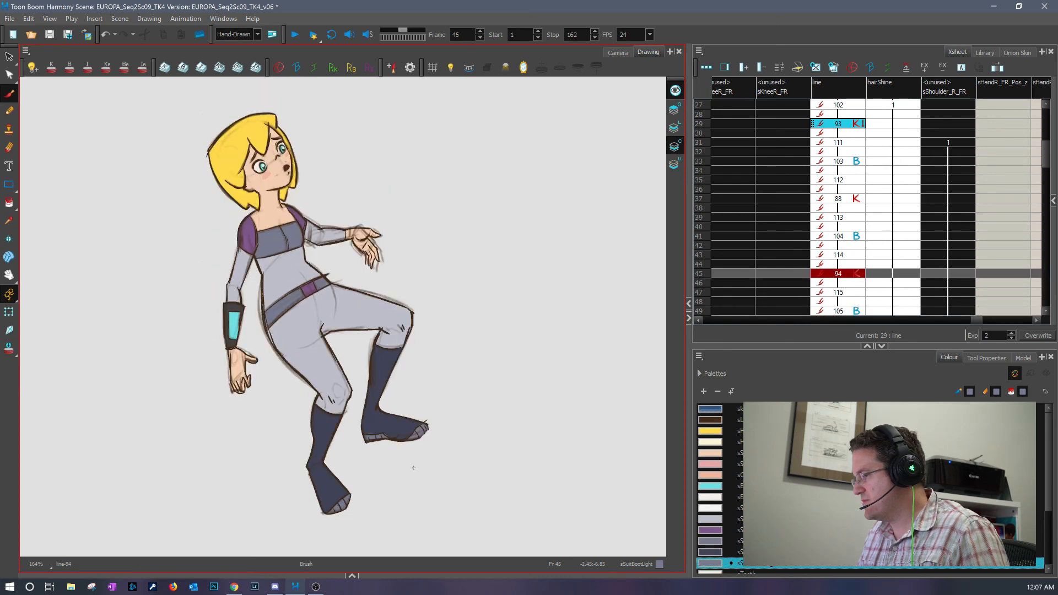
key("comma")
key("comma")
key("comma")
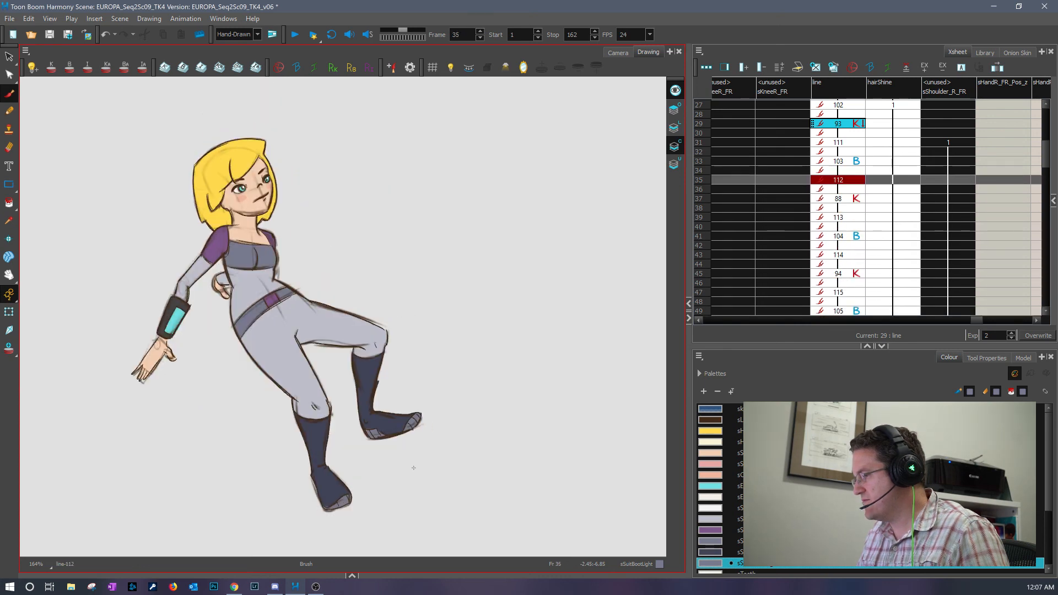
key("comma")
key("comma")
key("period")
key("period")
key("period")
key("period")
key("period")
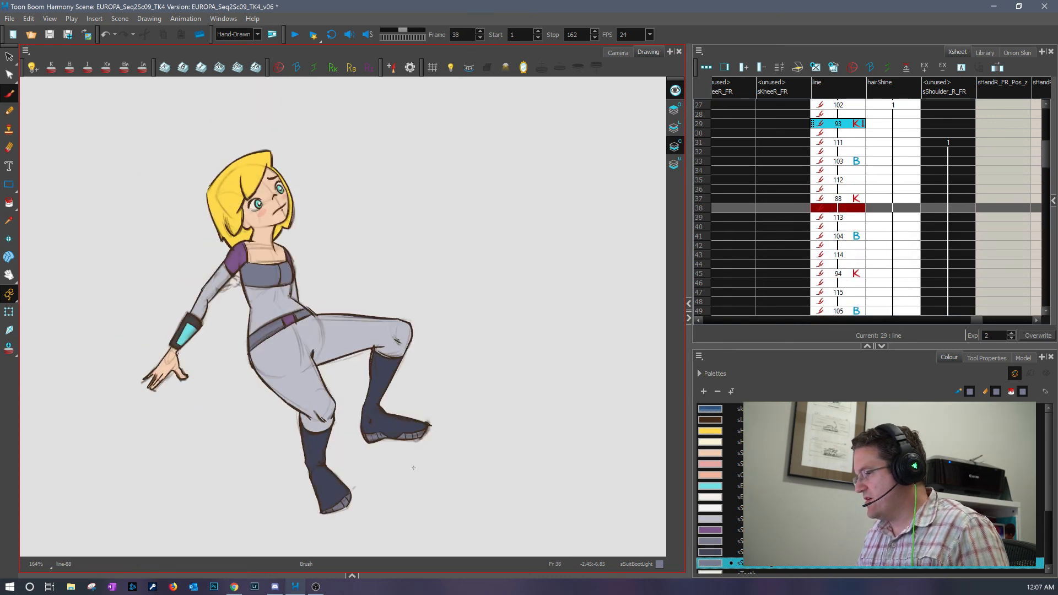